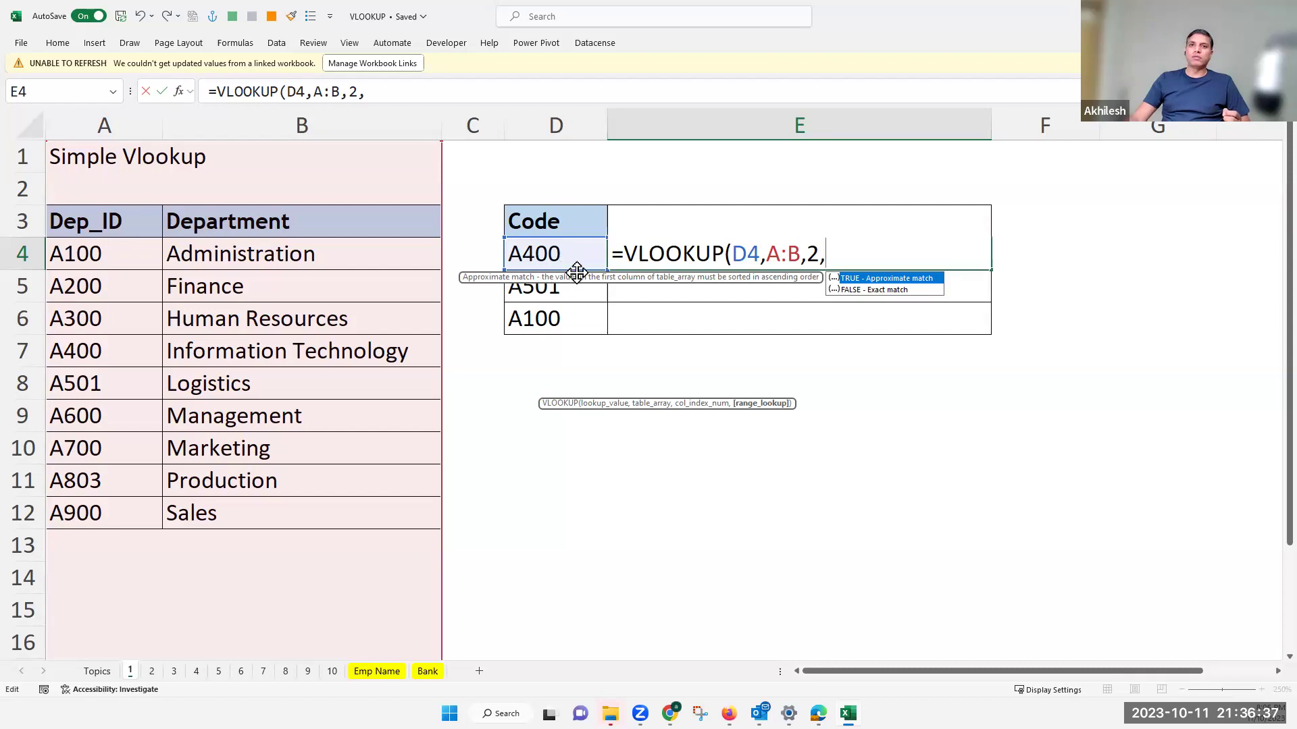
Step: Complete the VLOOKUP formula in E4 with 0 as the range-lookup argument for an exact match
{"action": "left_click", "coordinate": [892, 292]}
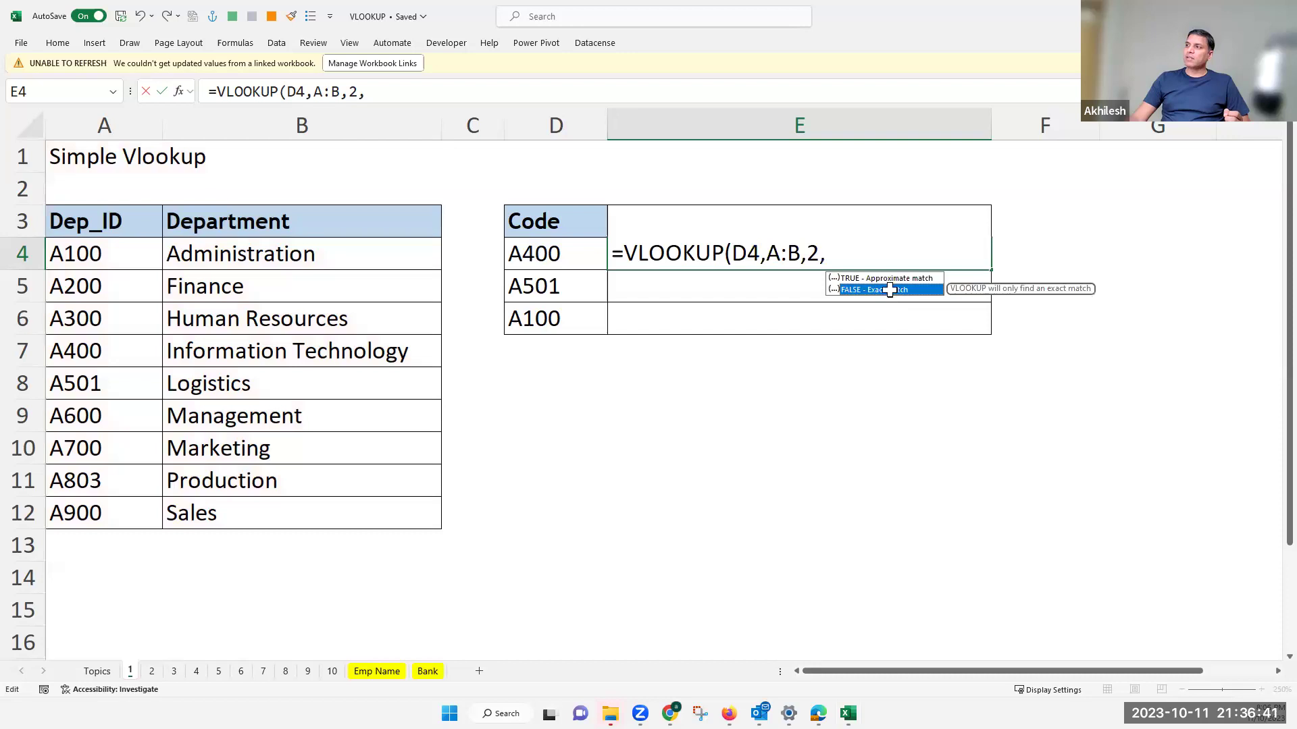
{"action": "double_click", "coordinate": [890, 291]}
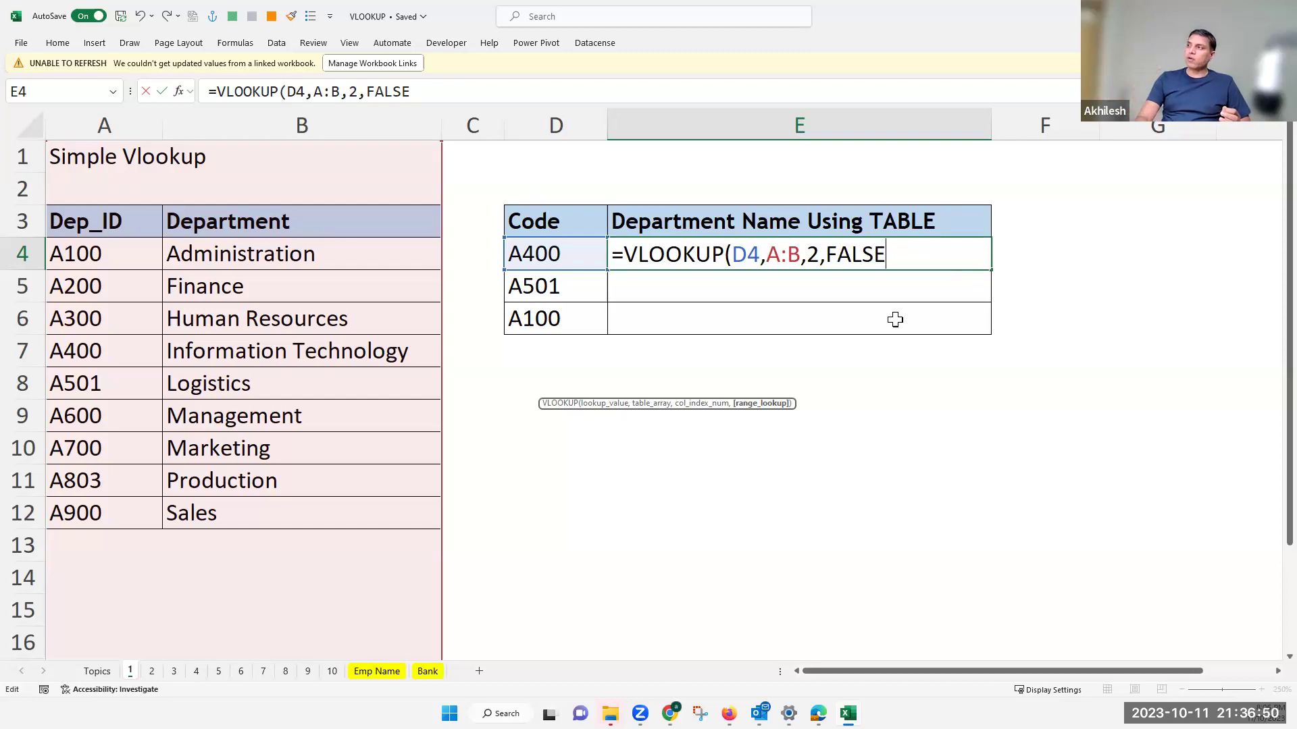
{"action": "key", "text": "BackSpace"}
{"action": "key", "text": "BackSpace"}
{"action": "key", "text": "BackSpace"}
{"action": "key", "text": "BackSpace"}
{"action": "key", "text": "BackSpace"}
{"action": "type", "text": "0"}
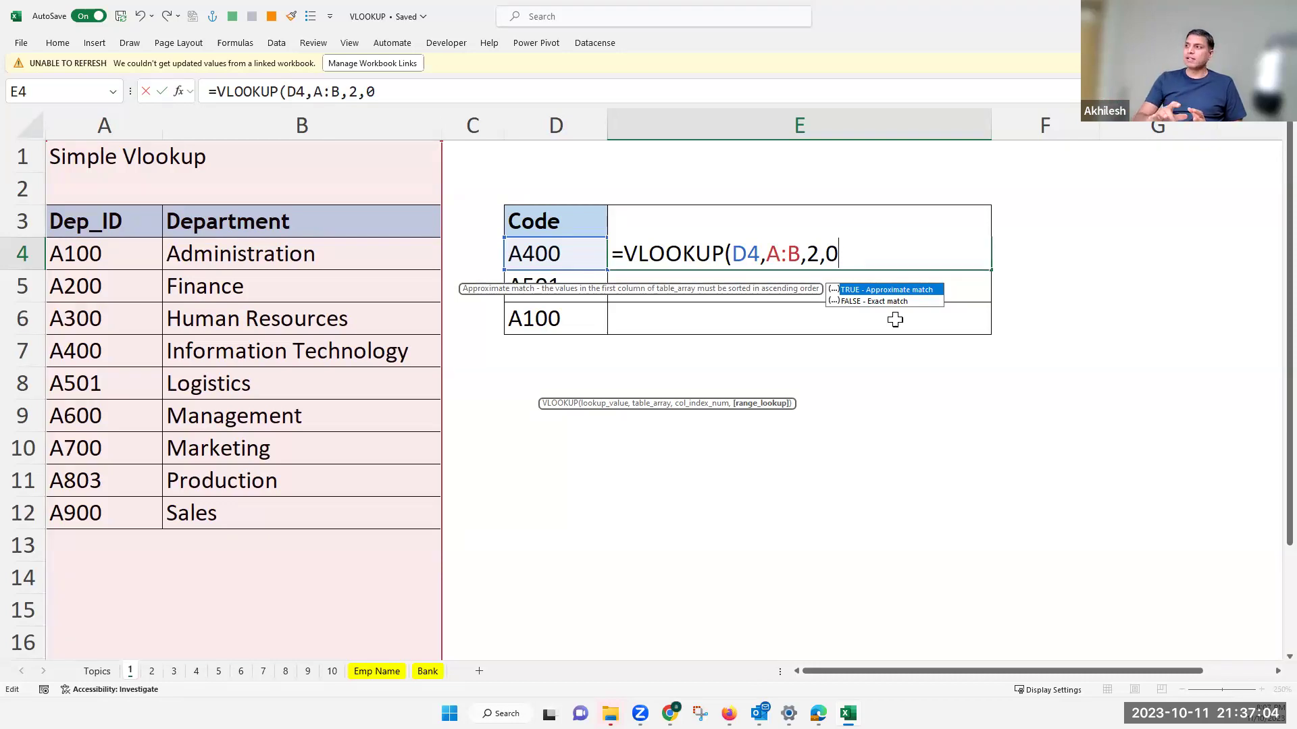
{"action": "key", "text": "Return"}
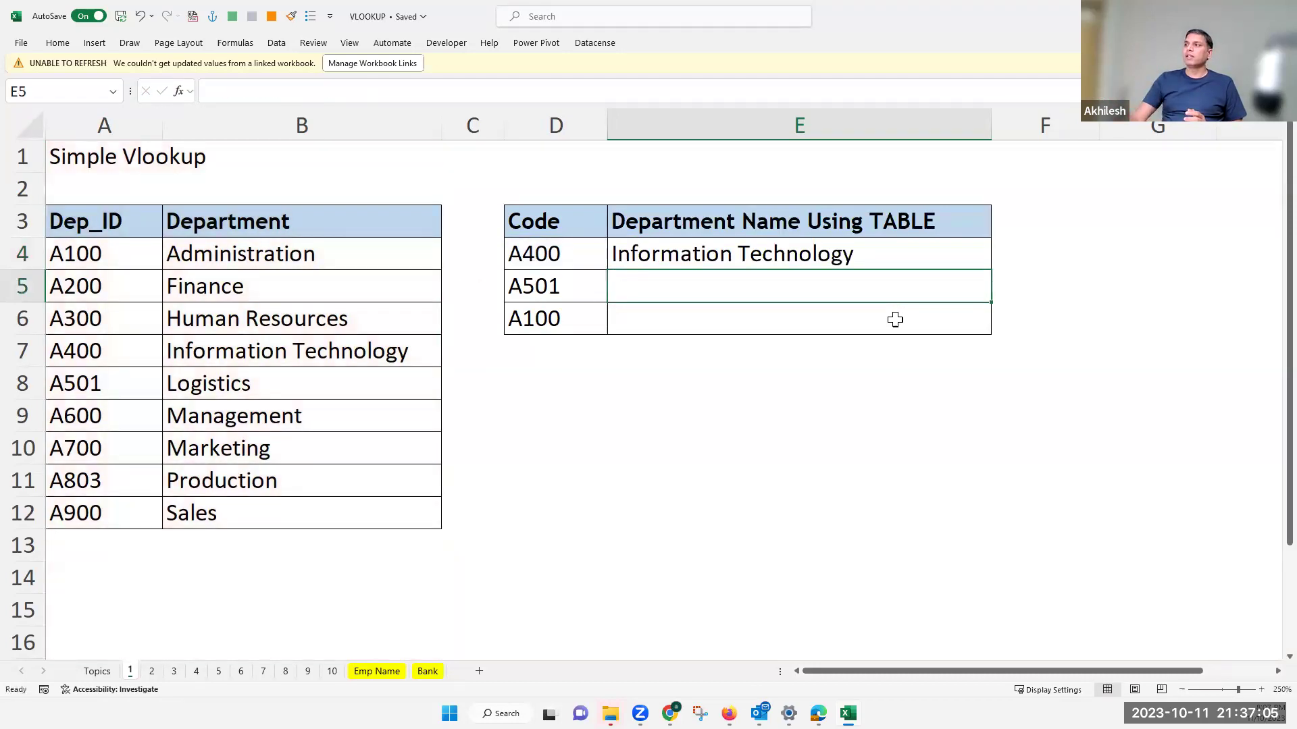
Step: Copy the VLOOKUP formula from E4 down to E6 for the remaining department codes
{"action": "left_click", "coordinate": [763, 257]}
{"action": "left_click_drag", "start_coordinate": [117, 352], "coordinate": [270, 347]}
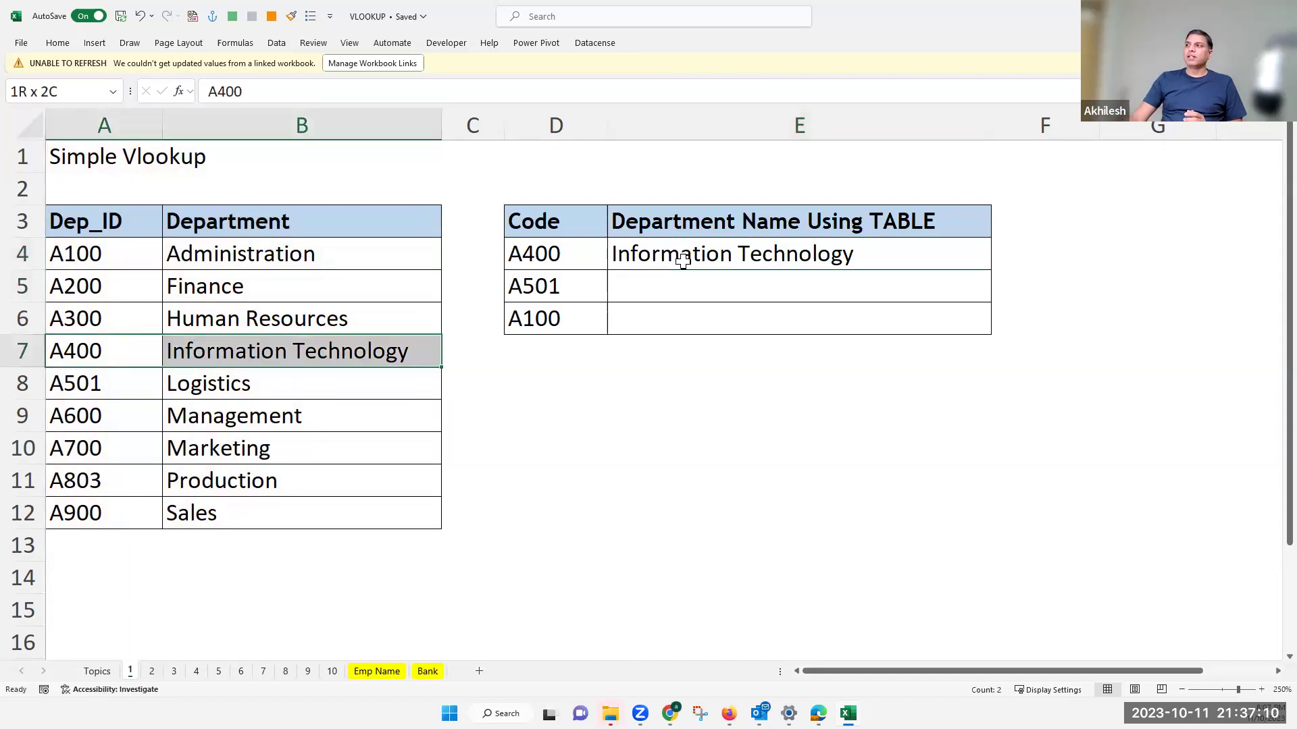
{"action": "left_click", "coordinate": [549, 287]}
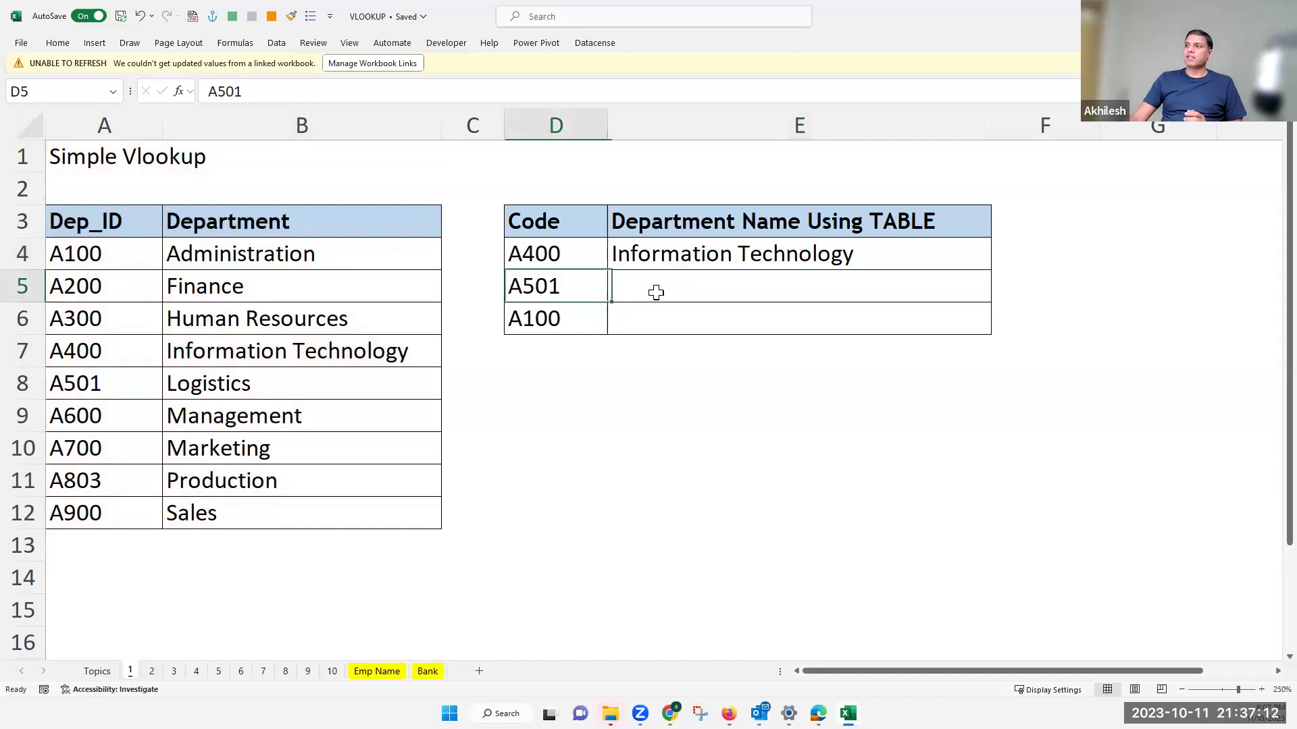
{"action": "key", "text": "Right"}
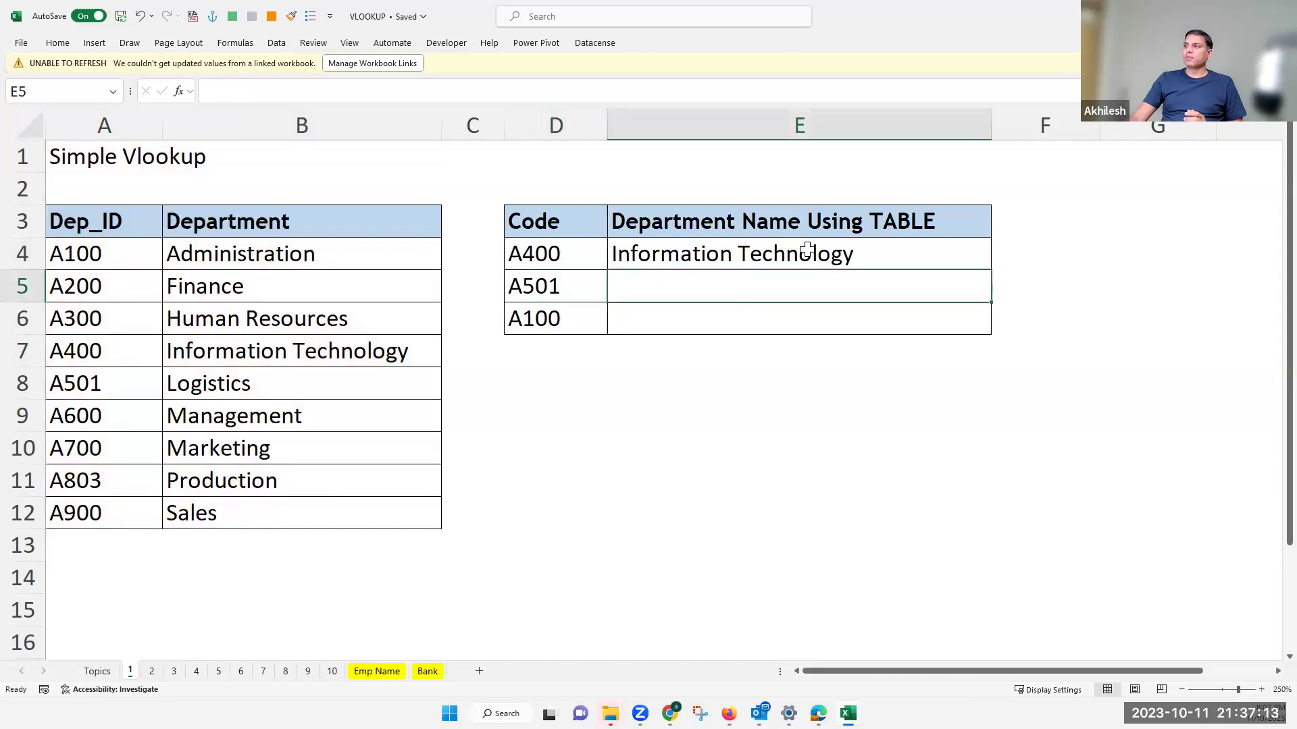
{"action": "left_click", "coordinate": [982, 265]}
{"action": "left_click_drag", "start_coordinate": [992, 269], "coordinate": [990, 331]}
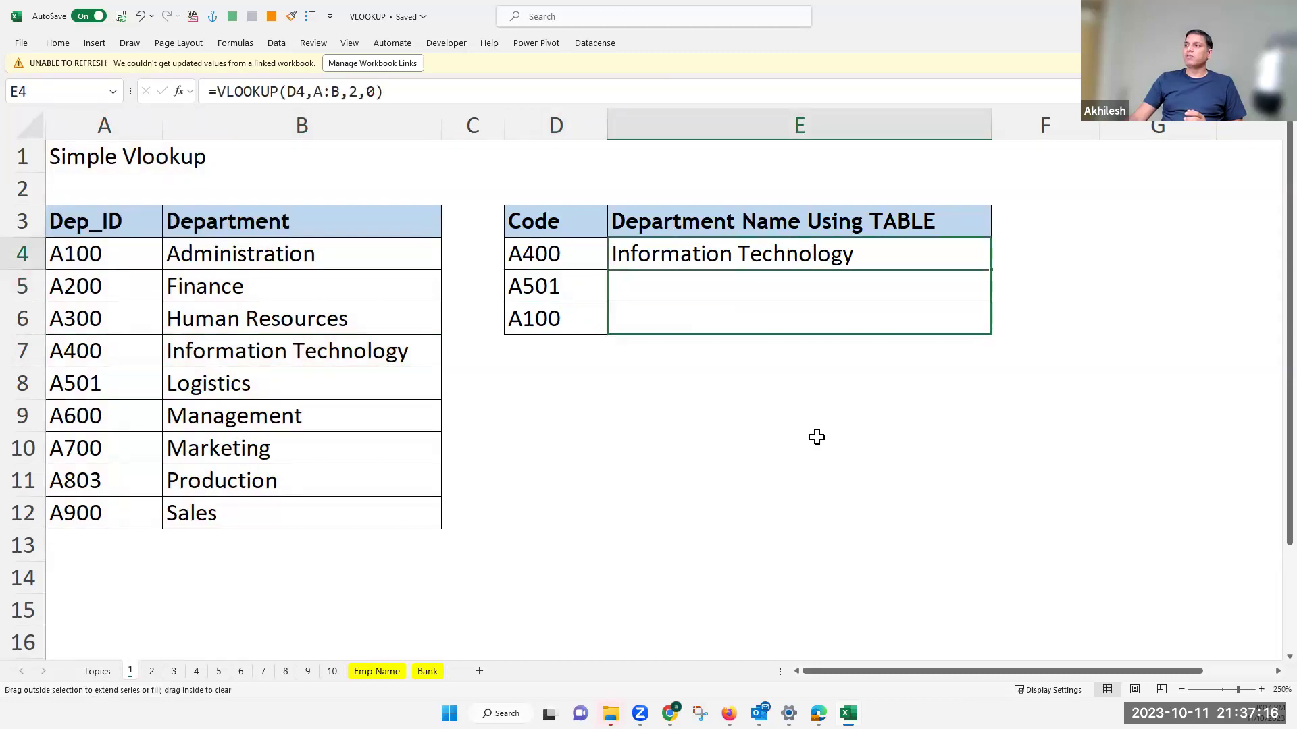
Step: Check the results for codes A501 and A100 against the department table and review the VLOOKUP formula in E4
{"action": "left_click_drag", "start_coordinate": [610, 287], "coordinate": [543, 296]}
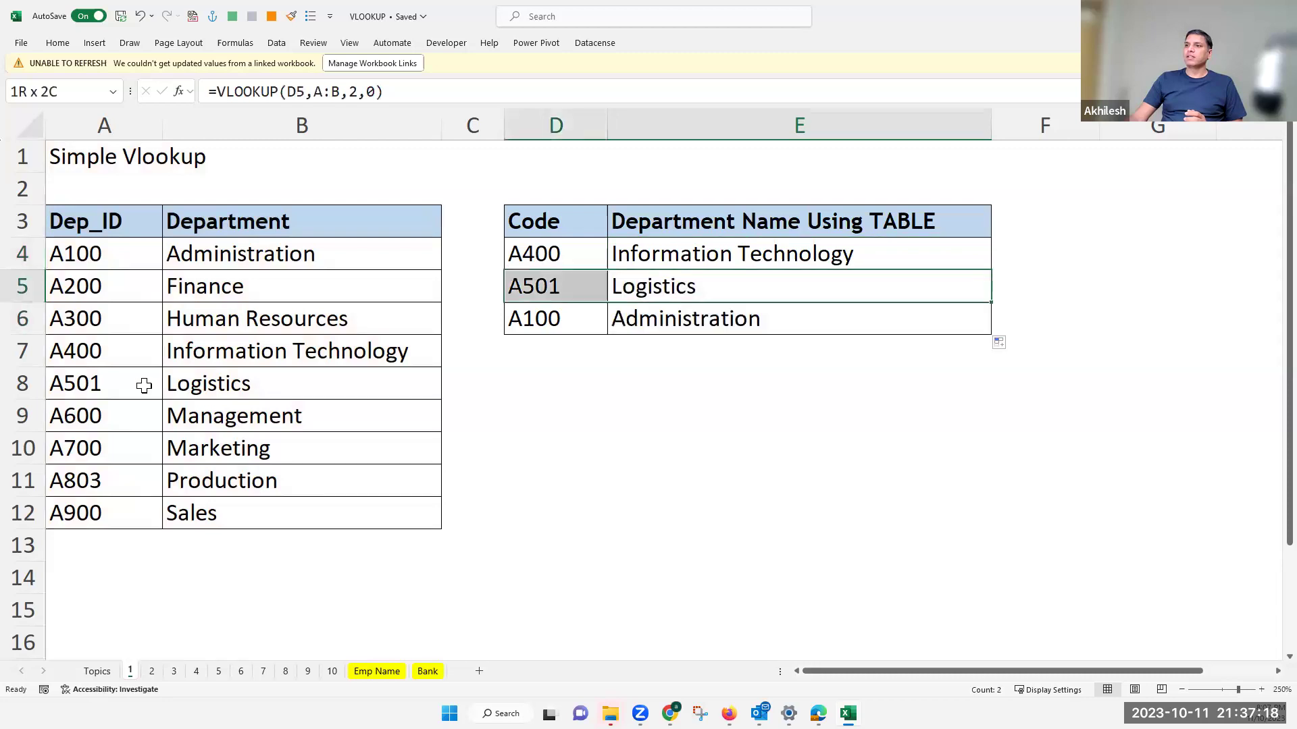
{"action": "left_click_drag", "start_coordinate": [144, 385], "coordinate": [237, 381]}
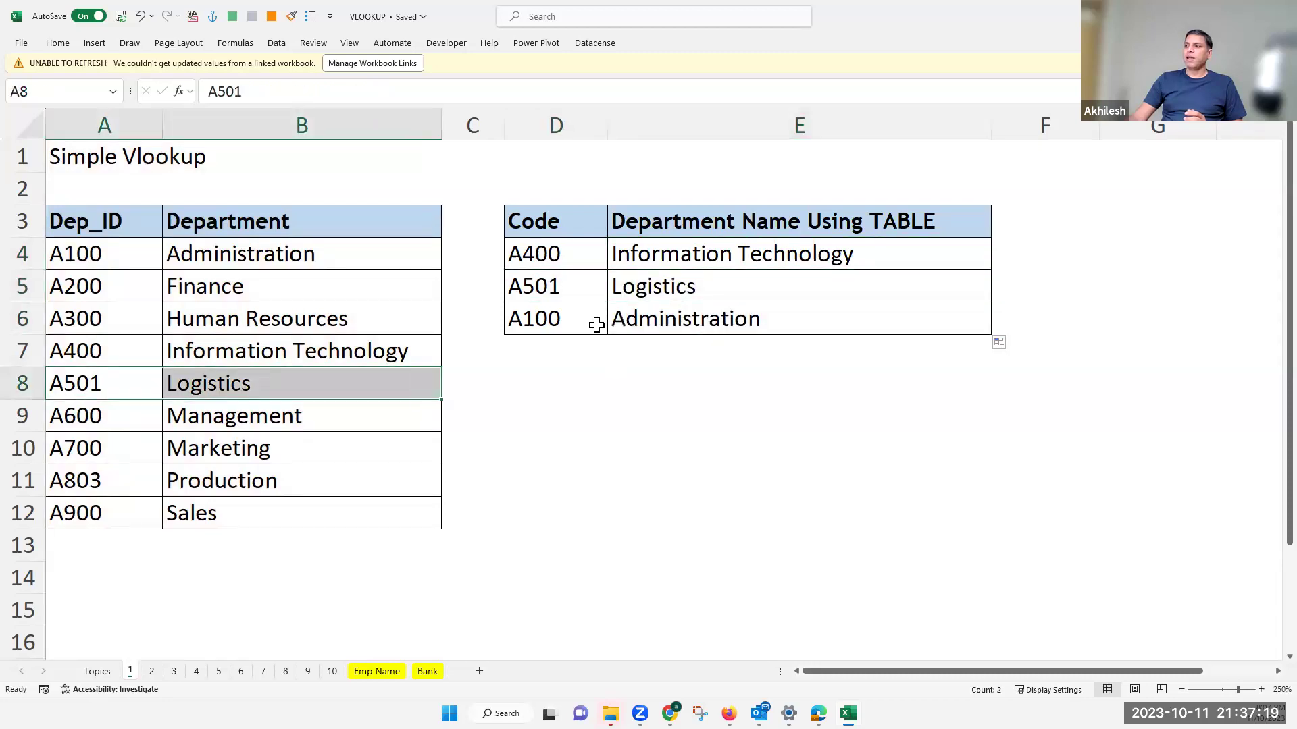
{"action": "left_click_drag", "start_coordinate": [610, 322], "coordinate": [579, 323]}
{"action": "left_click_drag", "start_coordinate": [107, 257], "coordinate": [223, 265]}
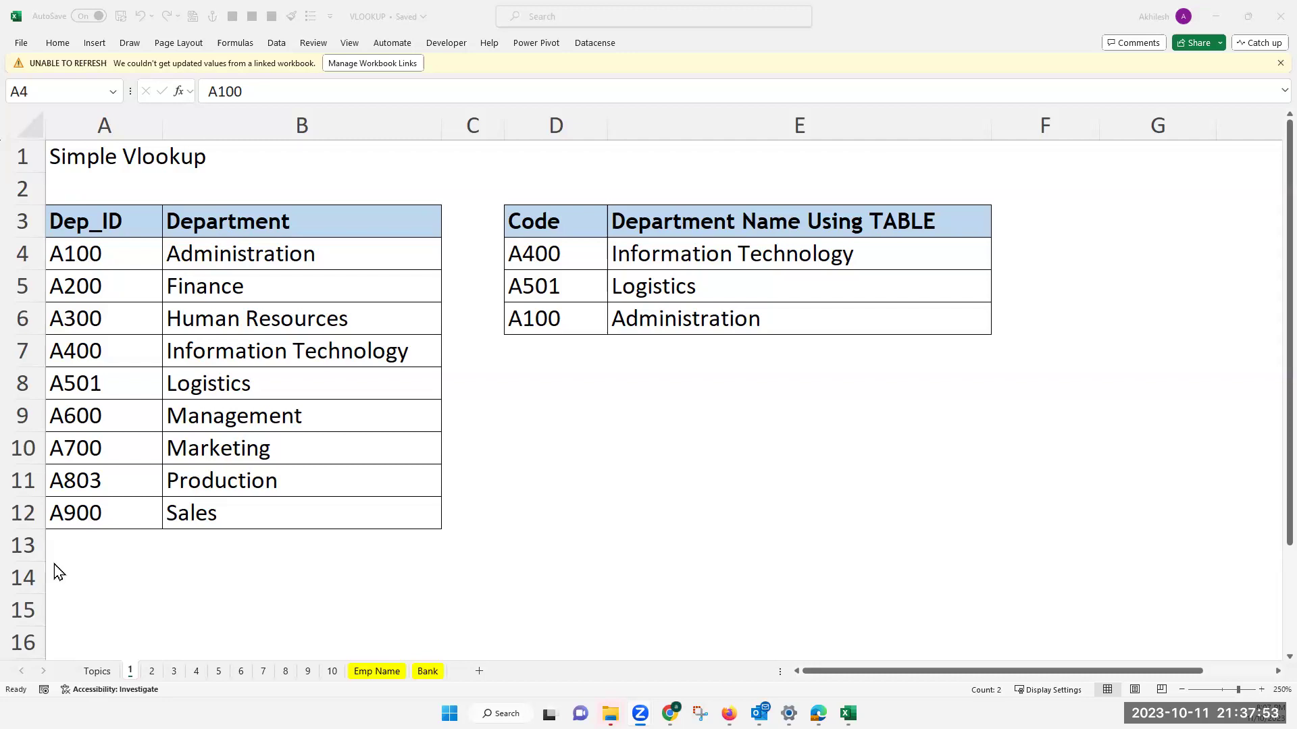
{"action": "left_click", "coordinate": [699, 258]}
{"action": "left_click", "coordinate": [699, 258]}
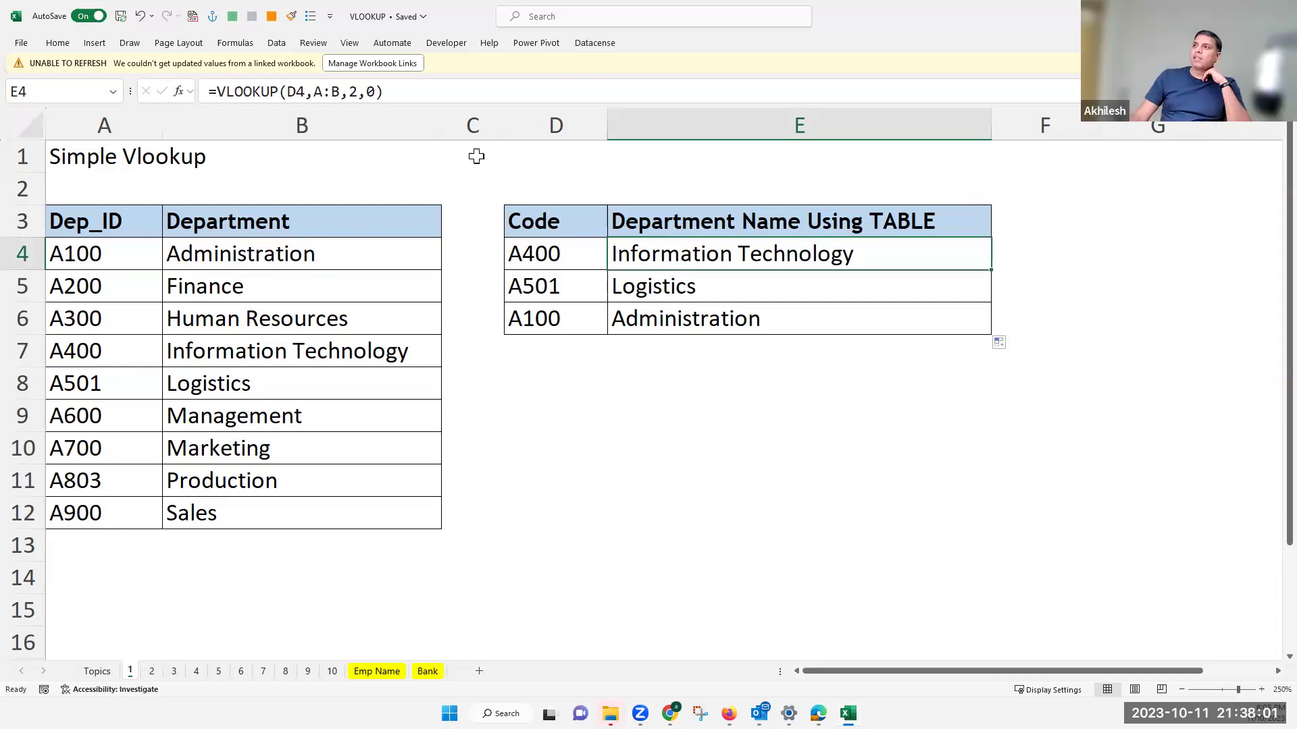
{"action": "left_click", "coordinate": [341, 92]}
{"action": "left_click", "coordinate": [407, 90]}
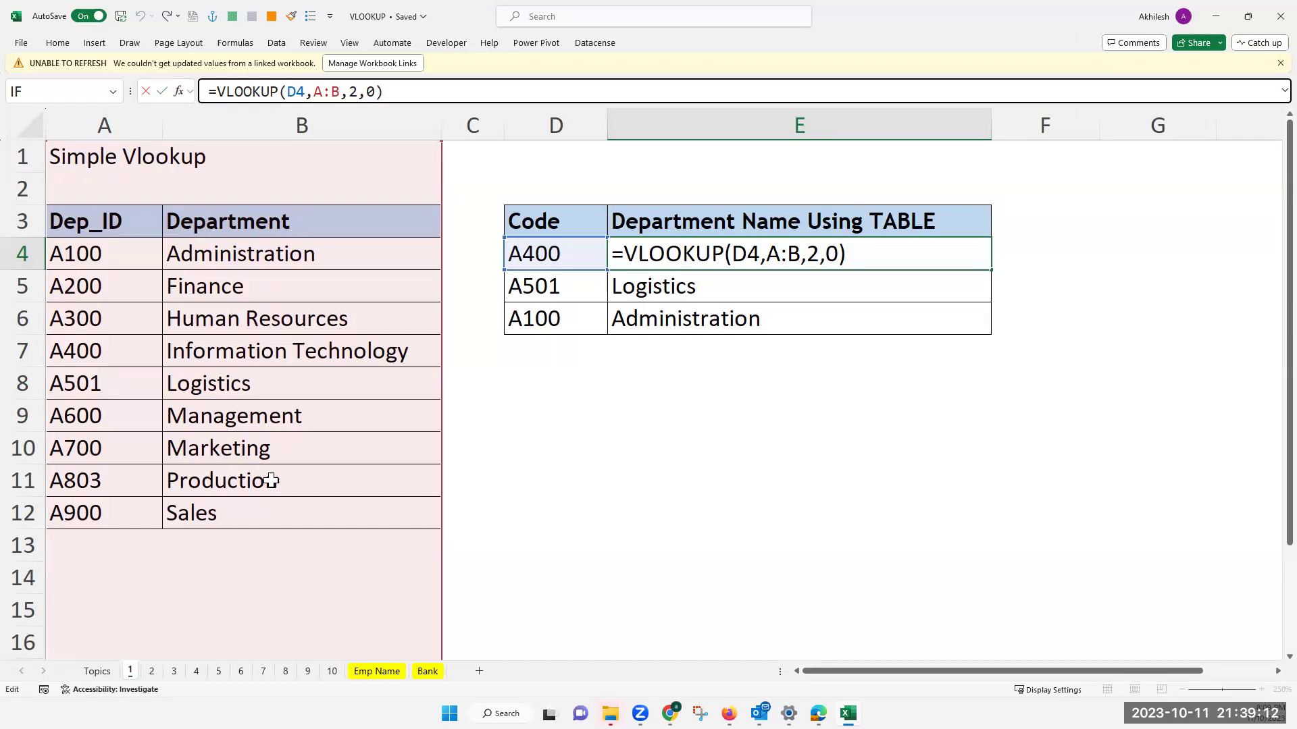
{"action": "key", "text": "Return"}
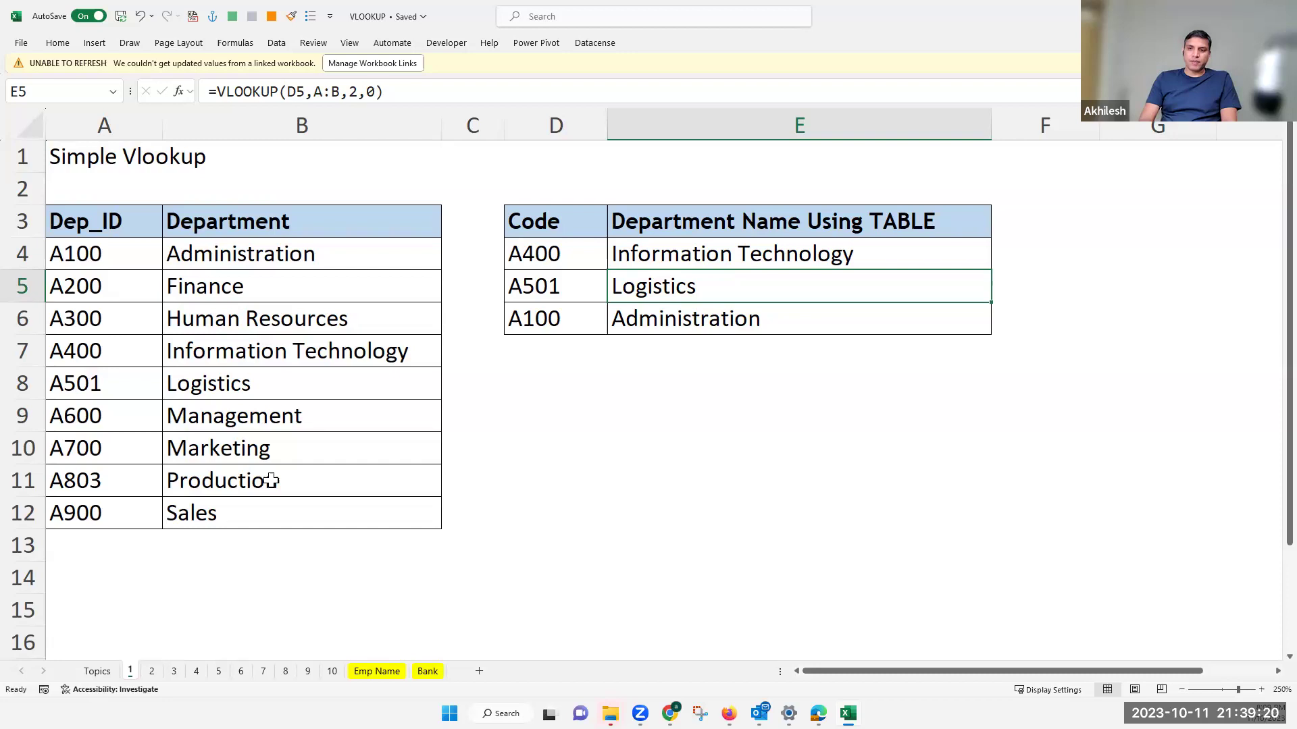
Step: Remove the range-lookup argument from the VLOOKUP formula in E4 and copy the shortened formula down to E6
{"action": "double_click", "coordinate": [907, 253]}
{"action": "double_click", "coordinate": [834, 254]}
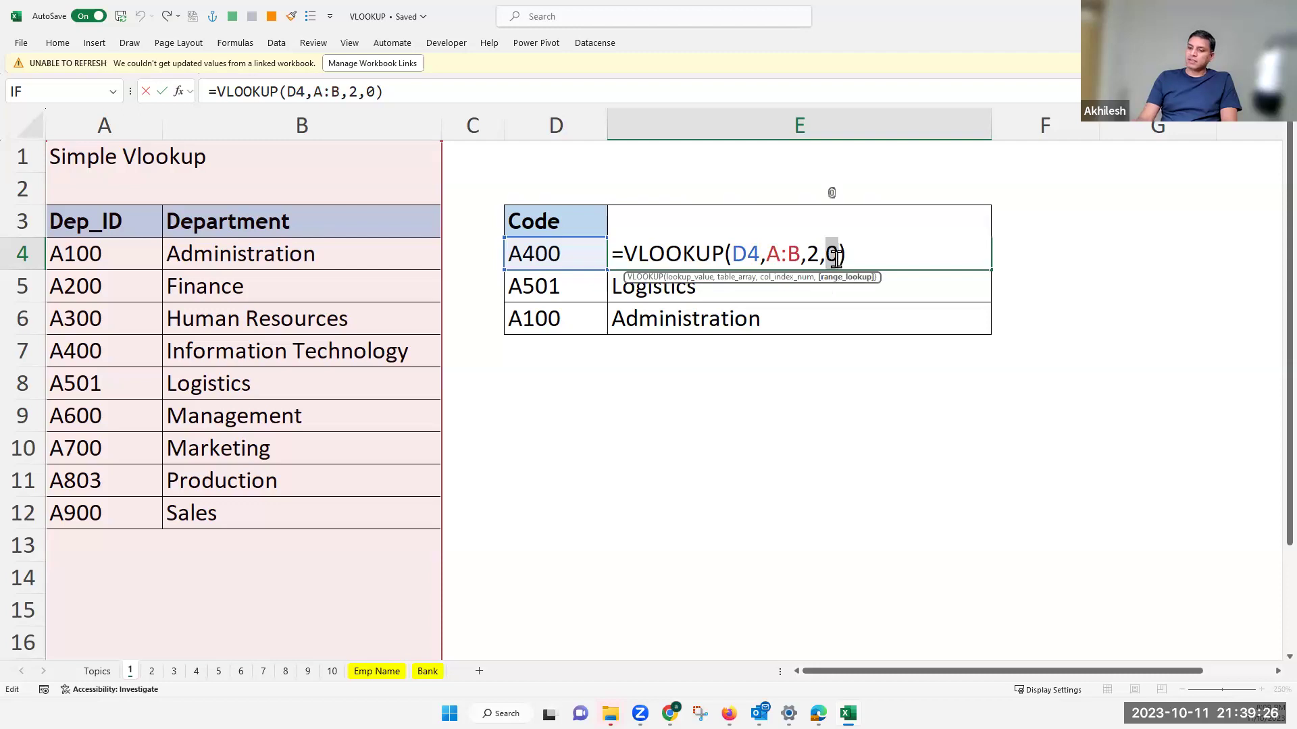
{"action": "key", "text": "BackSpace"}
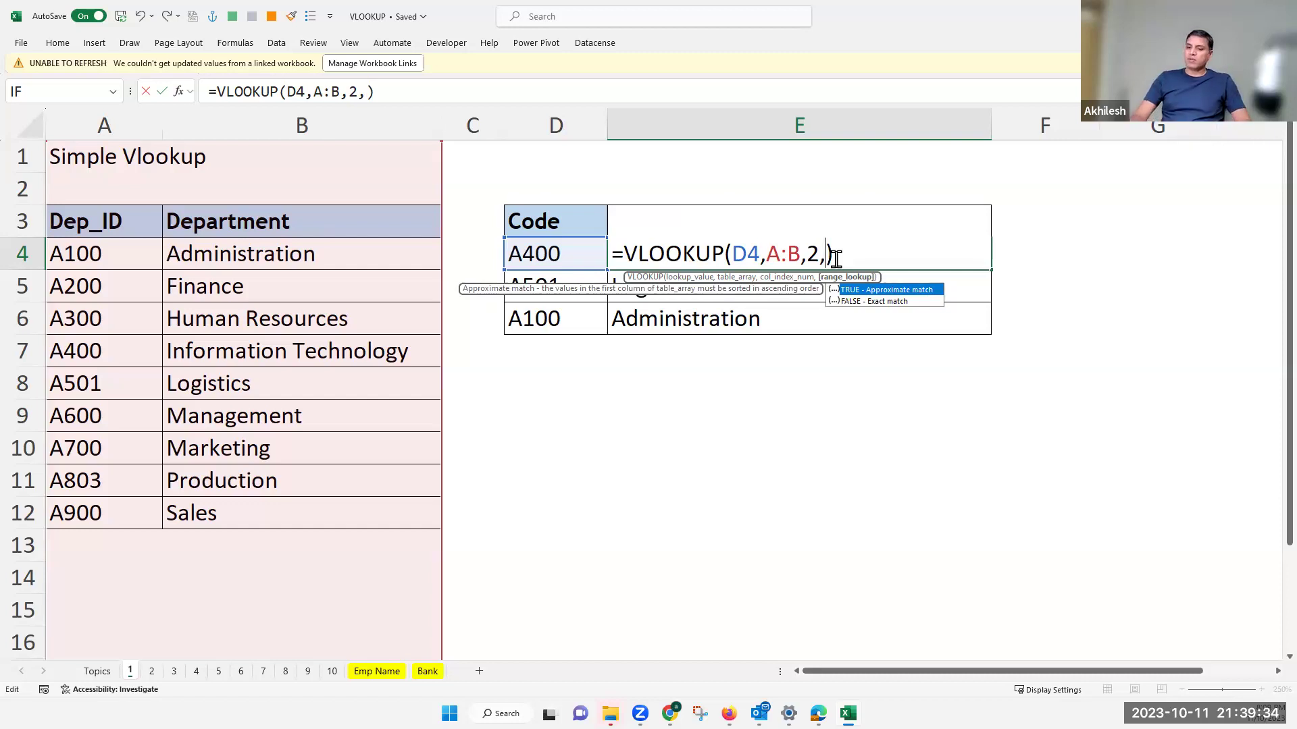
{"action": "key", "text": "BackSpace"}
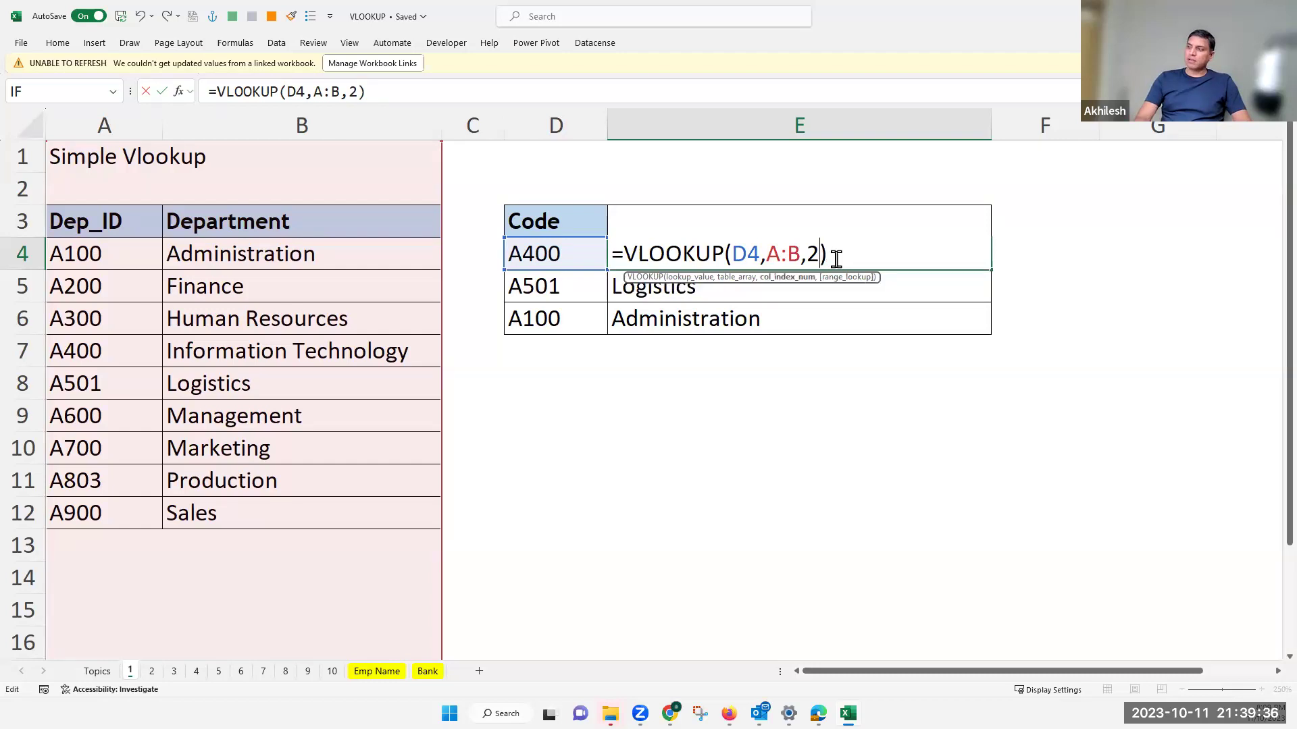
{"action": "key", "text": "Return"}
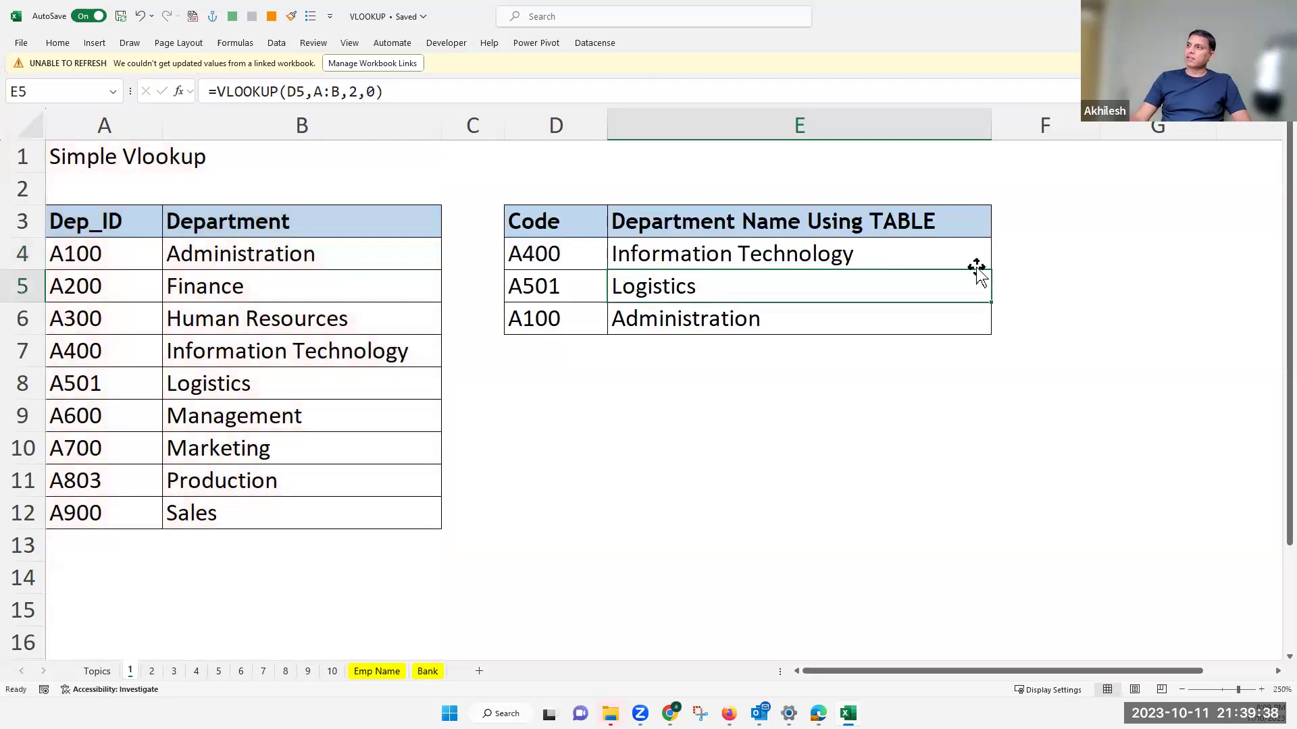
{"action": "left_click", "coordinate": [876, 261]}
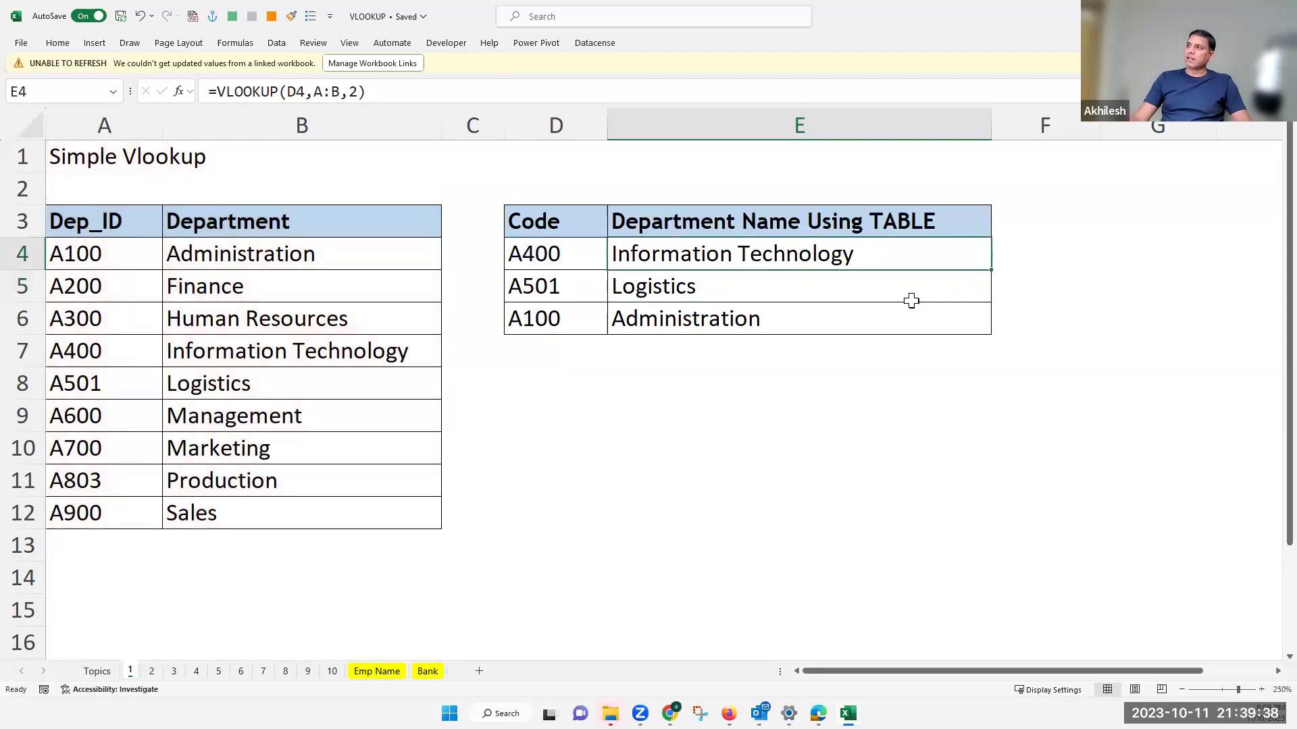
{"action": "double_click", "coordinate": [992, 271]}
{"action": "left_click_drag", "start_coordinate": [700, 369], "coordinate": [689, 411]}
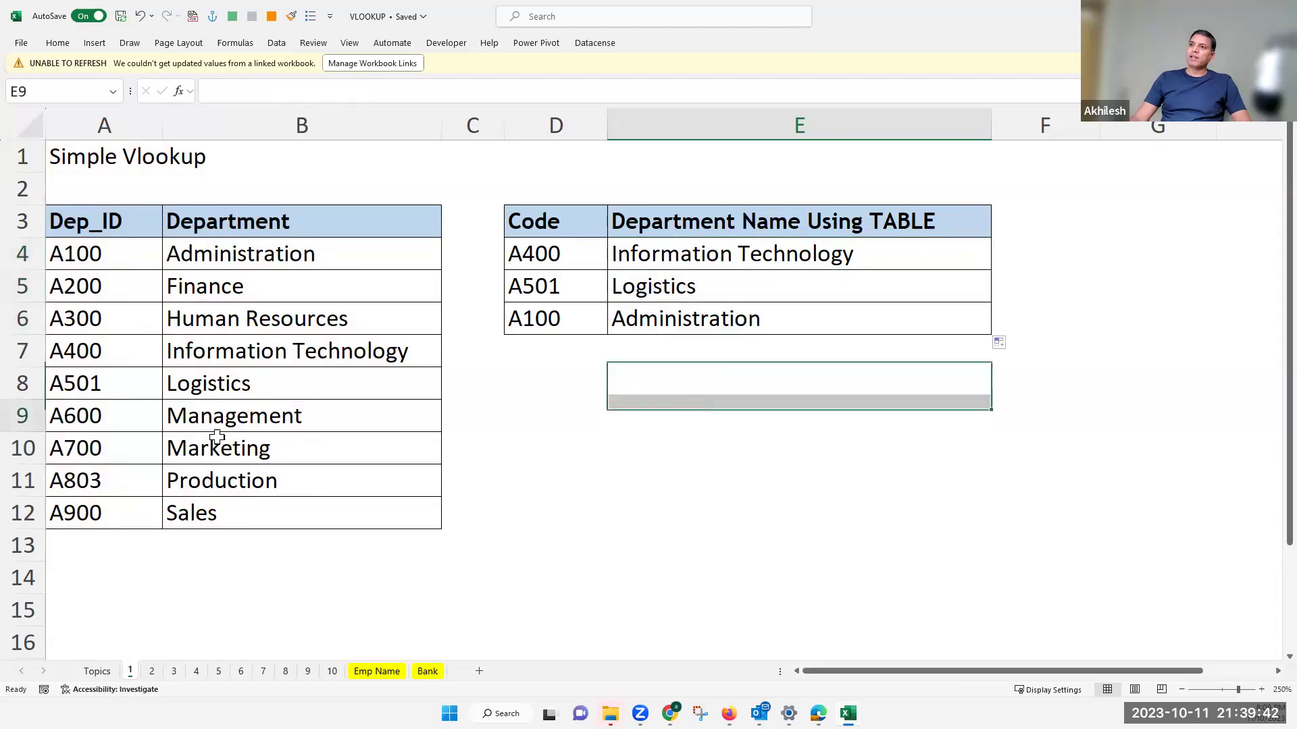
Step: Set the Information Technology department's Dep_ID in A7 to A614
{"action": "left_click", "coordinate": [81, 352]}
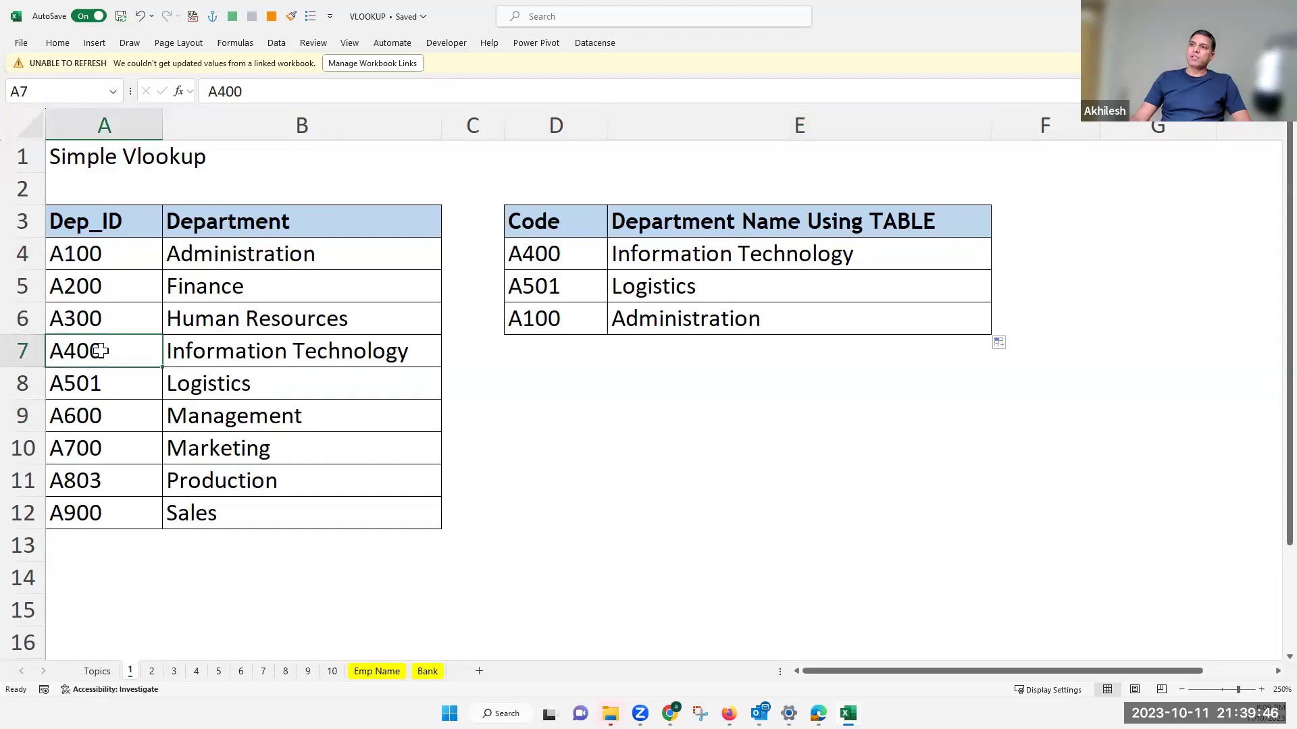
{"action": "double_click", "coordinate": [93, 351]}
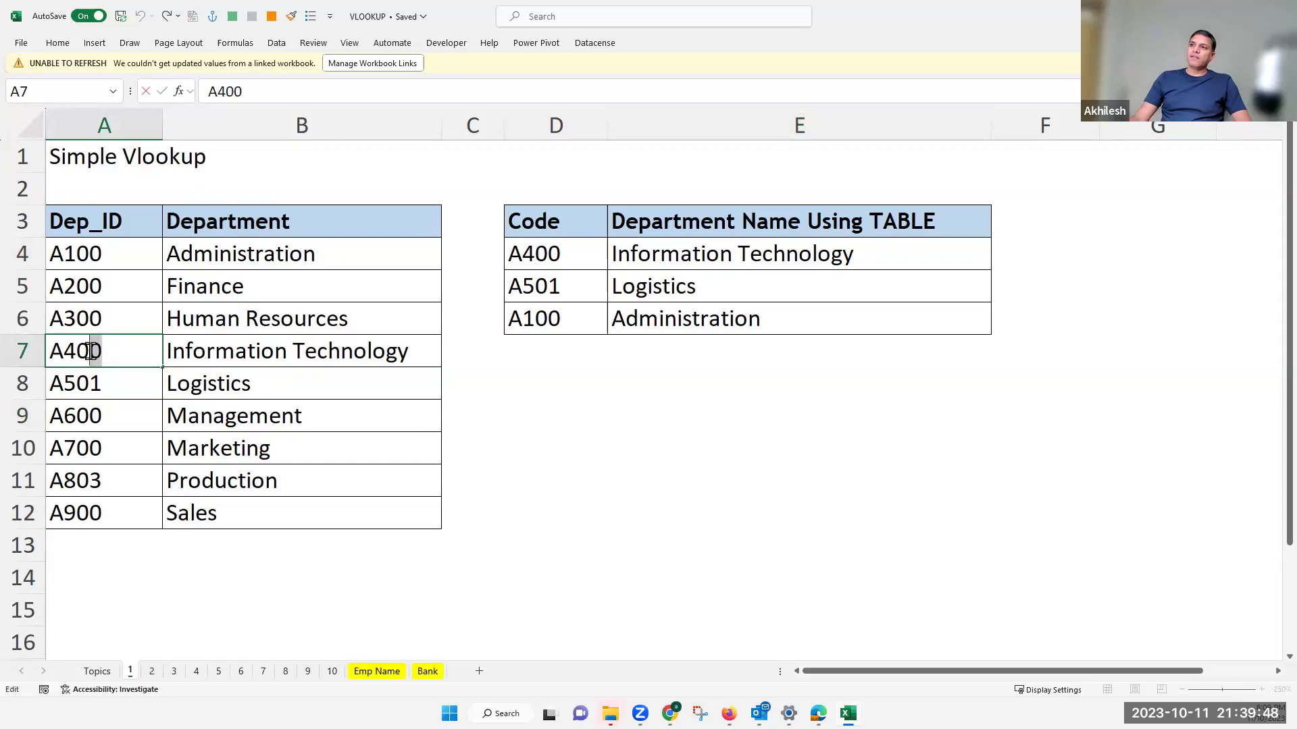
{"action": "left_click_drag", "start_coordinate": [87, 350], "coordinate": [62, 349]}
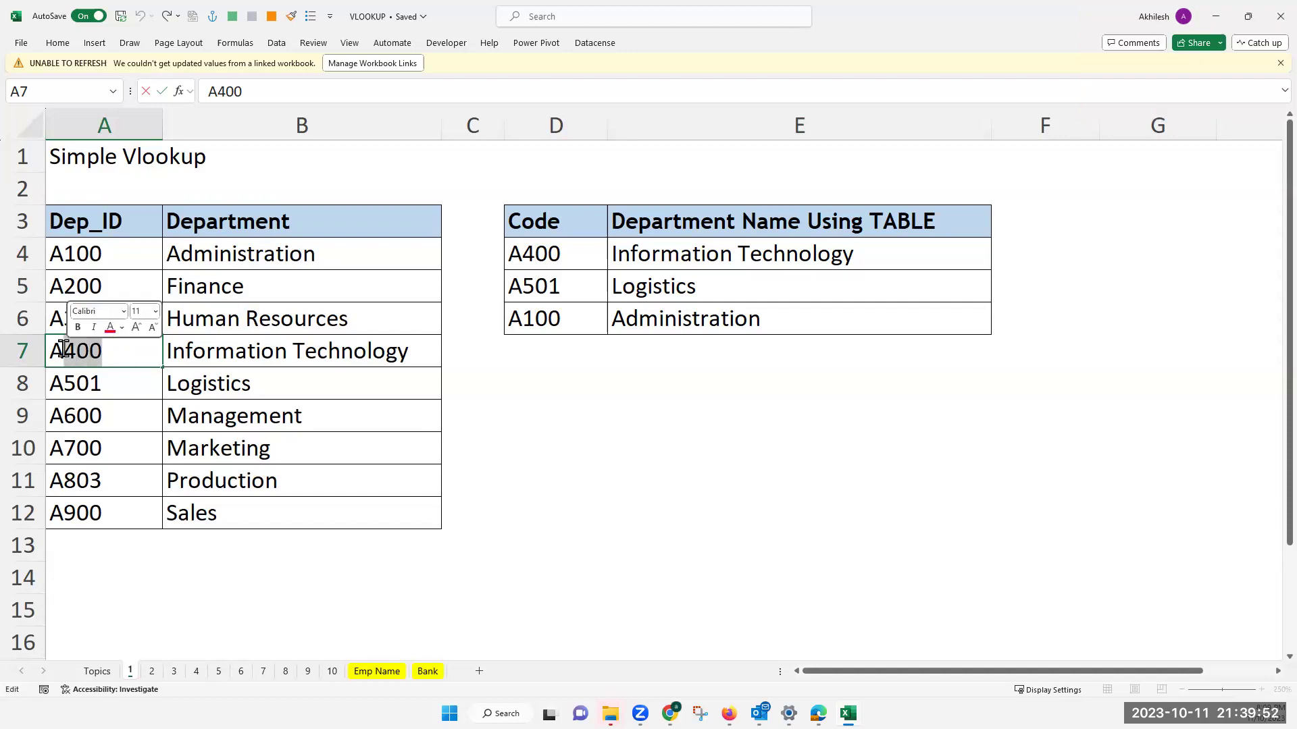
{"action": "type", "text": "600"}
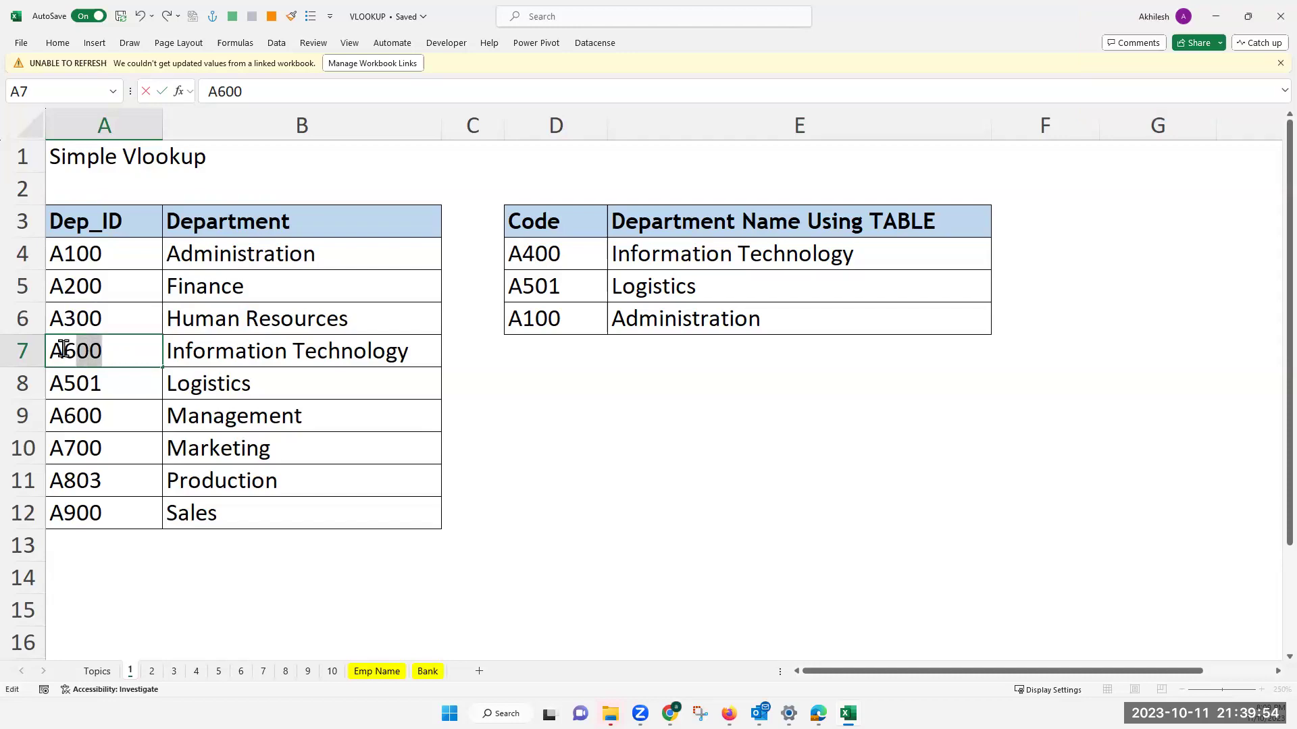
{"action": "type", "text": "14"}
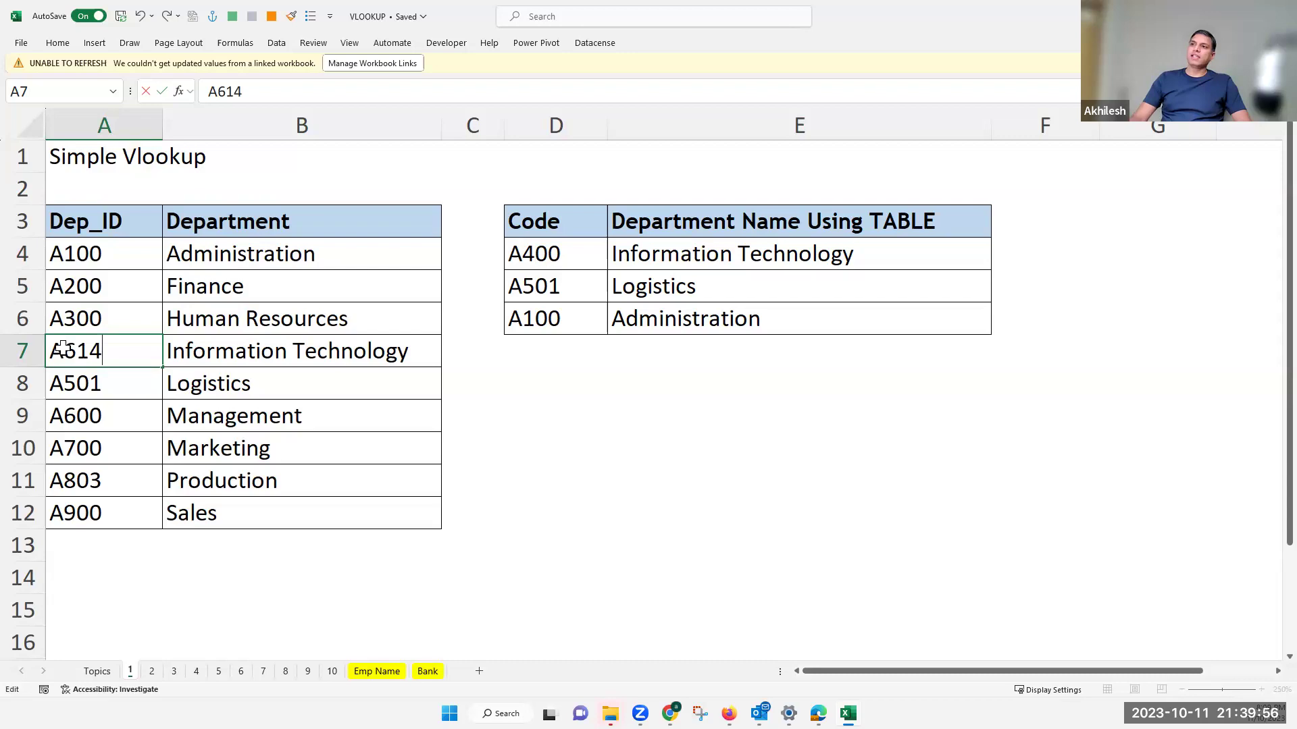
{"action": "key", "text": "Return"}
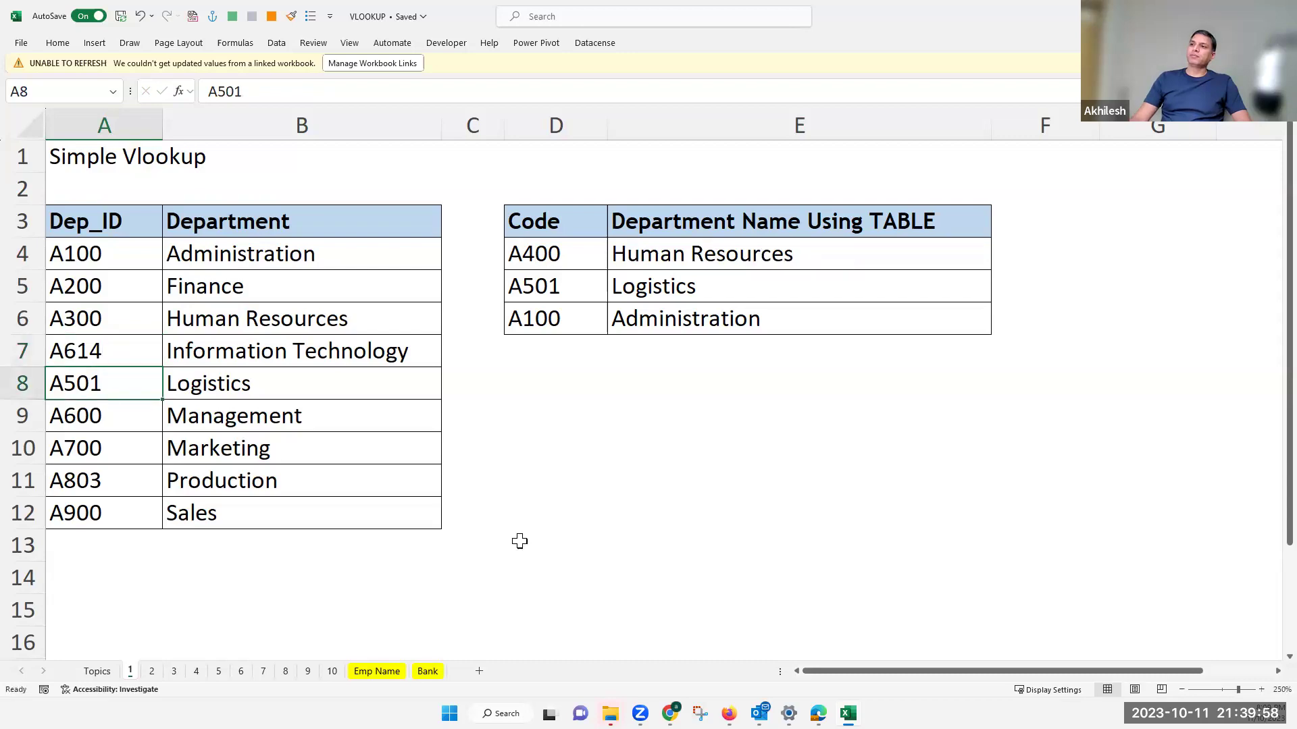
Step: Check the lookup results against the Dep_ID list, and set the Logistics department's Dep_ID in A8 to A000
{"action": "left_click", "coordinate": [710, 268]}
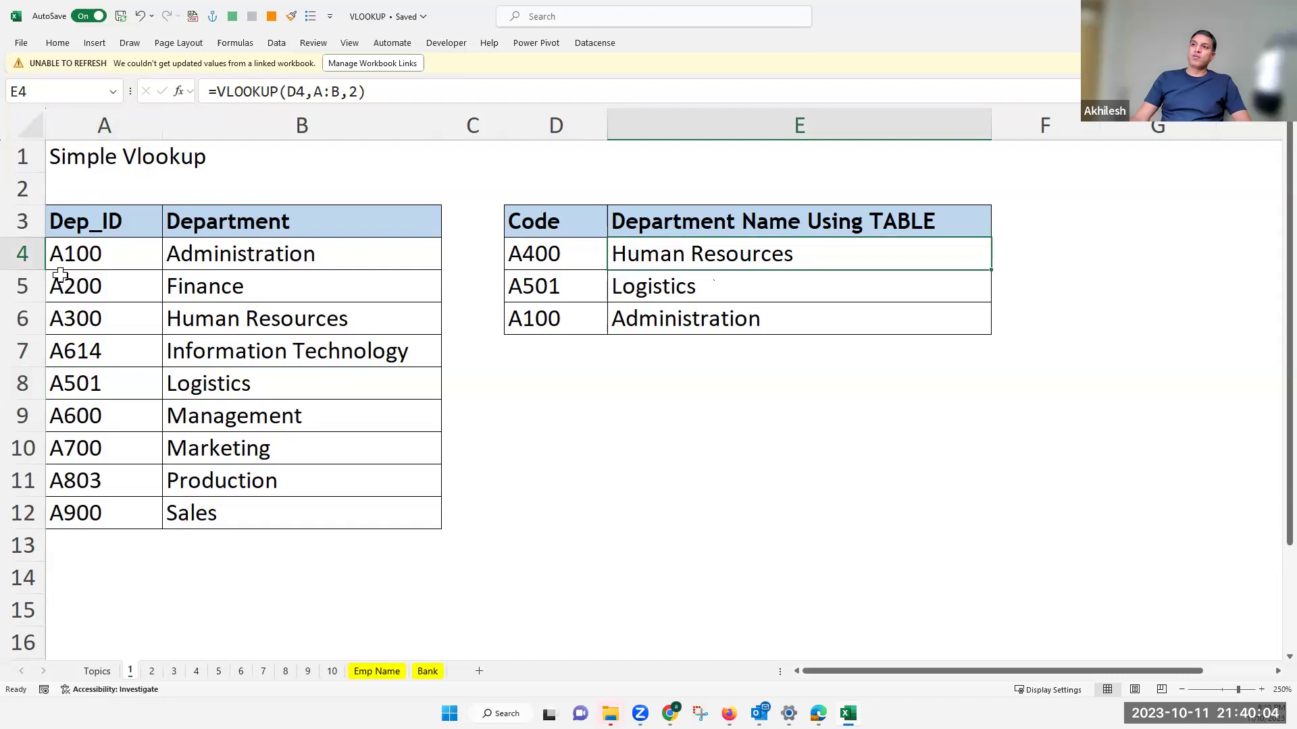
{"action": "left_click_drag", "start_coordinate": [110, 252], "coordinate": [122, 512]}
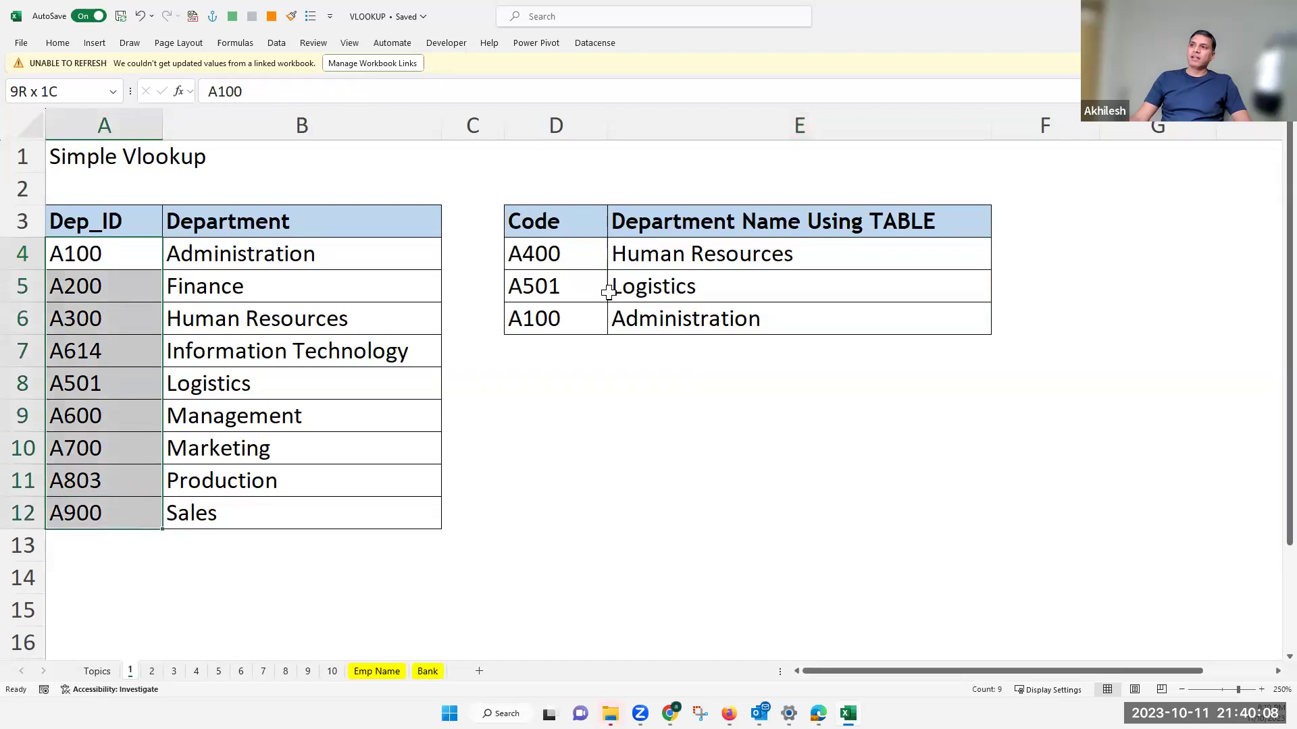
{"action": "left_click", "coordinate": [648, 258]}
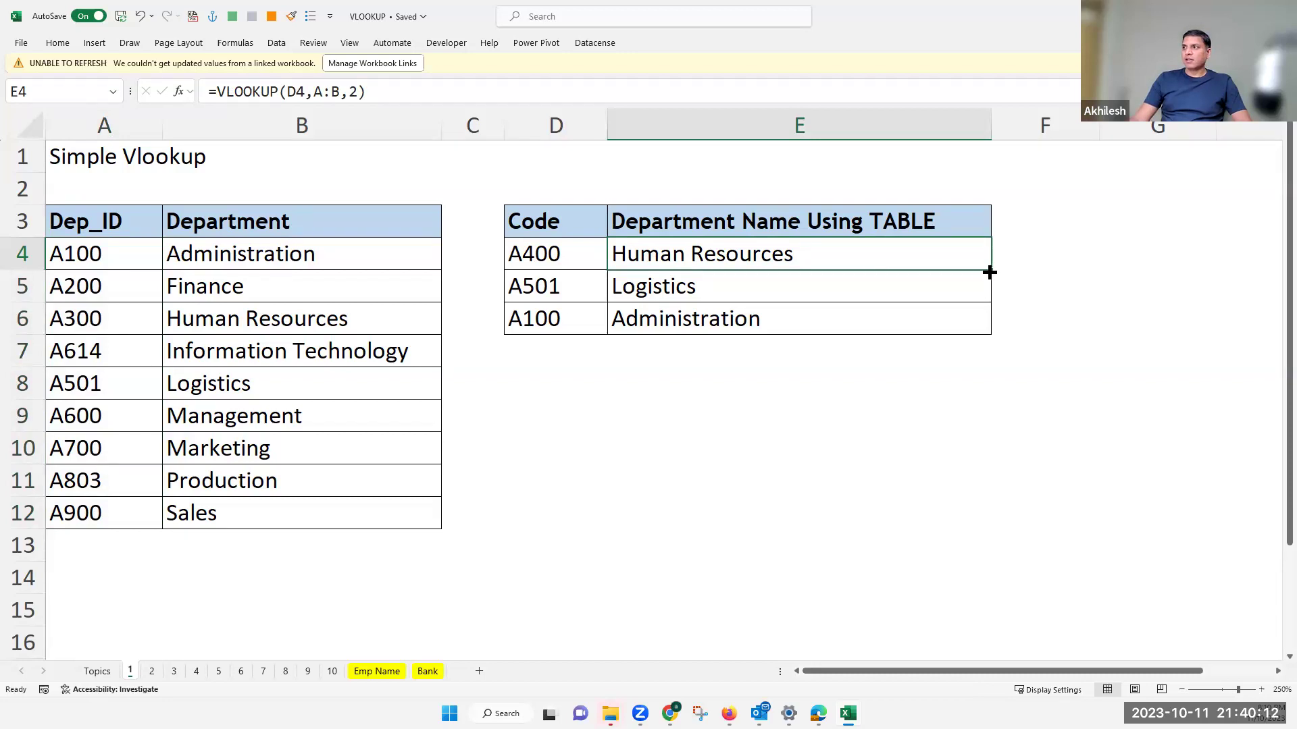
{"action": "left_click", "coordinate": [732, 290]}
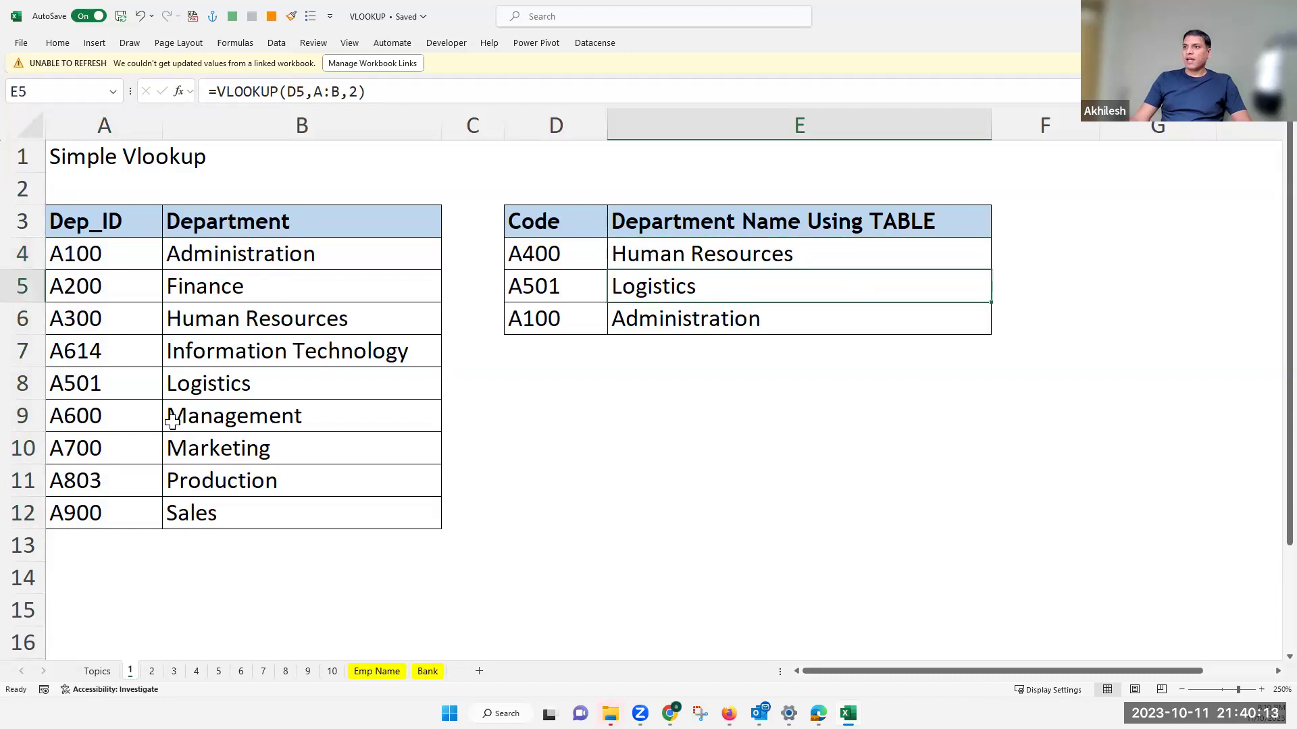
{"action": "left_click", "coordinate": [108, 387]}
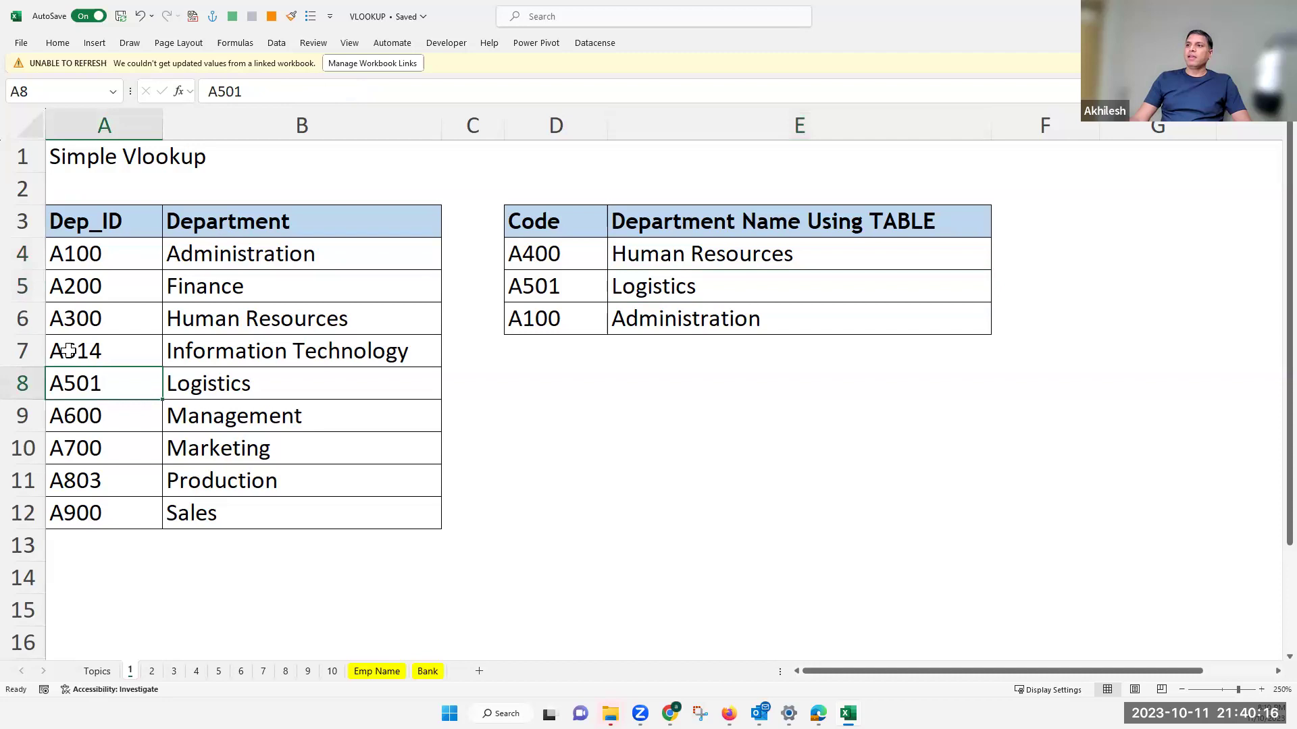
{"action": "double_click", "coordinate": [75, 384]}
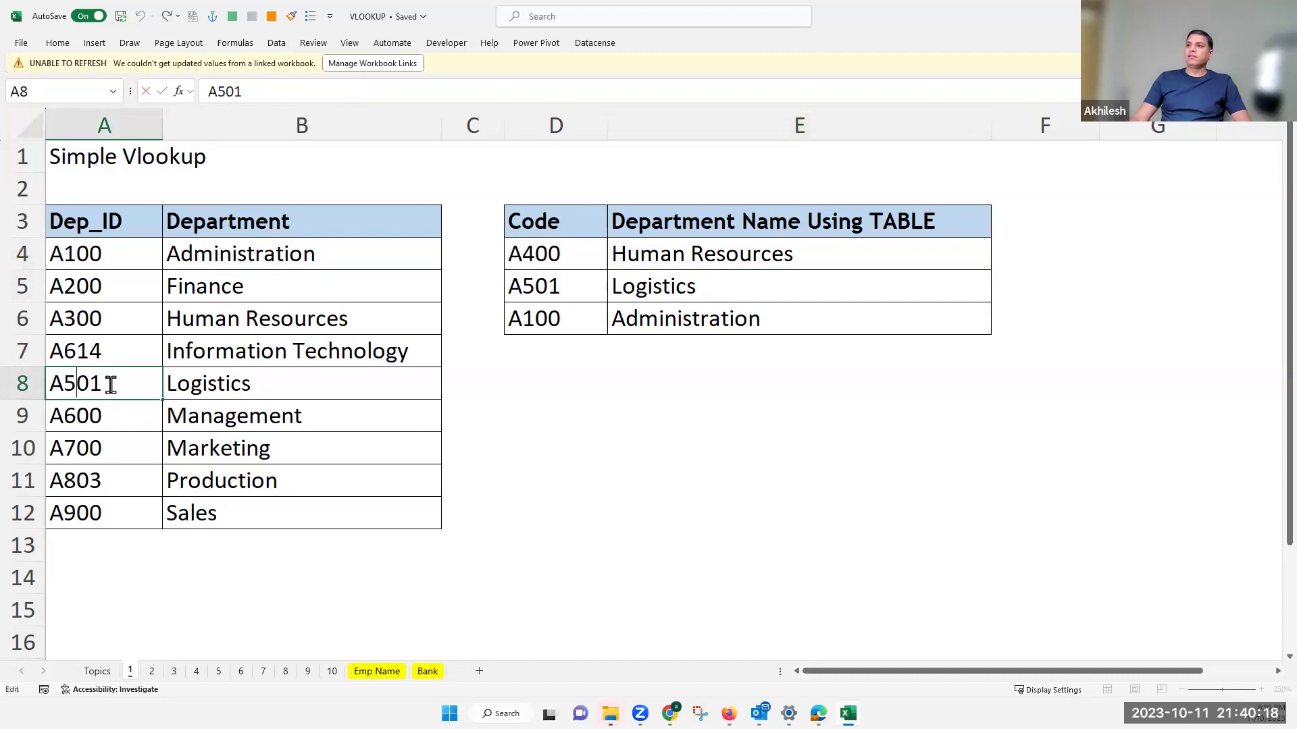
{"action": "left_click_drag", "start_coordinate": [64, 383], "coordinate": [105, 384]}
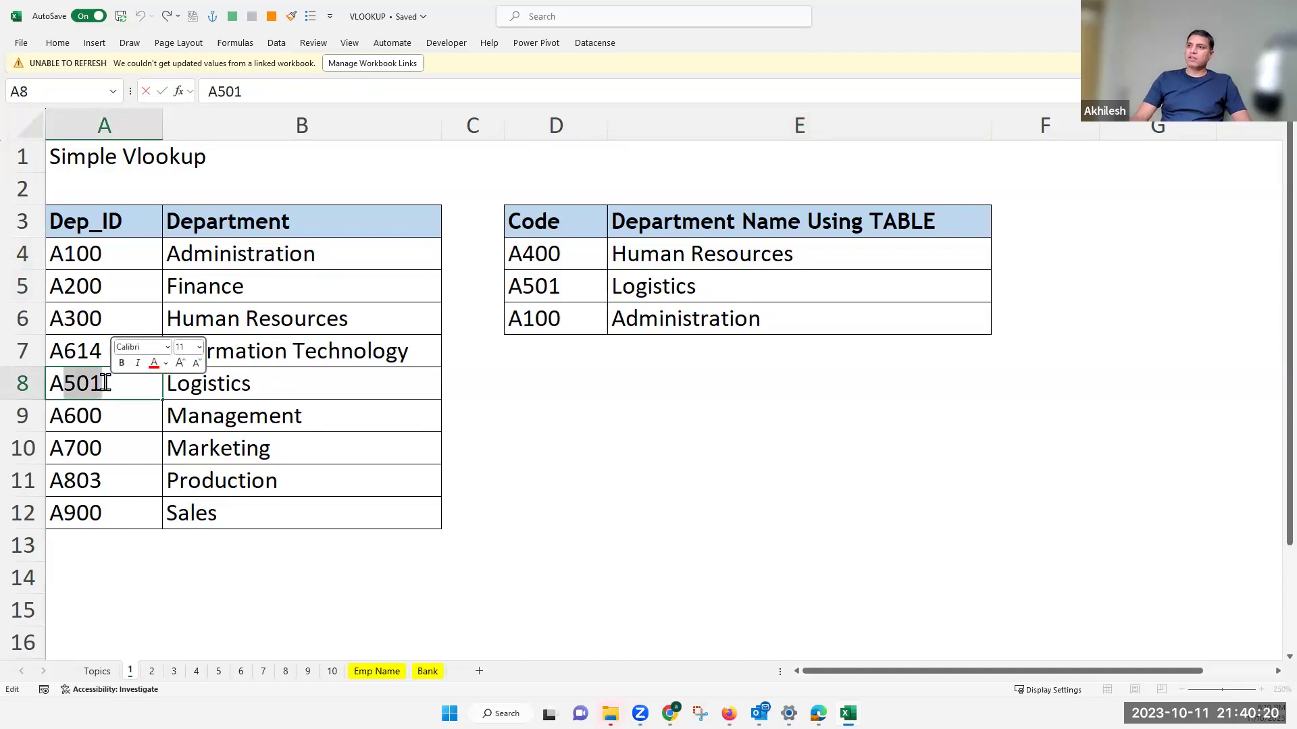
{"action": "type", "text": "000"}
{"action": "key", "text": "Return"}
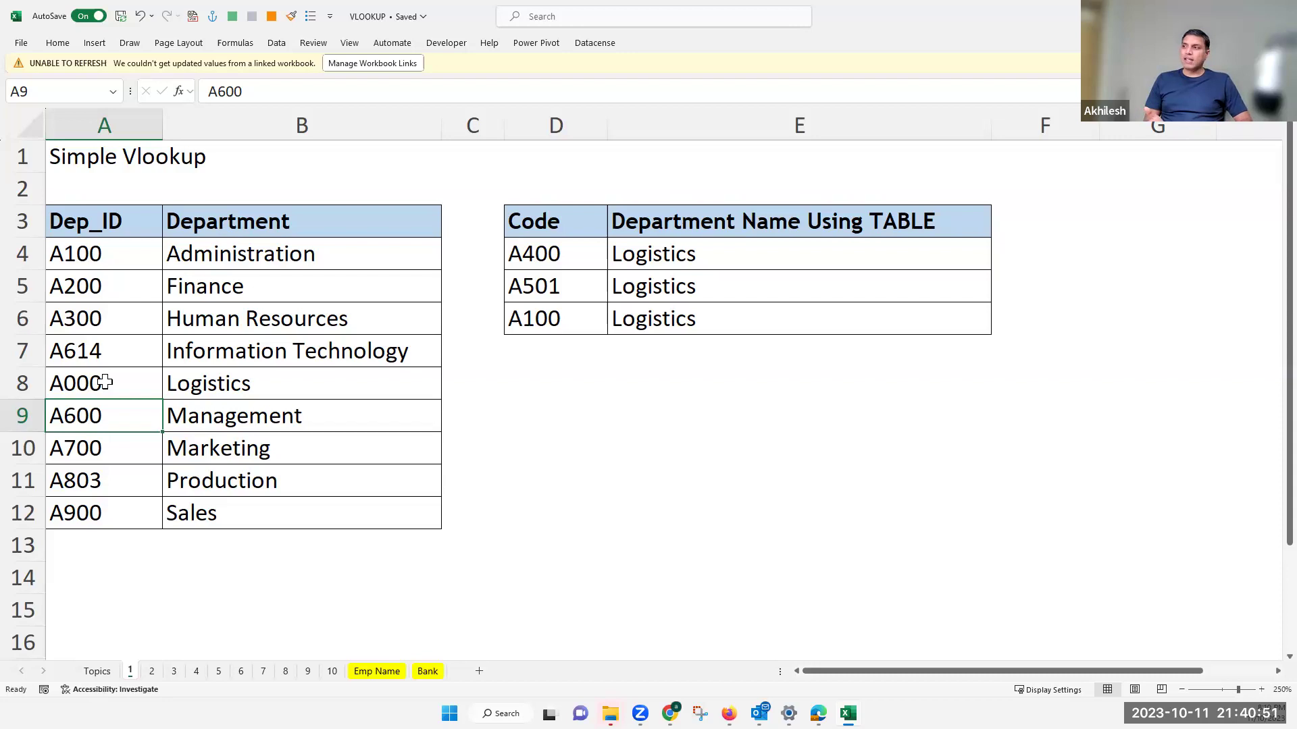
Step: Undo the last two Dep_ID changes in A8 and A7
{"action": "key", "text": "ctrl+z"}
{"action": "key", "text": "ctrl+z"}
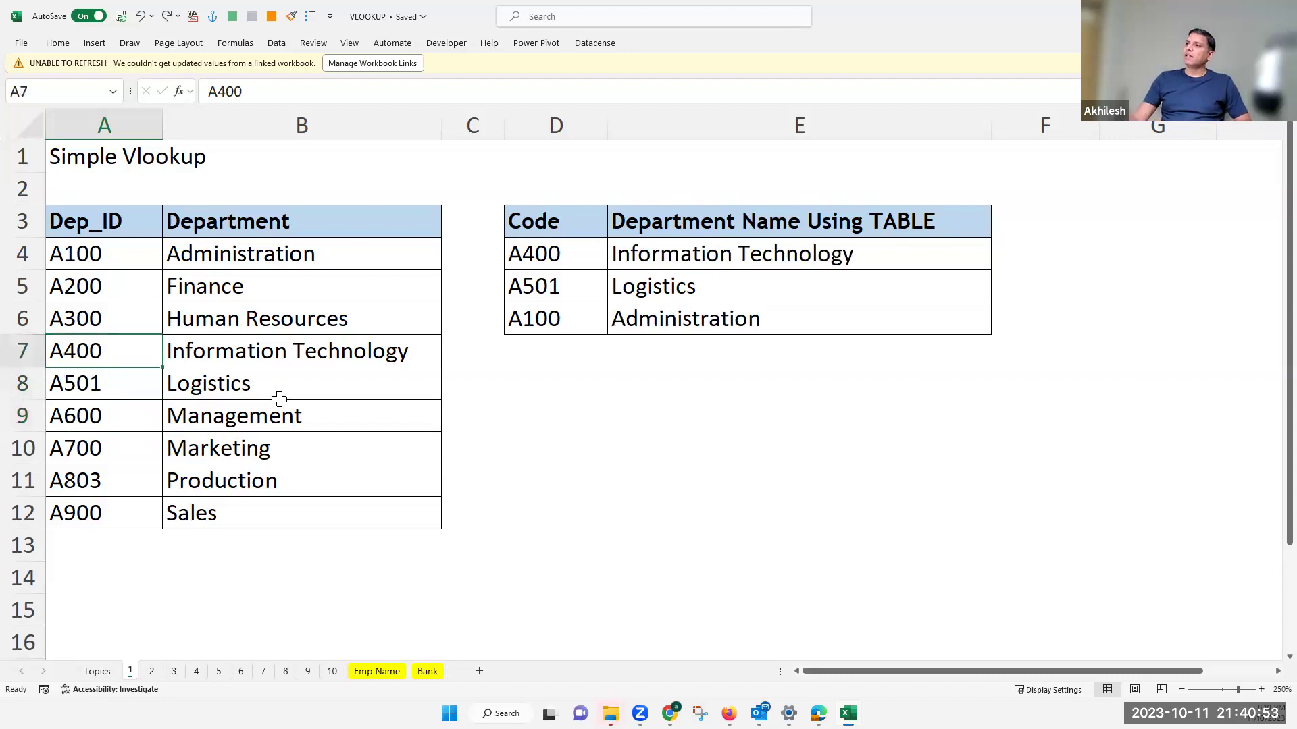
Step: Add FALSE as the range-lookup argument of the VLOOKUP formula in E4 and copy the formula down to E6
{"action": "left_click", "coordinate": [877, 257]}
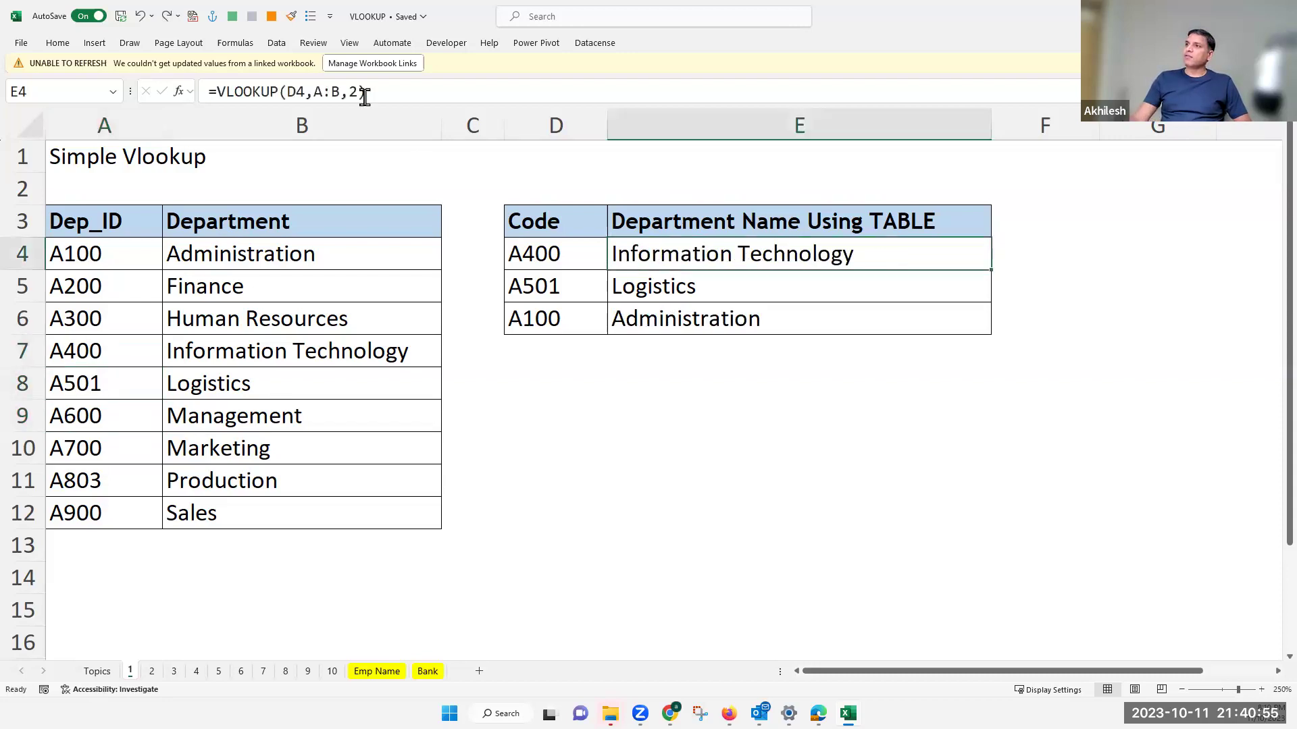
{"action": "key", "text": "F2"}
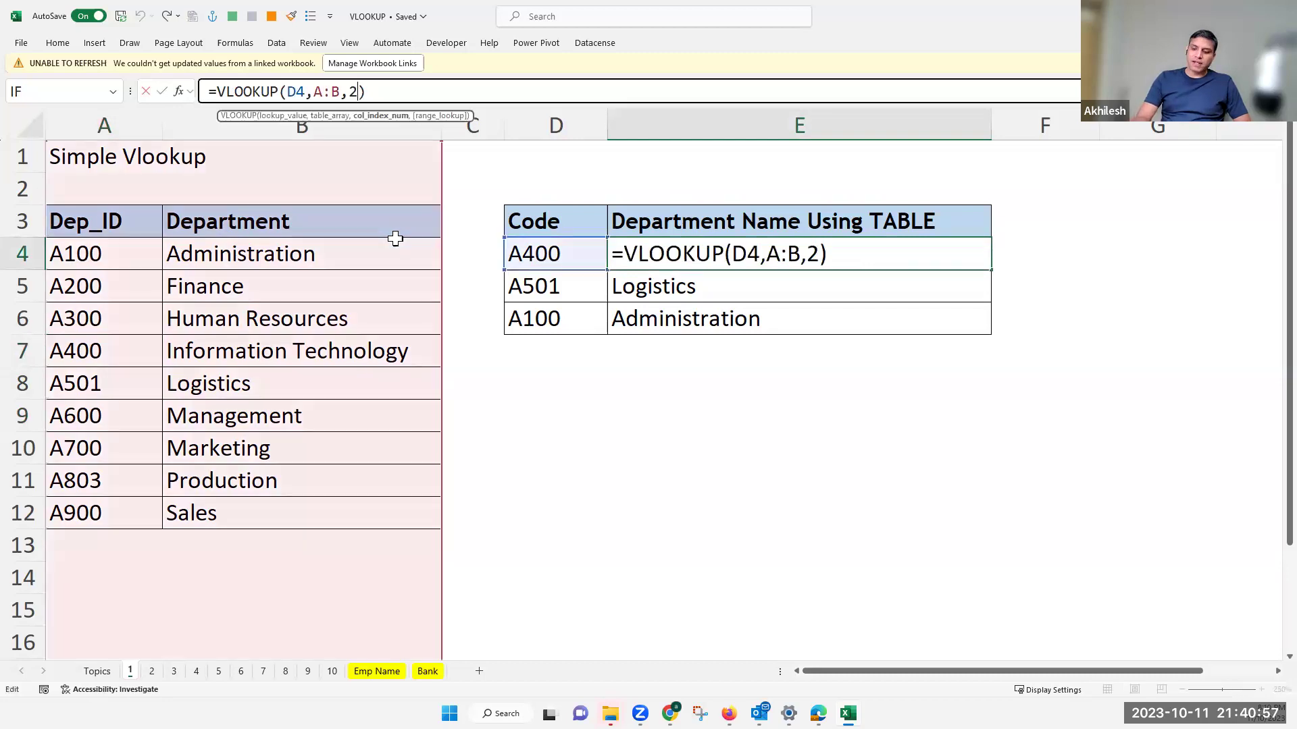
{"action": "key", "text": "Left"}
{"action": "type", "text": ",0"}
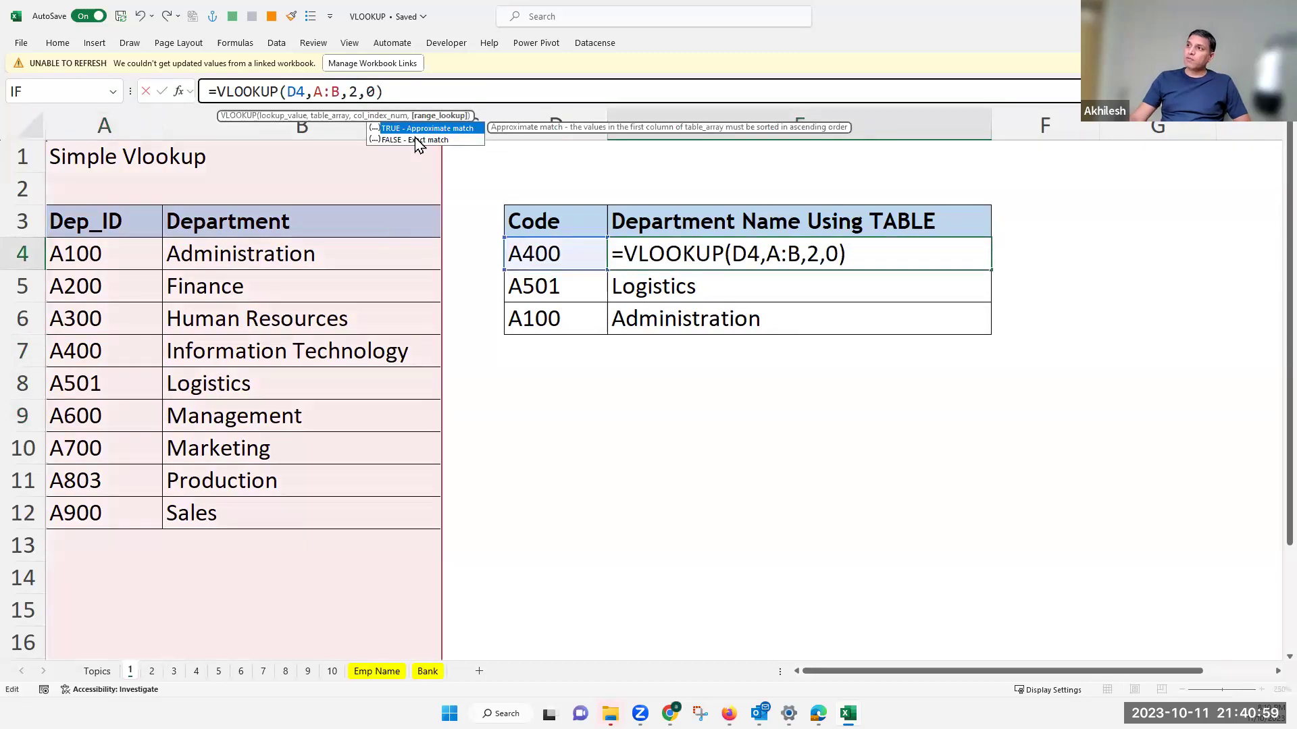
{"action": "key", "text": "Return"}
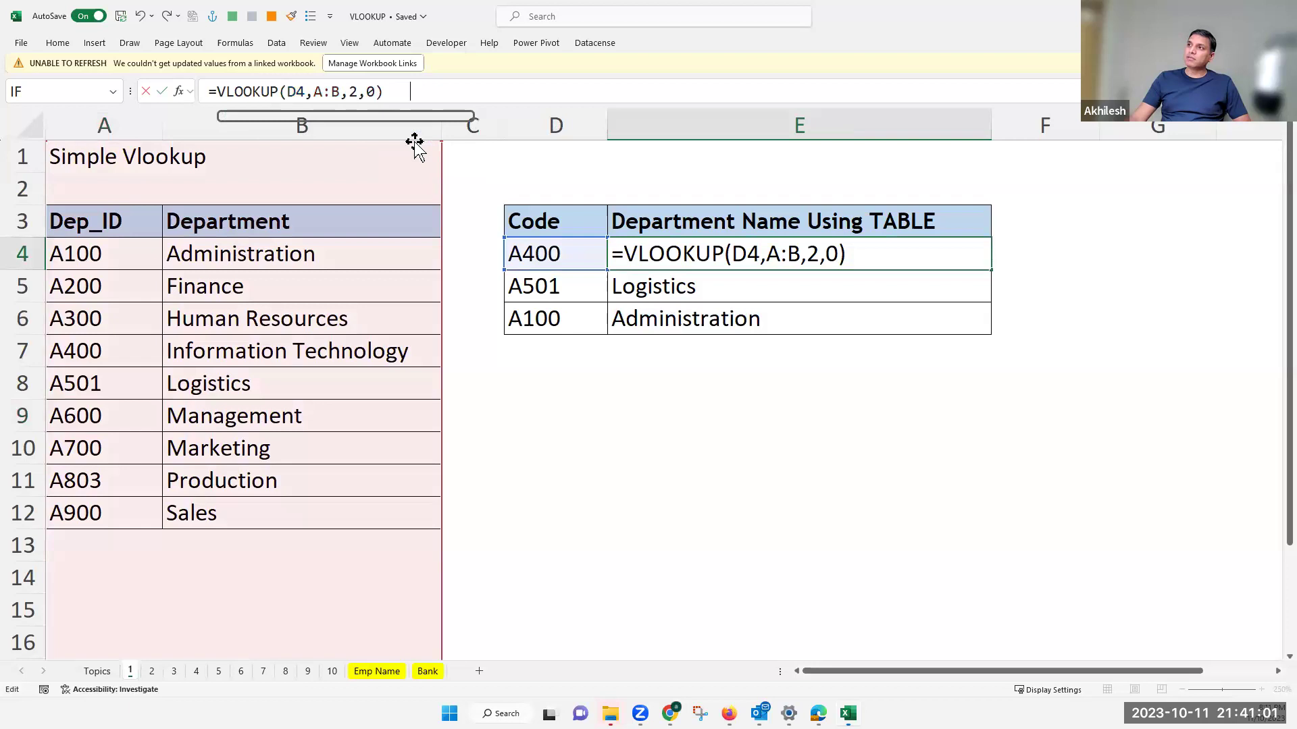
{"action": "key", "text": "Return"}
{"action": "left_click", "coordinate": [936, 252]}
{"action": "double_click", "coordinate": [992, 268]}
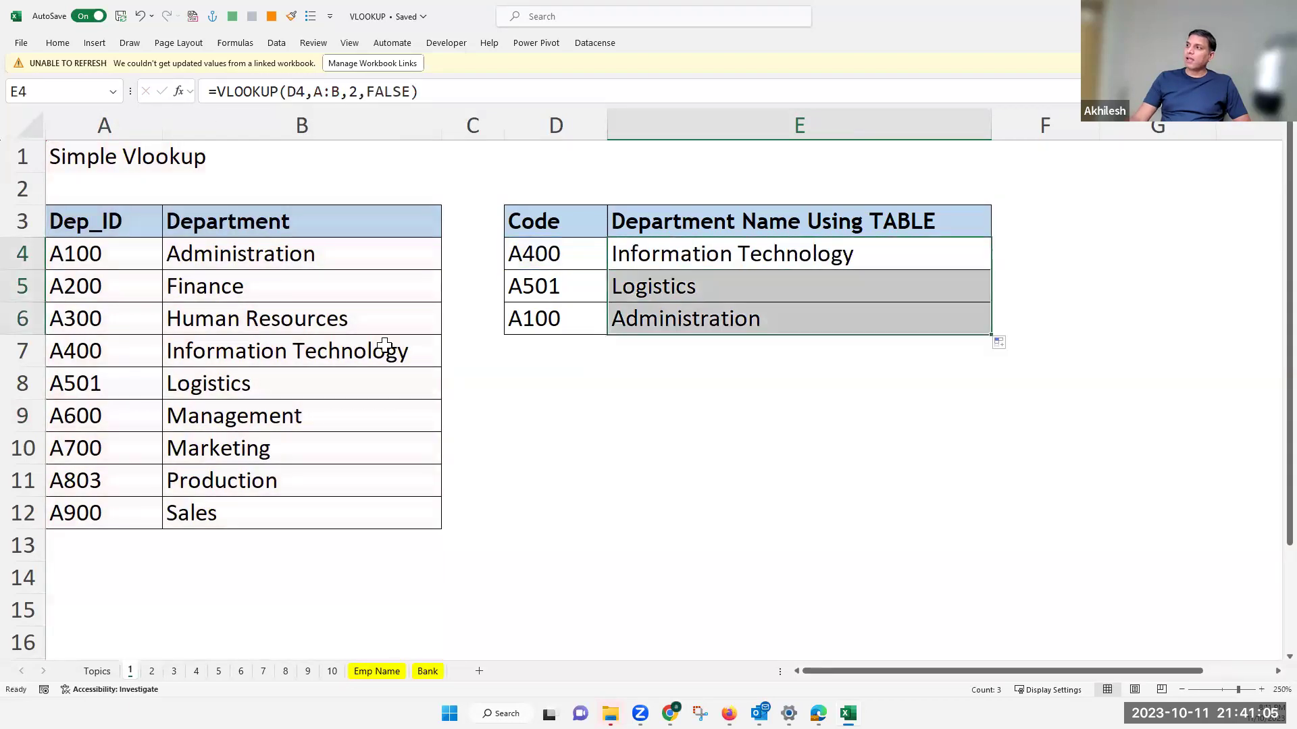
Step: Test the exact match by setting the Information Technology department's Dep_ID in A7 to A401, and undo that change
{"action": "left_click", "coordinate": [102, 348]}
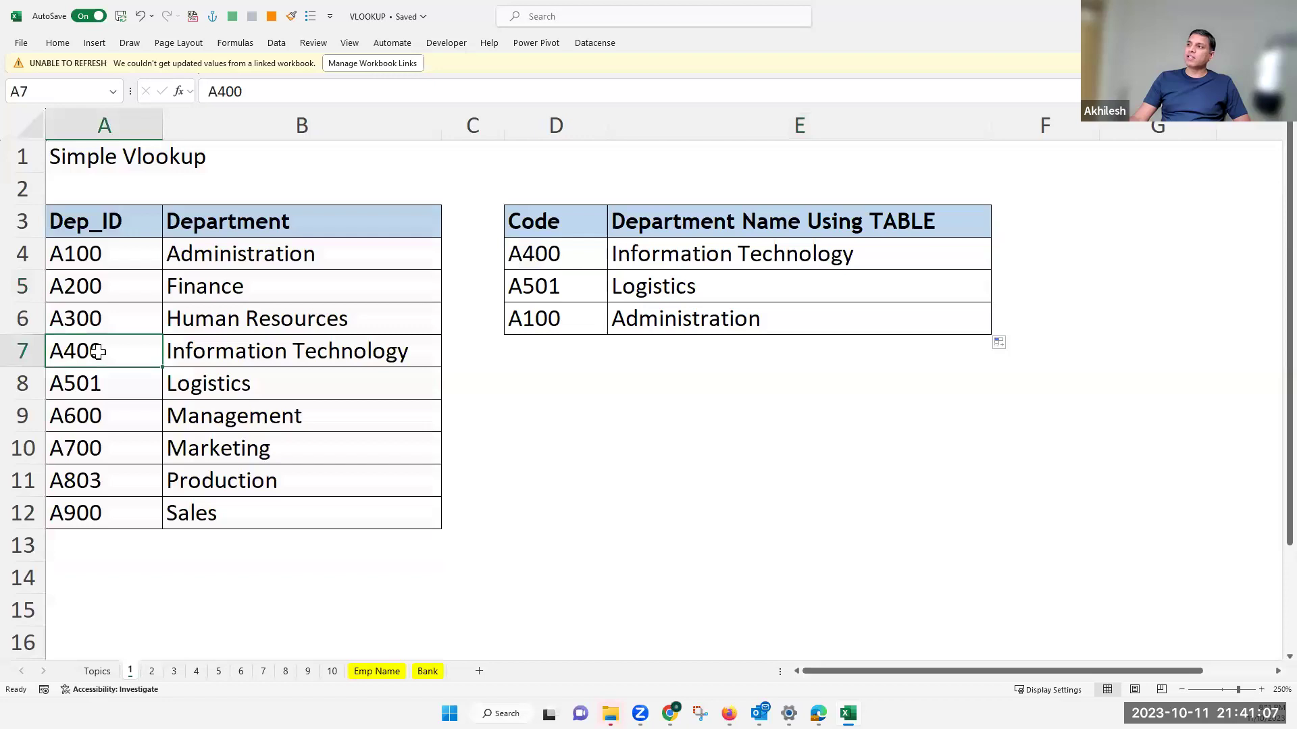
{"action": "double_click", "coordinate": [103, 350]}
{"action": "key", "text": "BackSpace"}
{"action": "type", "text": "1"}
{"action": "key", "text": "Return"}
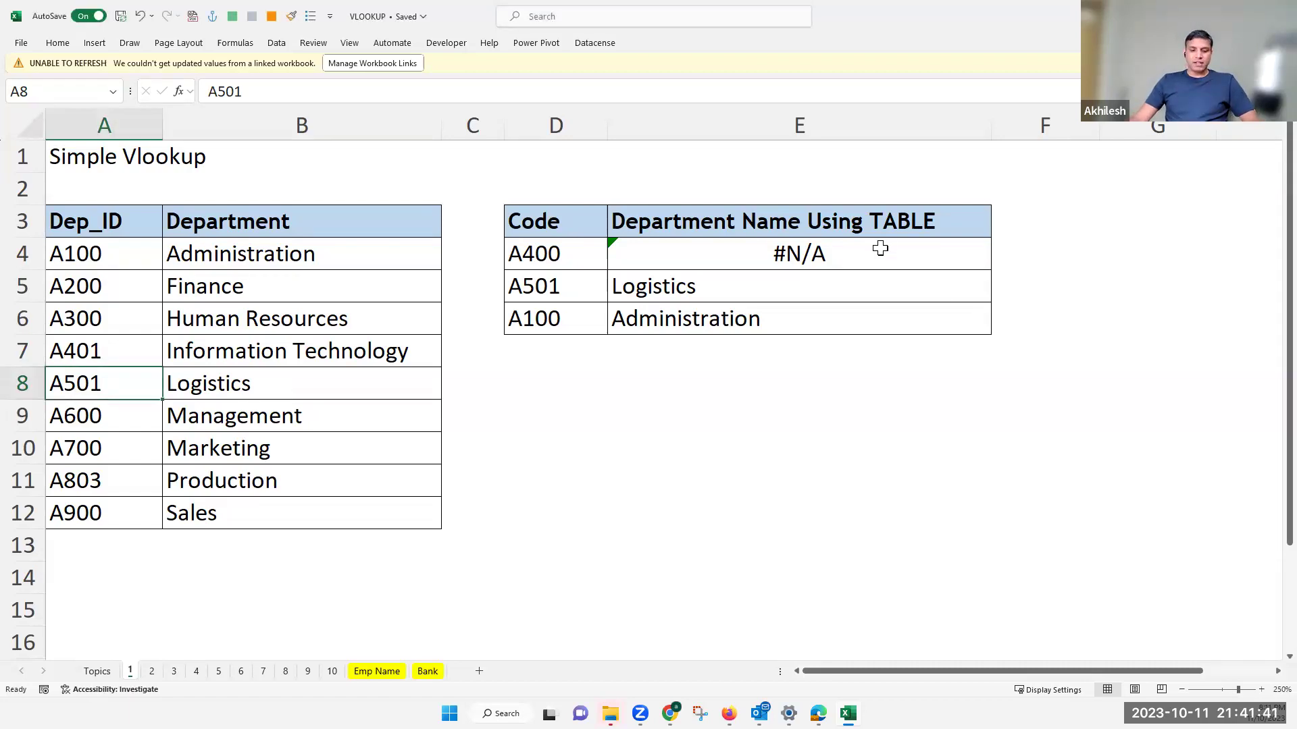
{"action": "key", "text": "ctrl+z"}
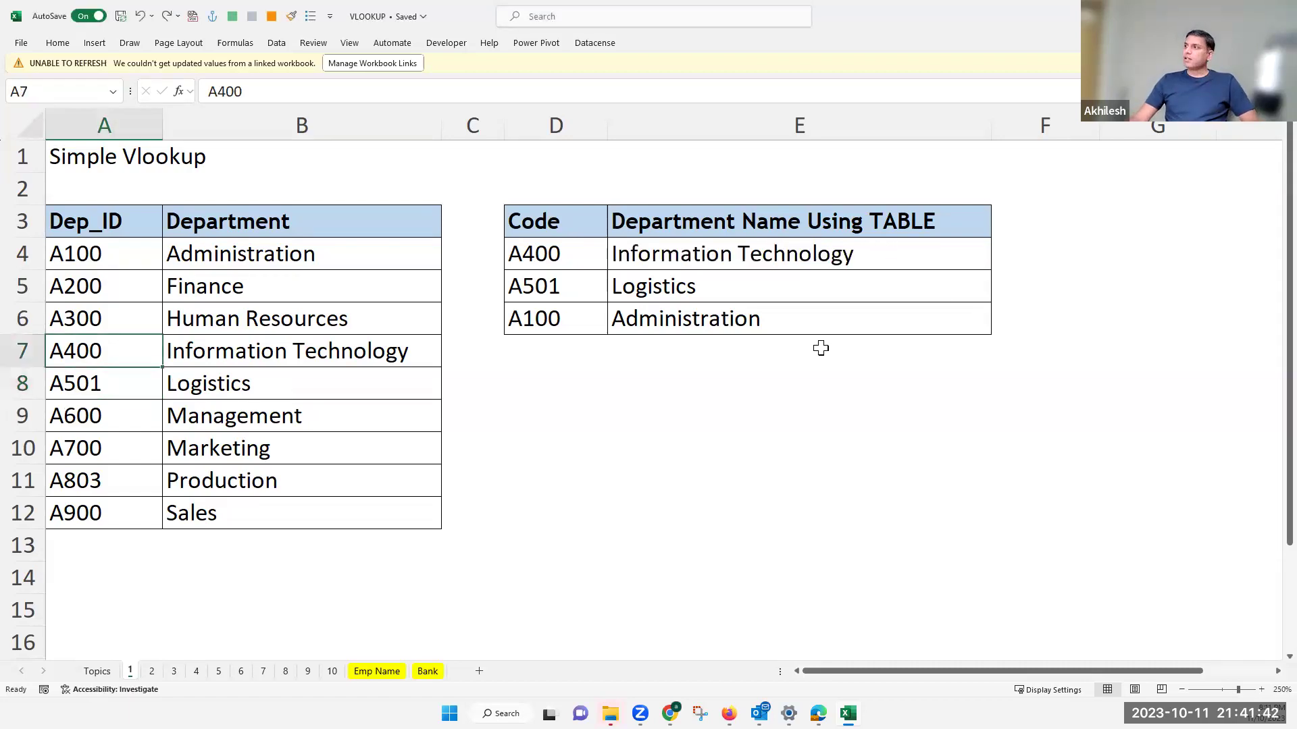
Step: Go to sheet 3 and clear the existing Department results in C4:C15
{"action": "left_click", "coordinate": [152, 671]}
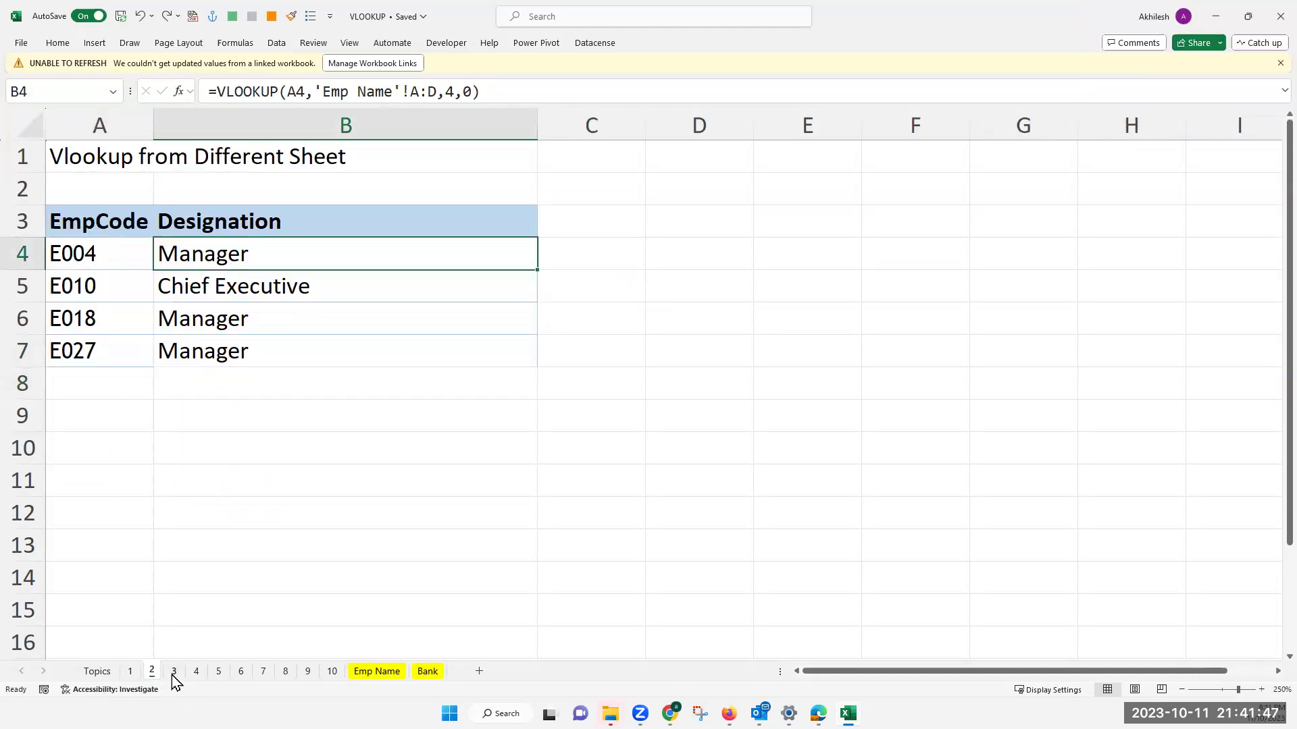
{"action": "left_click", "coordinate": [174, 672]}
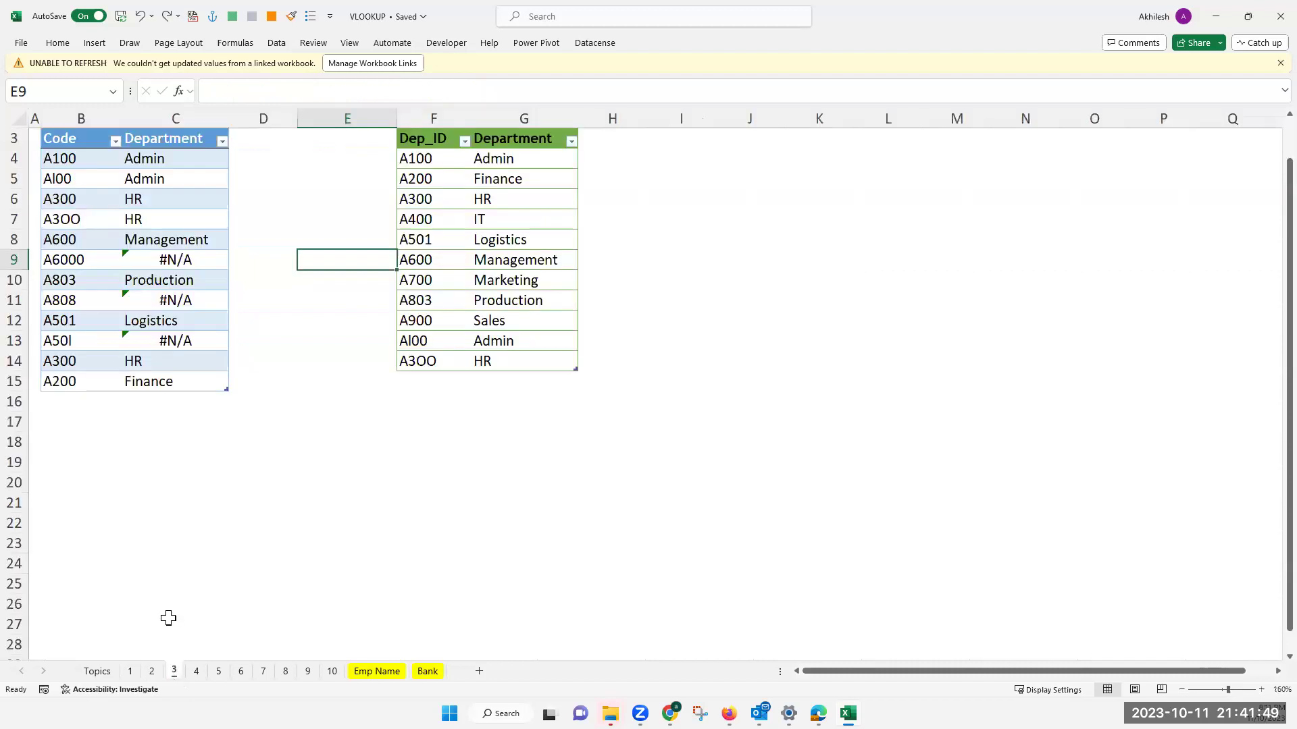
{"action": "left_click", "coordinate": [191, 163]}
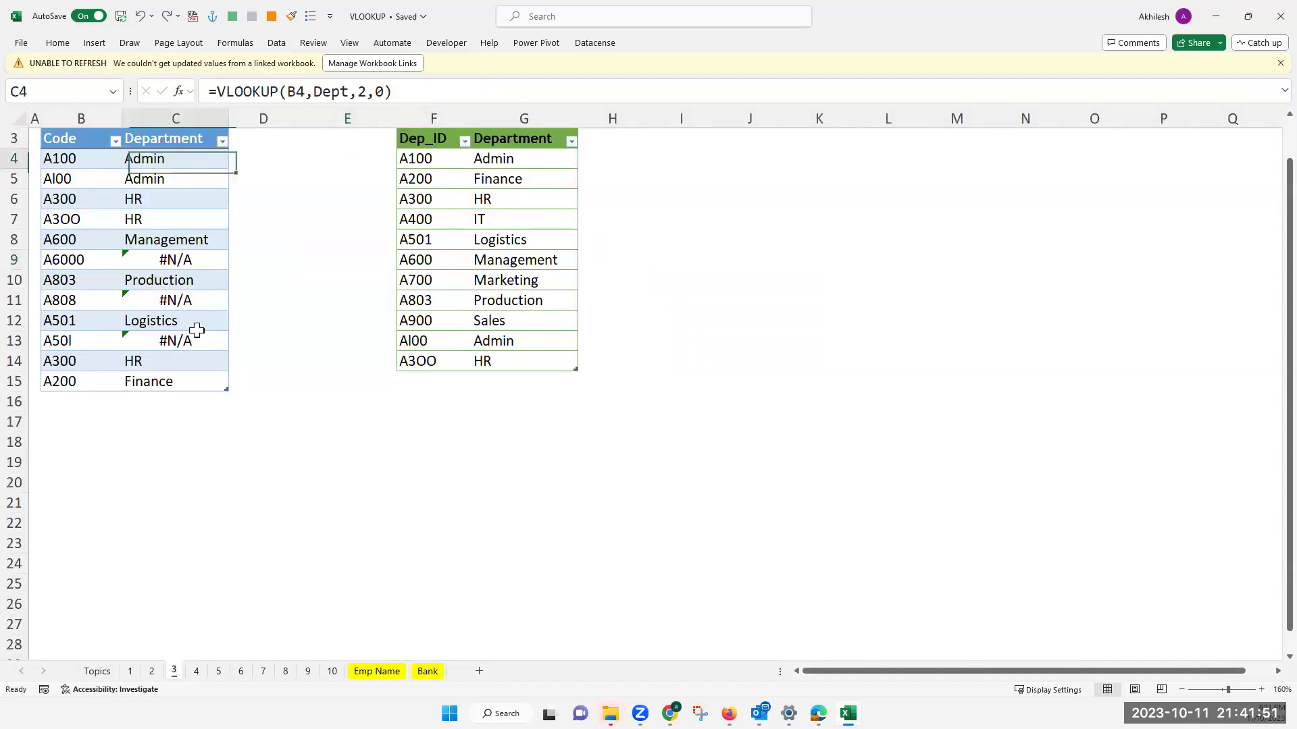
{"action": "left_click", "coordinate": [198, 383], "text": "shift"}
{"action": "key", "text": "Delete"}
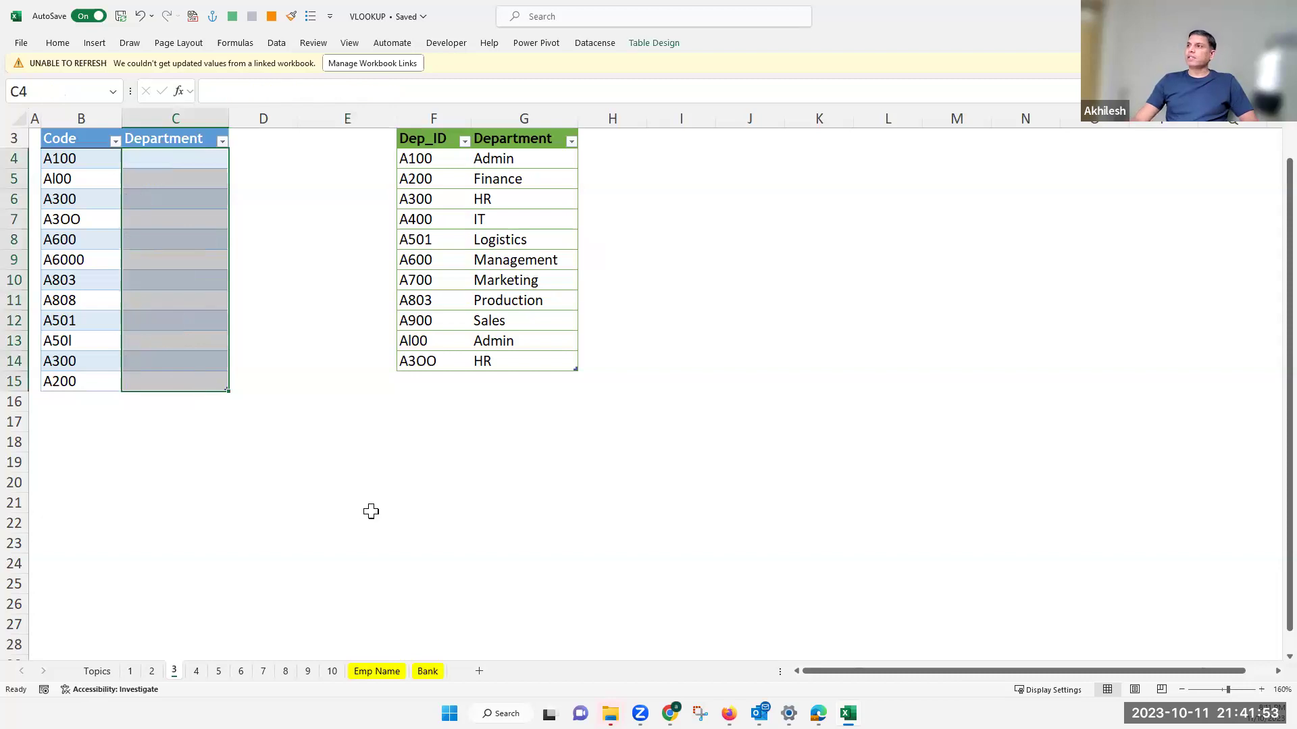
Step: Check the table names of the green lookup table and the blue code table, and review the codes in B4:B15
{"action": "scroll", "coordinate": [371, 512], "scroll_direction": "up", "scroll_amount": 3}
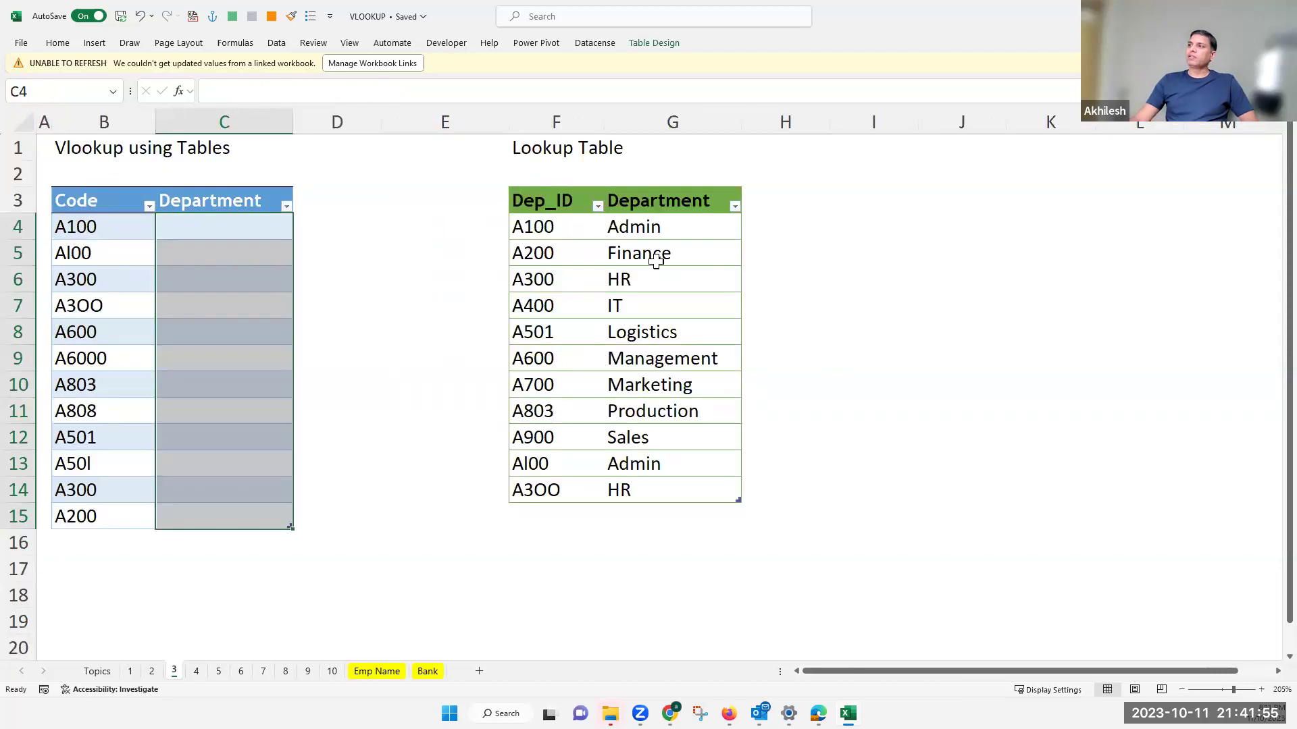
{"action": "left_click", "coordinate": [604, 289]}
{"action": "left_click", "coordinate": [652, 43]}
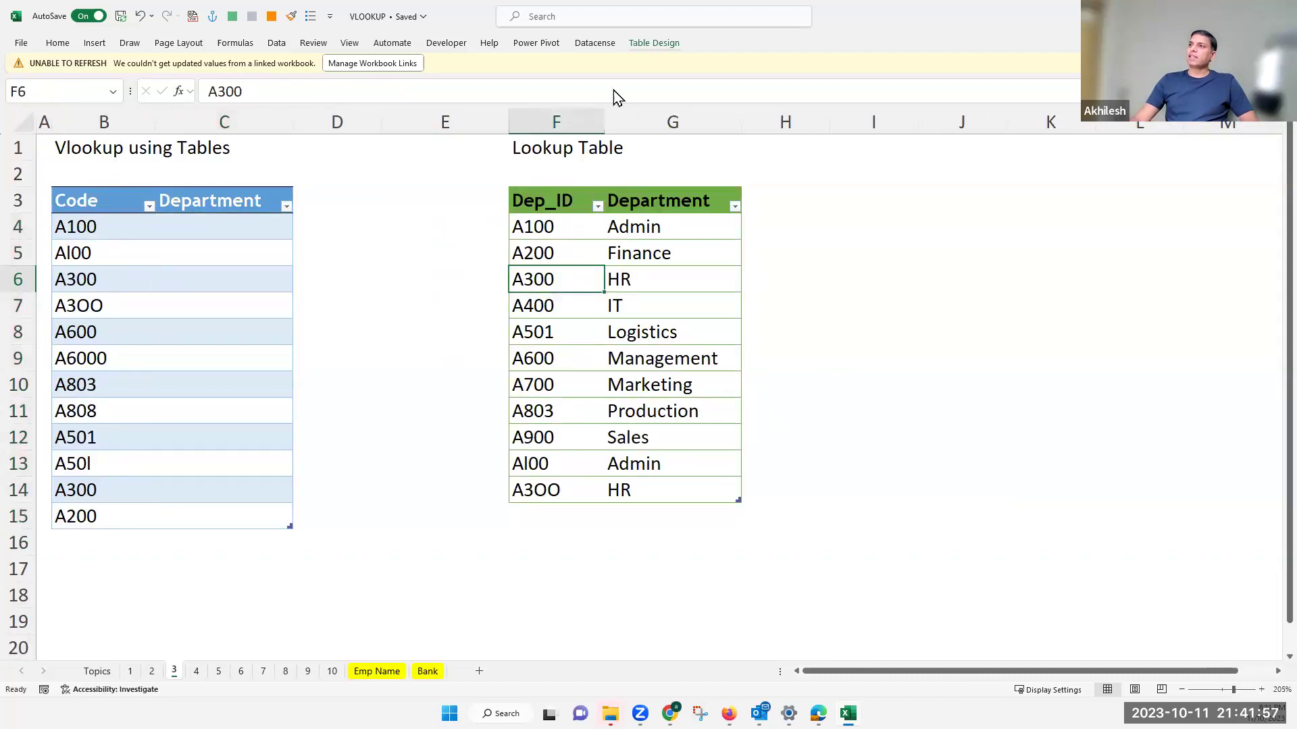
{"action": "left_click", "coordinate": [66, 46]}
{"action": "double_click", "coordinate": [67, 47]}
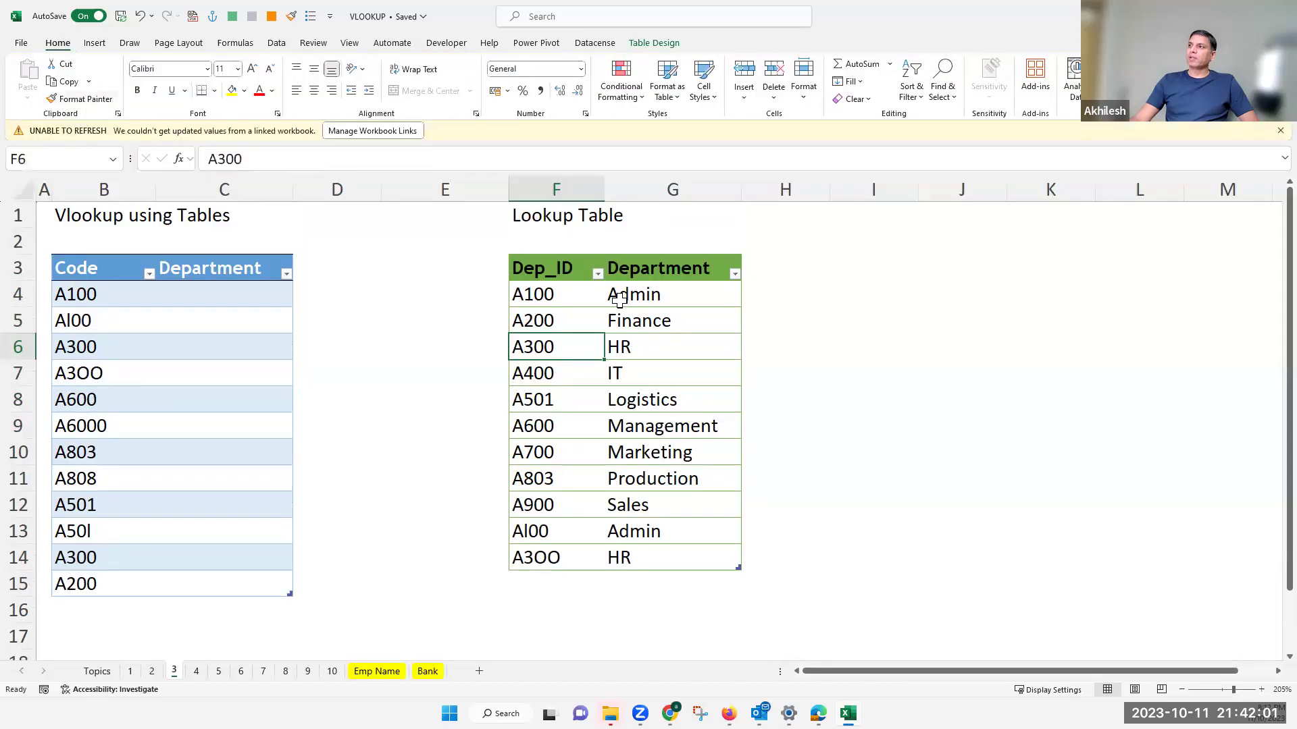
{"action": "left_click", "coordinate": [620, 299]}
{"action": "left_click", "coordinate": [643, 44]}
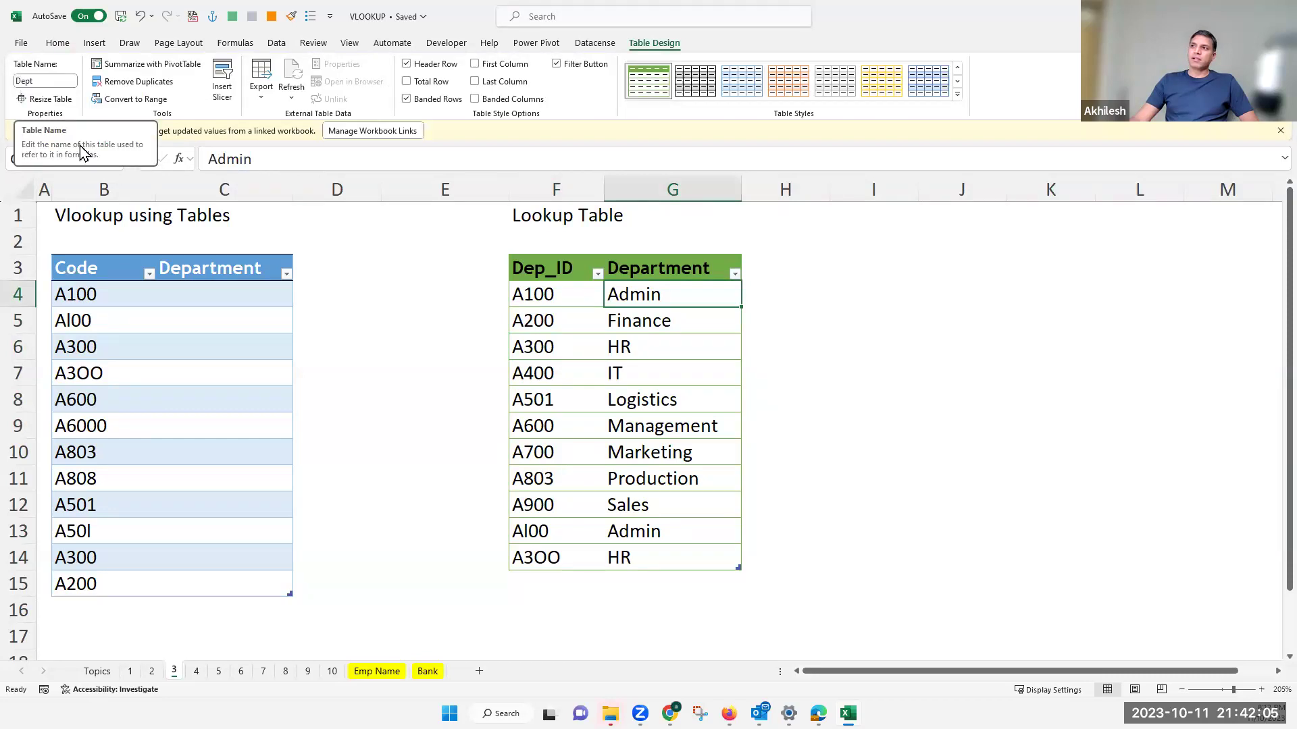
{"action": "left_click", "coordinate": [220, 296]}
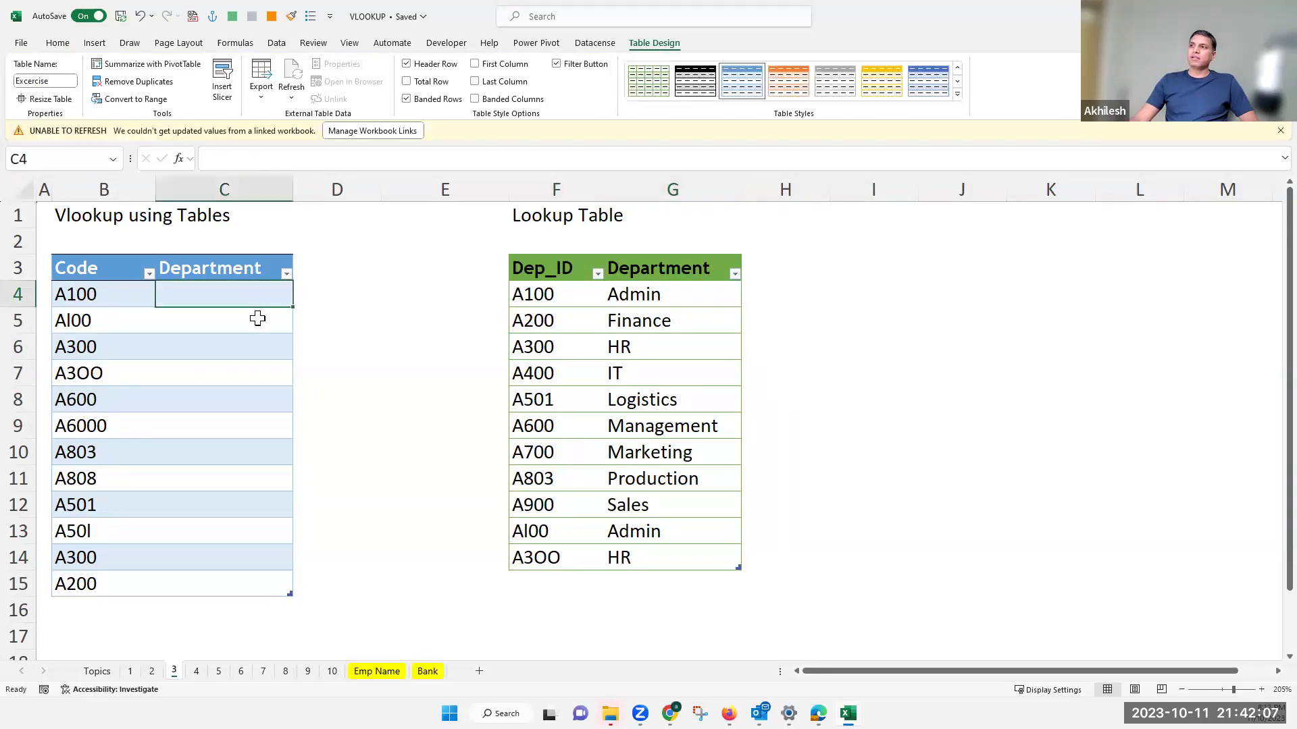
{"action": "left_click_drag", "start_coordinate": [102, 294], "coordinate": [110, 585]}
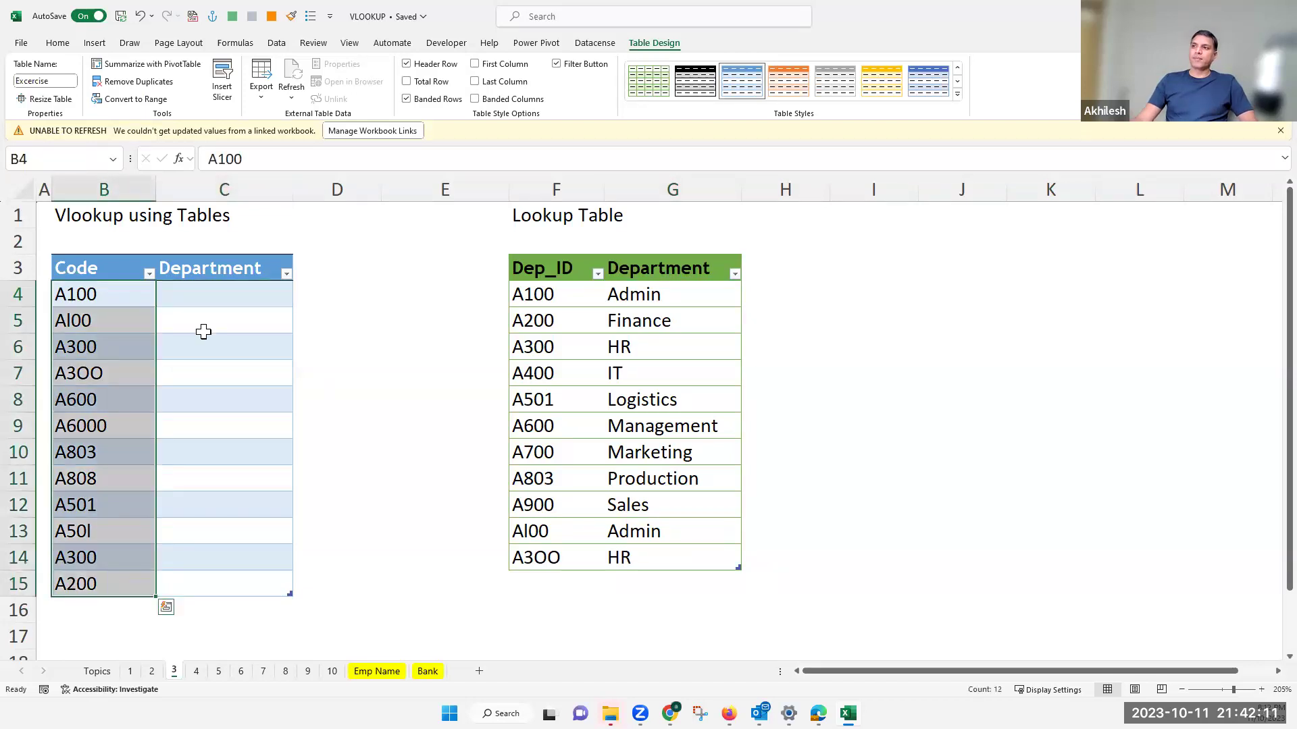
{"action": "left_click", "coordinate": [212, 296]}
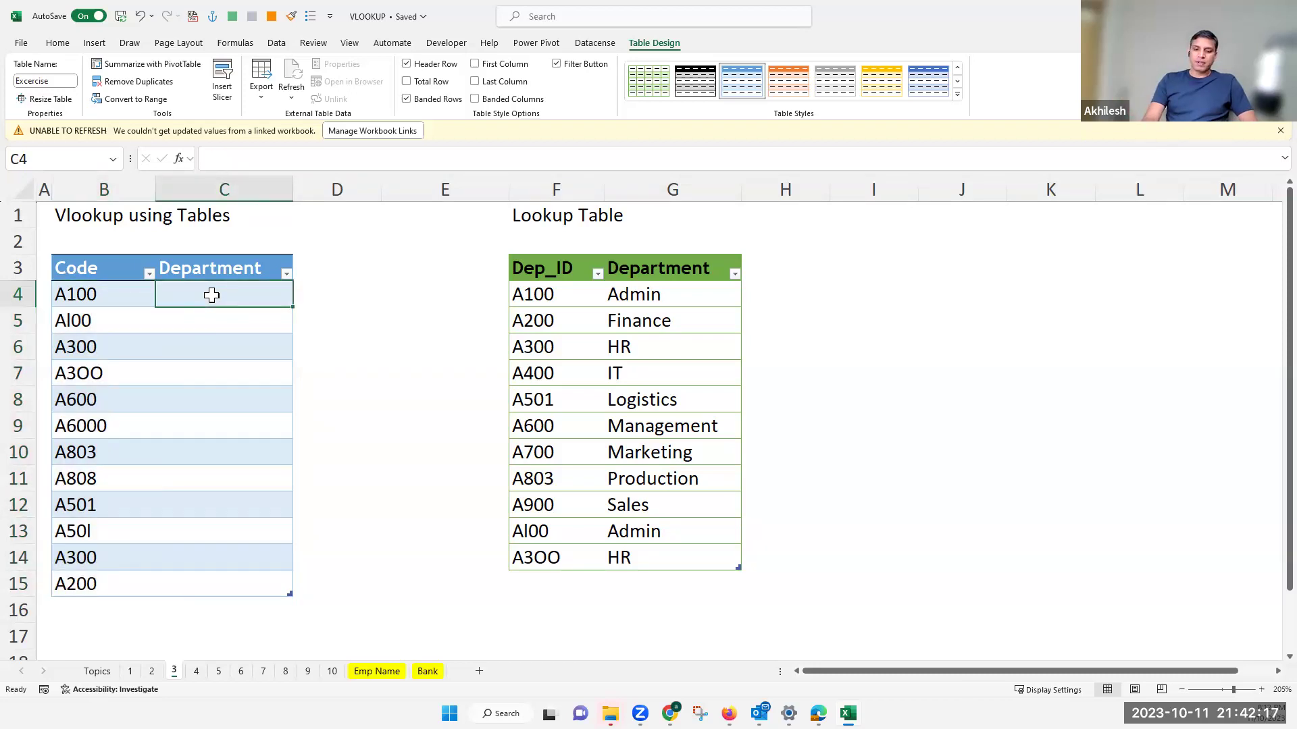
{"action": "type", "text": "=v"}
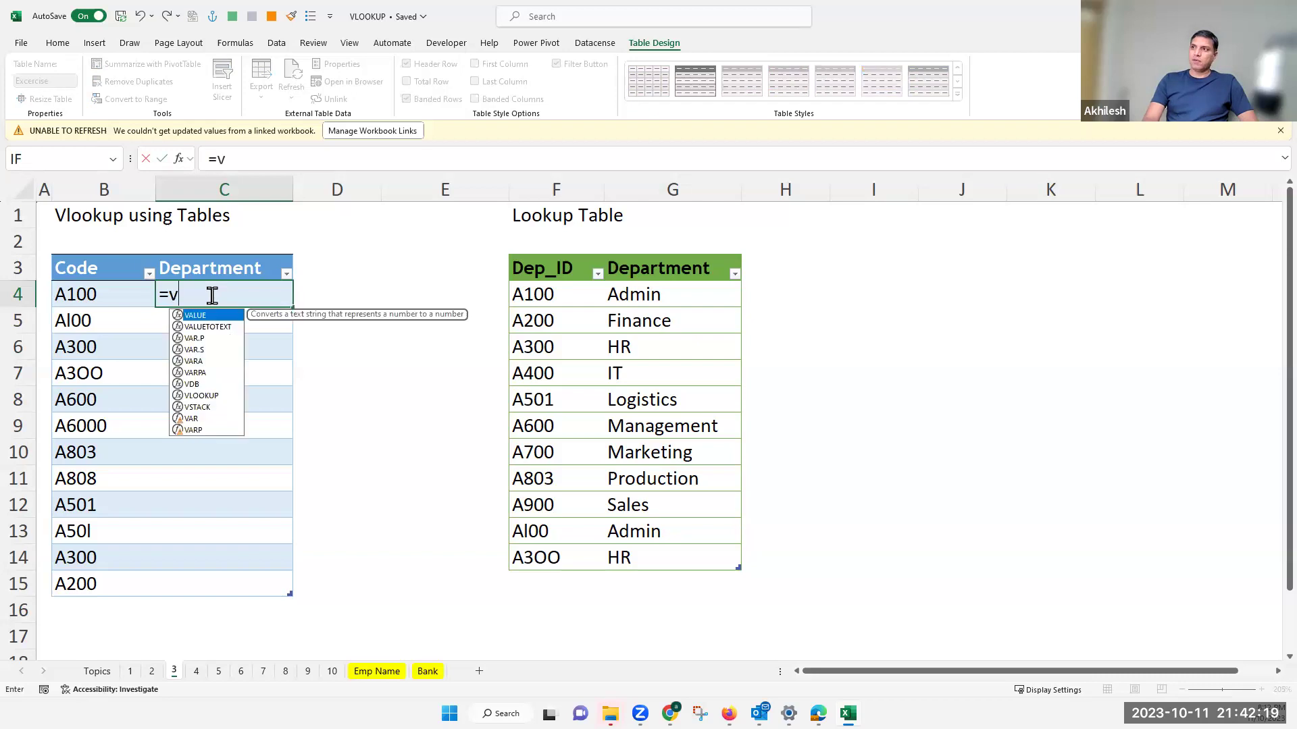
{"action": "type", "text": "l"}
{"action": "key", "text": "Tab"}
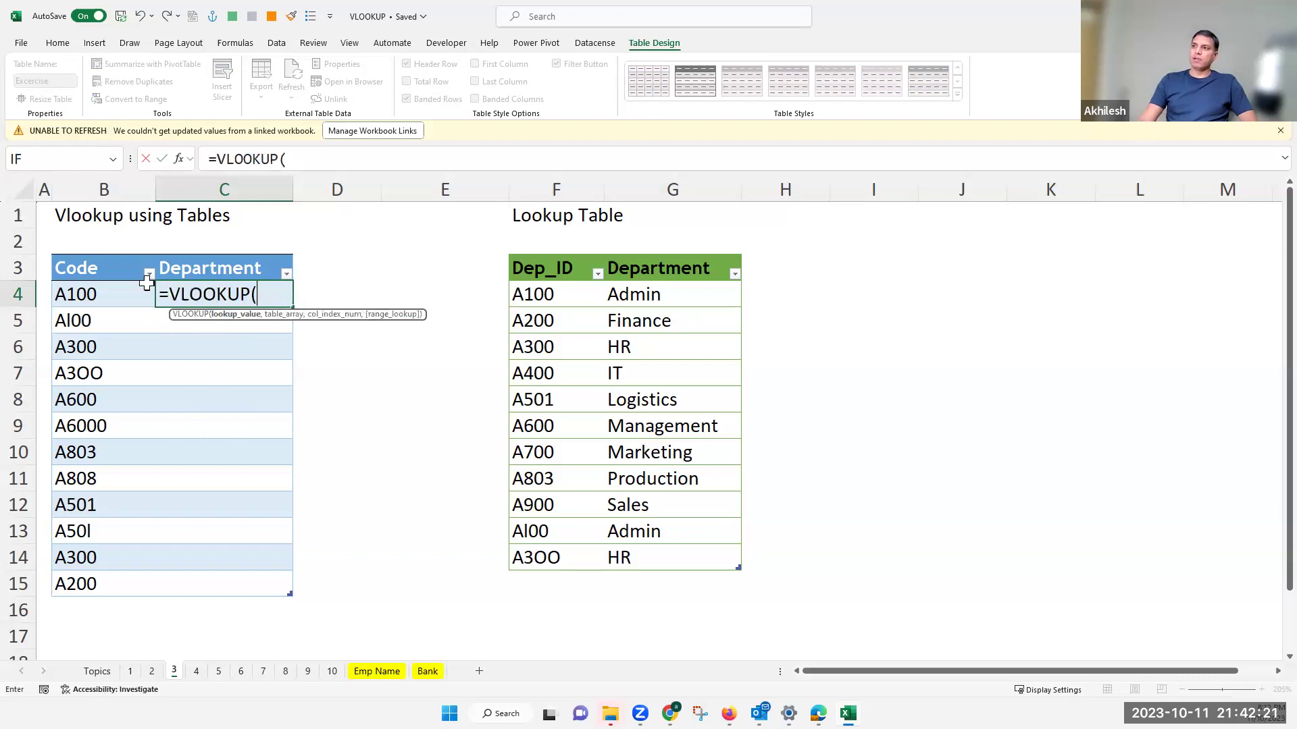
{"action": "left_click", "coordinate": [103, 301]}
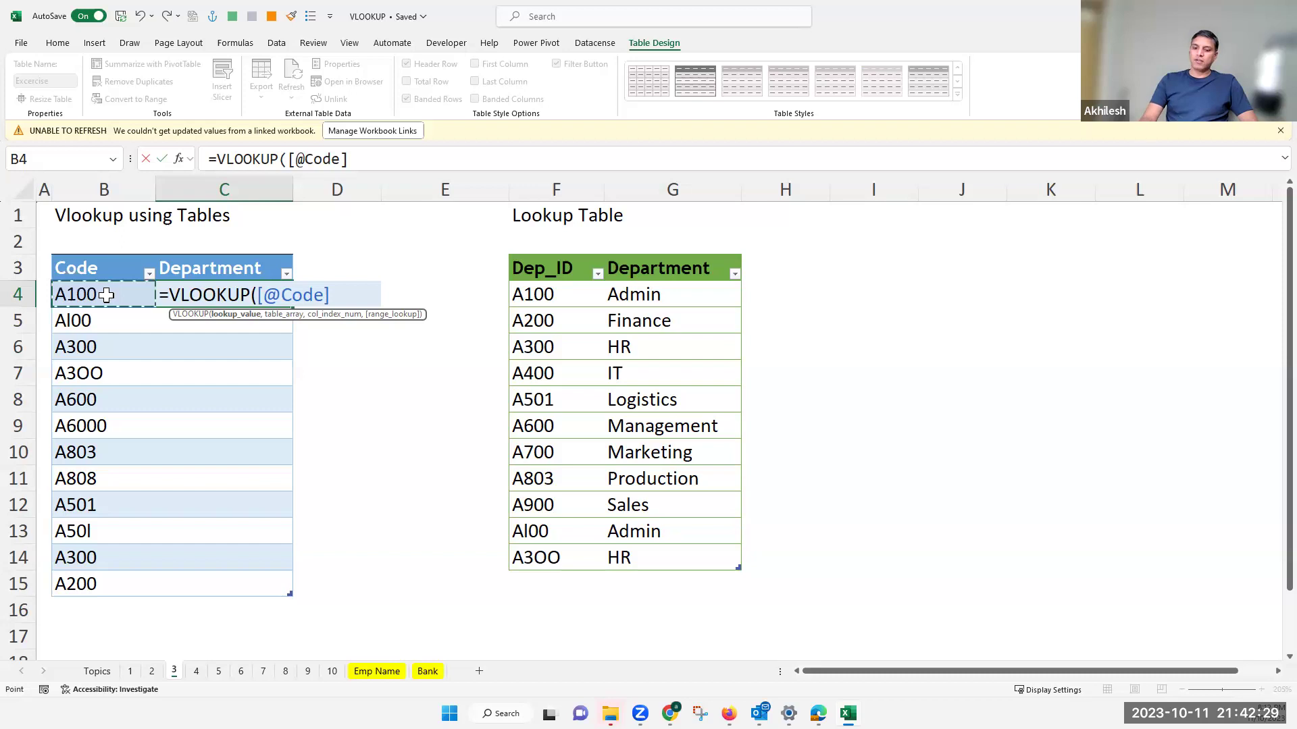
{"action": "type", "text": ","}
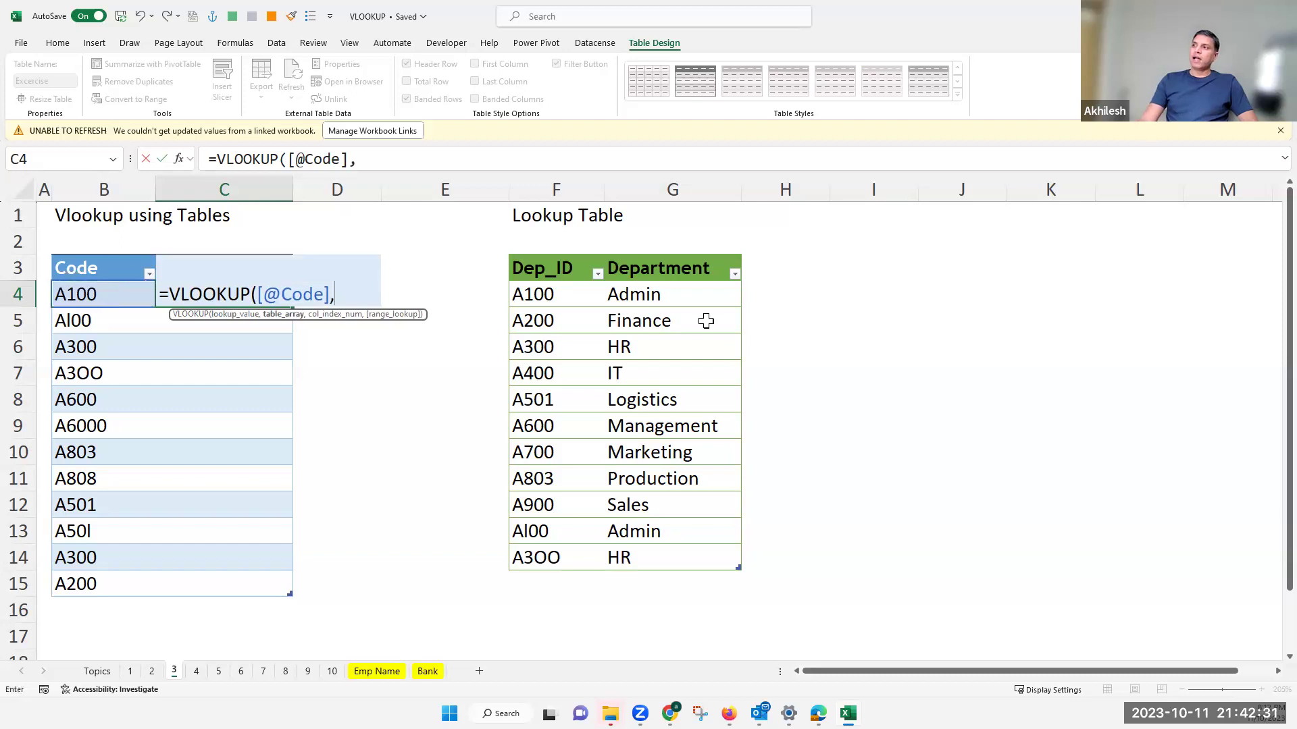
Step: Choose columns F:G as the table array, and replace that reference with the table name Dept
{"action": "left_click_drag", "start_coordinate": [566, 190], "coordinate": [666, 188]}
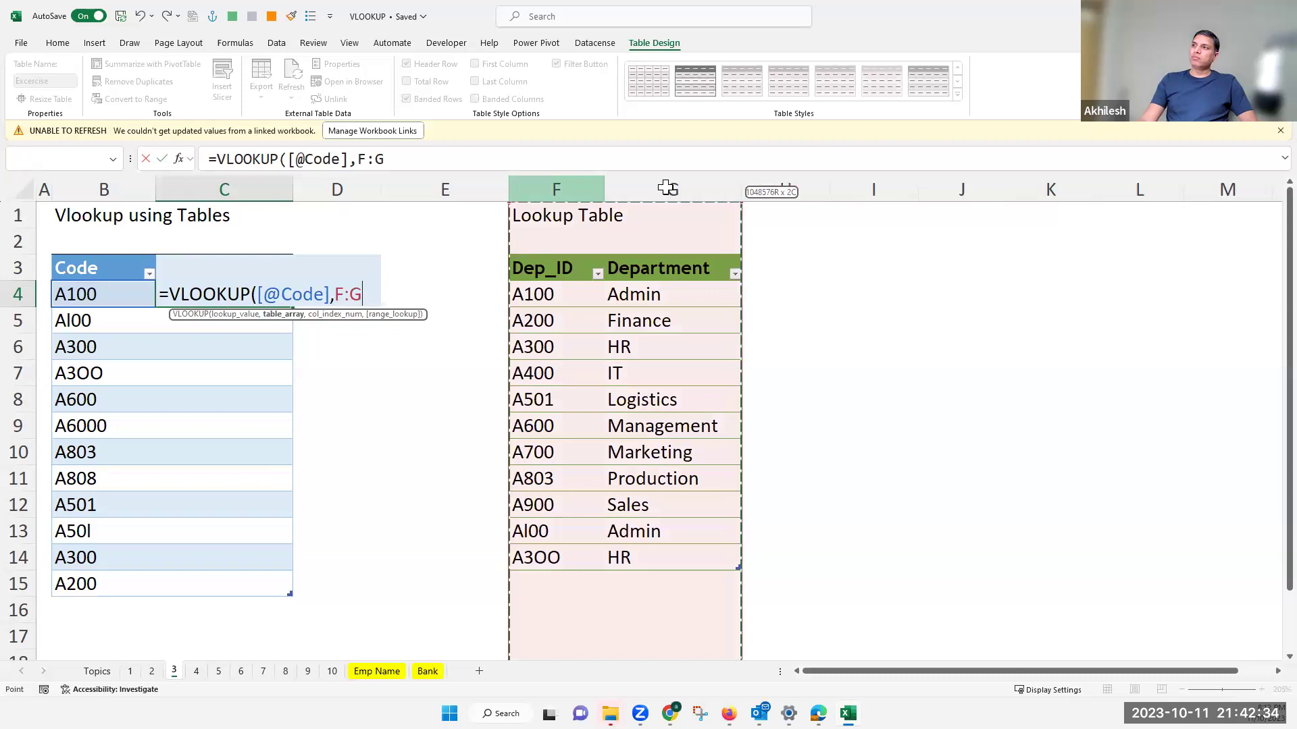
{"action": "left_click", "coordinate": [369, 292]}
{"action": "double_click", "coordinate": [339, 292]}
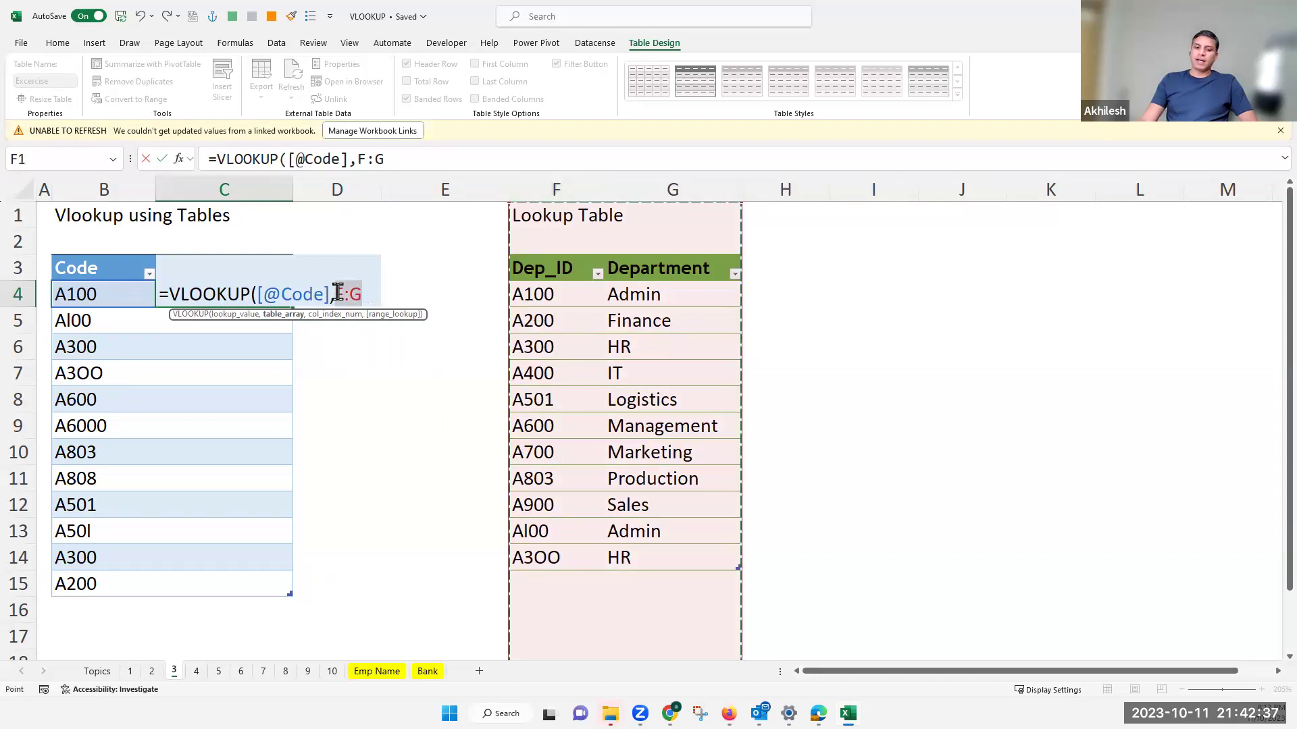
{"action": "type", "text": "dep"}
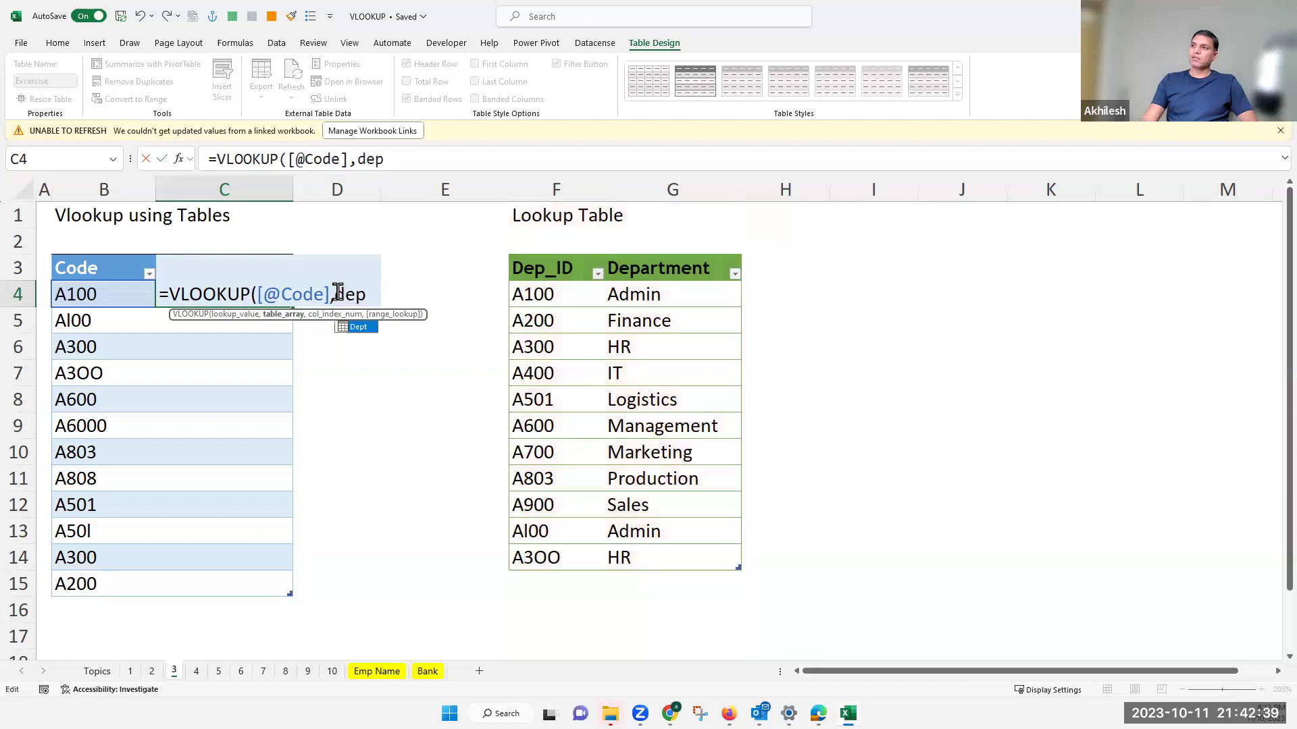
{"action": "key", "text": "Tab"}
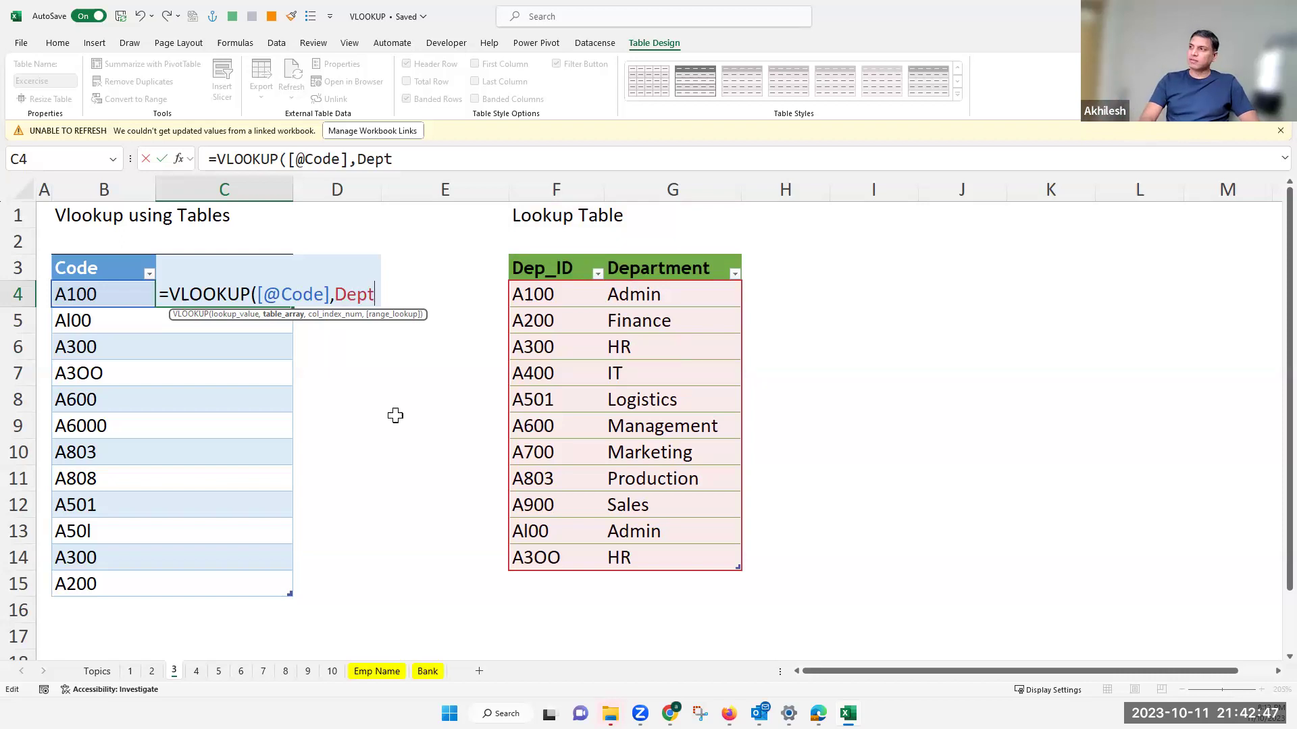
Step: Complete the VLOOKUP formula in C4 with column index 2 and range lookup 0 for an exact match
{"action": "type", "text": ",2"}
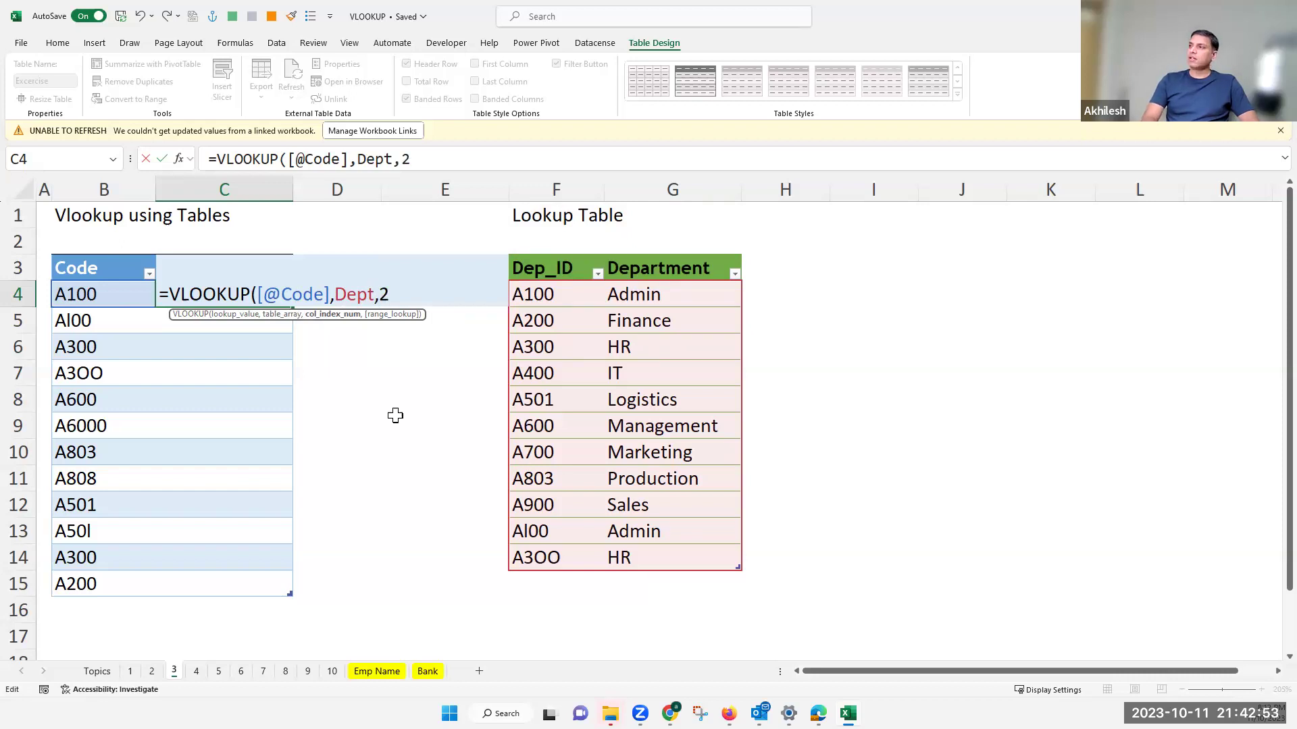
{"action": "type", "text": ","}
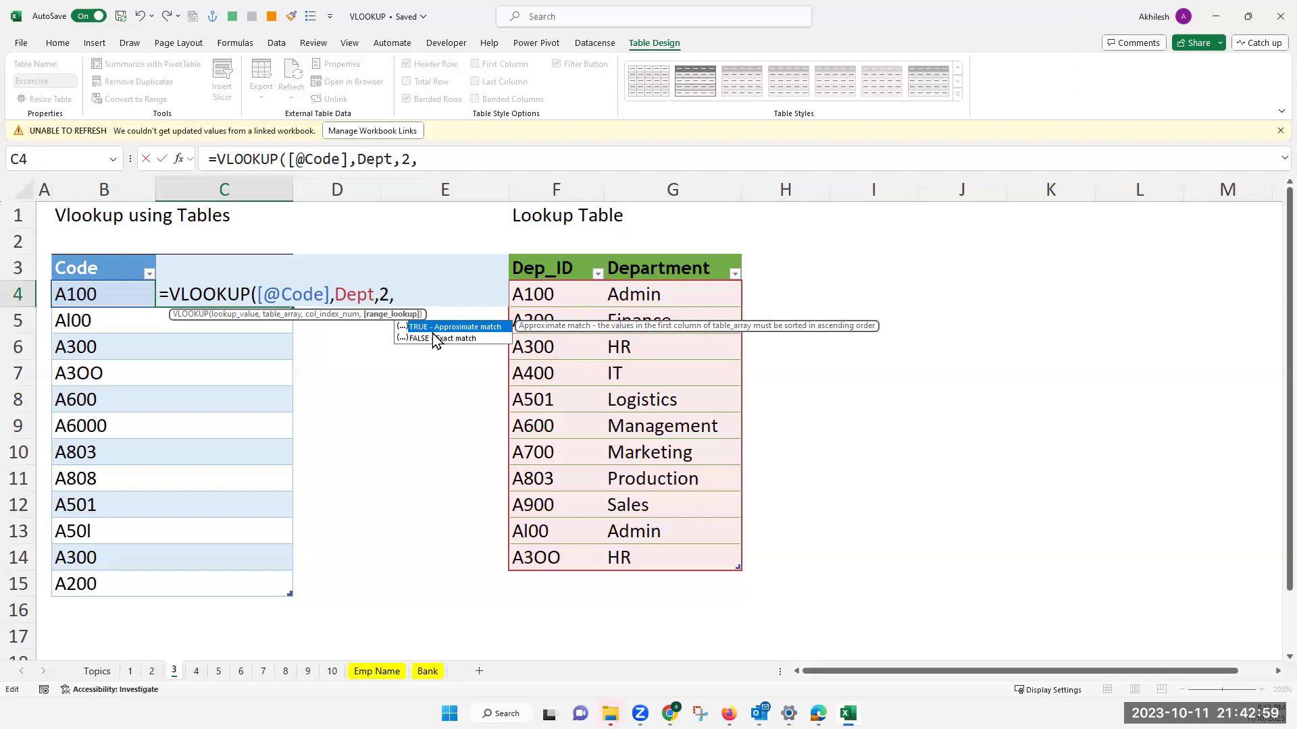
{"action": "type", "text": "0"}
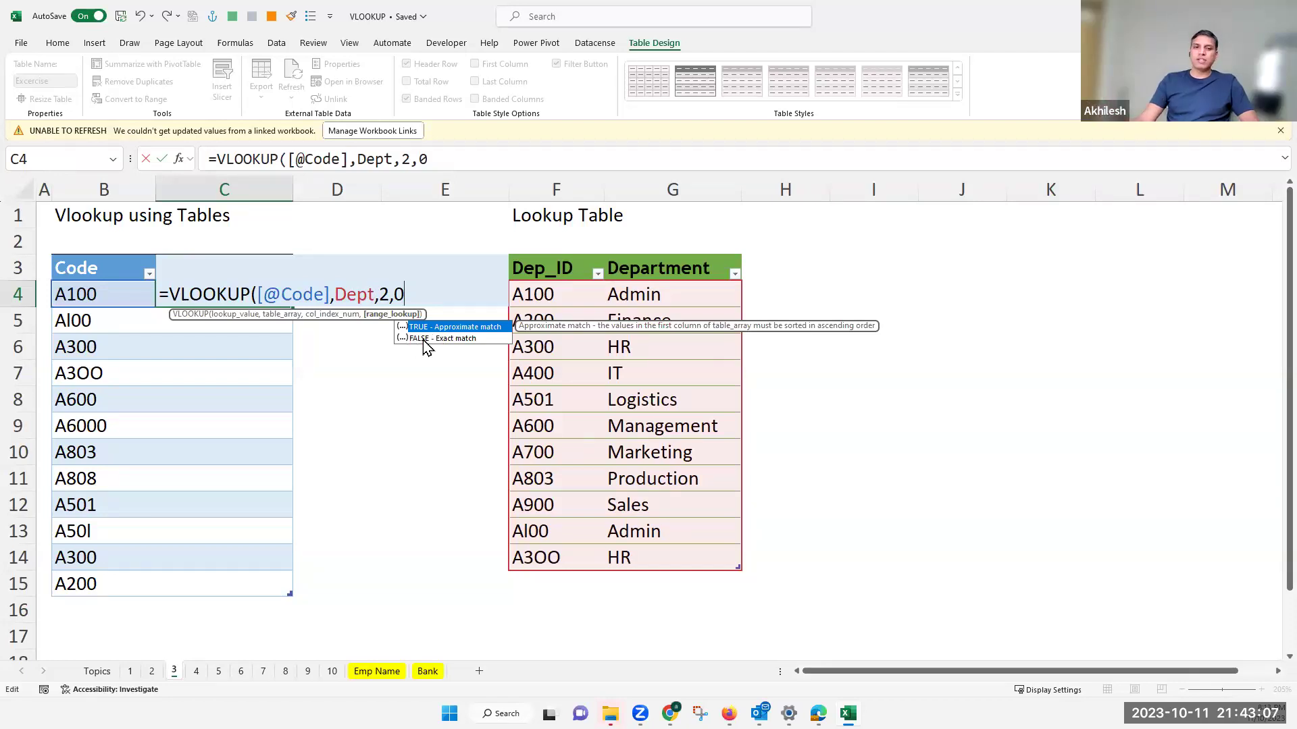
{"action": "key", "text": "Return"}
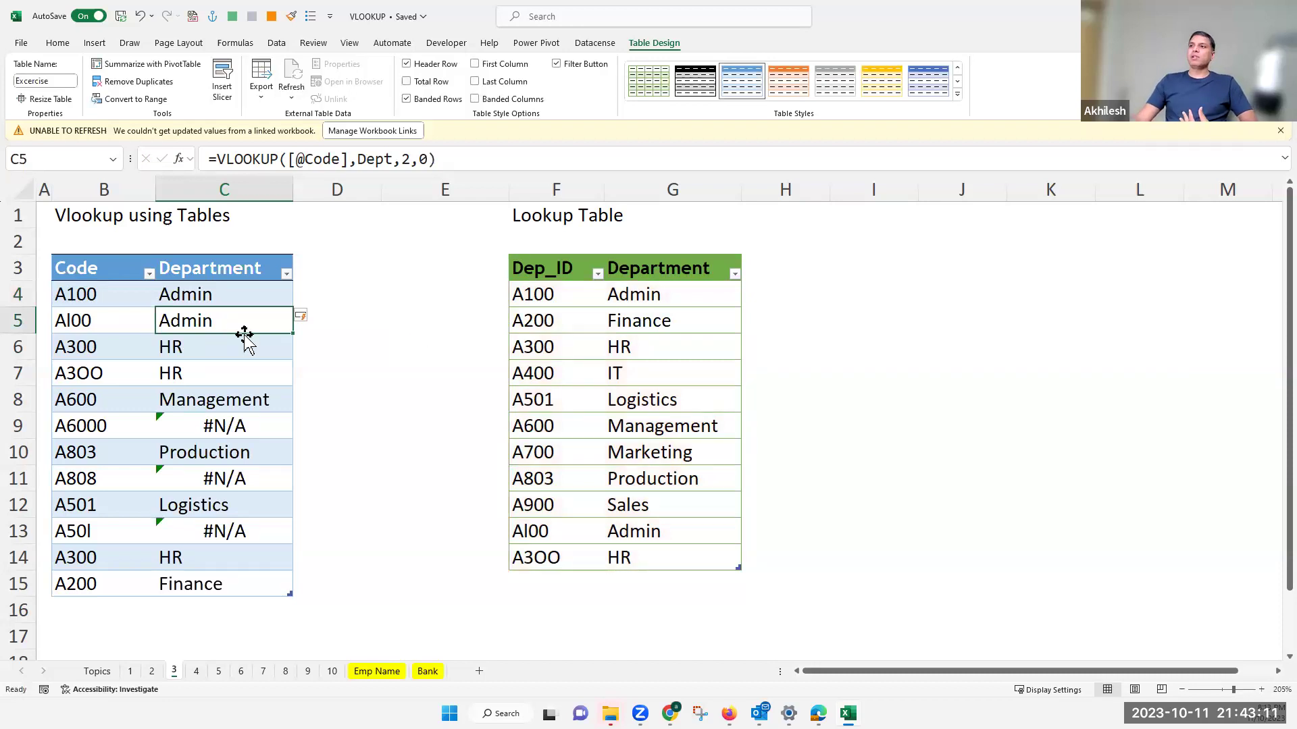
Step: Examine the returned departments in column C, and compare code A6000 in row 9 with the lookup table's Dep_ID list
{"action": "left_click_drag", "start_coordinate": [199, 297], "coordinate": [201, 376]}
{"action": "left_click", "coordinate": [204, 425]}
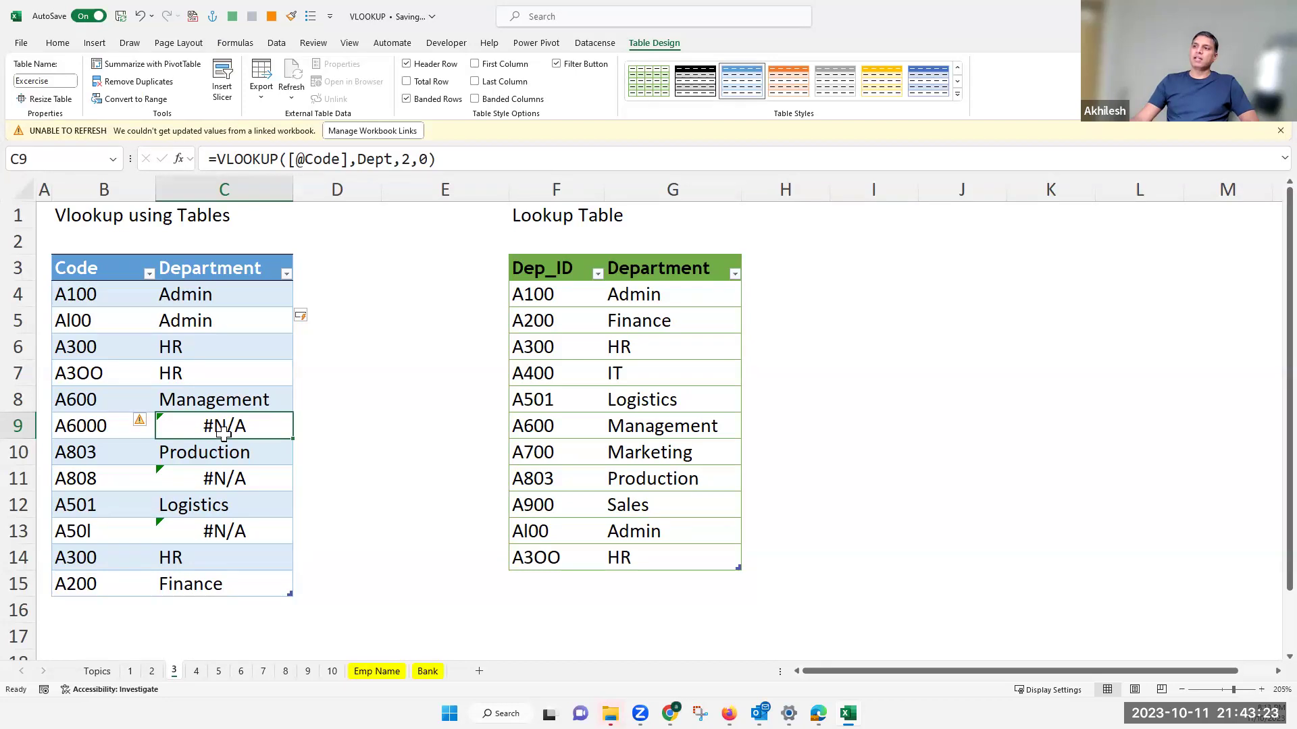
{"action": "scroll", "coordinate": [253, 487], "scroll_direction": "down", "scroll_amount": 2}
{"action": "scroll", "coordinate": [316, 584], "scroll_direction": "up", "scroll_amount": 1}
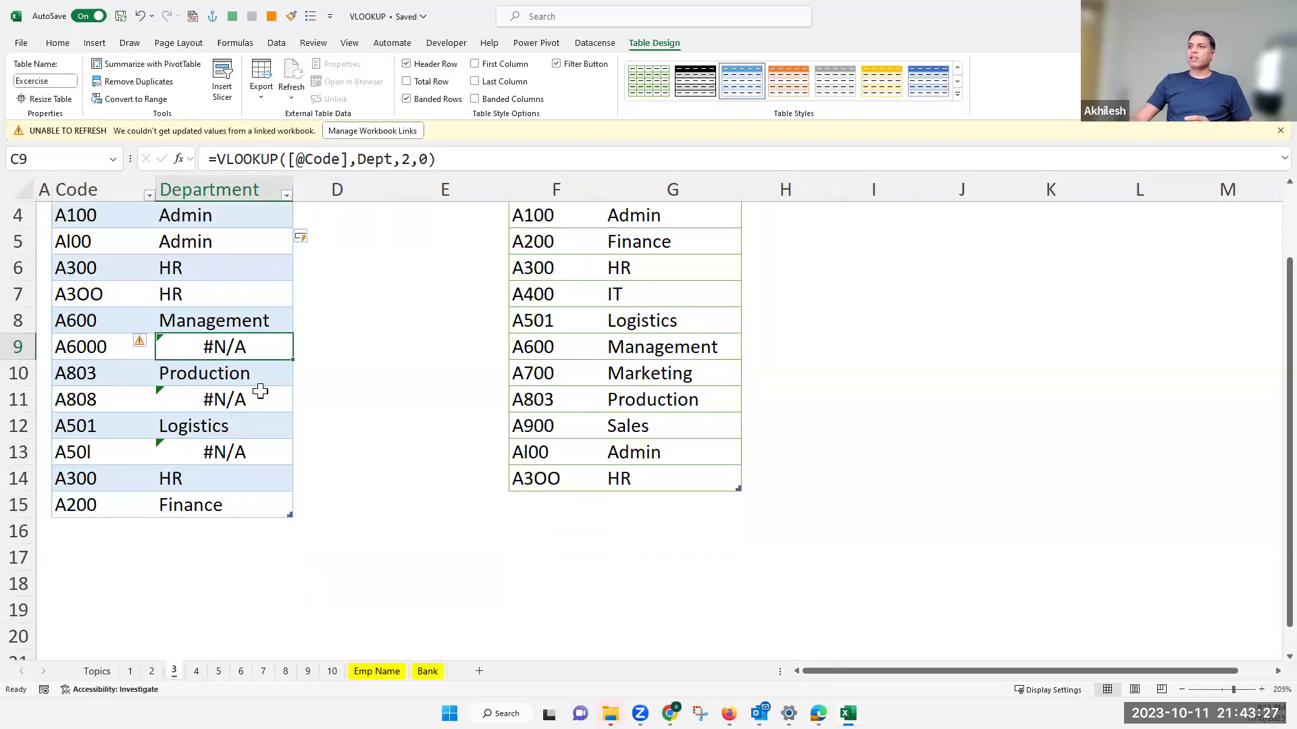
{"action": "key", "text": "Left"}
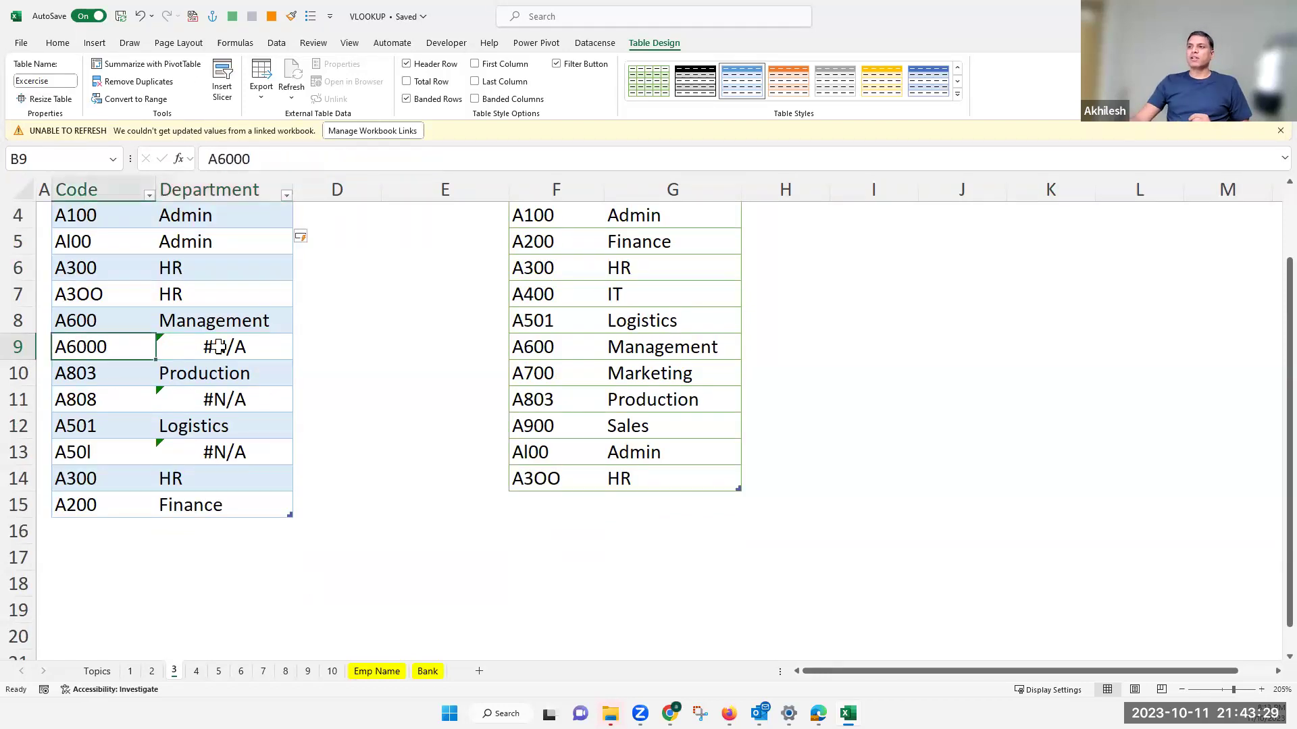
{"action": "key", "text": "Right"}
{"action": "left_click_drag", "start_coordinate": [553, 480], "coordinate": [554, 214]}
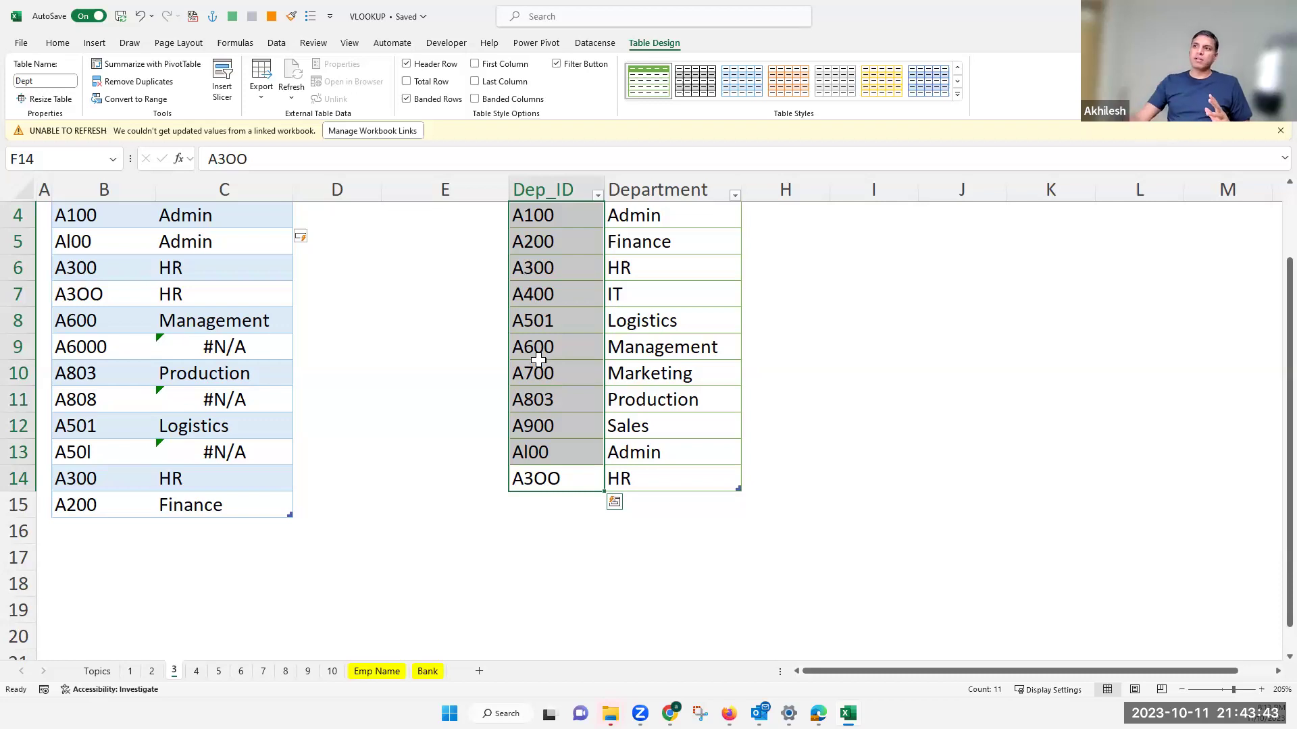
Step: Add the row 9 code A6000 to the end of the lookup table, in row 15, with the department Management
{"action": "left_click", "coordinate": [120, 346]}
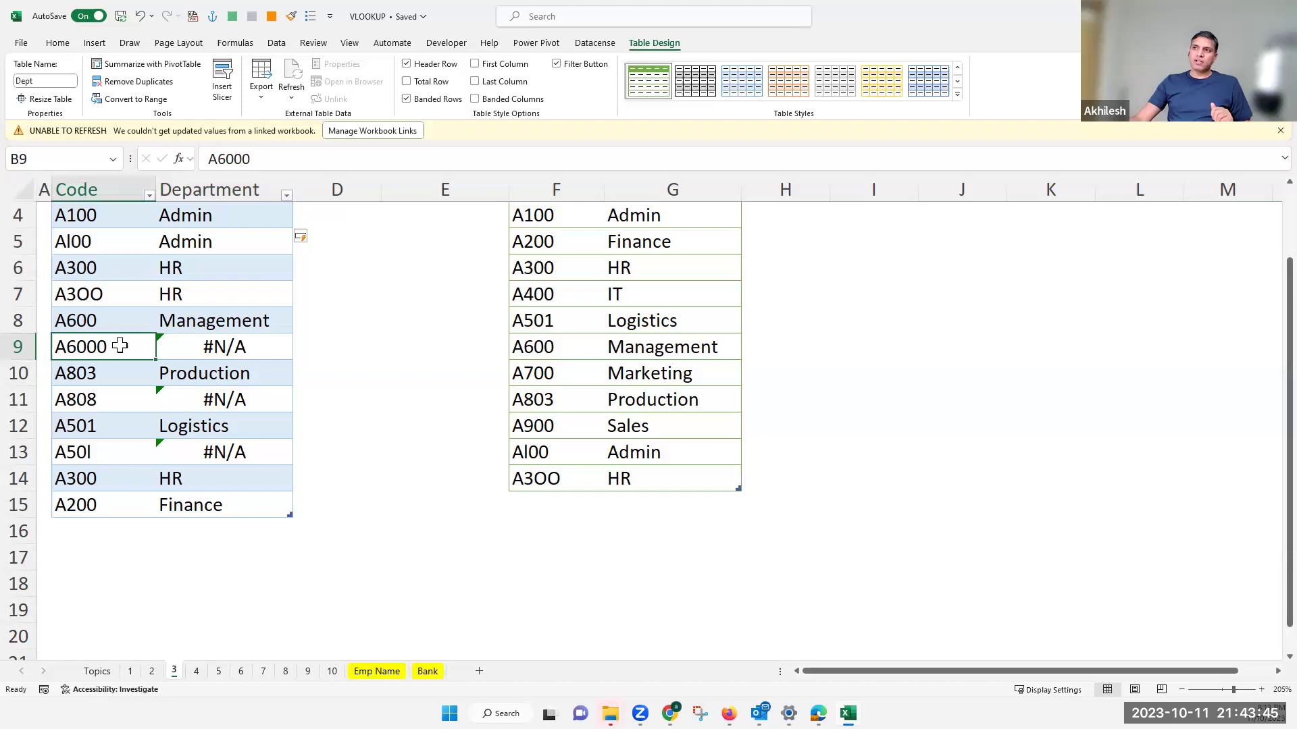
{"action": "left_click", "coordinate": [108, 324]}
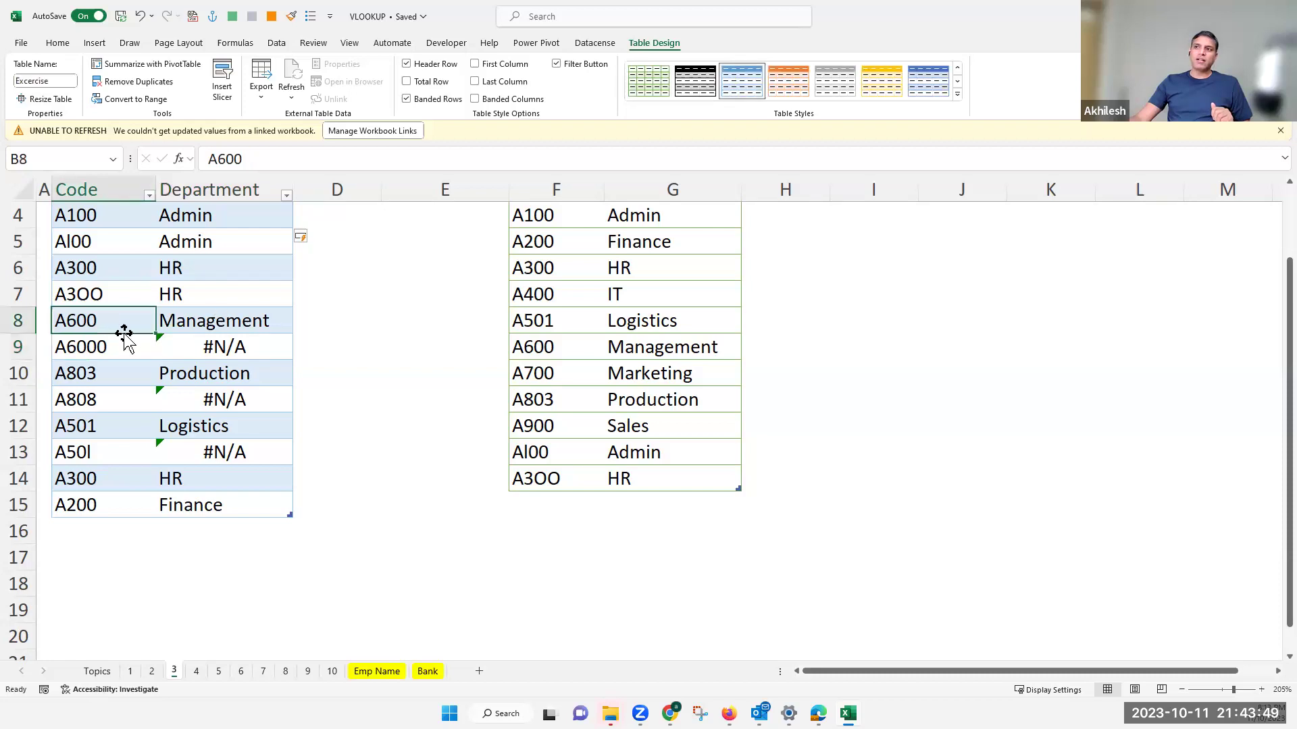
{"action": "left_click", "coordinate": [130, 348]}
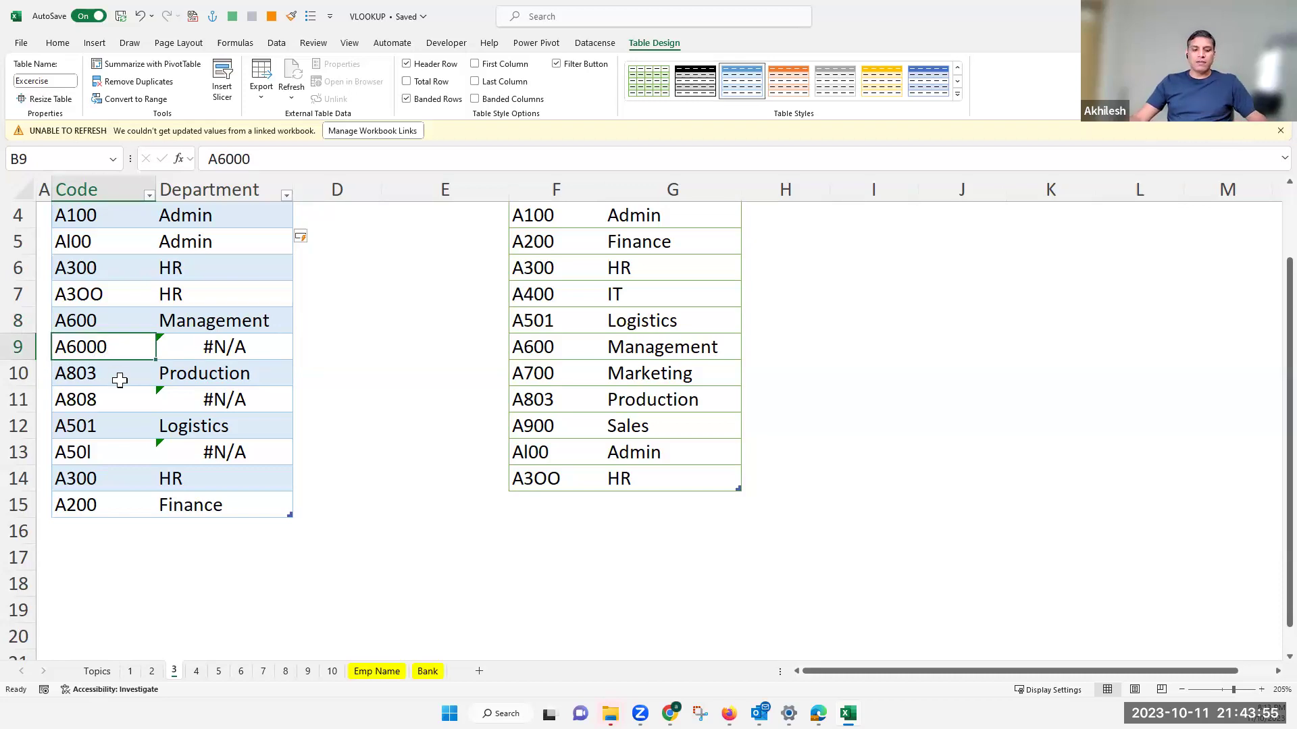
{"action": "key", "text": "ctrl+c"}
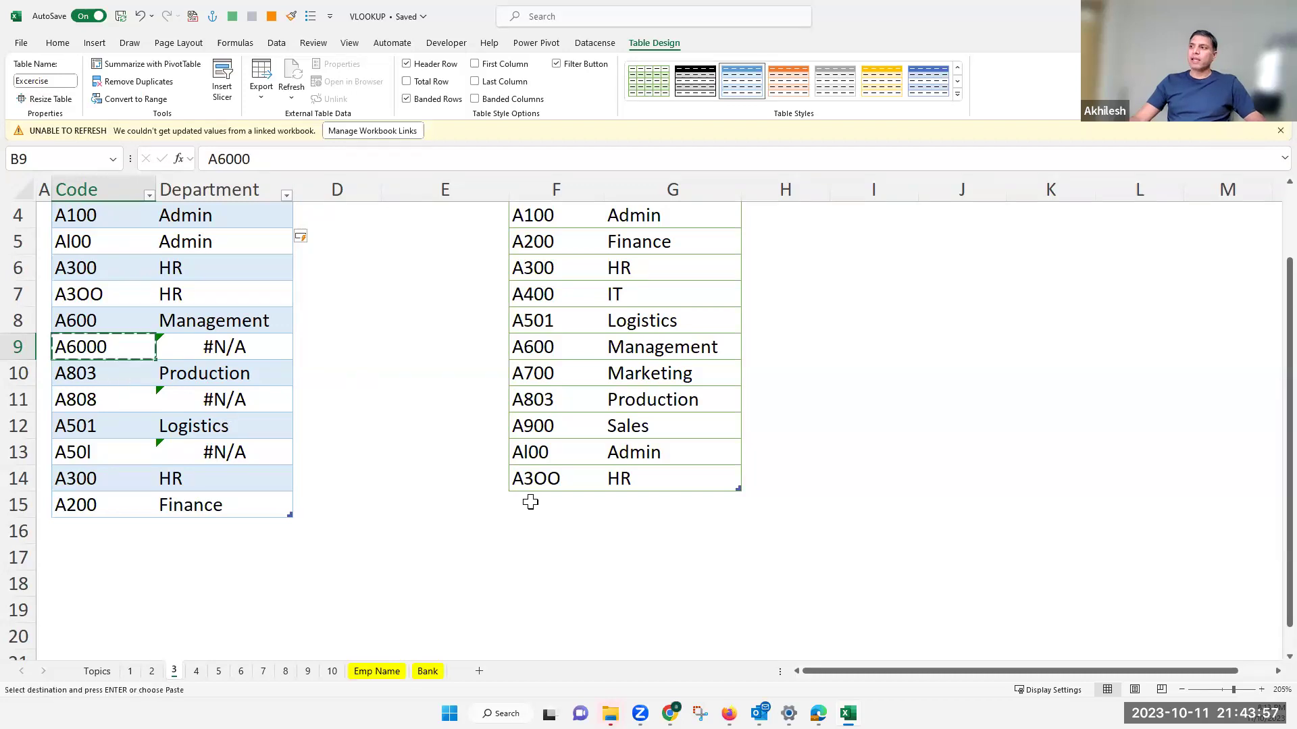
{"action": "left_click", "coordinate": [560, 506]}
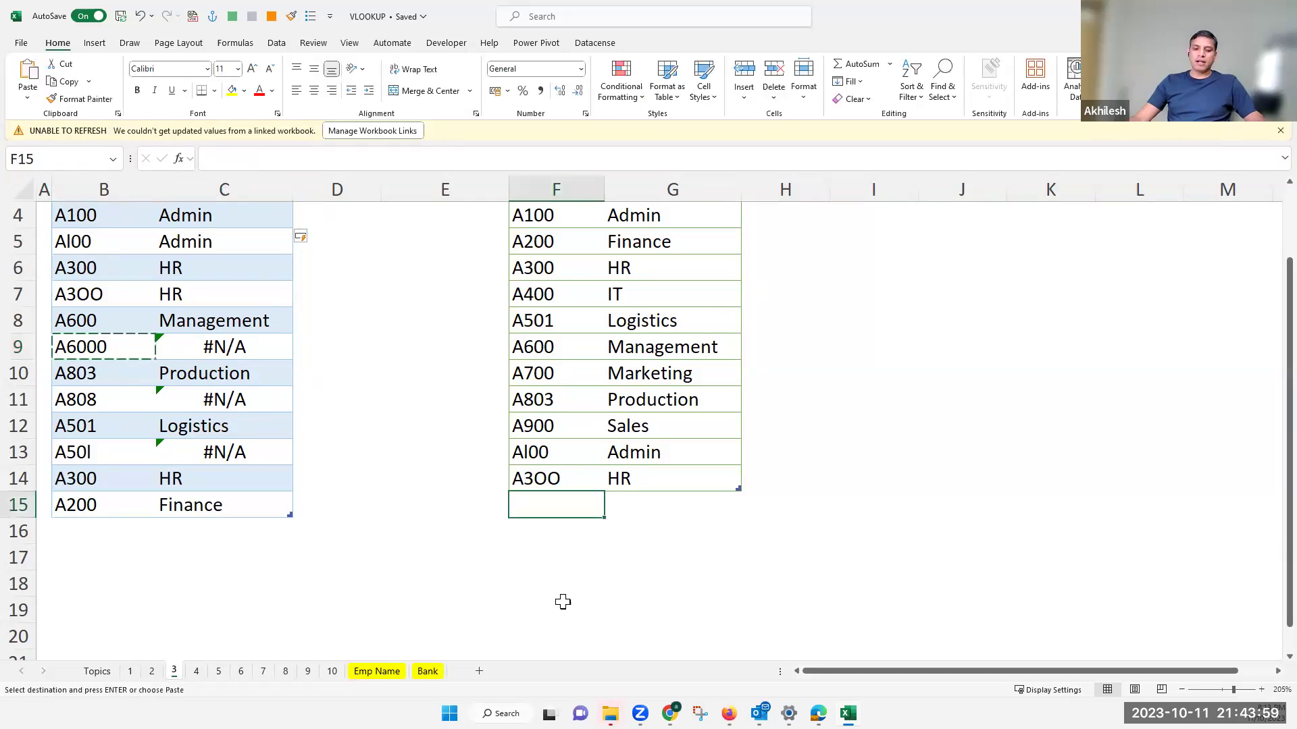
{"action": "key", "text": "ctrl+v"}
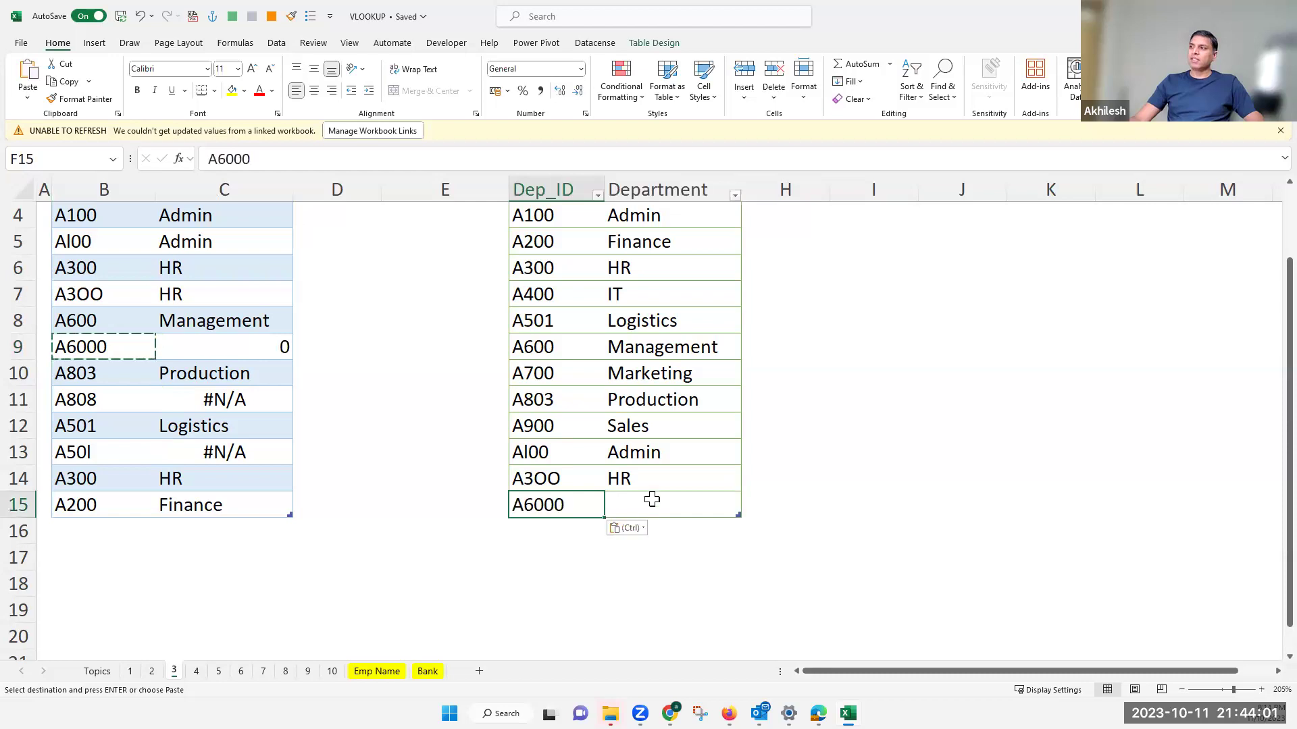
{"action": "left_click", "coordinate": [650, 503]}
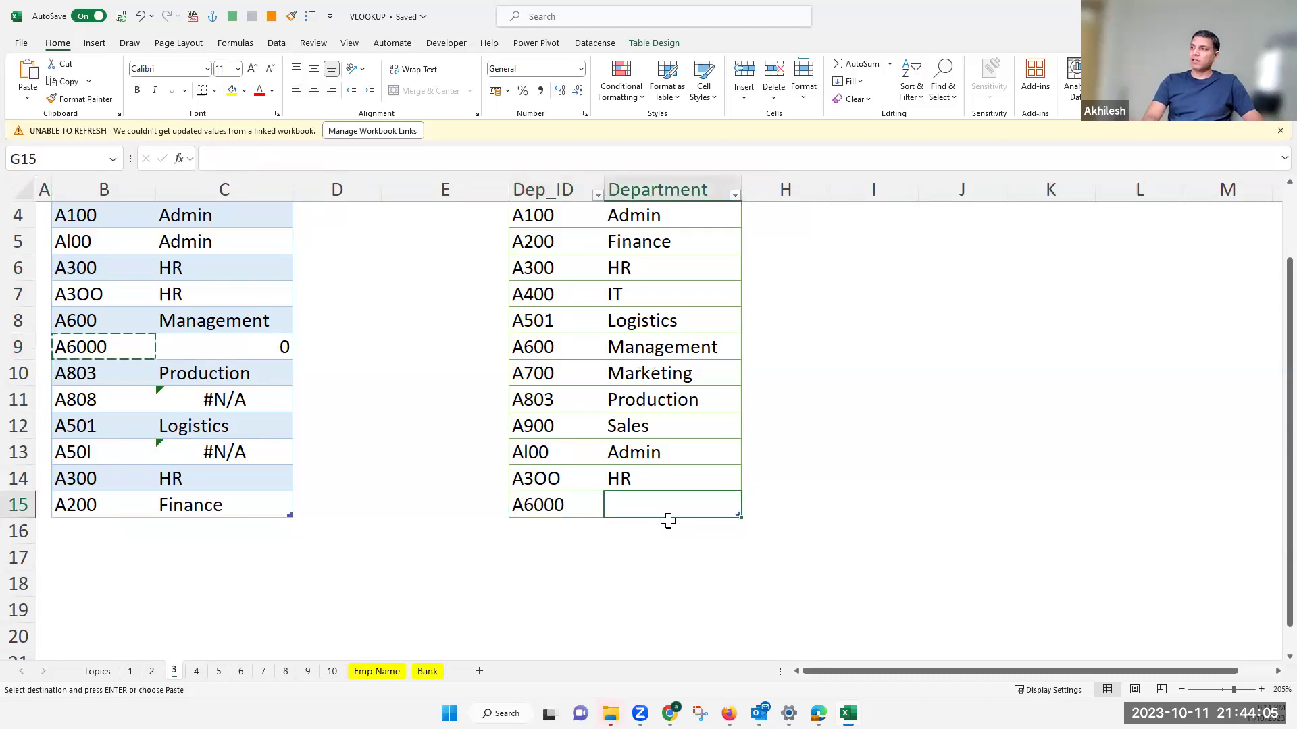
{"action": "type", "text": "Manag"}
{"action": "key", "text": "Return"}
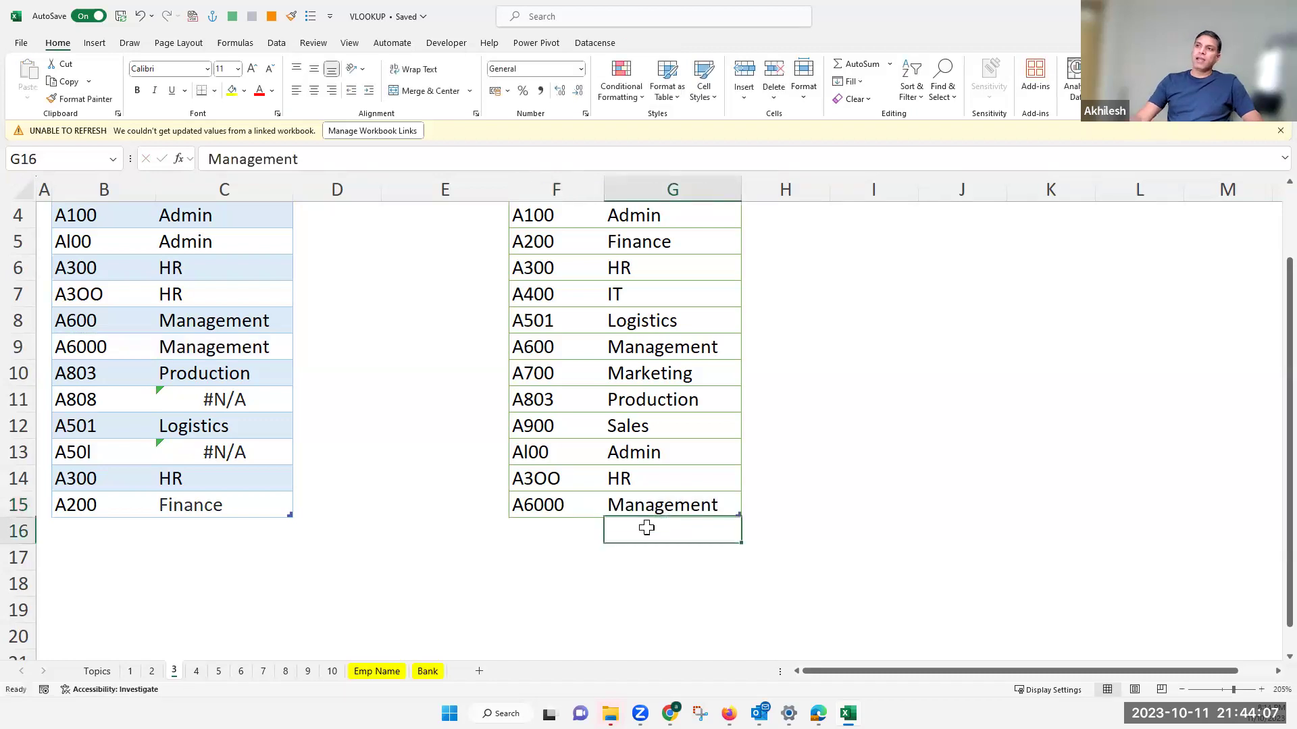
Step: Compare codes A600 and A6000 in rows 8 and 9 with the departments their lookup formulas return
{"action": "left_click_drag", "start_coordinate": [105, 319], "coordinate": [105, 342]}
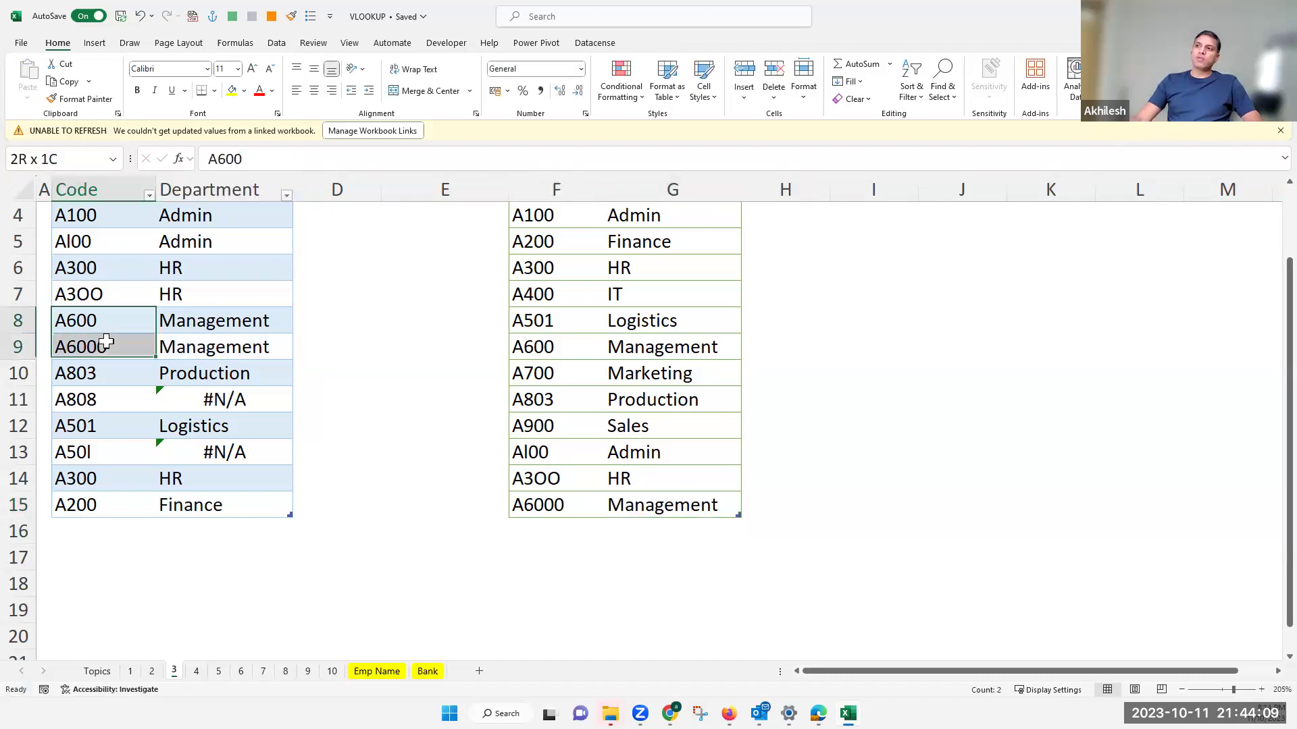
{"action": "left_click", "coordinate": [197, 323]}
{"action": "left_click_drag", "start_coordinate": [209, 339], "coordinate": [209, 344]}
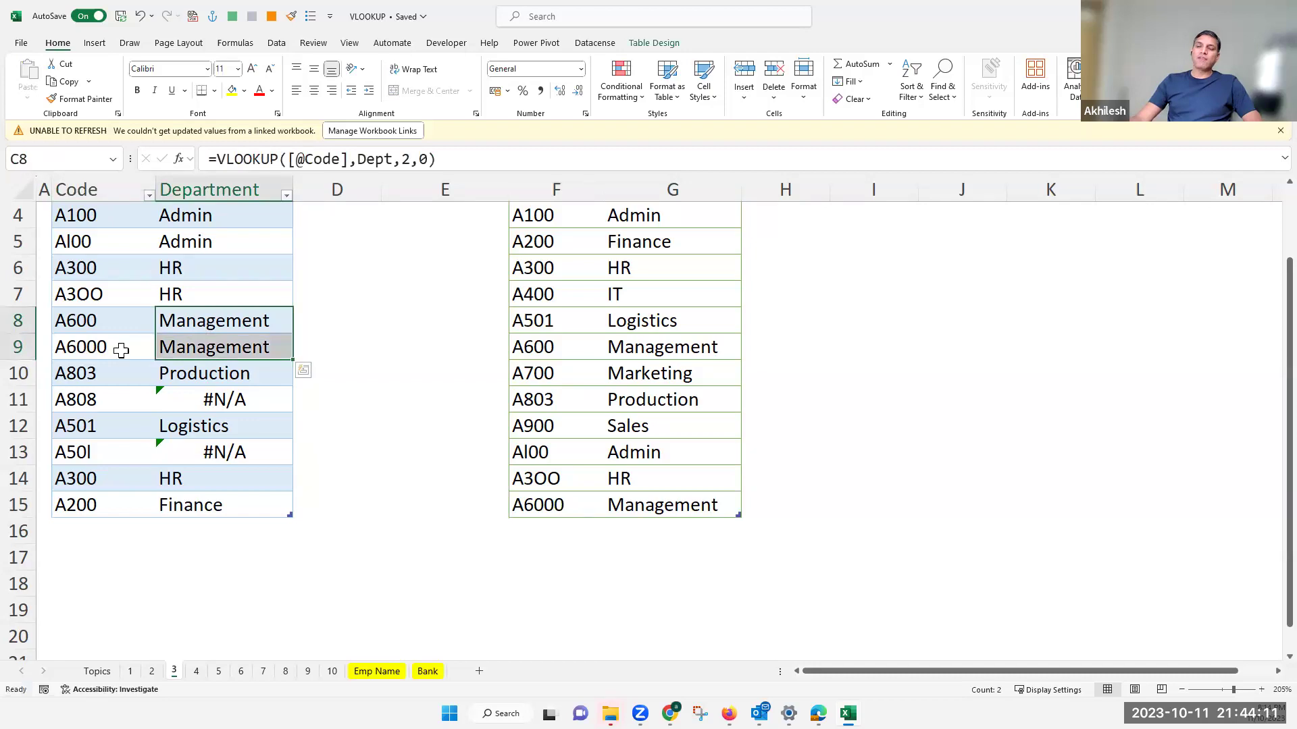
{"action": "left_click", "coordinate": [119, 350]}
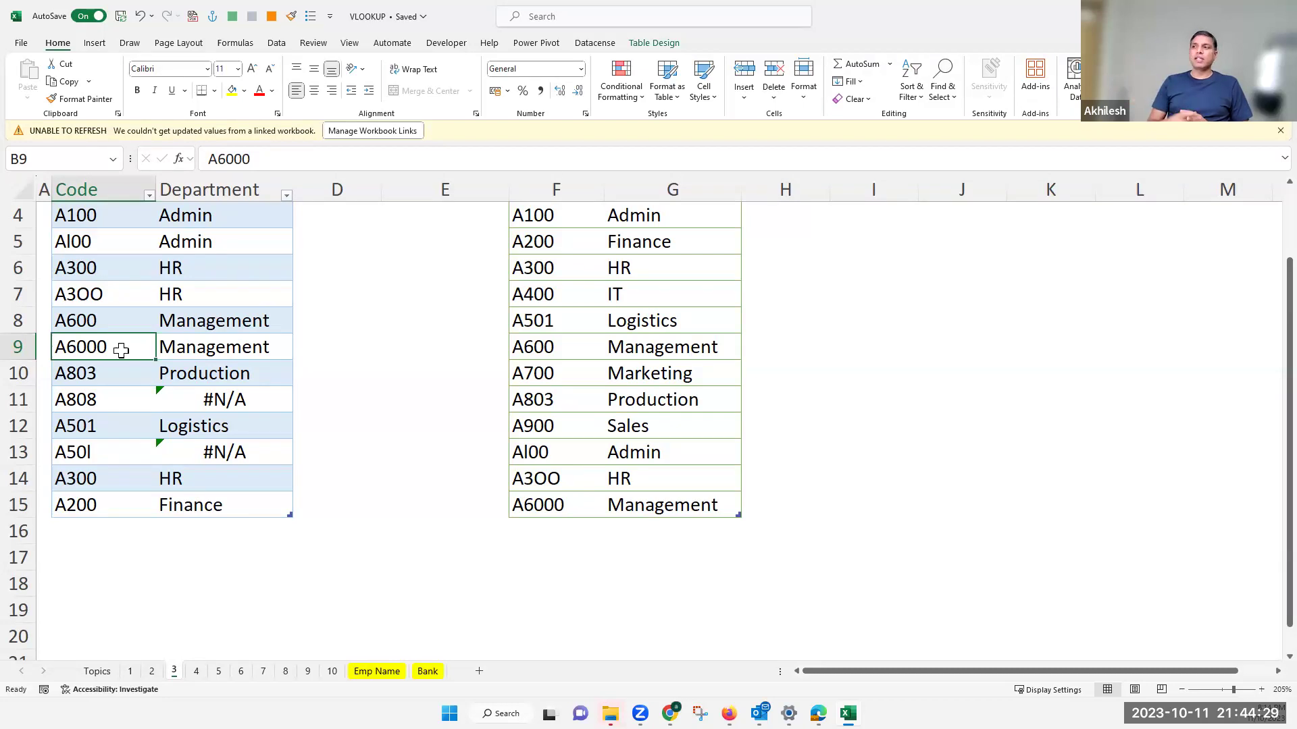
{"action": "scroll", "coordinate": [631, 301], "scroll_direction": "up", "scroll_amount": 1}
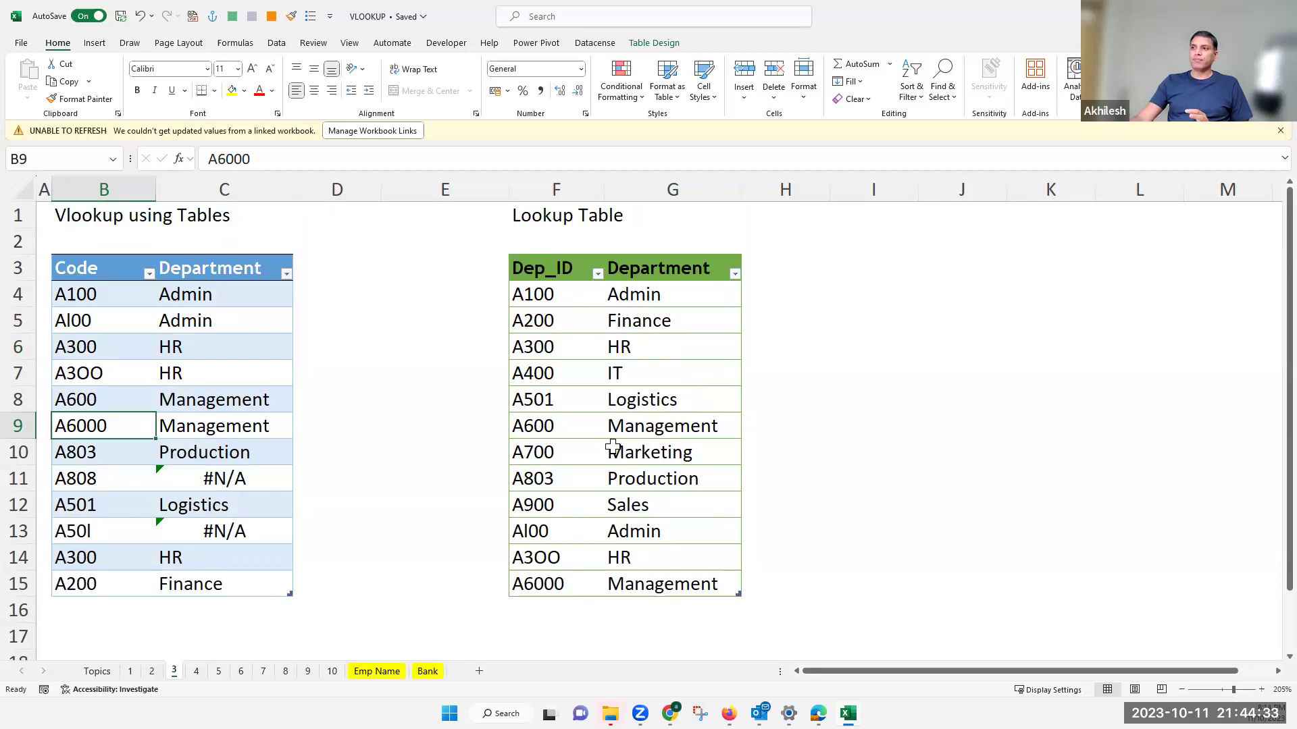
Step: Copy the unmatched codes A808 and A50l from column B to the end of the lookup table, in F16:F17
{"action": "left_click", "coordinate": [79, 452]}
{"action": "key", "text": "Down"}
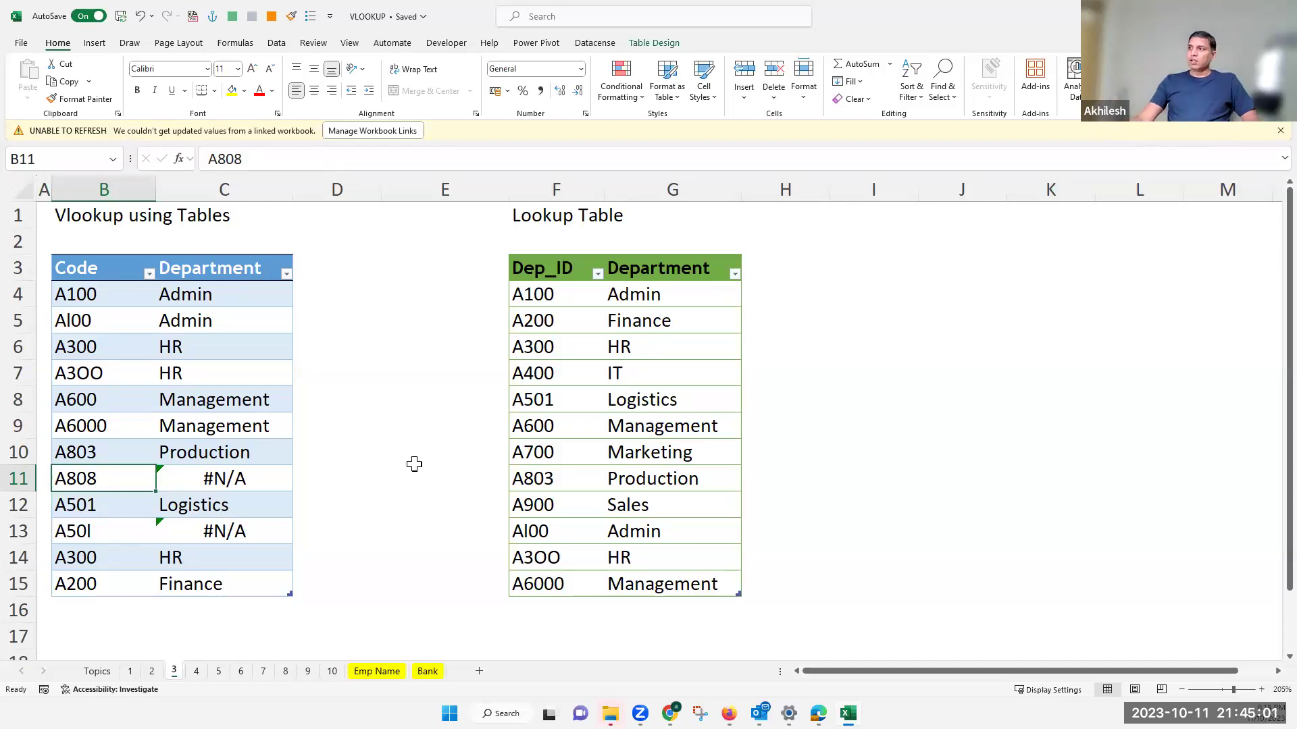
{"action": "scroll", "coordinate": [648, 365], "scroll_direction": "down", "scroll_amount": 3}
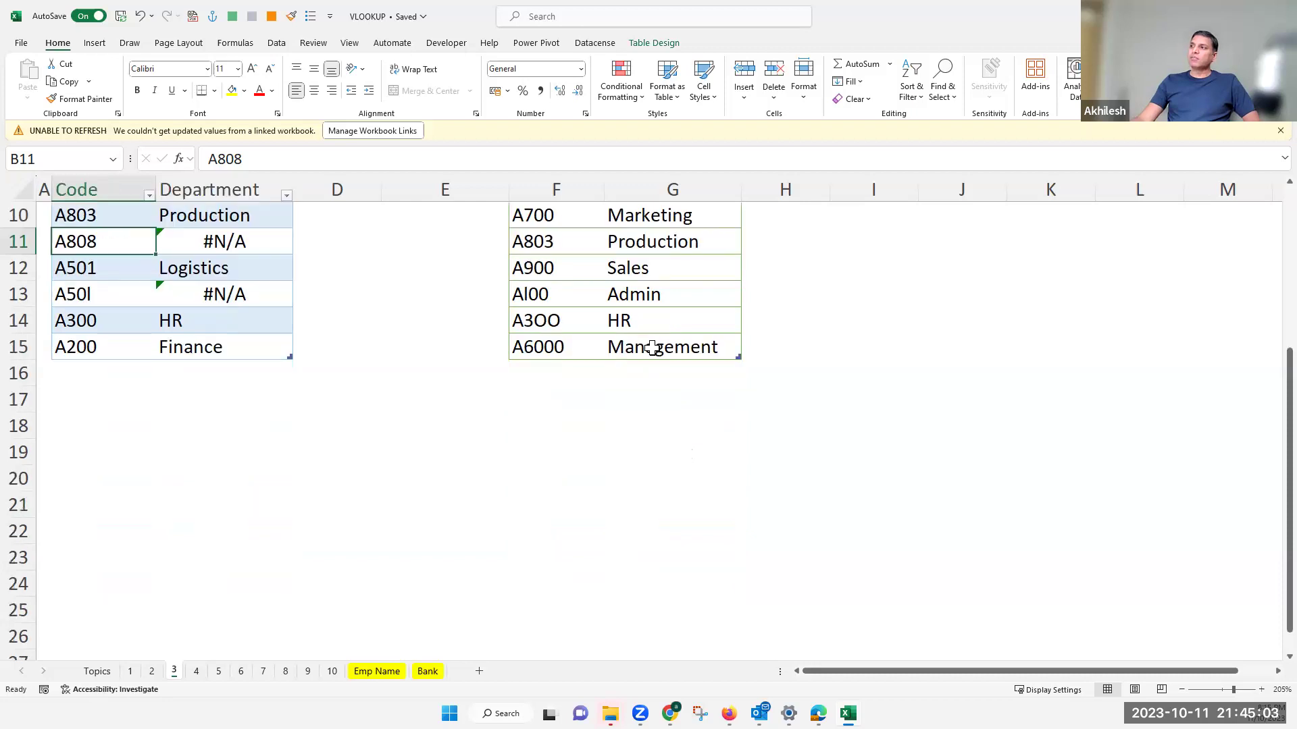
{"action": "key", "text": "ctrl+End"}
{"action": "left_click", "coordinate": [553, 371]}
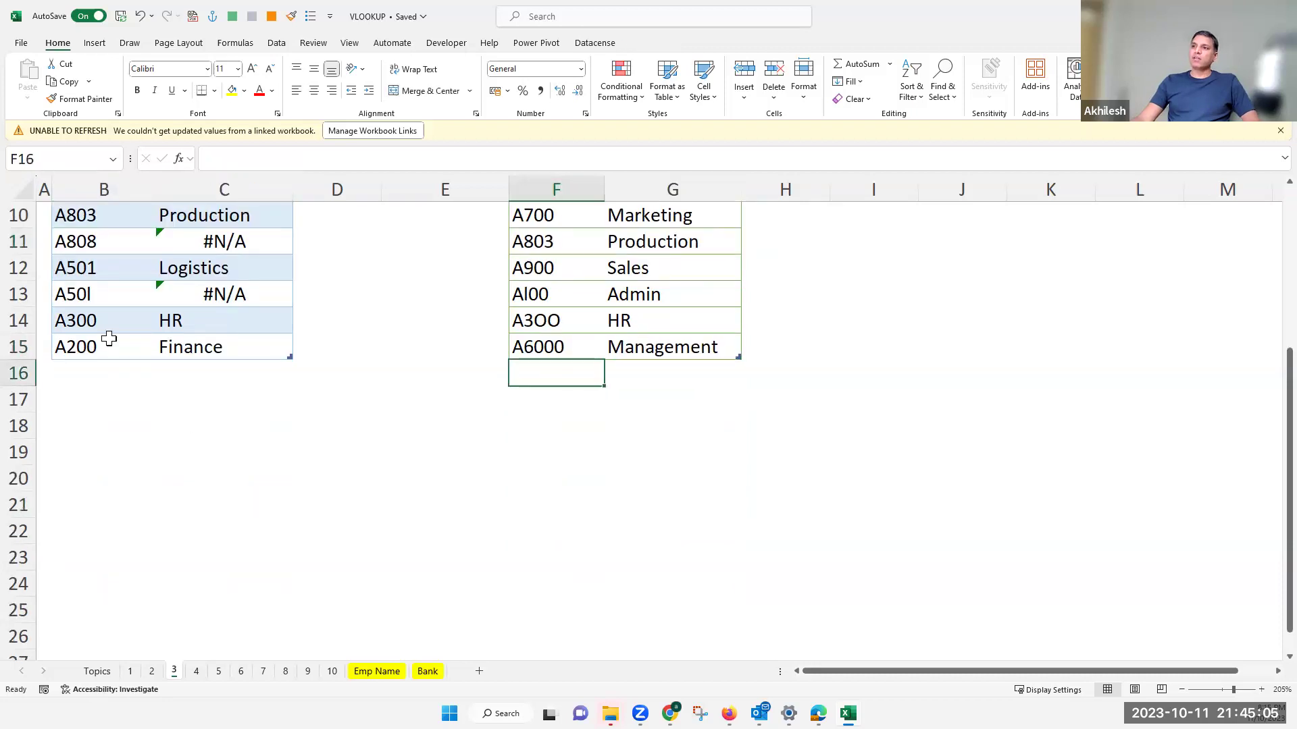
{"action": "scroll", "coordinate": [99, 365], "scroll_direction": "up", "scroll_amount": 1}
{"action": "left_click", "coordinate": [97, 377], "text": "ctrl"}
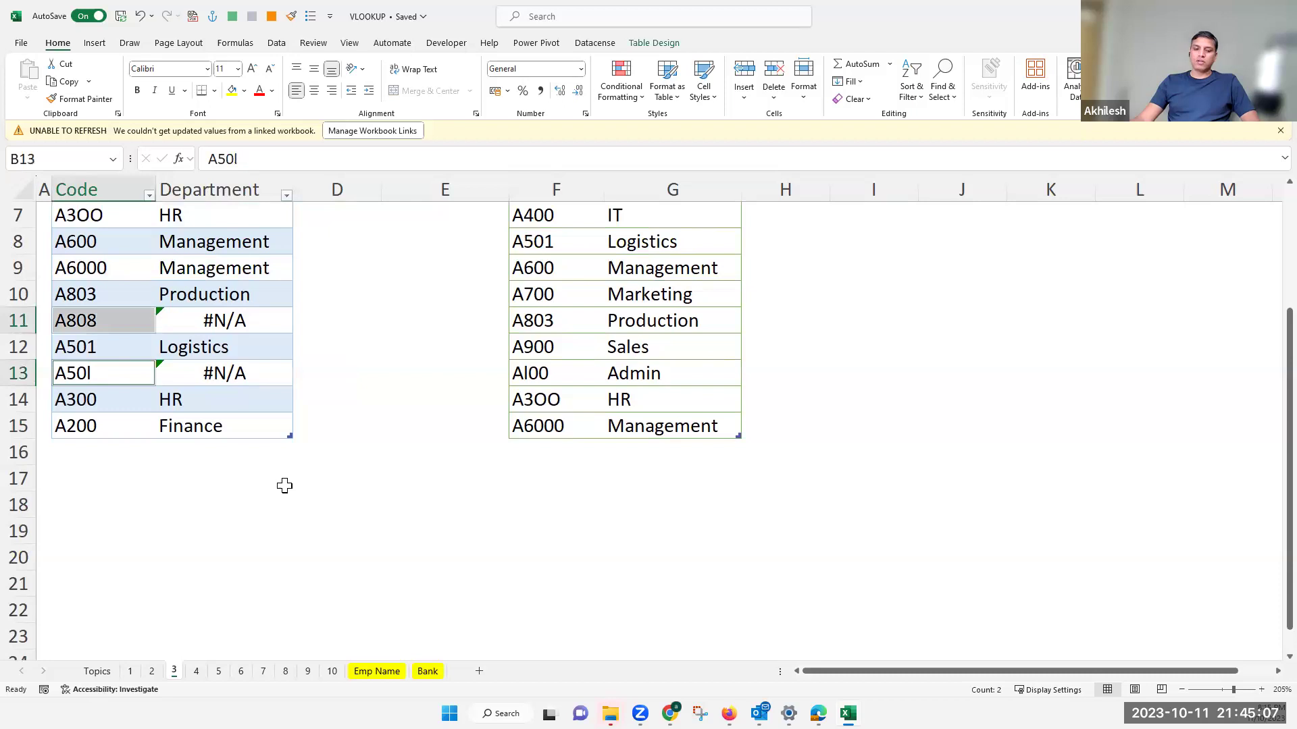
{"action": "key", "text": "ctrl+c"}
{"action": "left_click", "coordinate": [561, 446]}
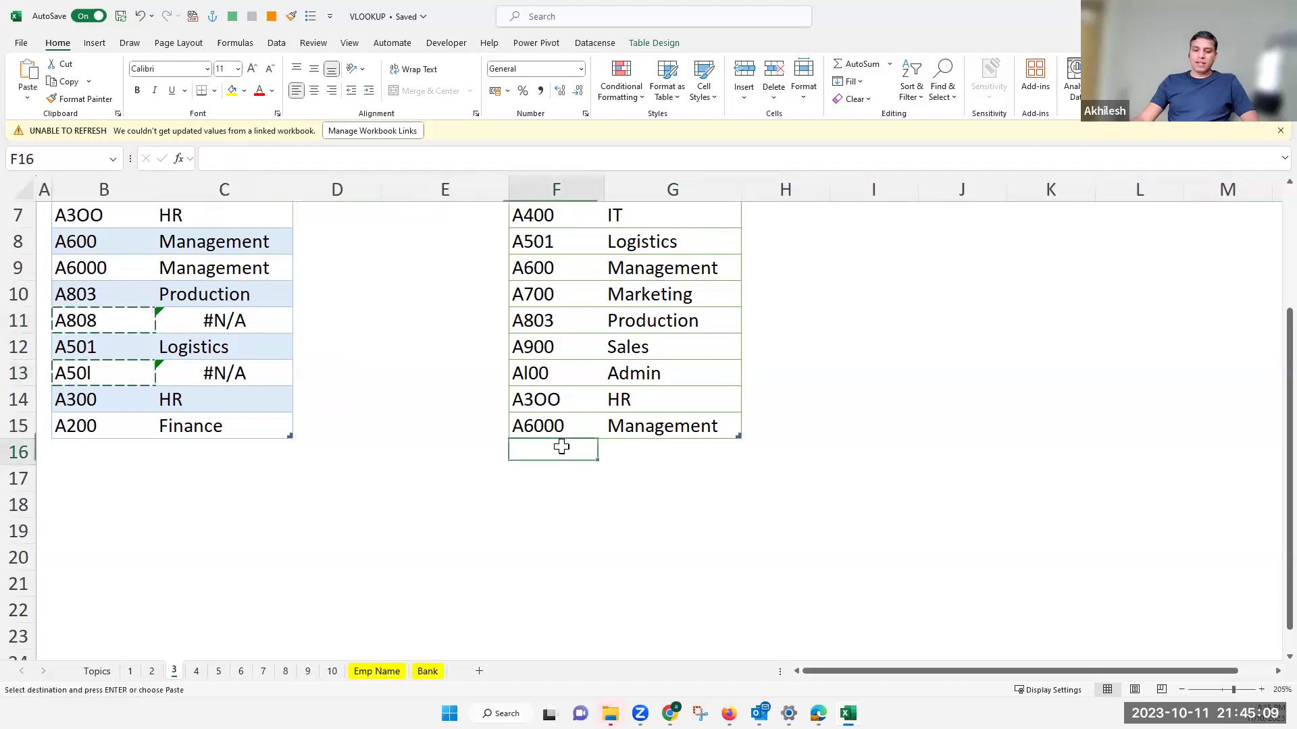
{"action": "key", "text": "ctrl+v"}
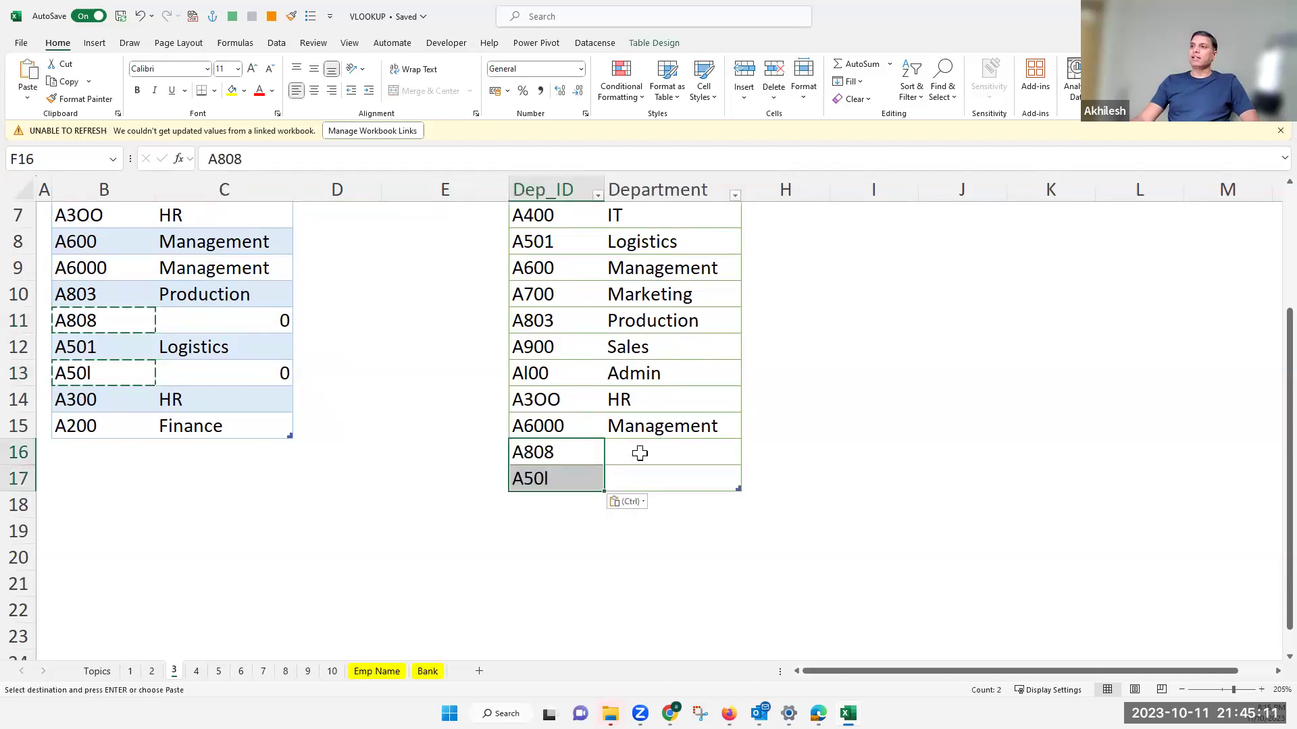
Step: Enter the department Production for code A808 and Logistics for code A50l in G16:G17
{"action": "left_click", "coordinate": [643, 457]}
{"action": "scroll", "coordinate": [645, 464], "scroll_direction": "up", "scroll_amount": 1}
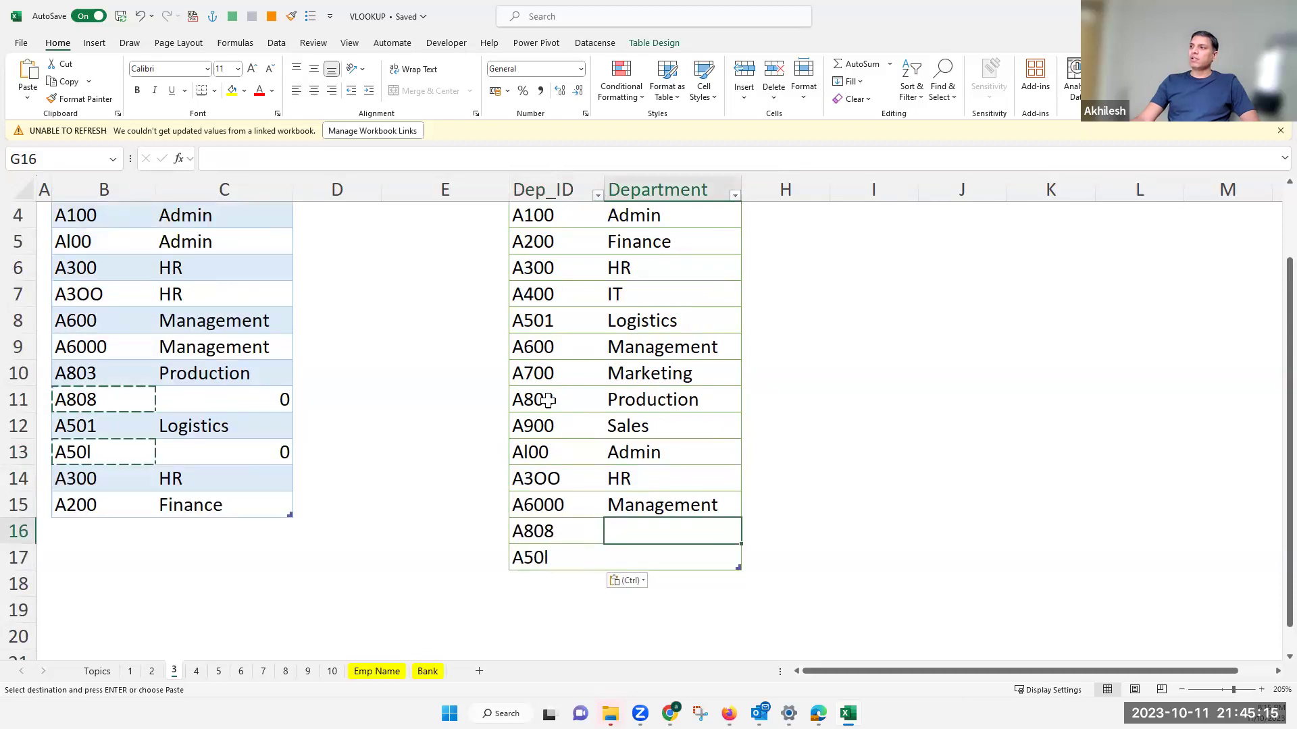
{"action": "key", "text": "Escape"}
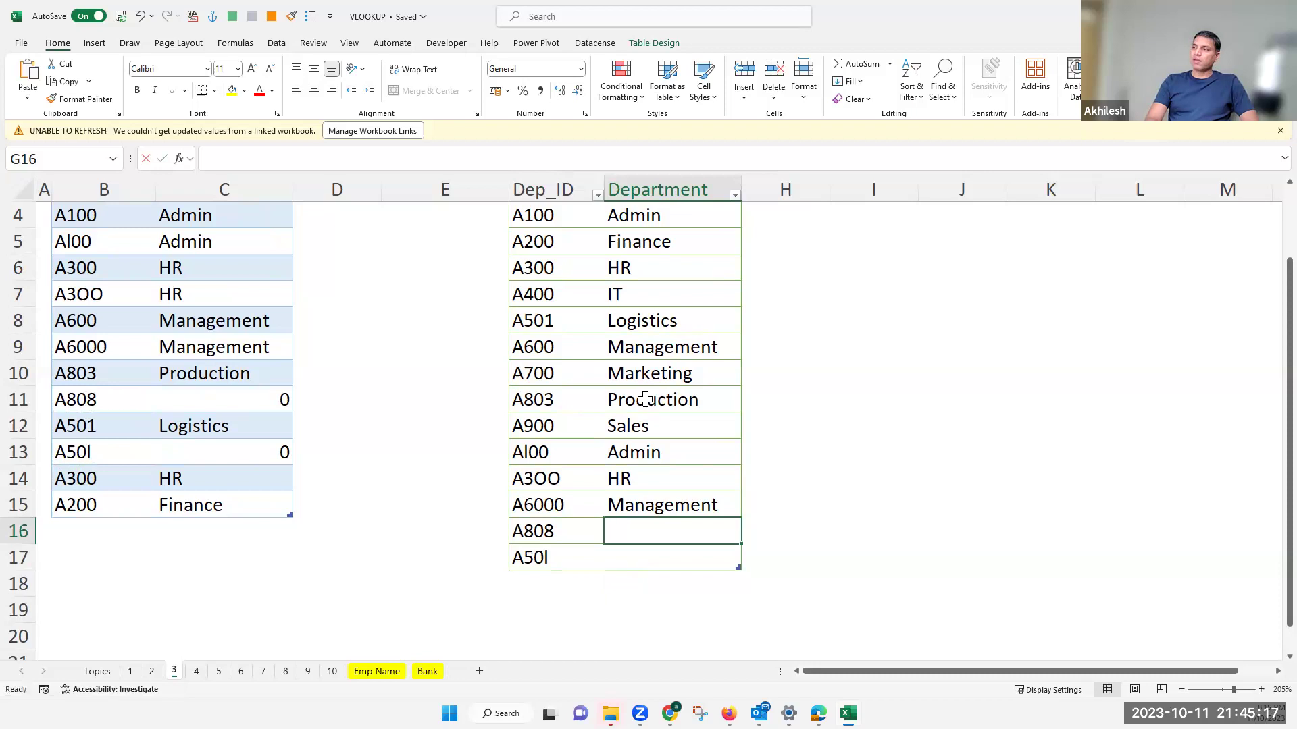
{"action": "type", "text": "Production"}
{"action": "key", "text": "Return"}
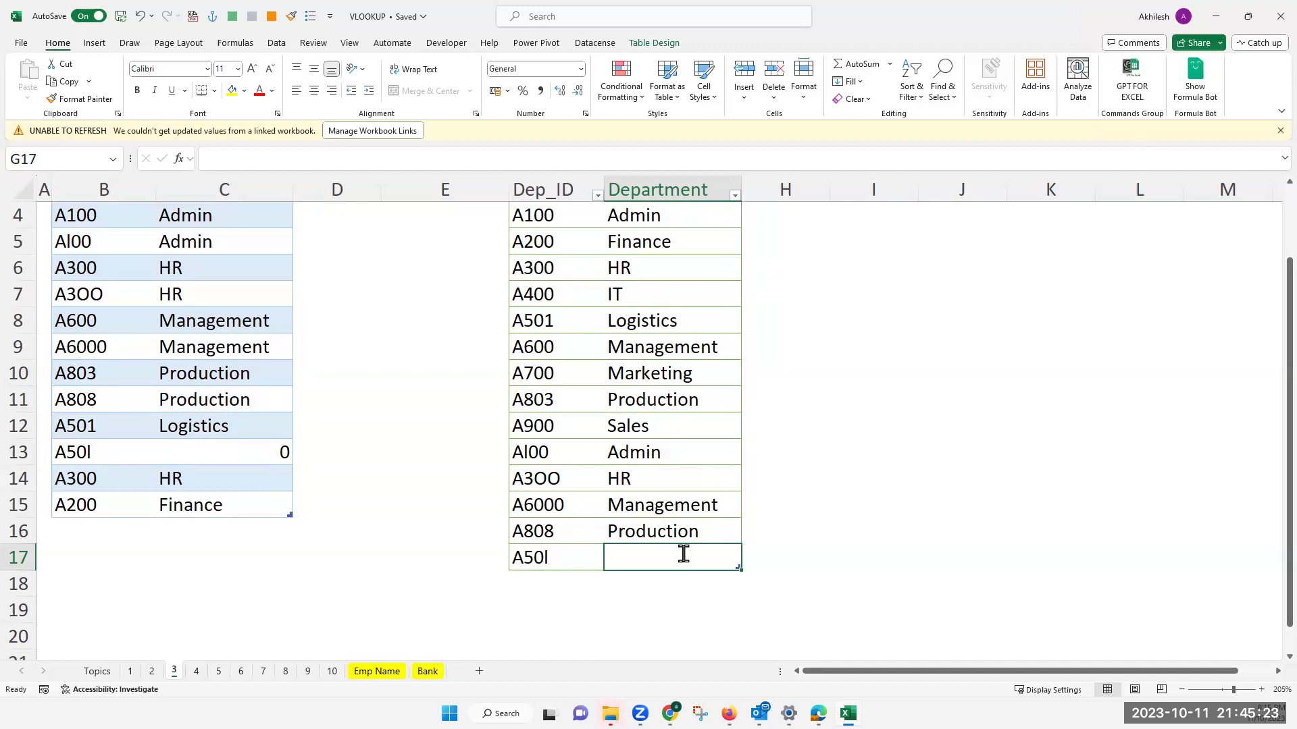
{"action": "type", "text": "Lo"}
{"action": "key", "text": "Return"}
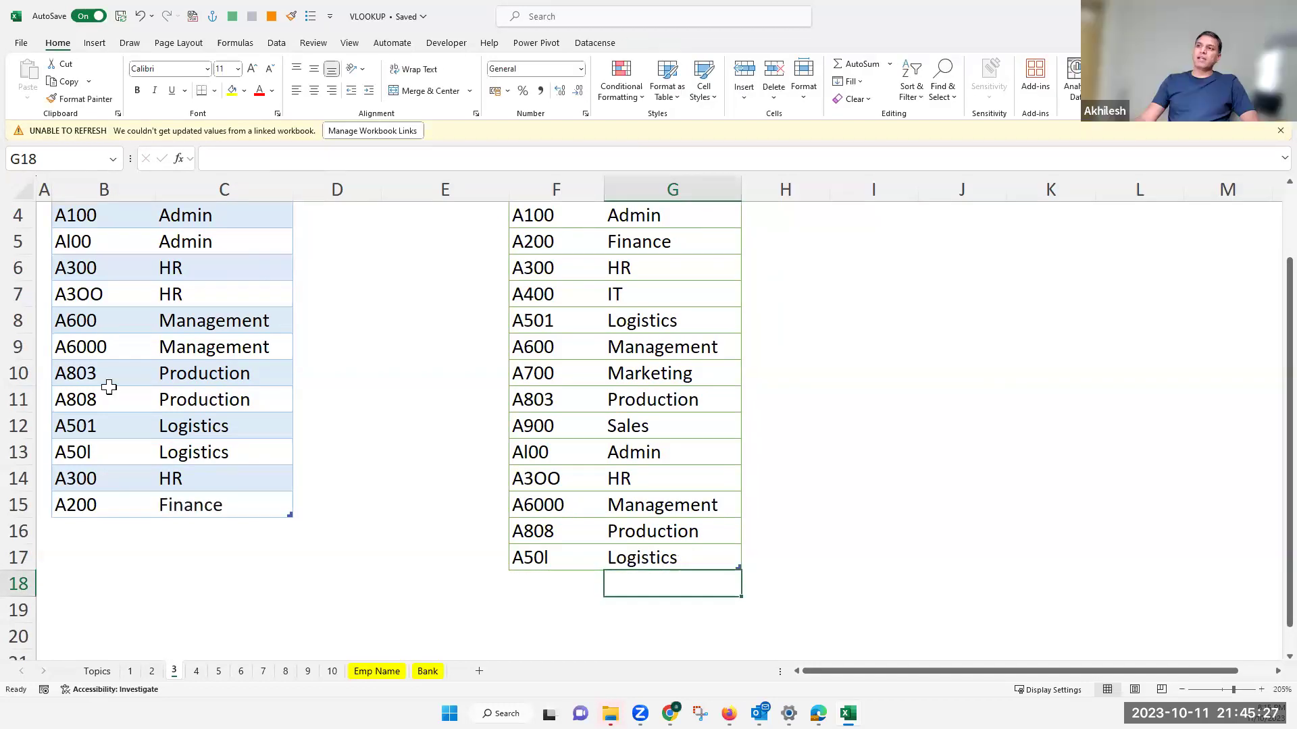
Step: Review the codes and looked-up departments in B4:C15 against the entries added in rows 15 to 17 of the lookup table
{"action": "scroll", "coordinate": [102, 304], "scroll_direction": "up", "scroll_amount": 1}
{"action": "left_click_drag", "start_coordinate": [101, 294], "coordinate": [101, 582]}
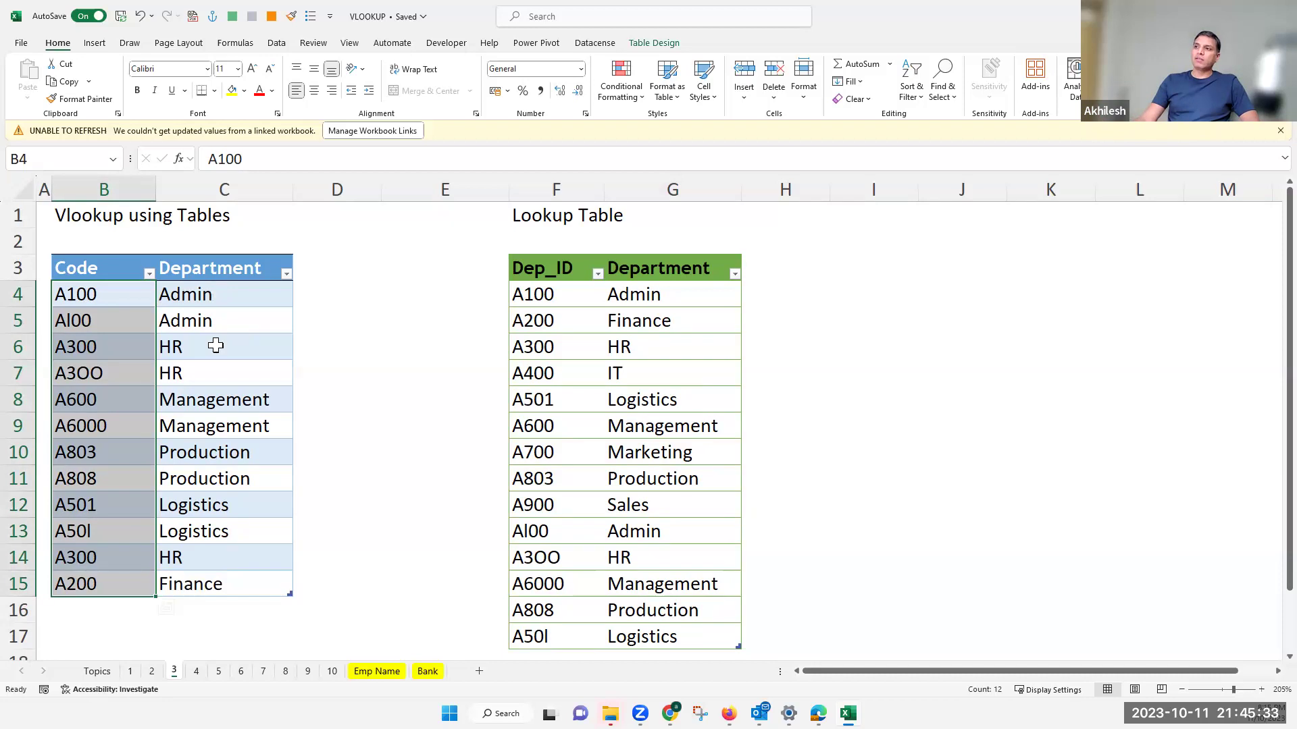
{"action": "left_click_drag", "start_coordinate": [214, 295], "coordinate": [215, 480]}
{"action": "left_click_drag", "start_coordinate": [214, 582], "coordinate": [215, 582]}
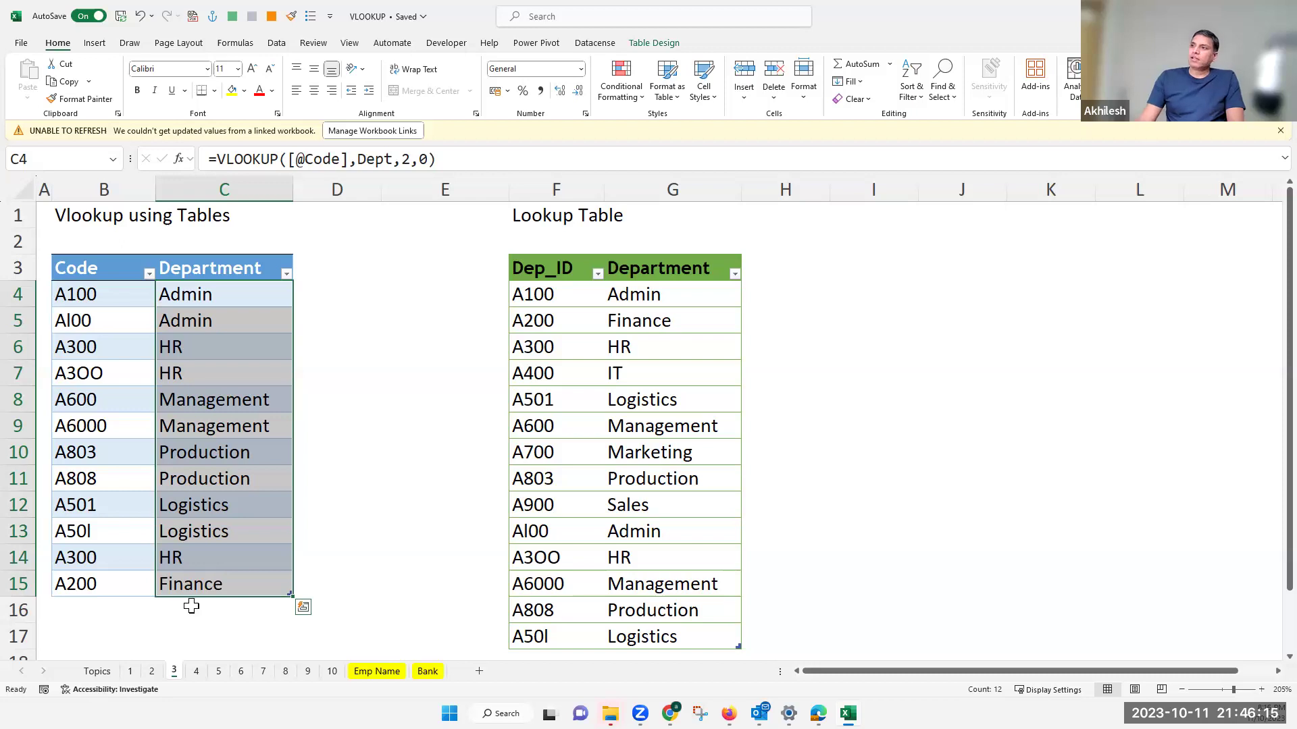
{"action": "key", "text": "Left"}
{"action": "left_click", "coordinate": [231, 297]}
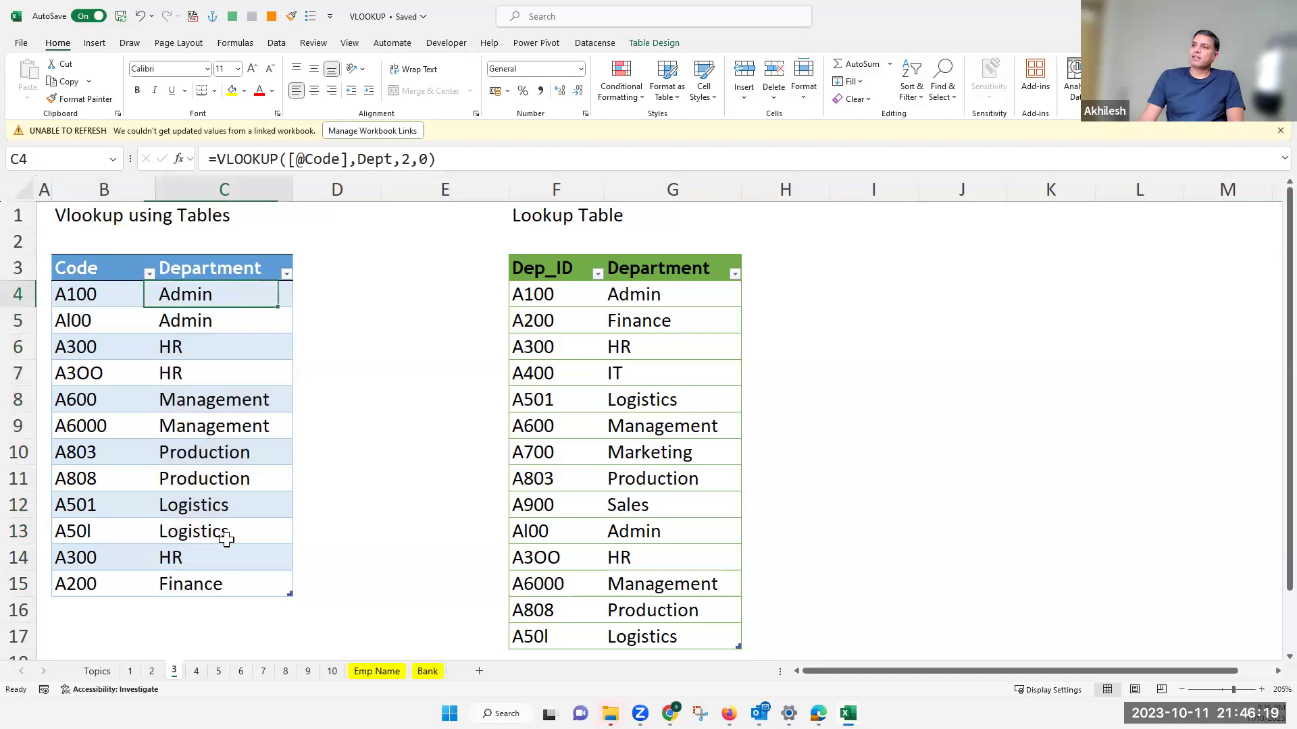
{"action": "left_click", "coordinate": [230, 584], "text": "shift"}
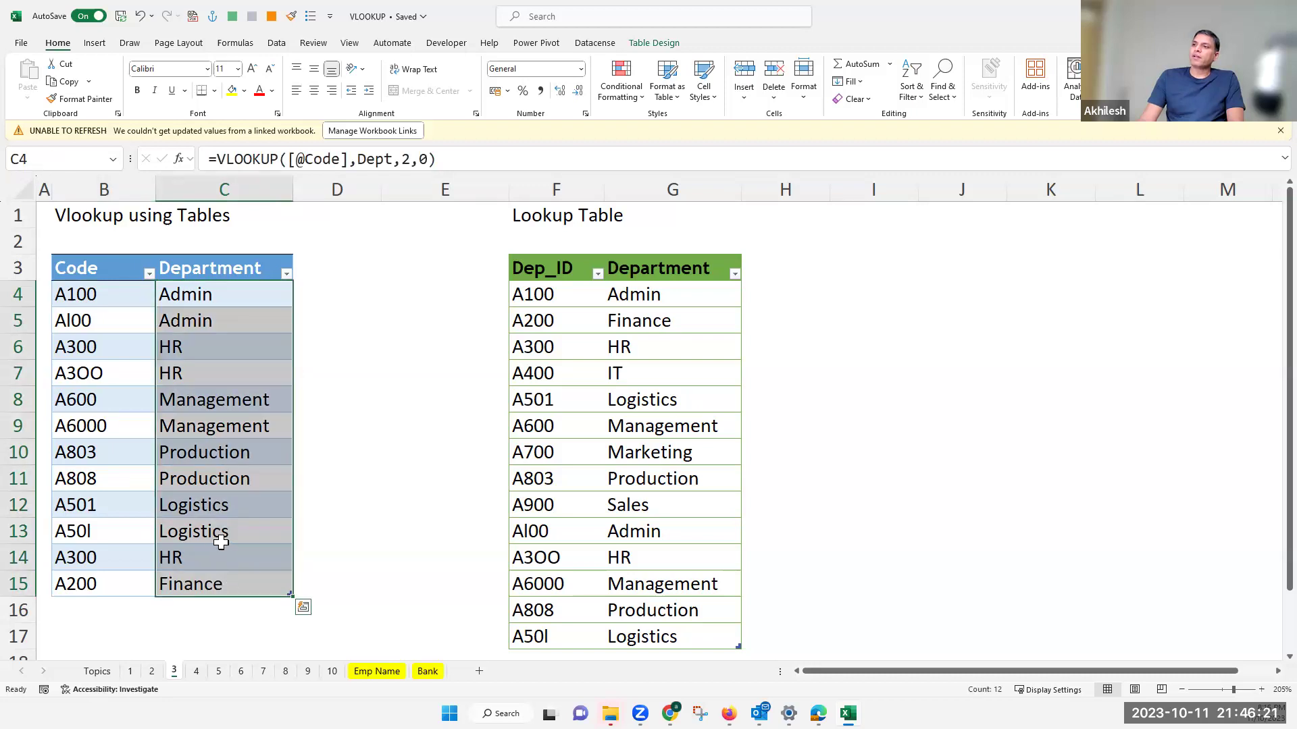
{"action": "scroll", "coordinate": [216, 540], "scroll_direction": "down", "scroll_amount": 3}
{"action": "left_click", "coordinate": [660, 399]}
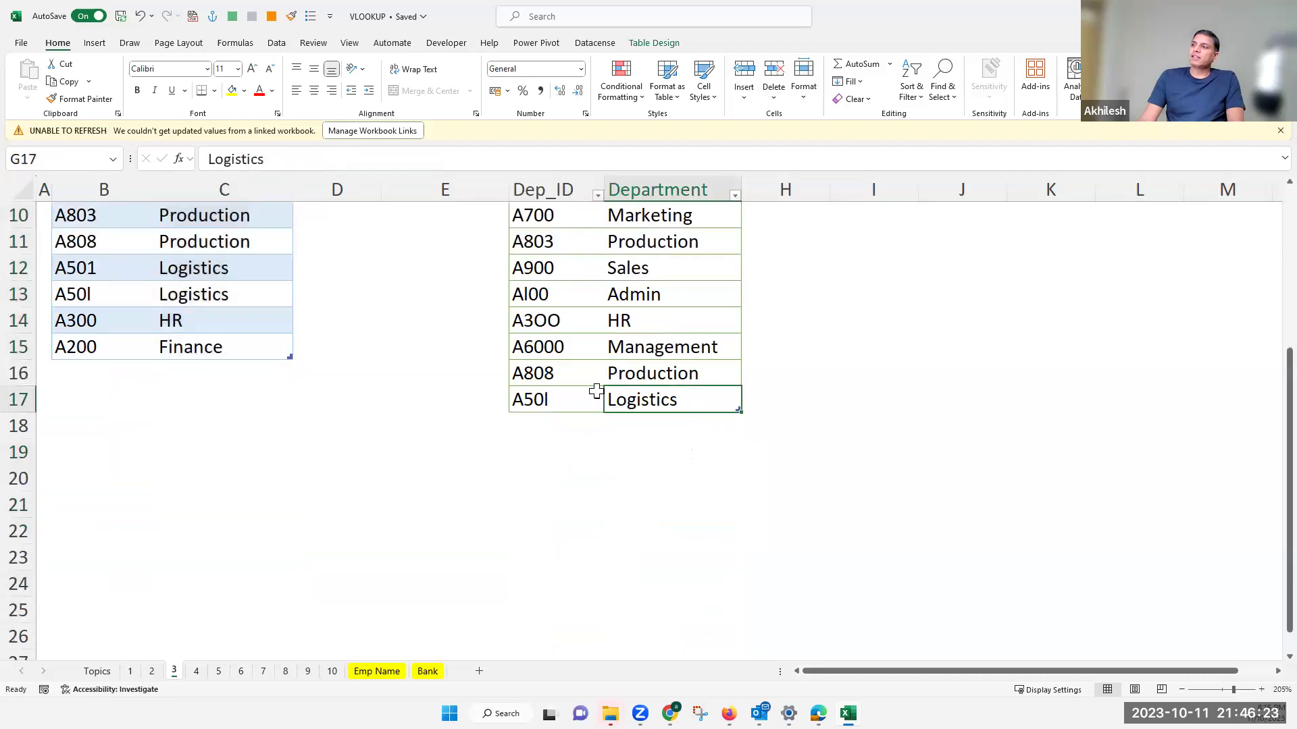
{"action": "left_click", "coordinate": [549, 345], "text": "shift"}
{"action": "left_click_drag", "start_coordinate": [549, 345], "coordinate": [549, 346]}
{"action": "scroll", "coordinate": [96, 351], "scroll_direction": "up", "scroll_amount": 3}
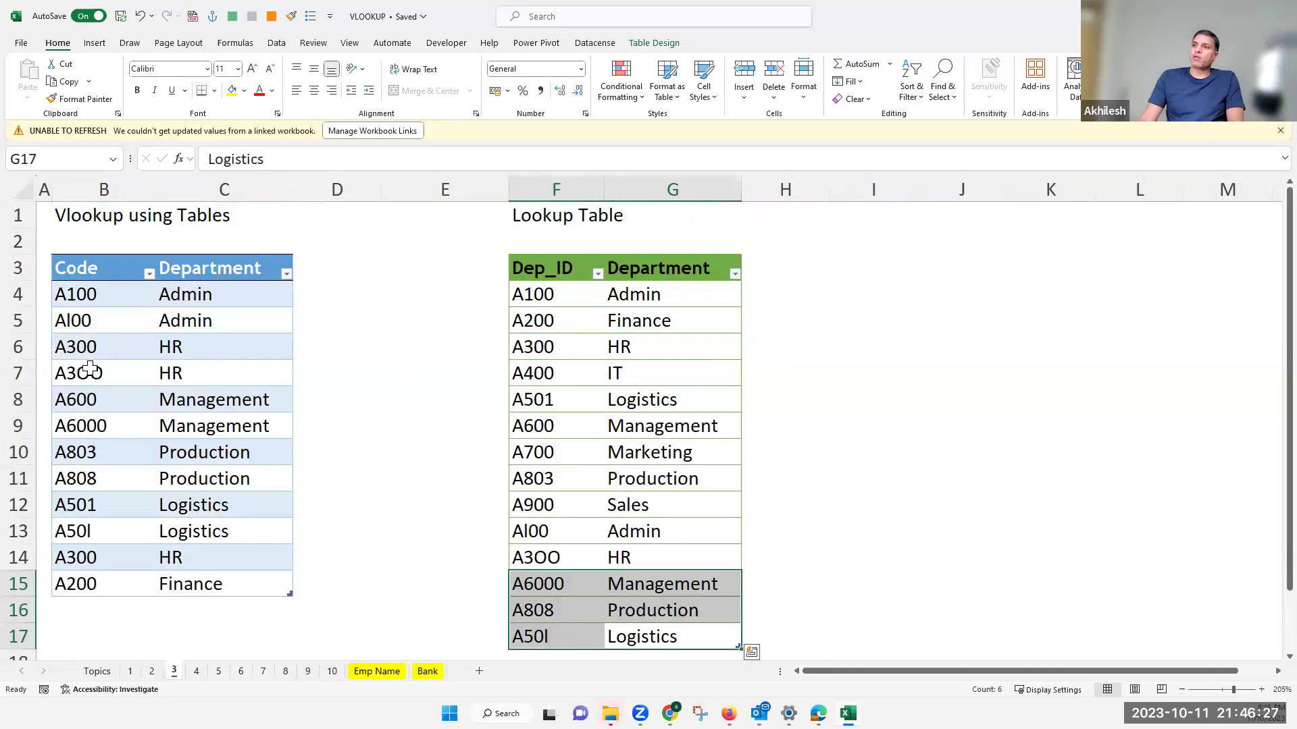
Step: Clear the lookup table entries for the mistyped codes Al00 through A50l in F13:G17
{"action": "left_click", "coordinate": [90, 370]}
{"action": "left_click", "coordinate": [80, 320]}
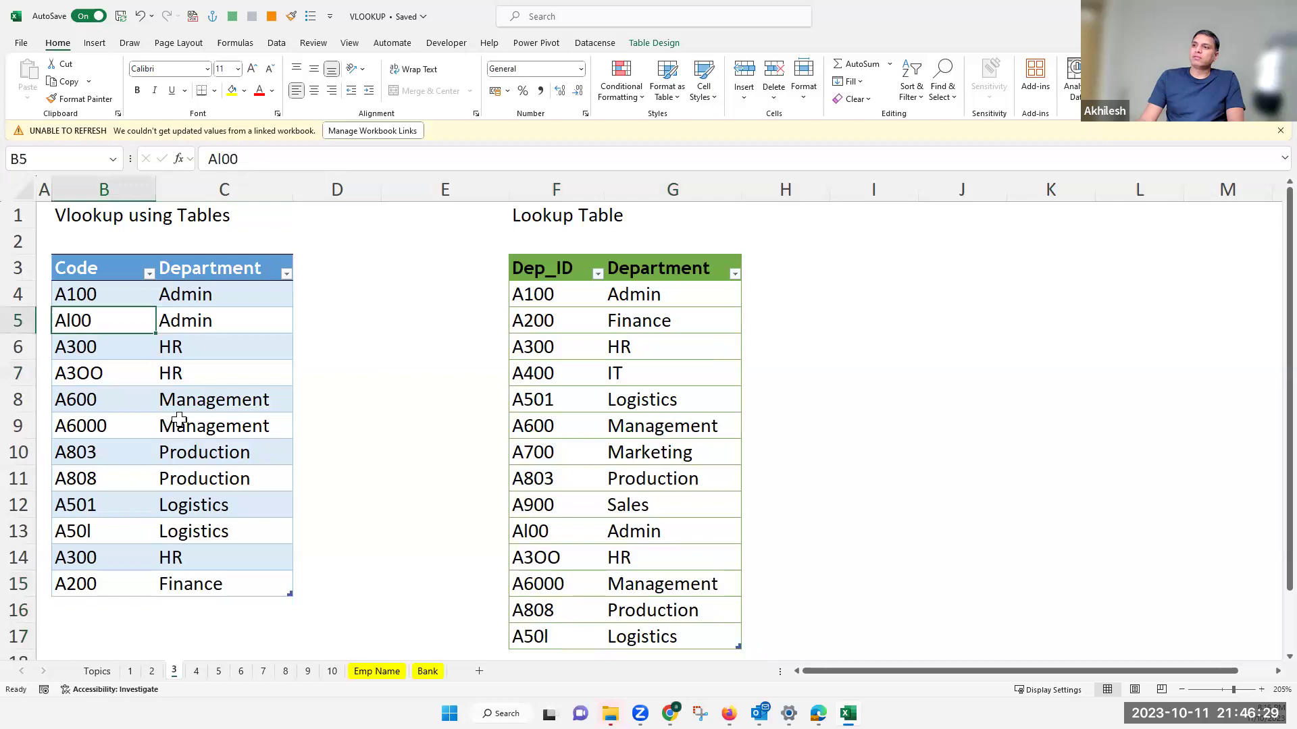
{"action": "left_click_drag", "start_coordinate": [544, 531], "coordinate": [669, 633]}
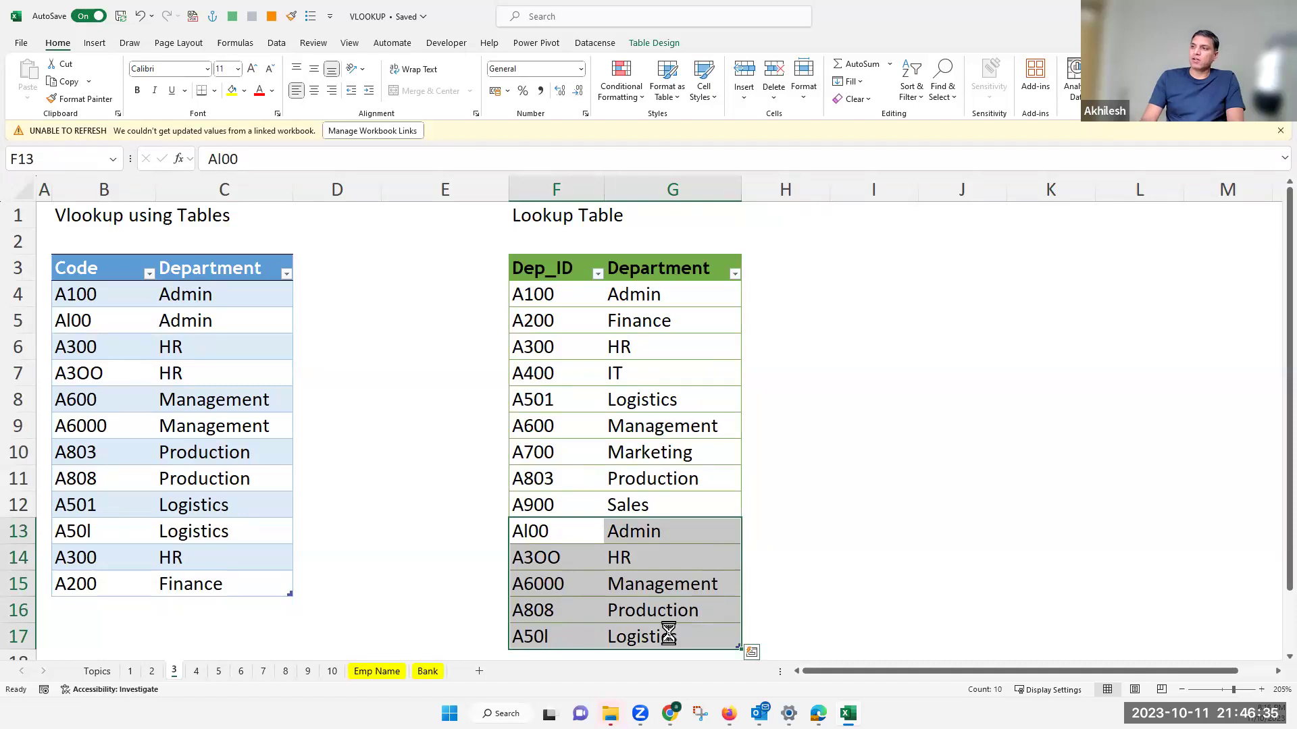
{"action": "key", "text": "Delete"}
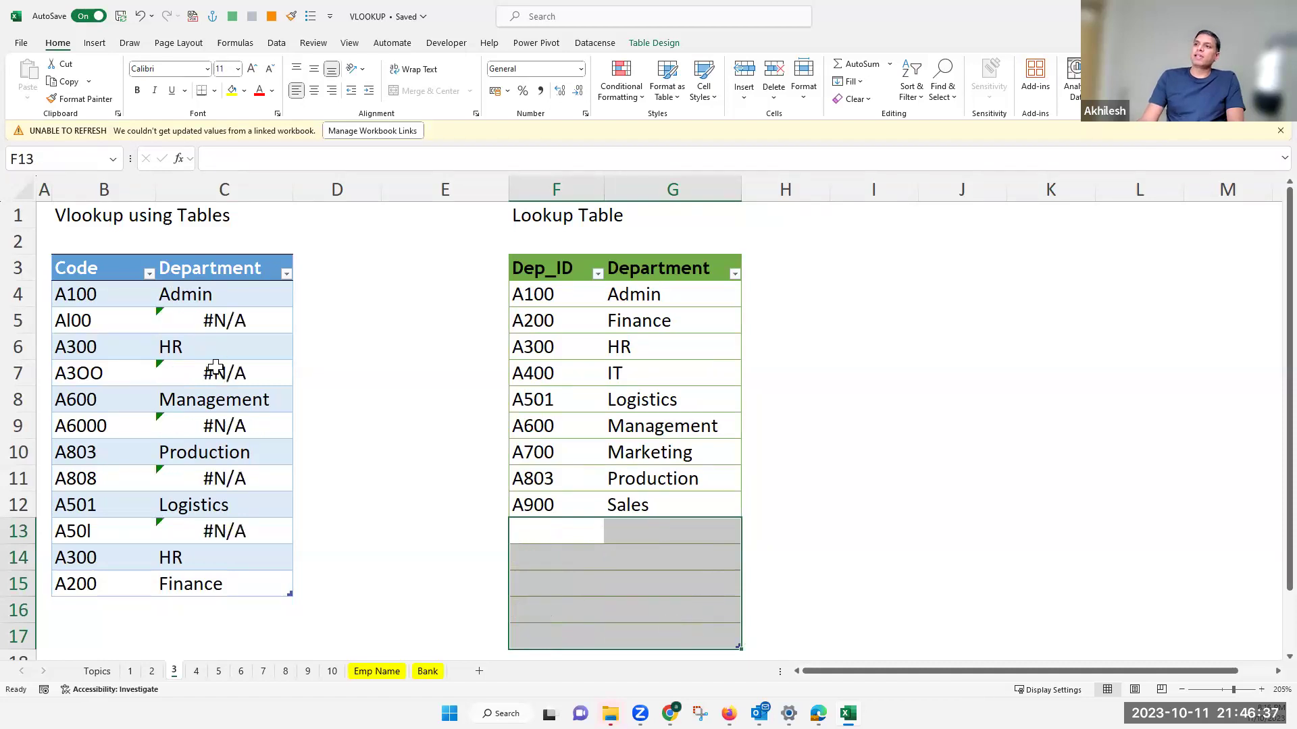
Step: Correct the mistyped code in B5 to A100 by replacing its letter l with the digit 1
{"action": "left_click", "coordinate": [168, 323]}
{"action": "left_click_drag", "start_coordinate": [73, 321], "coordinate": [223, 321]}
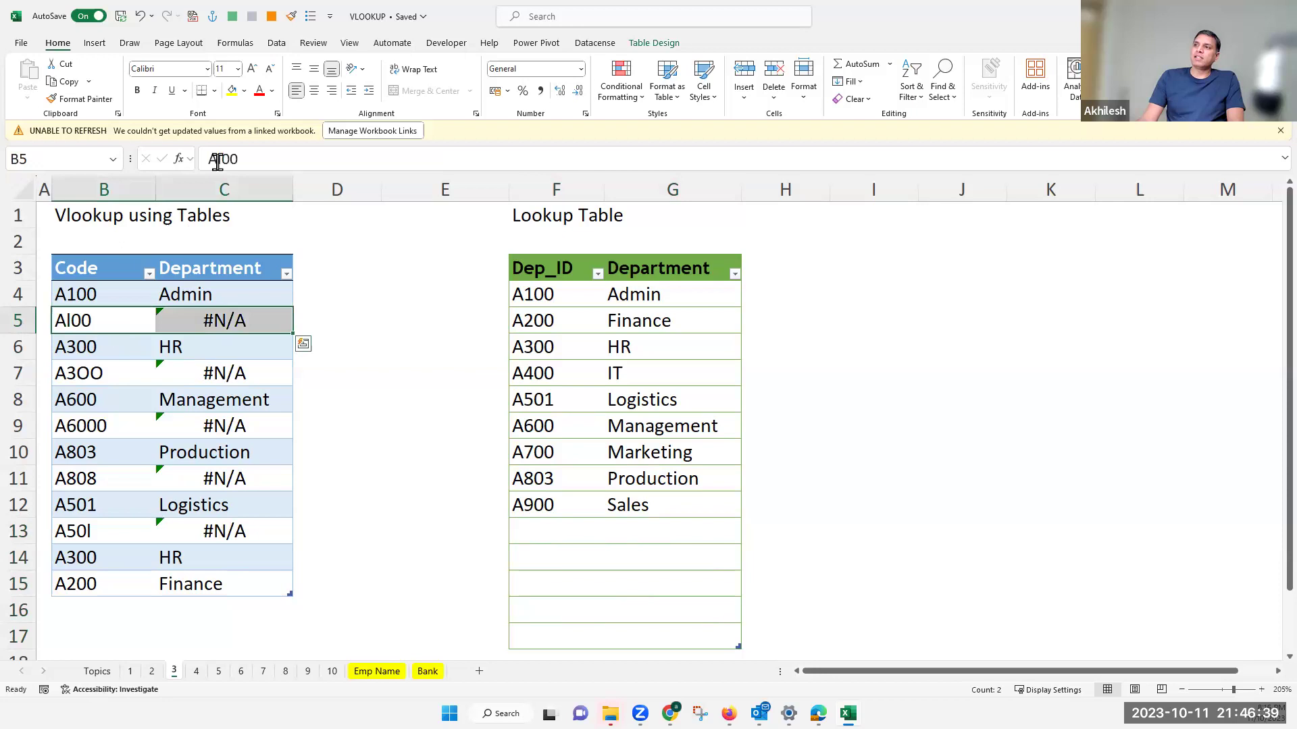
{"action": "left_click", "coordinate": [220, 159]}
{"action": "key", "text": "Left"}
{"action": "key", "text": "Left"}
{"action": "key", "text": "shift+Left"}
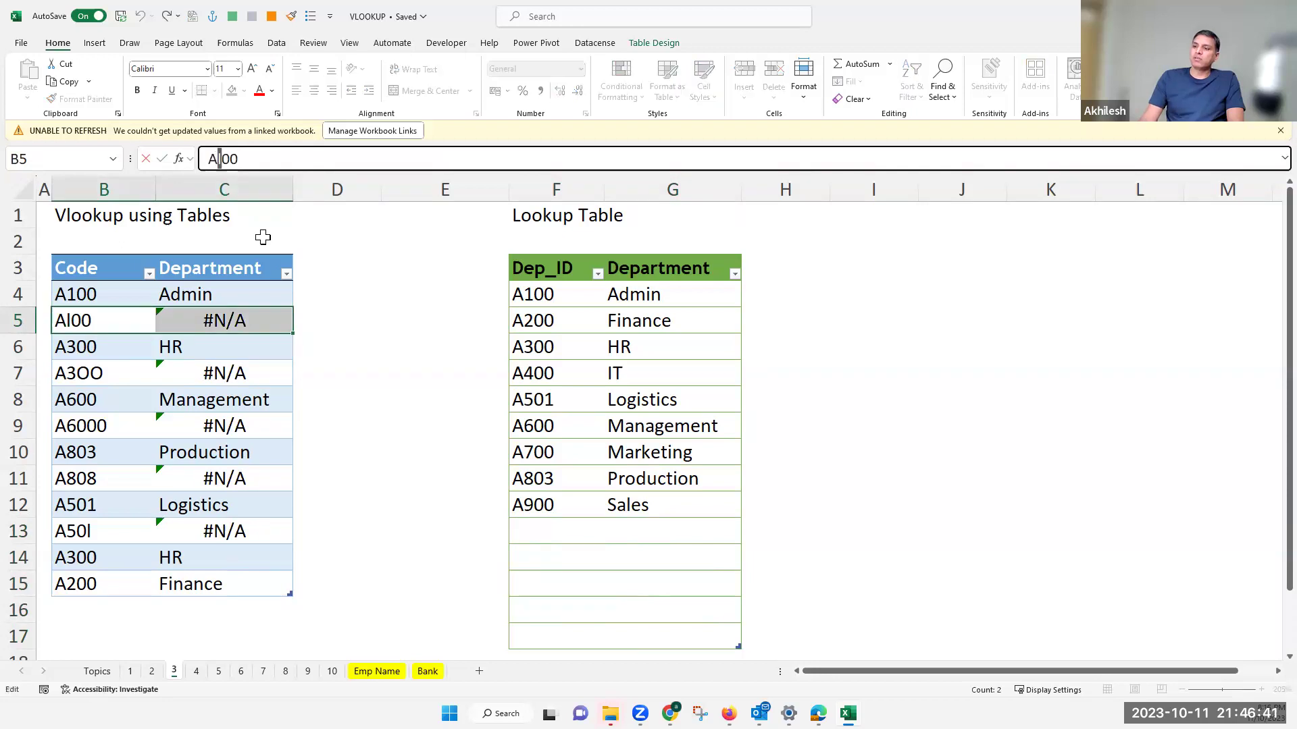
{"action": "type", "text": "1"}
{"action": "key", "text": "Return"}
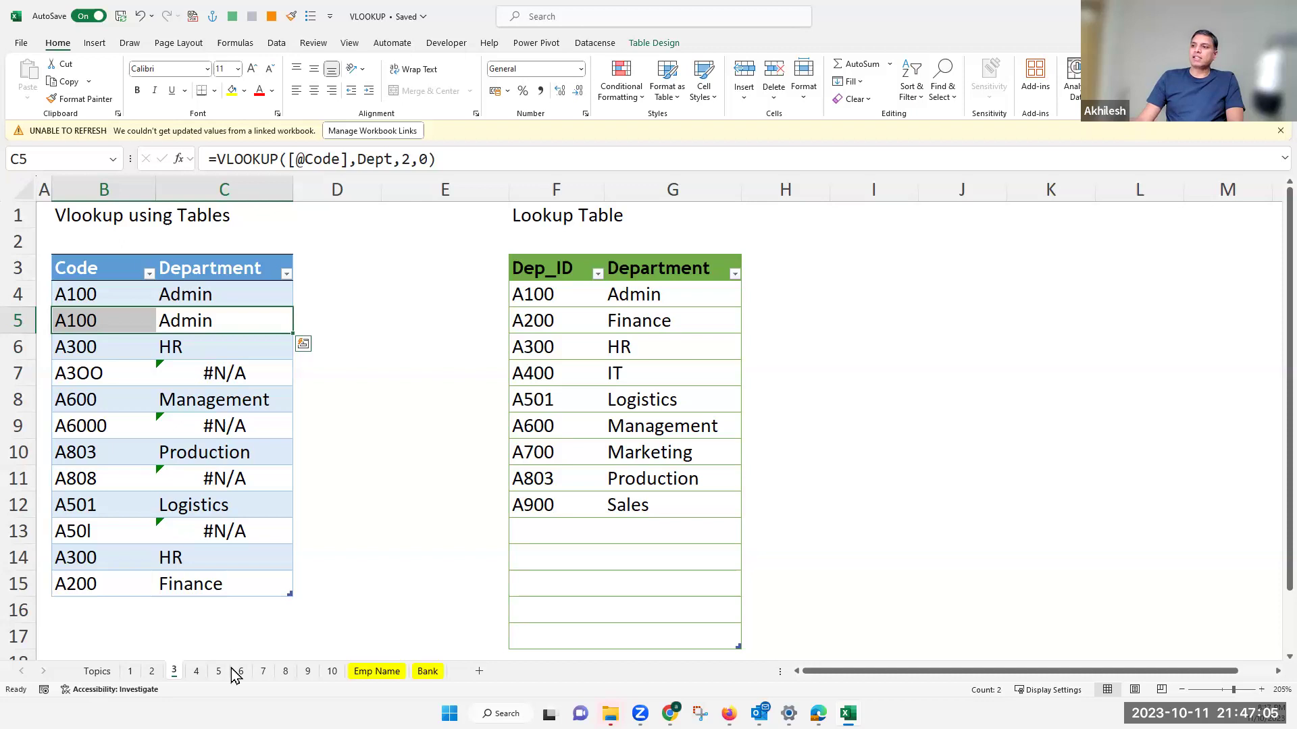
Step: Open sheet 9 with the number-to-text lookup error example
{"action": "left_click", "coordinate": [302, 673]}
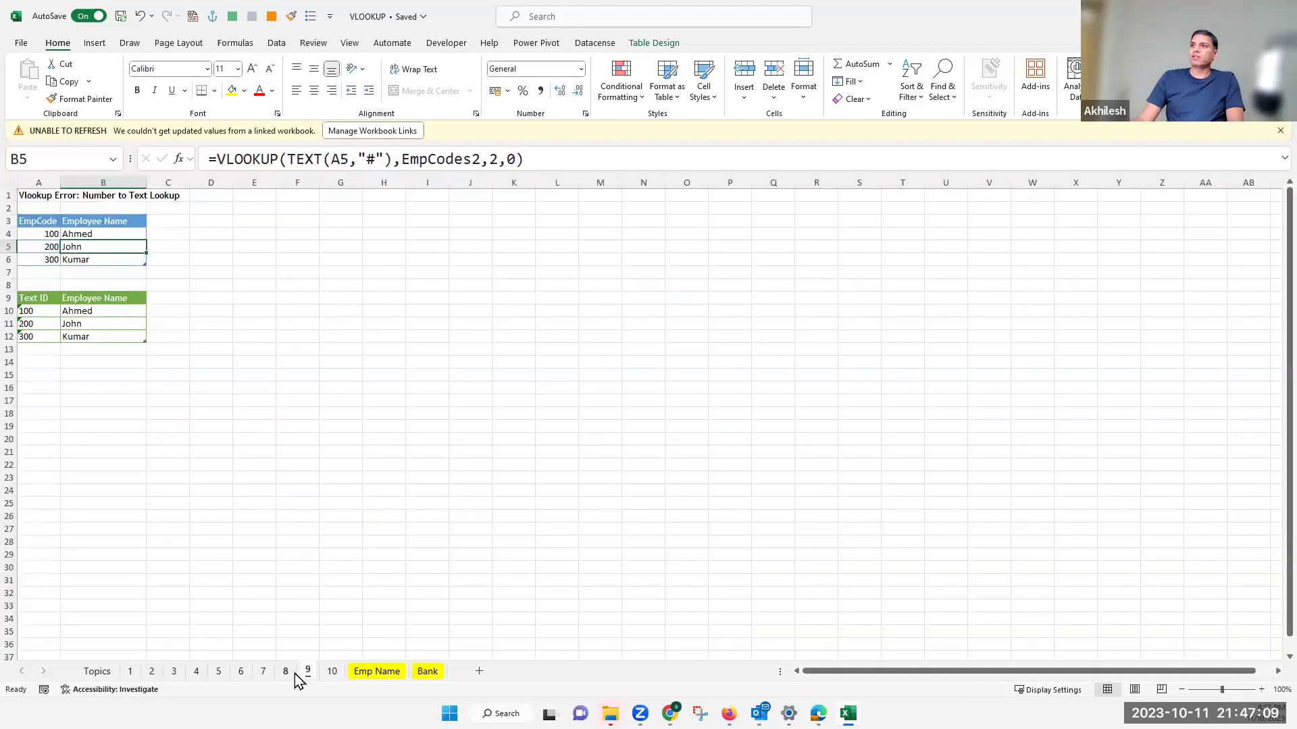
Step: Open sheet 7 with the extra-spaces lookup error example and review the designations in B10:B12
{"action": "left_click", "coordinate": [293, 674]}
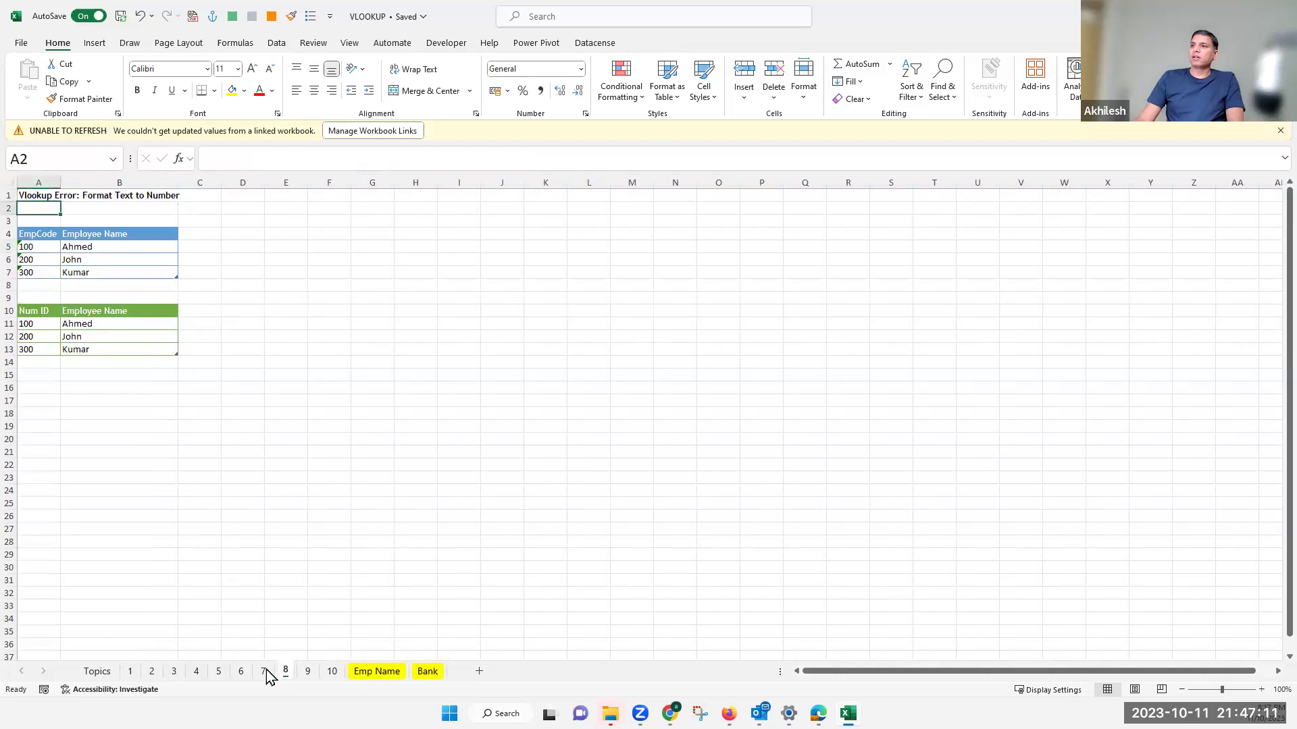
{"action": "left_click", "coordinate": [265, 672]}
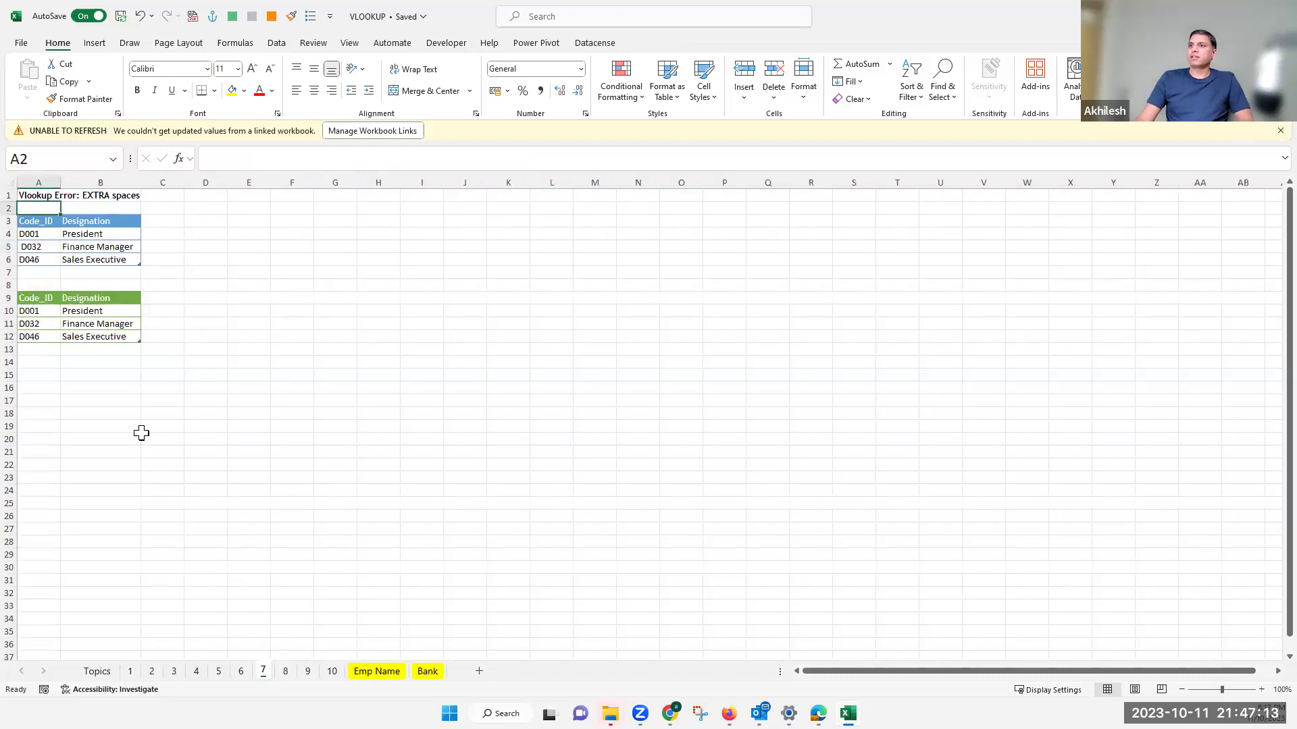
{"action": "scroll", "coordinate": [434, 576], "scroll_direction": "up", "scroll_amount": 8}
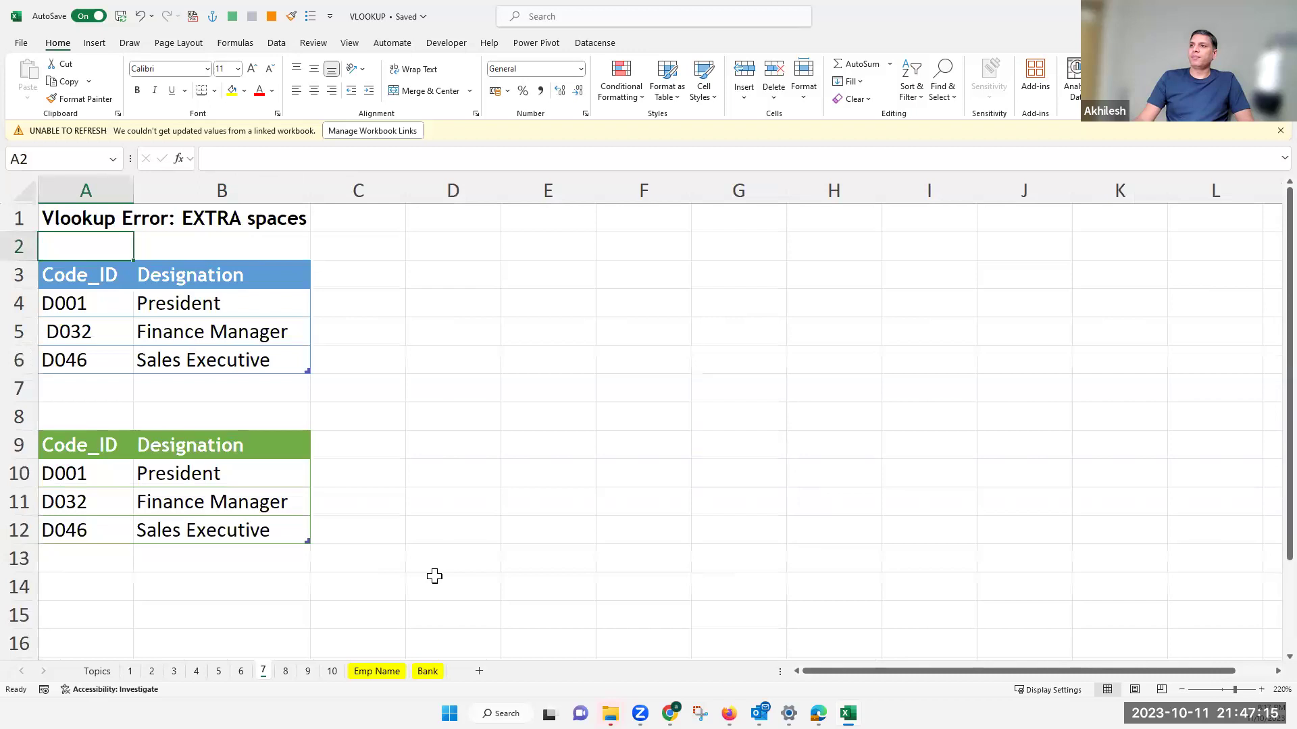
{"action": "scroll", "coordinate": [434, 576], "scroll_direction": "up", "scroll_amount": 2}
{"action": "left_click_drag", "start_coordinate": [217, 517], "coordinate": [234, 579]}
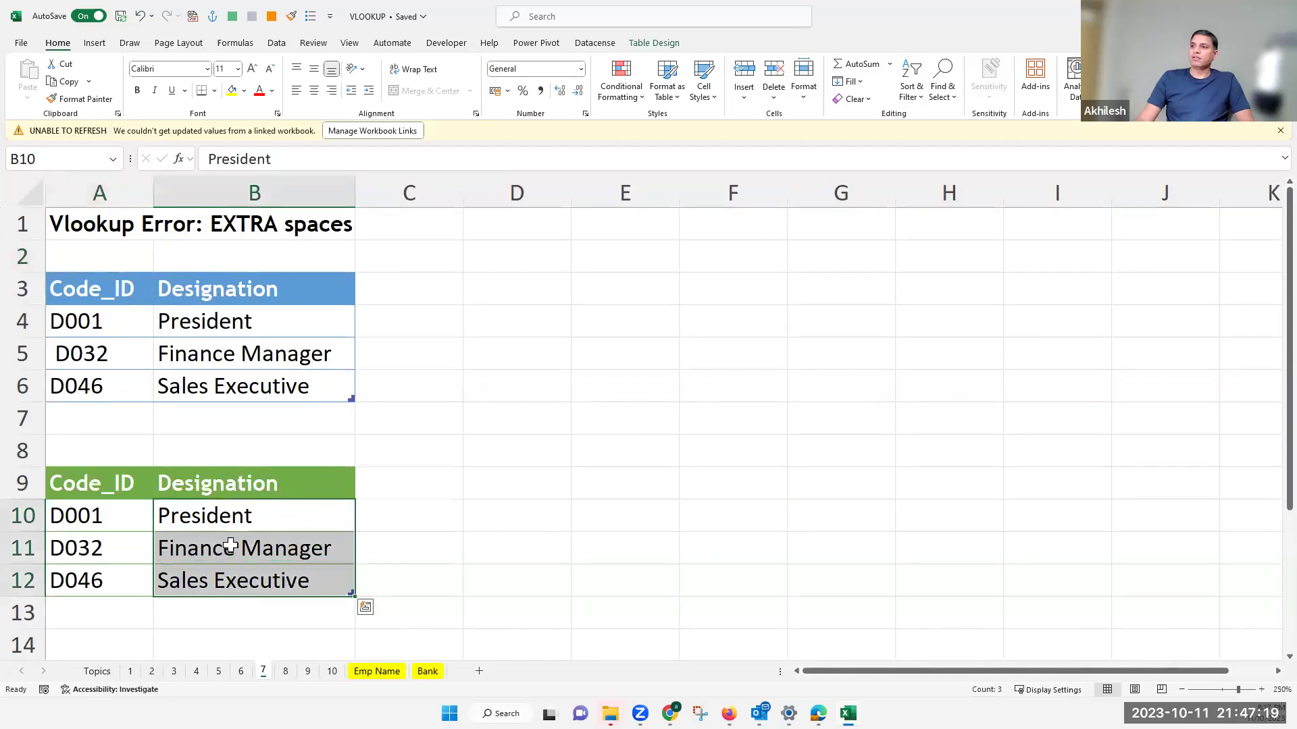
{"action": "left_click", "coordinate": [231, 547]}
{"action": "key", "text": "Down"}
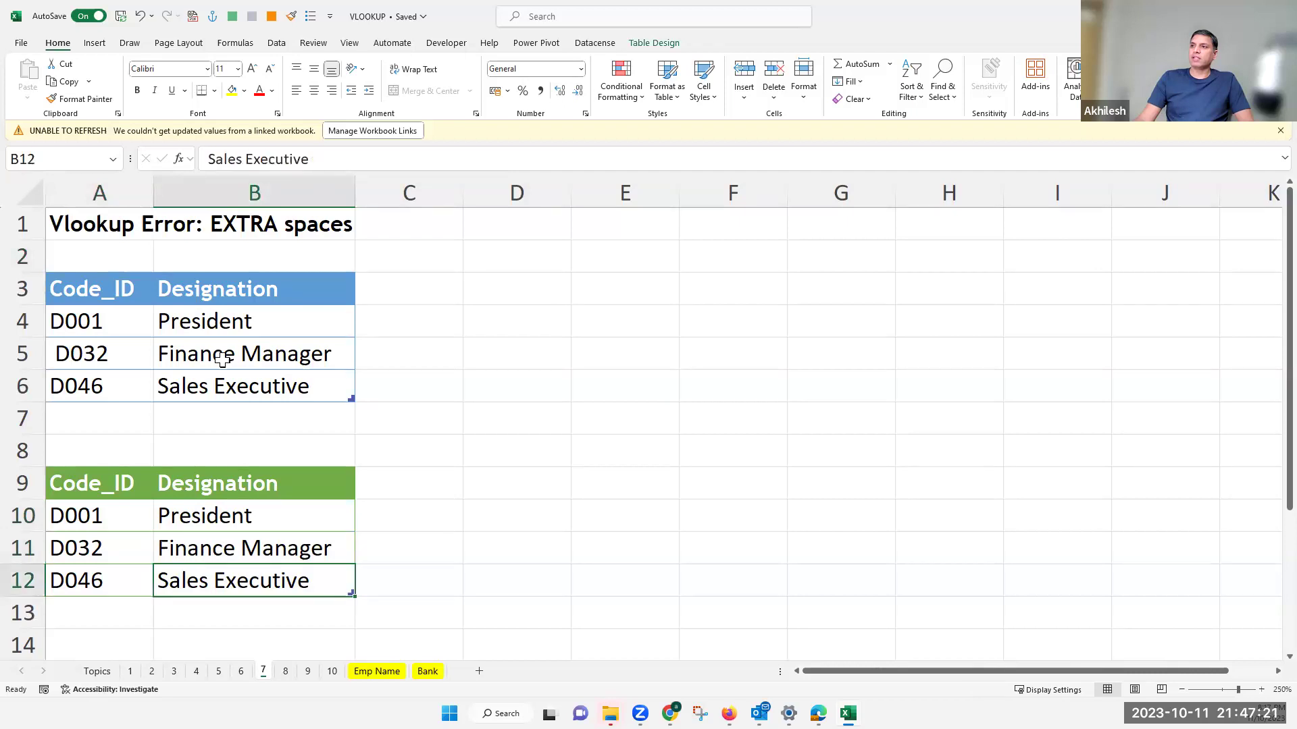
Step: Clear the existing Designation lookup formulas in B4:B6
{"action": "left_click", "coordinate": [220, 323]}
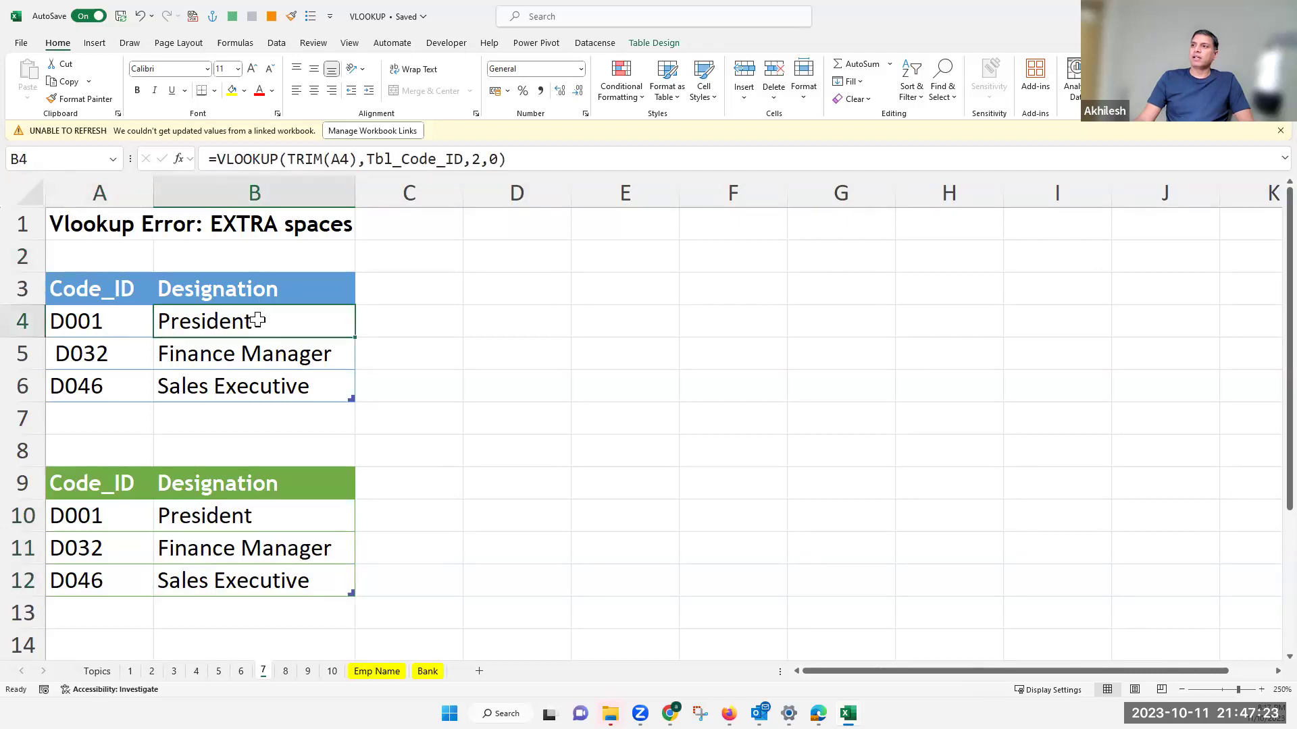
{"action": "left_click_drag", "start_coordinate": [255, 321], "coordinate": [259, 384]}
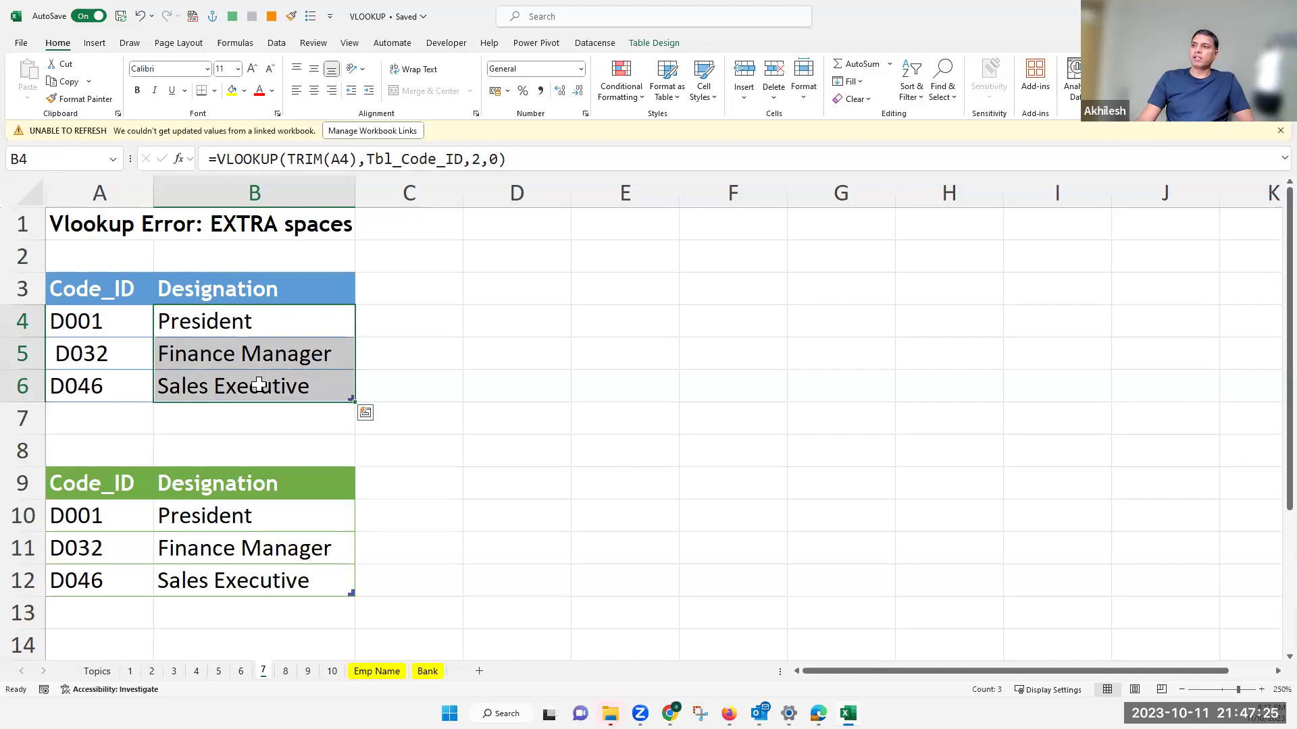
{"action": "key", "text": "Delete"}
Step: Check the table name of the green lookup table, and begin a VLOOKUP in B4 with the Code_ID in A4 as lookup value
{"action": "left_click", "coordinate": [220, 520]}
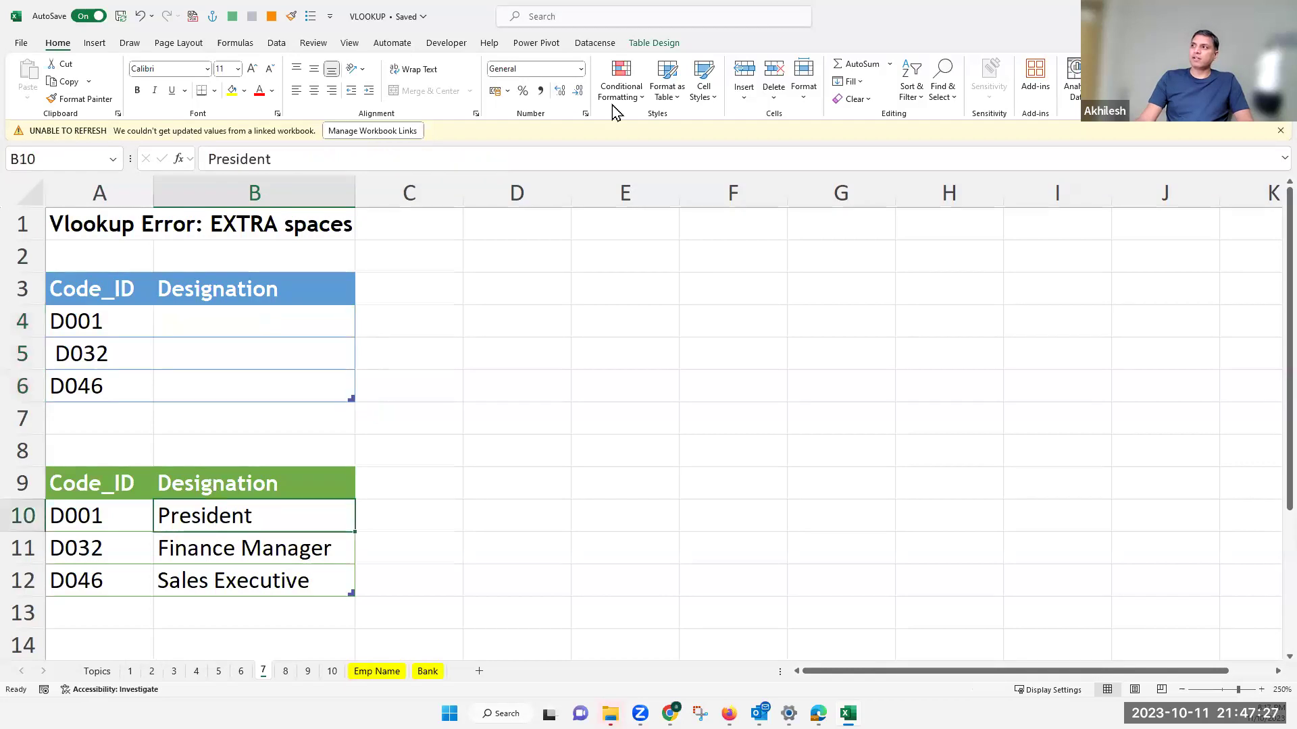
{"action": "left_click", "coordinate": [654, 43]}
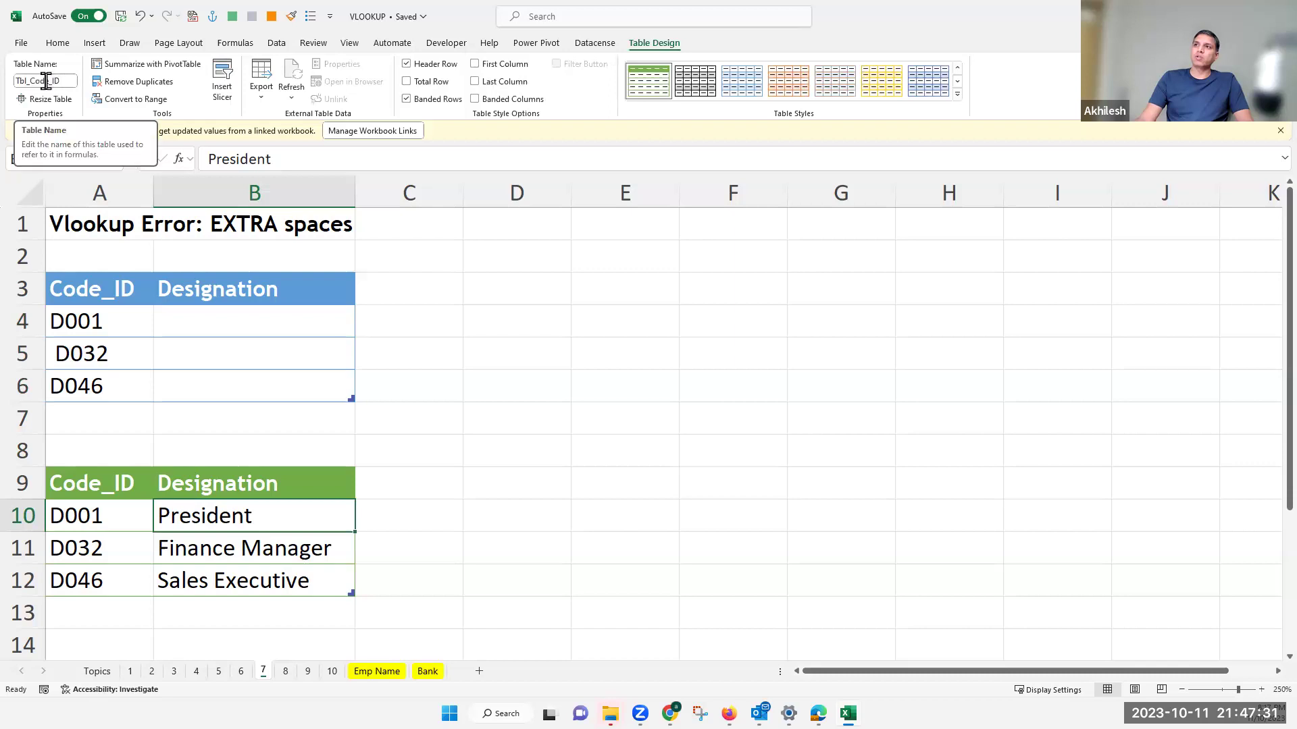
{"action": "left_click", "coordinate": [196, 322]}
{"action": "type", "text": "=vl"}
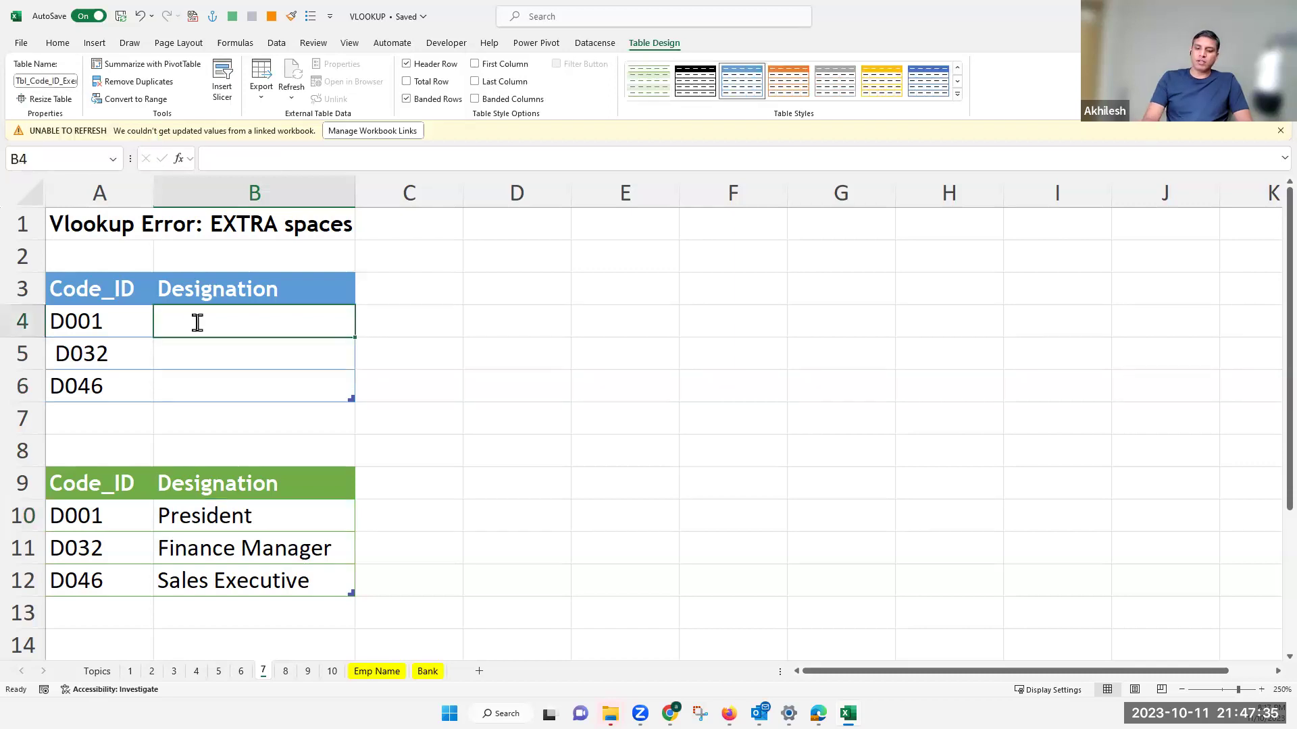
{"action": "type", "text": "o"}
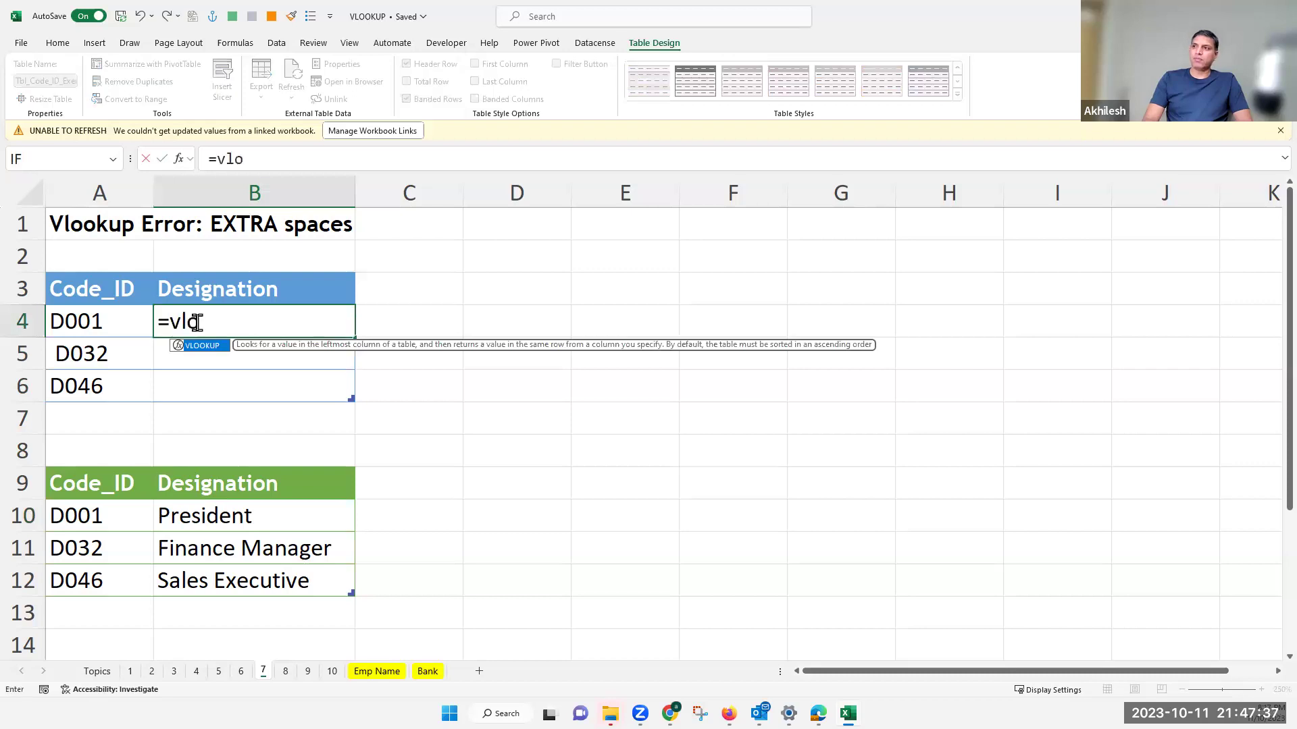
{"action": "key", "text": "Tab"}
{"action": "left_click", "coordinate": [116, 324]}
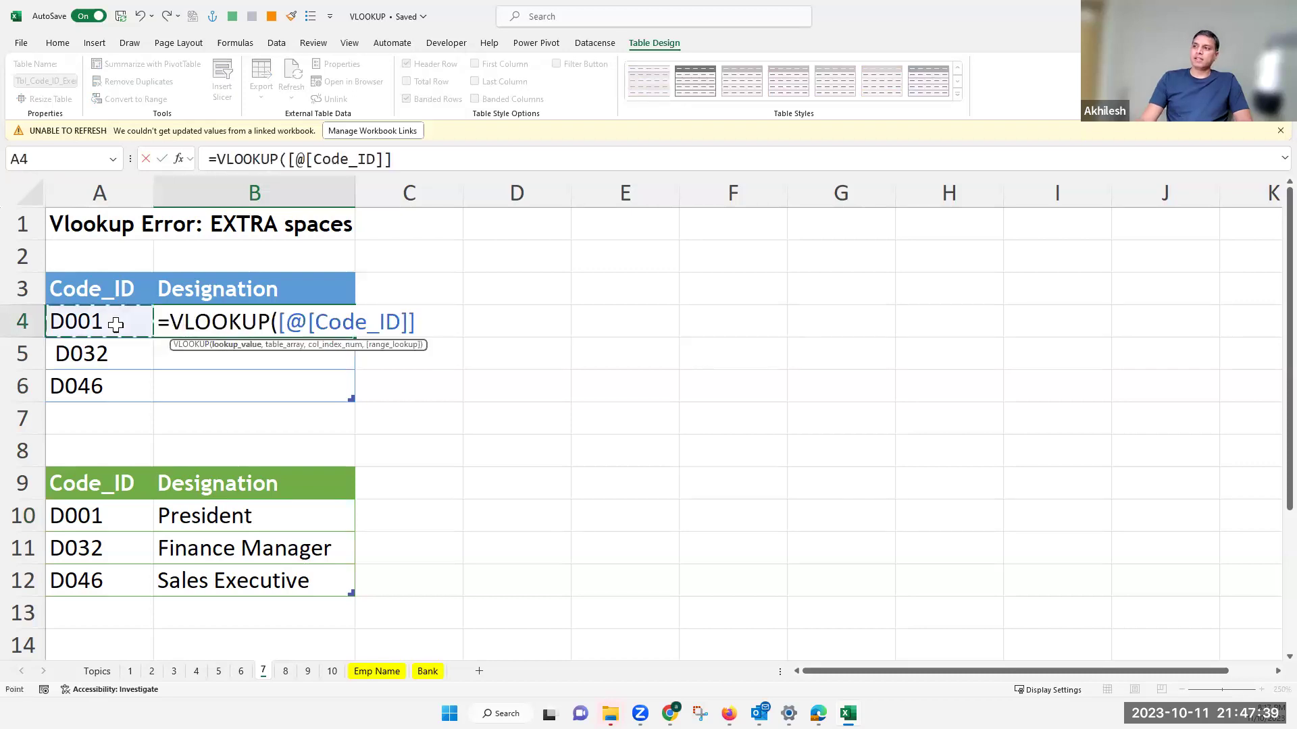
Step: Complete the B4 VLOOKUP with Tbl_Code_ID as table array, column index 2 and 0 for exact match
{"action": "type", "text": ","}
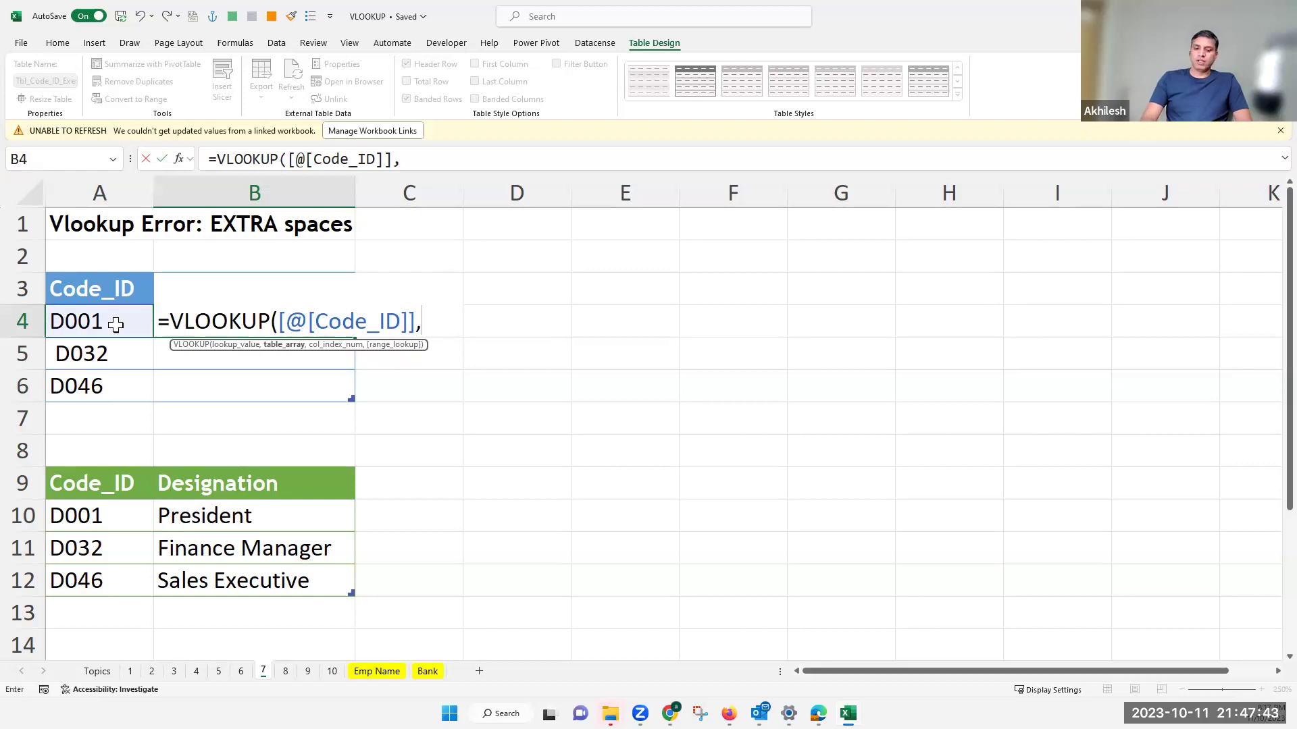
{"action": "type", "text": "tbl"}
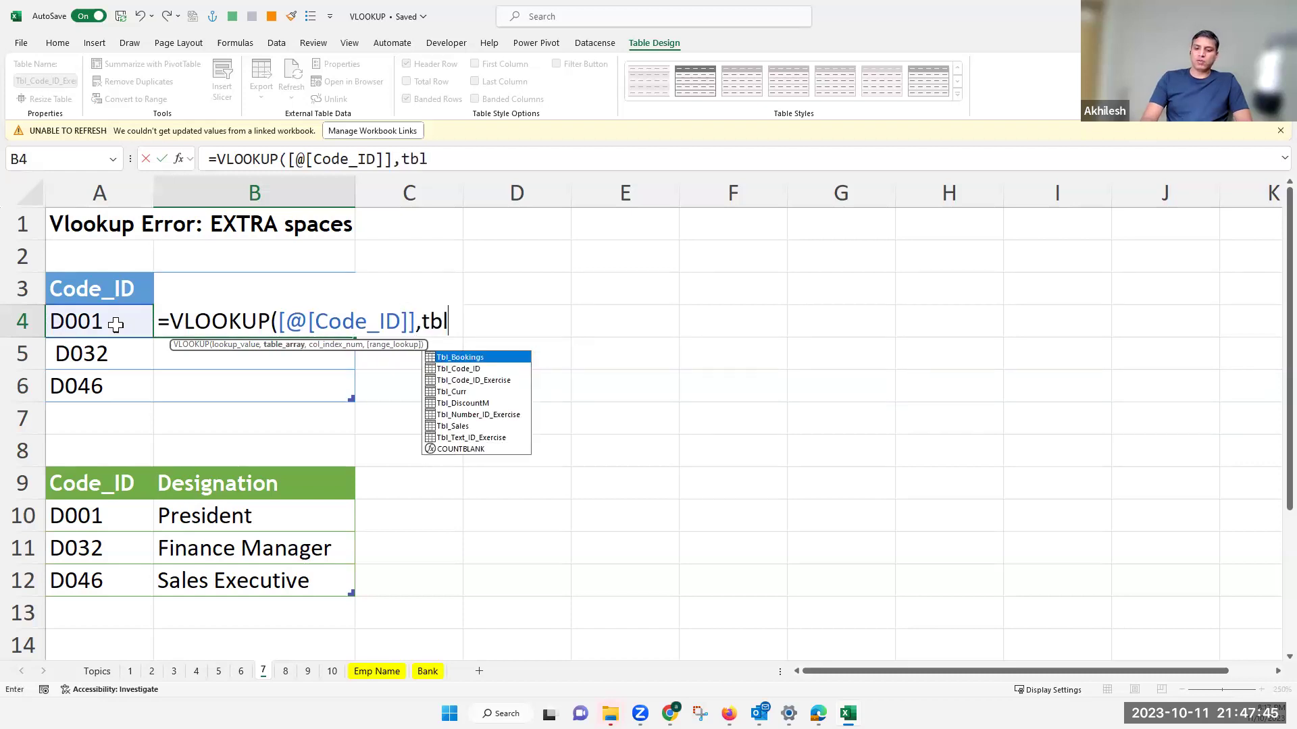
{"action": "type", "text": "_cod"}
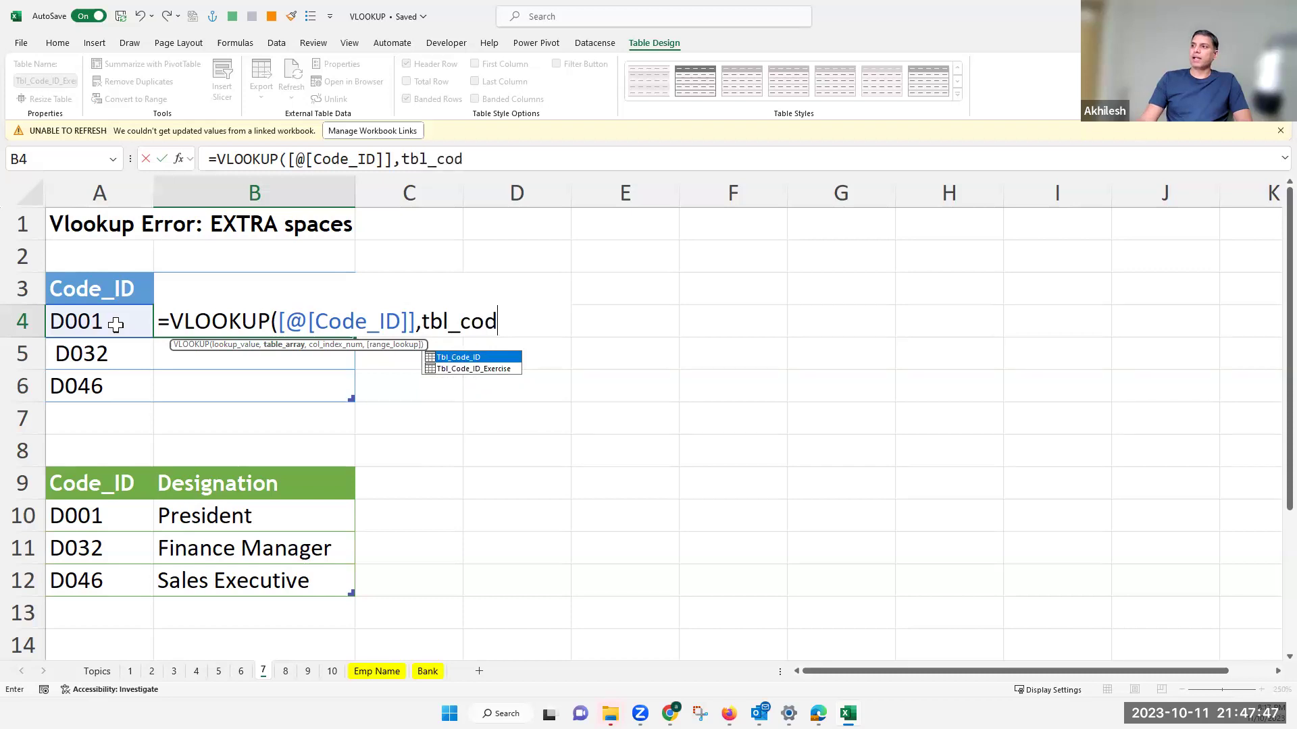
{"action": "key", "text": "Tab"}
{"action": "type", "text": ","}
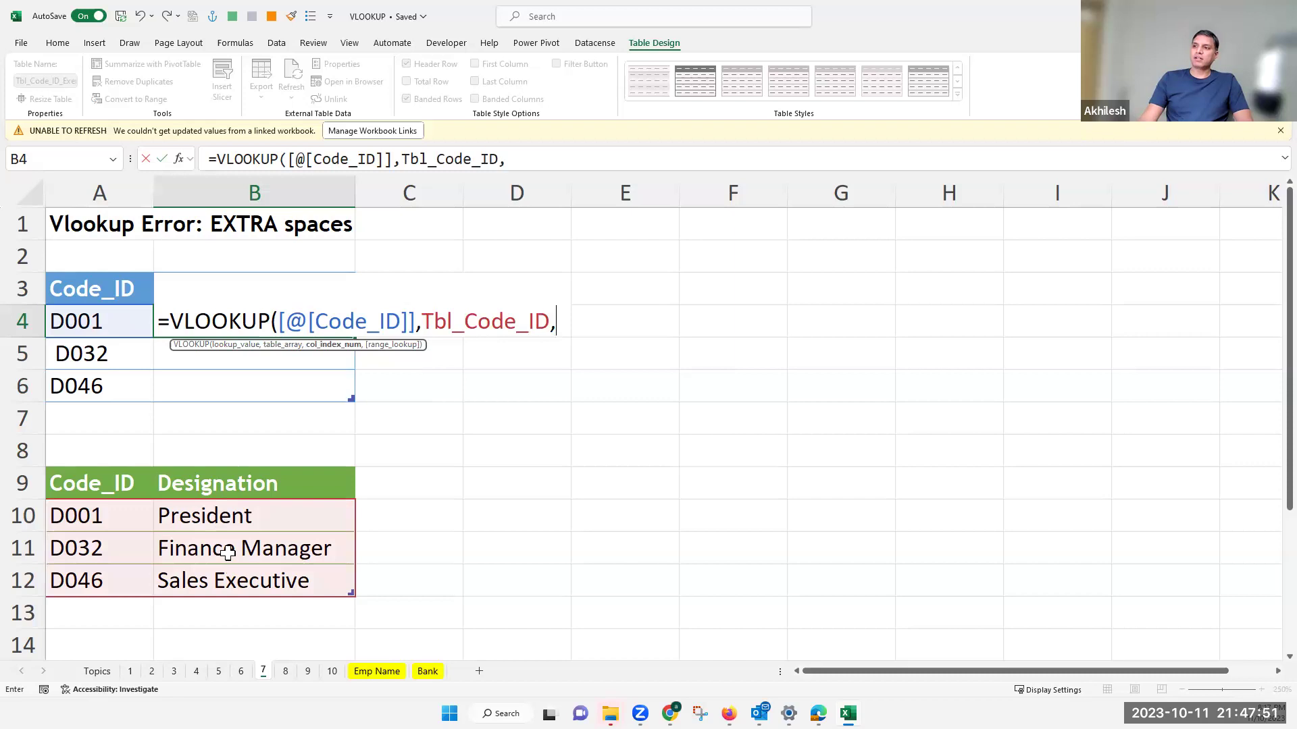
{"action": "type", "text": "2"}
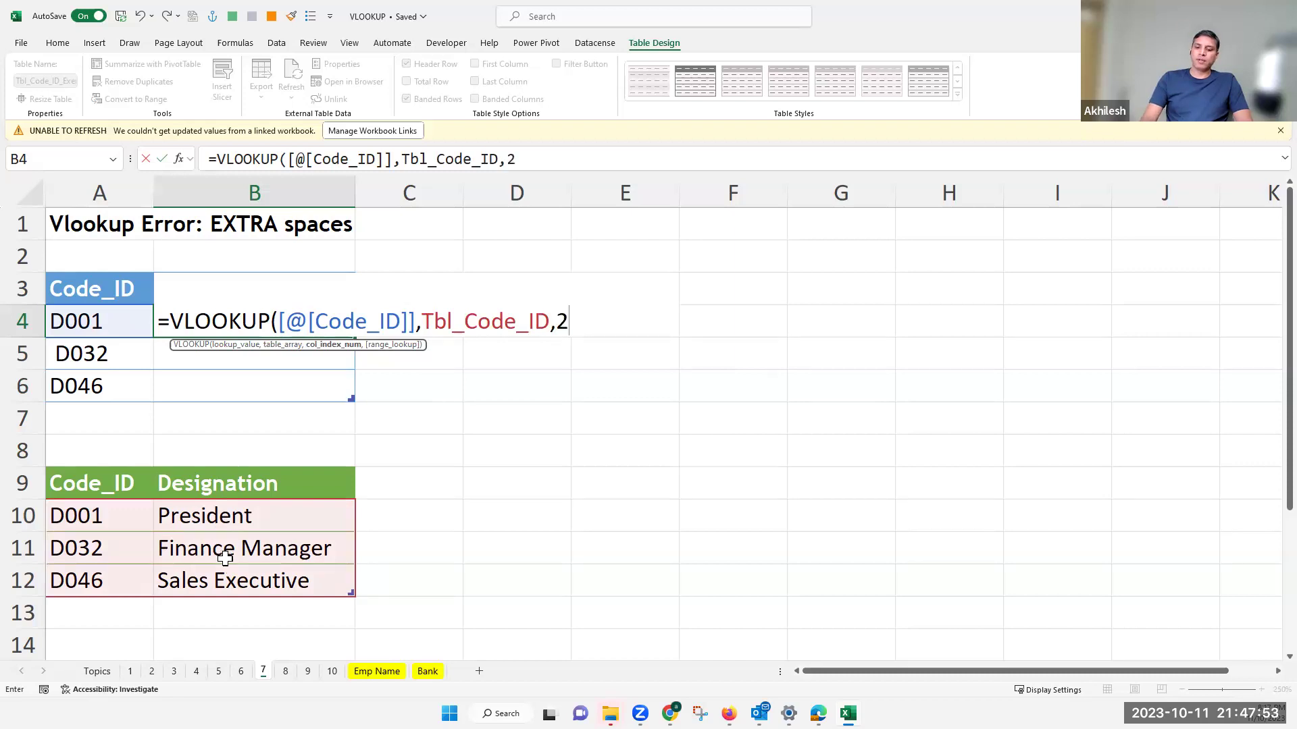
{"action": "type", "text": ","}
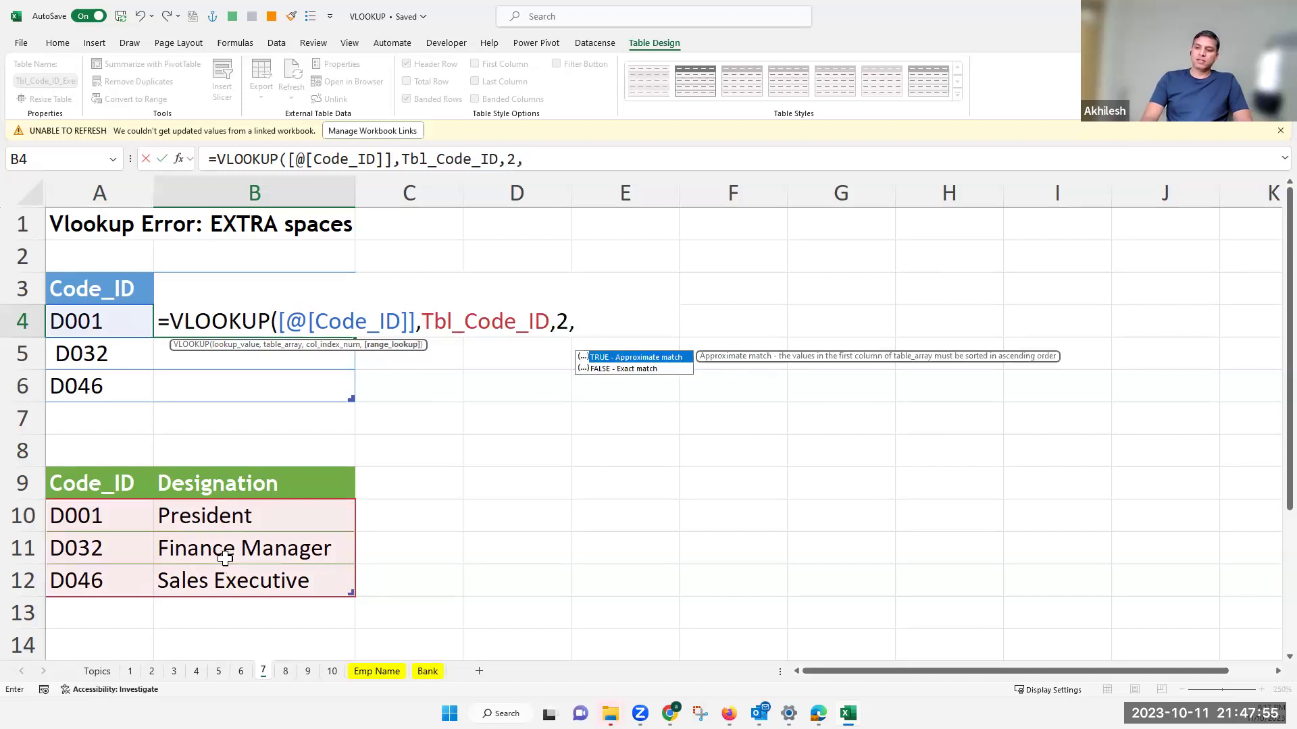
{"action": "type", "text": "0"}
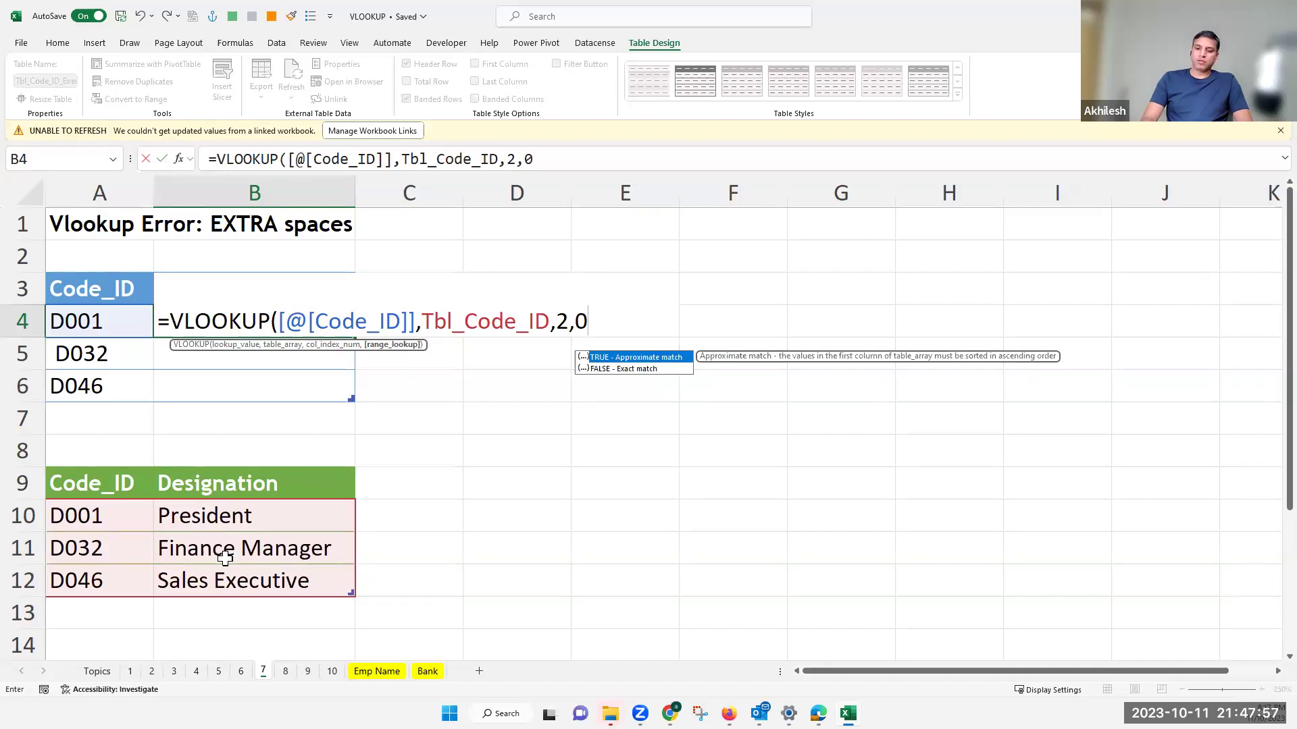
{"action": "type", "text": ")"}
{"action": "key", "text": "Return"}
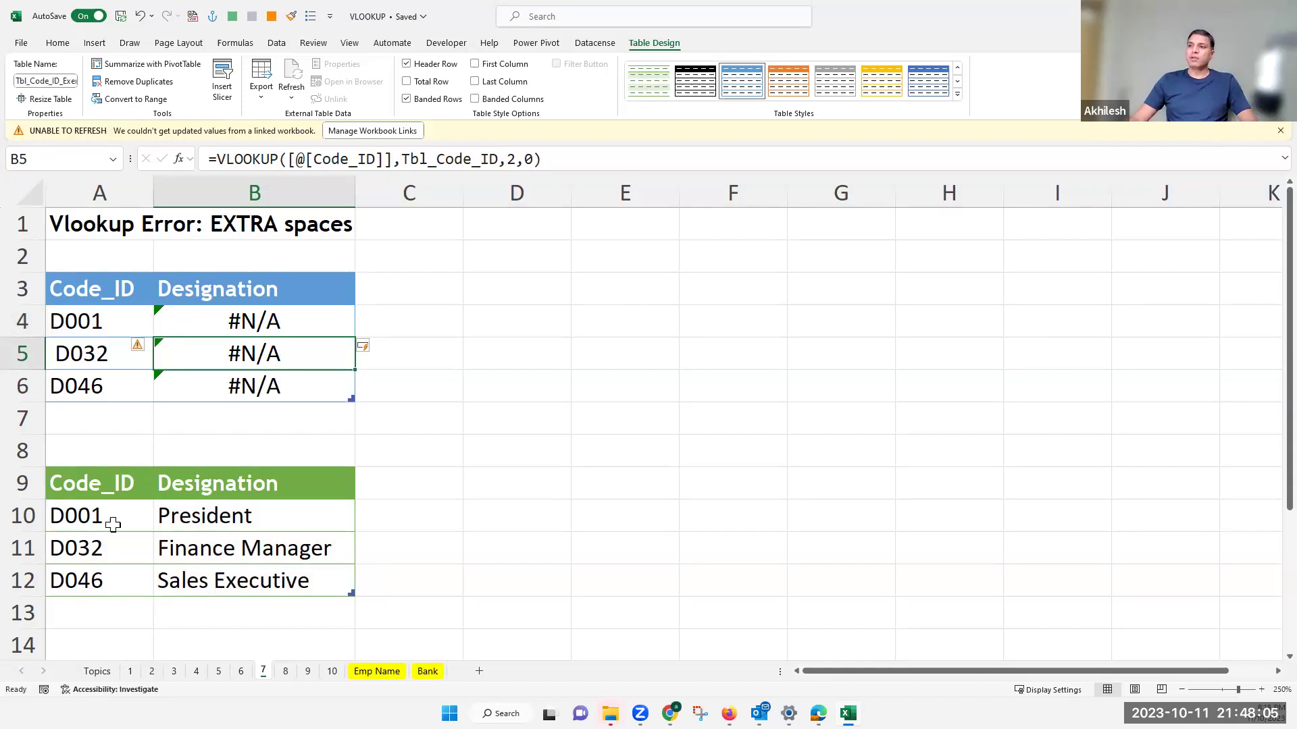
Step: Inspect the code in A10 and the codes in A4:A6 for leading or trailing spaces
{"action": "left_click", "coordinate": [90, 518]}
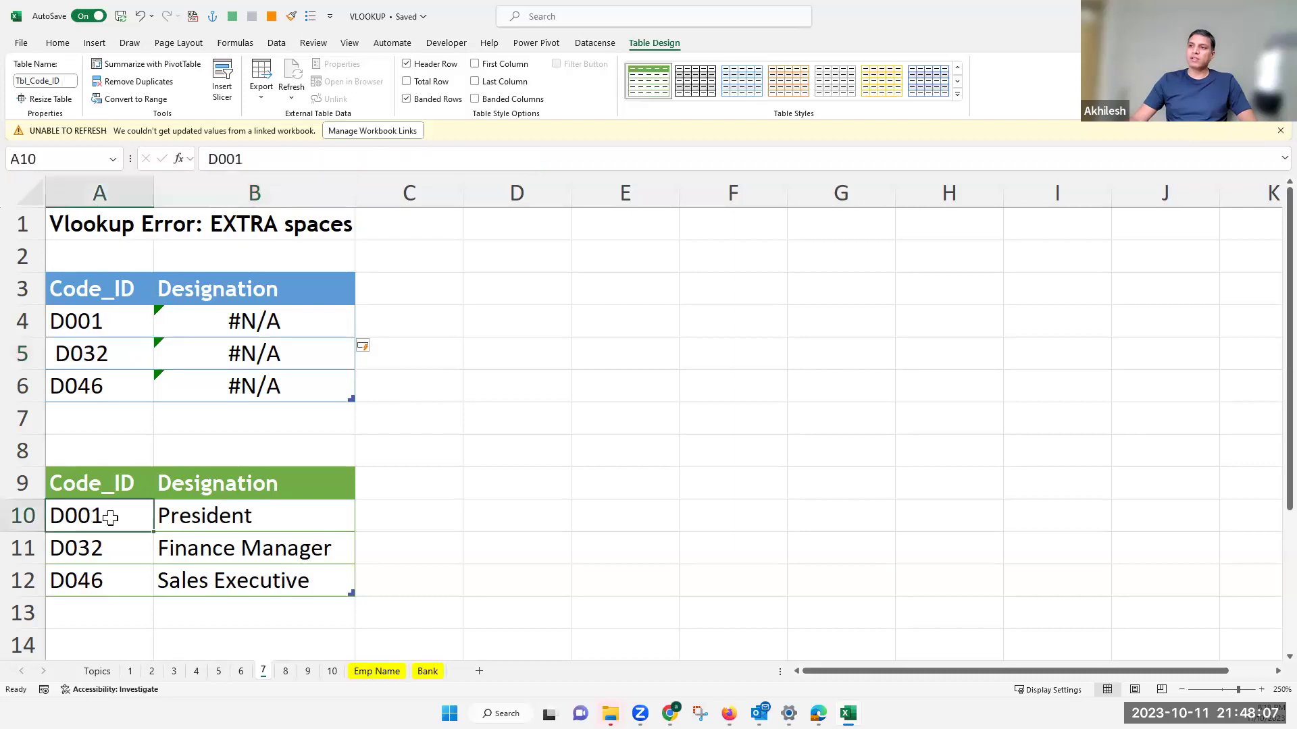
{"action": "left_click", "coordinate": [119, 325]}
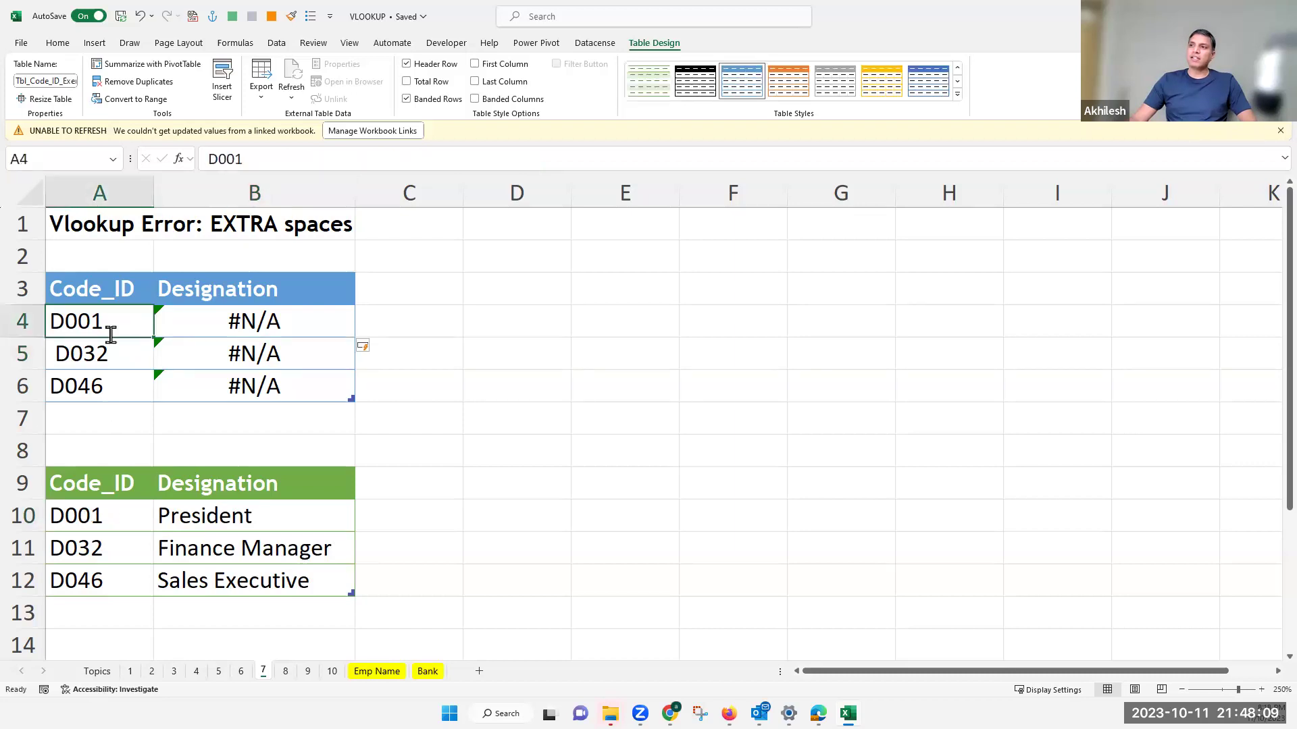
{"action": "double_click", "coordinate": [111, 334]}
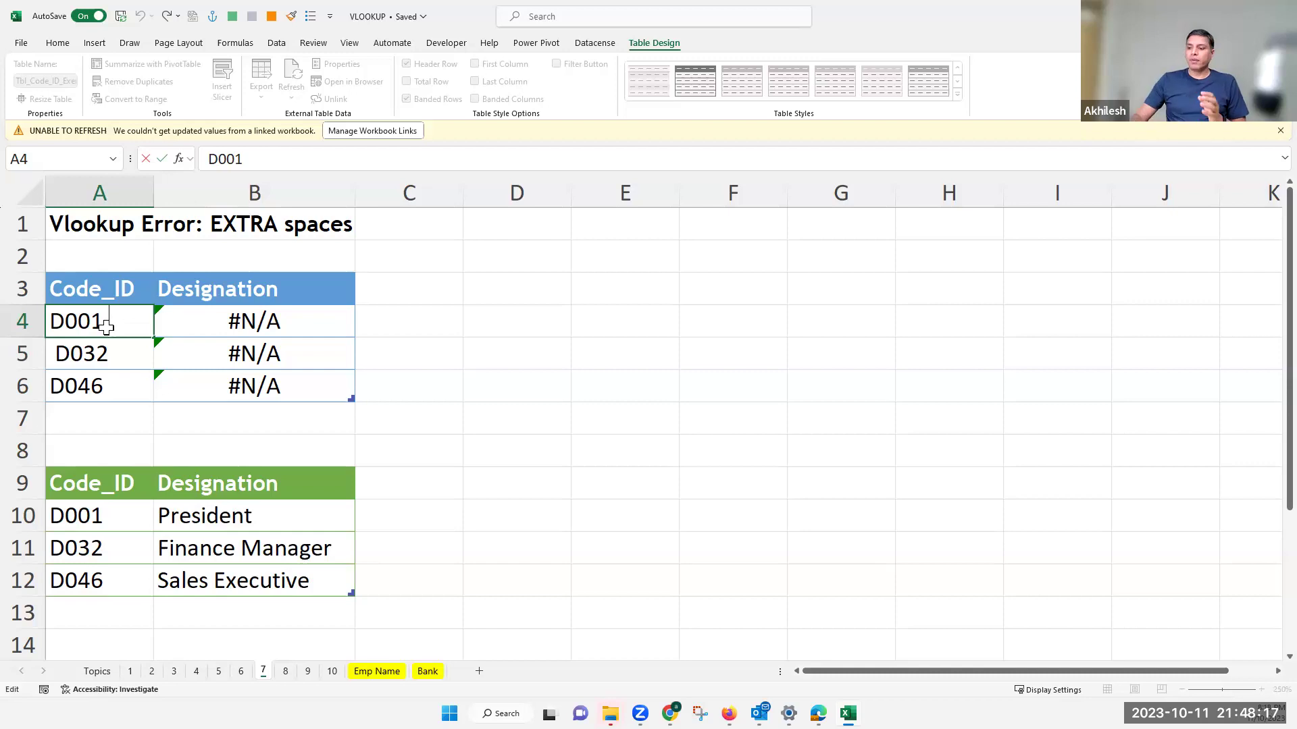
{"action": "key", "text": "Return"}
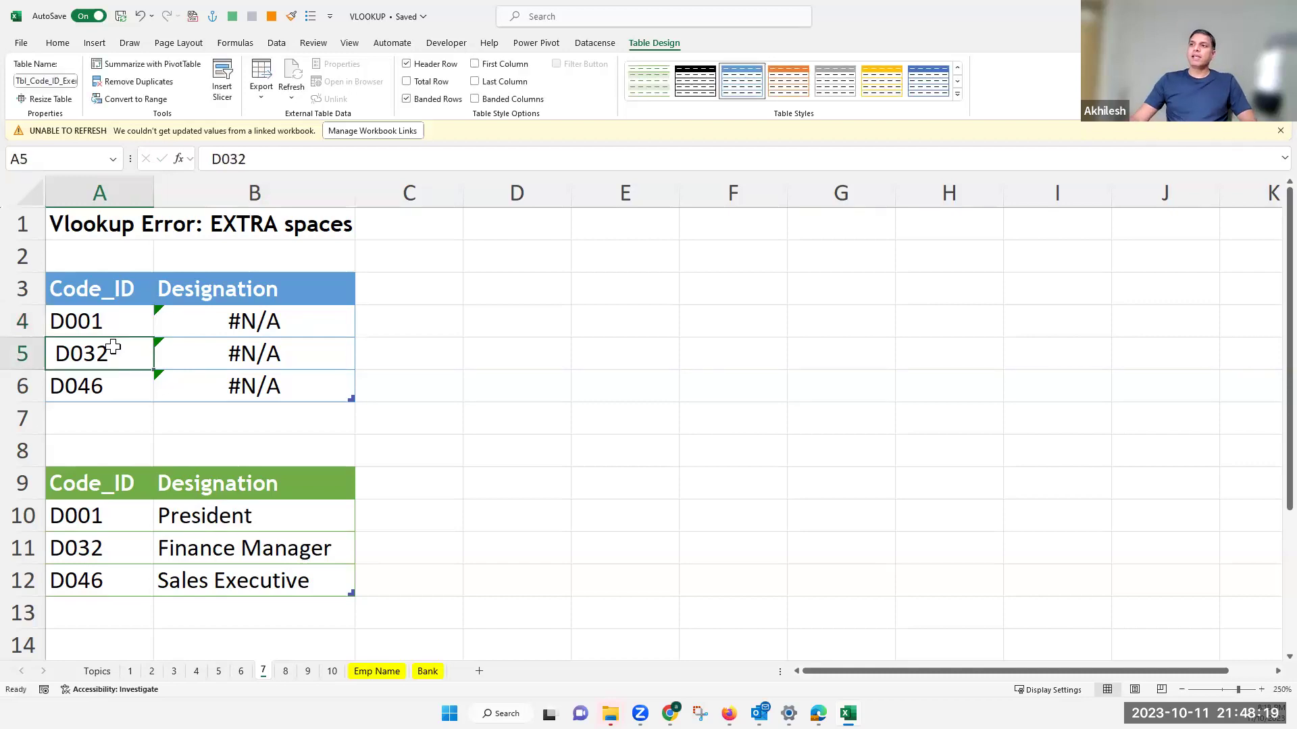
{"action": "left_click", "coordinate": [119, 393]}
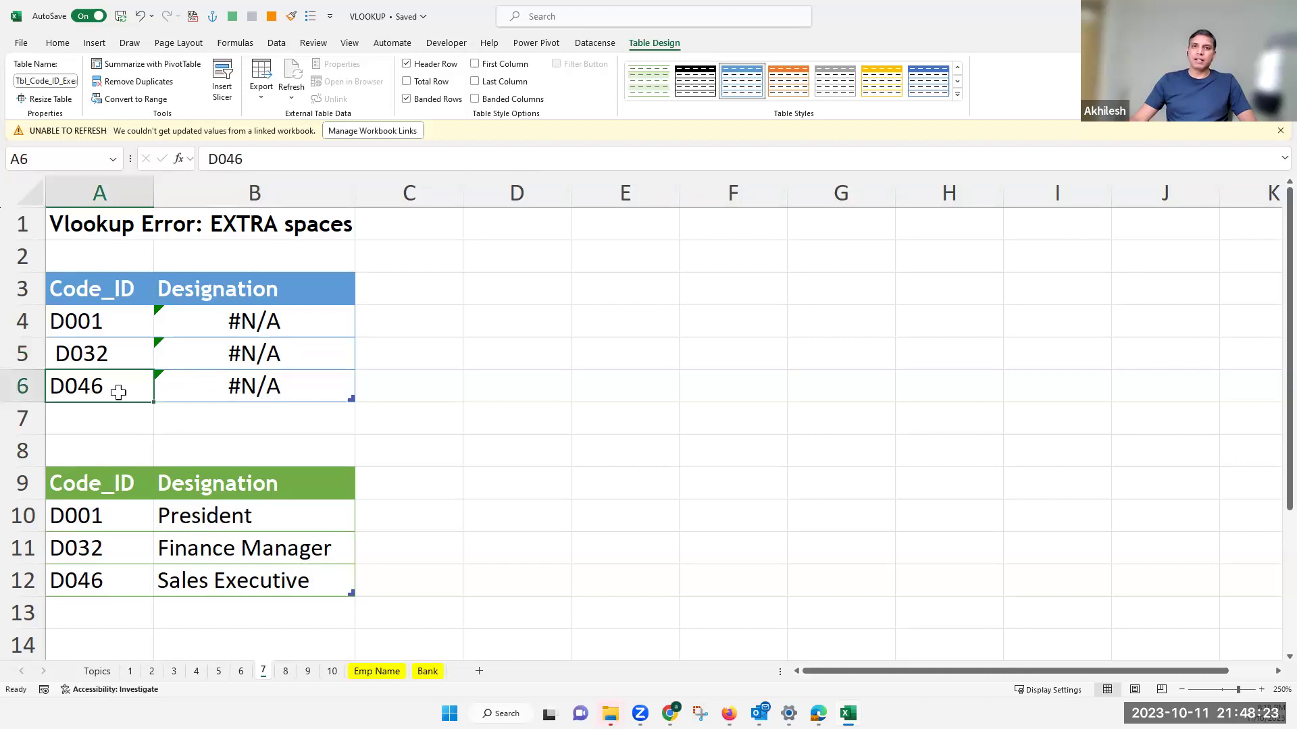
Step: Wrap the lookup value in B4 with TRIM so the formula reads =VLOOKUP(TRIM([@[Code_ID]]),Tbl_Code_ID,2,0)
{"action": "left_click", "coordinate": [219, 322]}
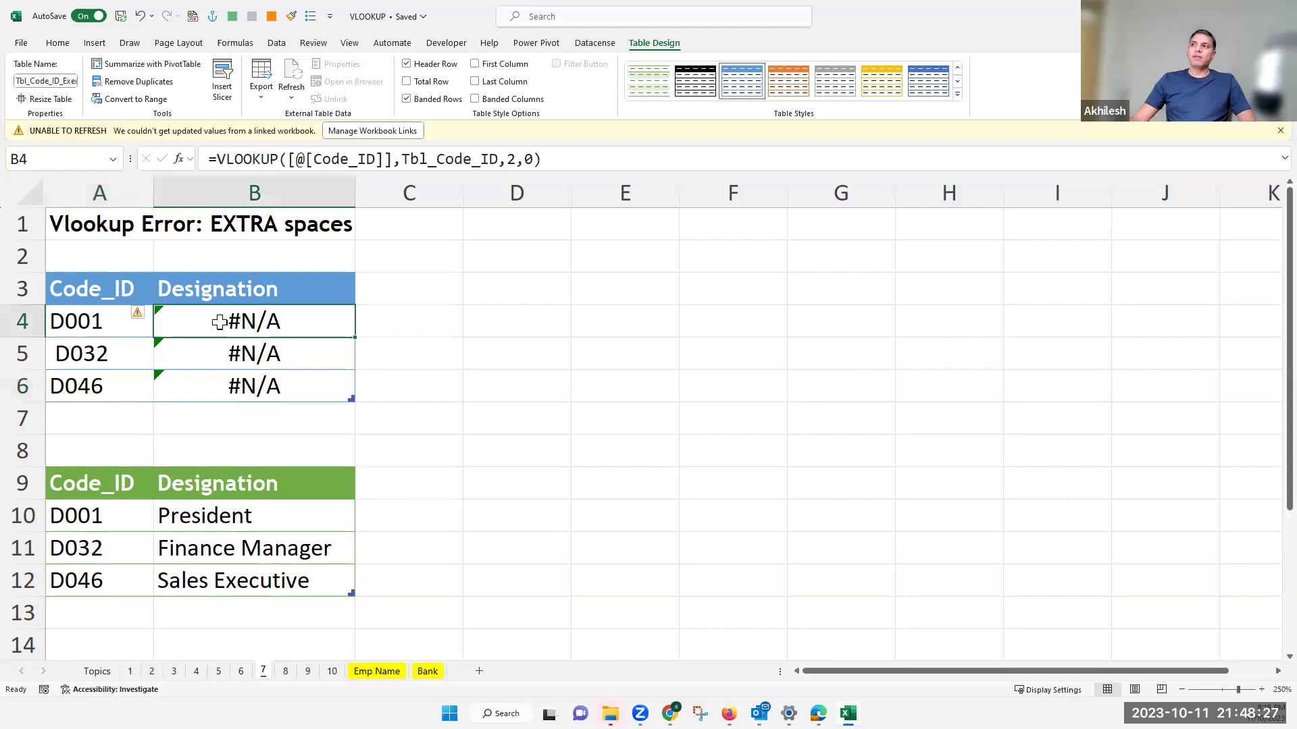
{"action": "double_click", "coordinate": [283, 319]}
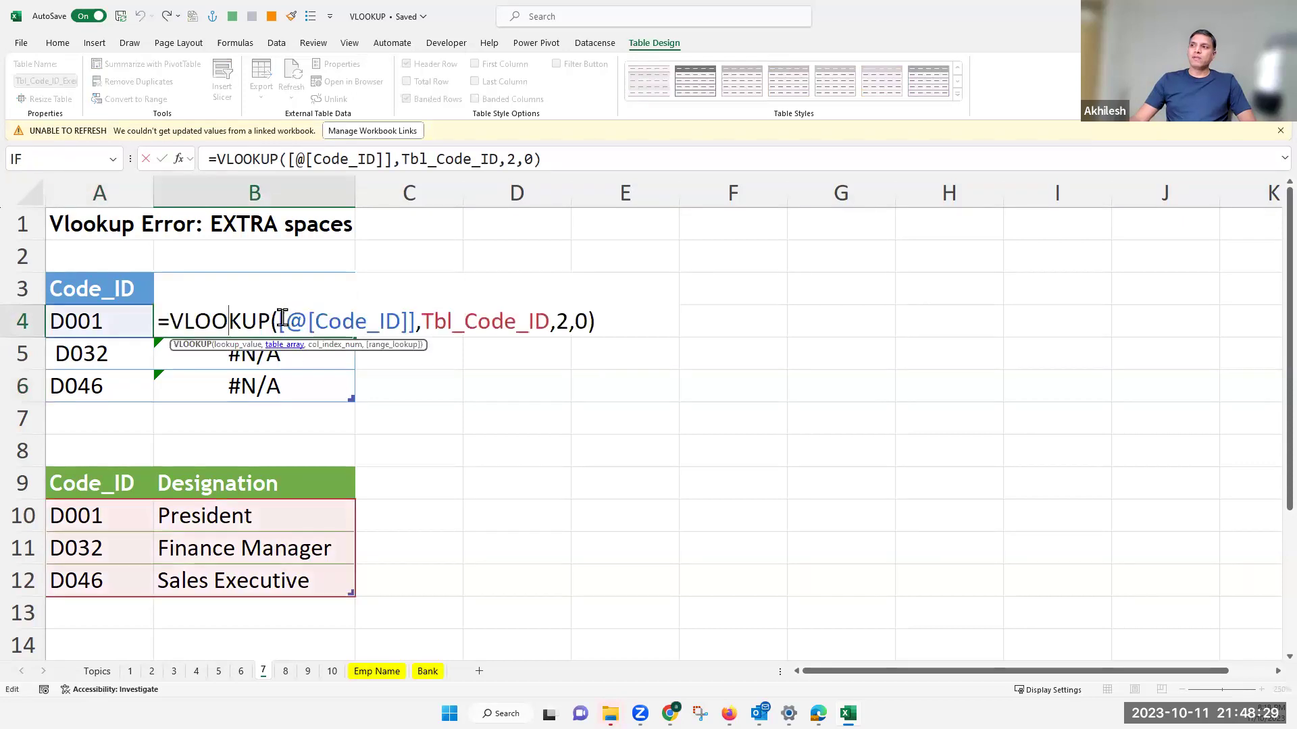
{"action": "double_click", "coordinate": [405, 323]}
{"action": "left_click_drag", "start_coordinate": [415, 327], "coordinate": [414, 334]}
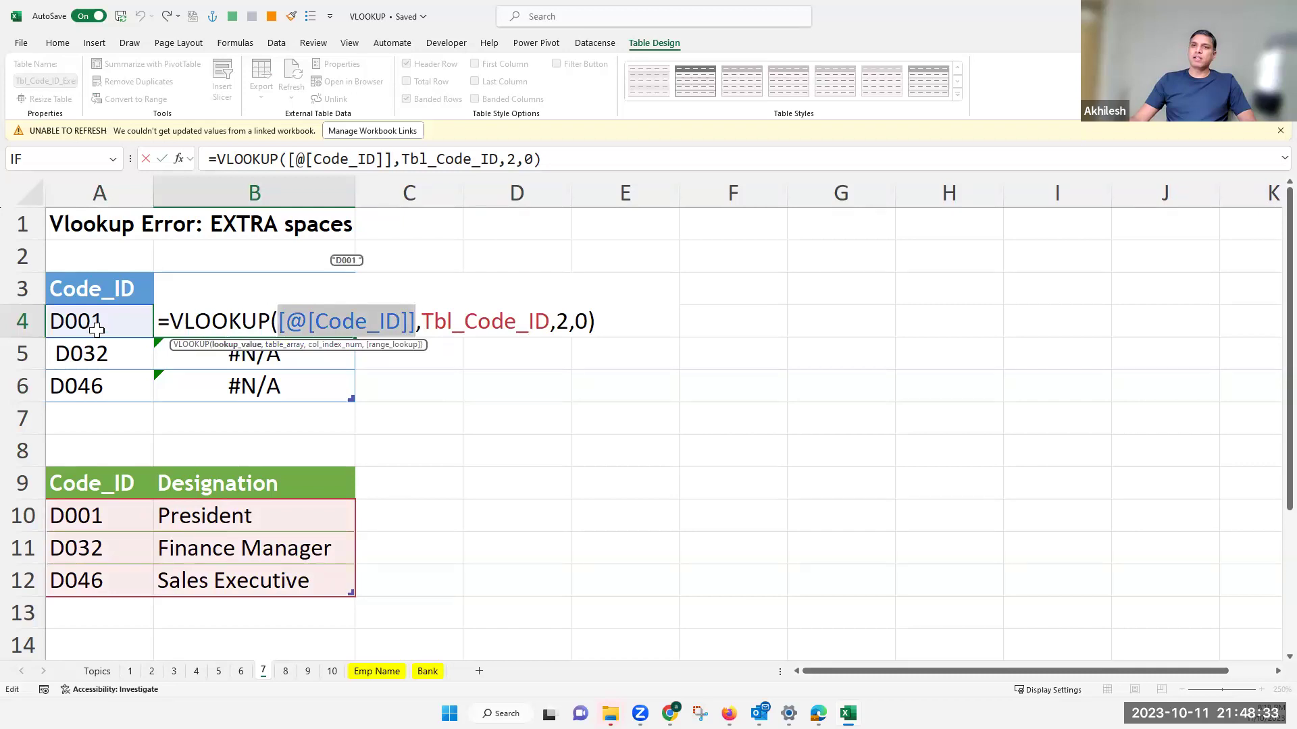
{"action": "left_click", "coordinate": [278, 318]}
{"action": "type", "text": "trim"}
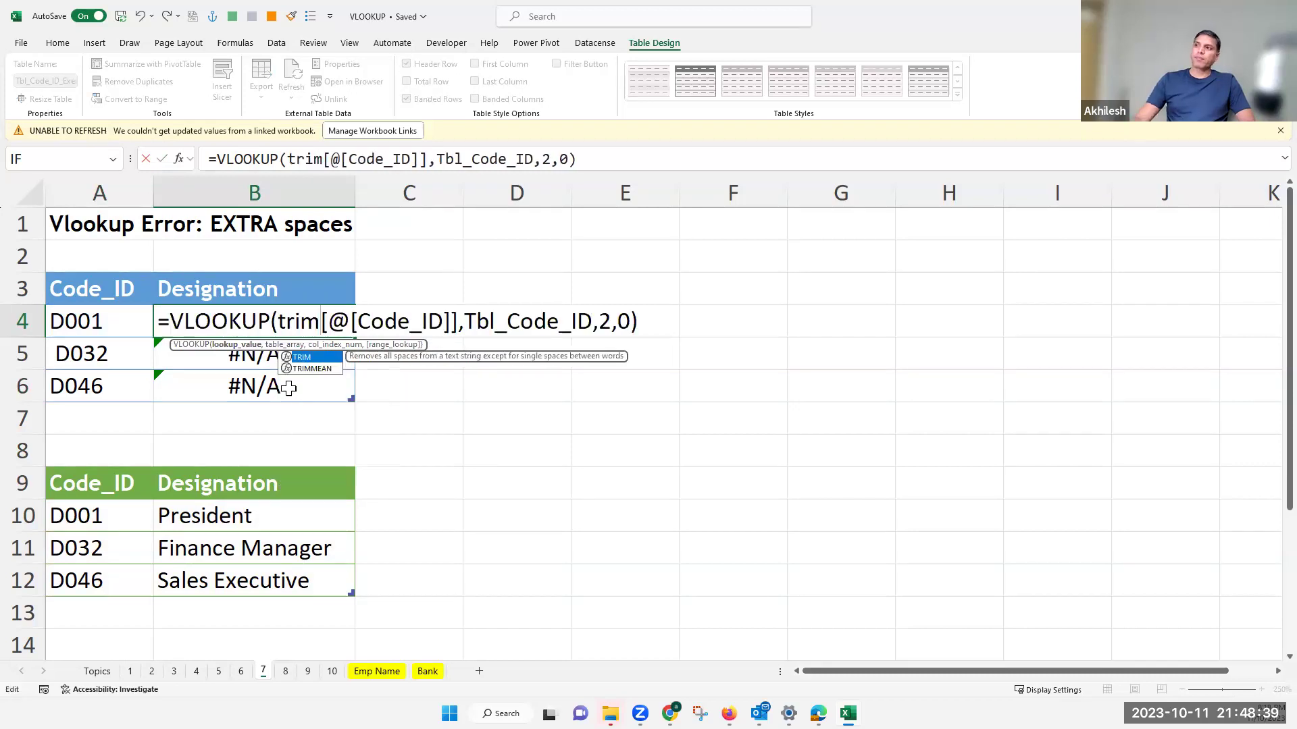
{"action": "type", "text": "("}
{"action": "key", "text": "ctrl+Right"}
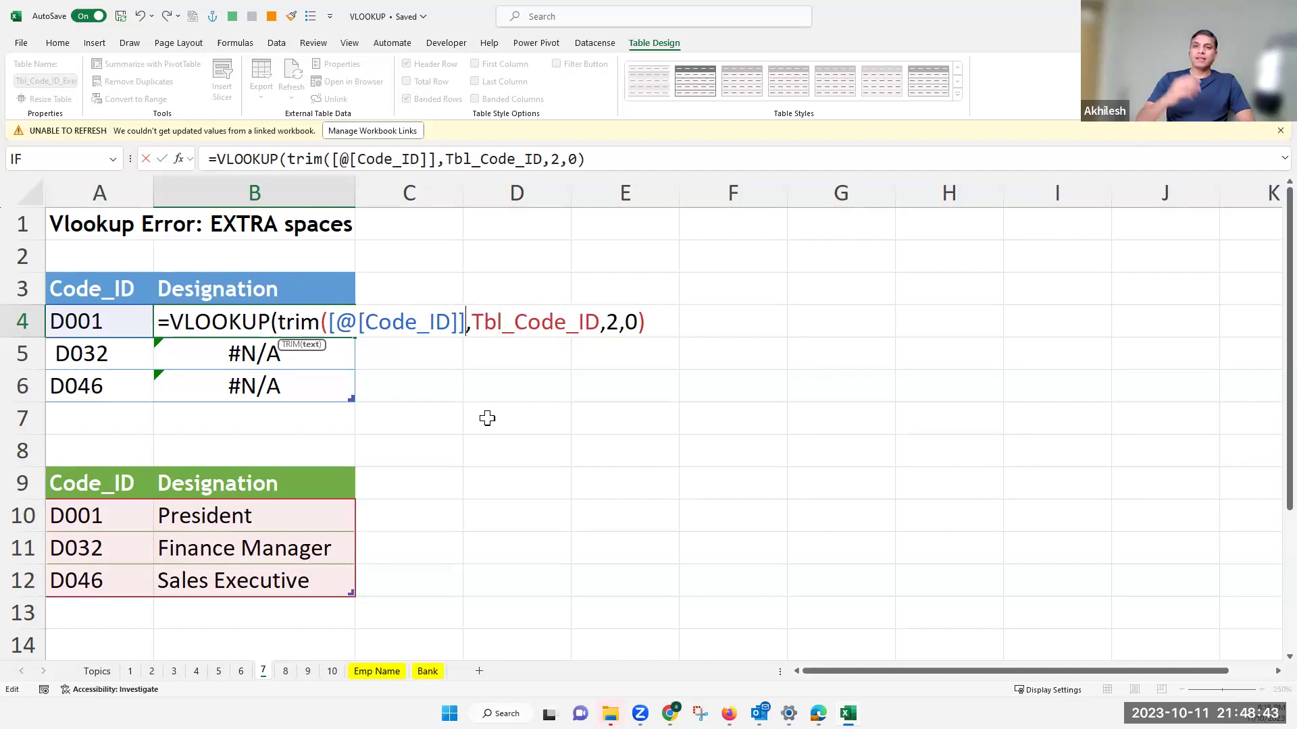
{"action": "type", "text": ")"}
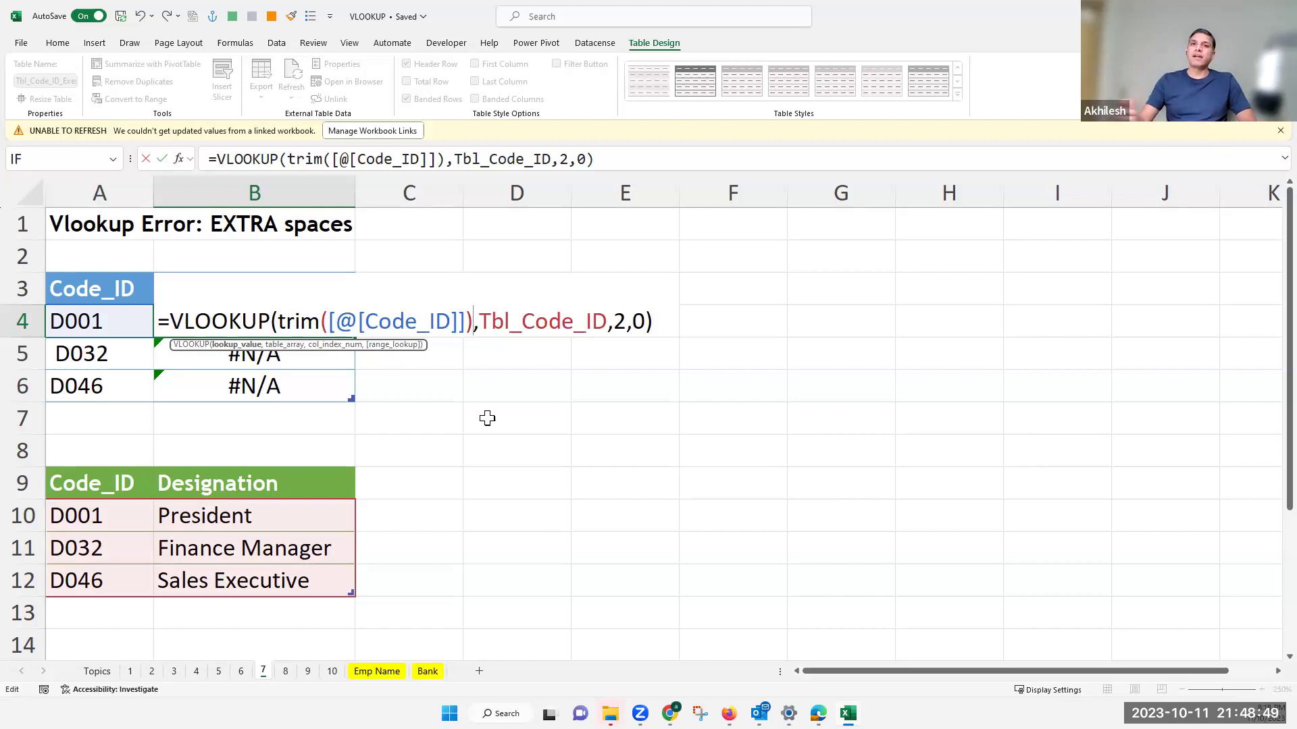
{"action": "key", "text": "Return"}
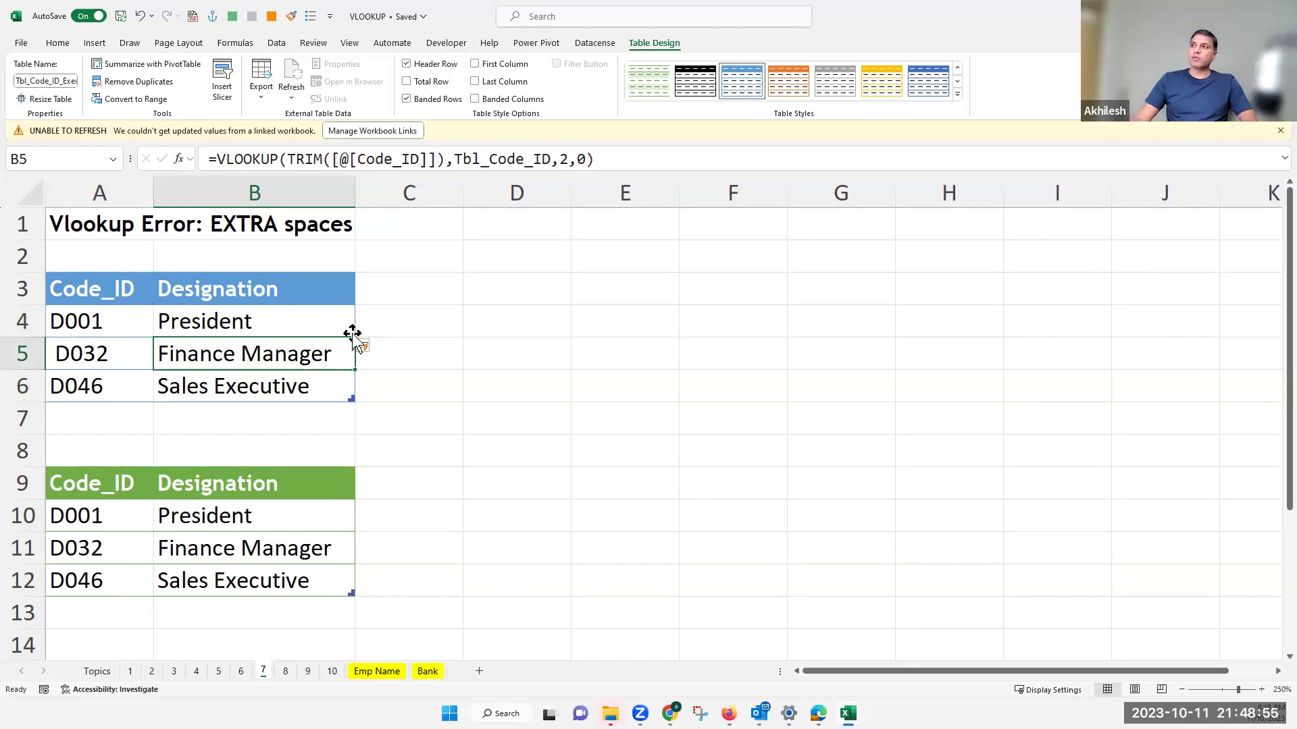
Step: Review the TRIM lookup value and the Tbl_Code_ID table array inside the B4 VLOOKUP formula
{"action": "key", "text": "Up"}
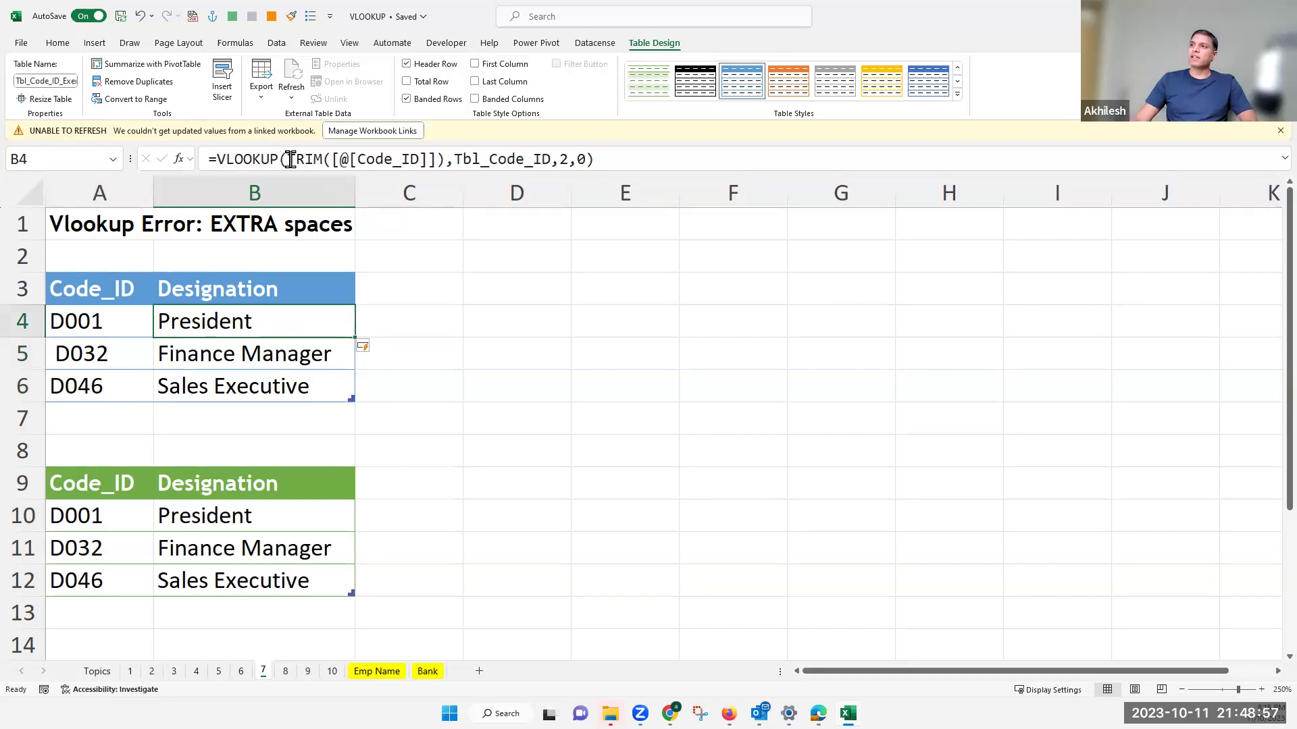
{"action": "left_click_drag", "start_coordinate": [287, 159], "coordinate": [444, 159]}
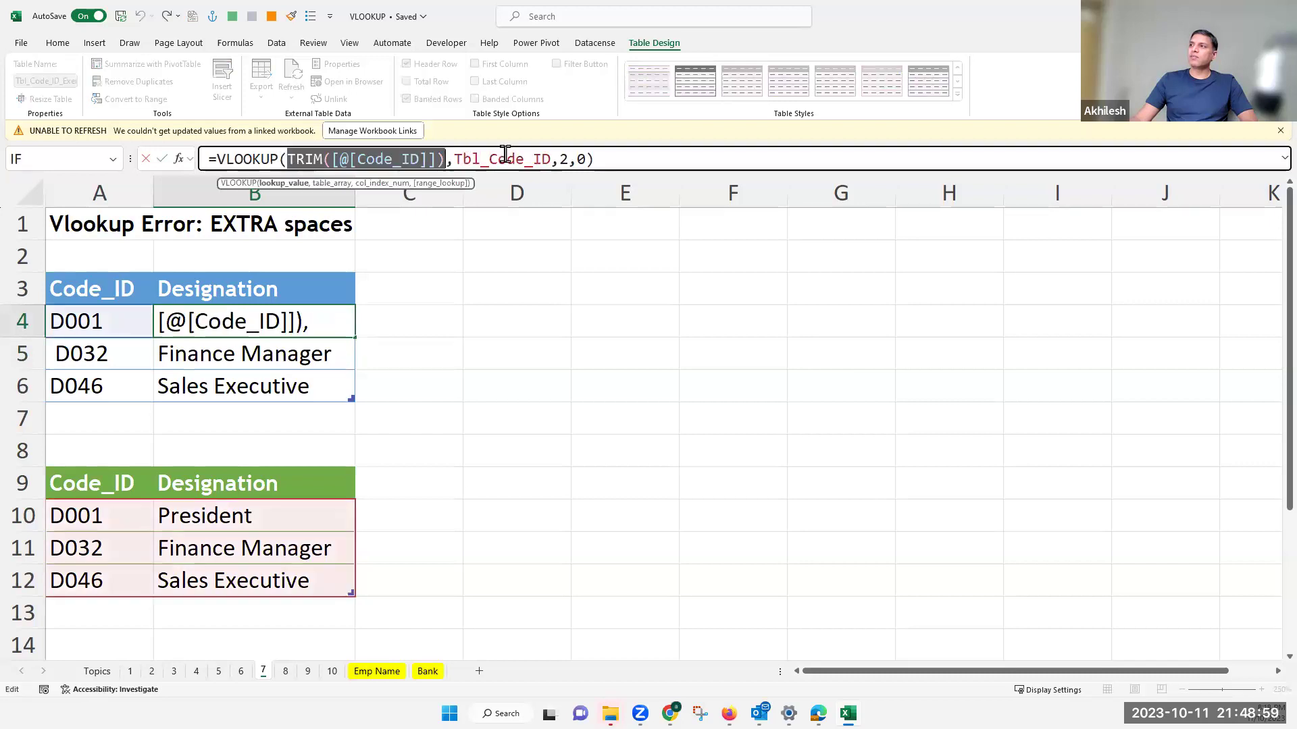
{"action": "double_click", "coordinate": [461, 160]}
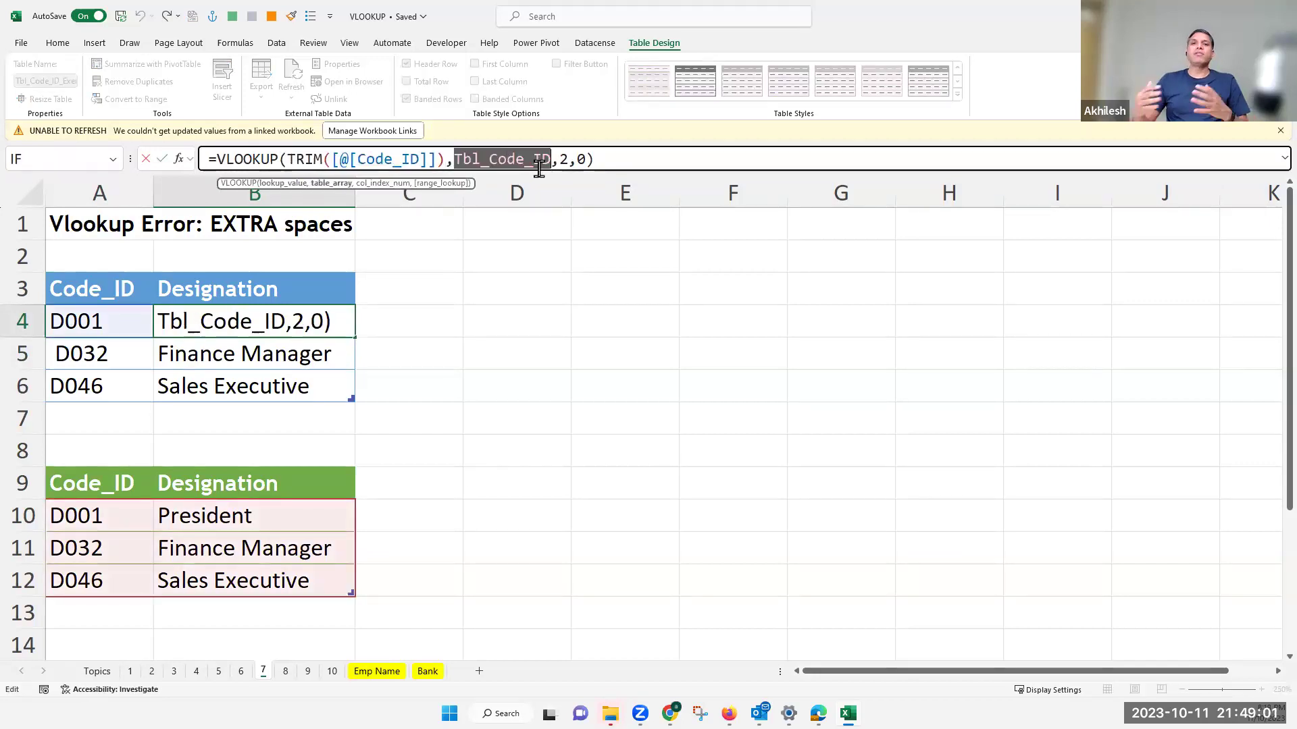
{"action": "mouse_move", "coordinate": [538, 169]}
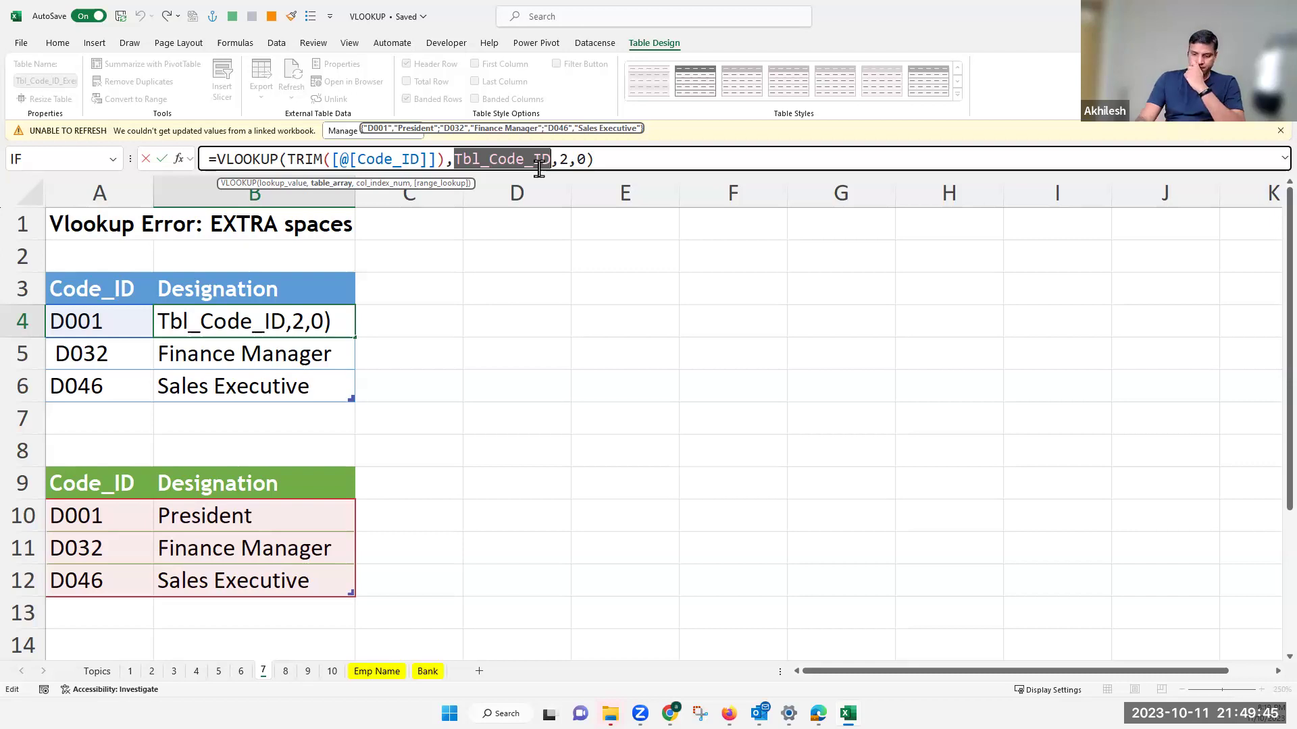
{"action": "key", "text": "Return"}
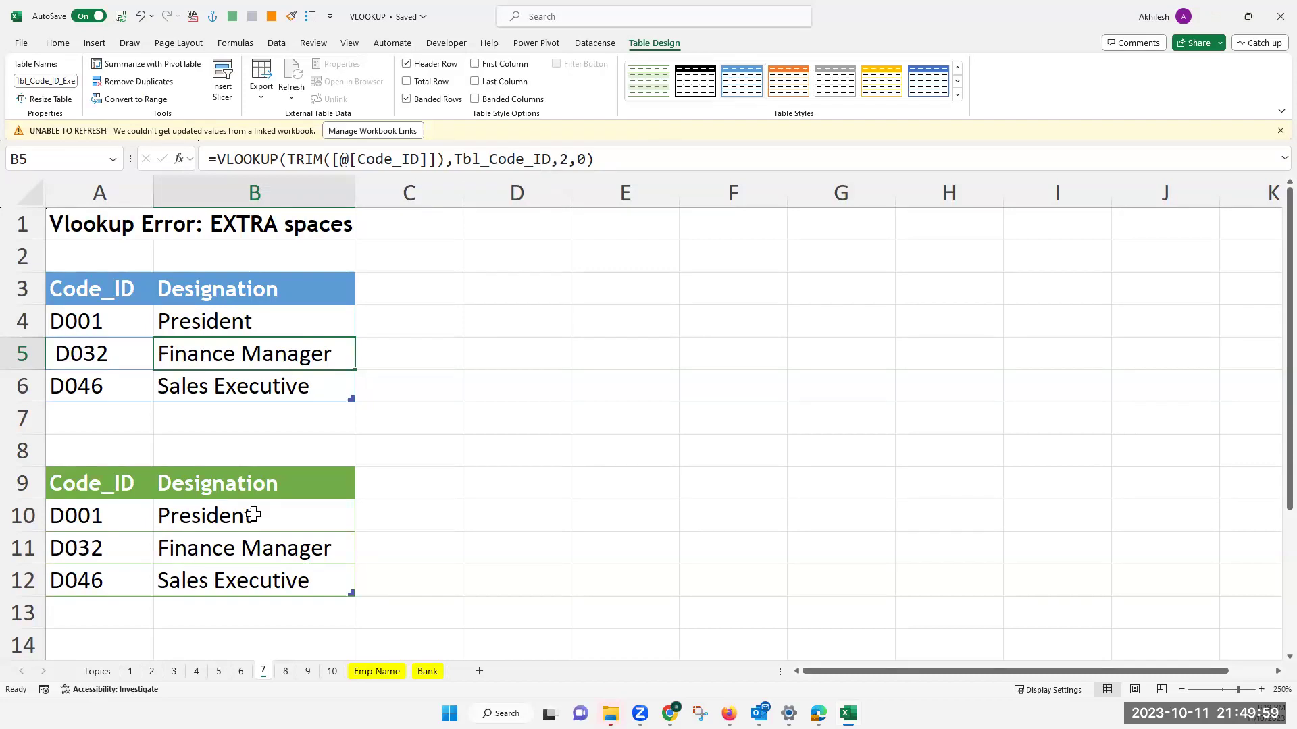
Step: Check the green lookup table's name and the range A9:B12 it covers
{"action": "left_click", "coordinate": [201, 514]}
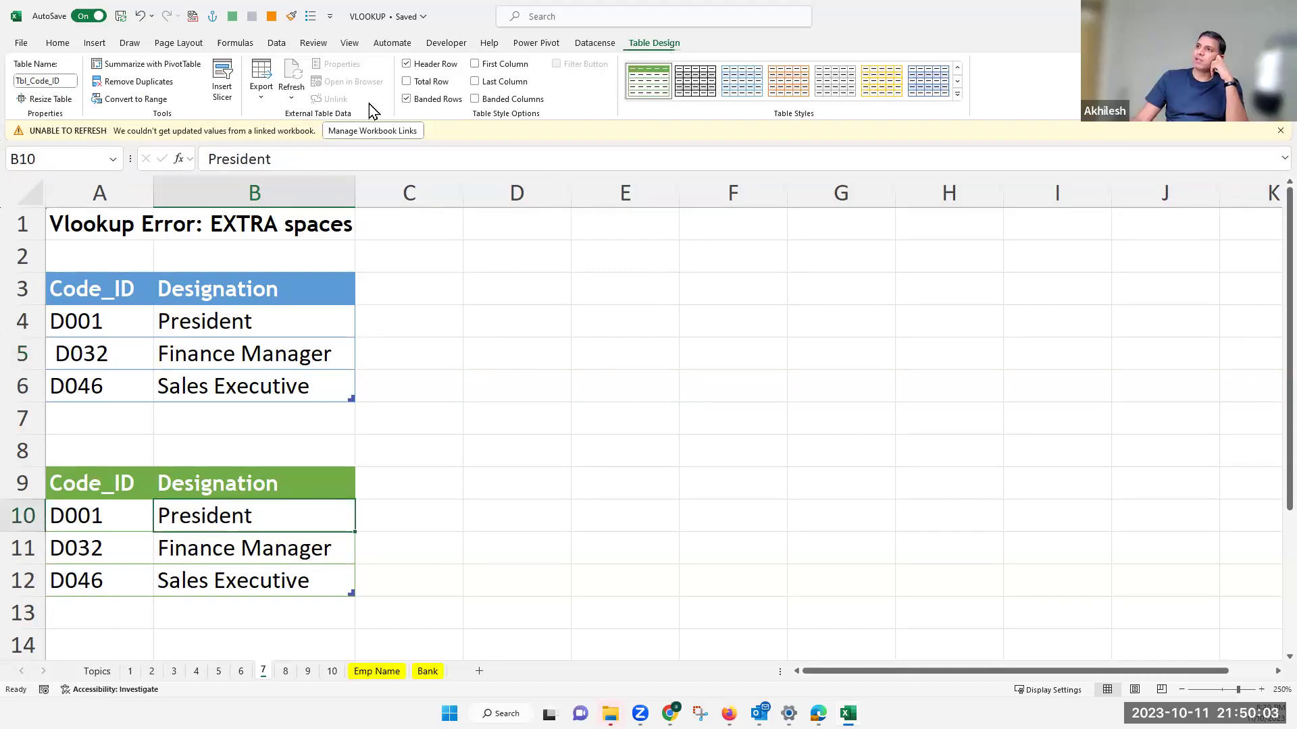
{"action": "left_click", "coordinate": [54, 81]}
{"action": "left_click_drag", "start_coordinate": [116, 489], "coordinate": [251, 574]}
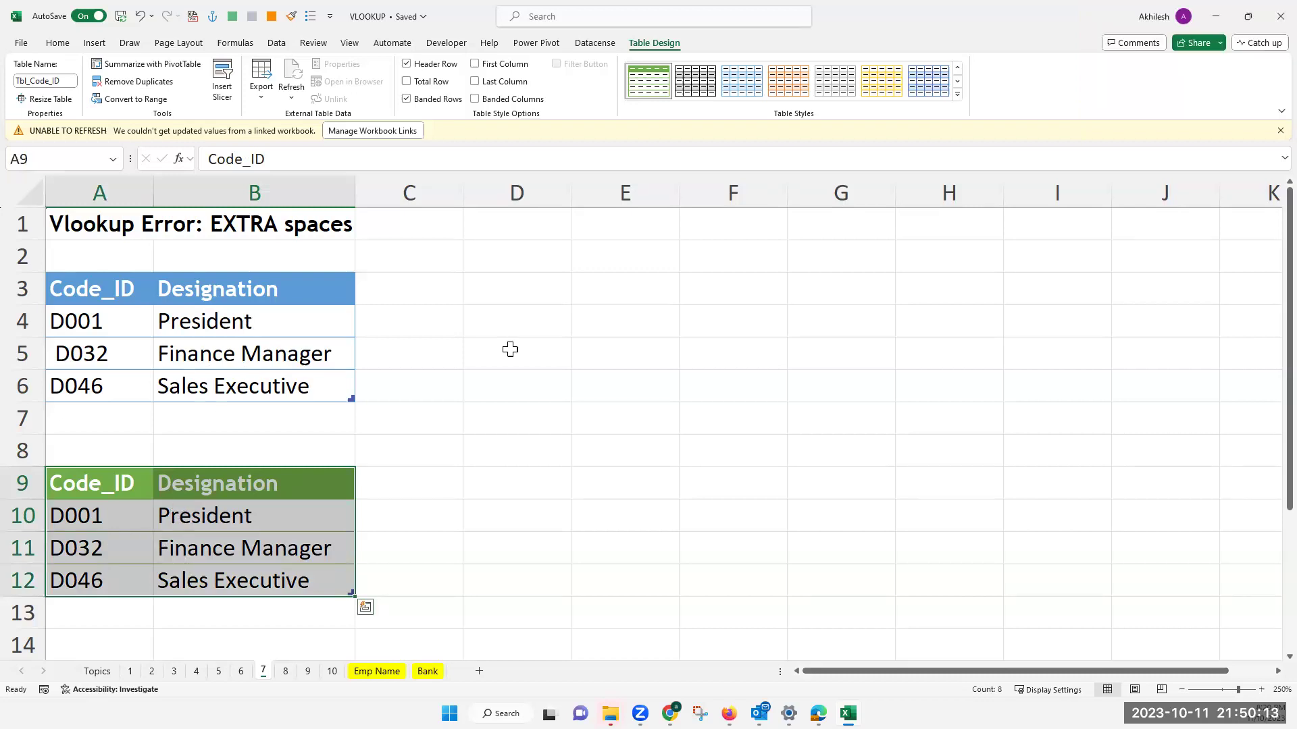
{"action": "left_click", "coordinate": [611, 284]}
{"action": "type", "text": "=vl"}
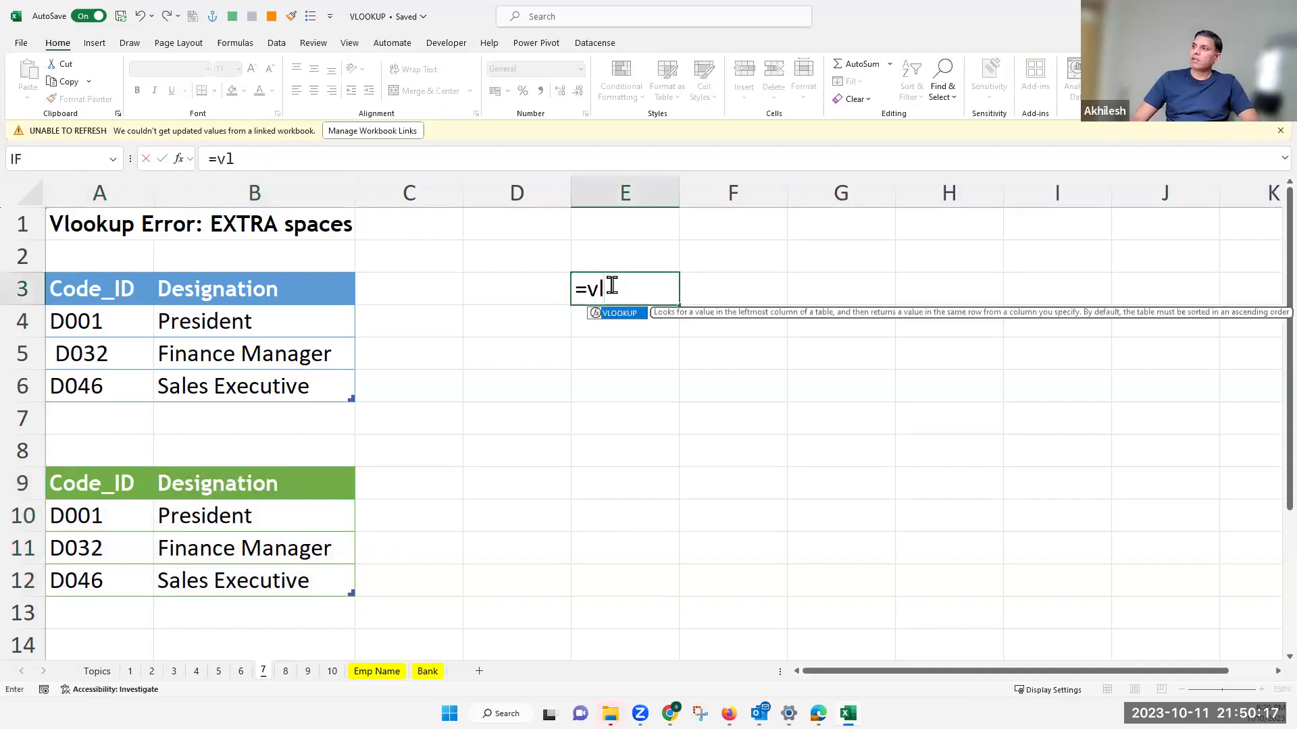
{"action": "key", "text": "Tab"}
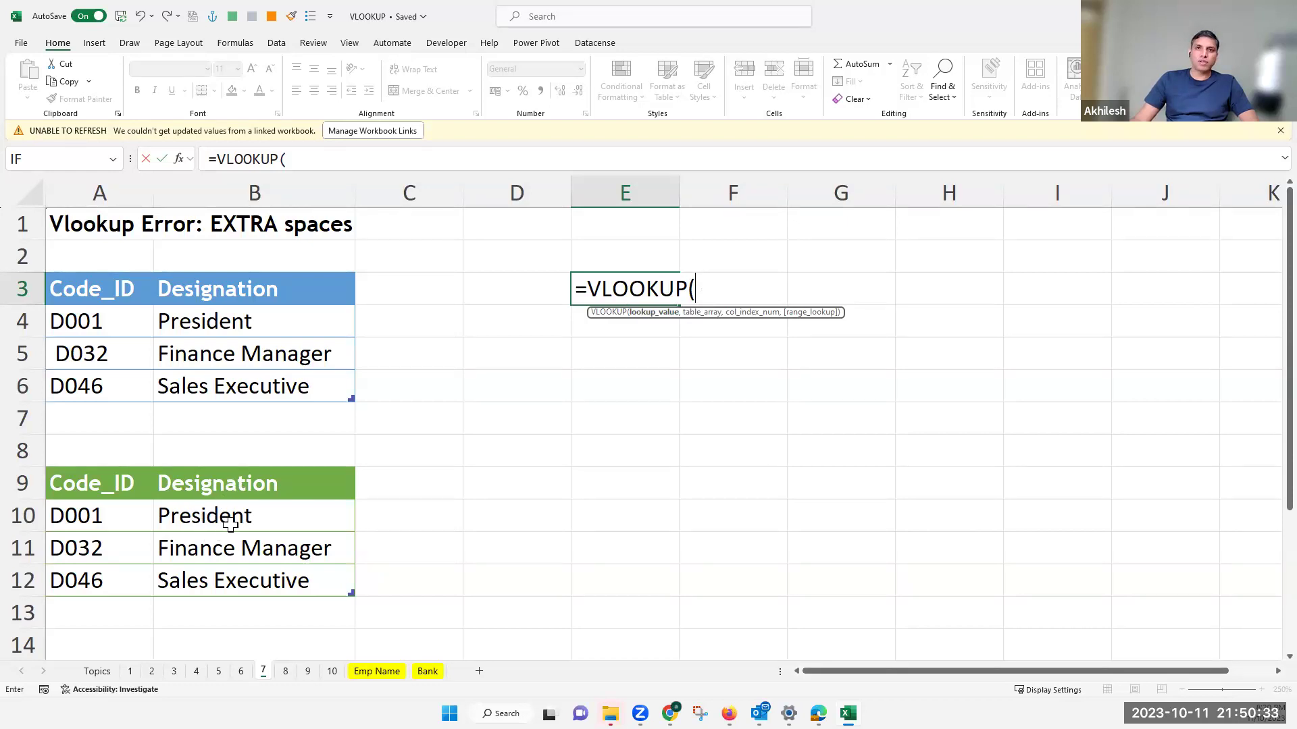
{"action": "key", "text": "Escape"}
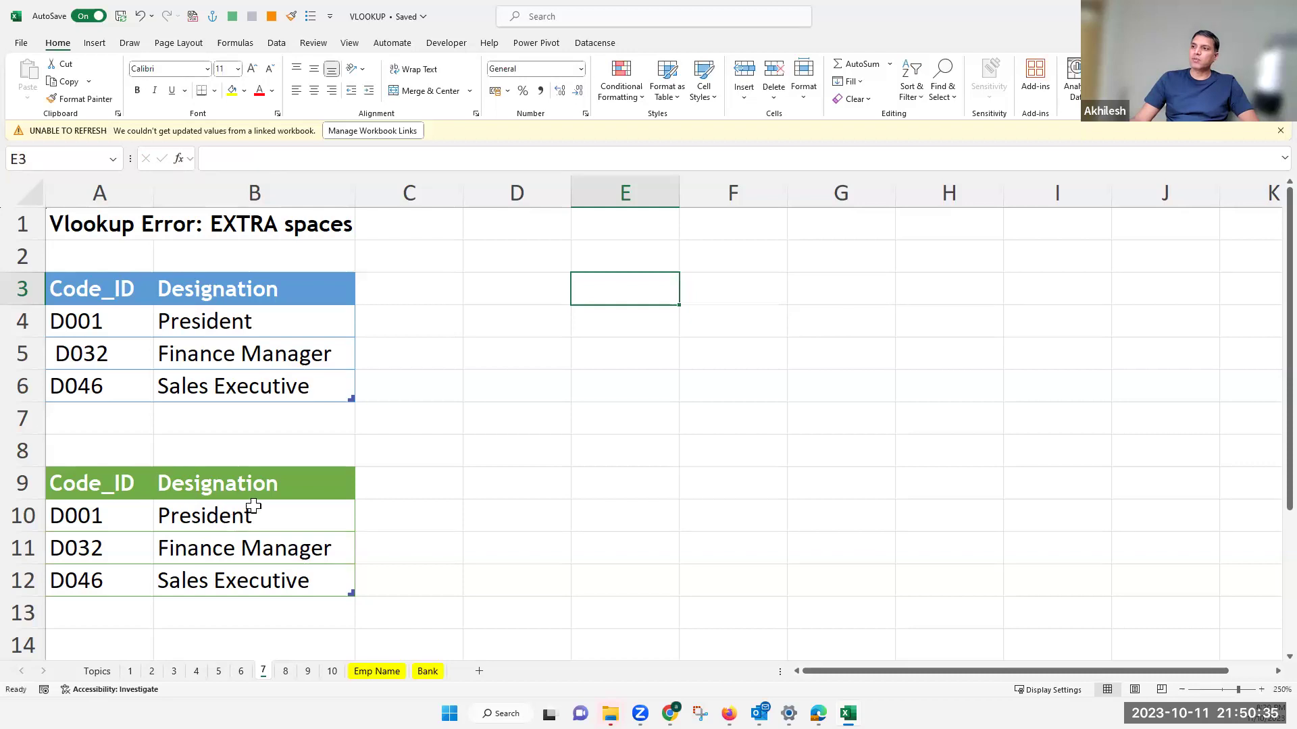
Step: Highlight the green table's name in its table properties, and return to the lookup formula in B5
{"action": "left_click", "coordinate": [254, 508]}
{"action": "left_click", "coordinate": [650, 45]}
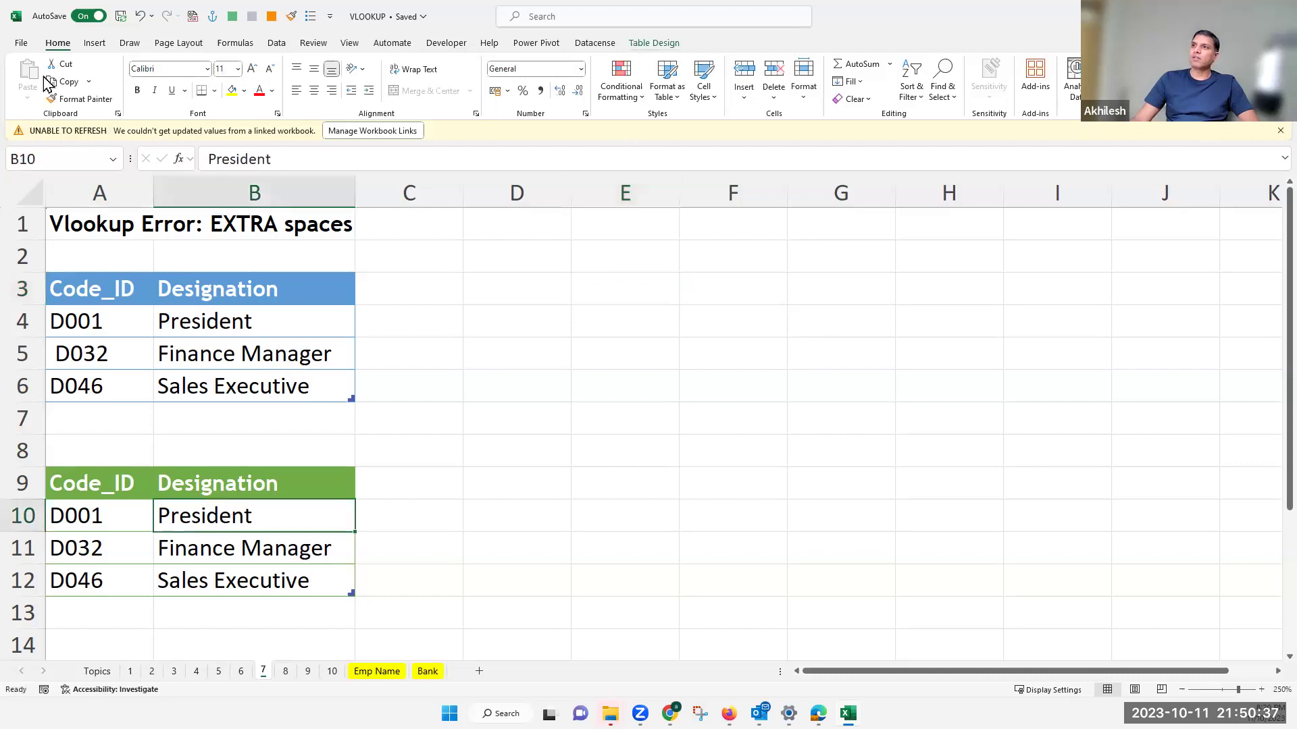
{"action": "left_click", "coordinate": [65, 81]}
{"action": "double_click", "coordinate": [68, 83]}
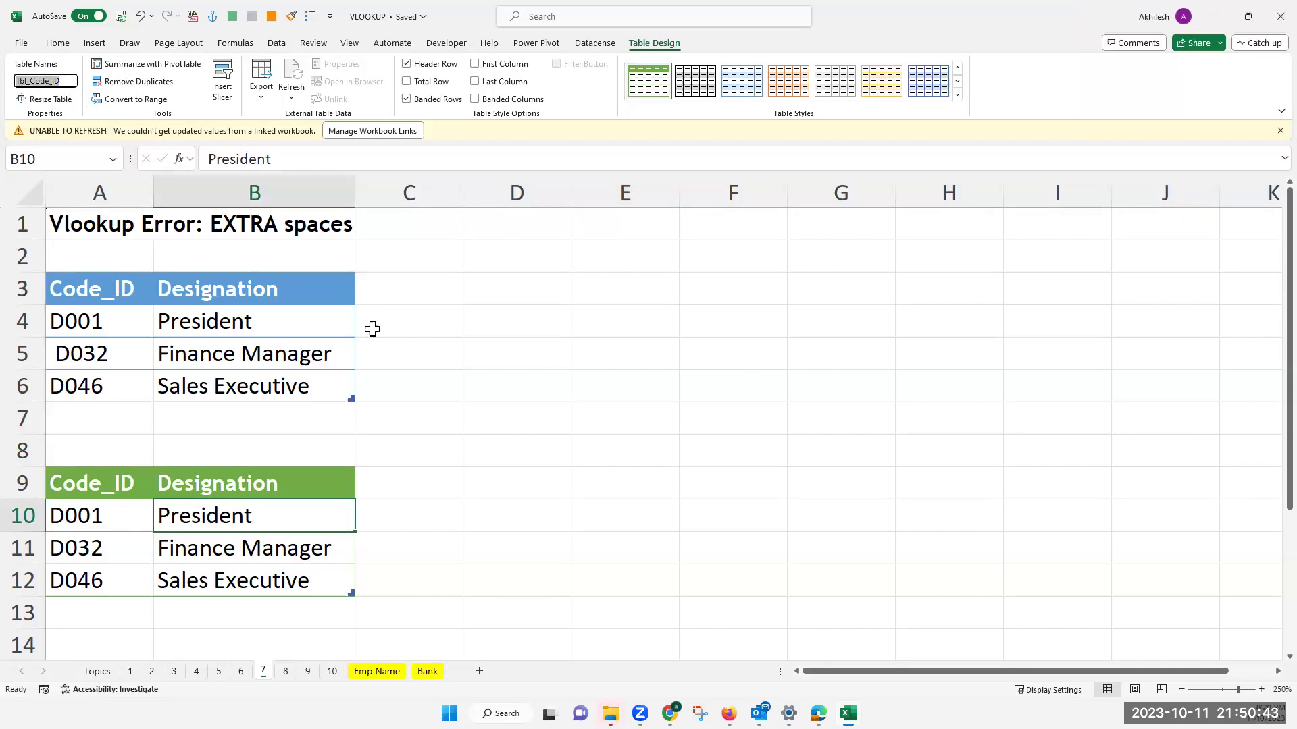
{"action": "key", "text": "Escape"}
{"action": "left_click", "coordinate": [329, 362]}
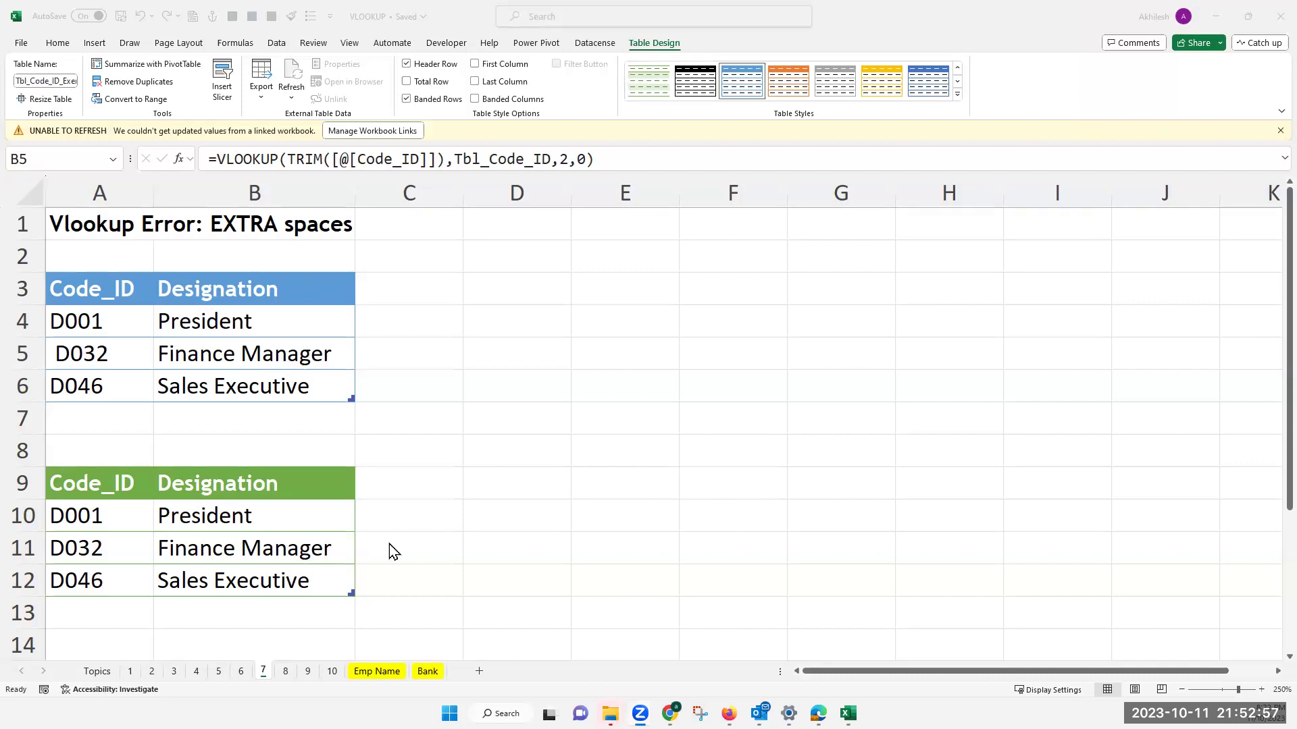
Step: Enter the sample code Rj46p519 in F3
{"action": "left_click", "coordinate": [708, 290]}
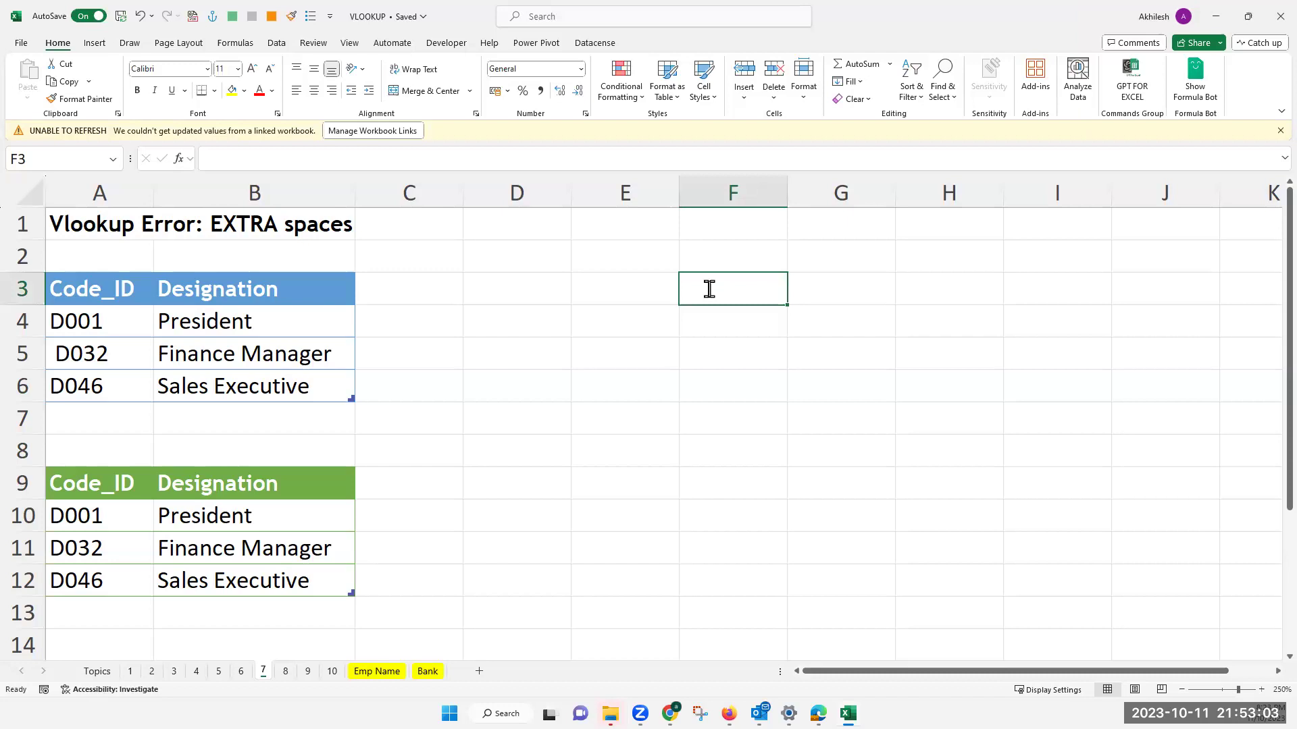
{"action": "type", "text": "Rj"}
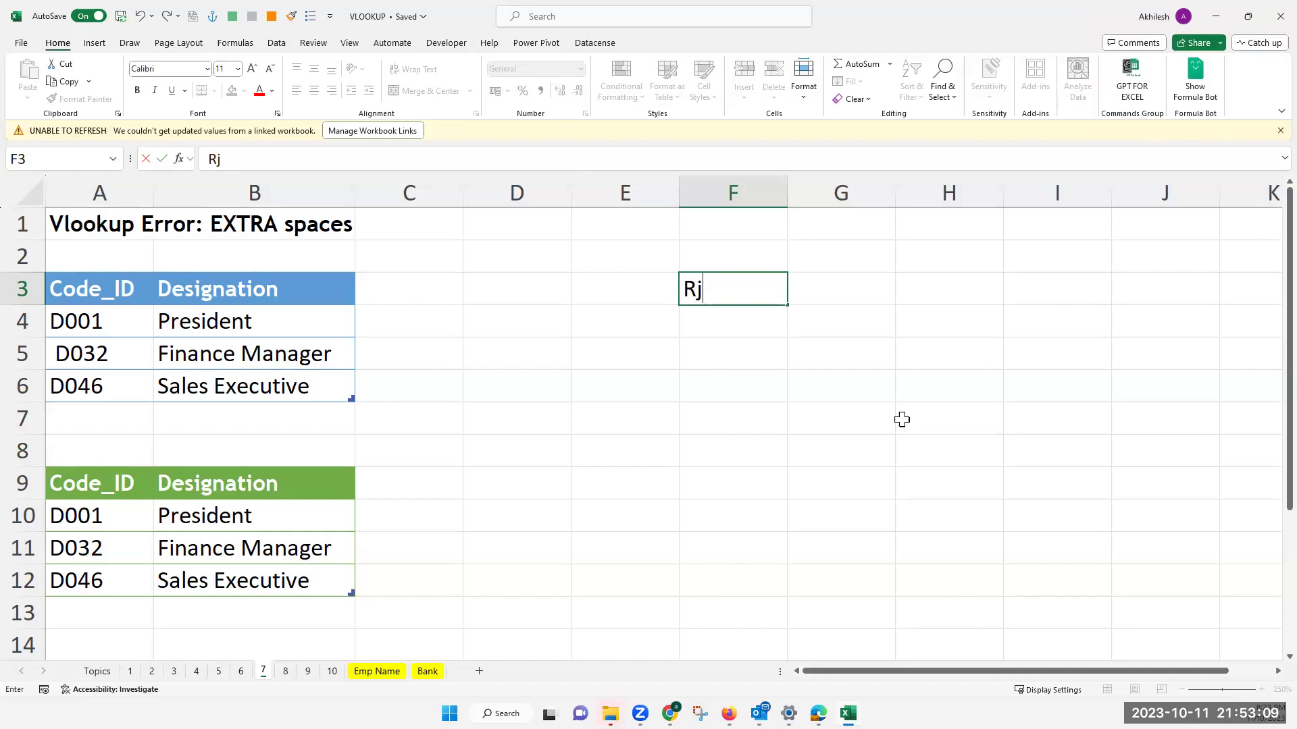
{"action": "type", "text": "46p519"}
{"action": "key", "text": "Return"}
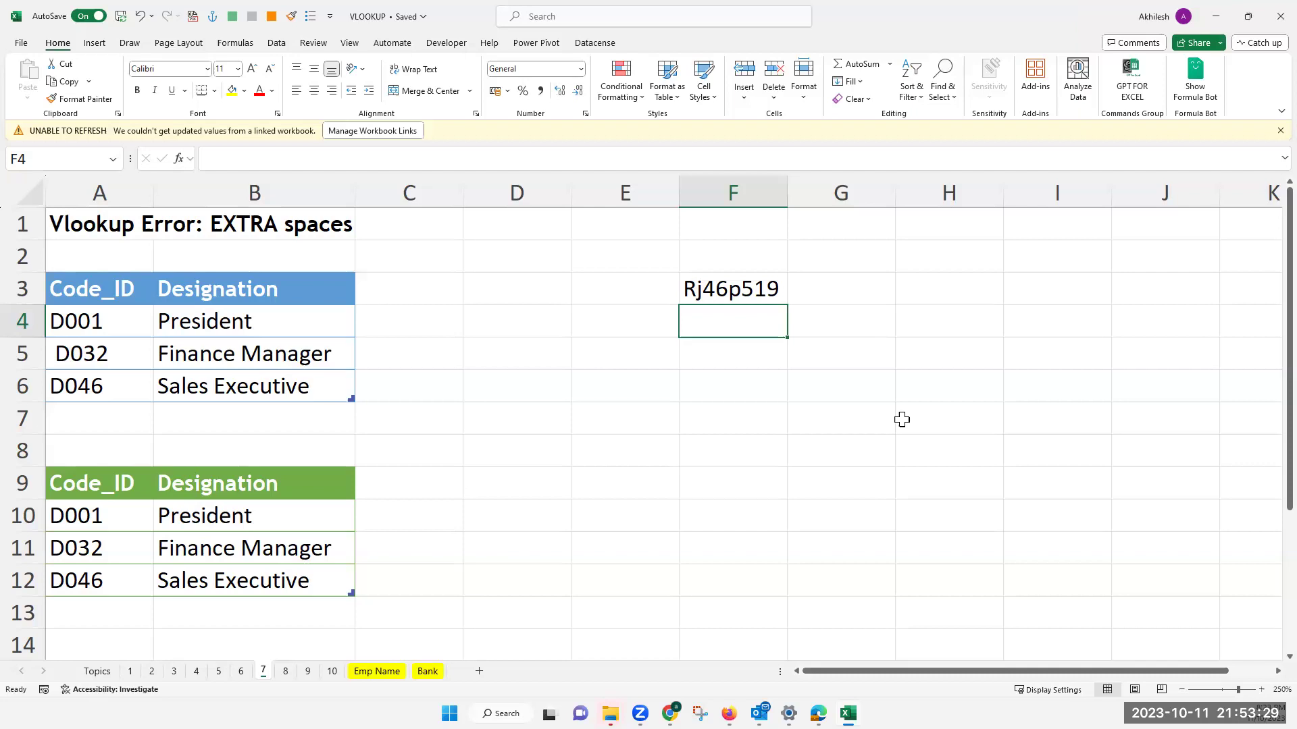
Step: Edit the F3 code to read "Rj 46p519" with a space after Rj, and widen column F slightly
{"action": "left_click", "coordinate": [815, 296]}
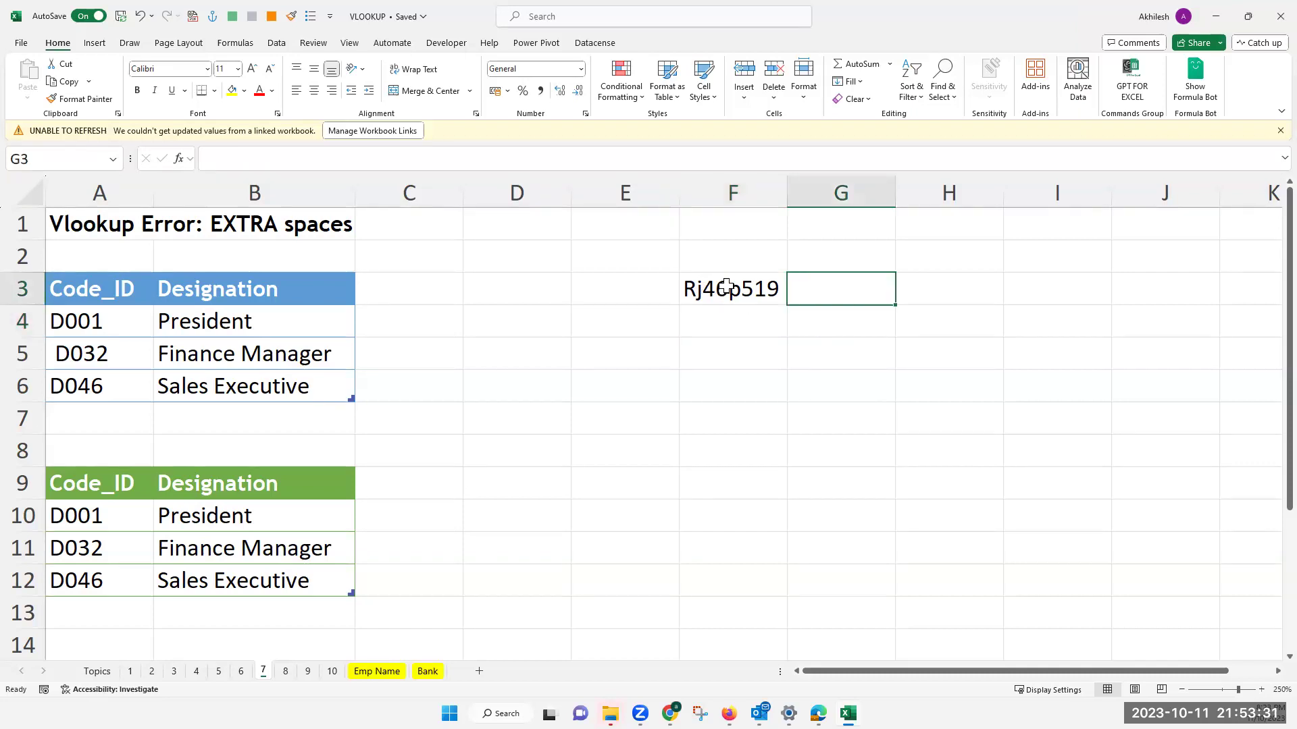
{"action": "left_click", "coordinate": [734, 305]}
{"action": "double_click", "coordinate": [724, 289]}
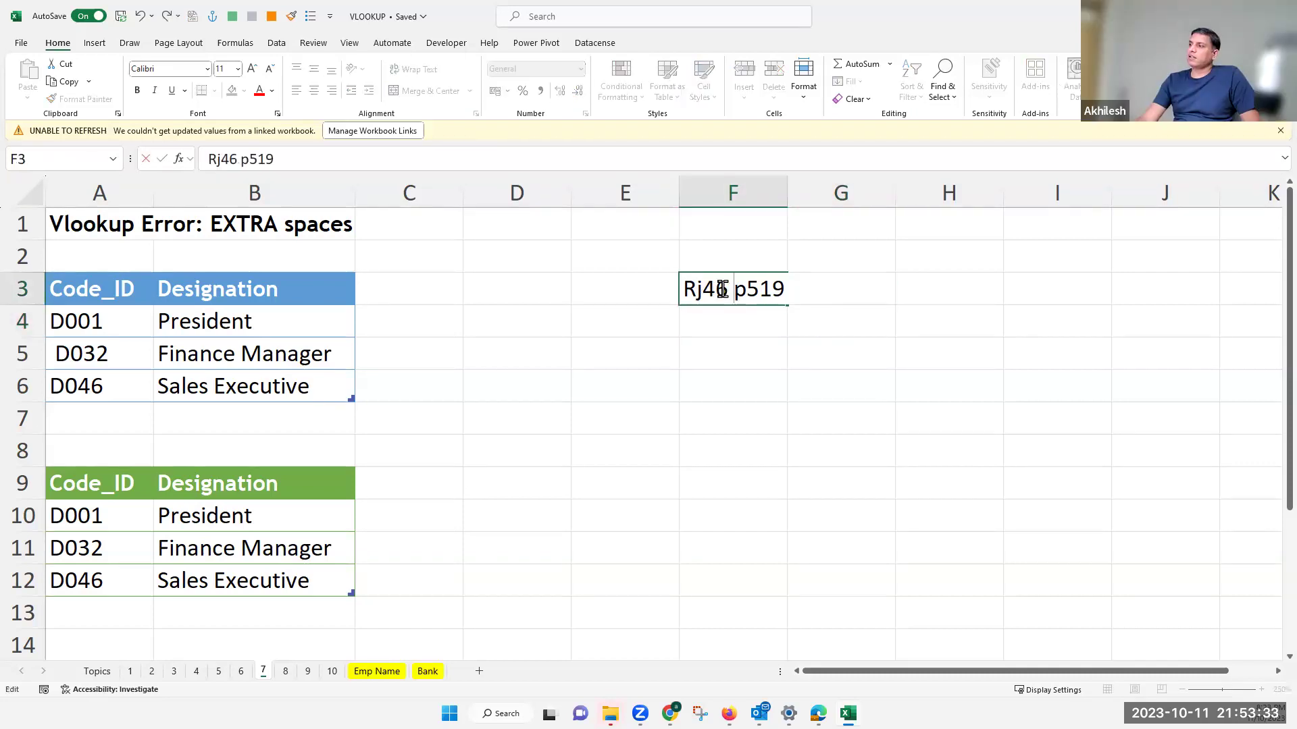
{"action": "key", "text": "BackSpace"}
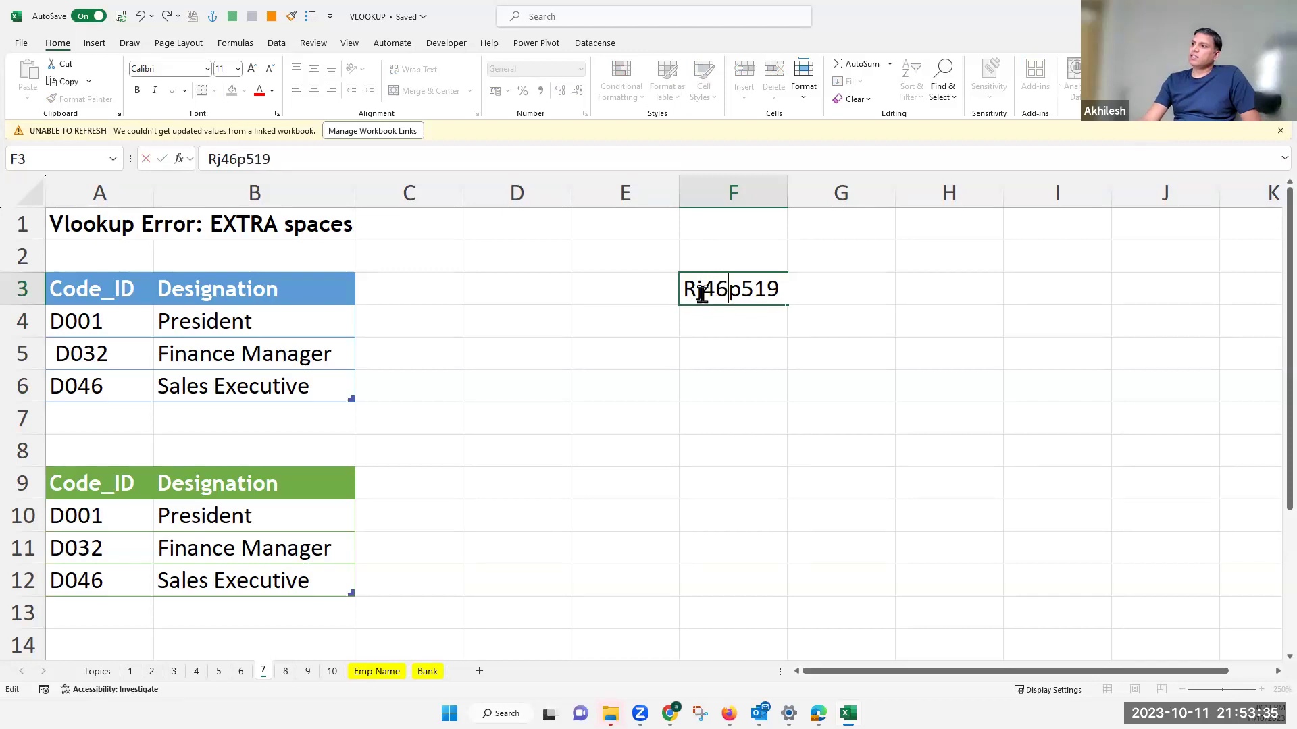
{"action": "key", "text": "Left"}
{"action": "key", "text": "Left"}
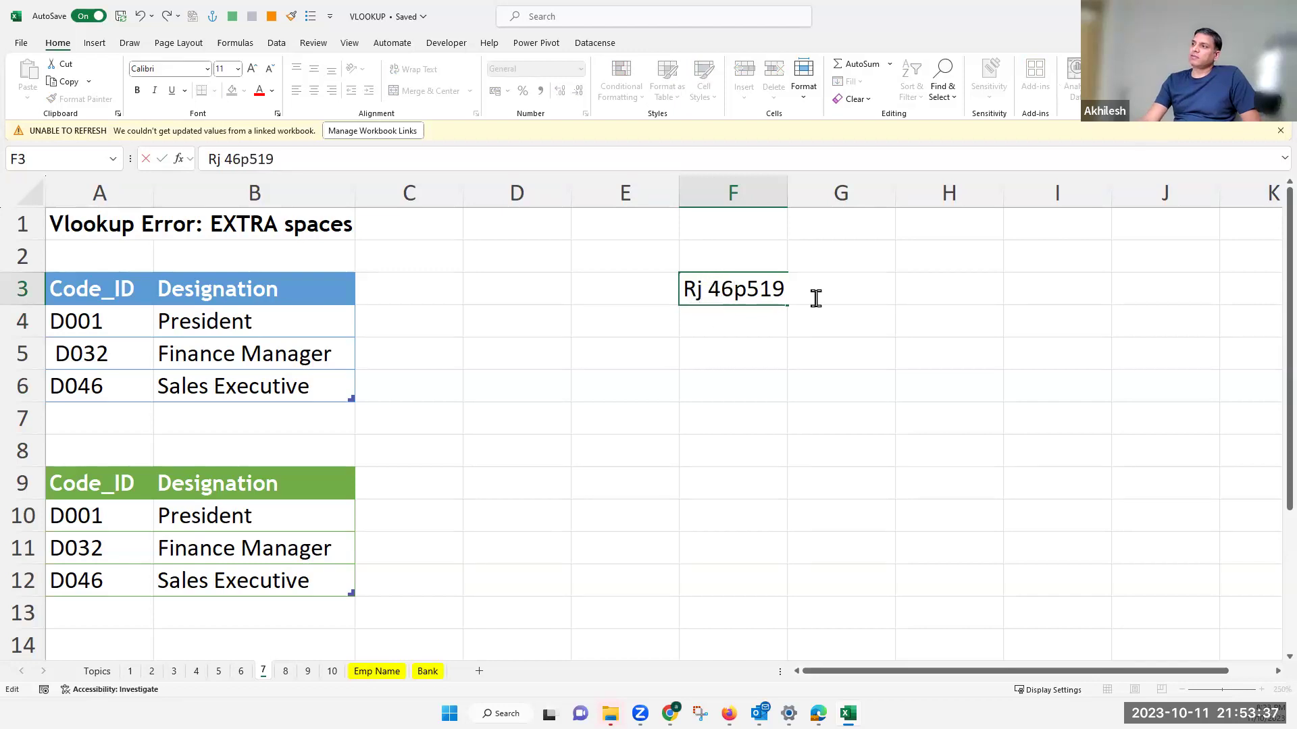
{"action": "key", "text": "Return"}
{"action": "left_click_drag", "start_coordinate": [787, 194], "coordinate": [820, 220]}
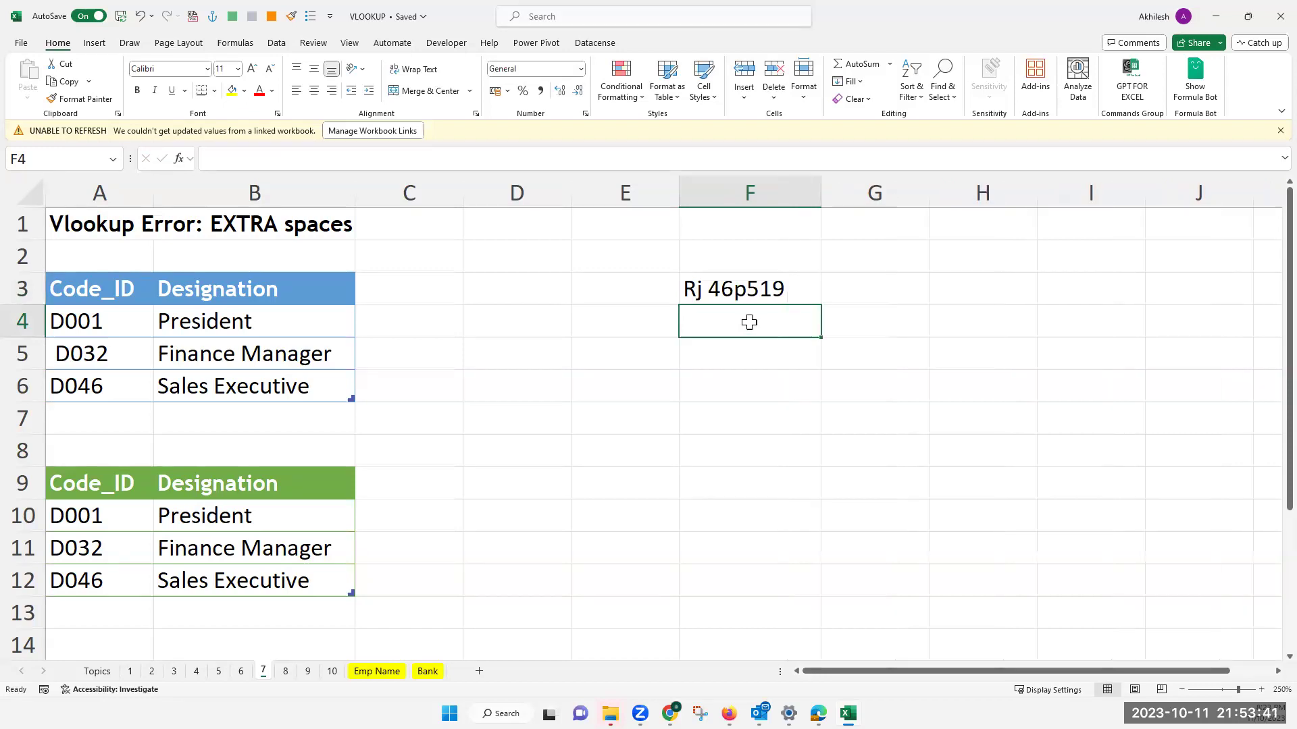
Step: Enter the sample code MH01M26 in F4, discarding the autocompleted text
{"action": "type", "text": "Rj"}
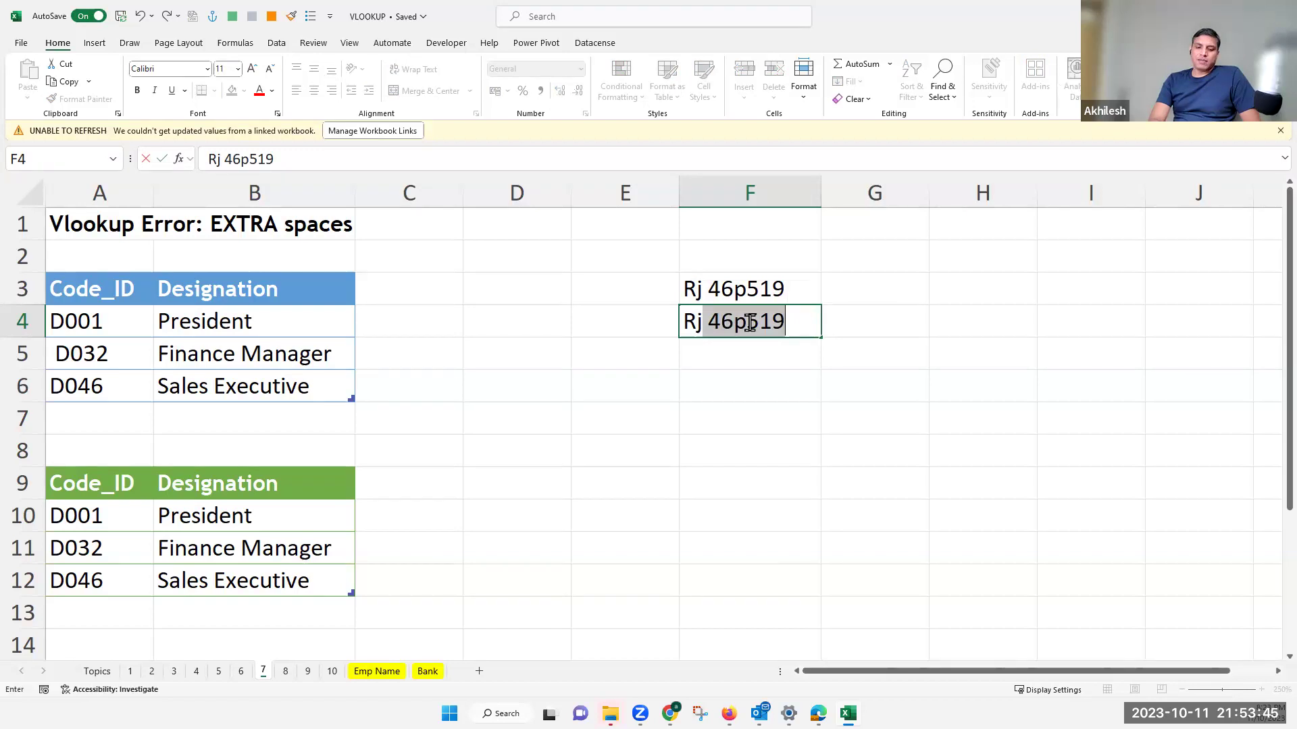
{"action": "key", "text": "BackSpace"}
{"action": "key", "text": "BackSpace"}
{"action": "key", "text": "BackSpace"}
{"action": "key", "text": "BackSpace"}
{"action": "type", "text": "MH"}
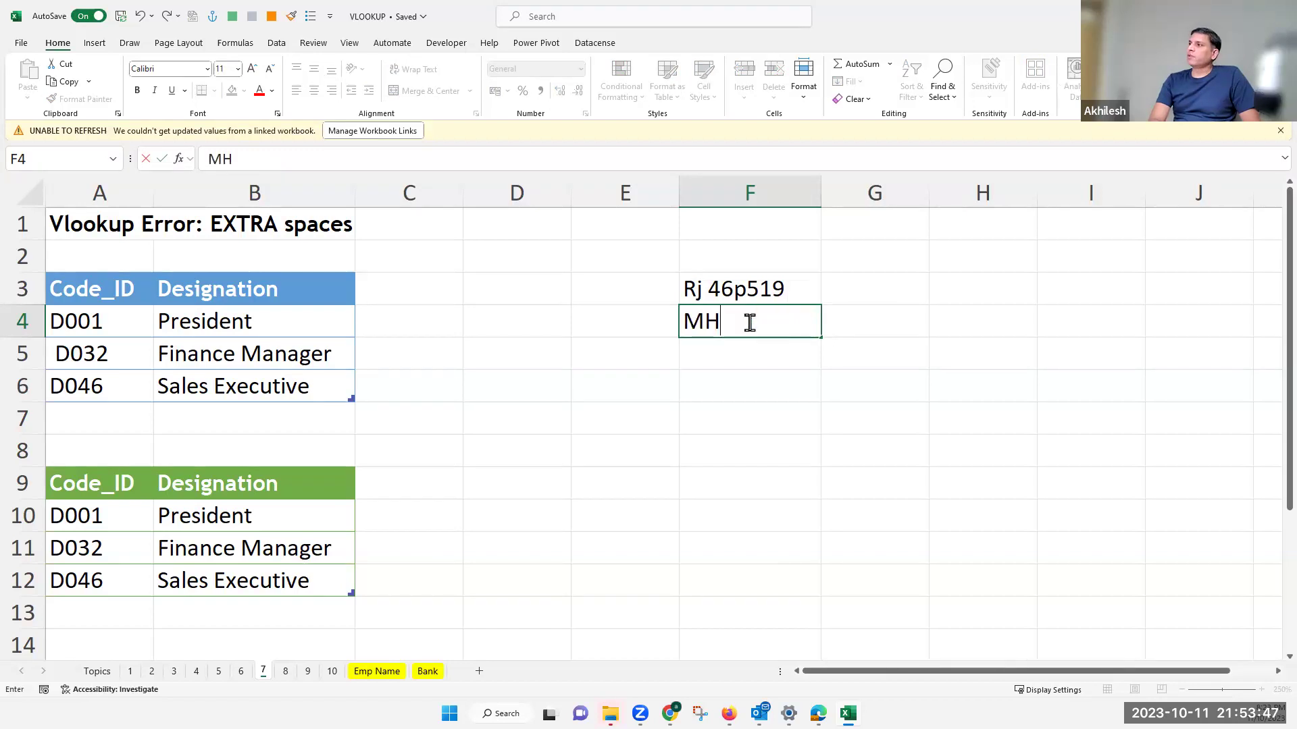
{"action": "type", "text": "01"}
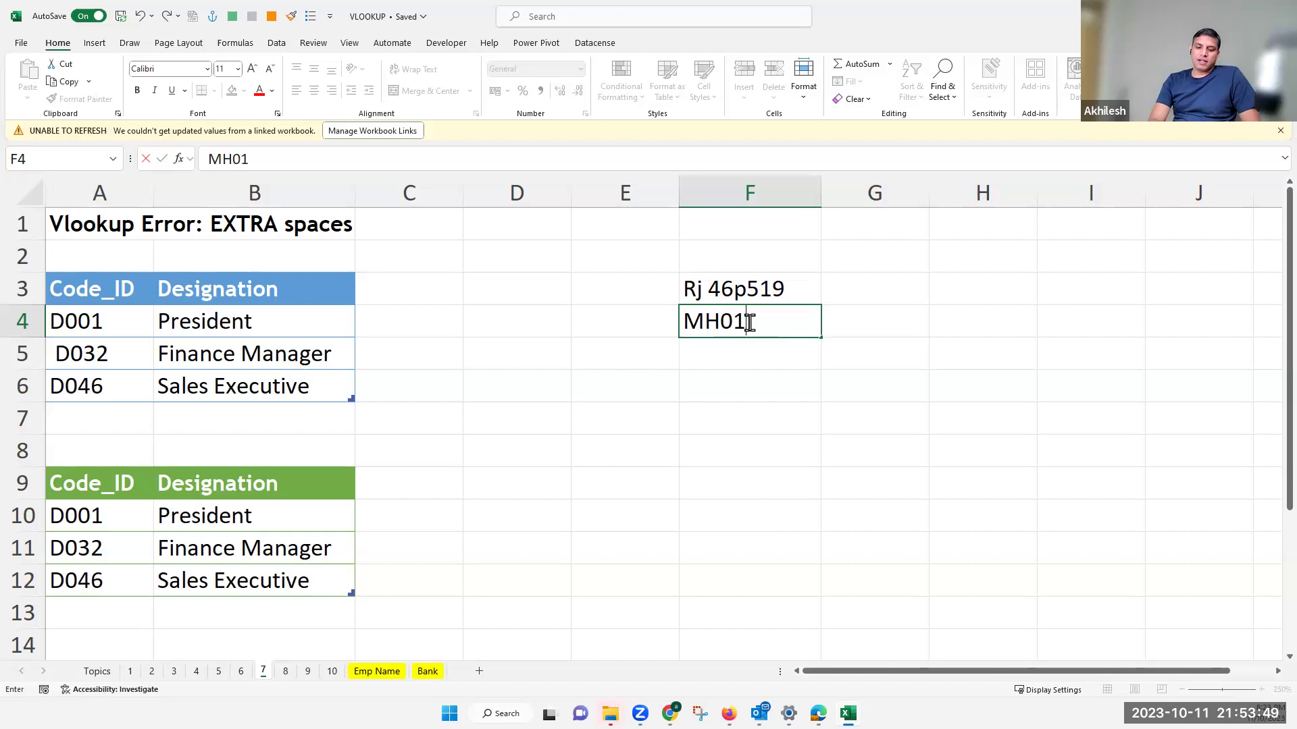
{"action": "type", "text": "M"}
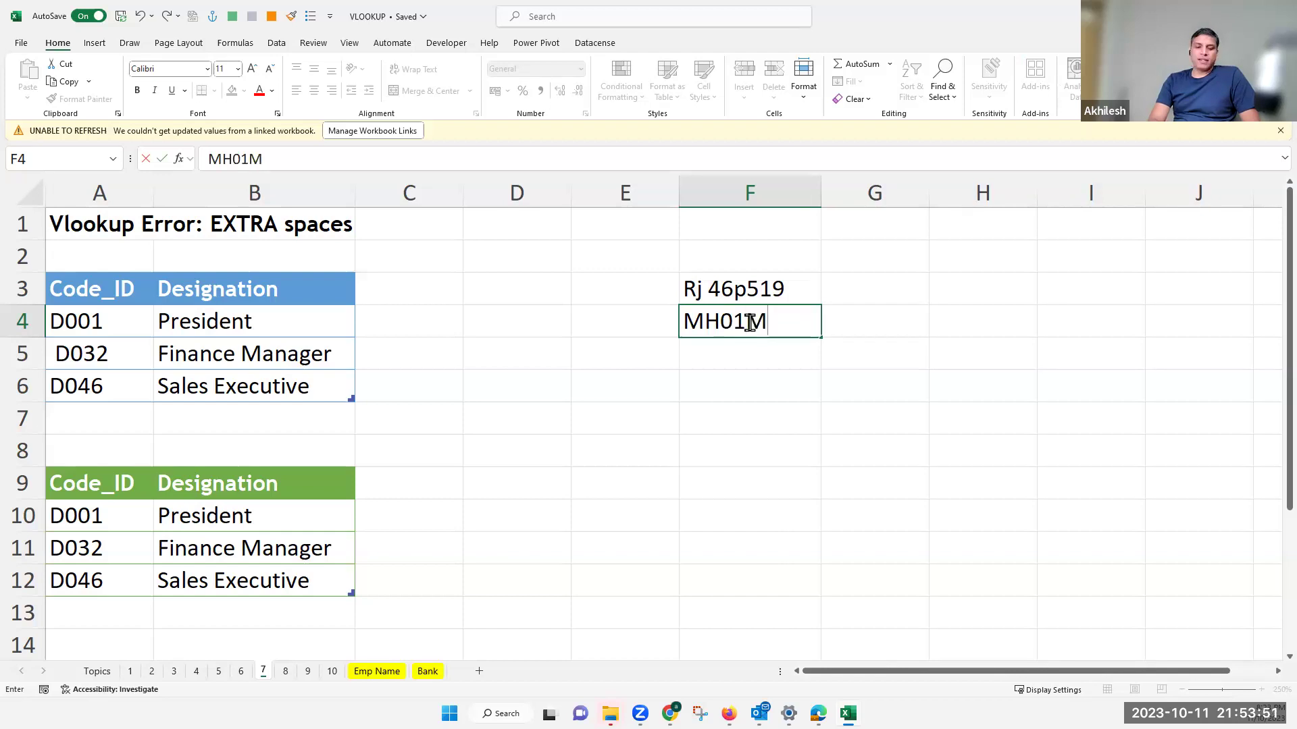
{"action": "type", "text": "26"}
{"action": "key", "text": "Return"}
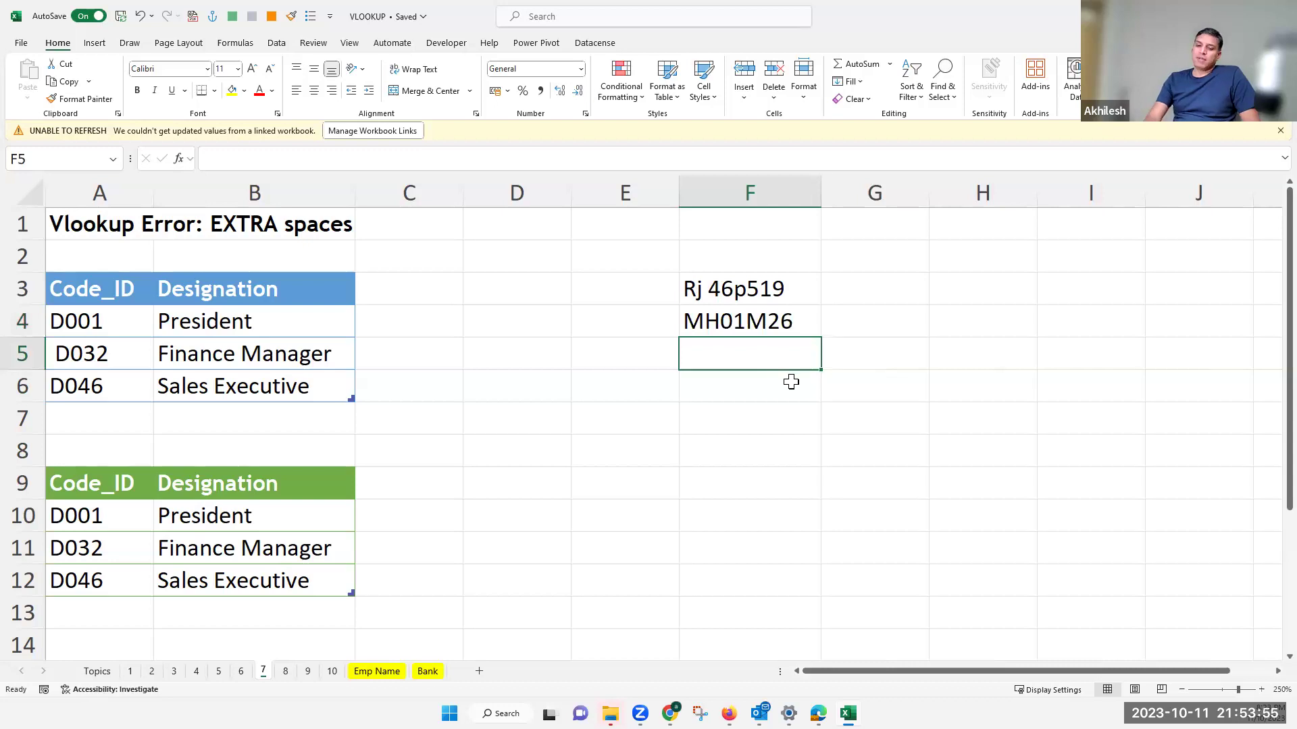
Step: Enter the sample code "TN 46 Z 29" in F5, with two spaces after TN and single spaces around Z
{"action": "type", "text": "TN"}
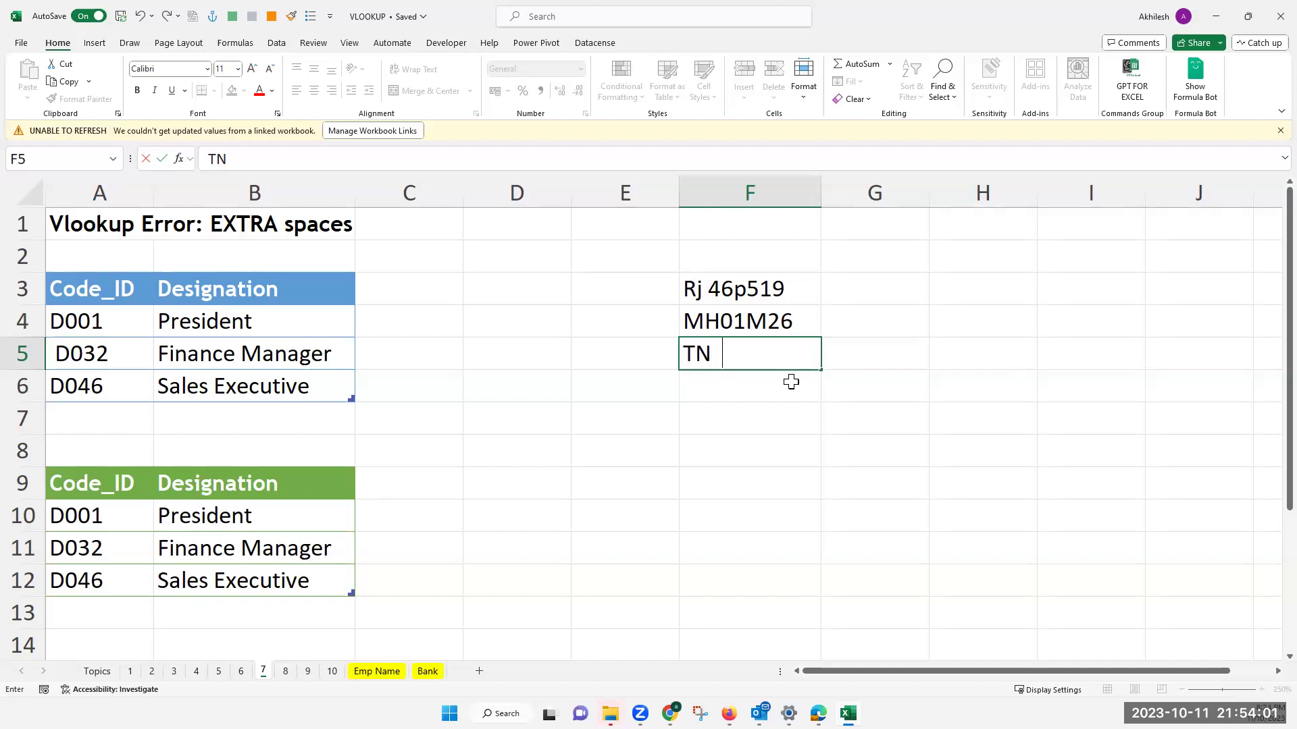
{"action": "type", "text": "  46 Z 2"}
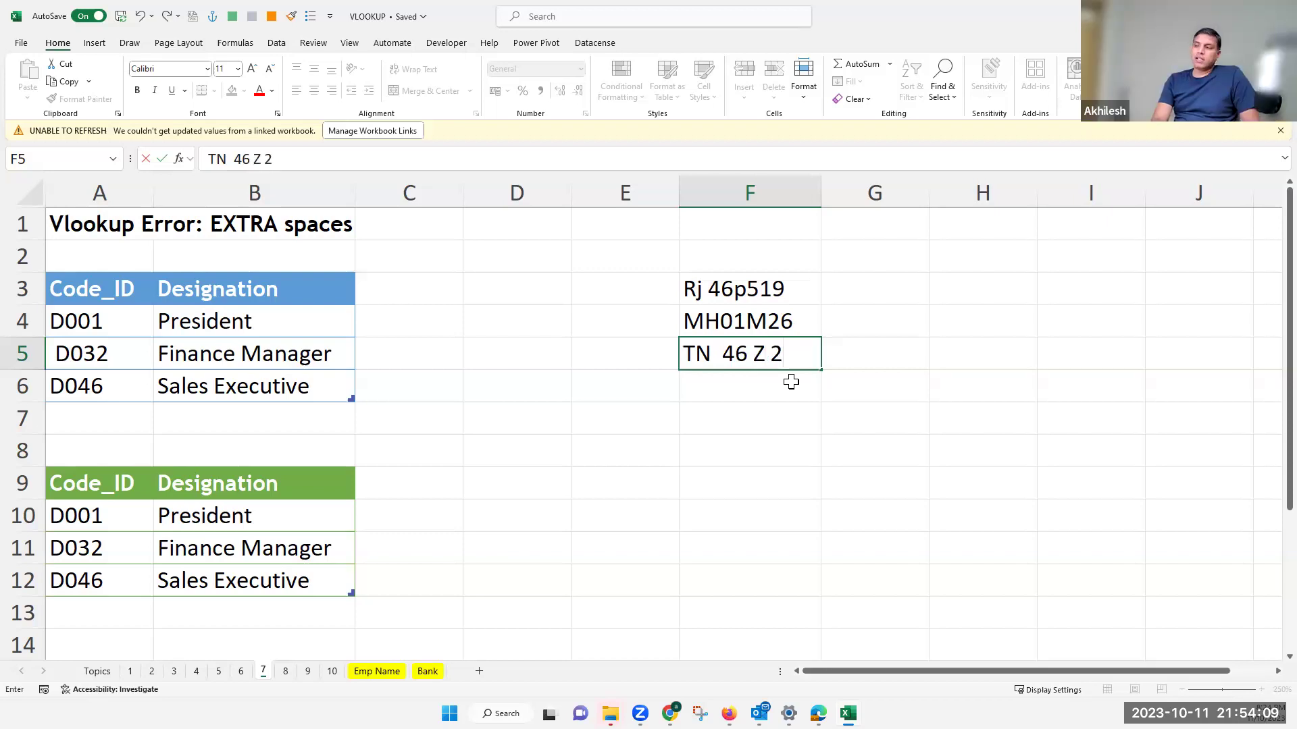
{"action": "type", "text": "9"}
{"action": "key", "text": "Return"}
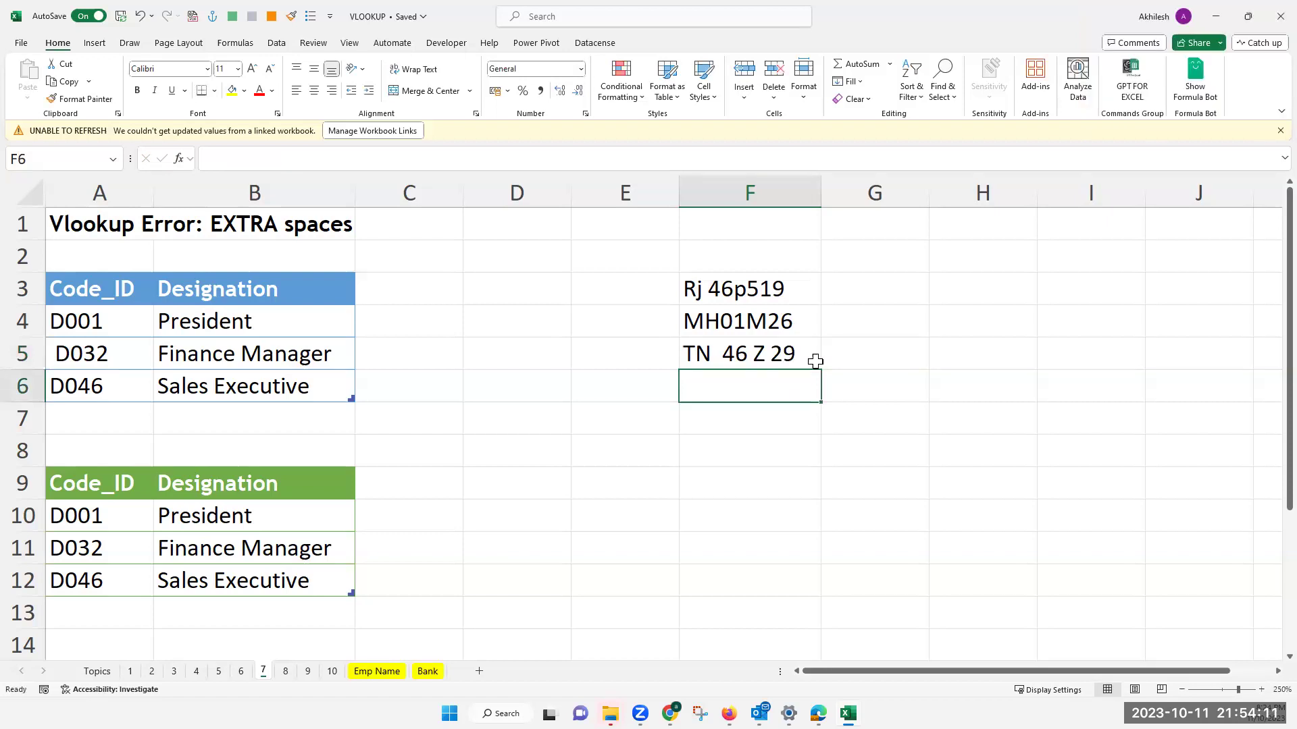
{"action": "left_click", "coordinate": [781, 352]}
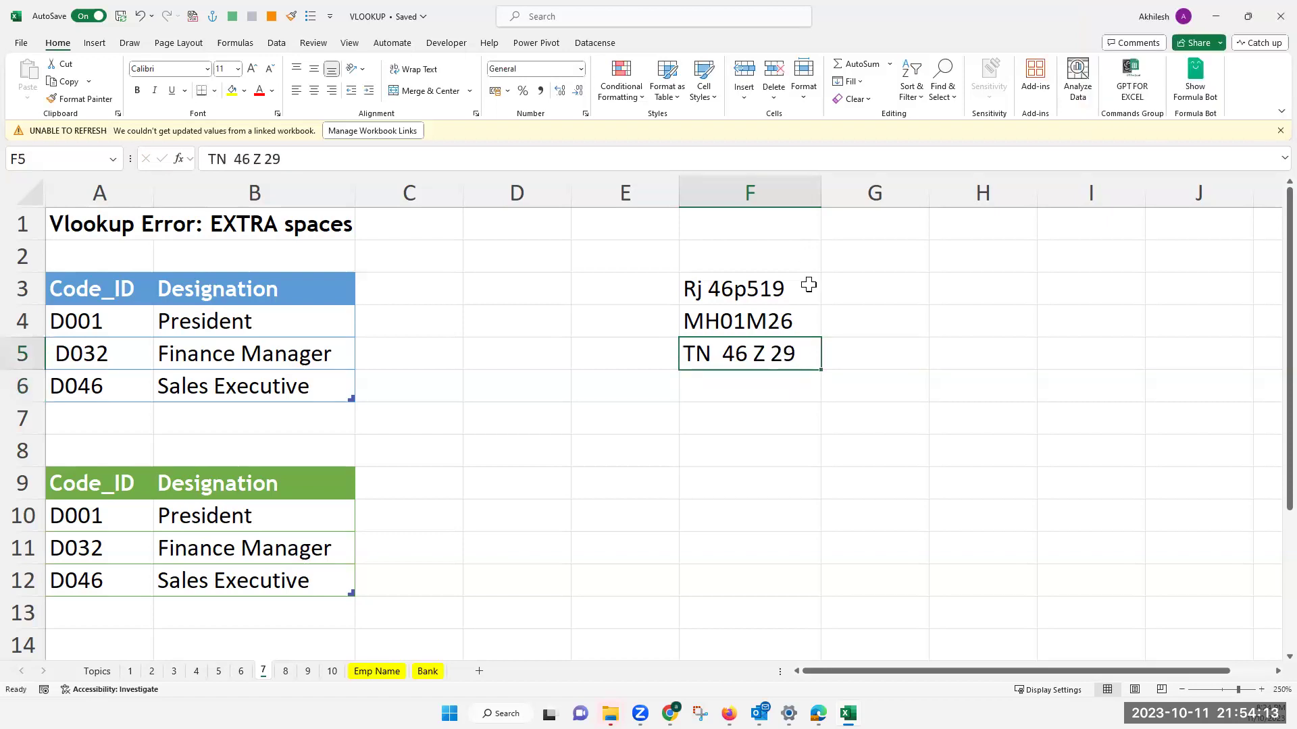
Step: Enter a FIND formula in G3 that locates a space in the F3 code: =FIND(" ",F3)
{"action": "left_click", "coordinate": [876, 257]}
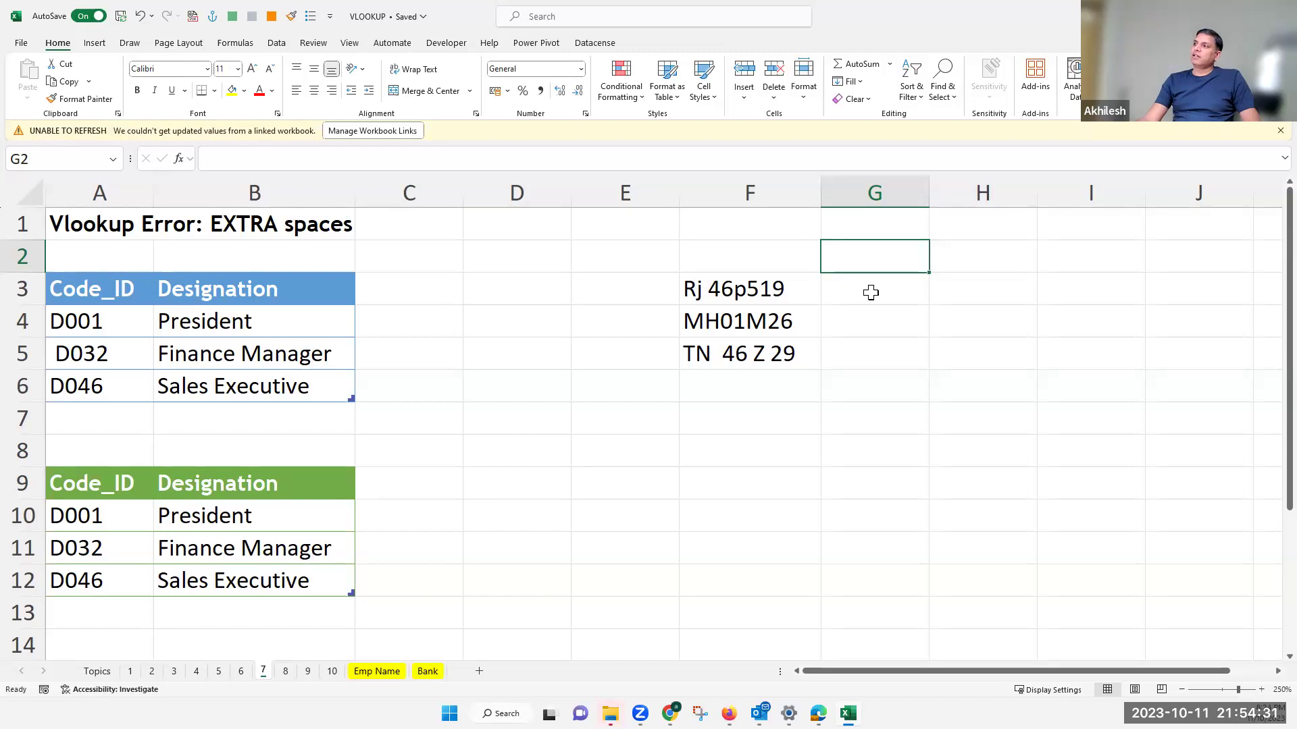
{"action": "left_click", "coordinate": [871, 292]}
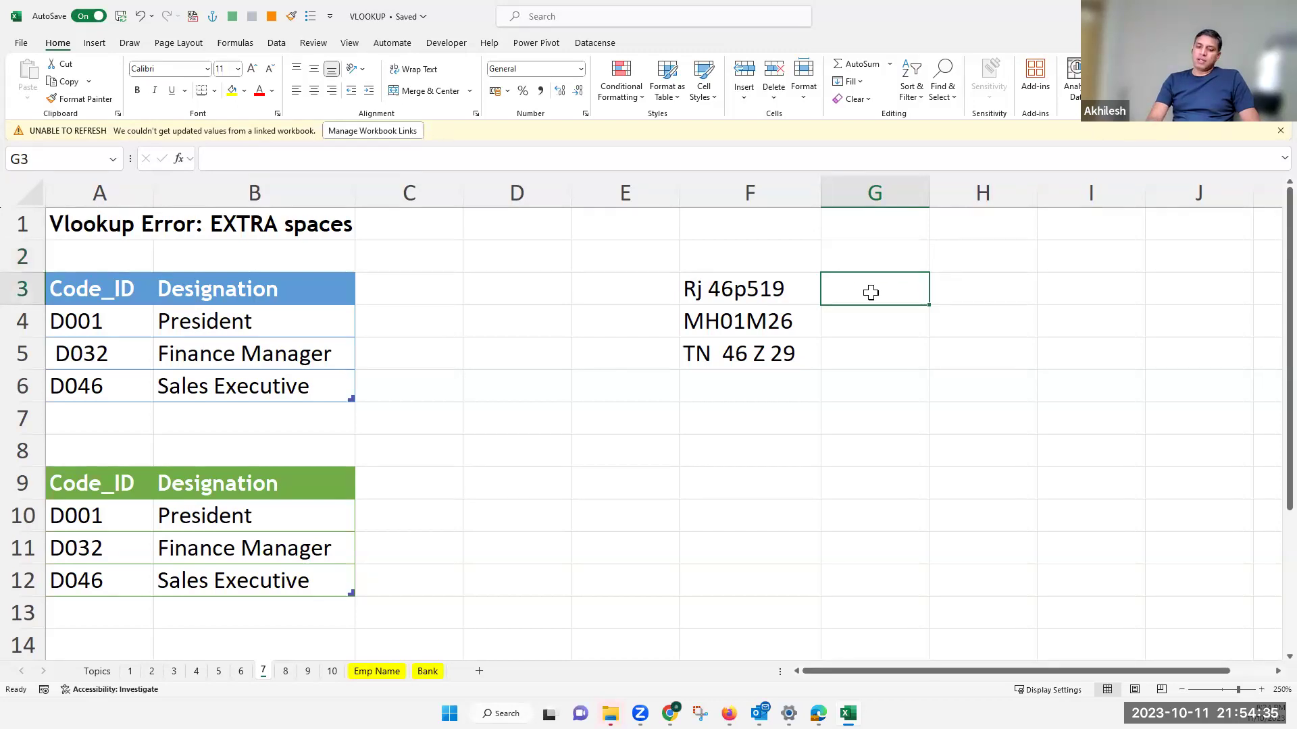
{"action": "type", "text": "=fi"}
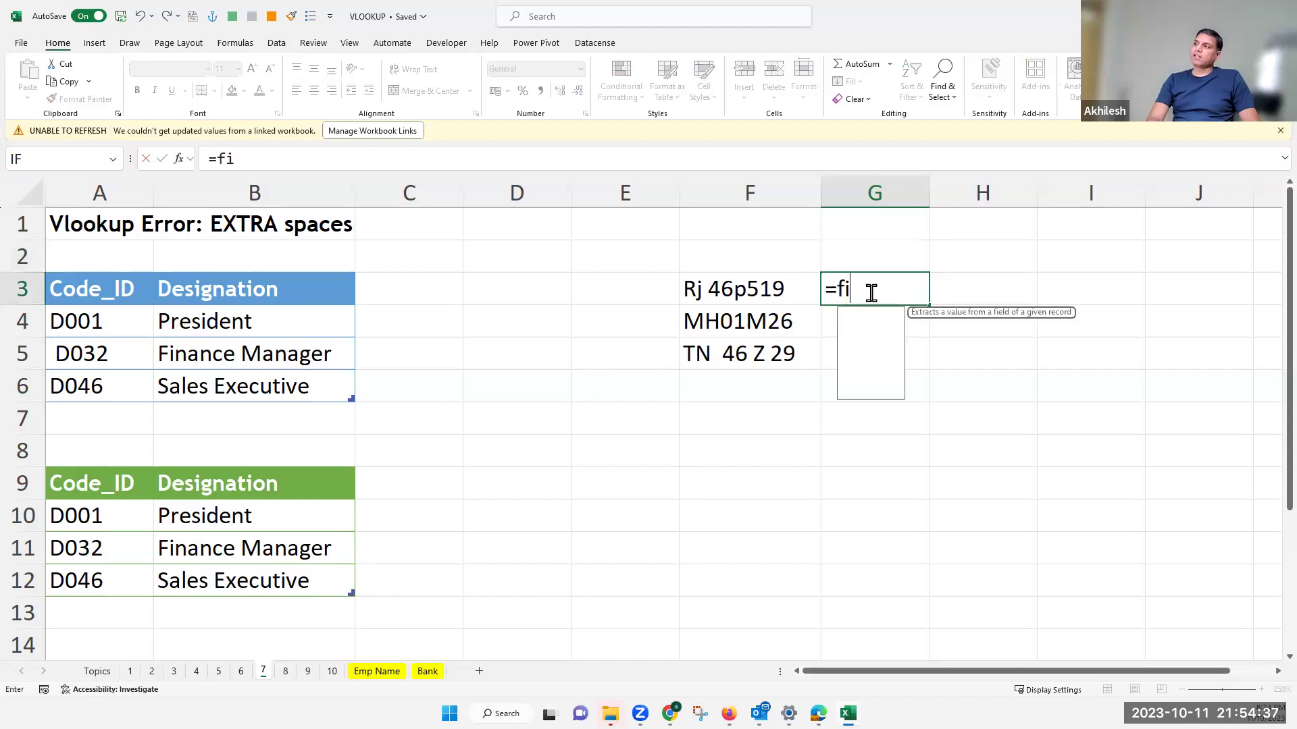
{"action": "type", "text": "nd"}
{"action": "key", "text": "Tab"}
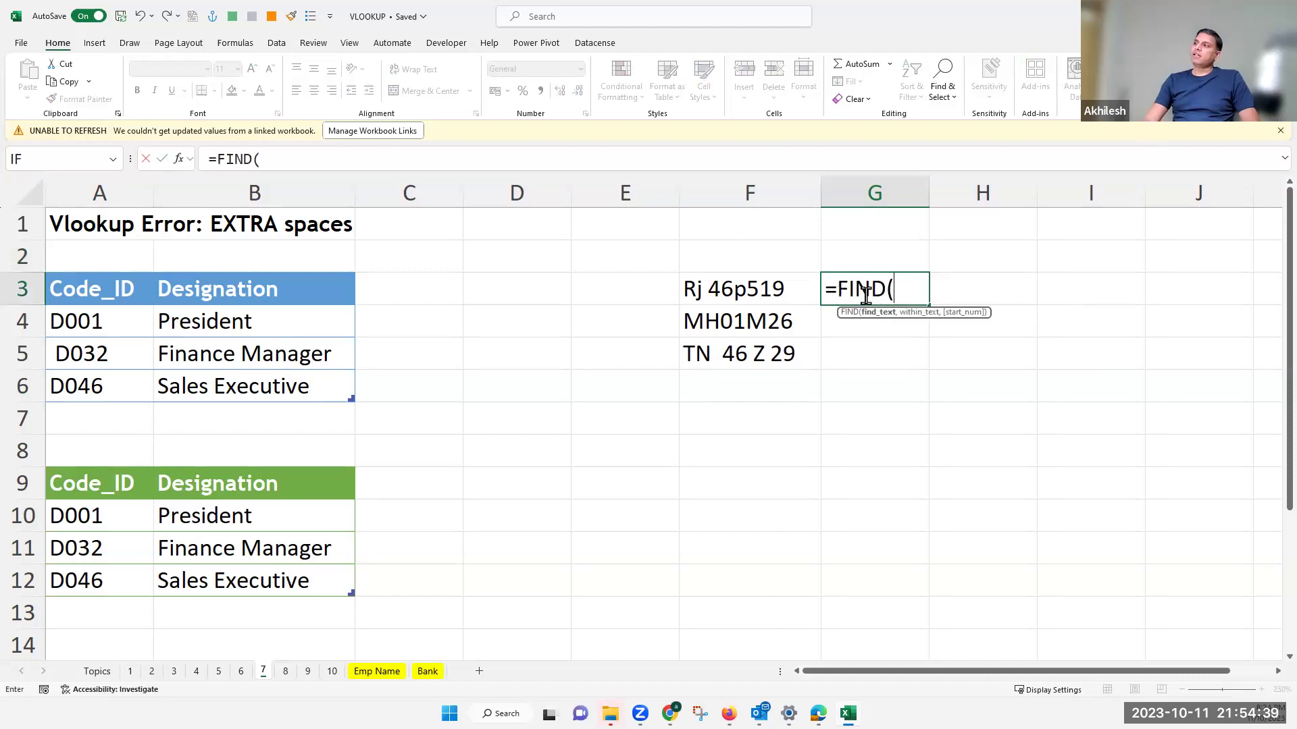
{"action": "left_click", "coordinate": [746, 290]}
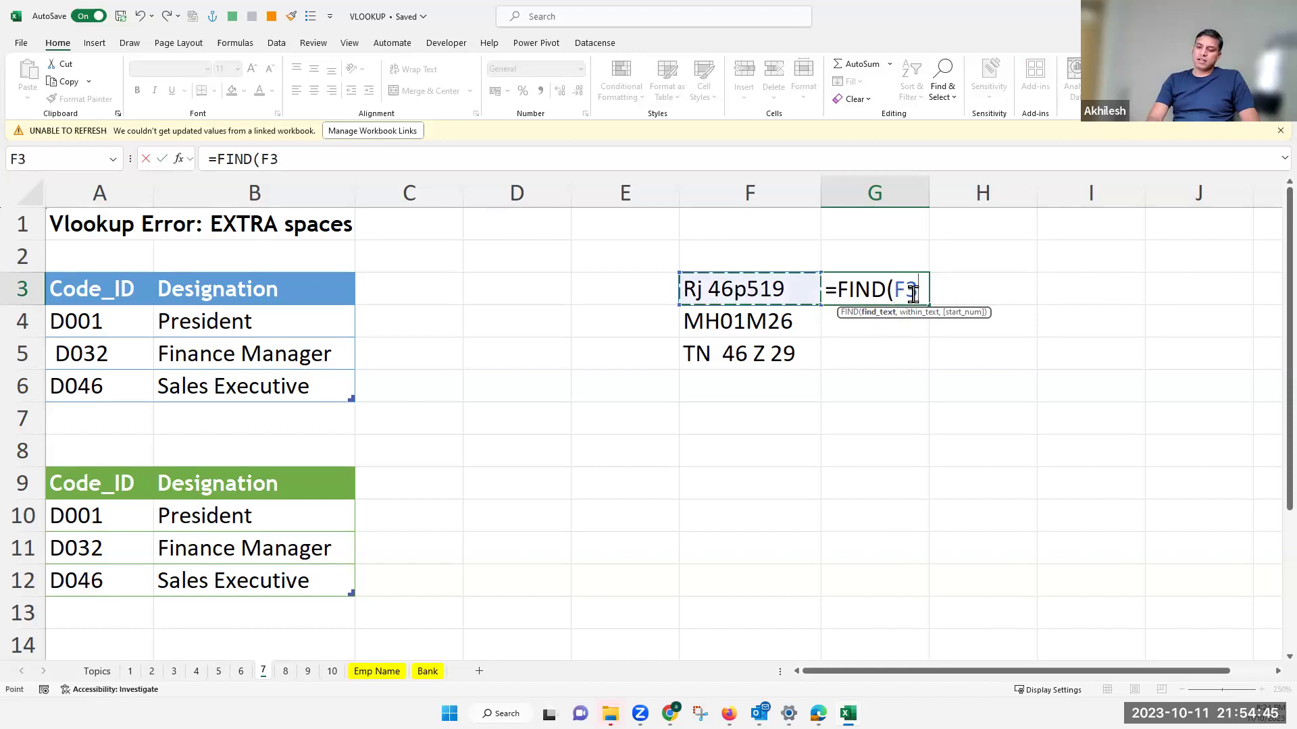
{"action": "key", "text": "BackSpace"}
{"action": "key", "text": "BackSpace"}
{"action": "type", "text": "\" \","}
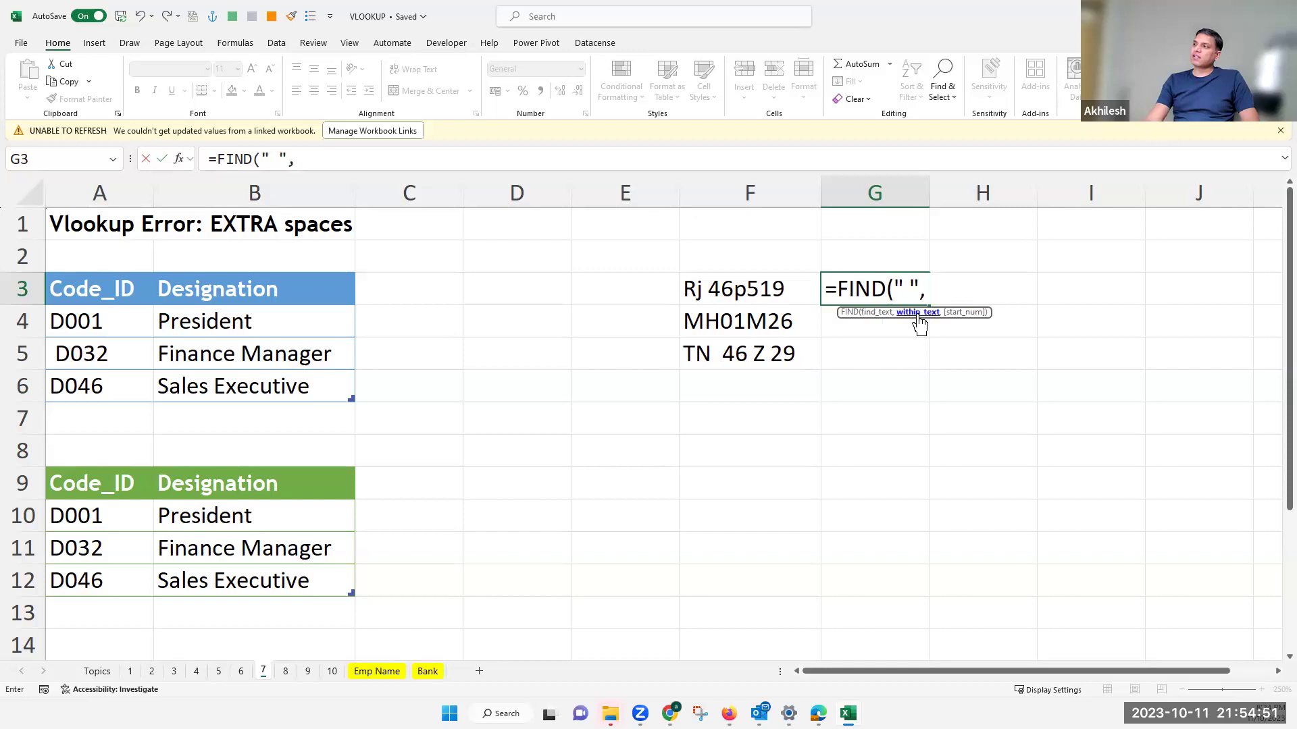
{"action": "left_click", "coordinate": [762, 292]}
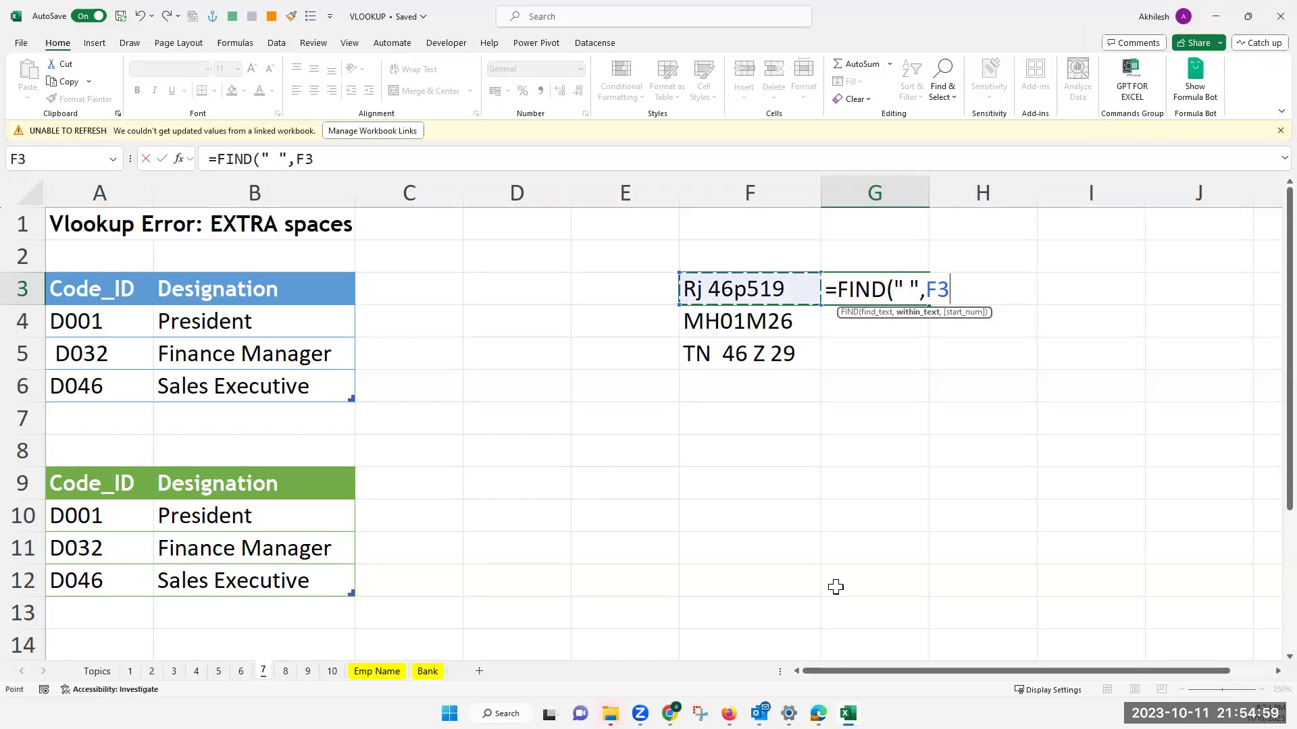
{"action": "key", "text": "Return"}
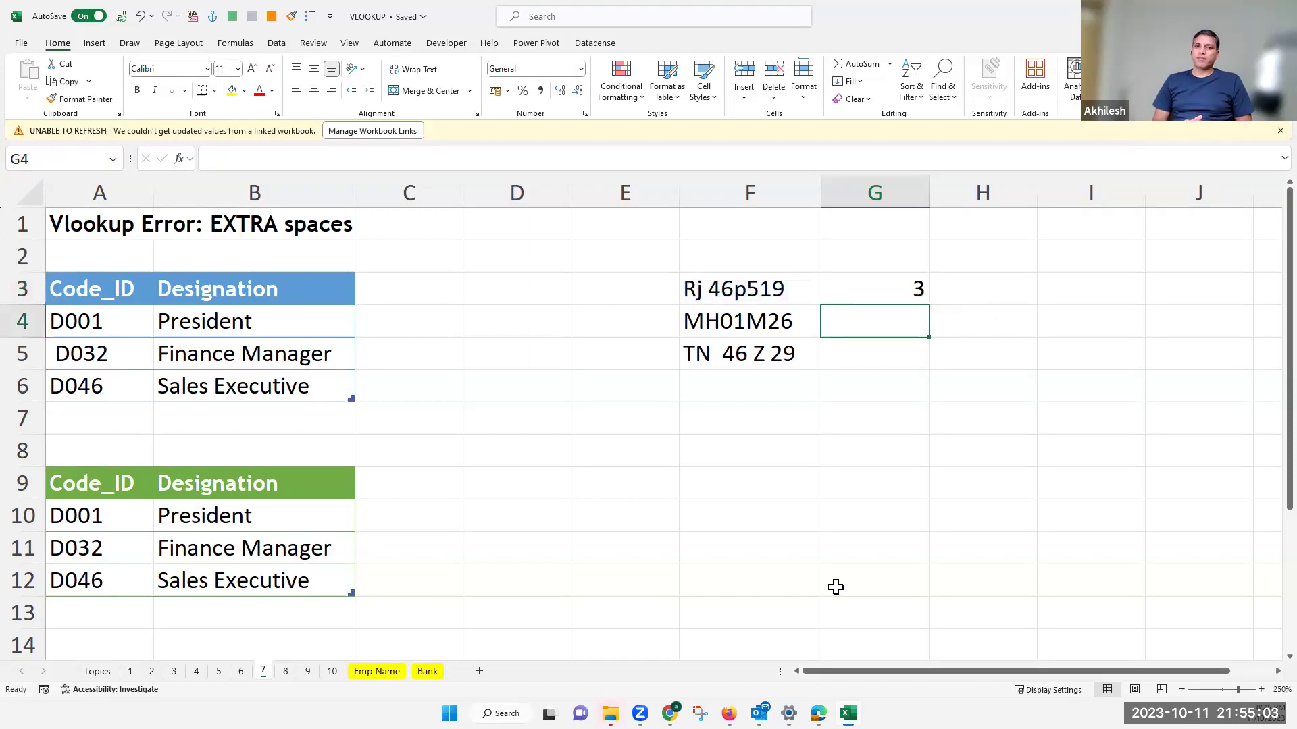
Step: Fill the FIND formula from G3 down through G5 and check the copied formulas in G4 and G5
{"action": "left_click", "coordinate": [914, 289]}
{"action": "left_click_drag", "start_coordinate": [928, 308], "coordinate": [905, 358]}
{"action": "left_click", "coordinate": [903, 321]}
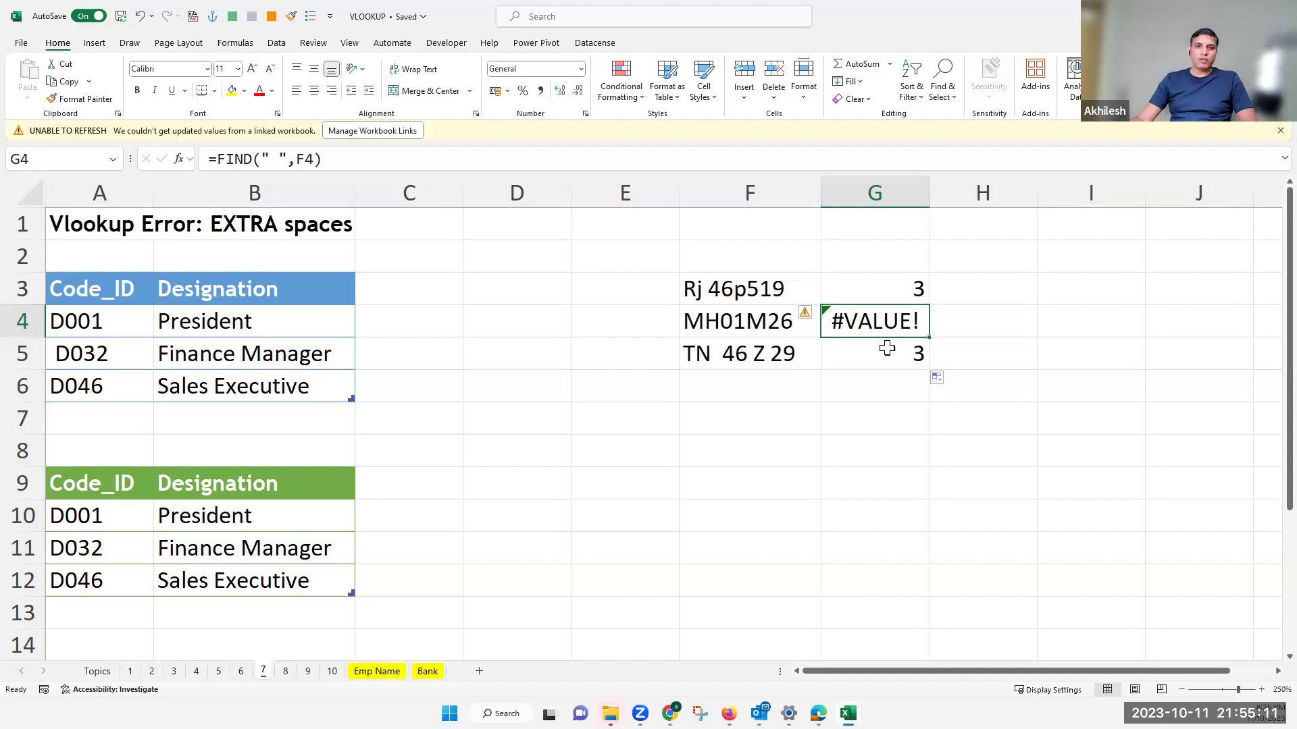
{"action": "key", "text": "Down"}
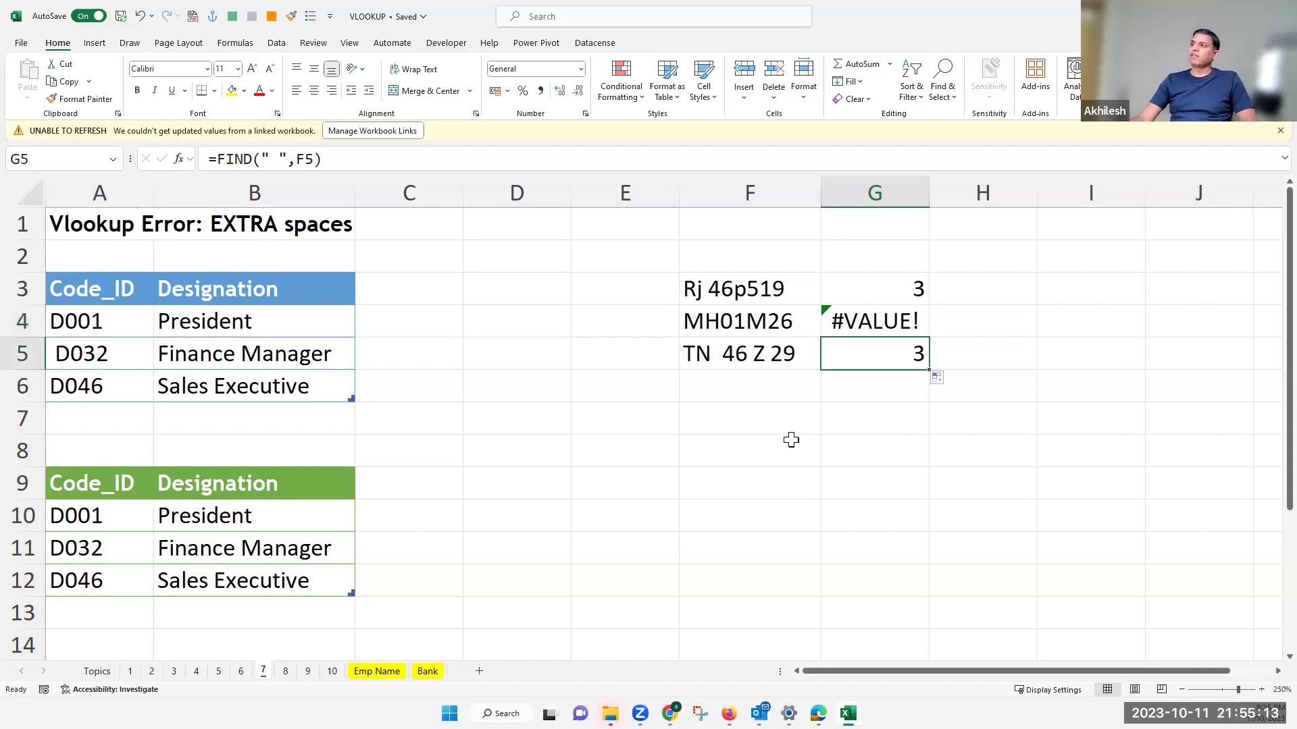
Step: Remove both spaces after TN in the F5 code so it reads "TN46 Z 29"
{"action": "left_click", "coordinate": [724, 353]}
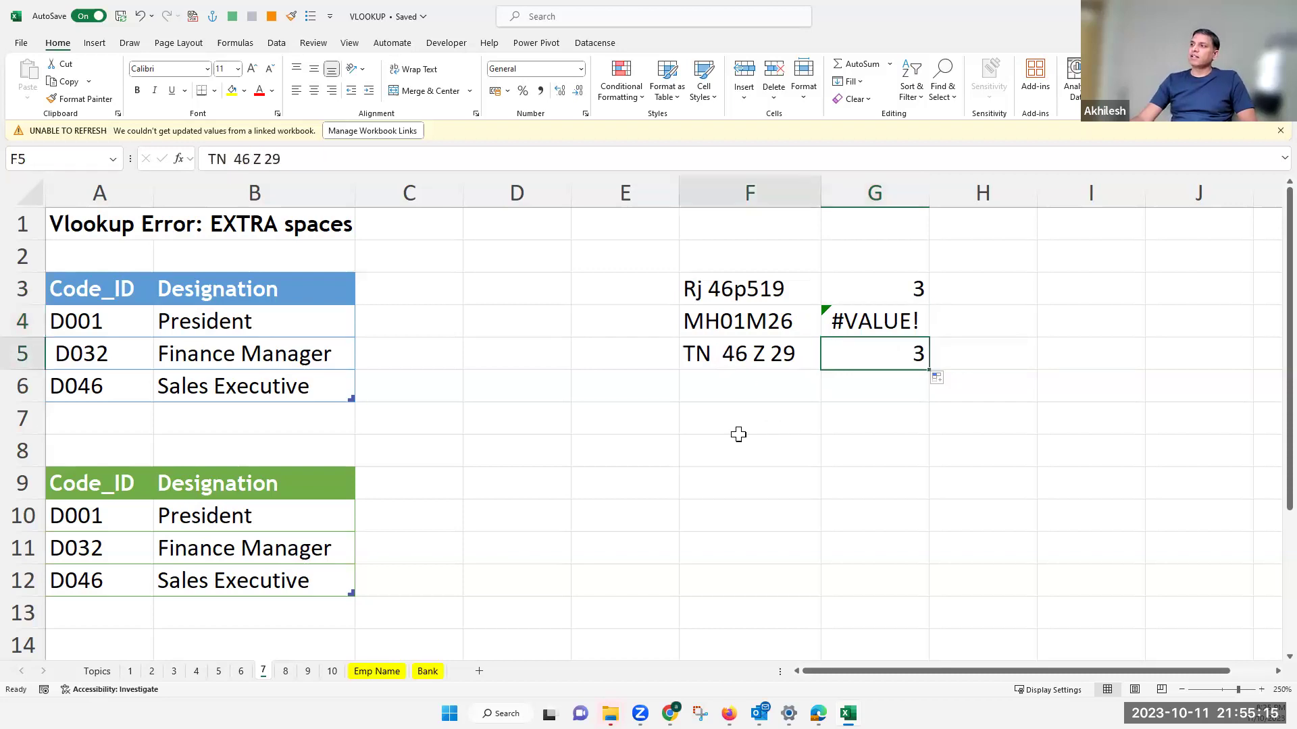
{"action": "key", "text": "F2"}
{"action": "key", "text": "Left"}
{"action": "key", "text": "Left"}
{"action": "key", "text": "Left"}
{"action": "key", "text": "Left"}
{"action": "key", "text": "Left"}
{"action": "key", "text": "Left"}
{"action": "key", "text": "Left"}
{"action": "key", "text": "BackSpace"}
{"action": "key", "text": "BackSpace"}
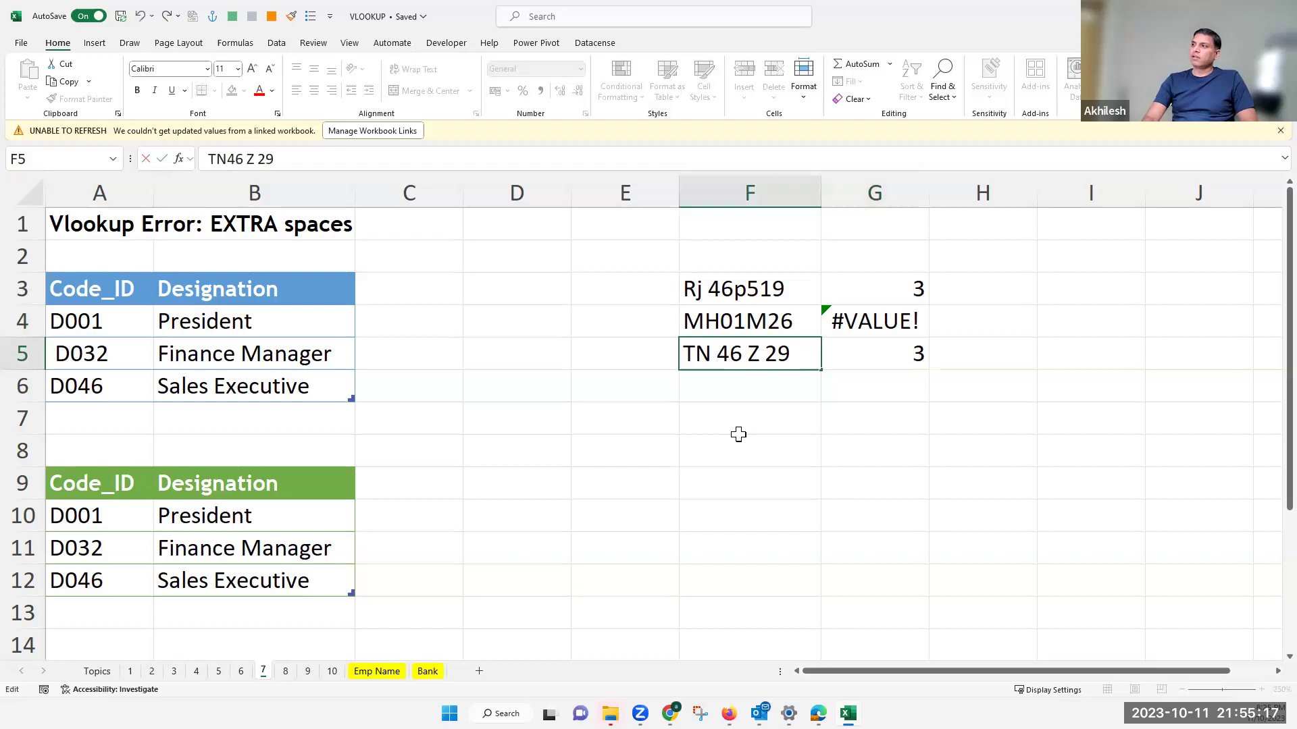
{"action": "key", "text": "Return"}
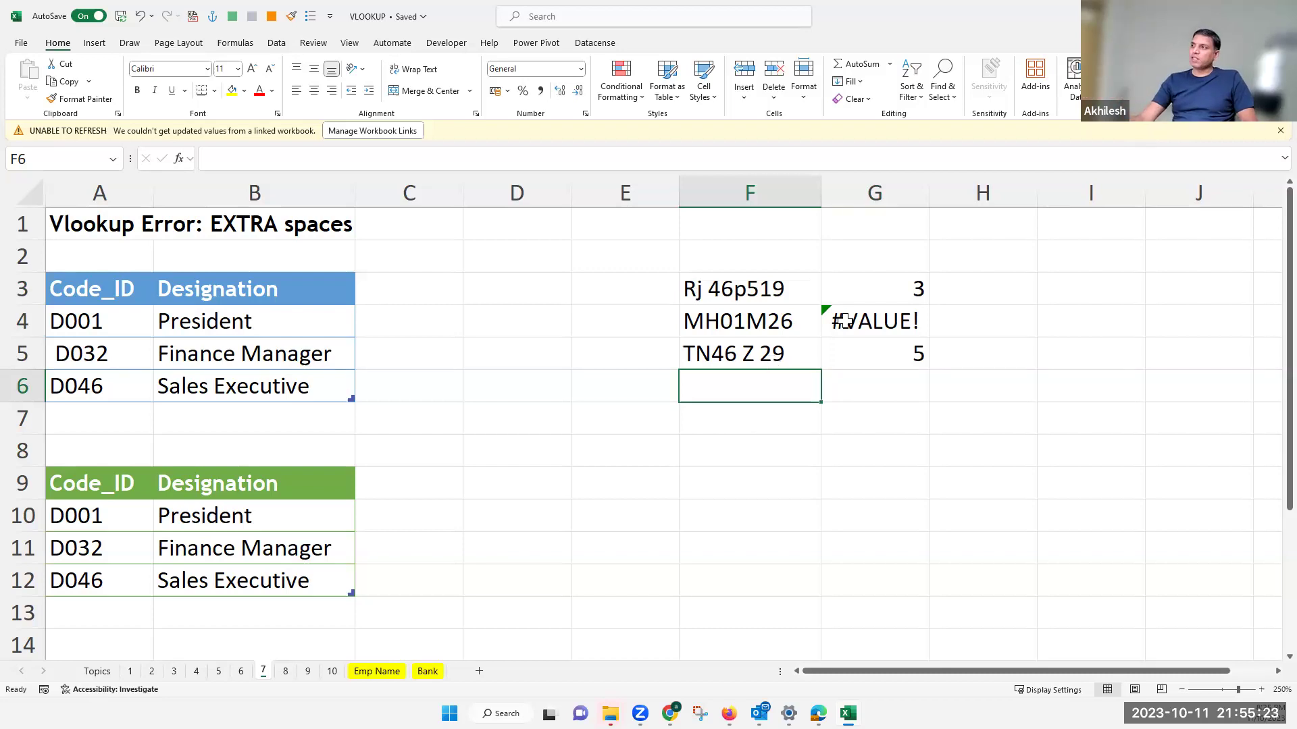
{"action": "left_click", "coordinate": [872, 288]}
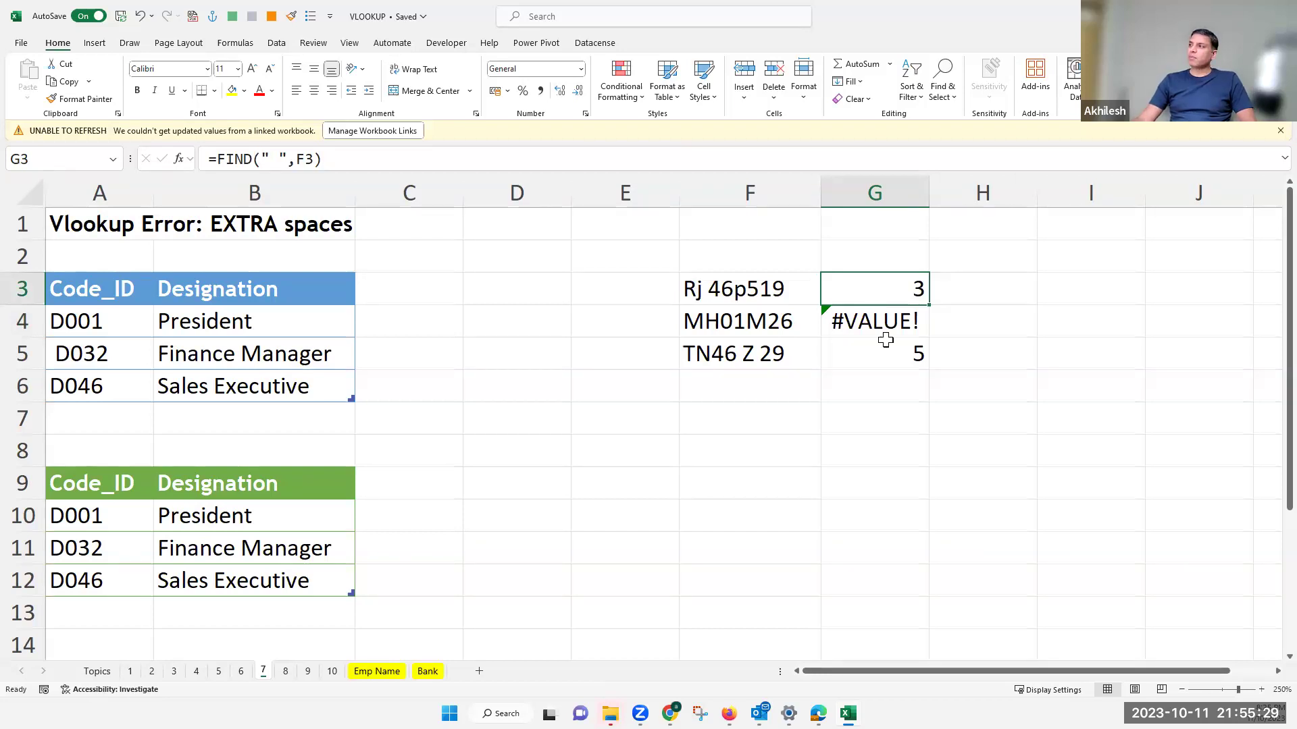
{"action": "left_click", "coordinate": [888, 313]}
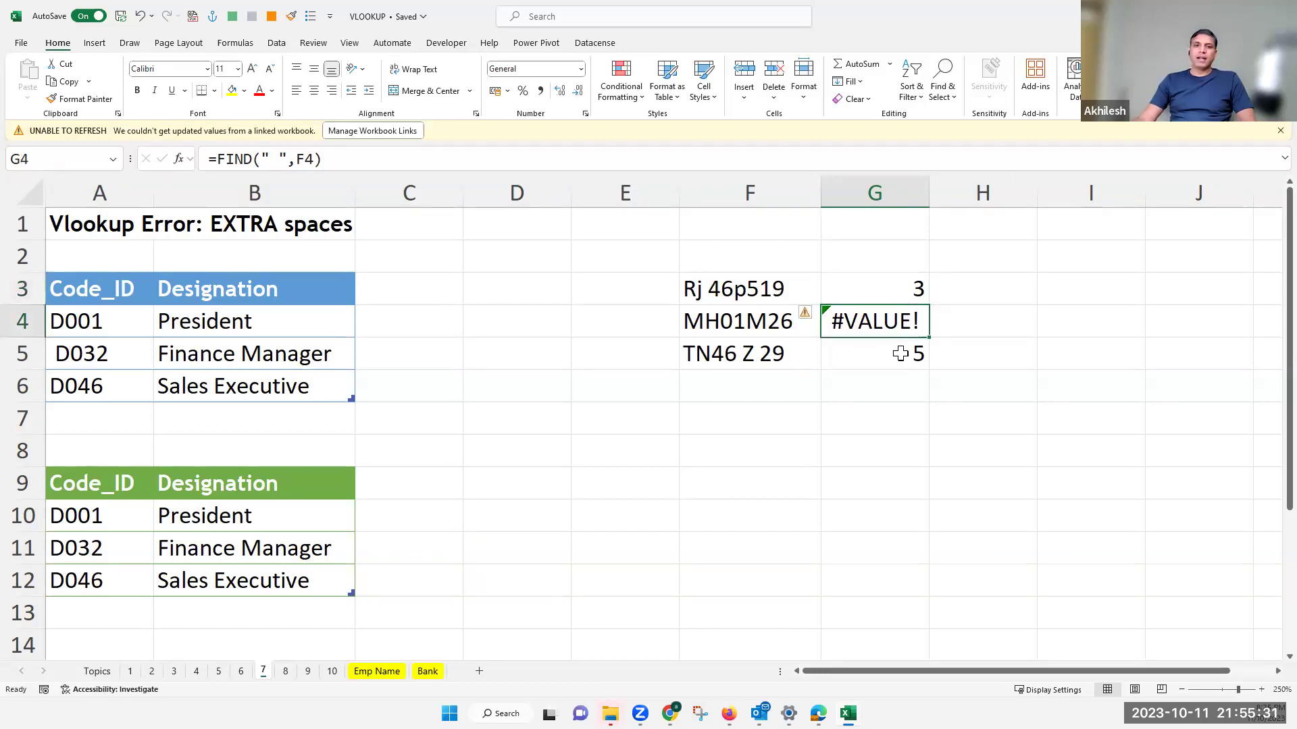
{"action": "left_click", "coordinate": [890, 350]}
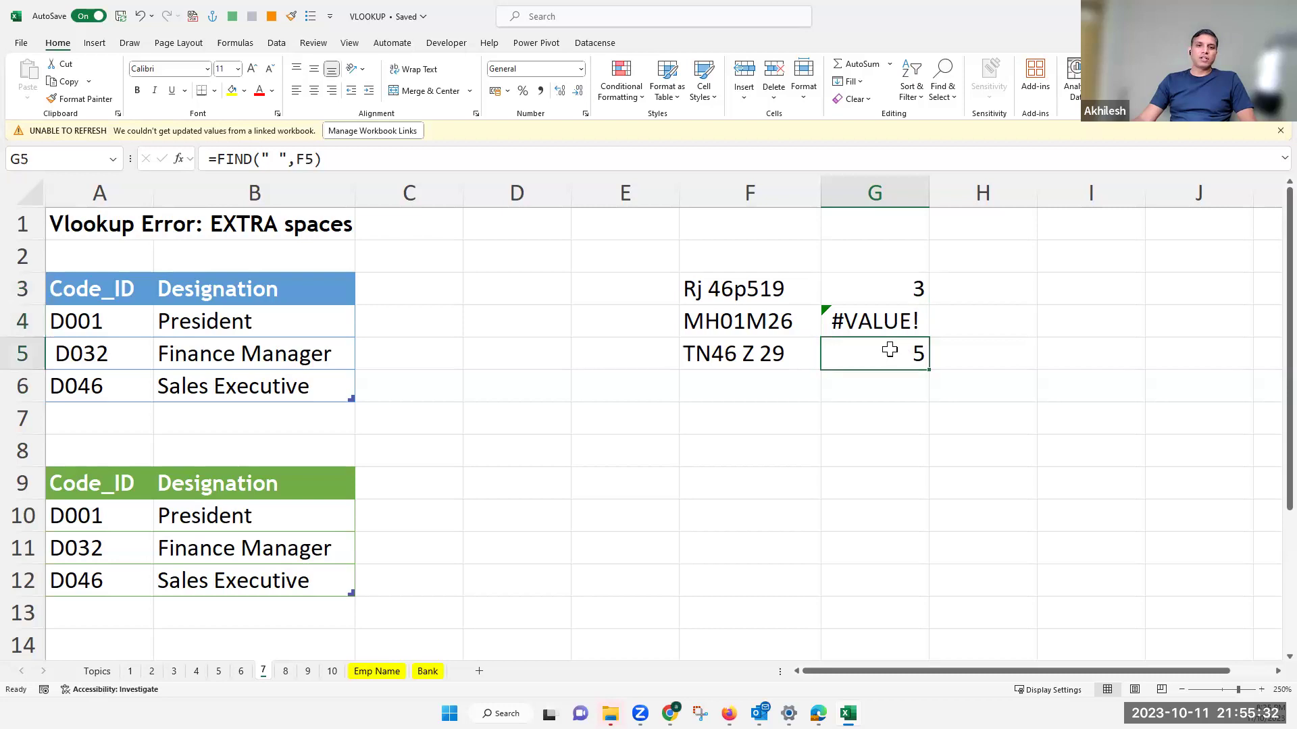
{"action": "left_click", "coordinate": [894, 290]}
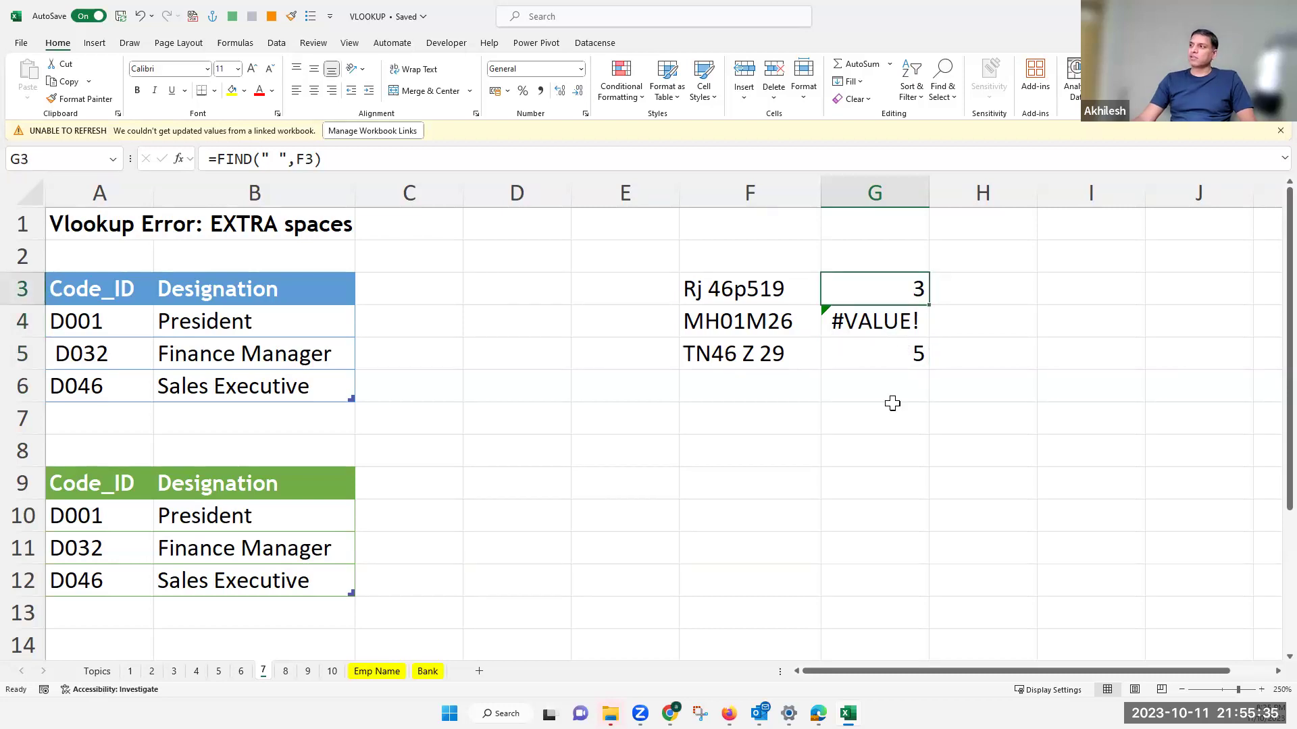
{"action": "key", "text": "Down"}
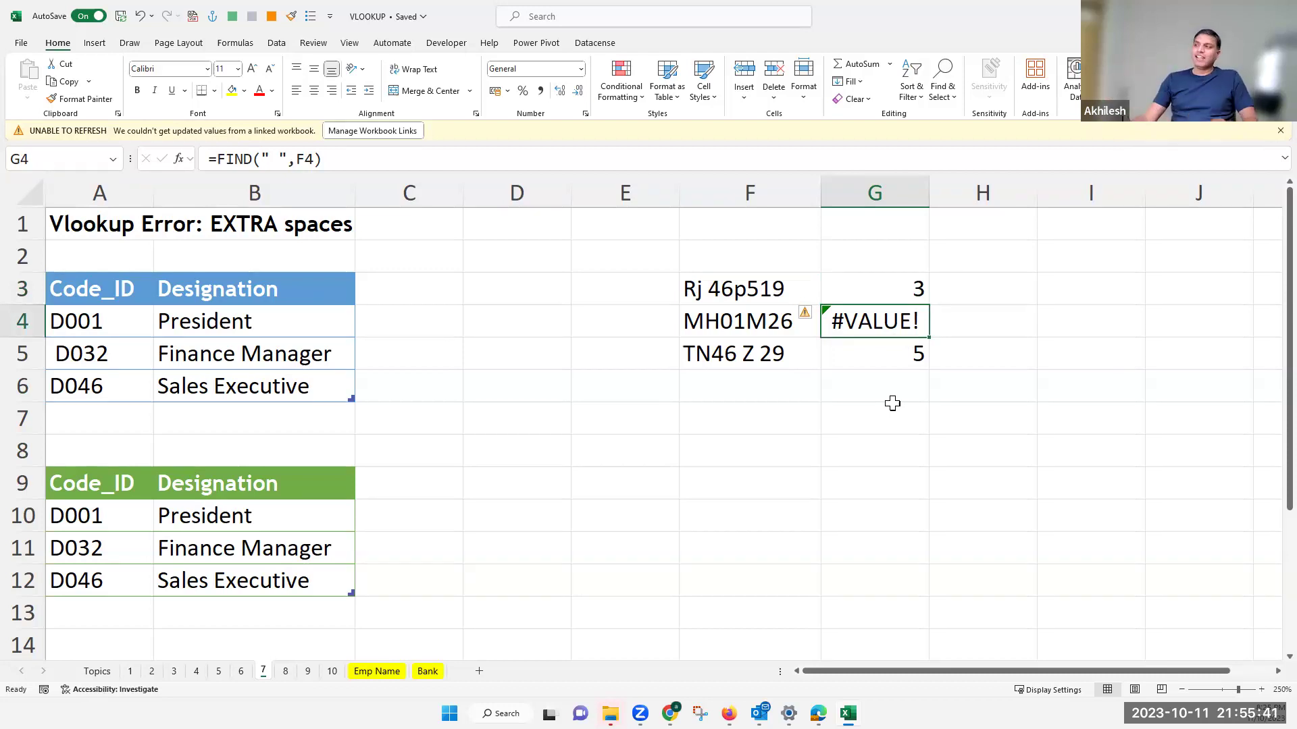
Step: Wrap the FIND formula in G3 with ISNUMBER, making it =ISNUMBER(FIND(" ",F3))
{"action": "left_click", "coordinate": [896, 286]}
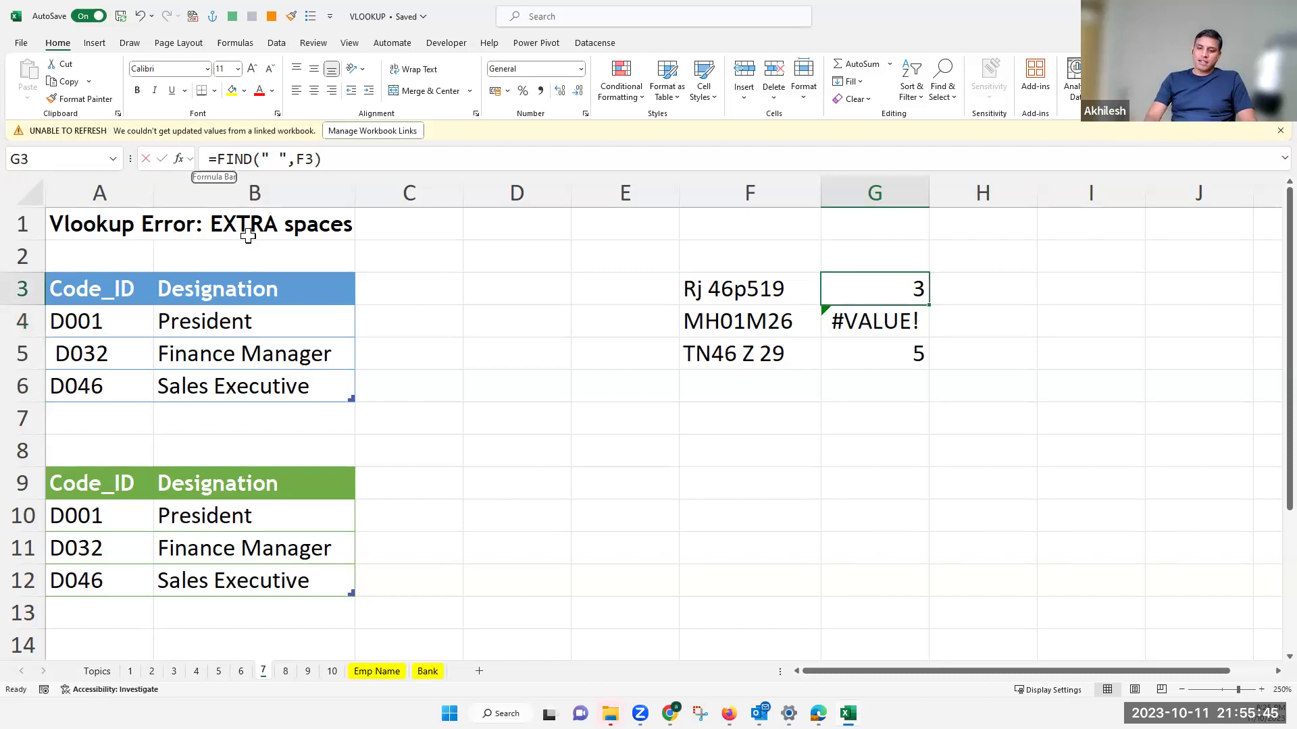
{"action": "key", "text": "F2"}
{"action": "type", "text": "isnumber"}
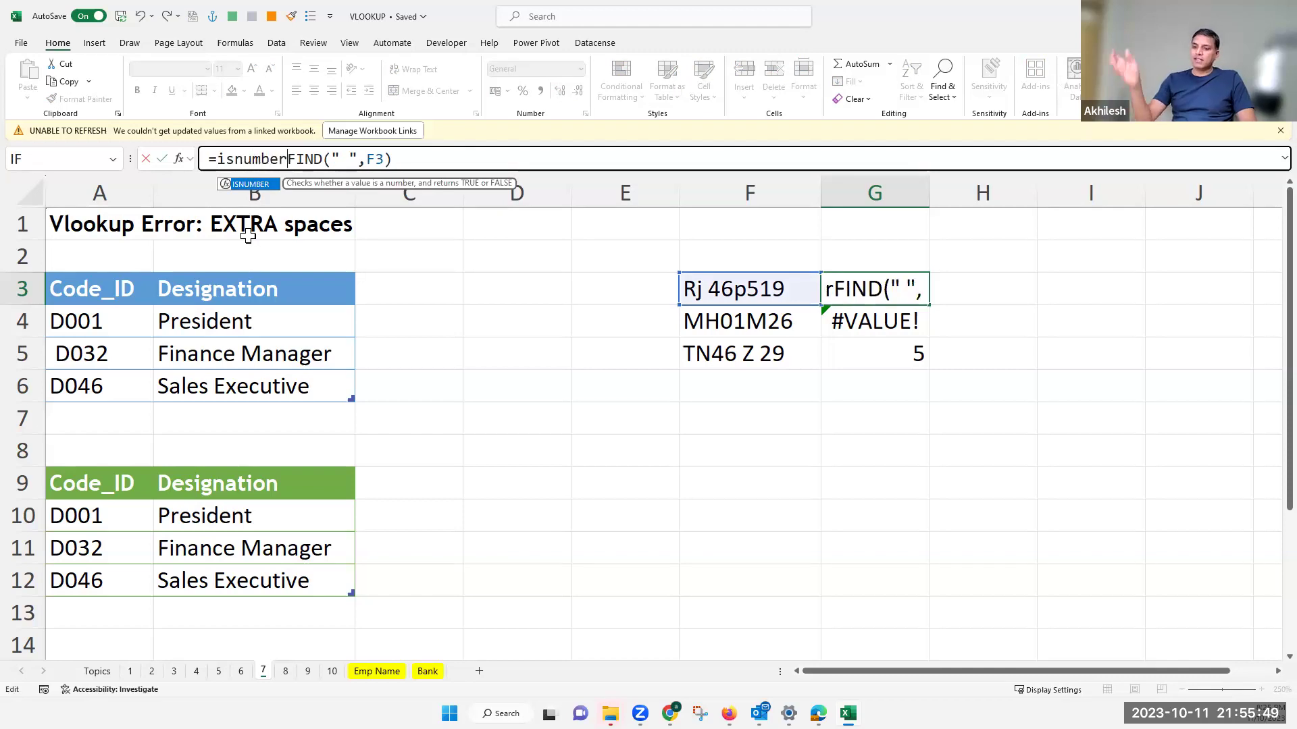
{"action": "type", "text": "("}
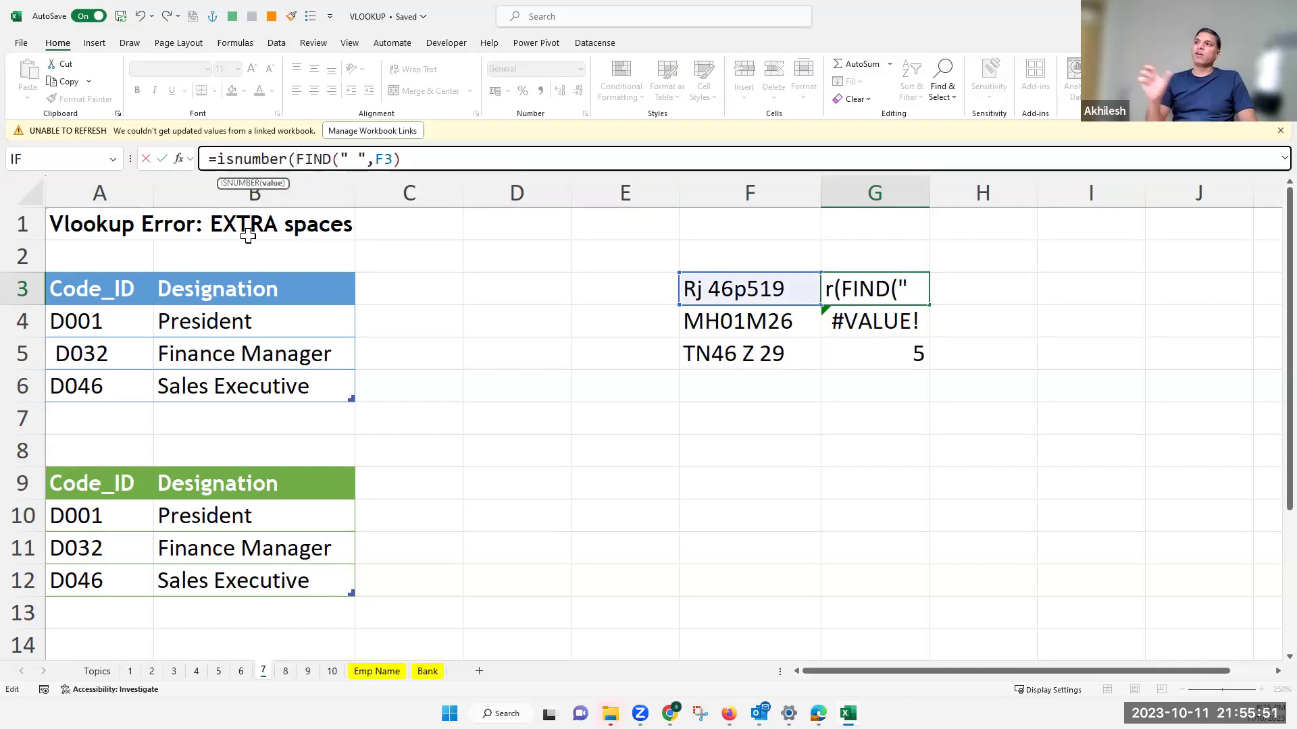
{"action": "left_click", "coordinate": [412, 147]}
{"action": "type", "text": ")"}
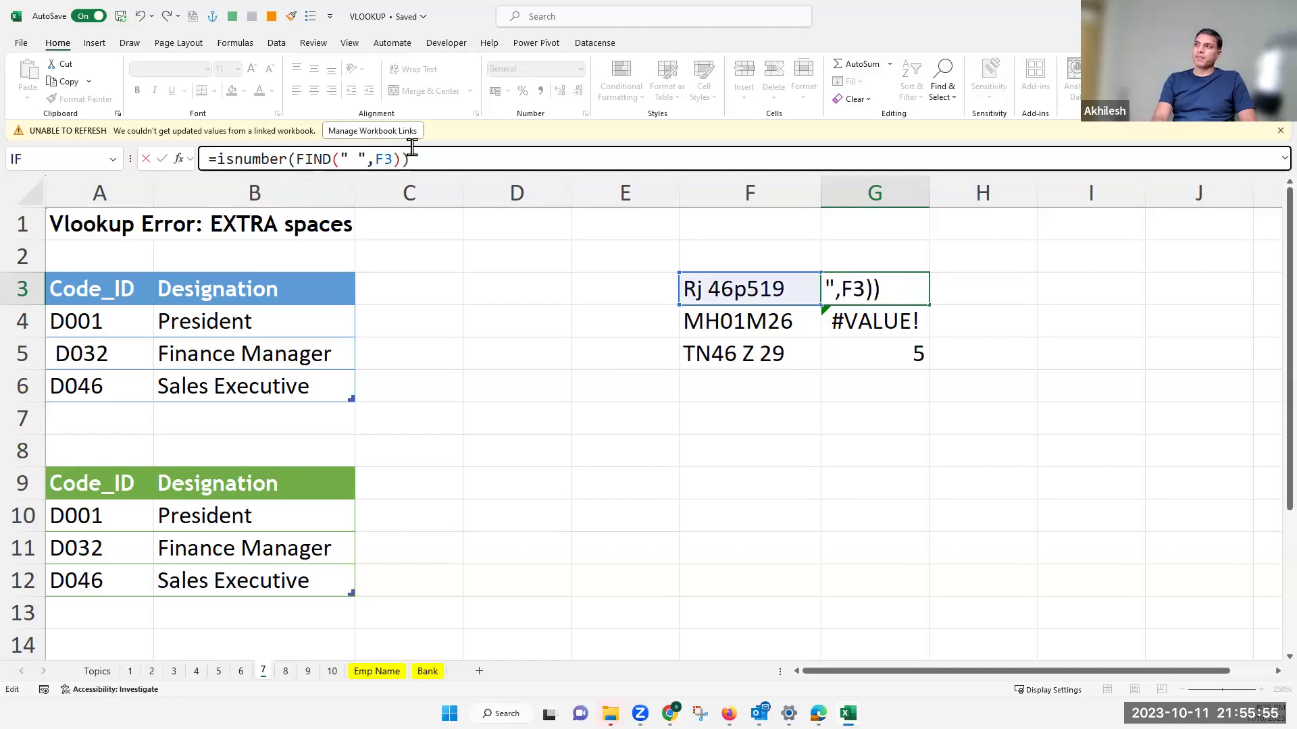
{"action": "key", "text": "Return"}
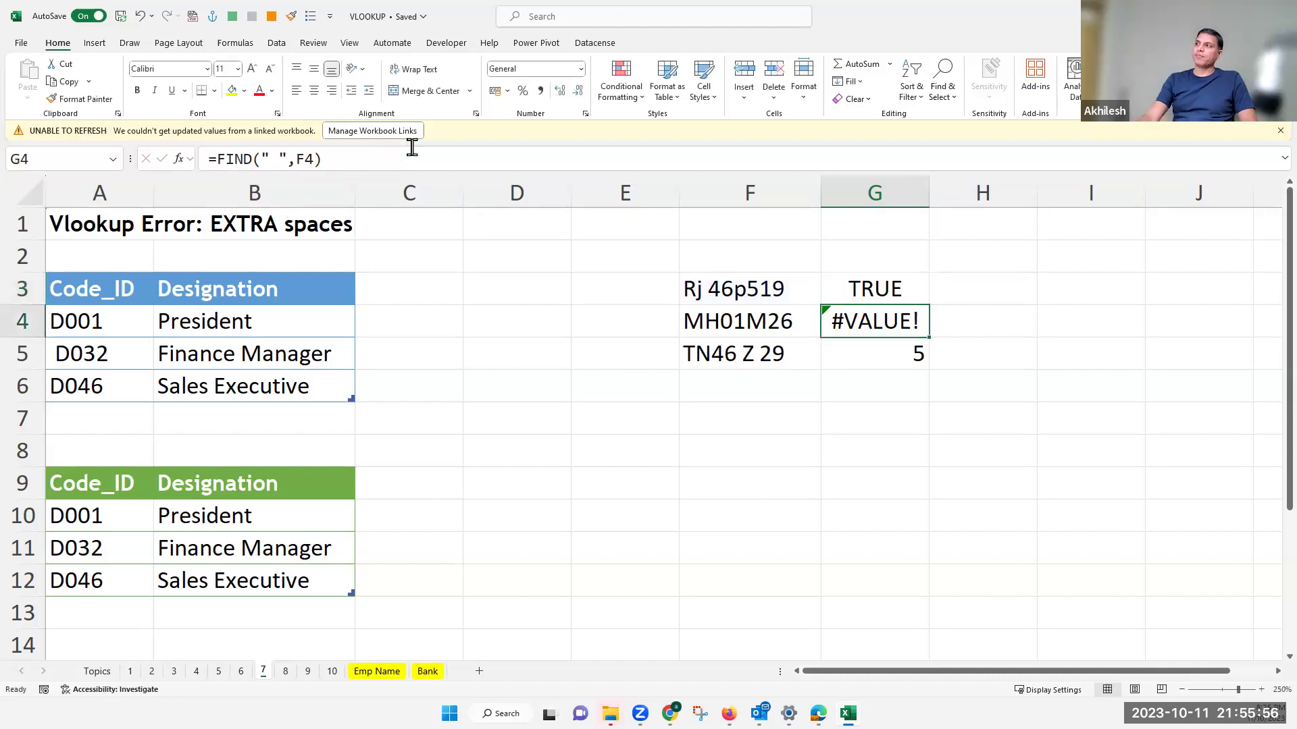
Step: Fill the ISNUMBER space check from G3 down through G5
{"action": "left_click", "coordinate": [926, 301]}
{"action": "double_click", "coordinate": [929, 305]}
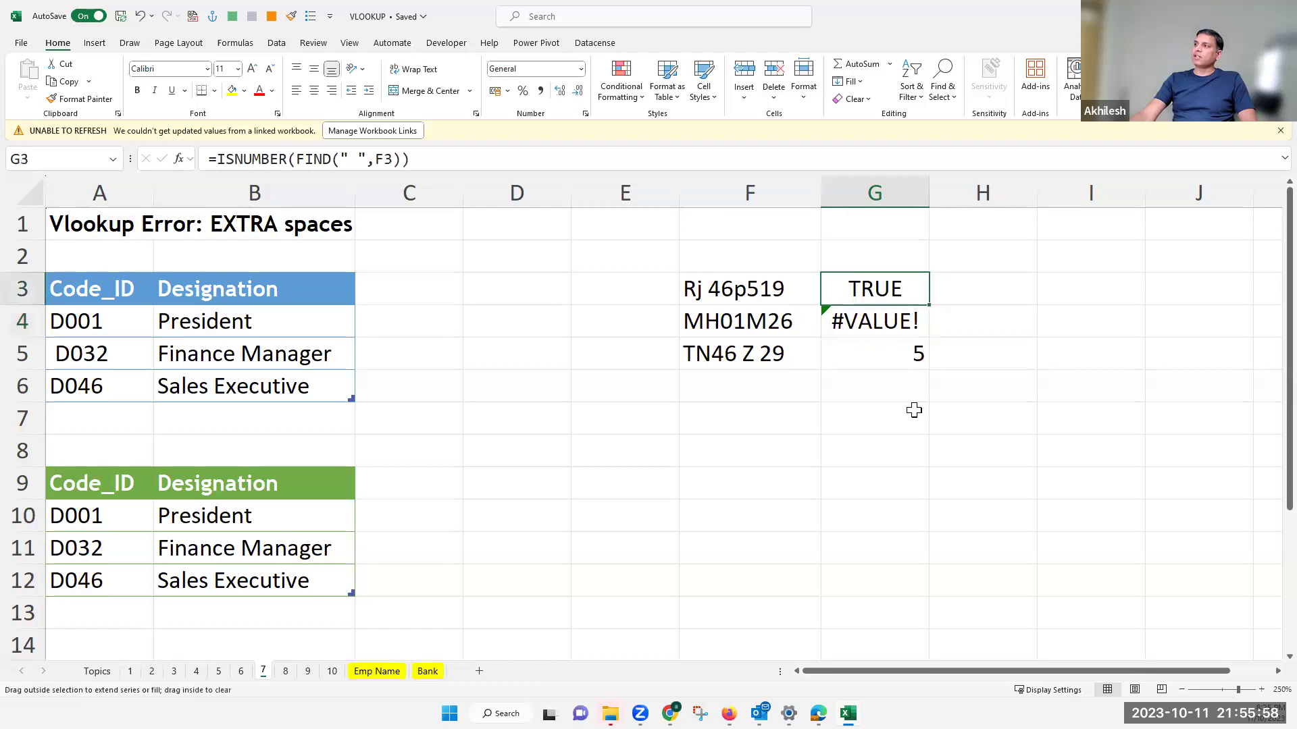
{"action": "left_click", "coordinate": [881, 498]}
{"action": "left_click", "coordinate": [894, 294]}
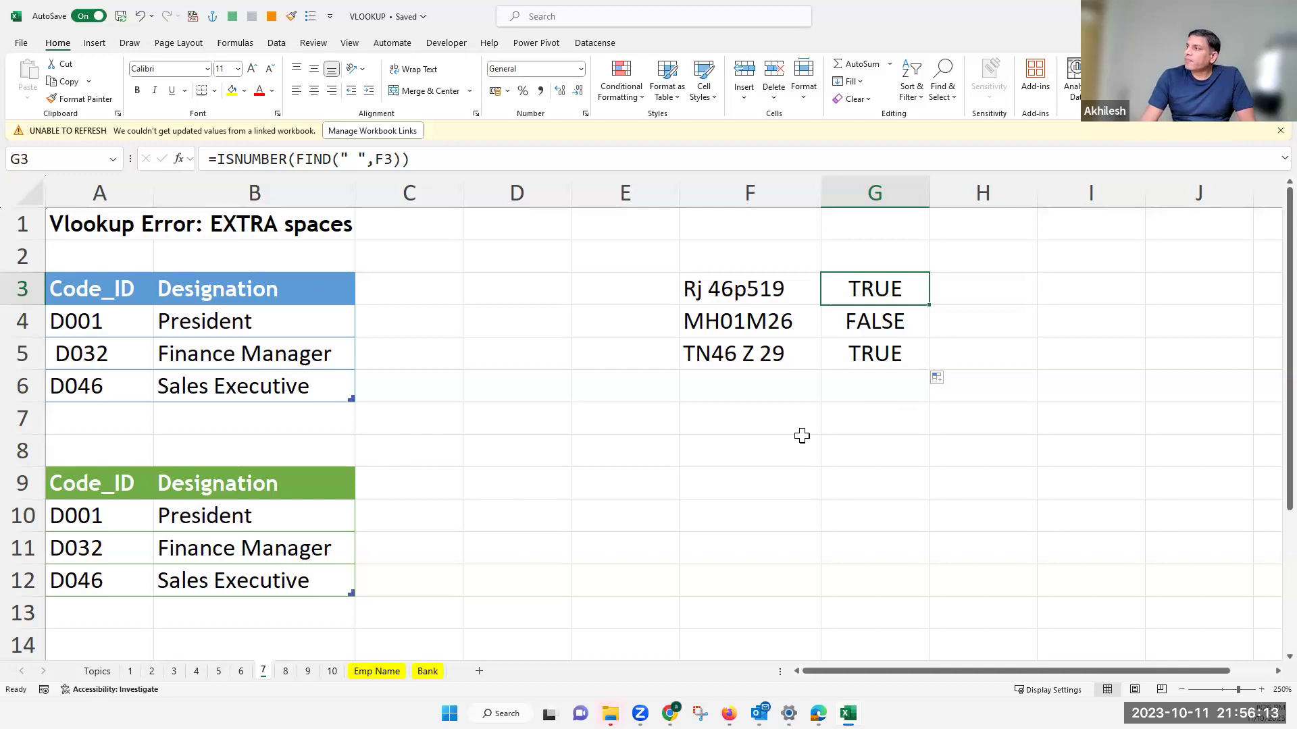
{"action": "left_click_drag", "start_coordinate": [909, 285], "coordinate": [901, 347]}
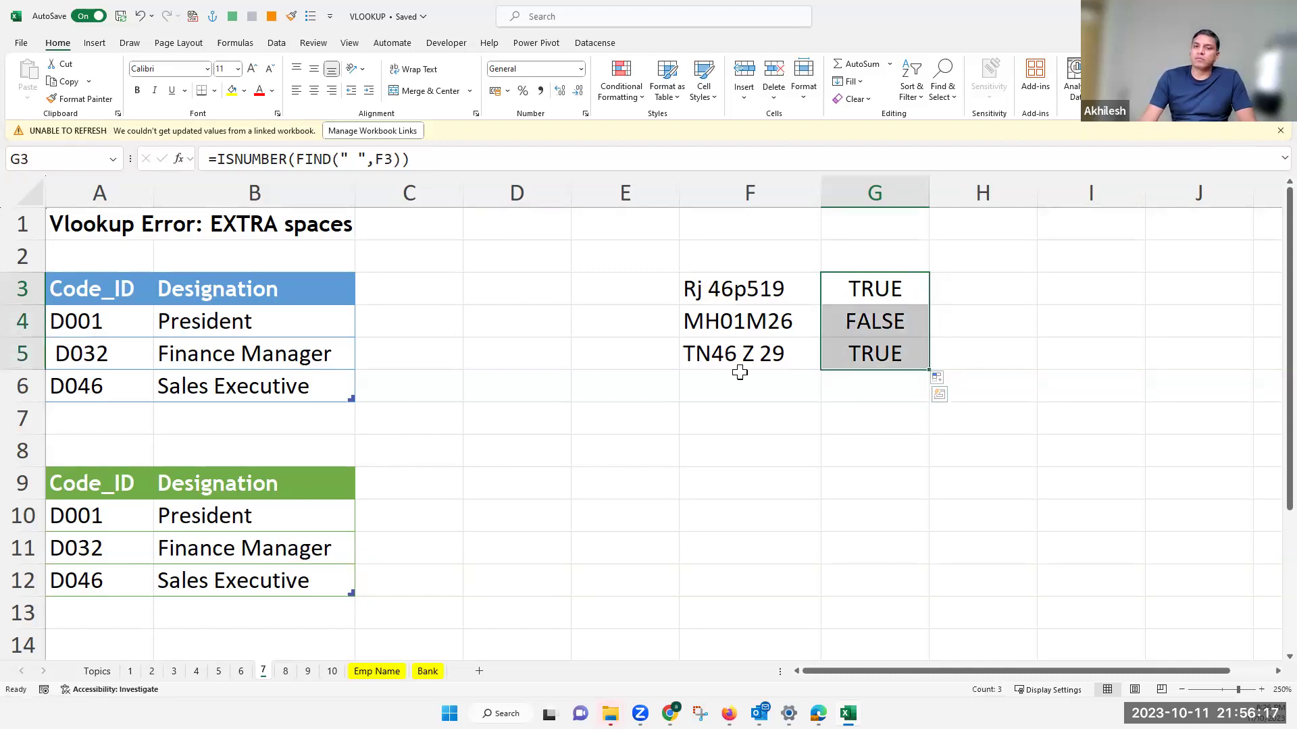
{"action": "left_click", "coordinate": [893, 288]}
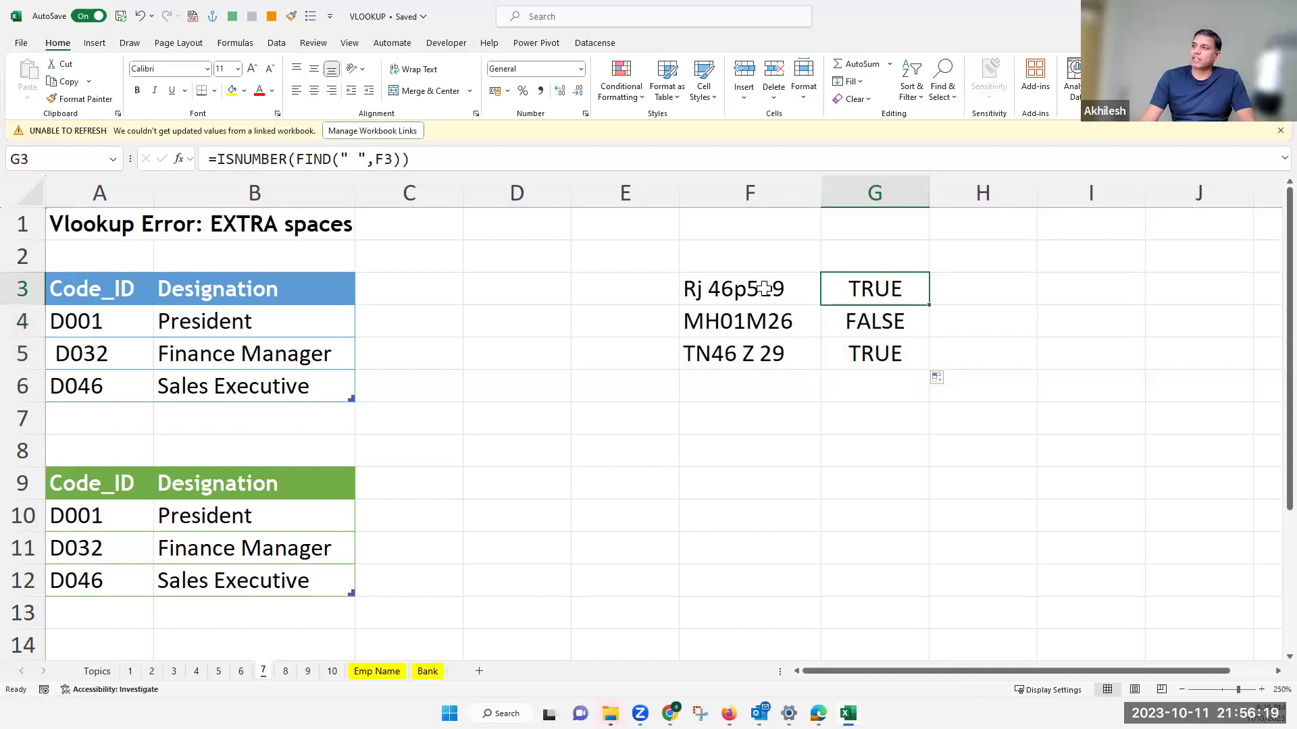
{"action": "left_click", "coordinate": [764, 288]}
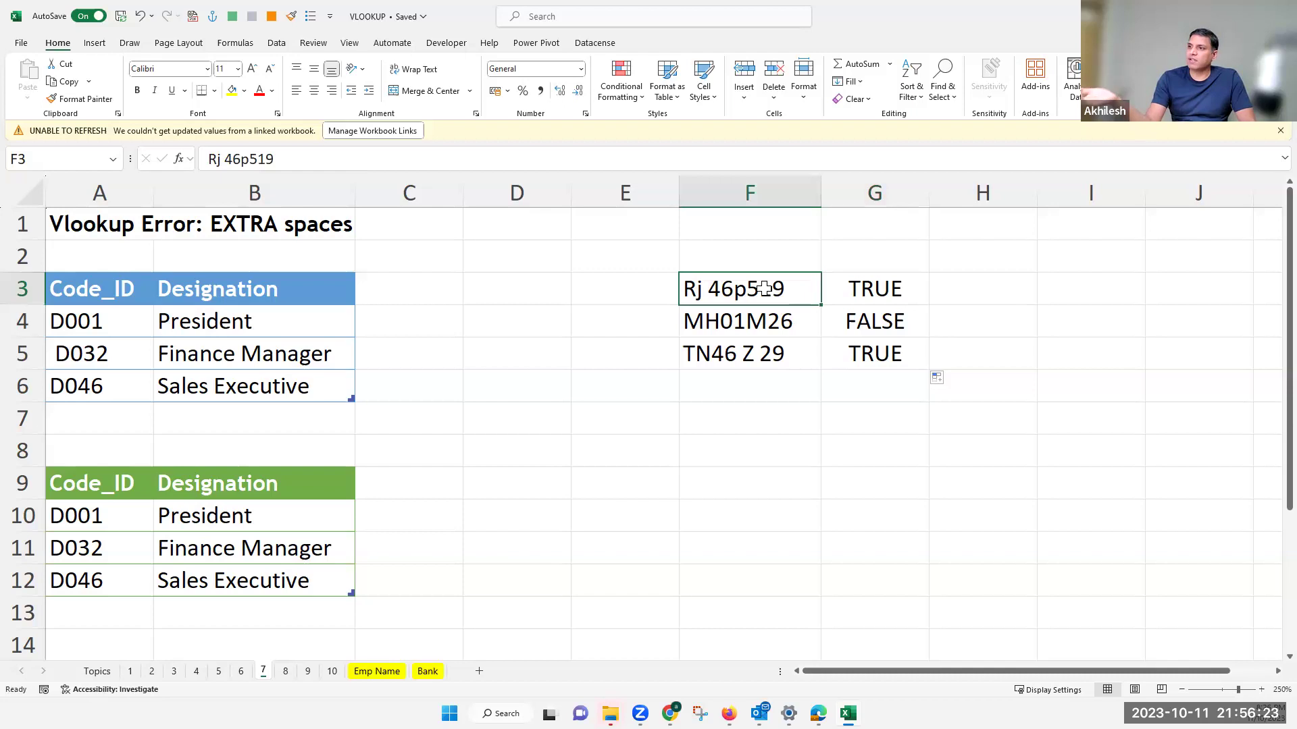
Step: Enter =SUBSTITUTE(F3," ","") in H3 to strip every space from the F3 code
{"action": "left_click", "coordinate": [976, 292]}
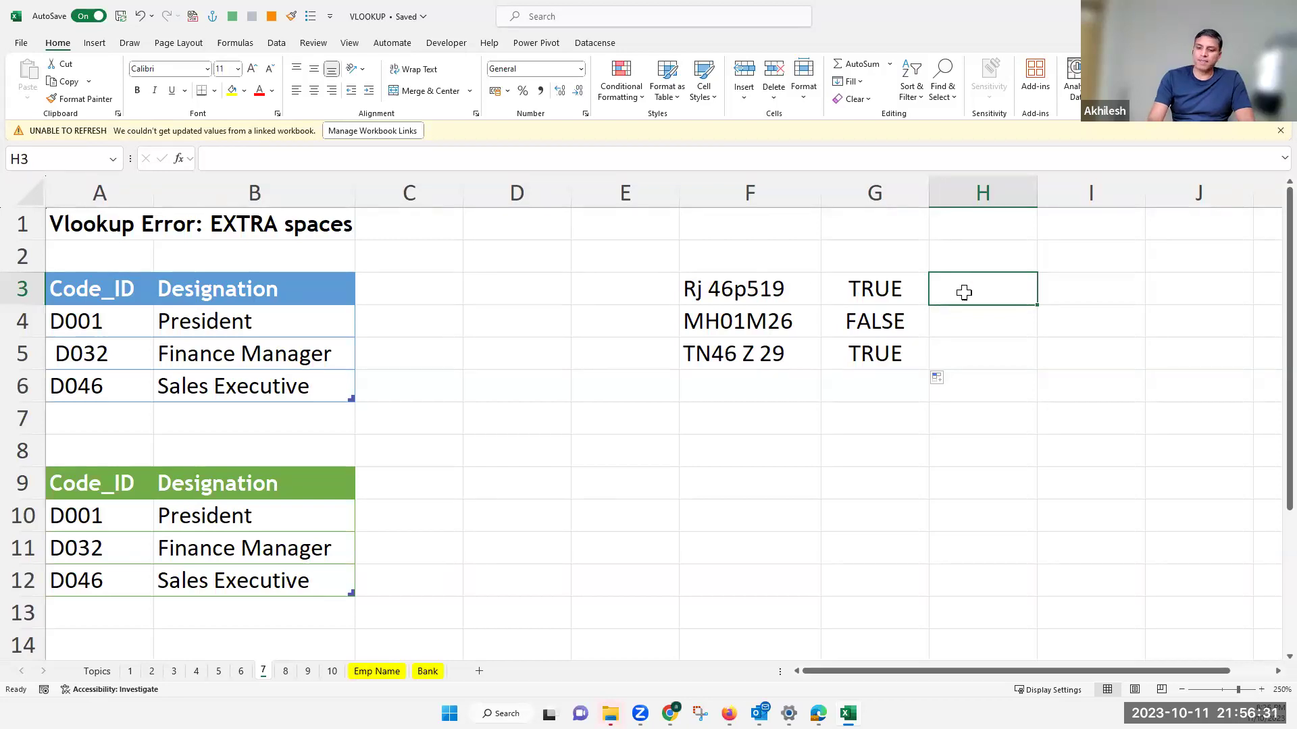
{"action": "type", "text": "="}
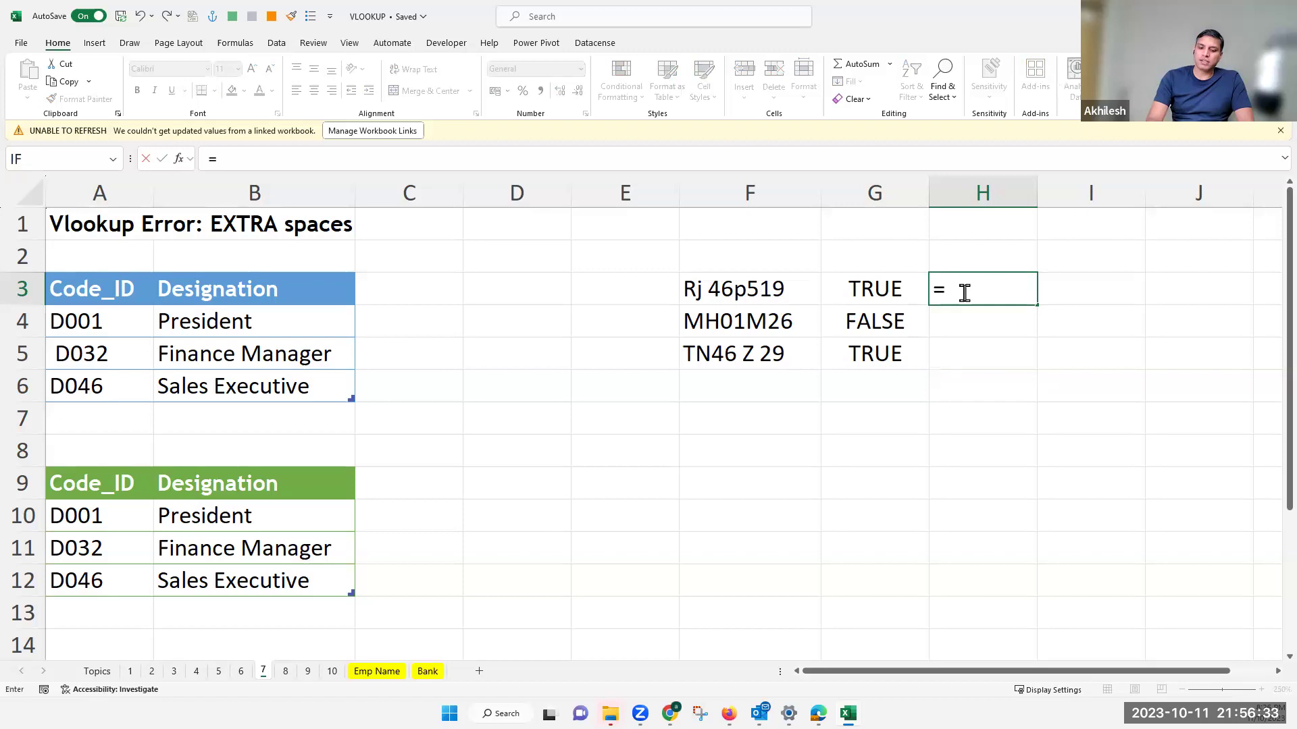
{"action": "type", "text": "sub"}
{"action": "key", "text": "Tab"}
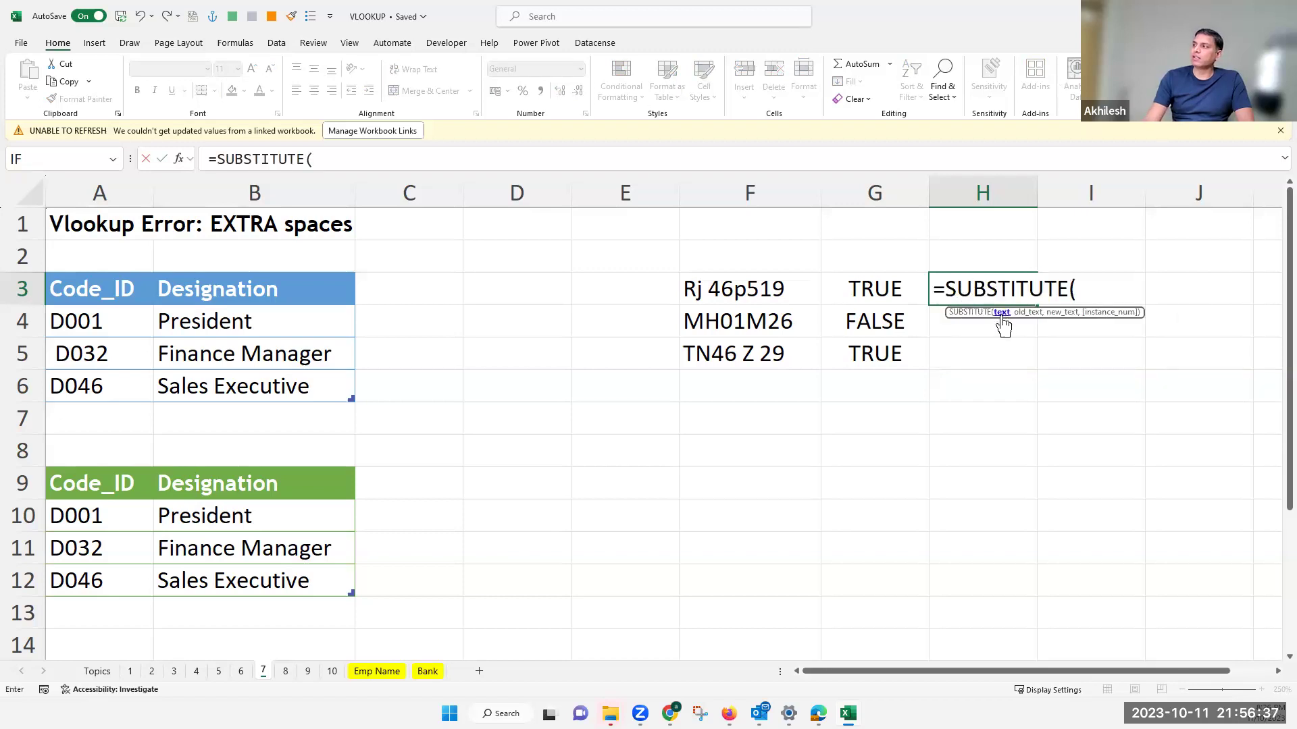
{"action": "left_click", "coordinate": [771, 289]}
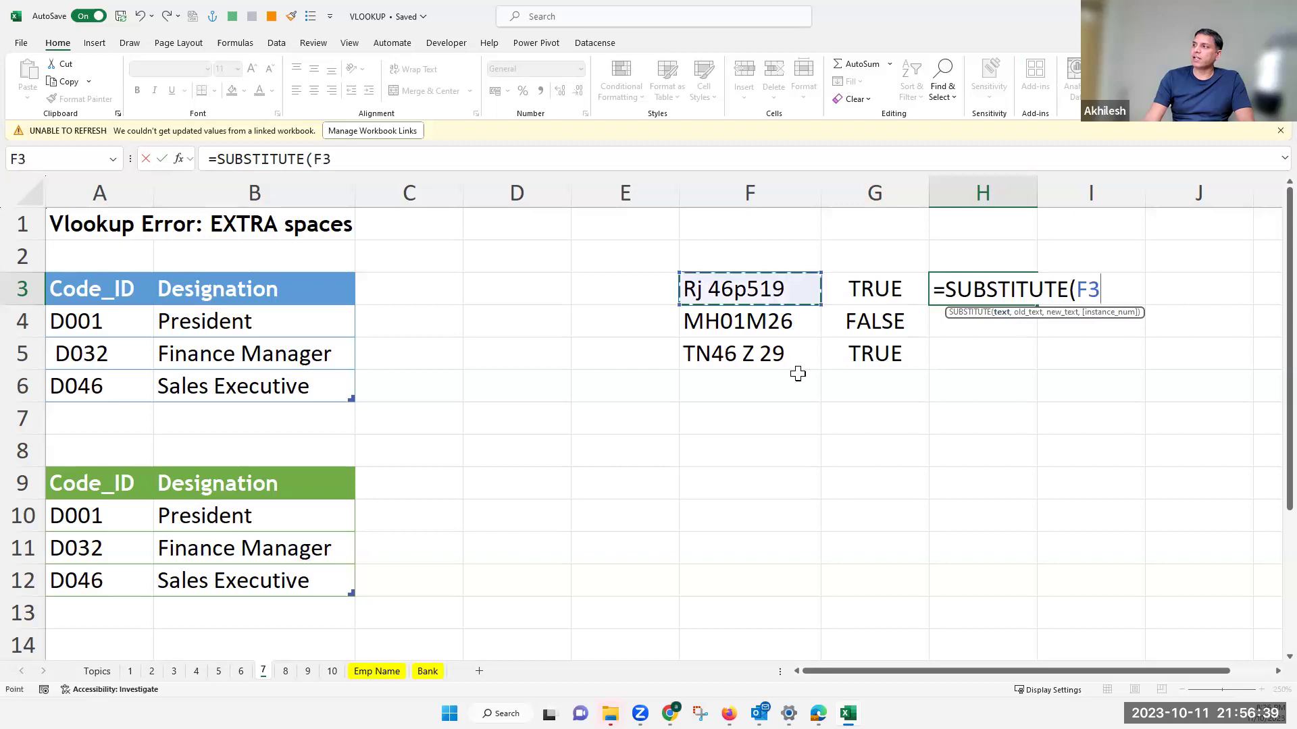
{"action": "type", "text": ","}
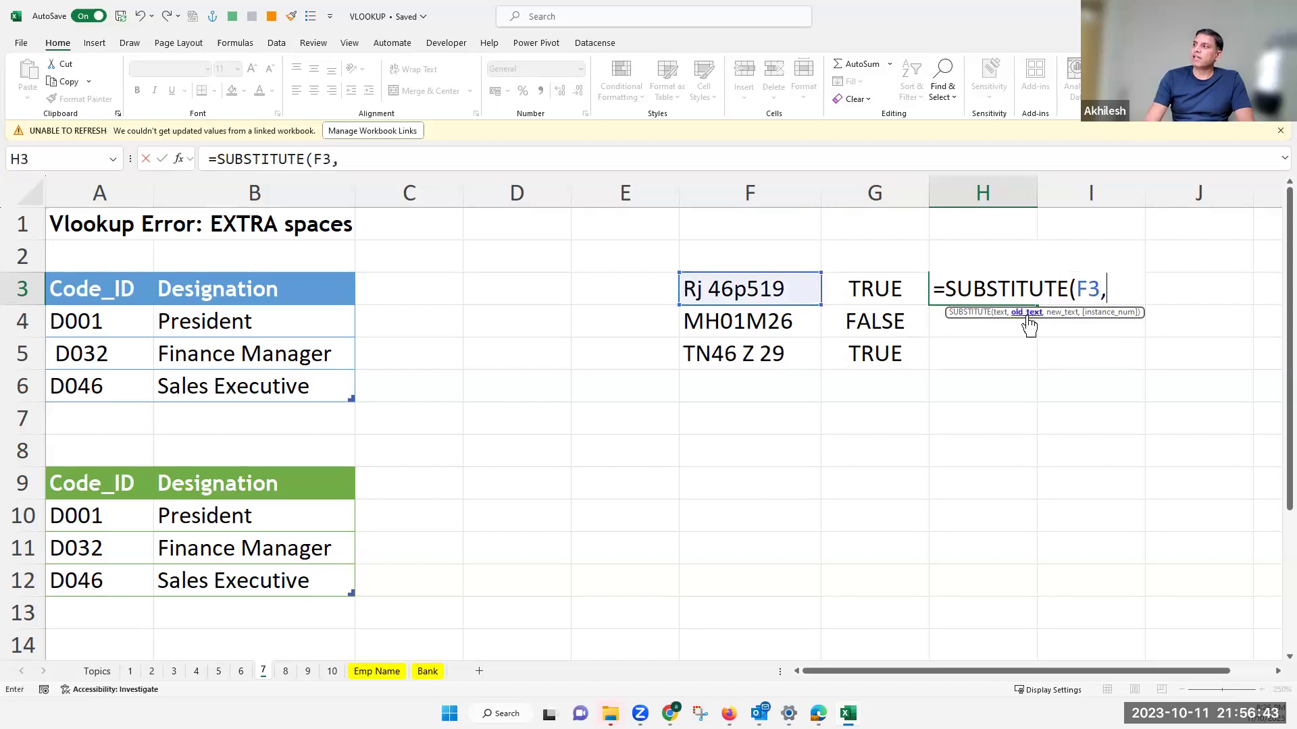
{"action": "type", "text": "\" \""}
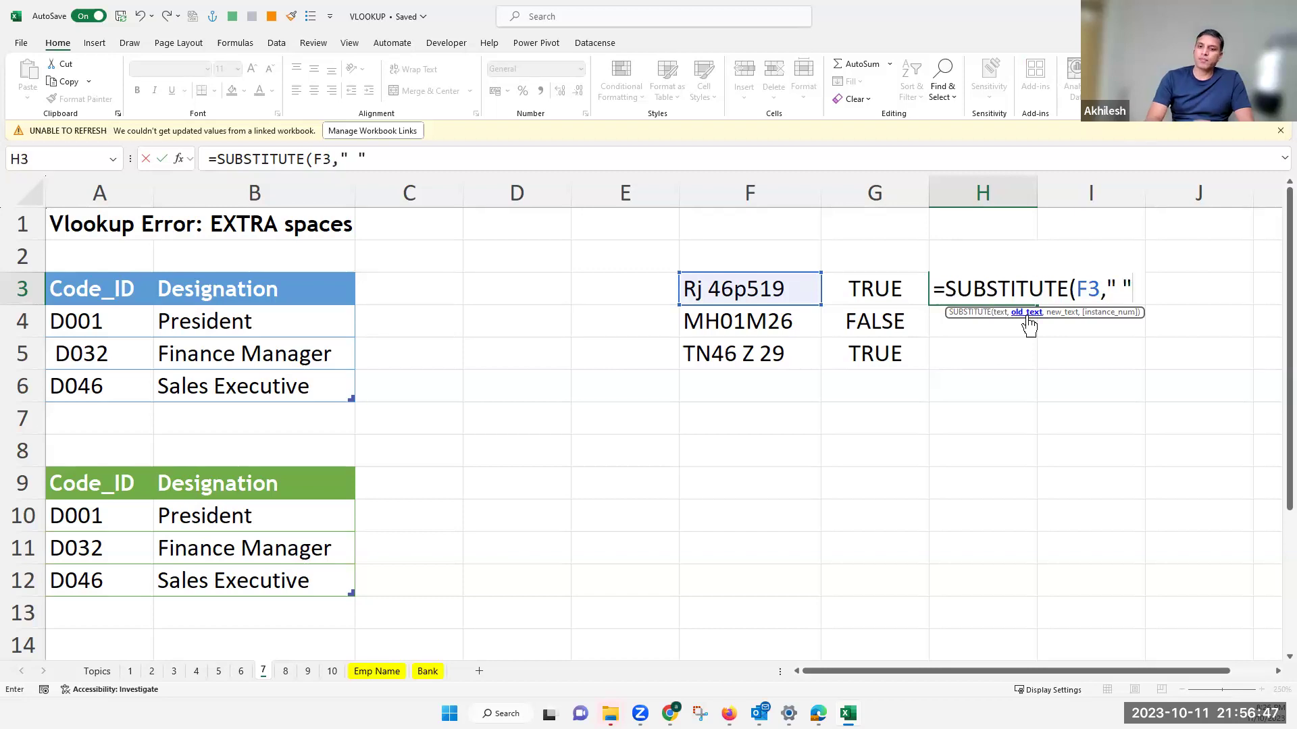
{"action": "type", "text": ","}
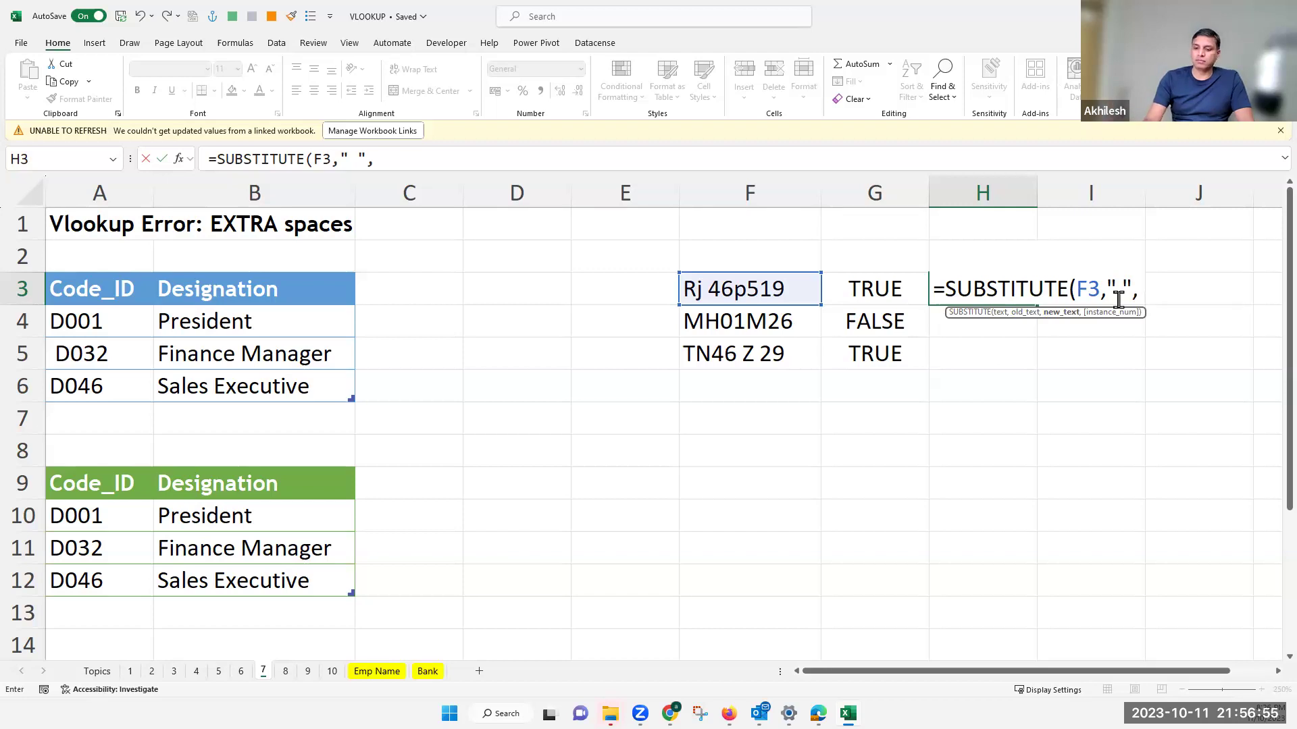
{"action": "type", "text": "\"\""}
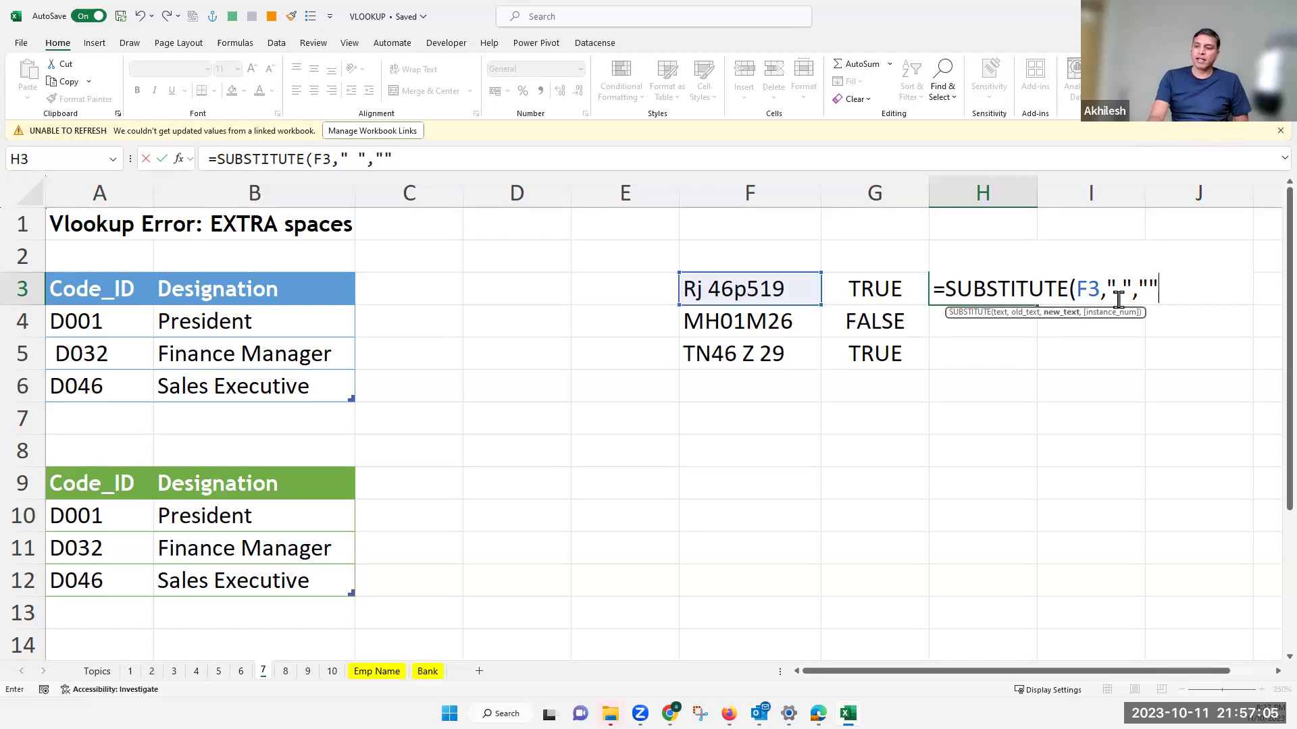
{"action": "type", "text": ")"}
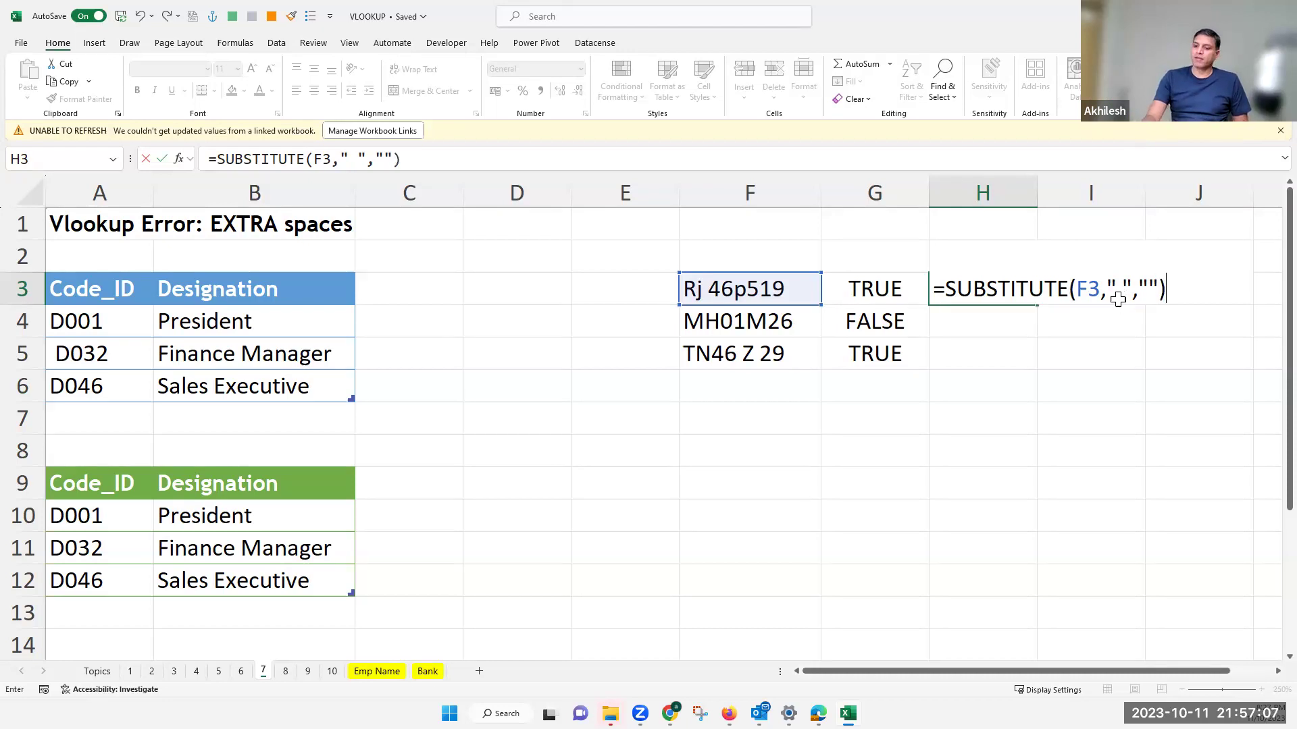
{"action": "key", "text": "Return"}
Step: Fill the SUBSTITUTE formula from H3 down through H5
{"action": "left_click", "coordinate": [1019, 289]}
{"action": "left_click_drag", "start_coordinate": [1038, 306], "coordinate": [1032, 367]}
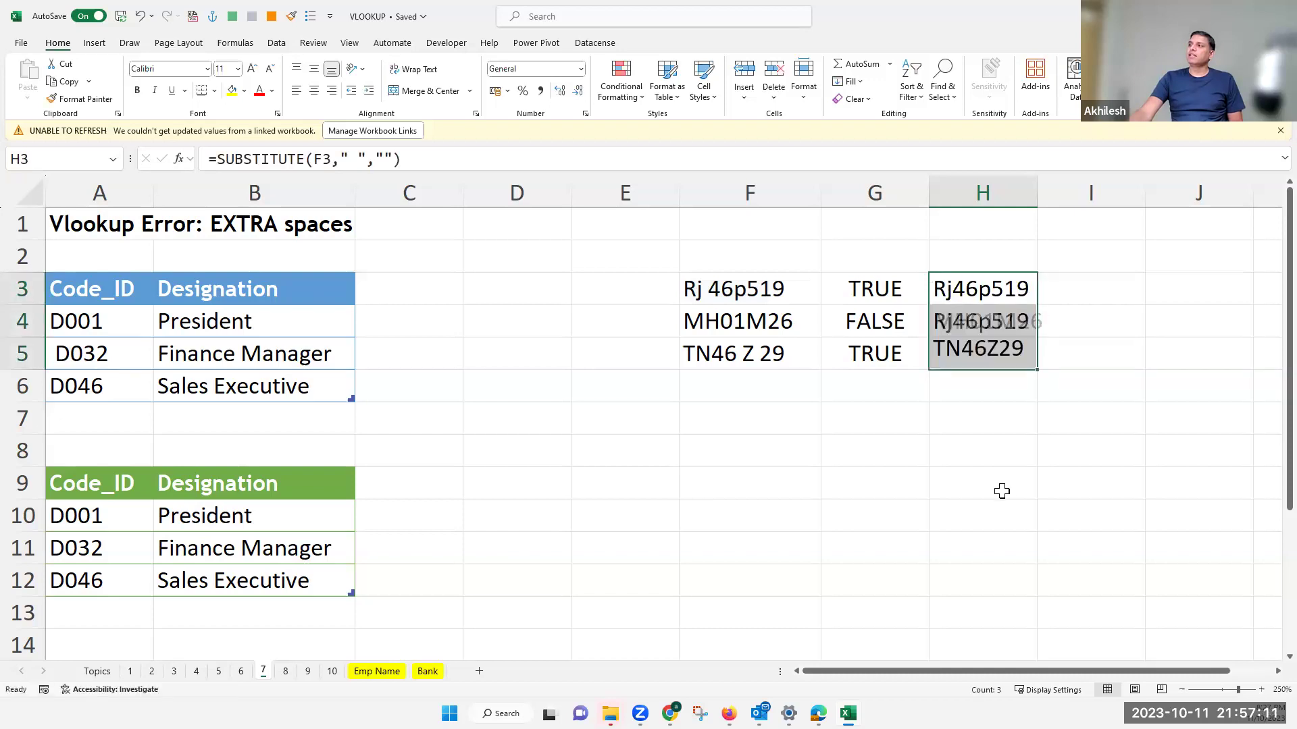
{"action": "left_click", "coordinate": [875, 419]}
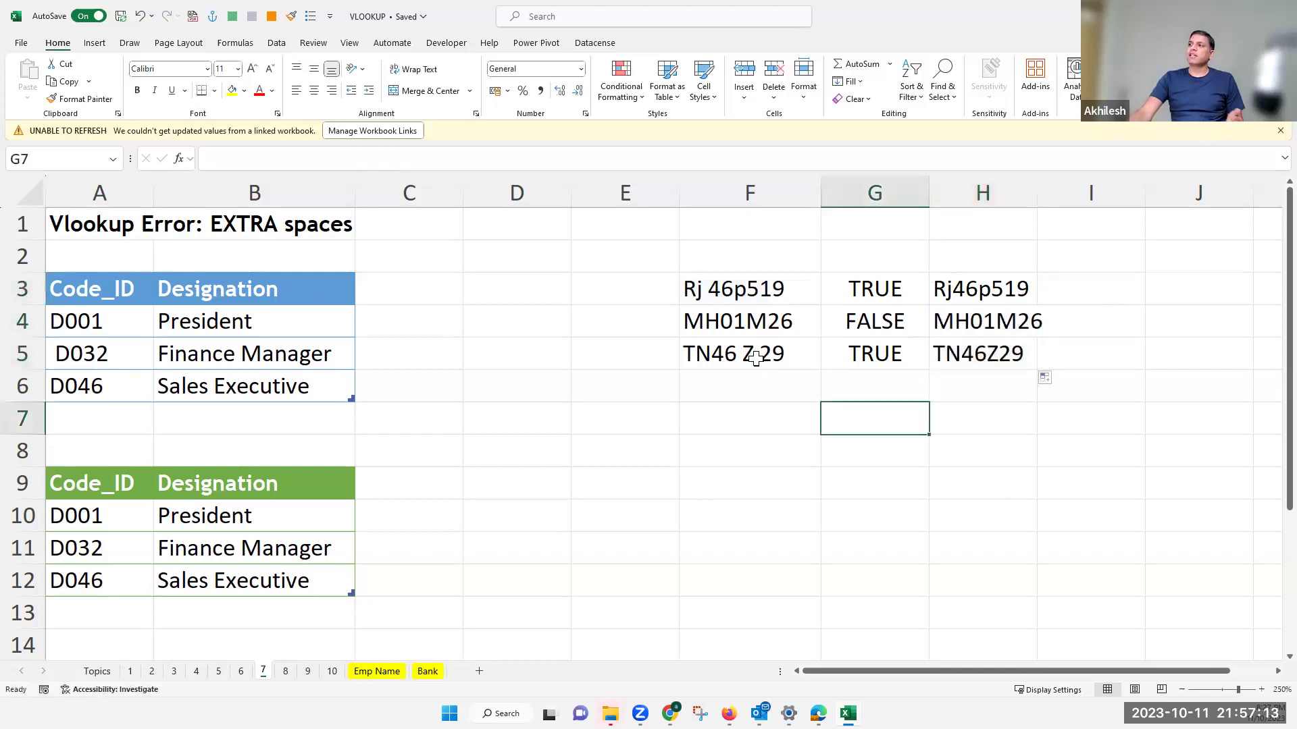
Step: Compare the F5 code with the space checks and cleaned codes, and examine the old-text and new-text arguments of the H3 formula
{"action": "left_click", "coordinate": [758, 353]}
{"action": "mouse_move", "coordinate": [987, 351]}
{"action": "left_mouse_down"}
{"action": "mouse_move", "coordinate": [977, 290]}
{"action": "mouse_move", "coordinate": [987, 352]}
{"action": "left_mouse_up"}
{"action": "left_click_drag", "start_coordinate": [871, 290], "coordinate": [873, 331]}
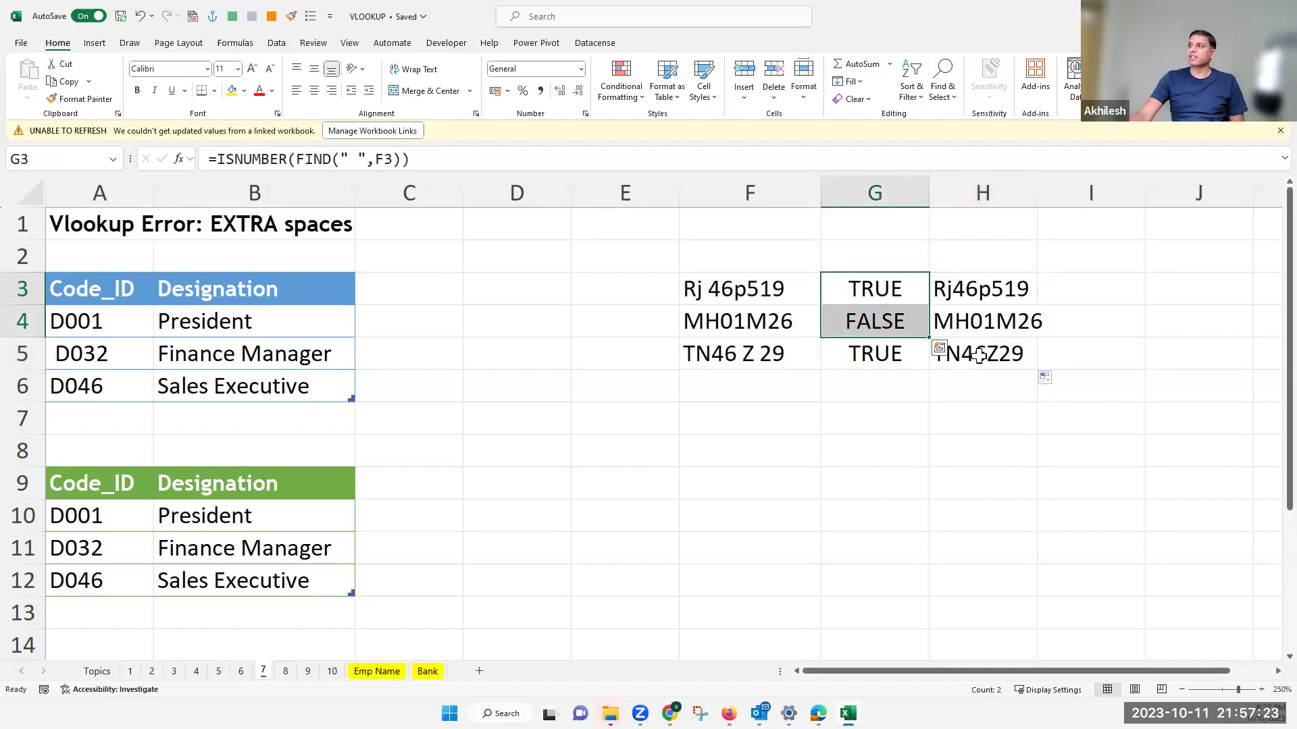
{"action": "left_click_drag", "start_coordinate": [979, 290], "coordinate": [975, 349]}
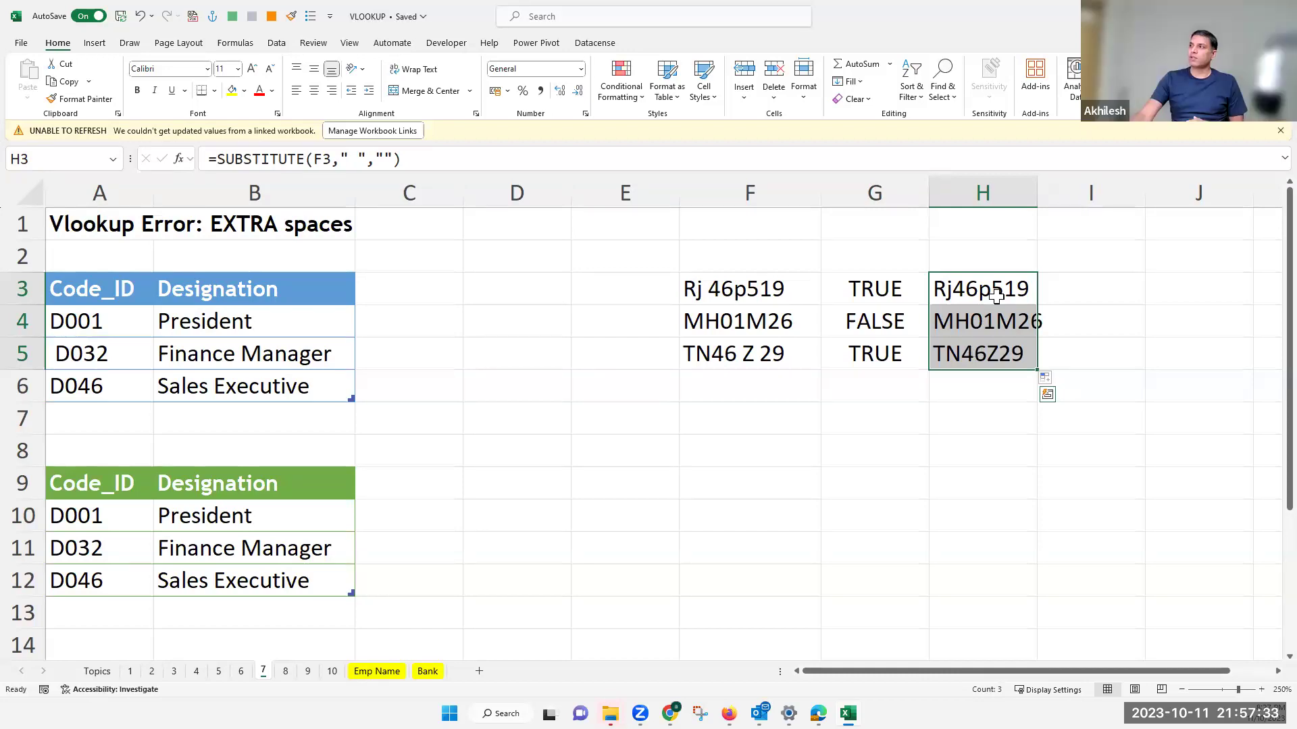
{"action": "left_click", "coordinate": [351, 157]}
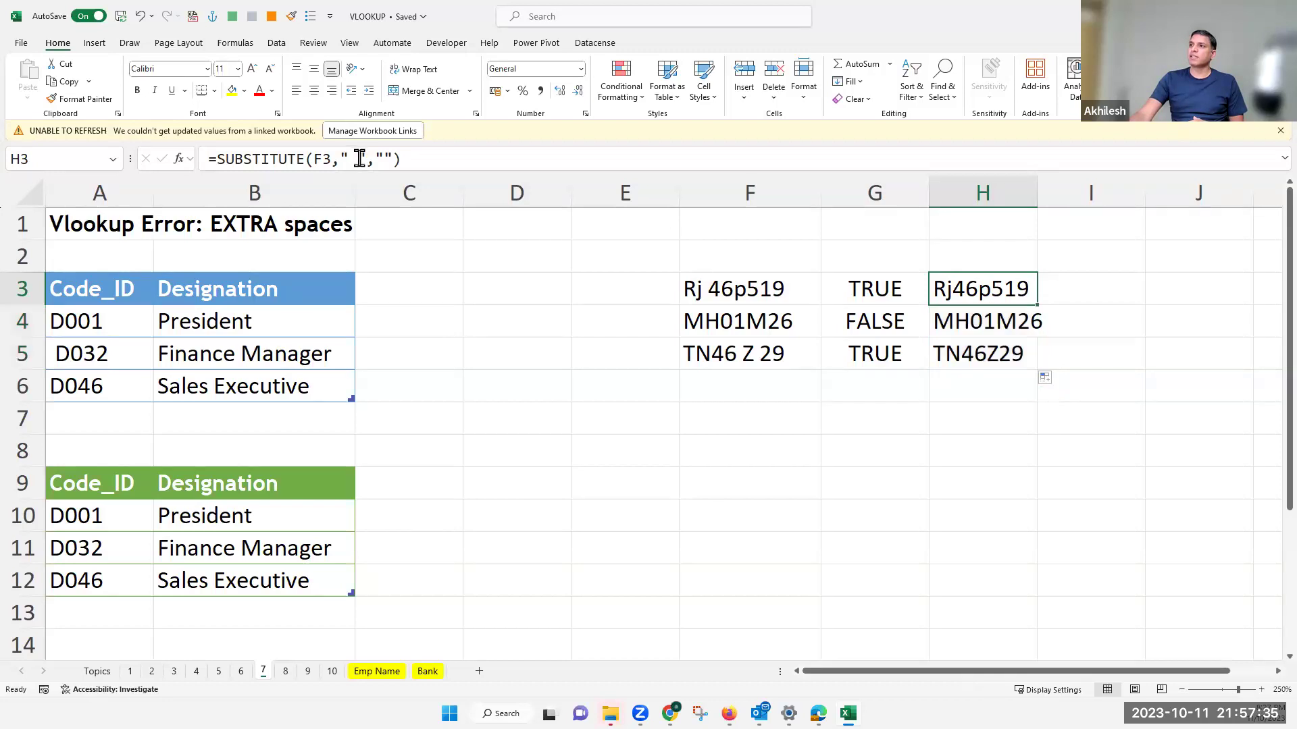
{"action": "left_click", "coordinate": [364, 159]}
{"action": "left_click_drag", "start_coordinate": [376, 159], "coordinate": [393, 160]}
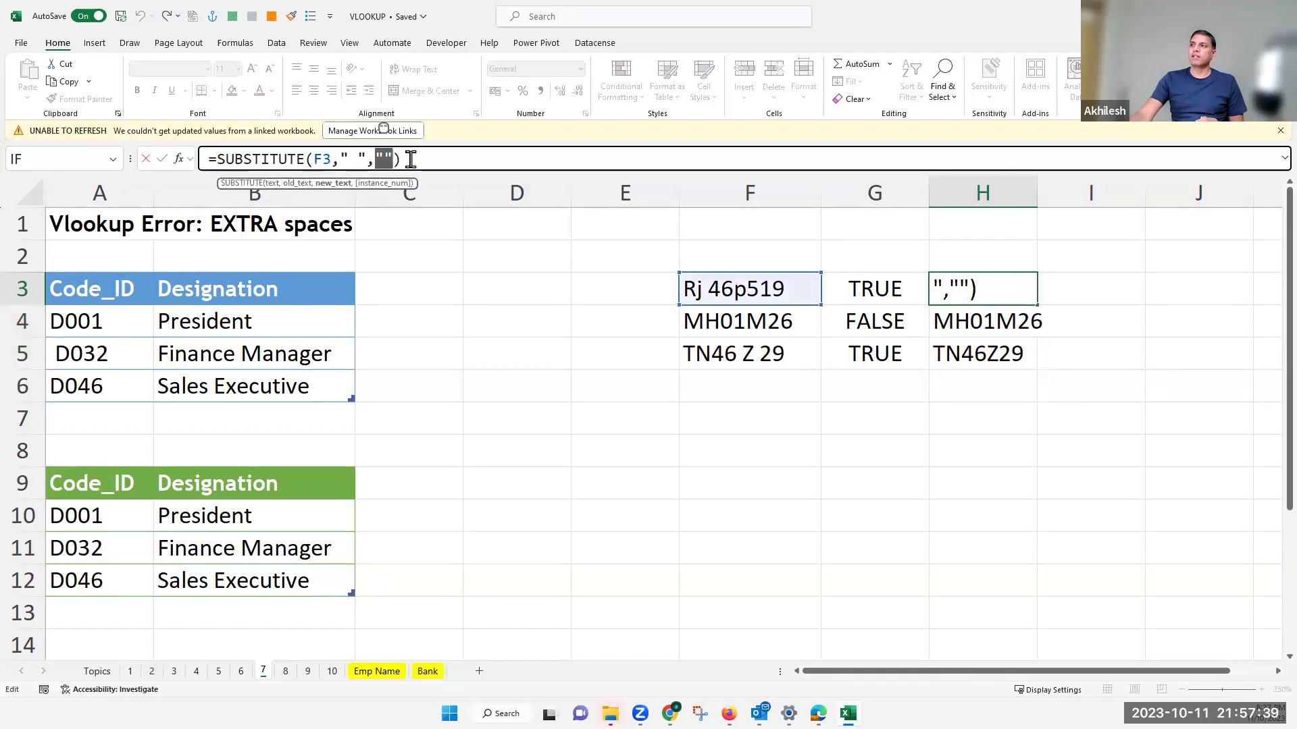
{"action": "left_click", "coordinate": [408, 160]}
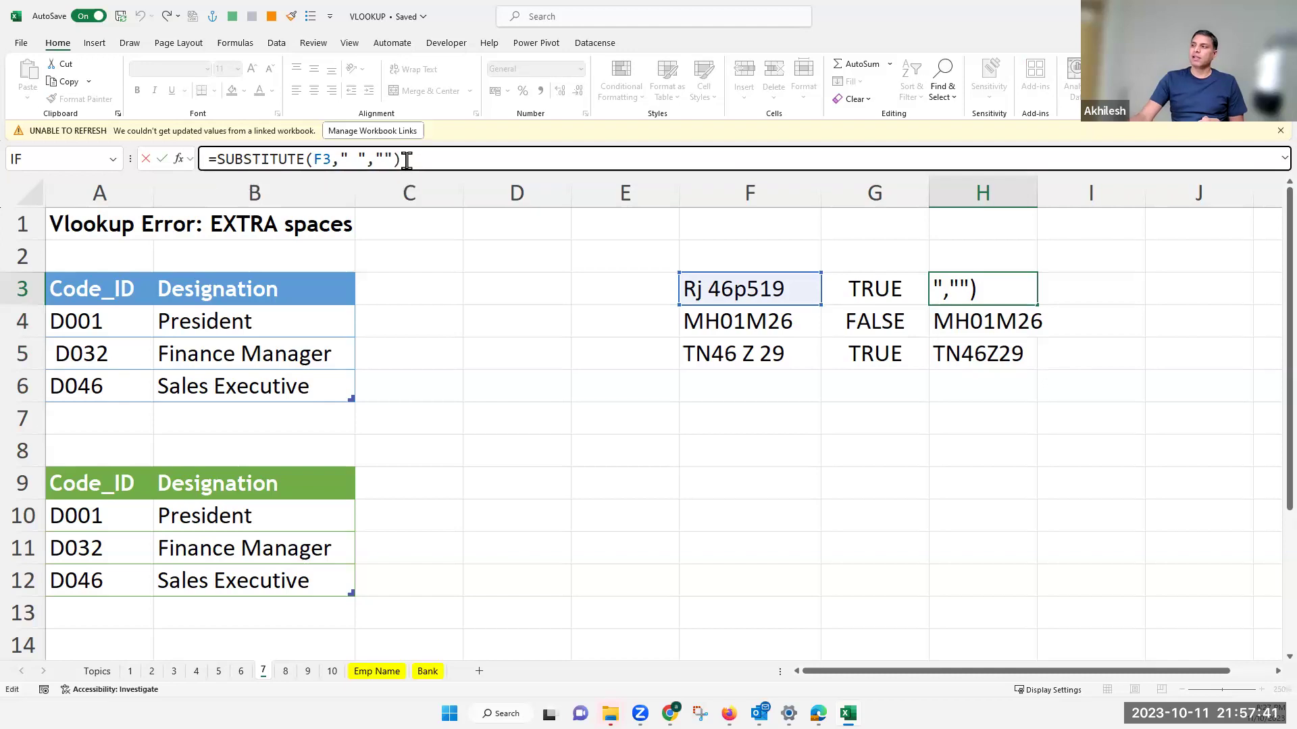
{"action": "key", "text": "Return"}
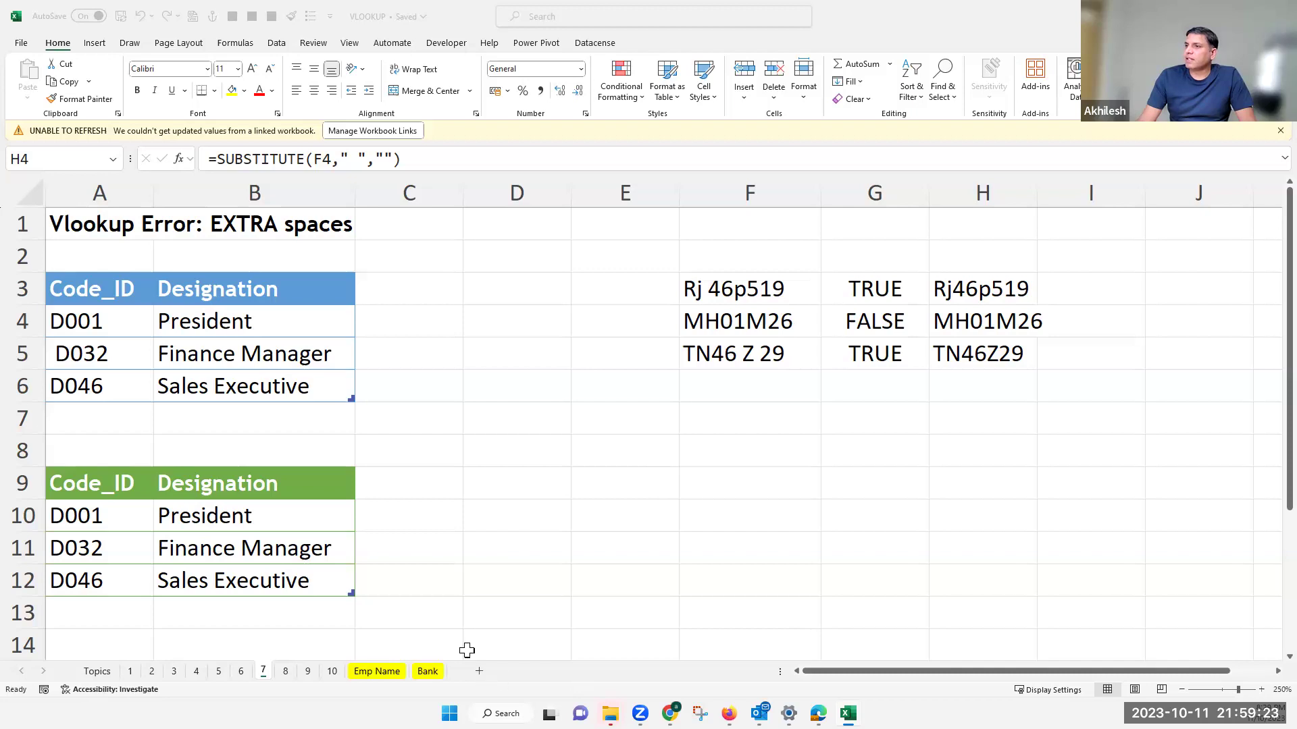
Step: Add a new worksheet and enter 1, 2 and 3 in cells A2 to A4
{"action": "left_click", "coordinate": [426, 544]}
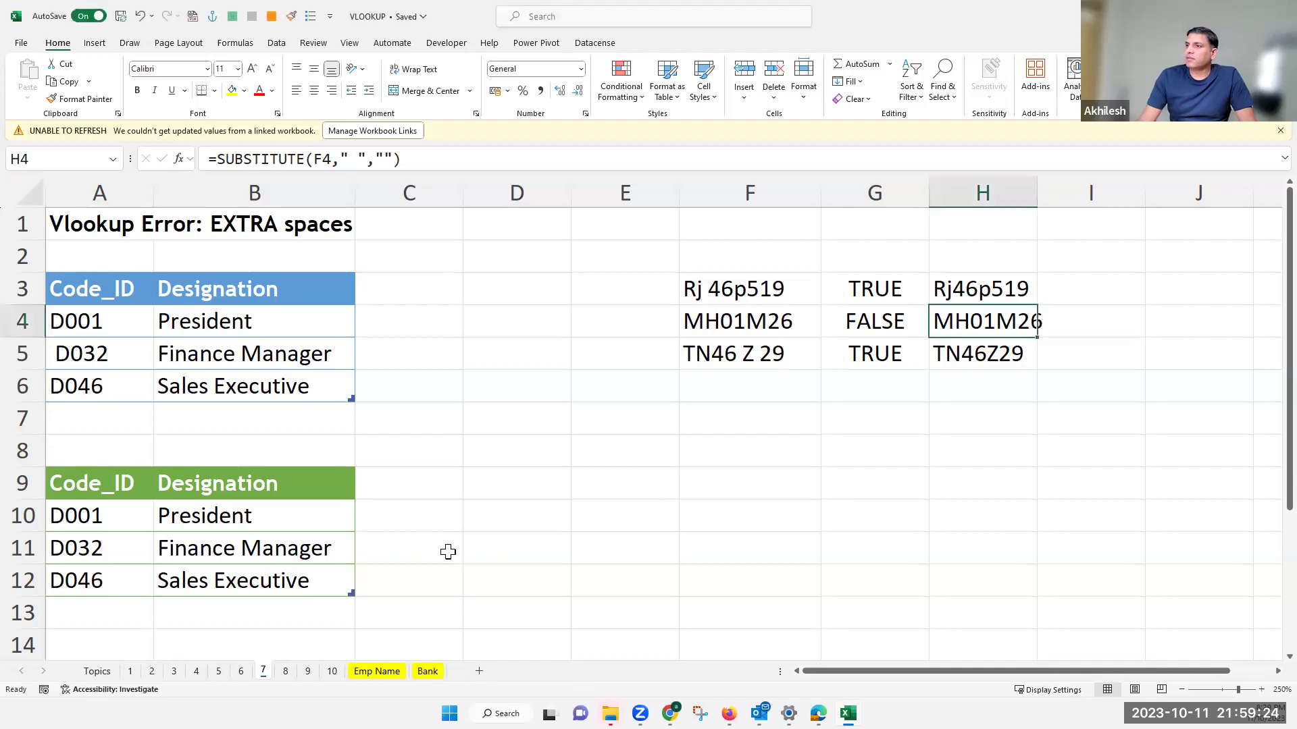
{"action": "left_click", "coordinate": [480, 671]}
{"action": "scroll", "coordinate": [129, 280], "scroll_direction": "up", "scroll_amount": 6, "text": "ctrl"}
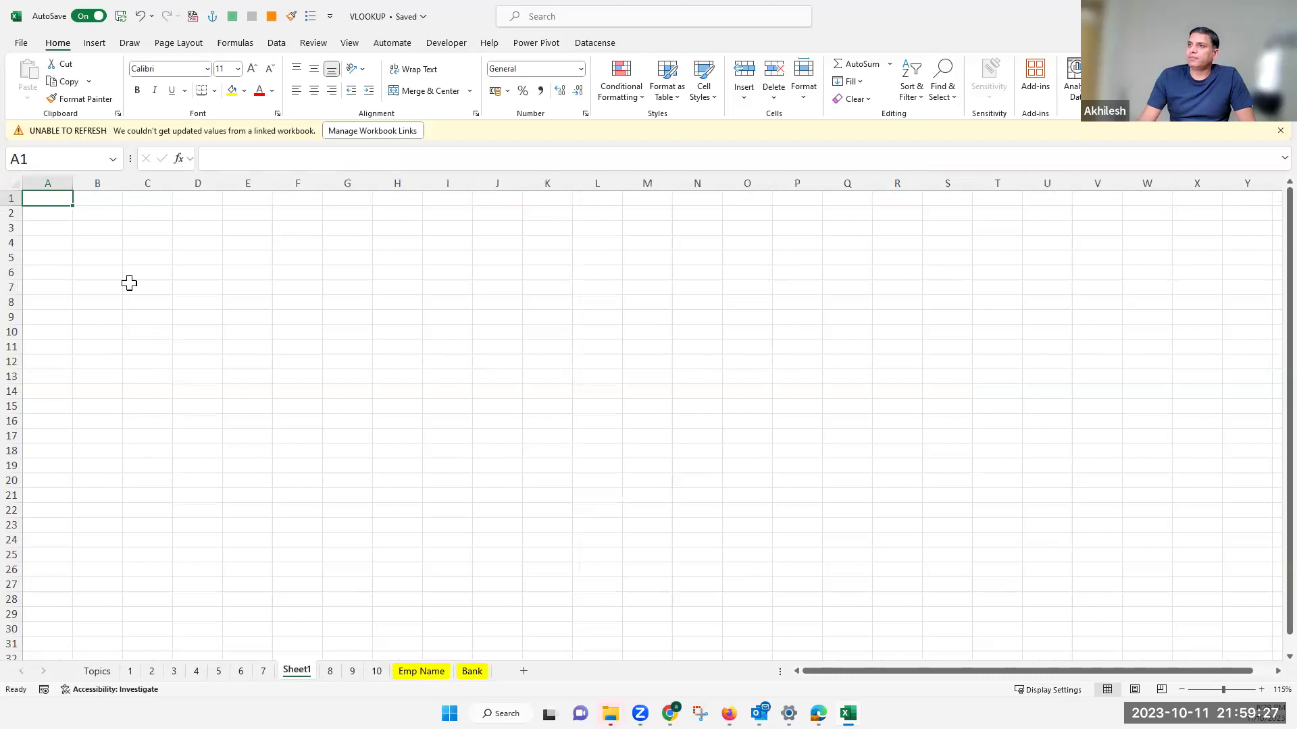
{"action": "left_click", "coordinate": [96, 241]}
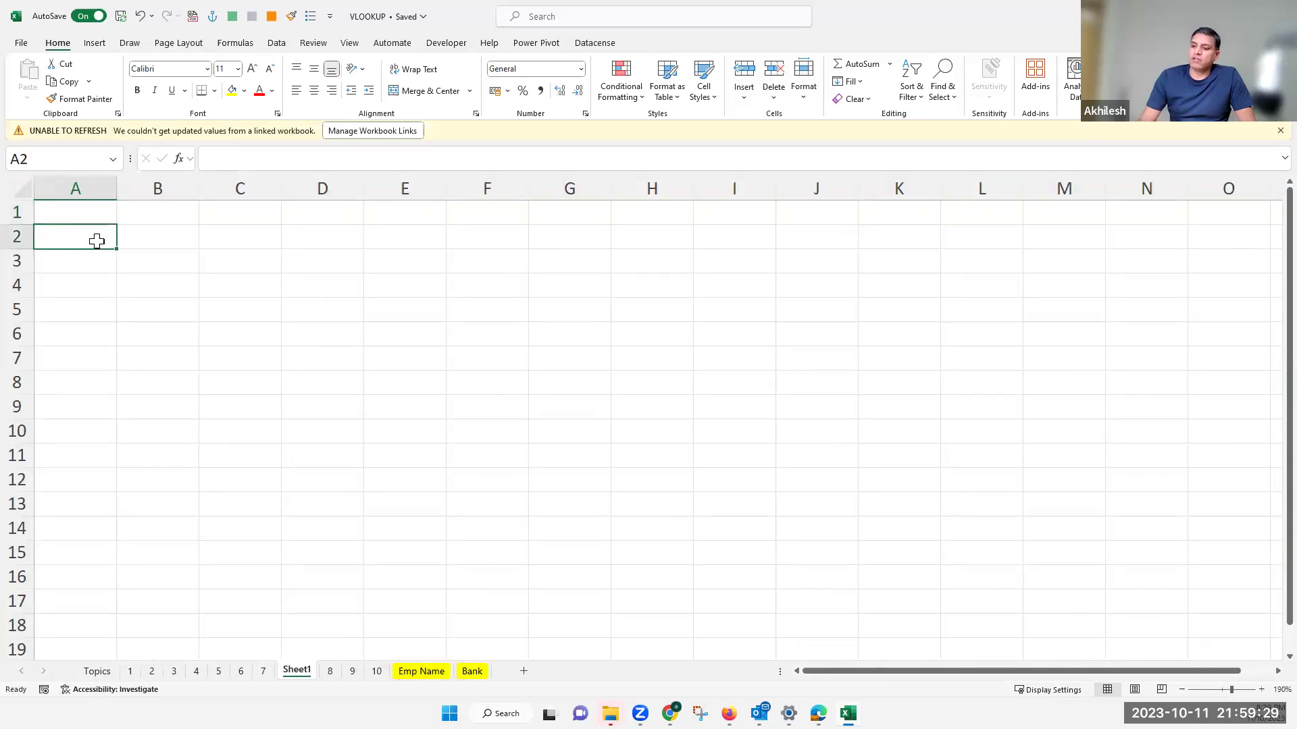
{"action": "type", "text": "1"}
{"action": "key", "text": "Return"}
{"action": "type", "text": "2"}
{"action": "key", "text": "Return"}
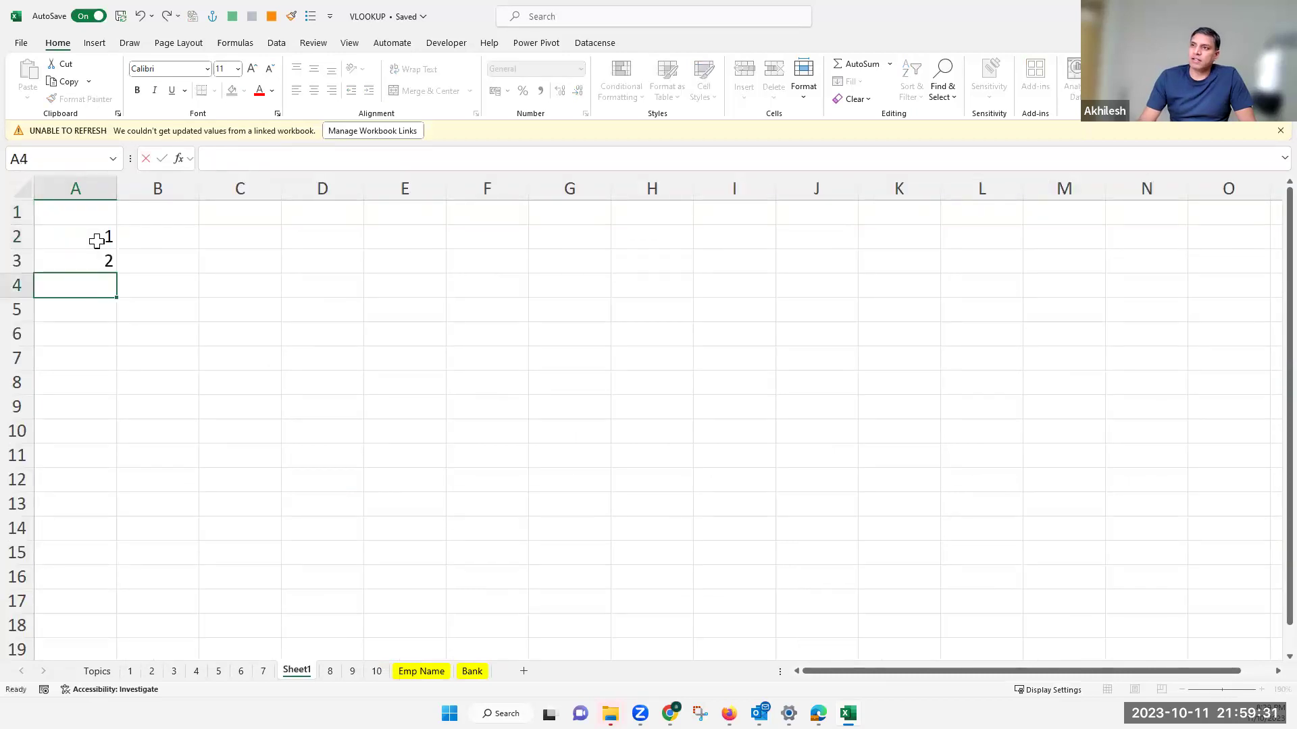
{"action": "type", "text": "3"}
{"action": "key", "text": "Return"}
{"action": "left_click", "coordinate": [97, 241]}
{"action": "key", "text": "shift+Down"}
{"action": "left_click_drag", "start_coordinate": [101, 273], "coordinate": [101, 281]}
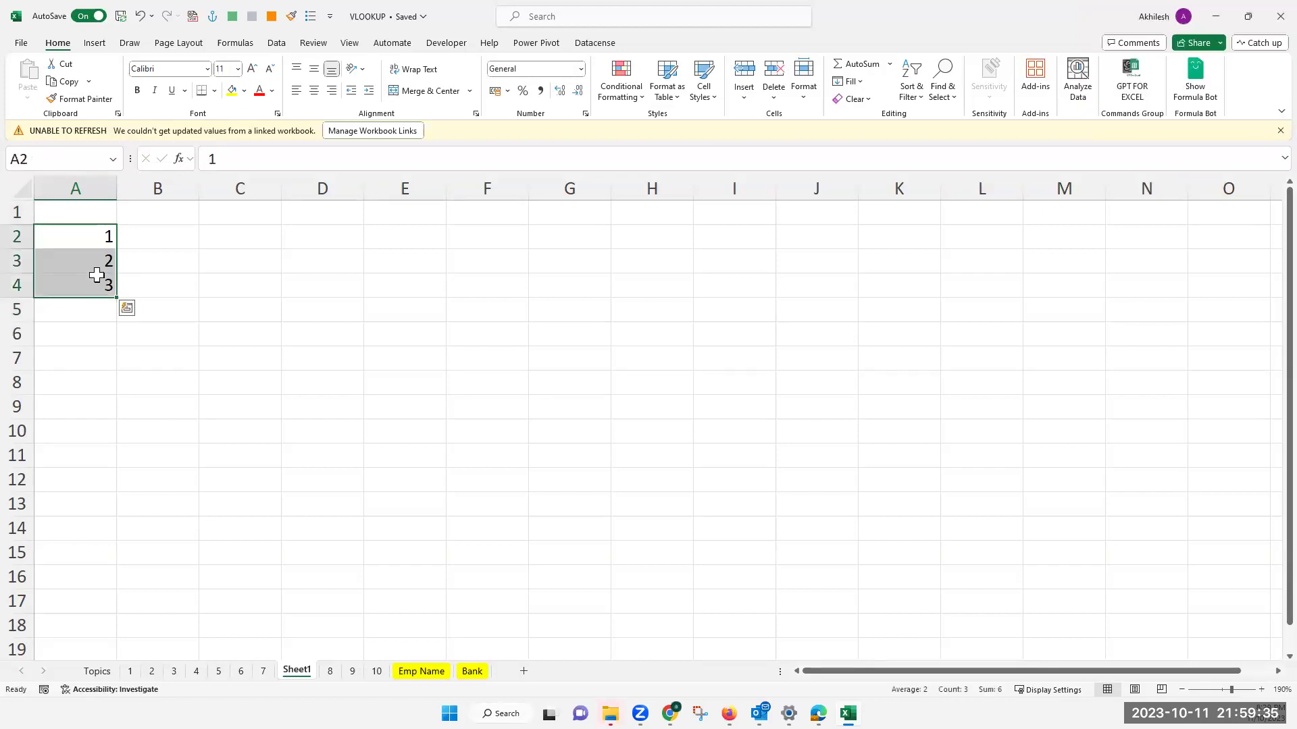
{"action": "left_click", "coordinate": [92, 238]}
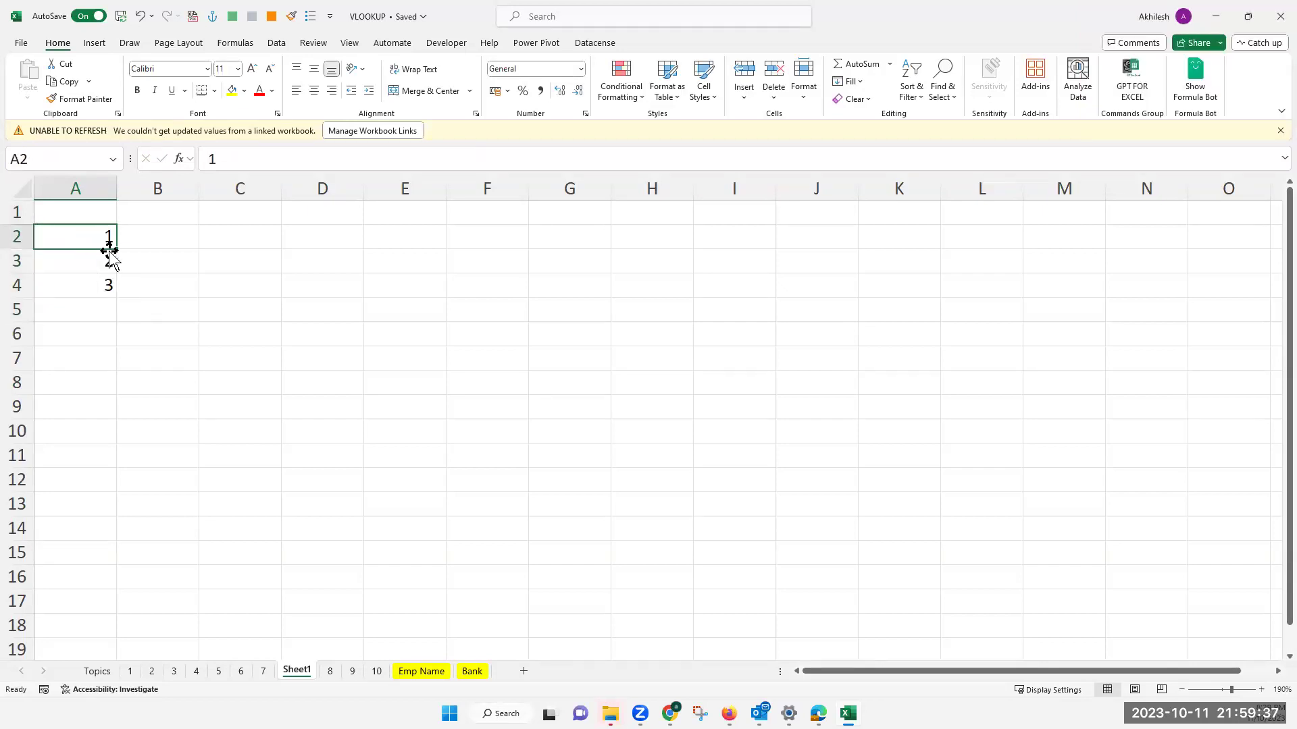
{"action": "double_click", "coordinate": [100, 240]}
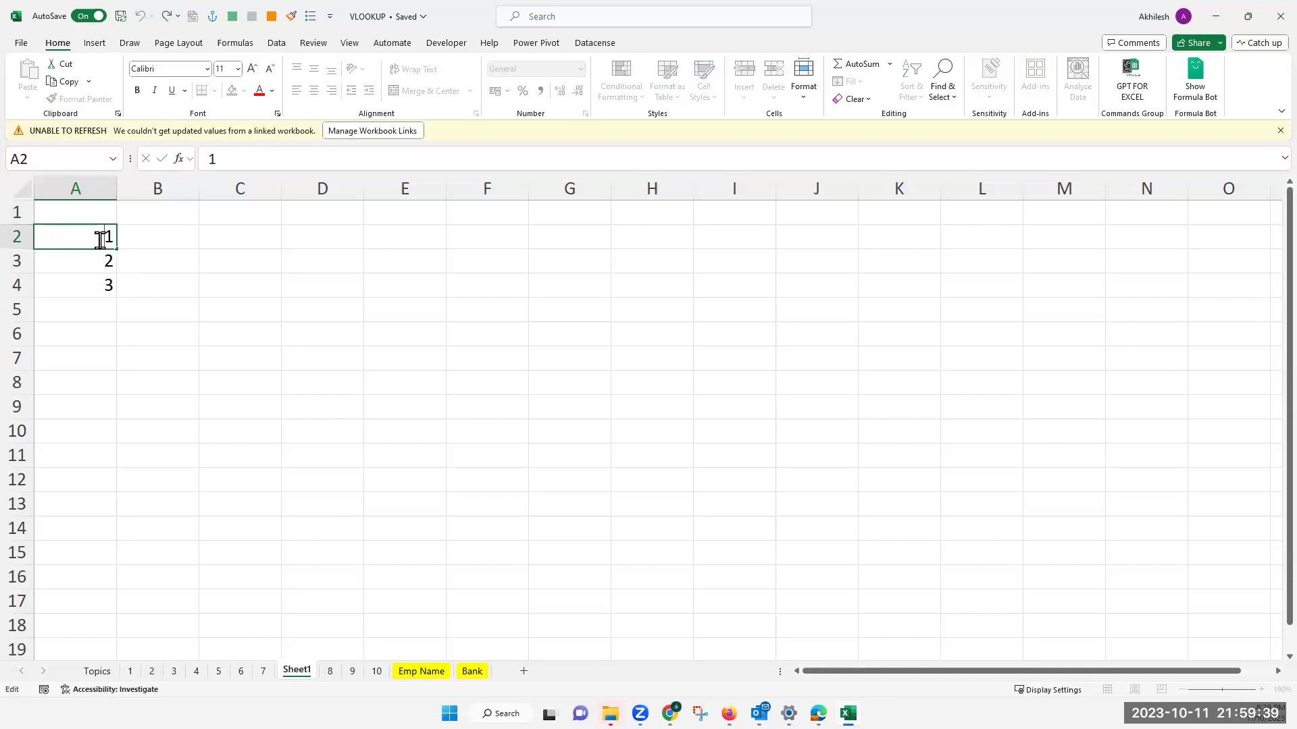
{"action": "type", "text": "IT"}
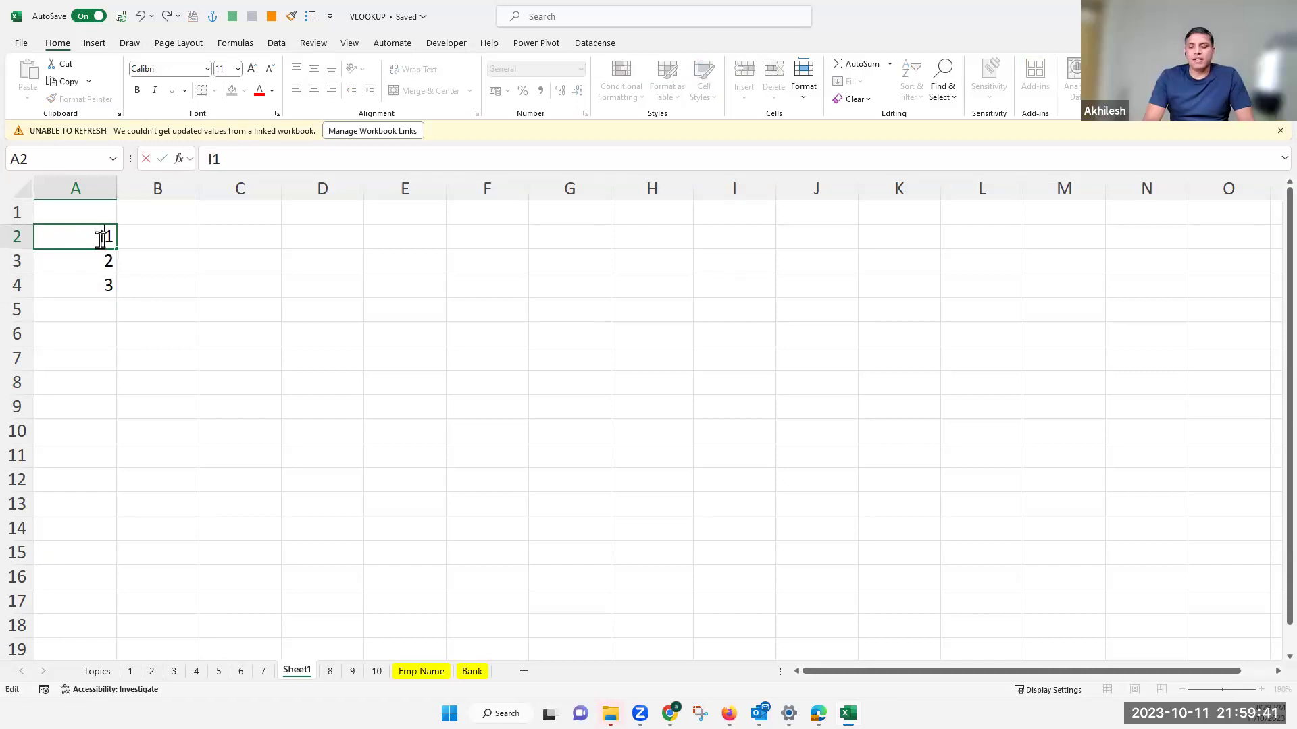
{"action": "type", "text": "_"}
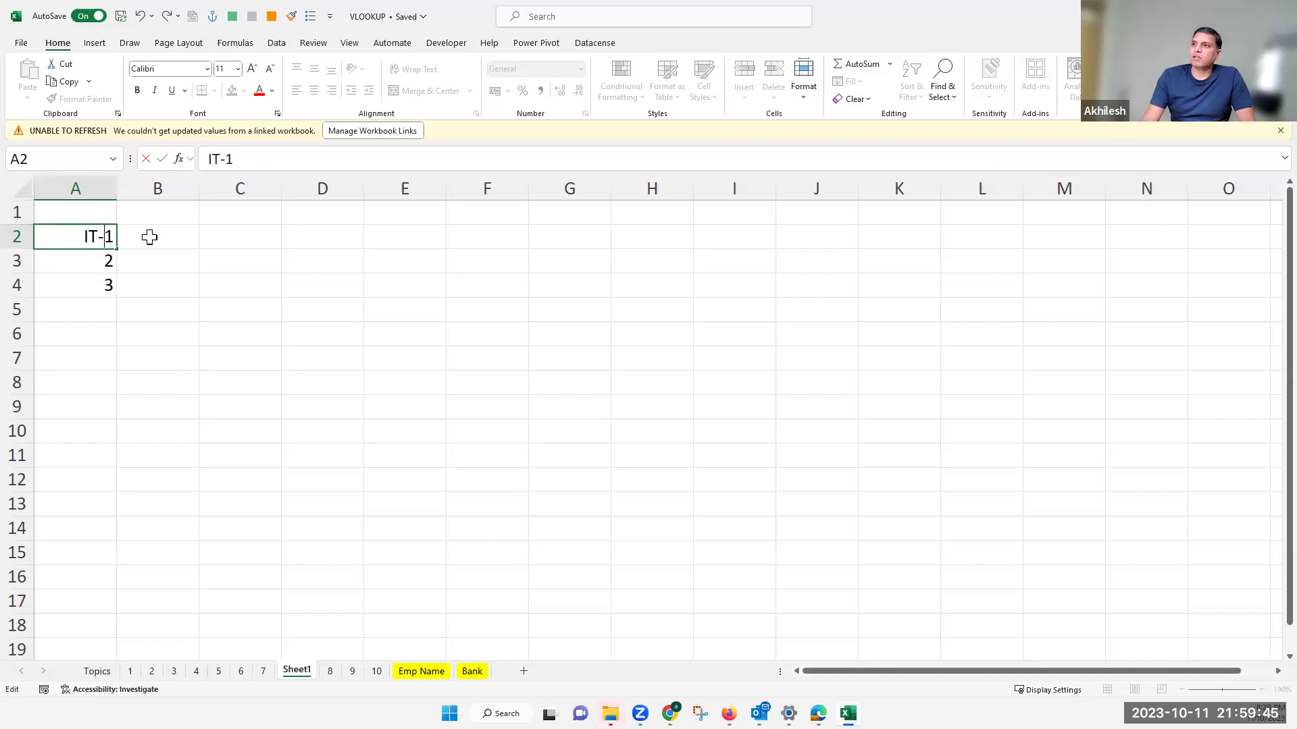
{"action": "key", "text": "Escape"}
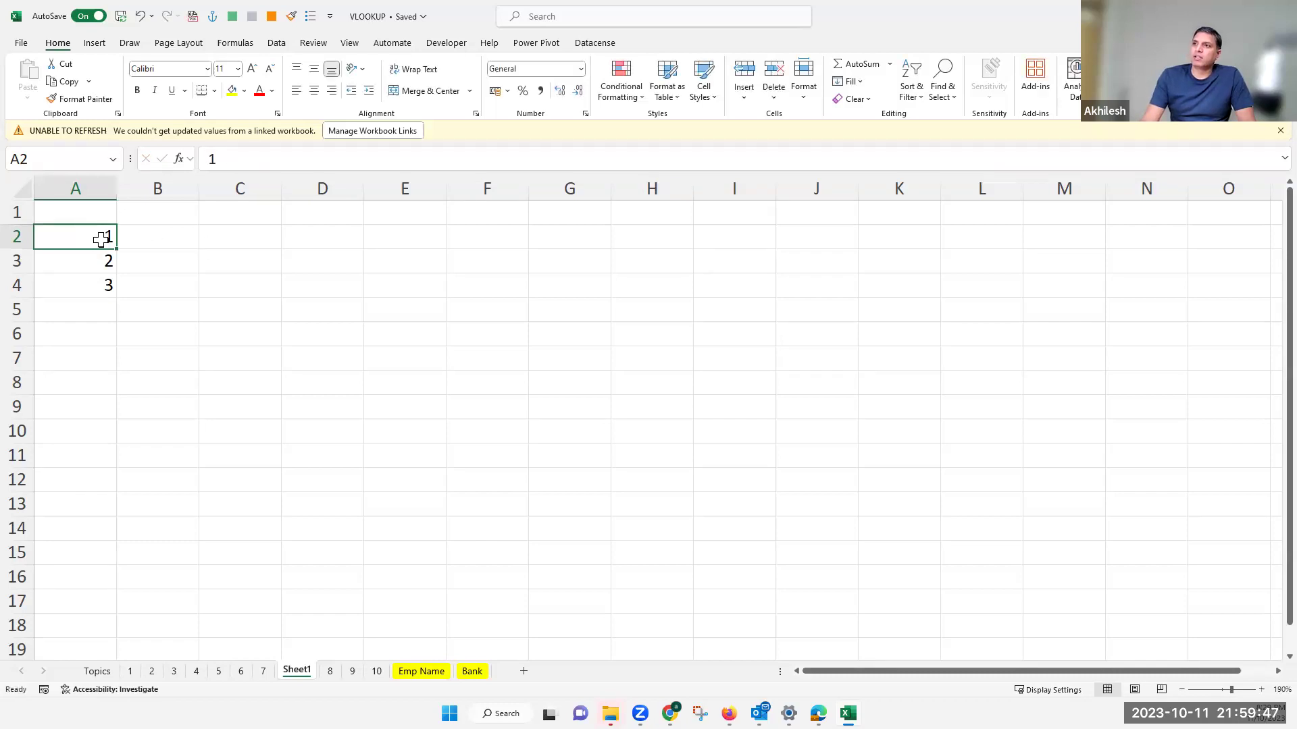
Step: Change the A2 entry to IT-001 and fill the code series down through A14
{"action": "double_click", "coordinate": [101, 240]}
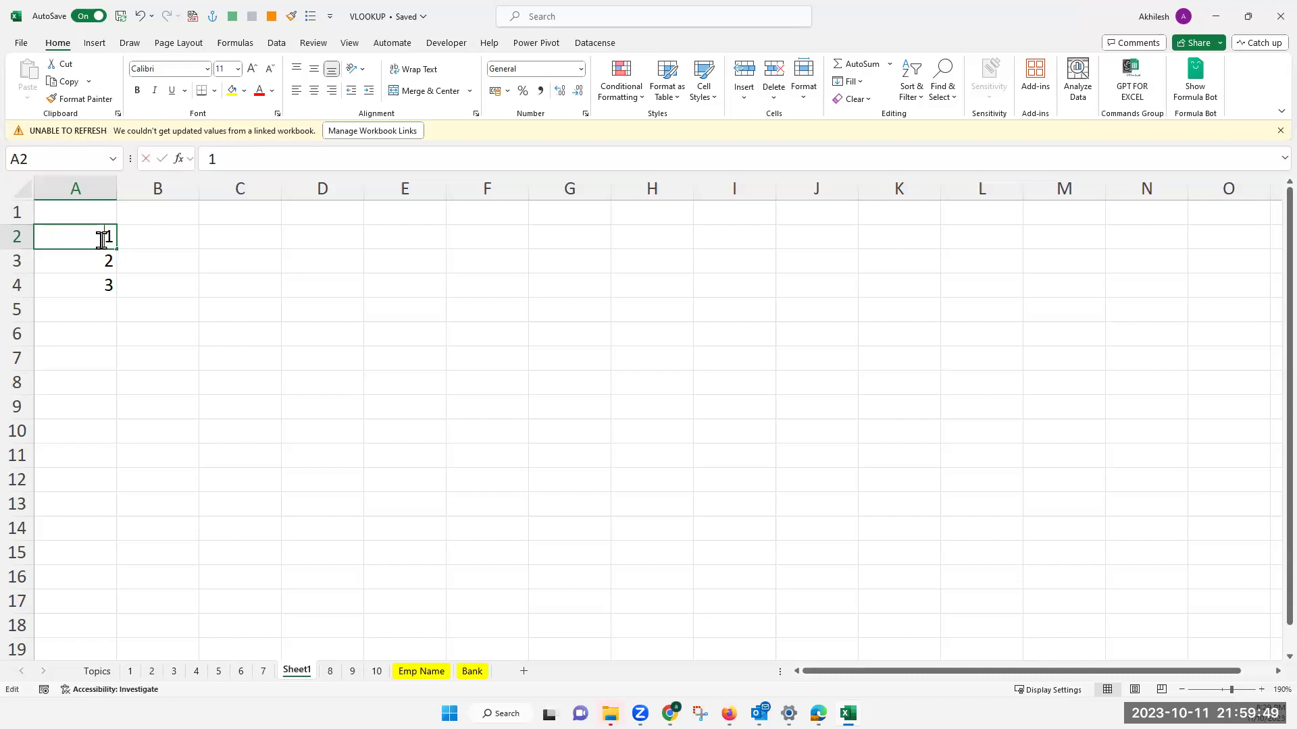
{"action": "type", "text": "IT_"}
{"action": "key", "text": "BackSpace"}
{"action": "type", "text": "-00"}
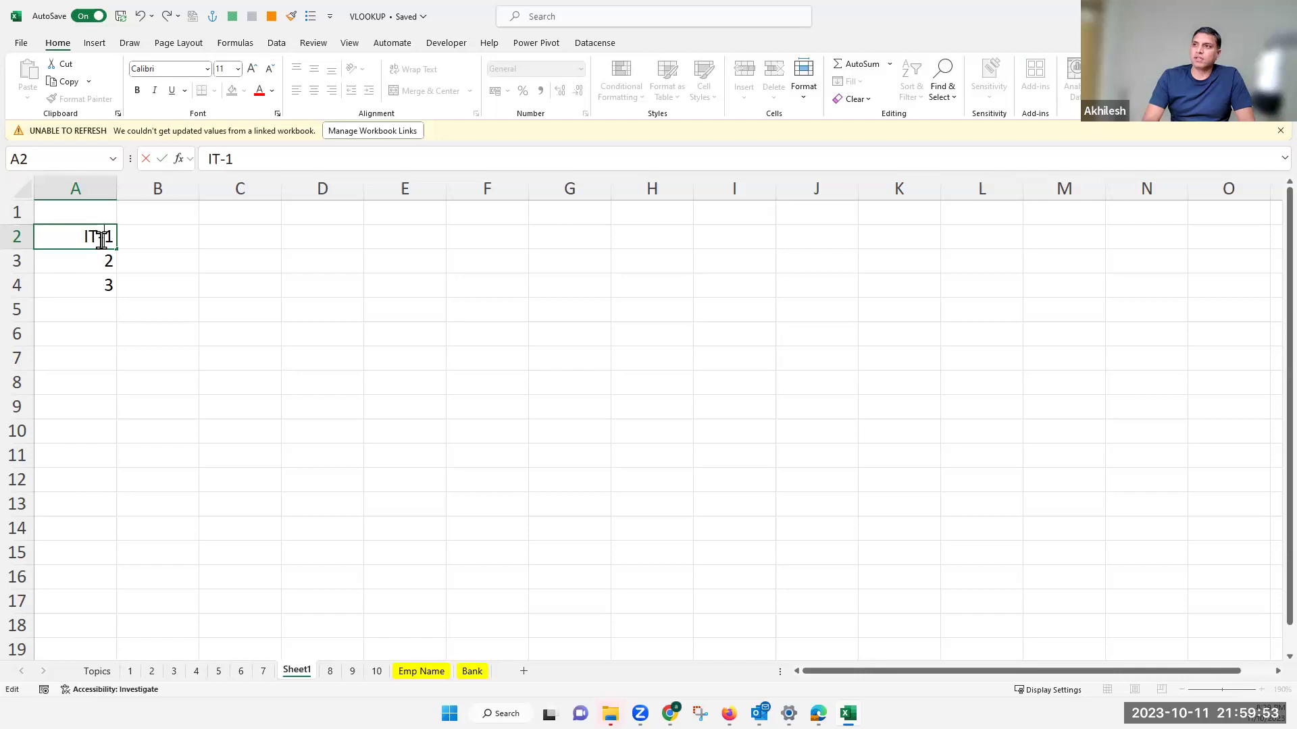
{"action": "key", "text": "Return"}
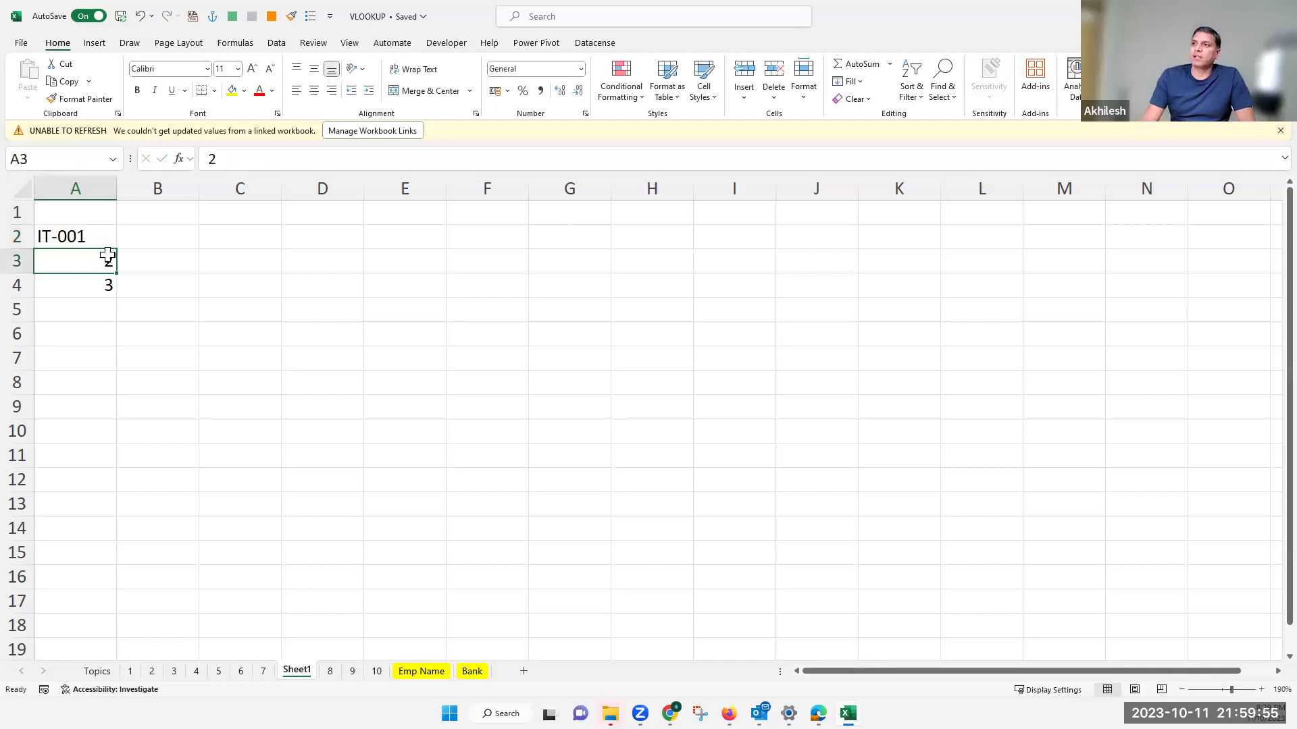
{"action": "key", "text": "Up"}
{"action": "left_click_drag", "start_coordinate": [117, 272], "coordinate": [124, 539]}
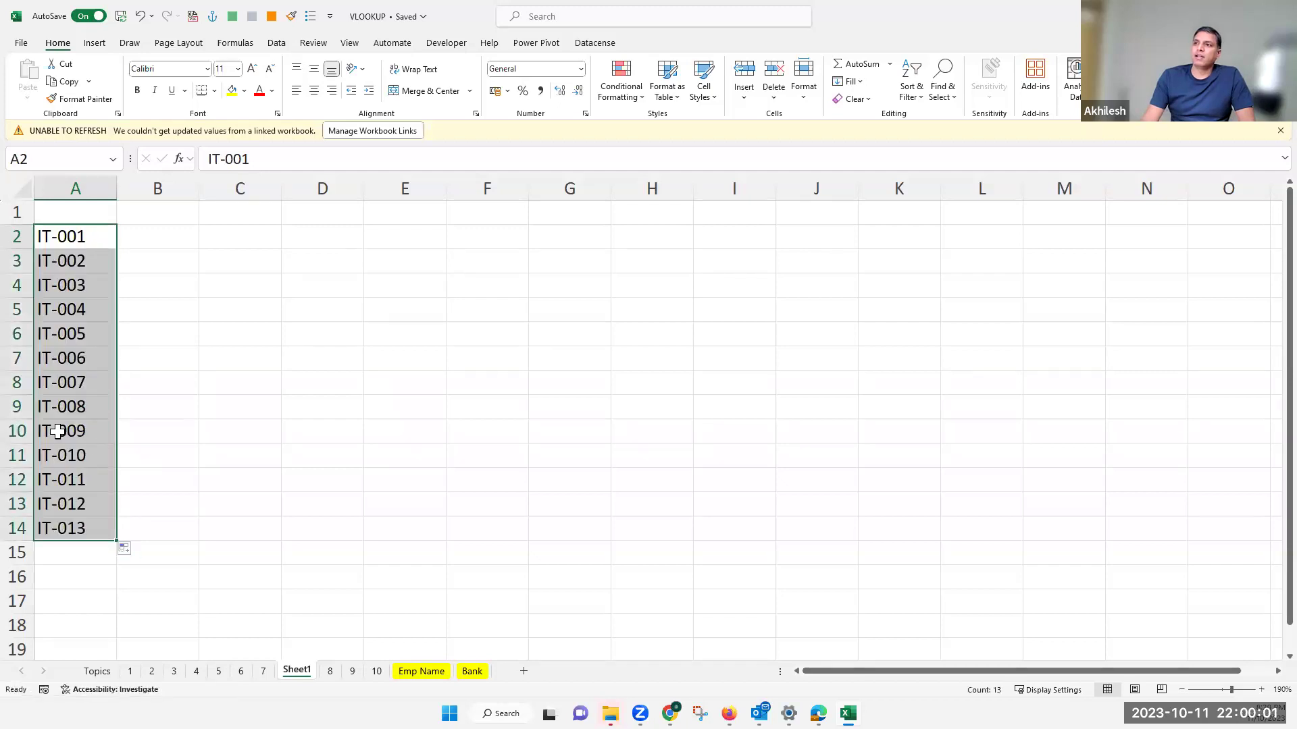
Step: Clear the IT-008 code from A9 and the IT-005 code from A6 to leave gaps in the series
{"action": "left_click", "coordinate": [51, 407]}
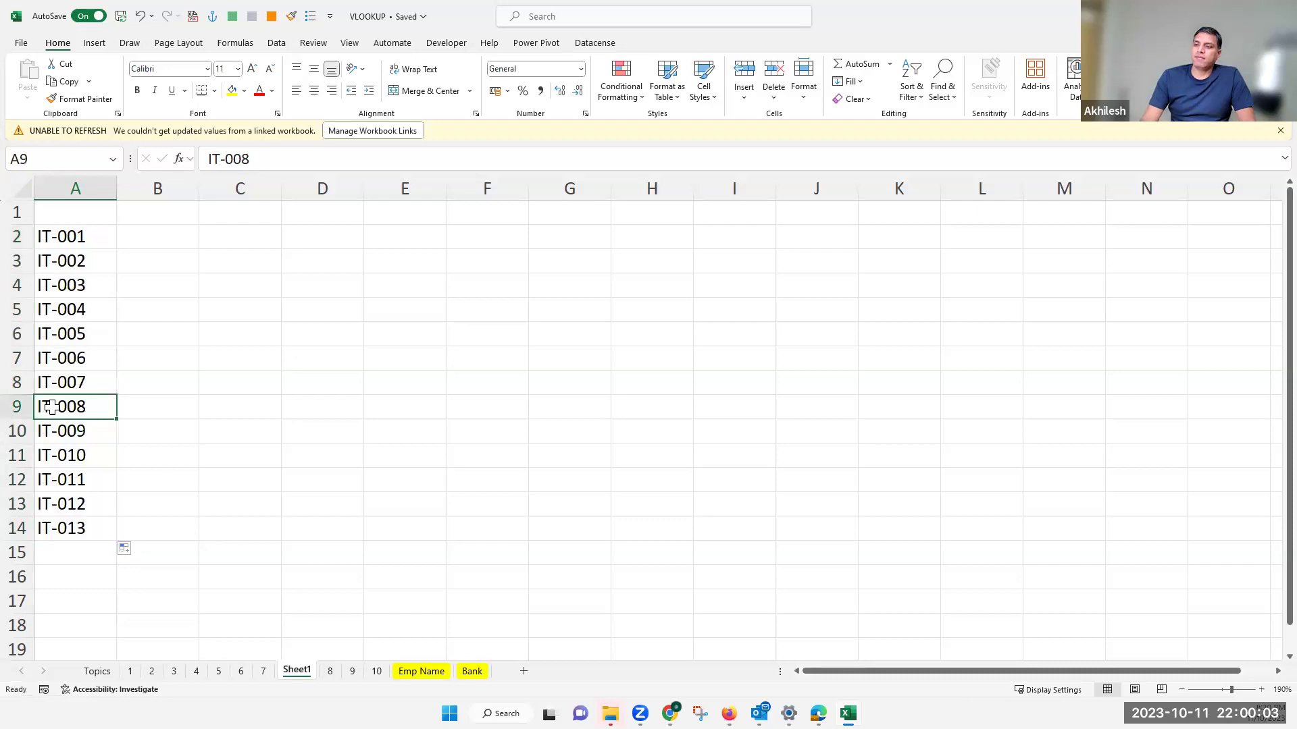
{"action": "key", "text": "Delete"}
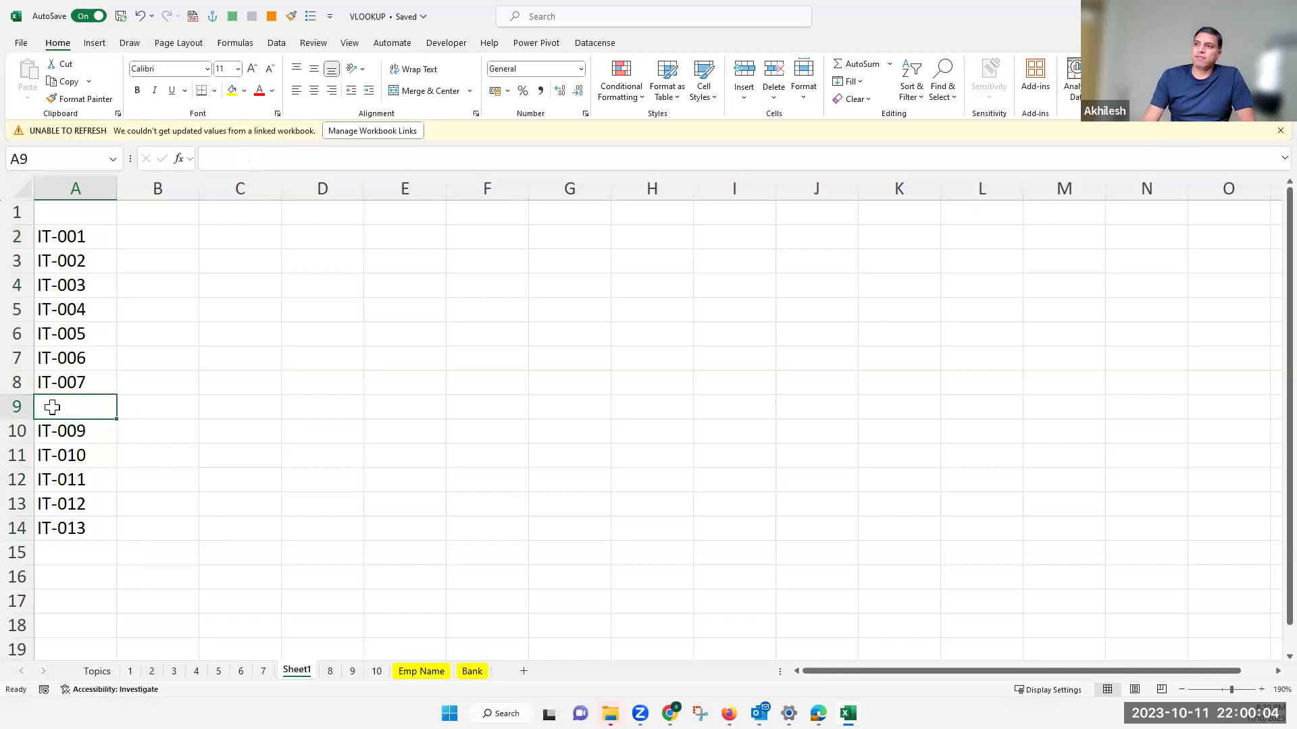
{"action": "left_click", "coordinate": [66, 334]}
{"action": "key", "text": "Delete"}
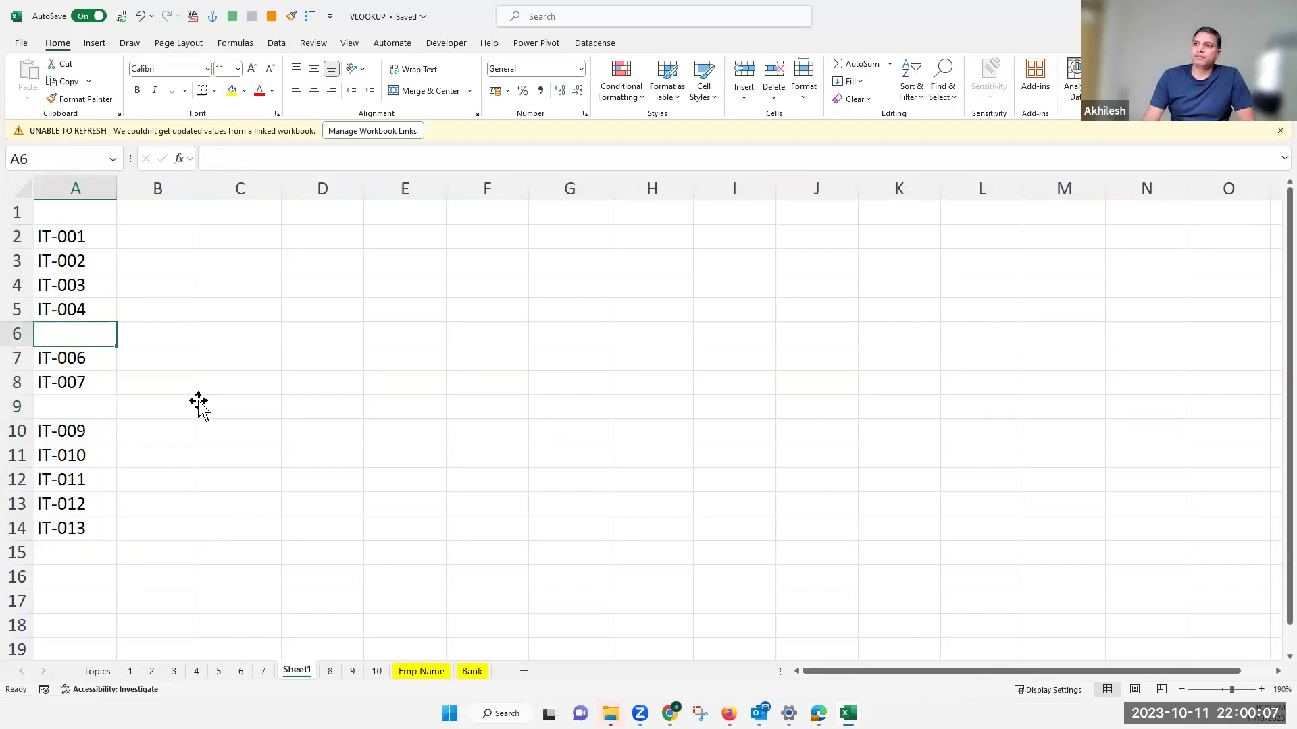
Step: Delete the two blank rows in the code series, after IT-004 and after IT-007, so the codes run continuously
{"action": "left_click", "coordinate": [198, 405]}
{"action": "left_click", "coordinate": [15, 334]}
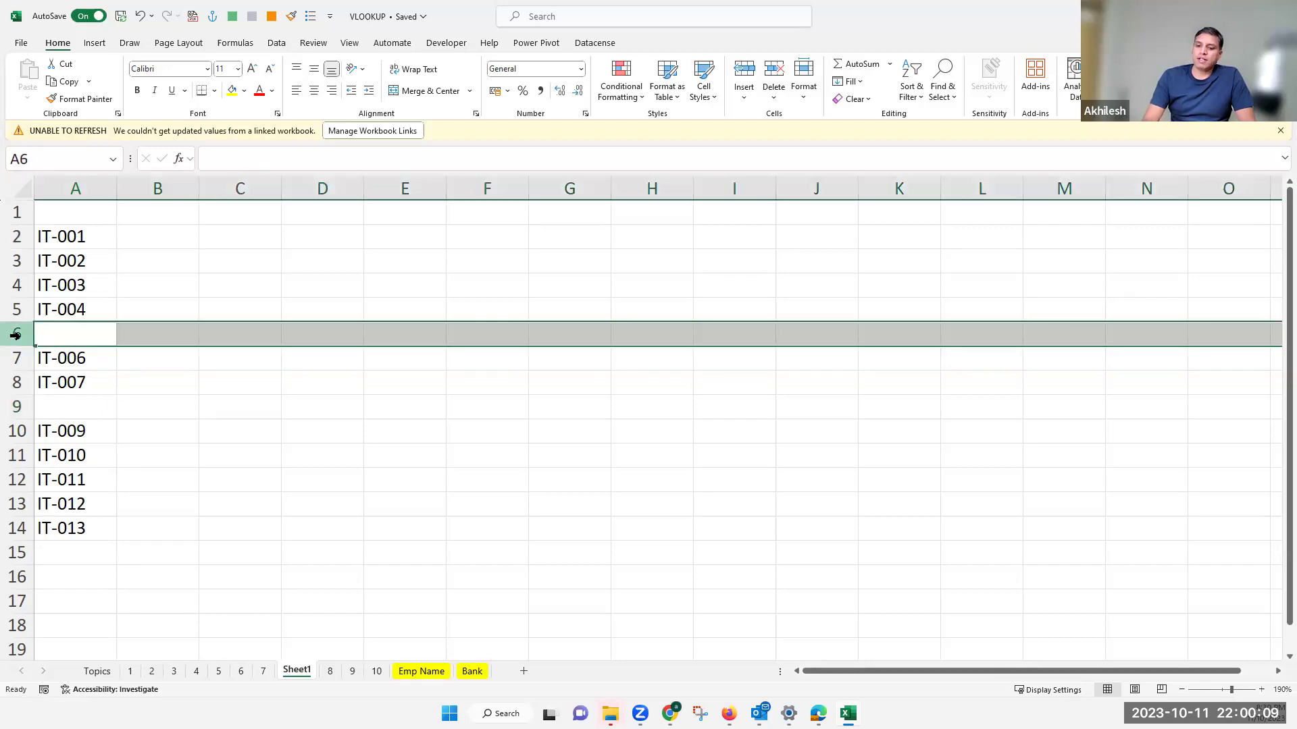
{"action": "key", "text": "ctrl+minus"}
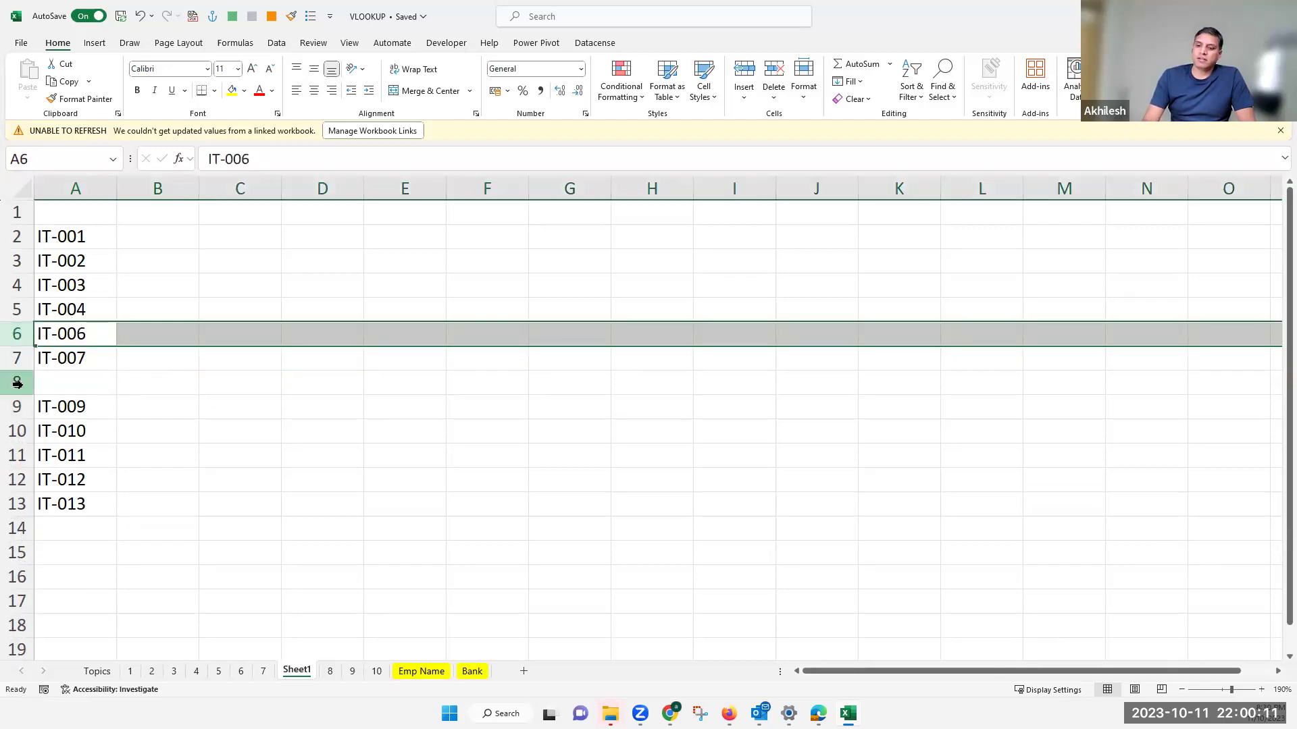
{"action": "left_click", "coordinate": [18, 383]}
{"action": "key", "text": "ctrl+minus"}
{"action": "left_click", "coordinate": [241, 483]}
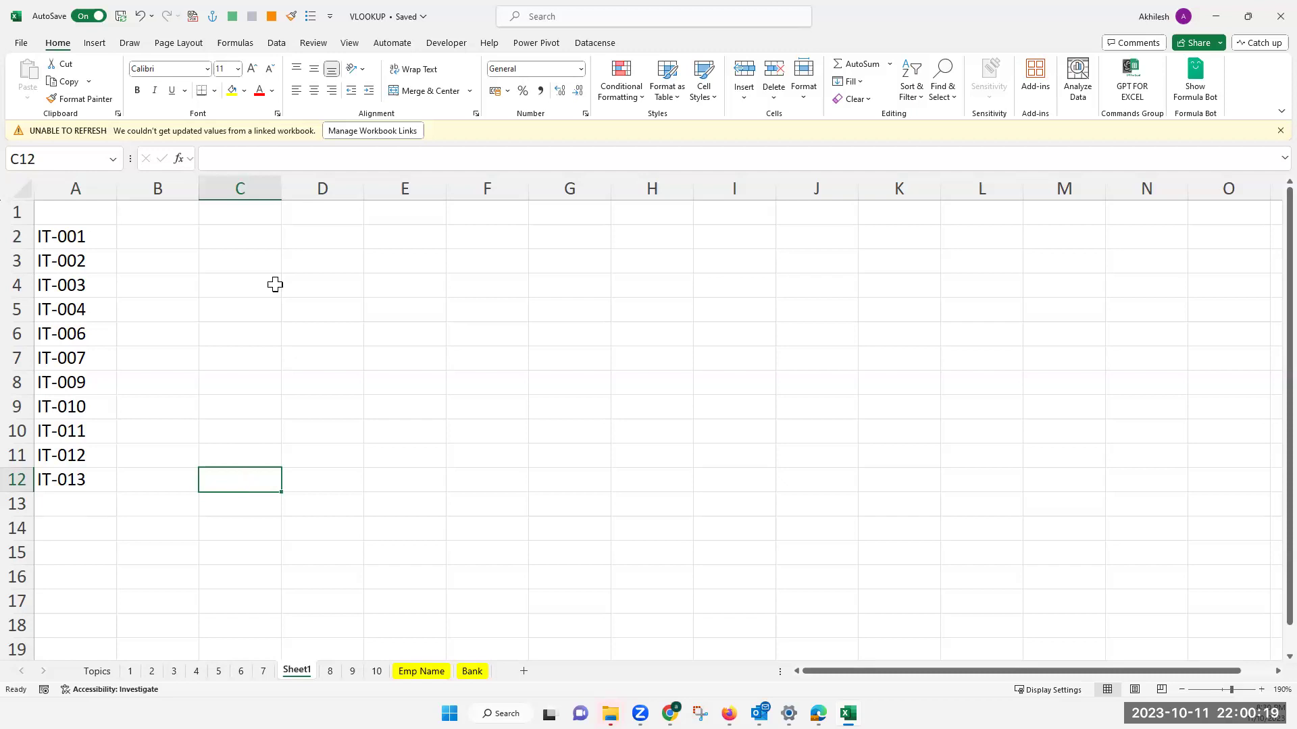
{"action": "left_click", "coordinate": [266, 245]}
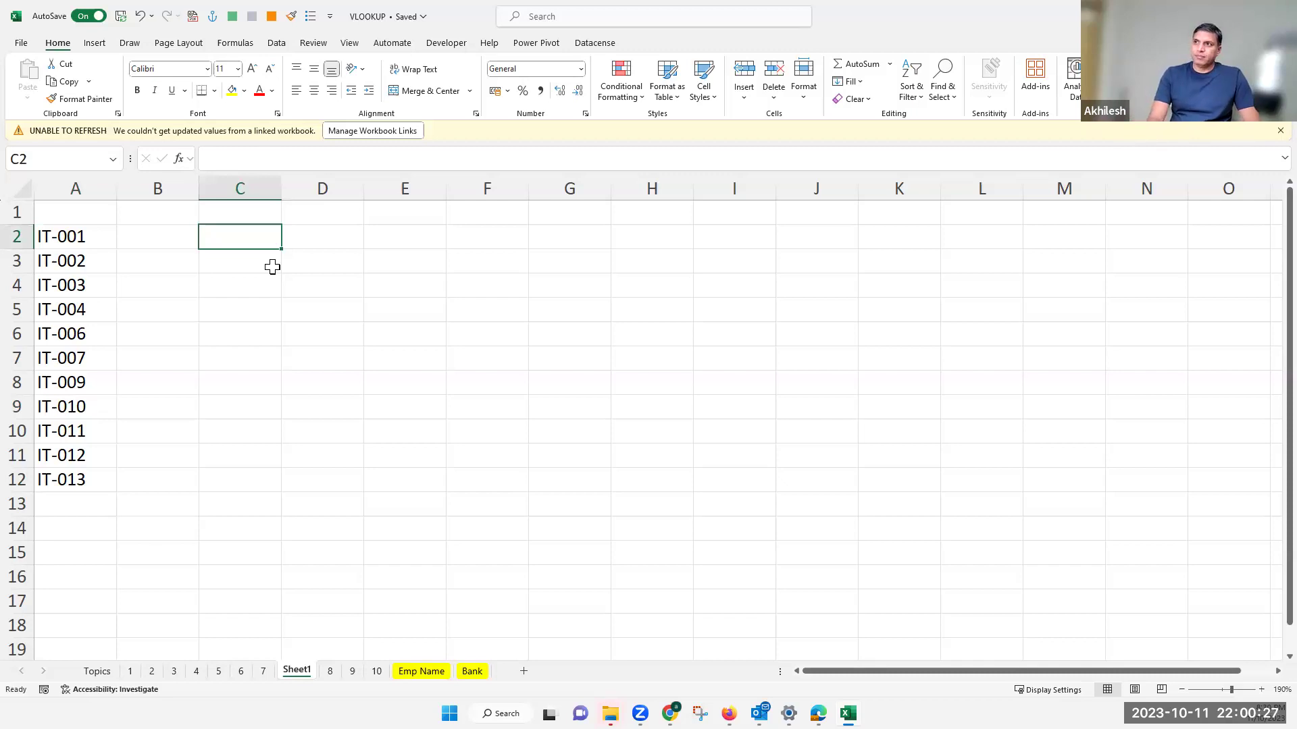
{"action": "type", "text": "="}
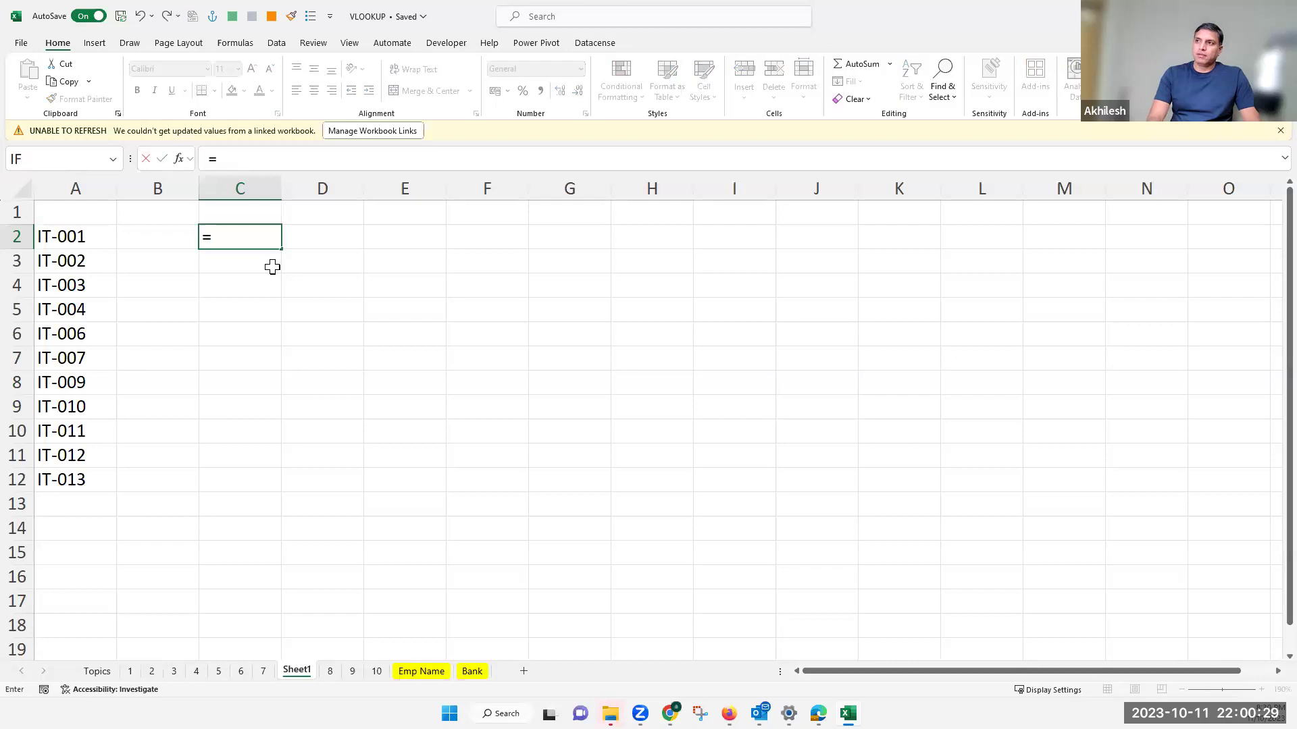
{"action": "key", "text": "Escape"}
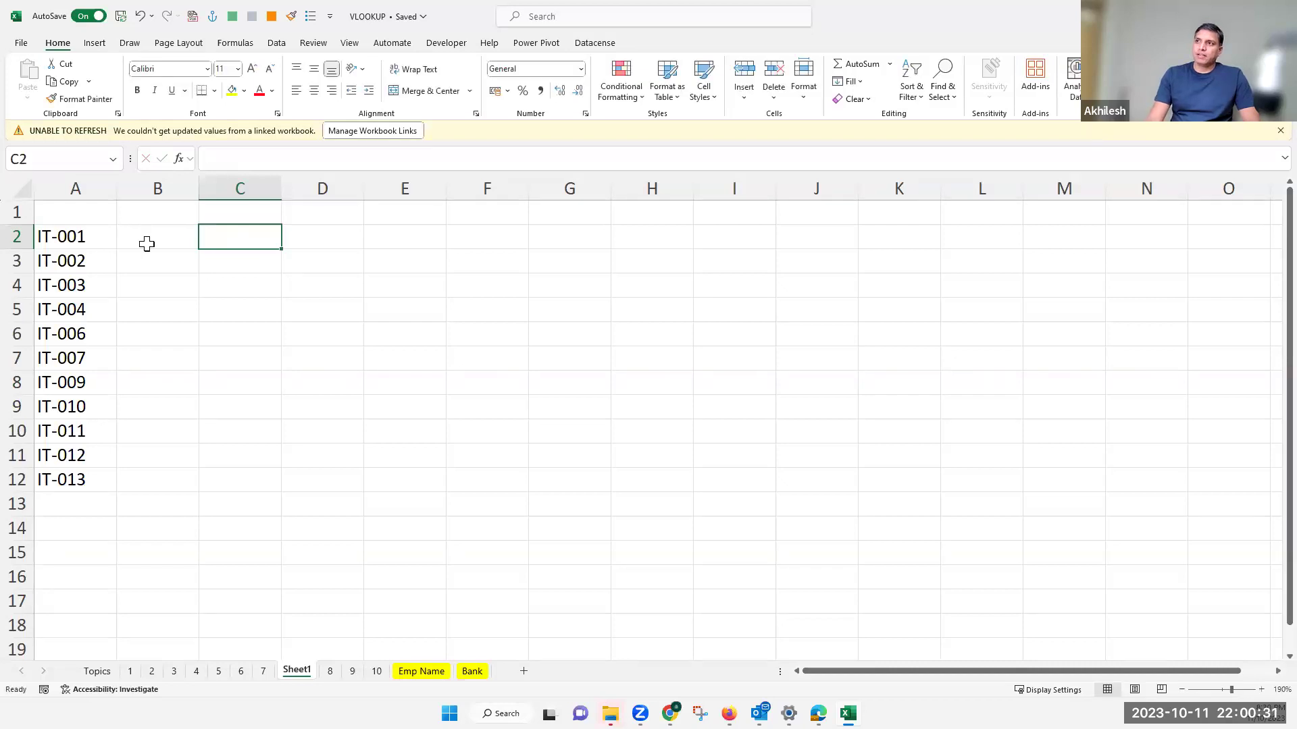
{"action": "left_click_drag", "start_coordinate": [162, 240], "coordinate": [148, 432]}
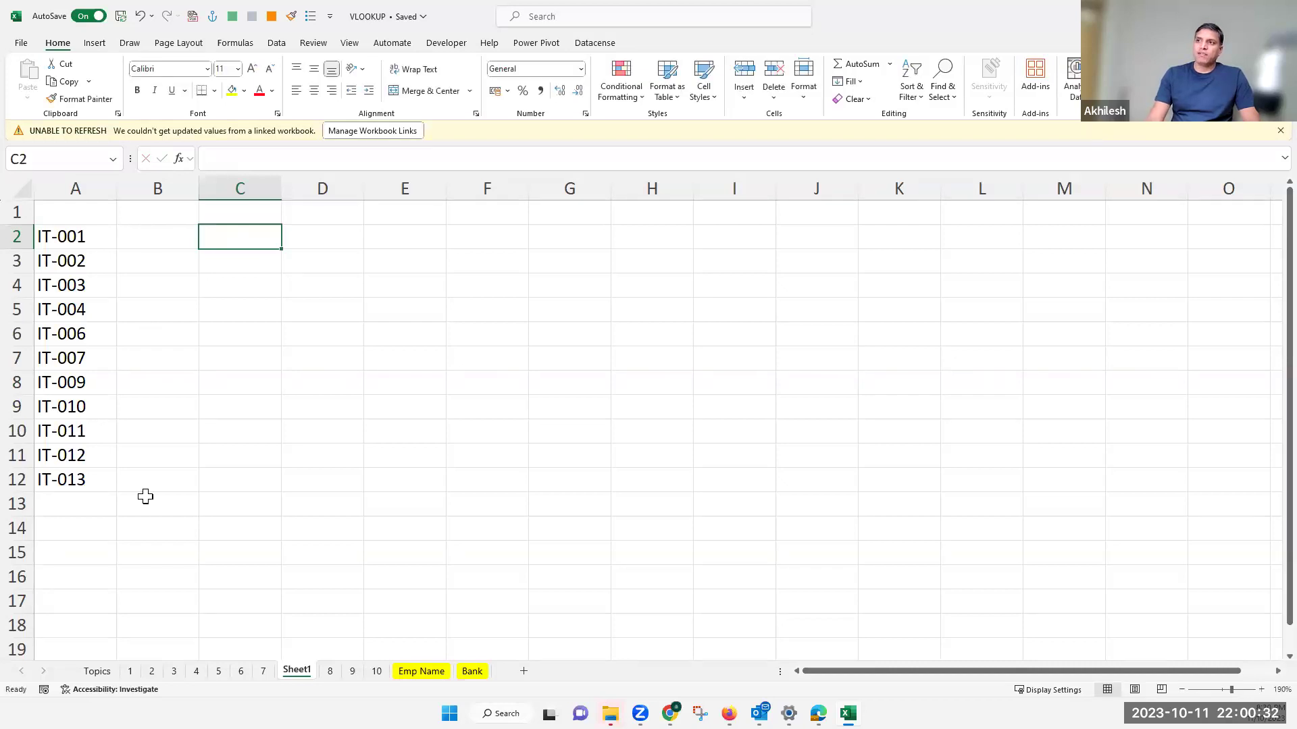
Step: Extract the last three characters of each code with =RIGHT(A2,3) in B2 and fill the formula down to B12
{"action": "left_click", "coordinate": [183, 242]}
{"action": "type", "text": "="}
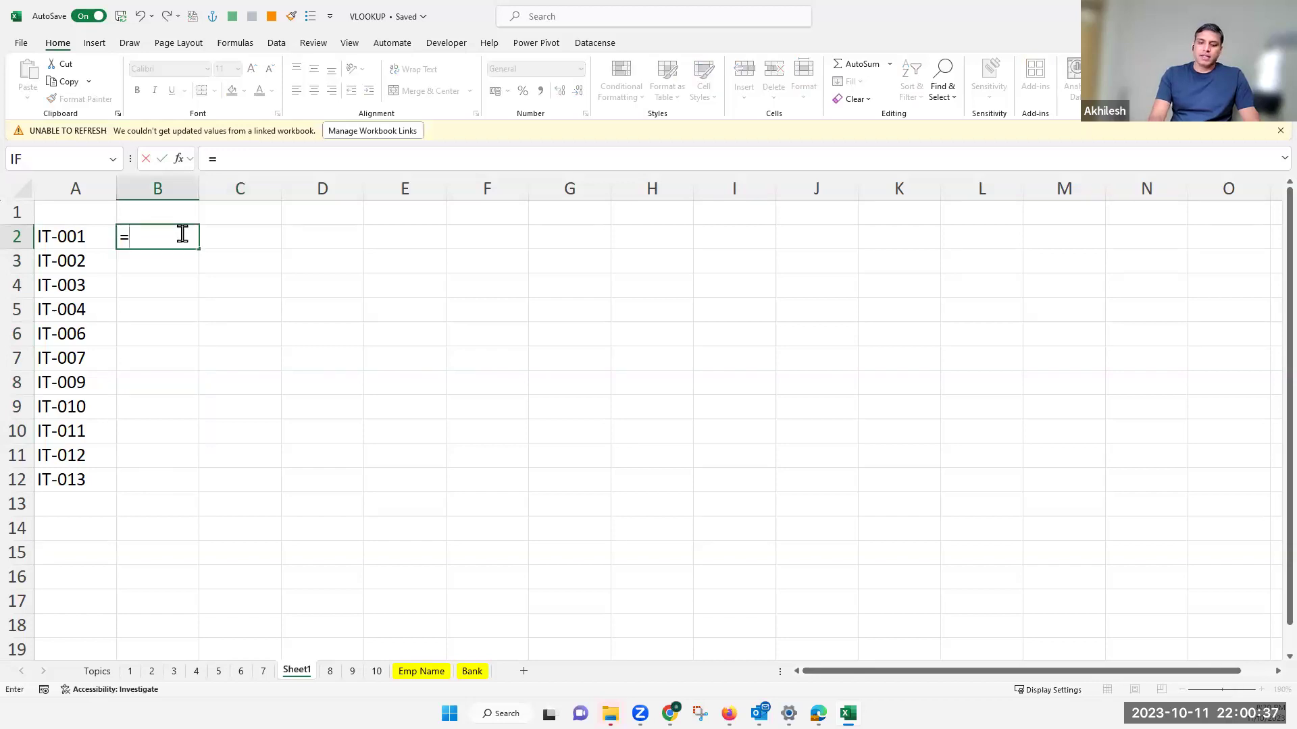
{"action": "type", "text": "rig"}
{"action": "key", "text": "Tab"}
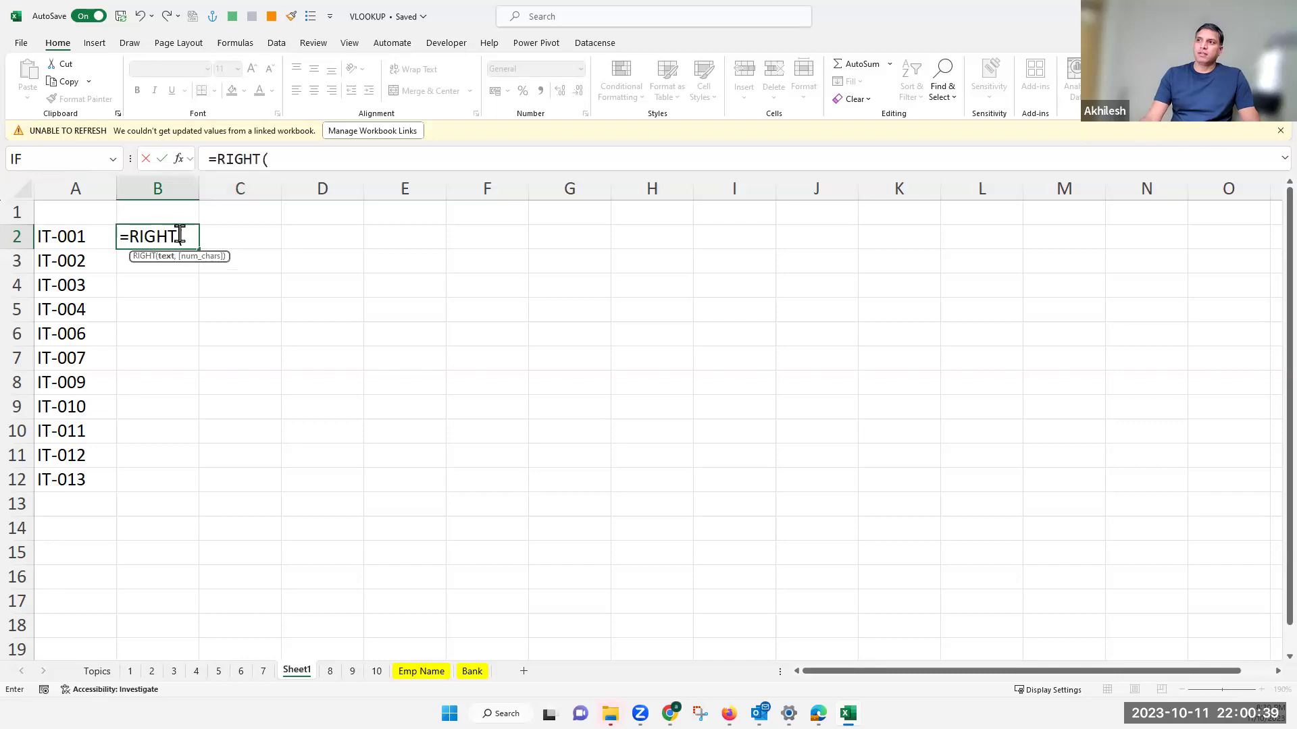
{"action": "left_click", "coordinate": [67, 237]}
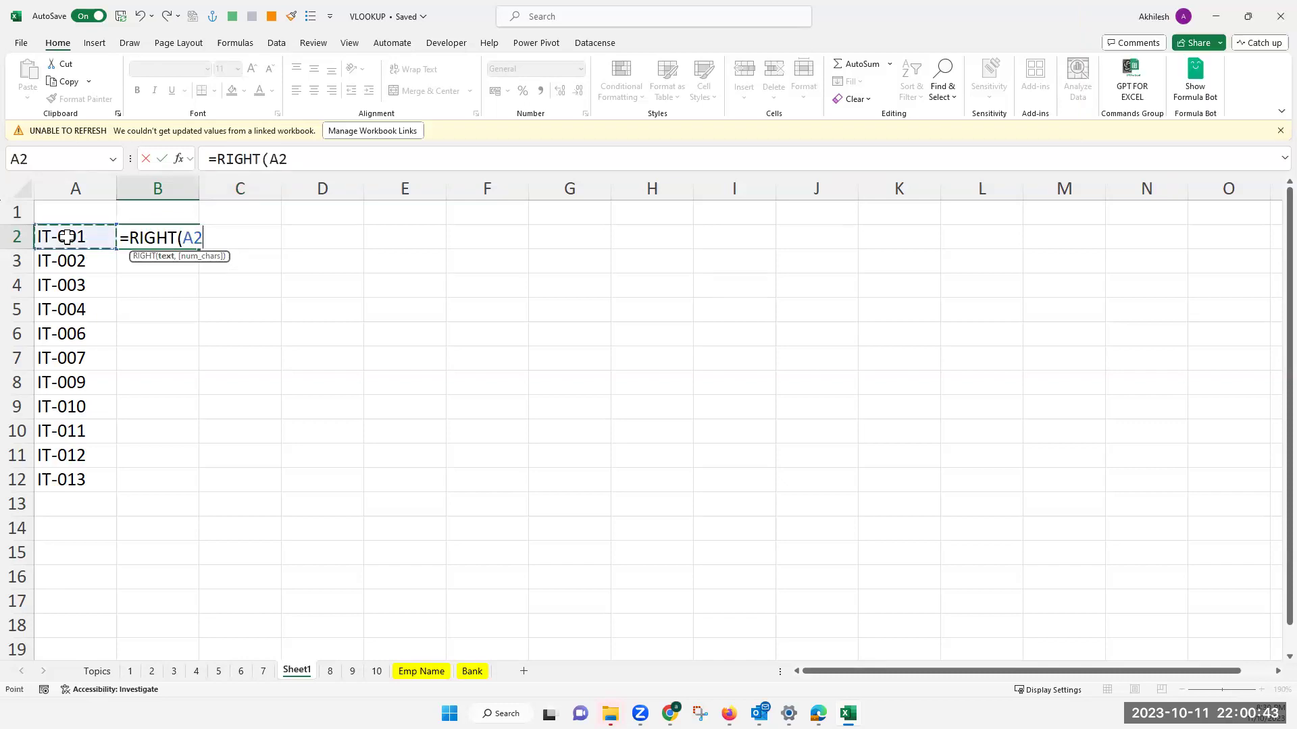
{"action": "type", "text": ",3)"}
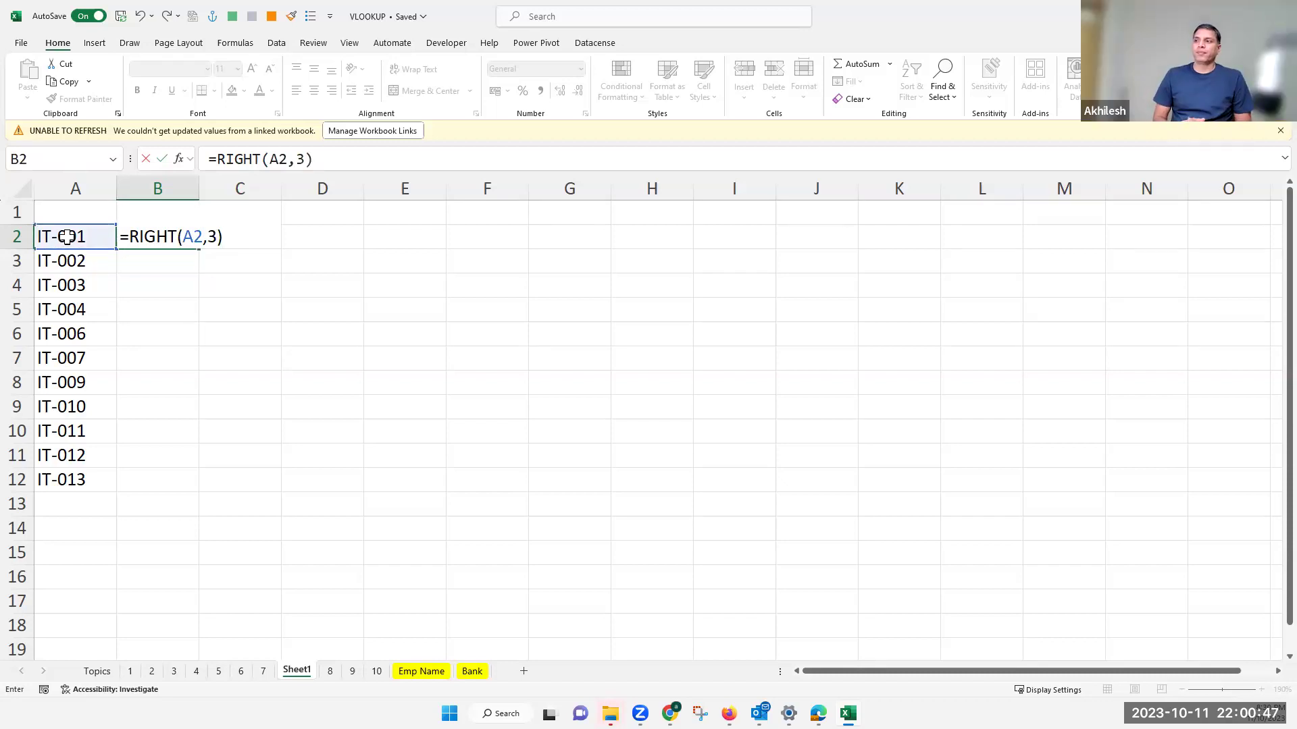
{"action": "key", "text": "Return"}
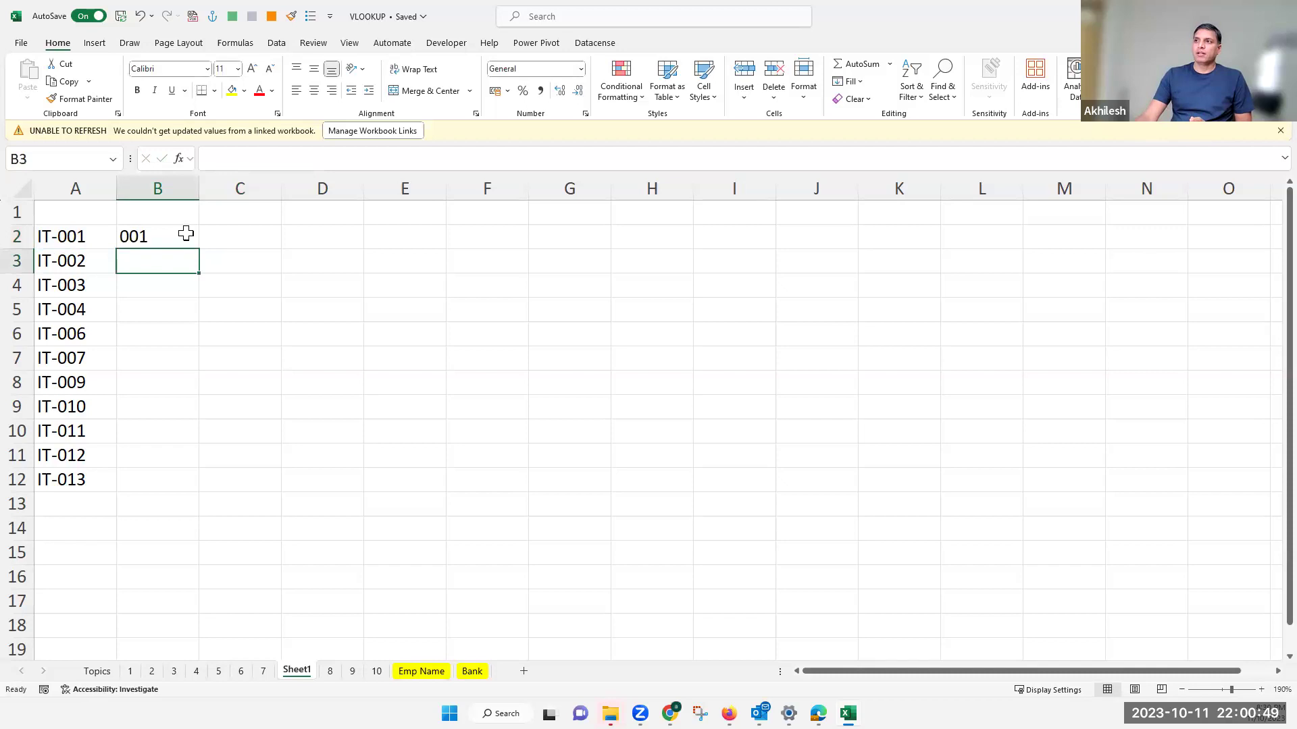
{"action": "left_click", "coordinate": [185, 233]}
{"action": "double_click", "coordinate": [199, 249]}
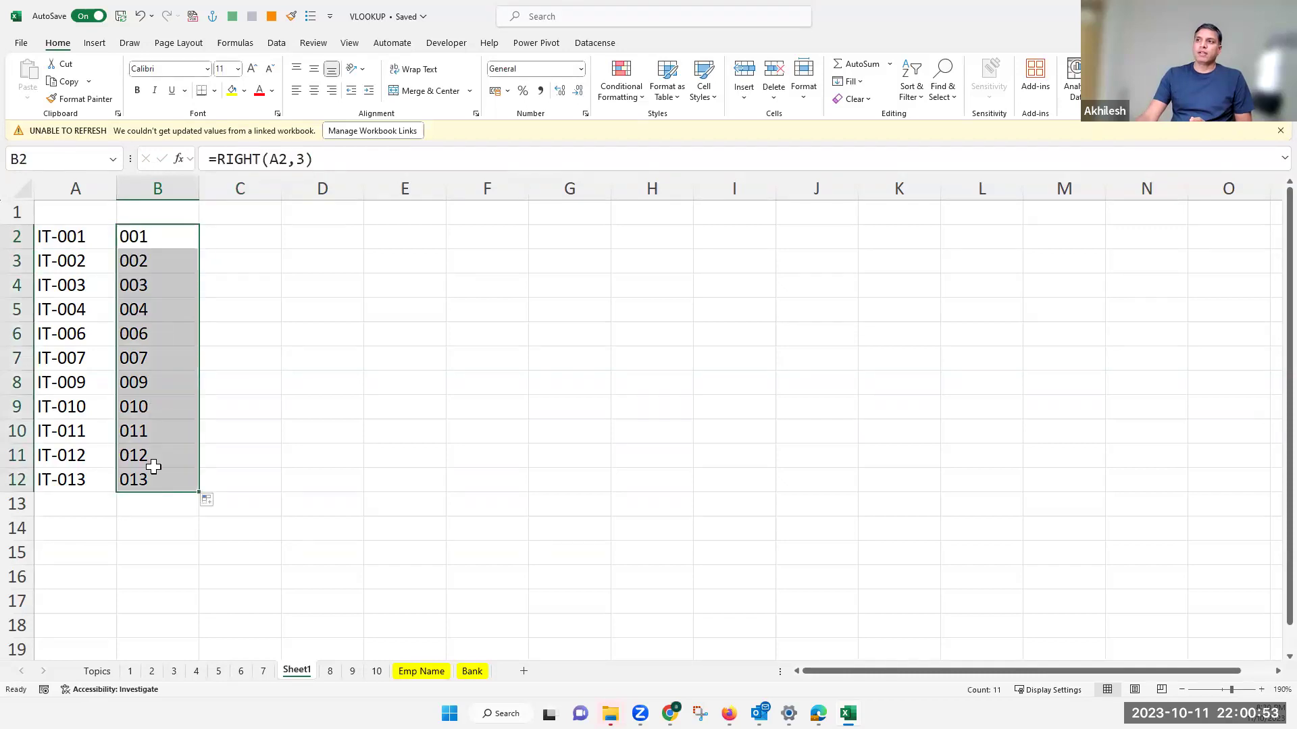
Step: Convert the extracted text to numbers by changing B2 to =VALUE(RIGHT(A2,3)) and fill it down to B12
{"action": "left_click", "coordinate": [173, 238]}
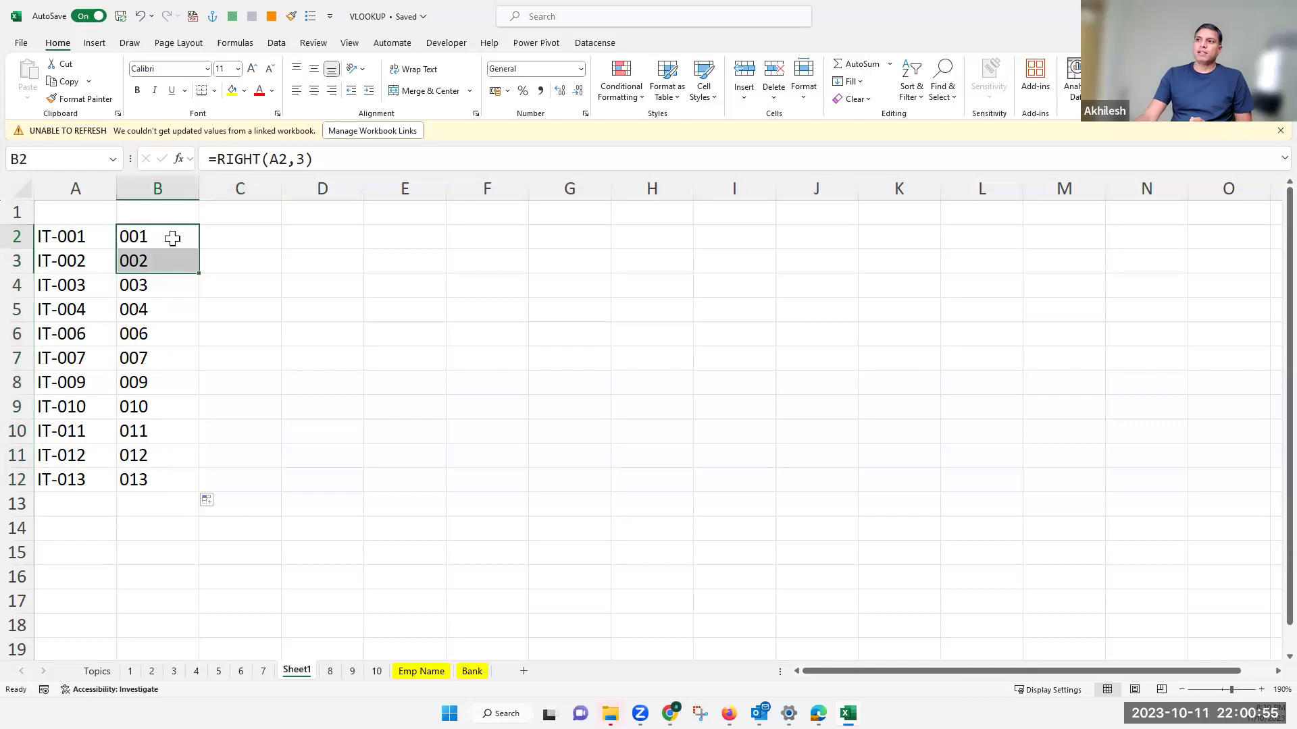
{"action": "left_click", "coordinate": [218, 158]}
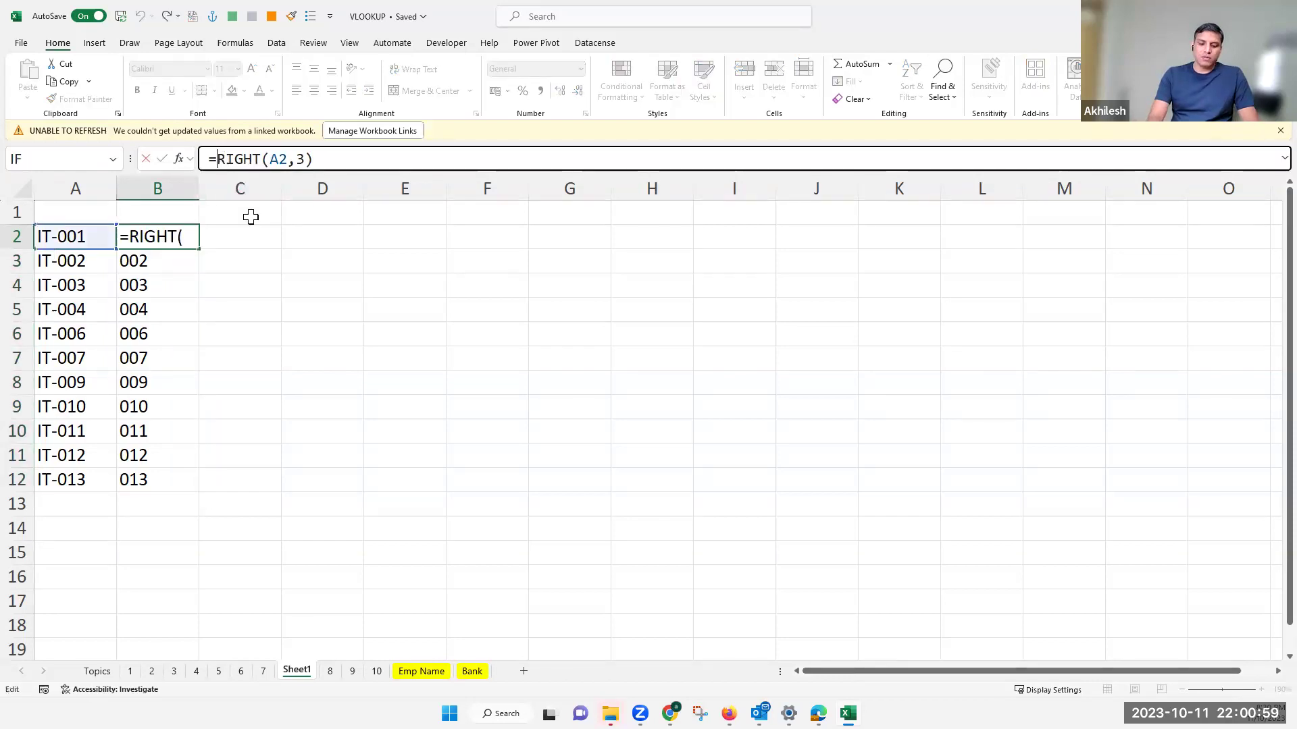
{"action": "type", "text": "Vall"}
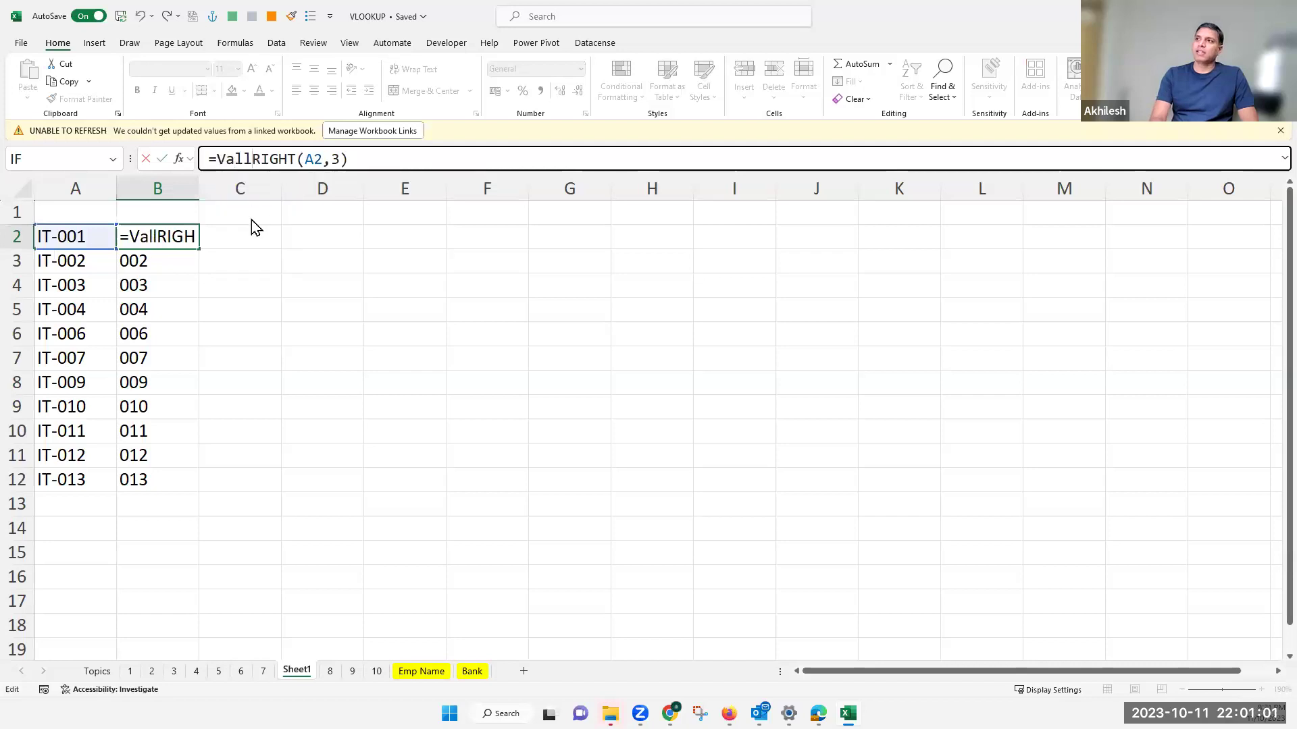
{"action": "key", "text": "BackSpace"}
{"action": "key", "text": "Tab"}
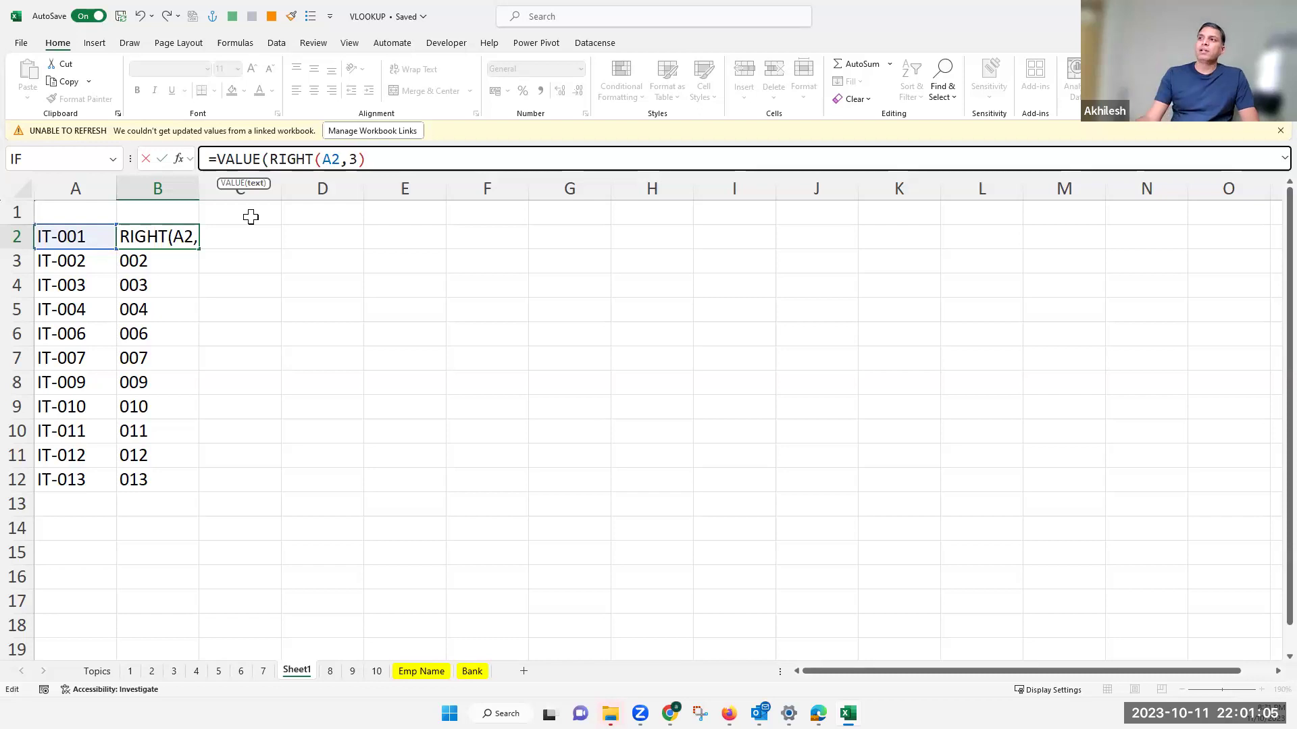
{"action": "left_click", "coordinate": [373, 160]}
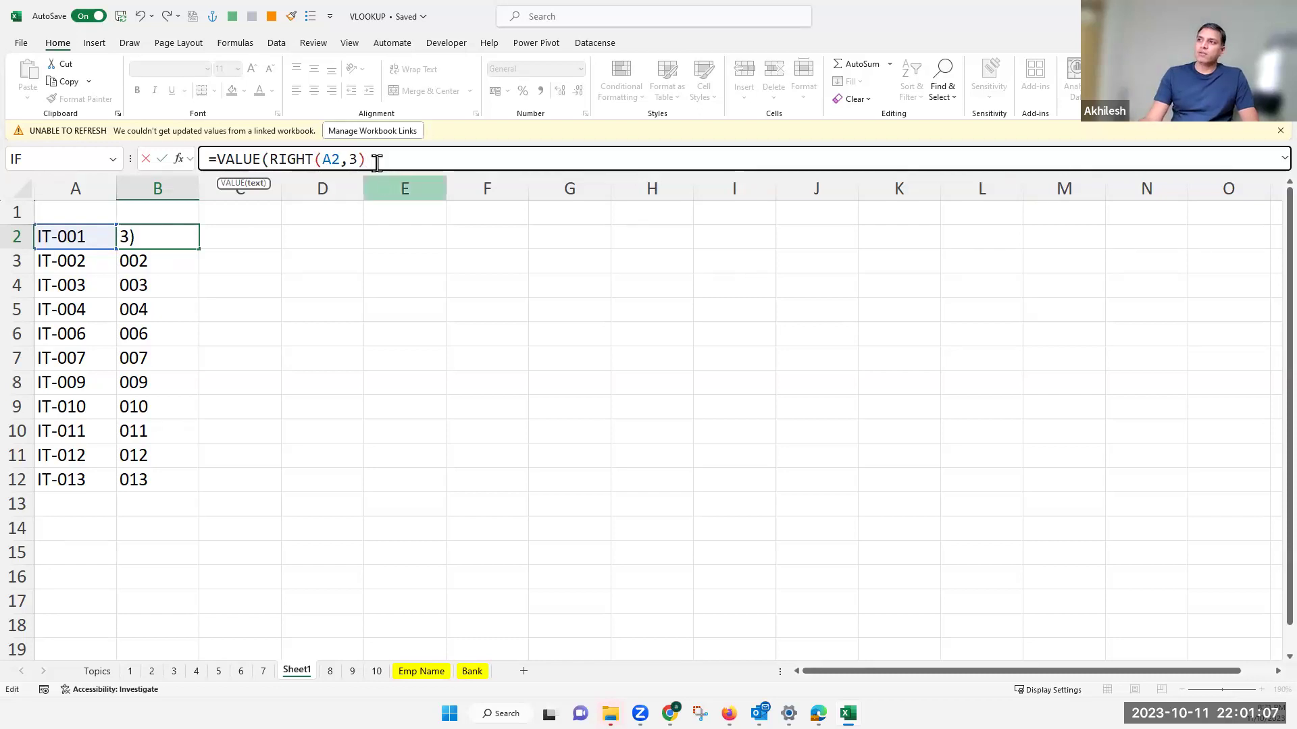
{"action": "type", "text": ")"}
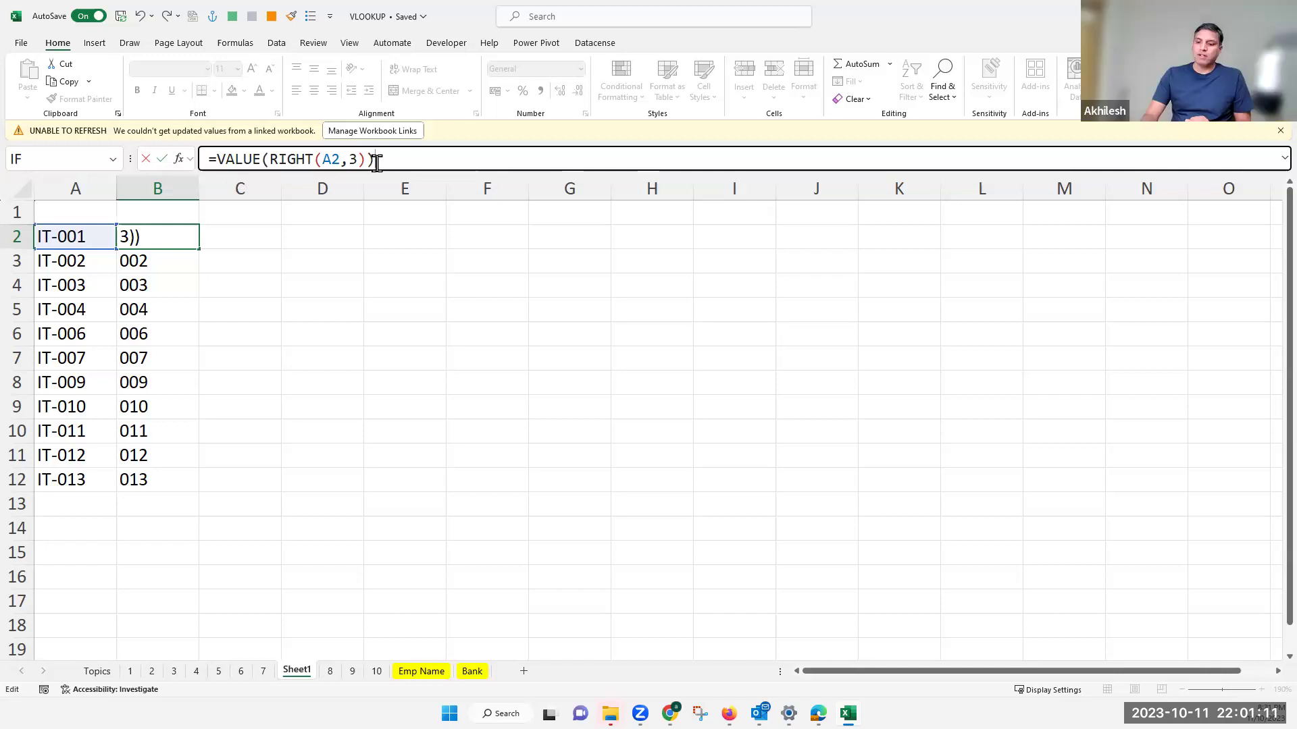
{"action": "key", "text": "Return"}
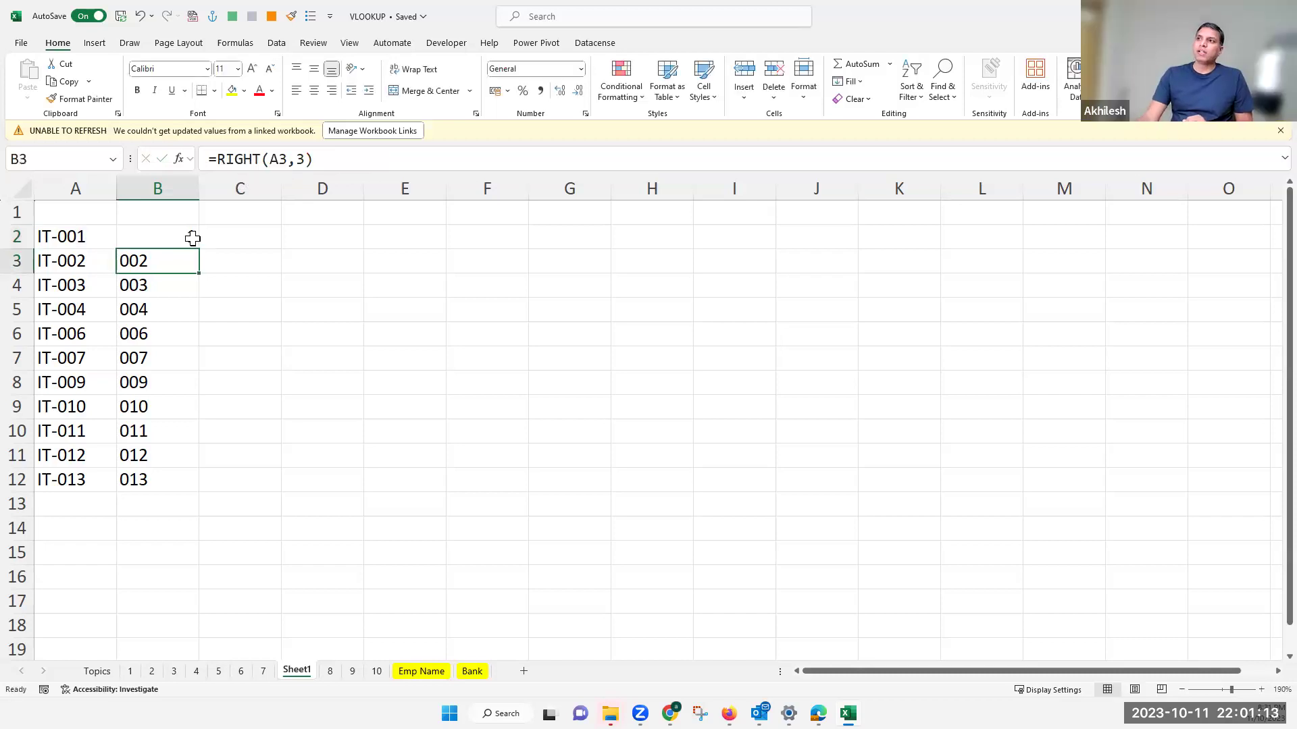
{"action": "left_click", "coordinate": [192, 238]}
{"action": "left_click_drag", "start_coordinate": [199, 252], "coordinate": [159, 480]}
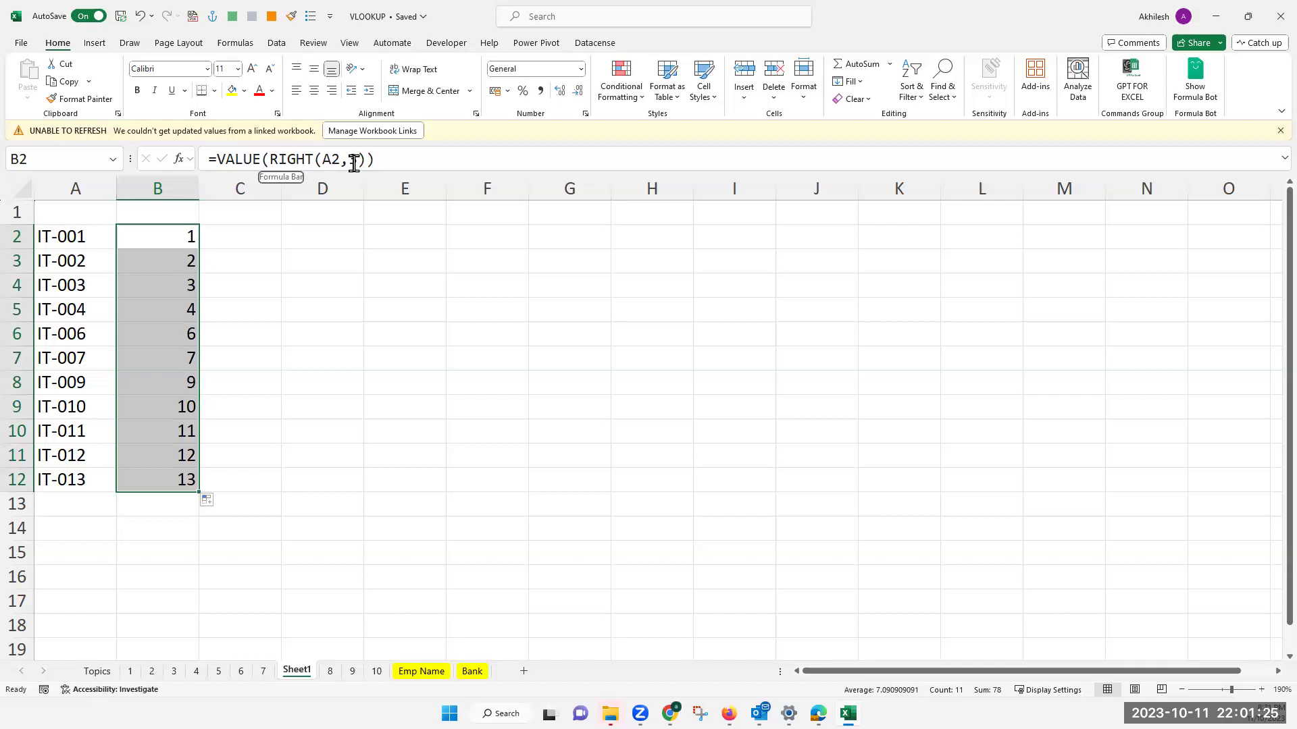
Step: Enter the label Highest Invoice in D2 and fit column D's width to the text
{"action": "left_click", "coordinate": [323, 239]}
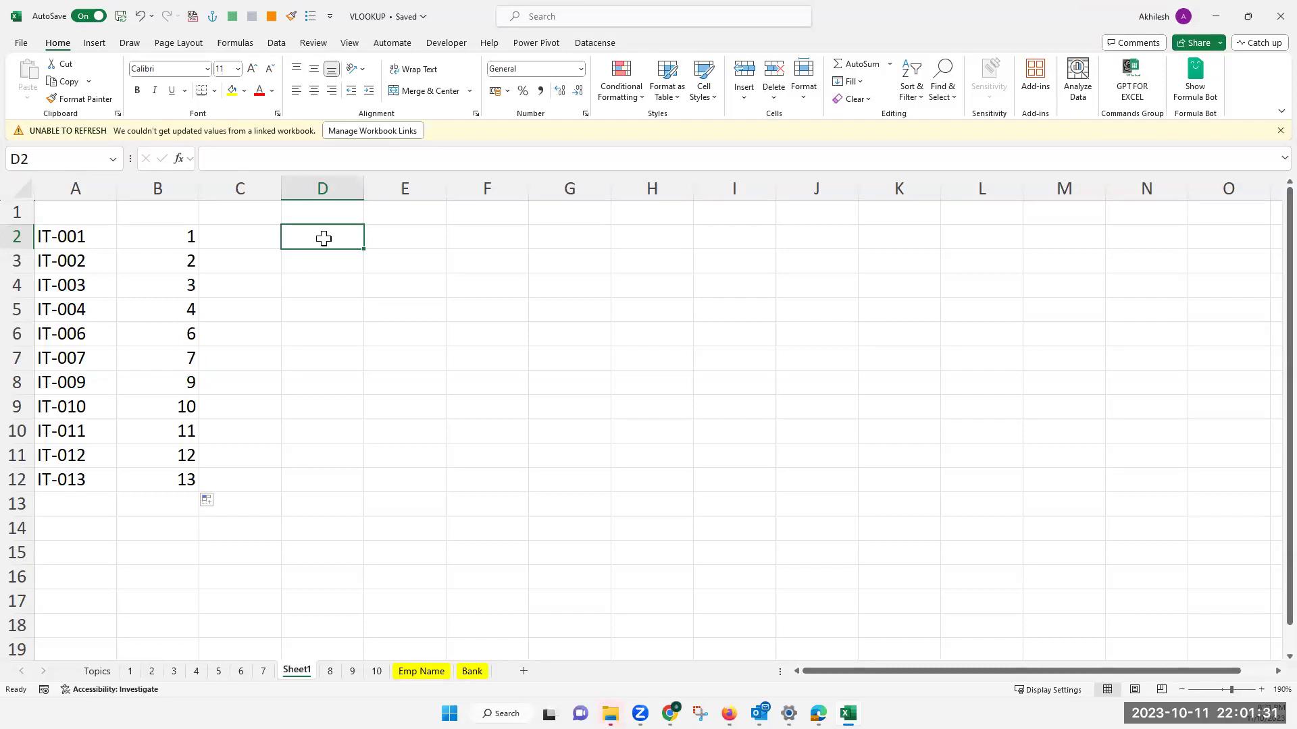
{"action": "type", "text": "Highest Inco"}
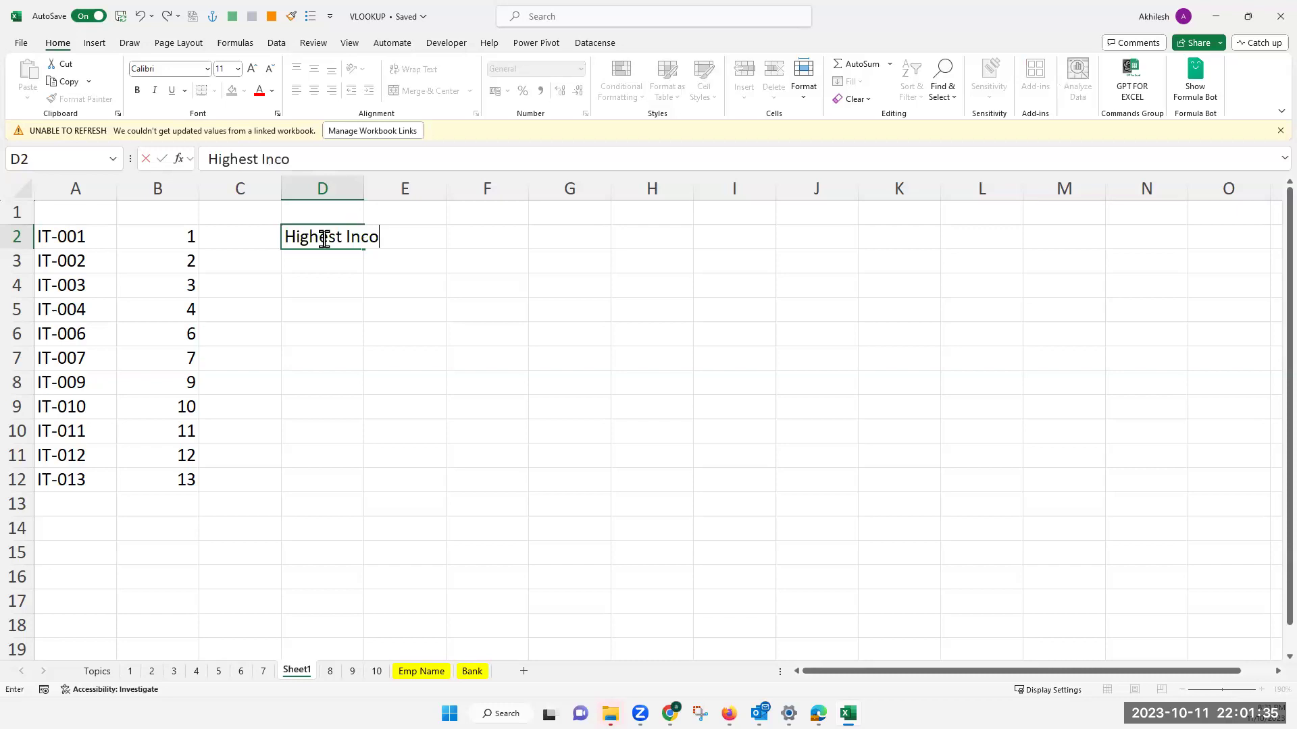
{"action": "key", "text": "BackSpace"}
{"action": "key", "text": "BackSpace"}
{"action": "type", "text": "voice"}
{"action": "key", "text": "Return"}
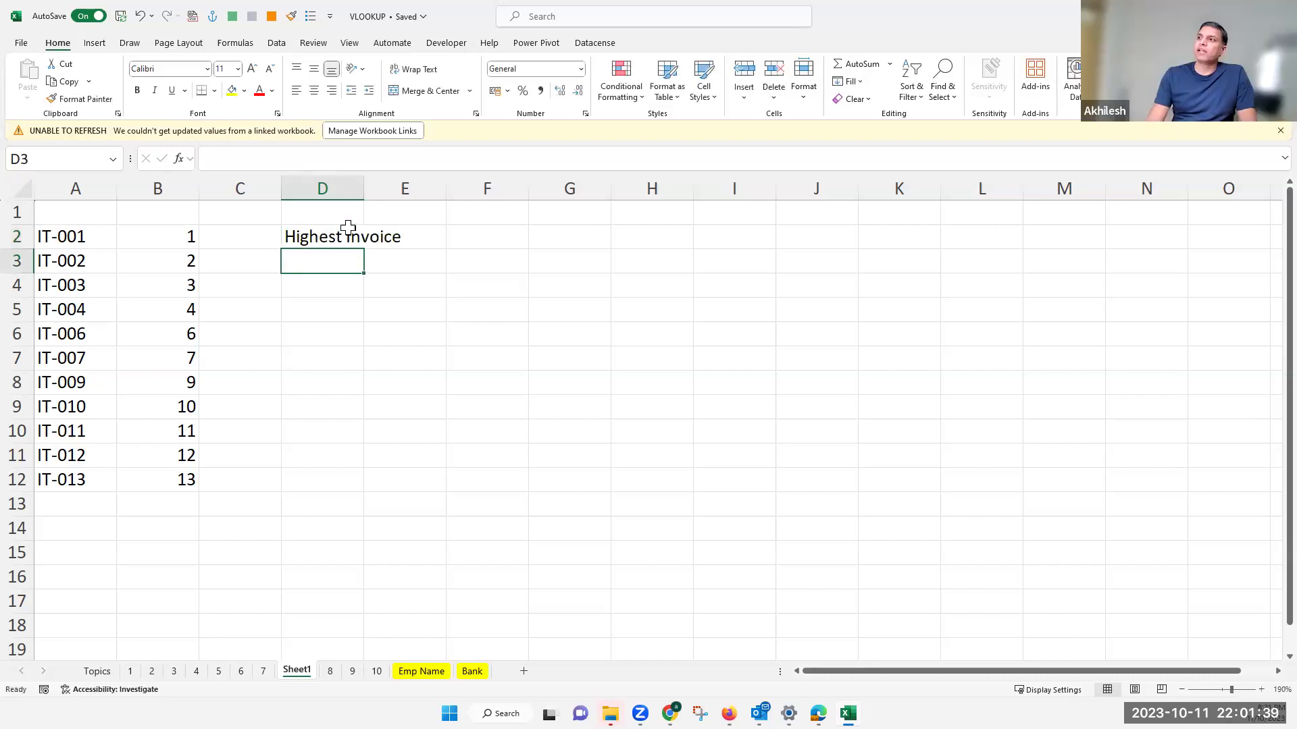
{"action": "double_click", "coordinate": [363, 185]}
Step: Calculate the highest invoice number in E2 with a MAX formula over the whole of column B
{"action": "left_click", "coordinate": [469, 237]}
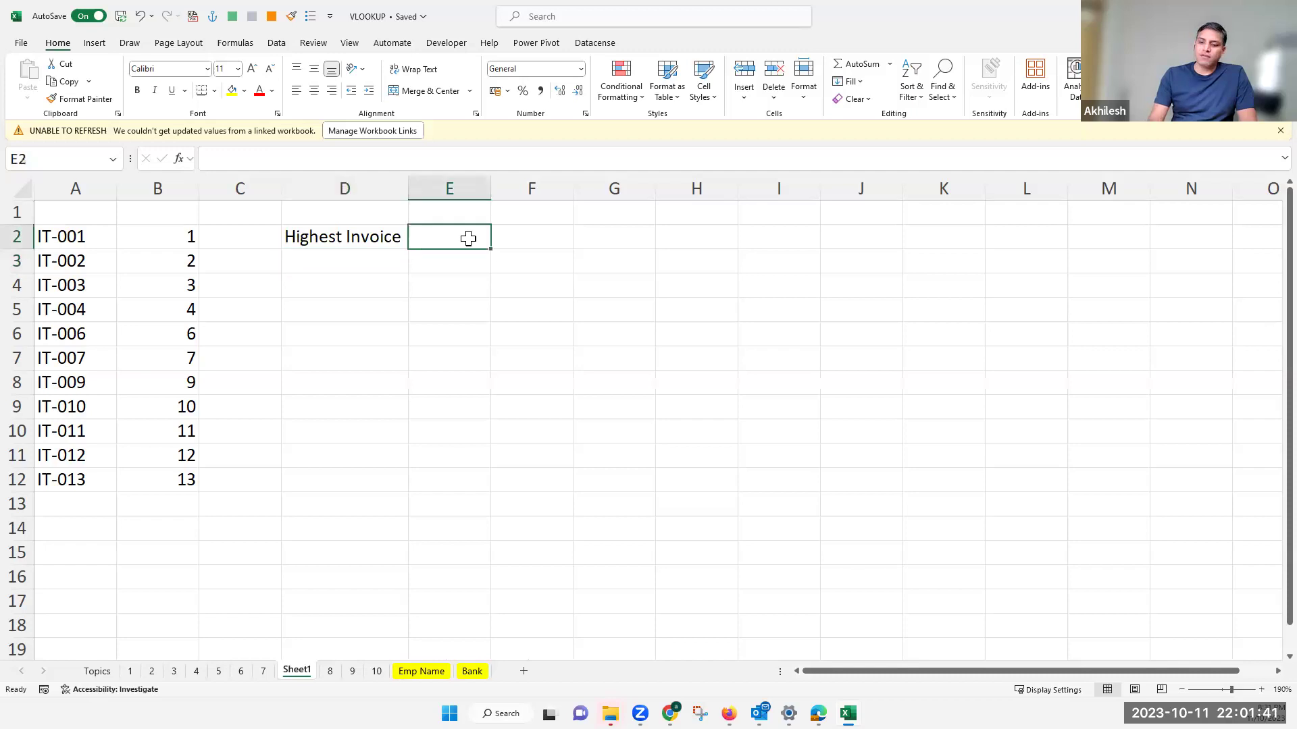
{"action": "type", "text": "="}
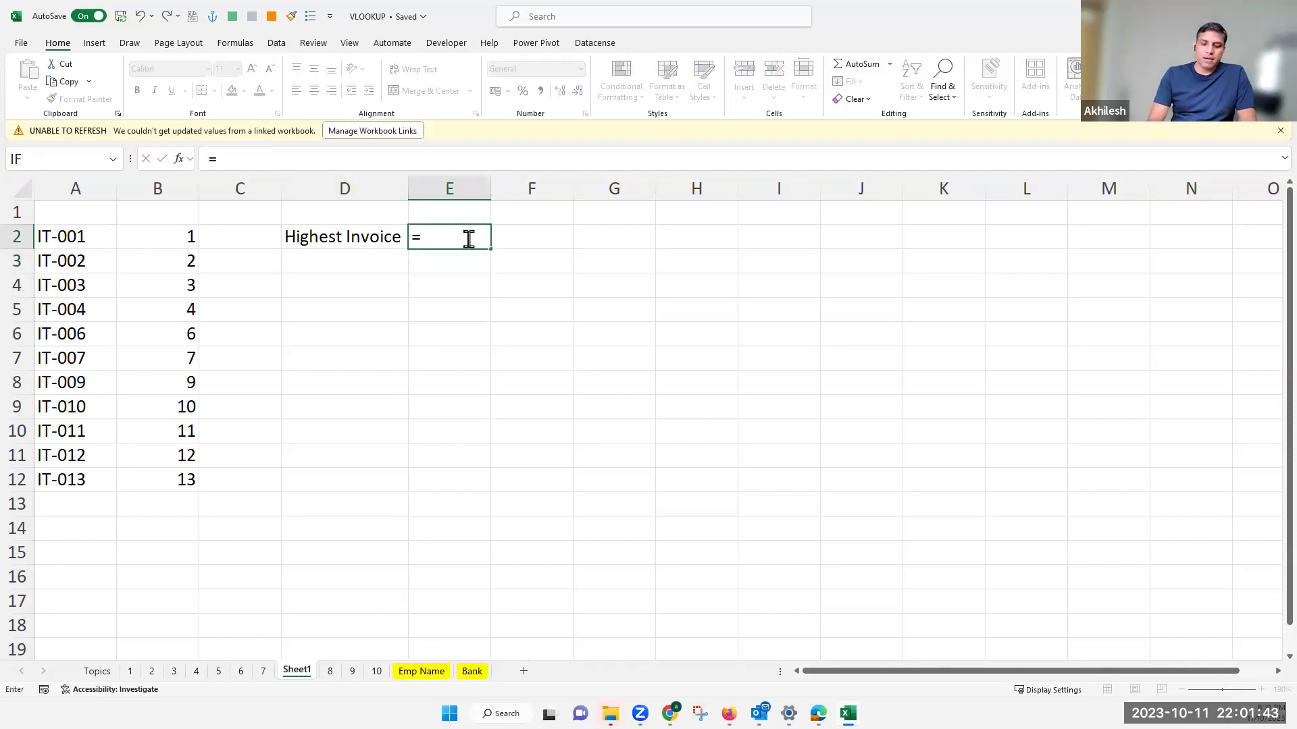
{"action": "type", "text": "max"}
{"action": "key", "text": "Tab"}
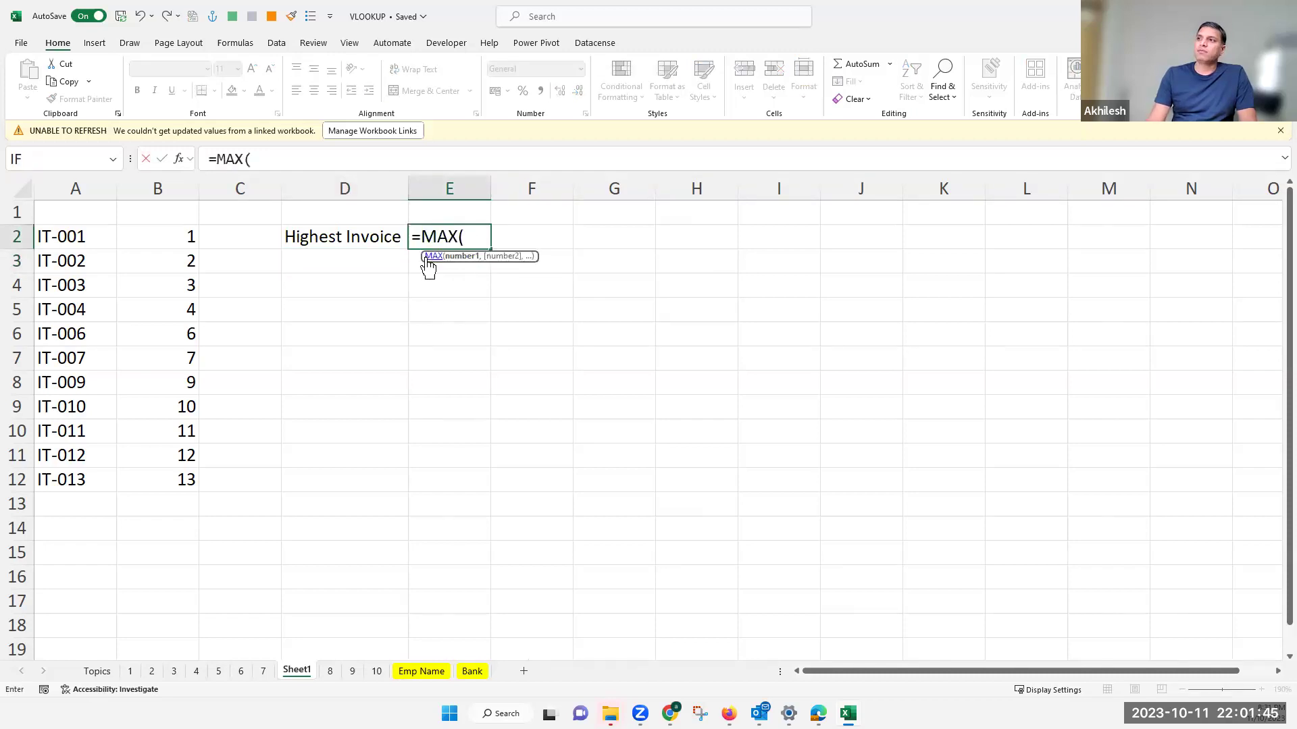
{"action": "left_click", "coordinate": [167, 187]}
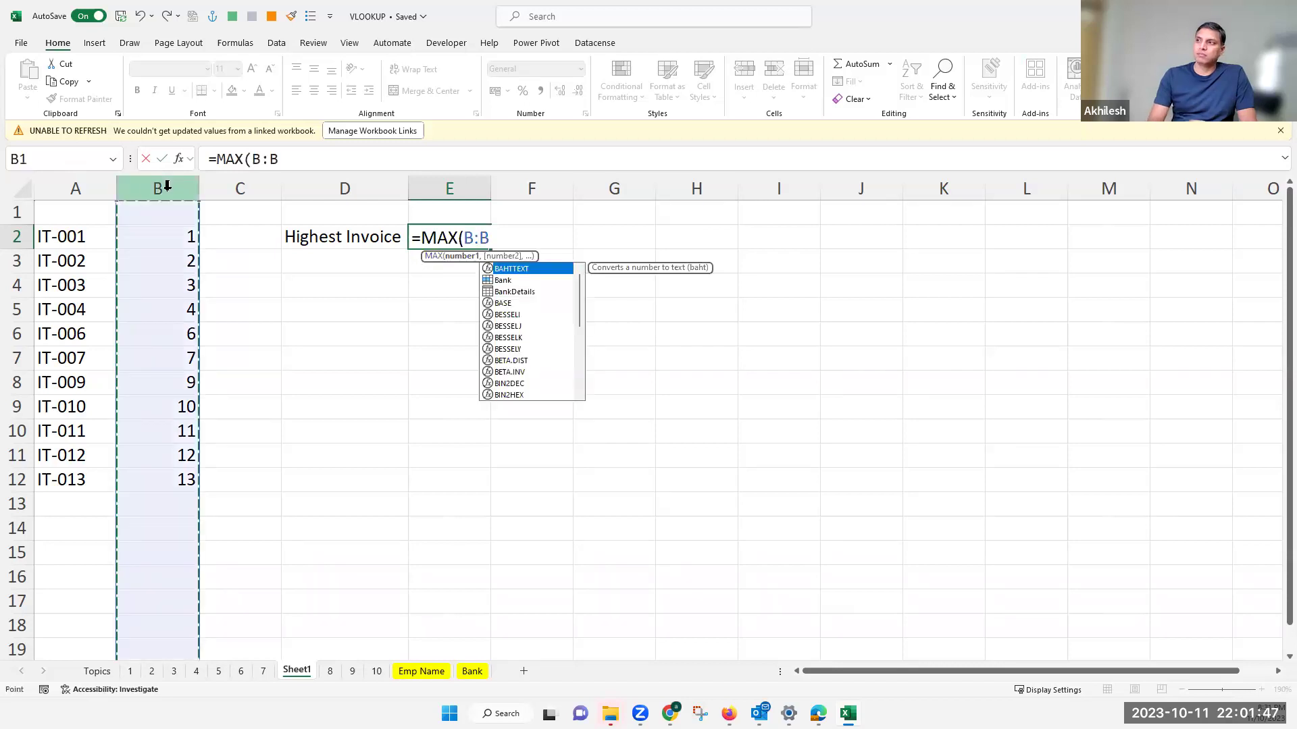
{"action": "key", "text": "Return"}
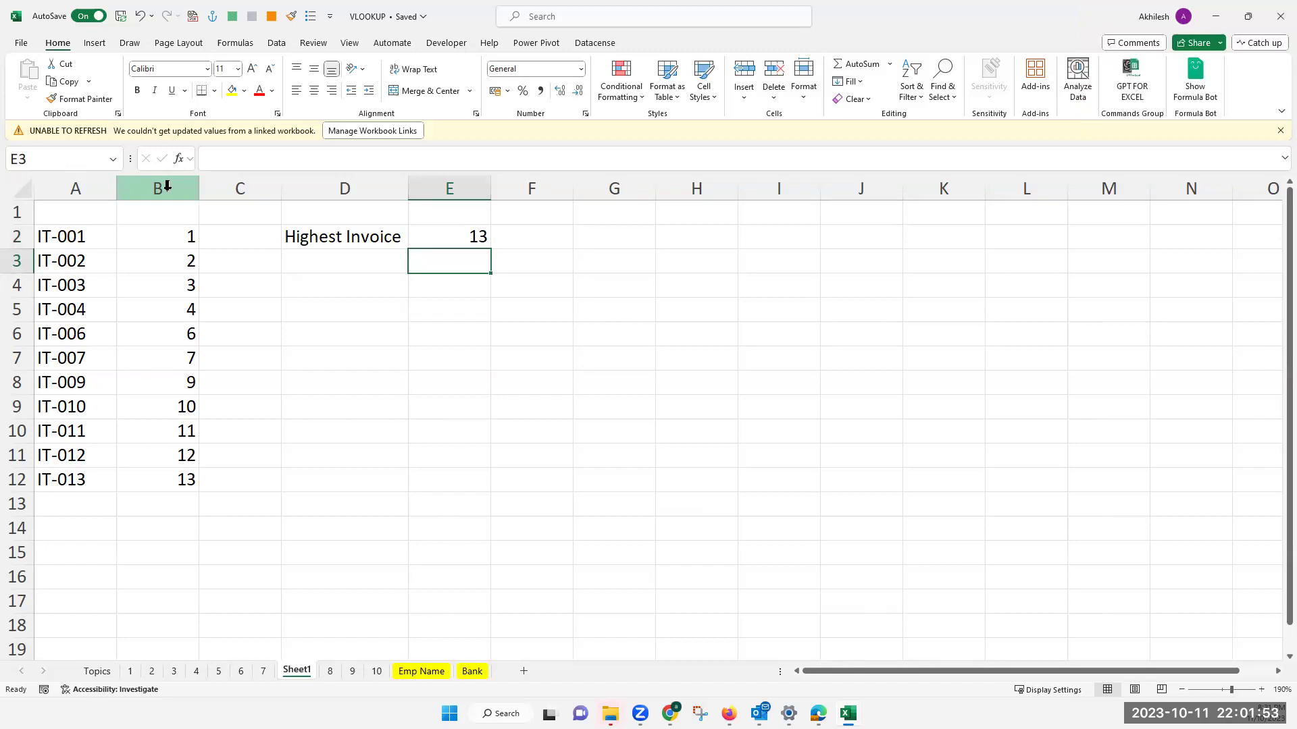
Step: Enter the label No of Invoices in D3
{"action": "left_click", "coordinate": [330, 263]}
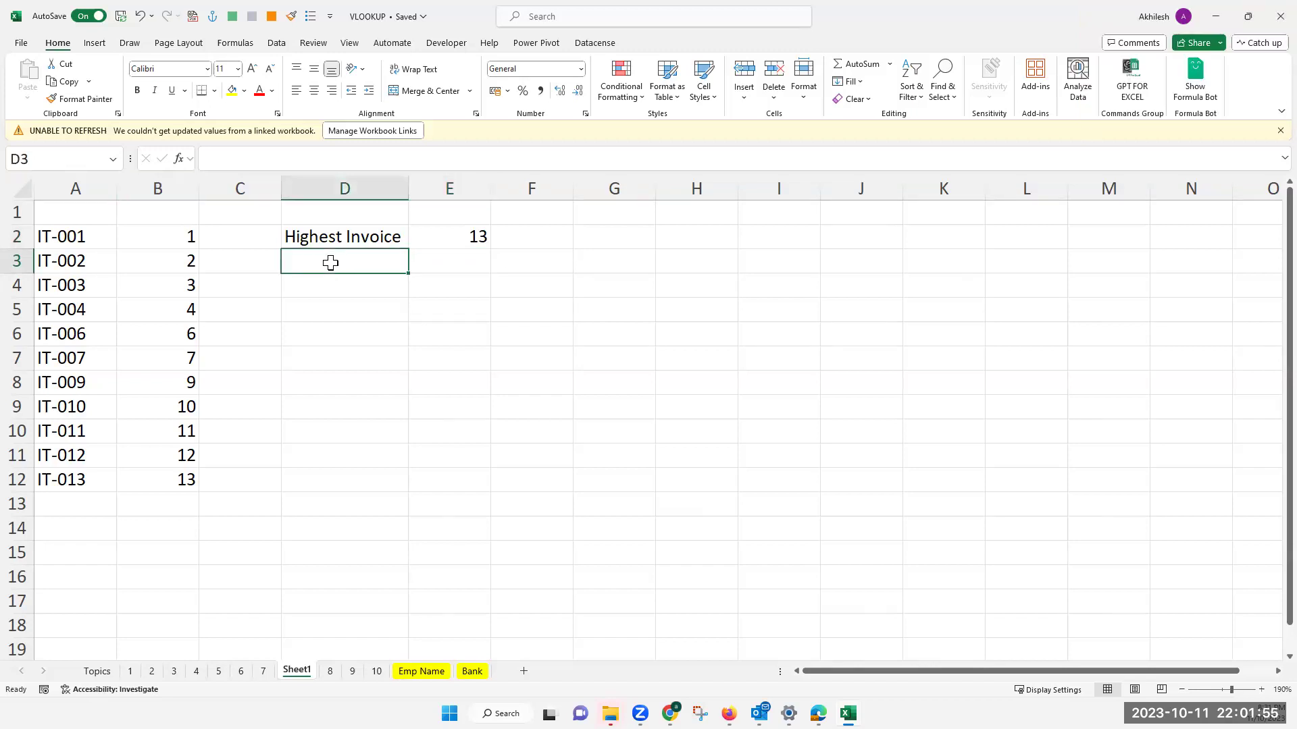
{"action": "type", "text": "No "}
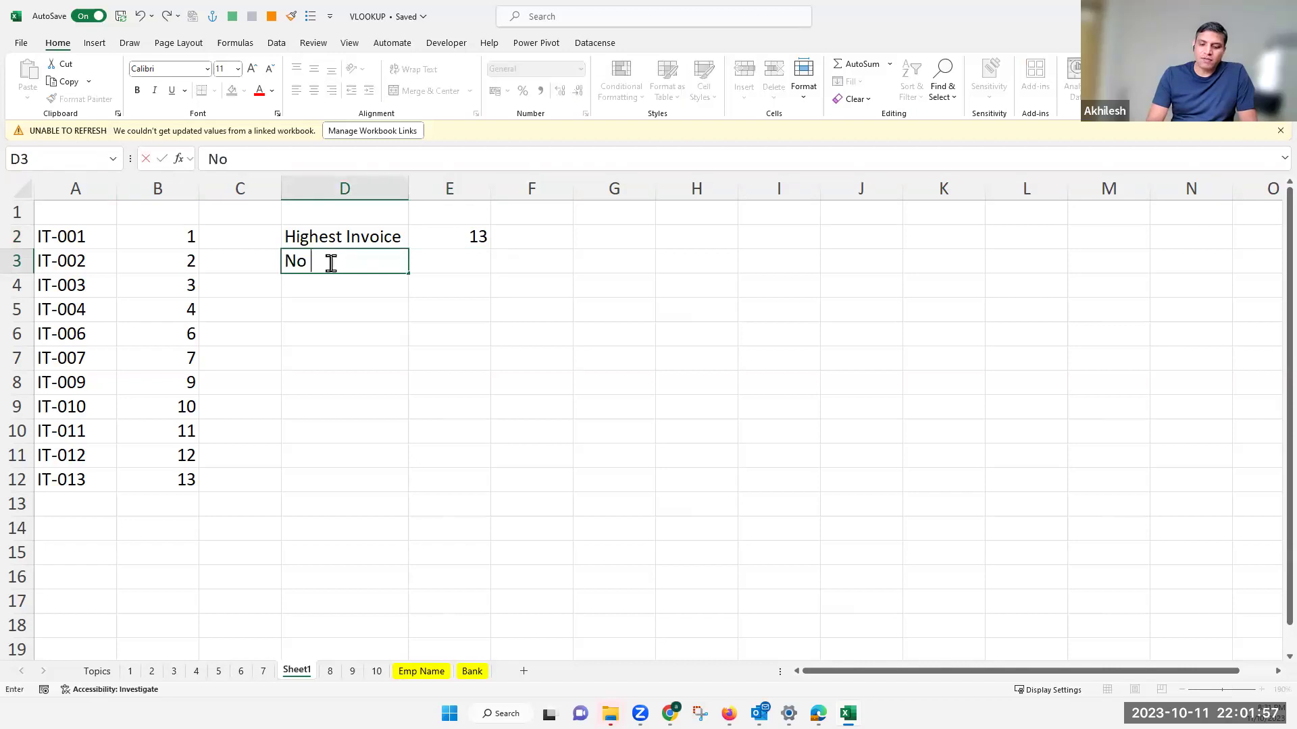
{"action": "type", "text": "of Invoices"}
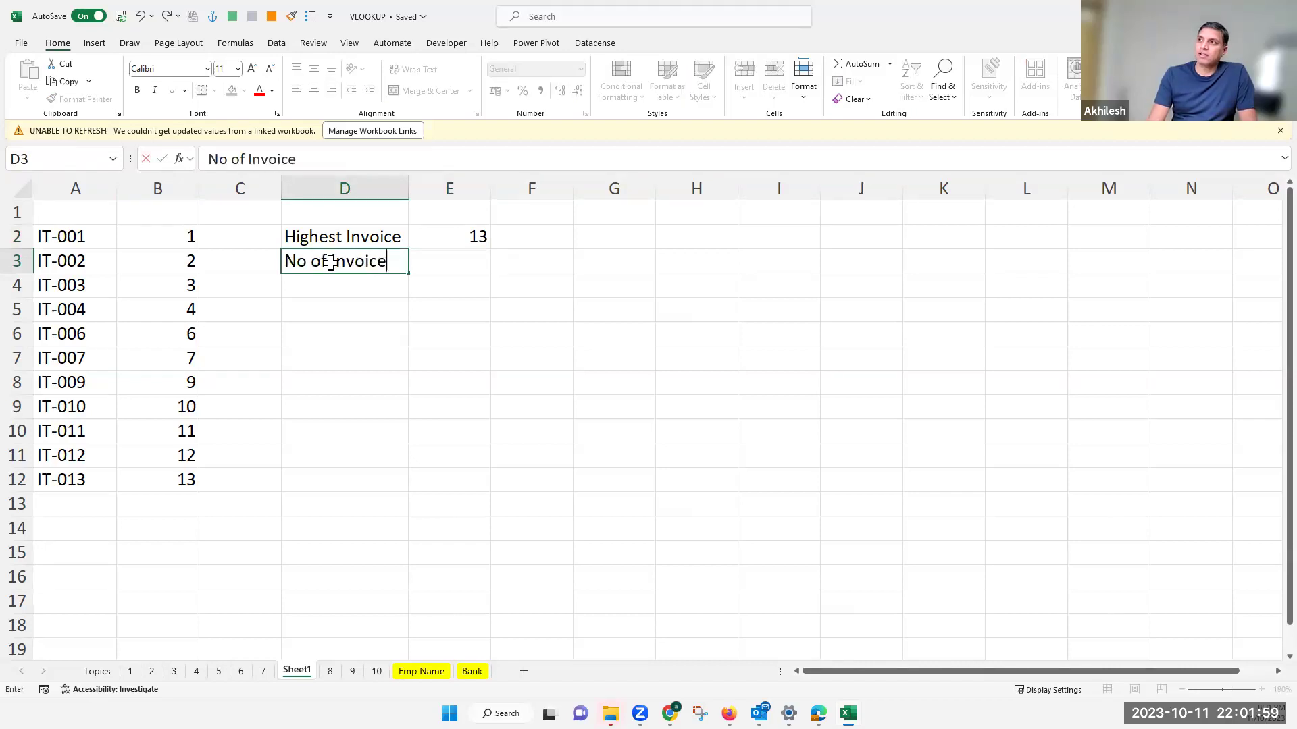
{"action": "key", "text": "Return"}
Step: Count the invoices in E3 with the formula =COUNTA(A:A) over the whole of column A
{"action": "left_click", "coordinate": [439, 262]}
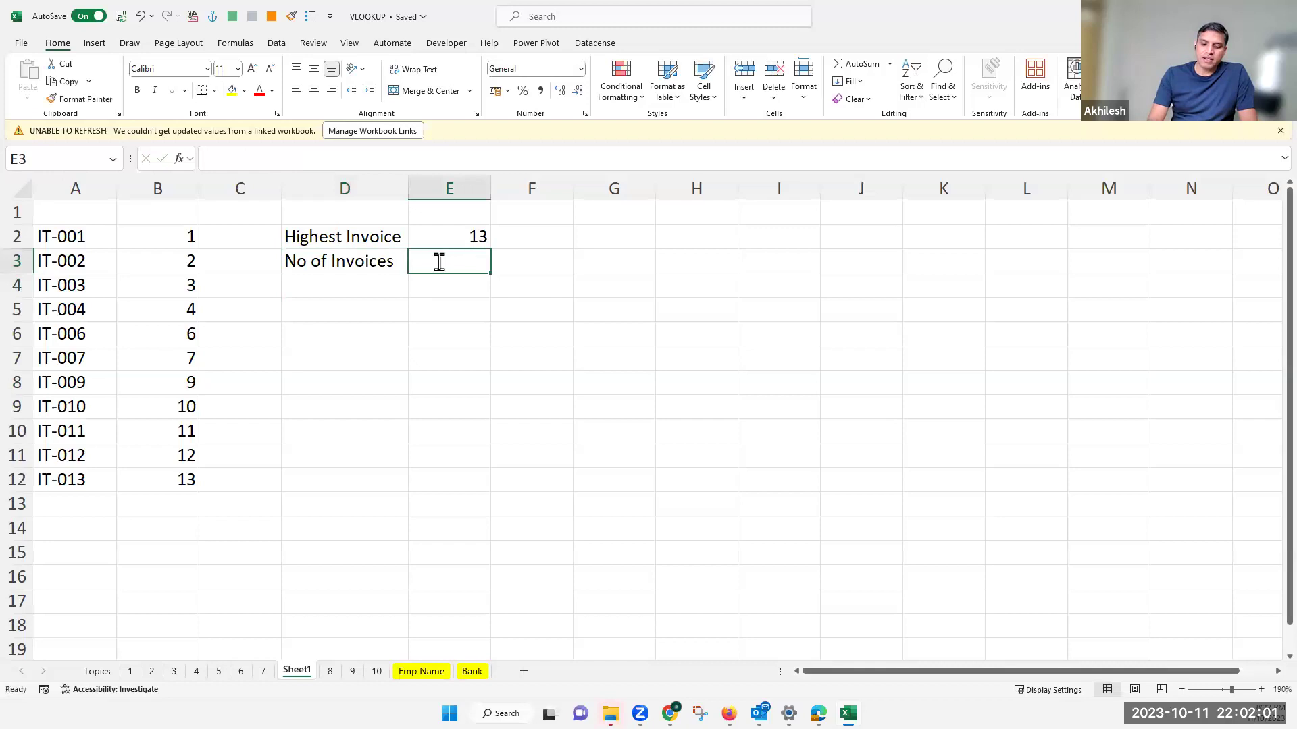
{"action": "type", "text": "=coun"}
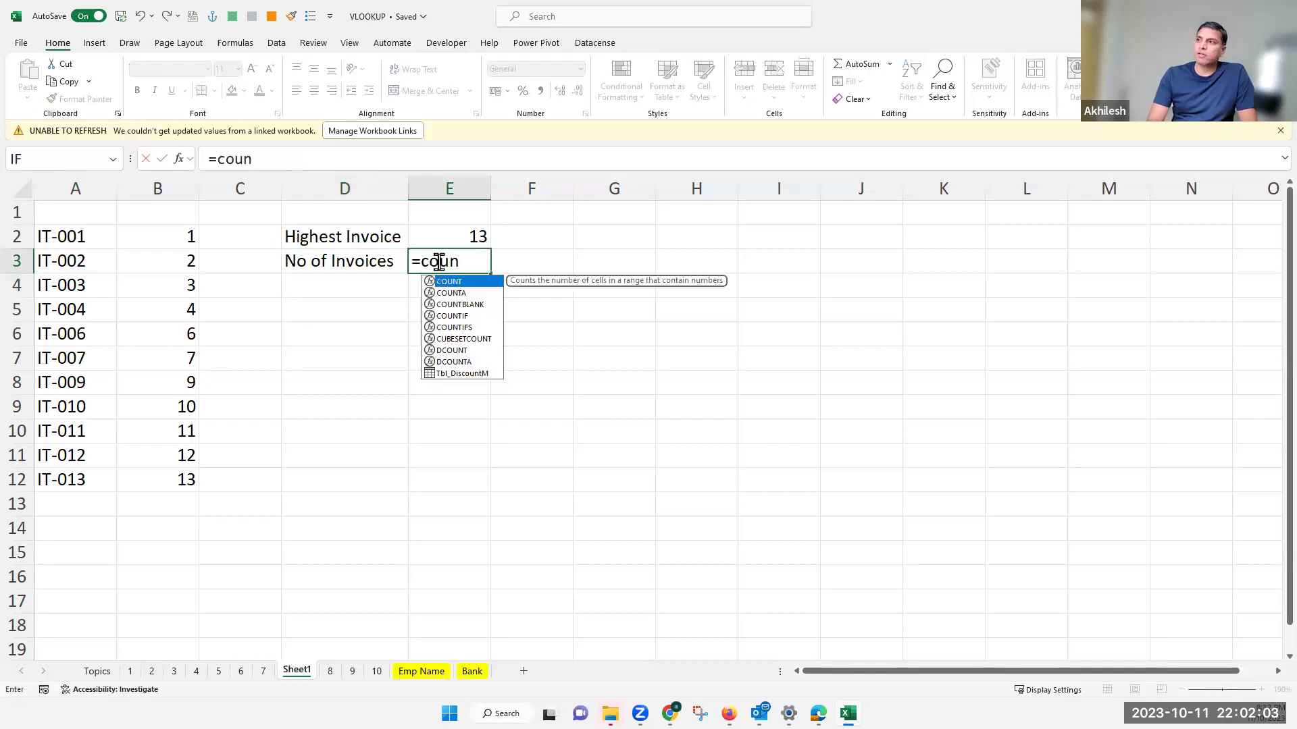
{"action": "type", "text": "ta"}
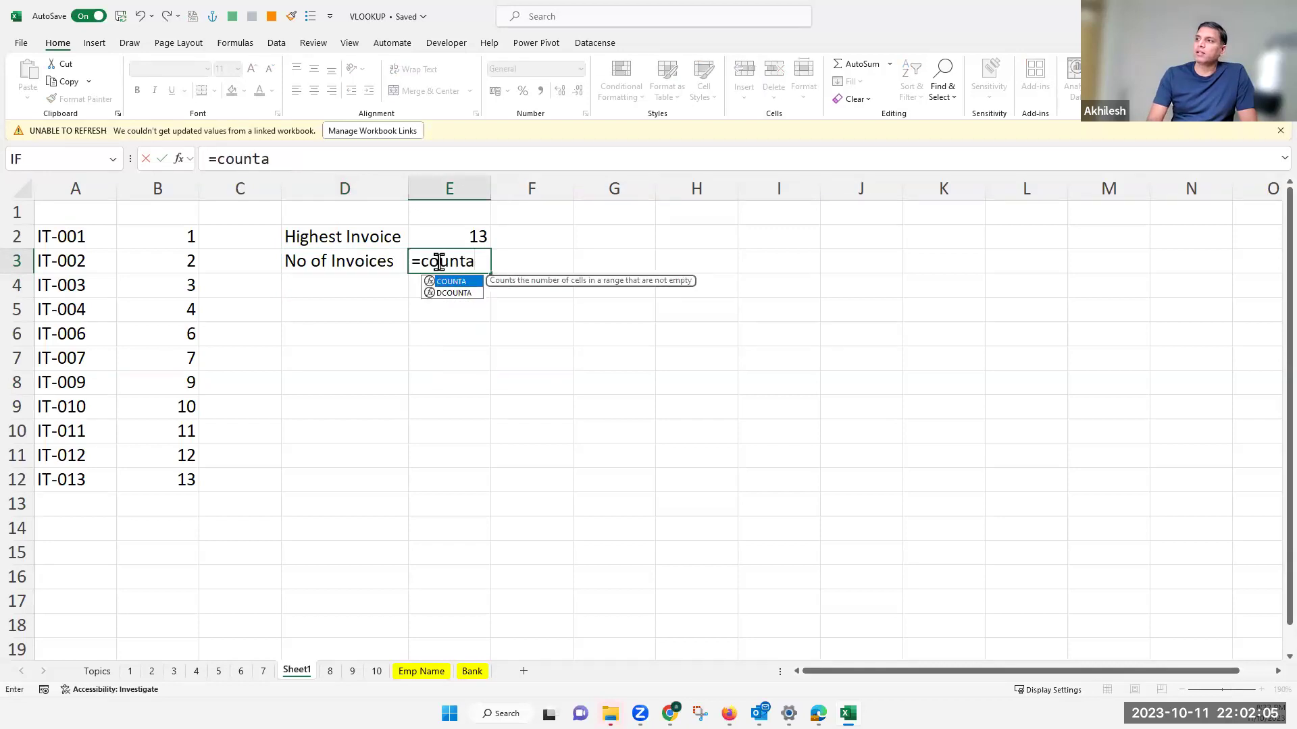
{"action": "key", "text": "Tab"}
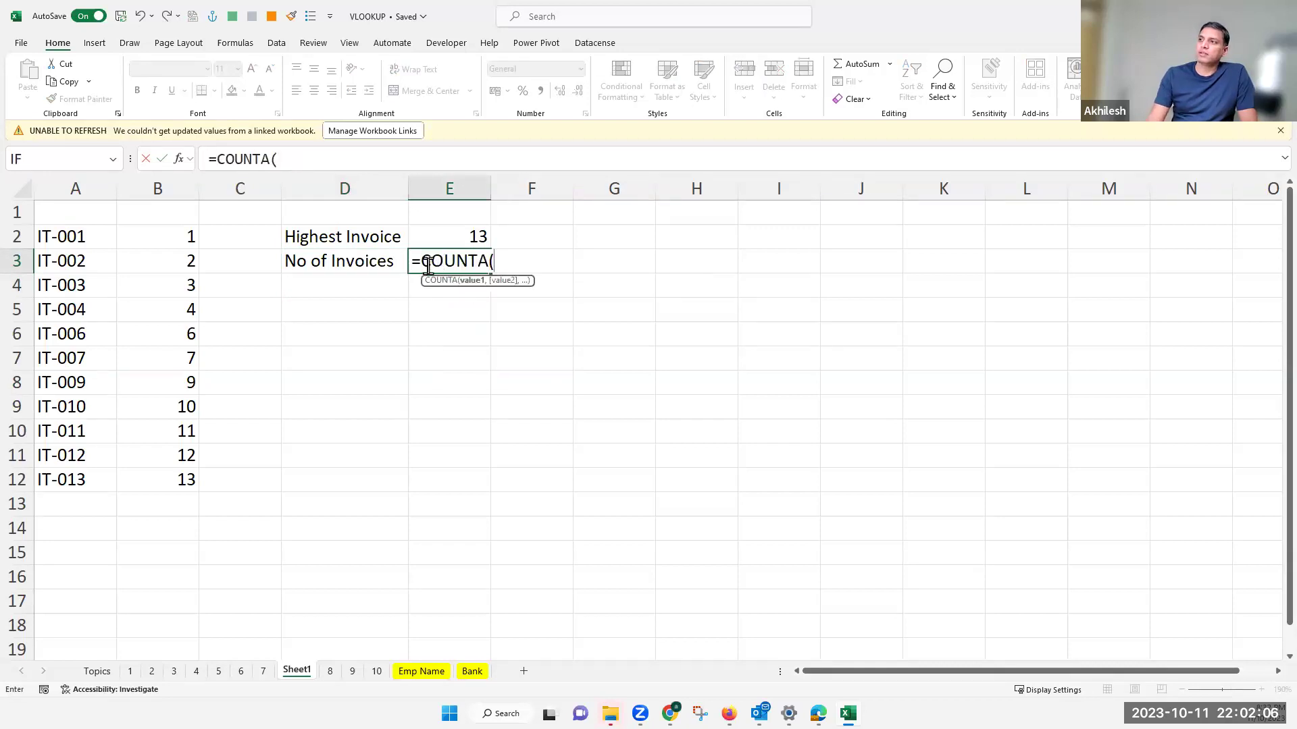
{"action": "left_click", "coordinate": [73, 187]}
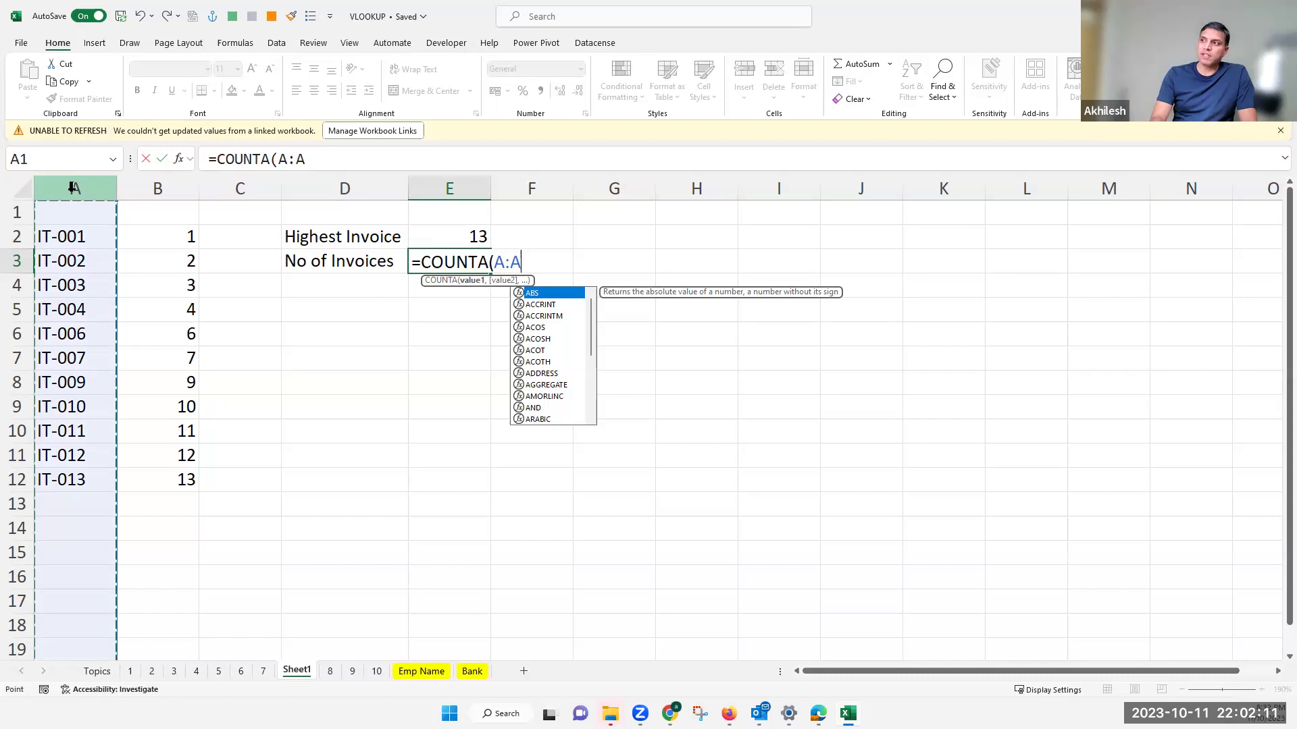
{"action": "type", "text": ")"}
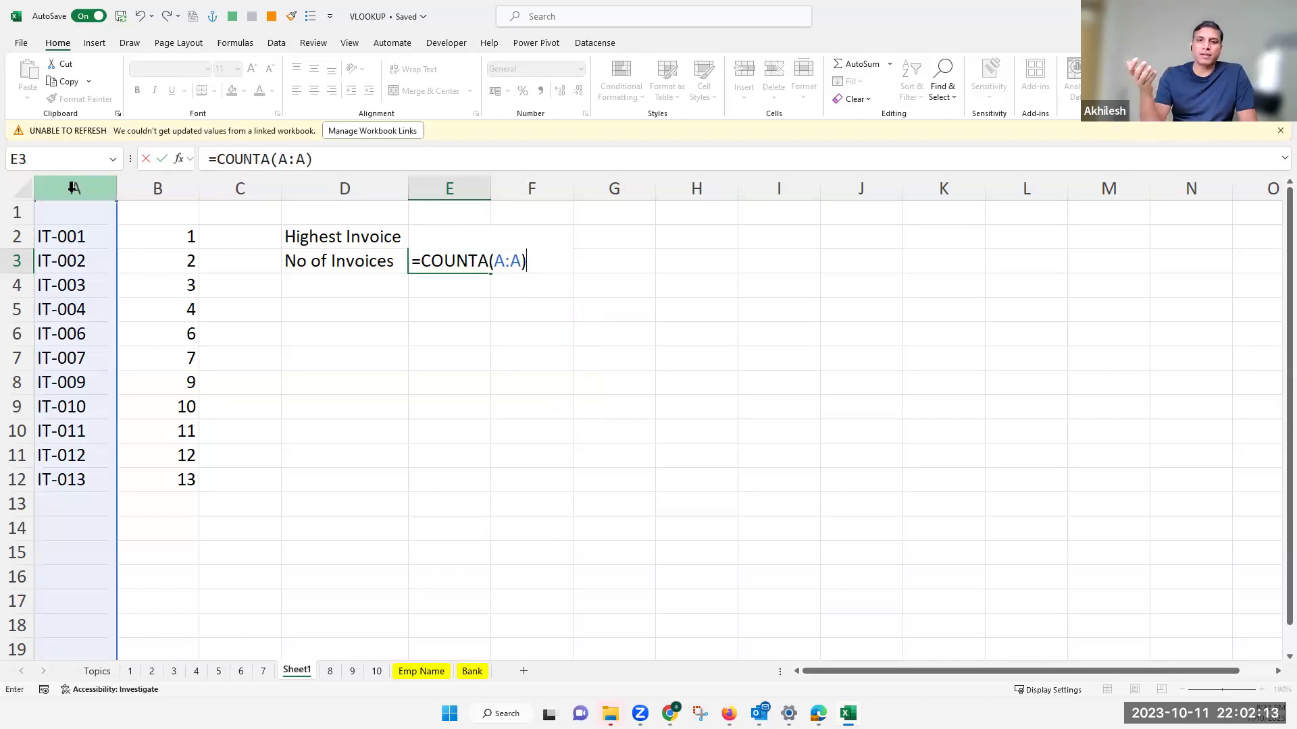
{"action": "key", "text": "Return"}
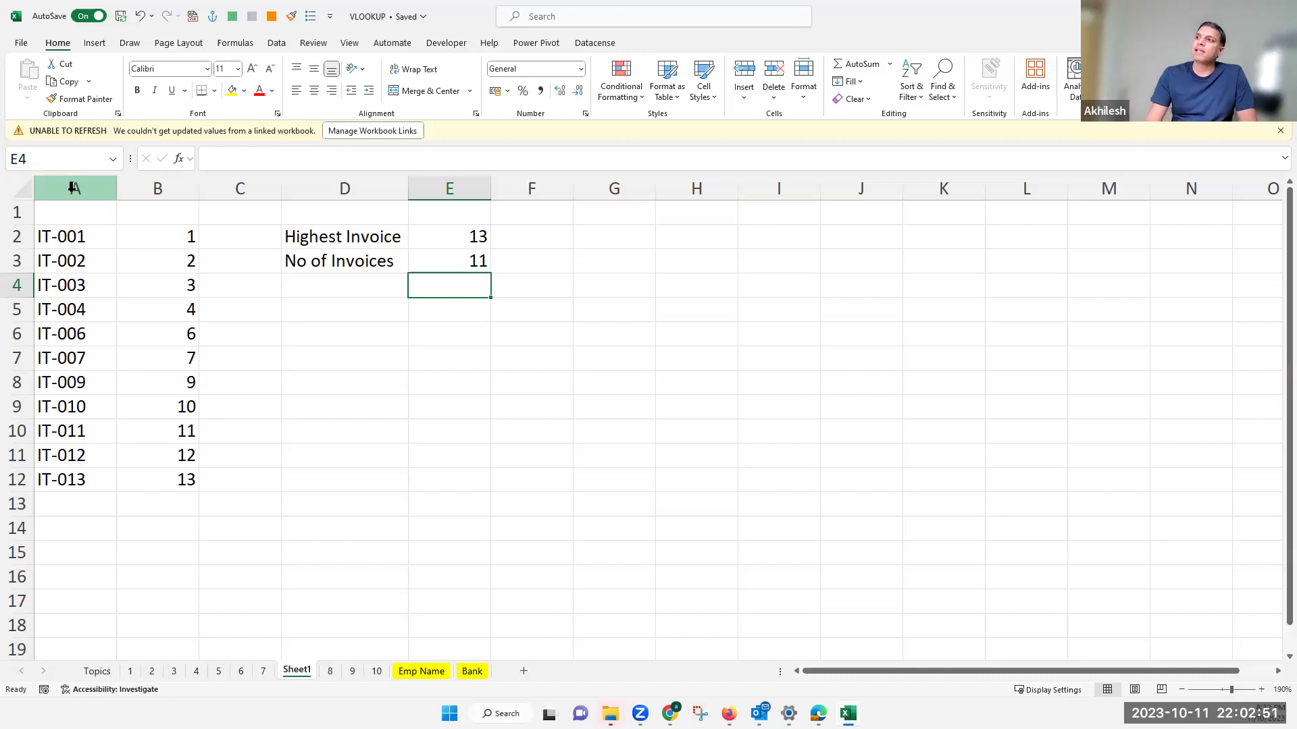
{"action": "left_click", "coordinate": [481, 243]}
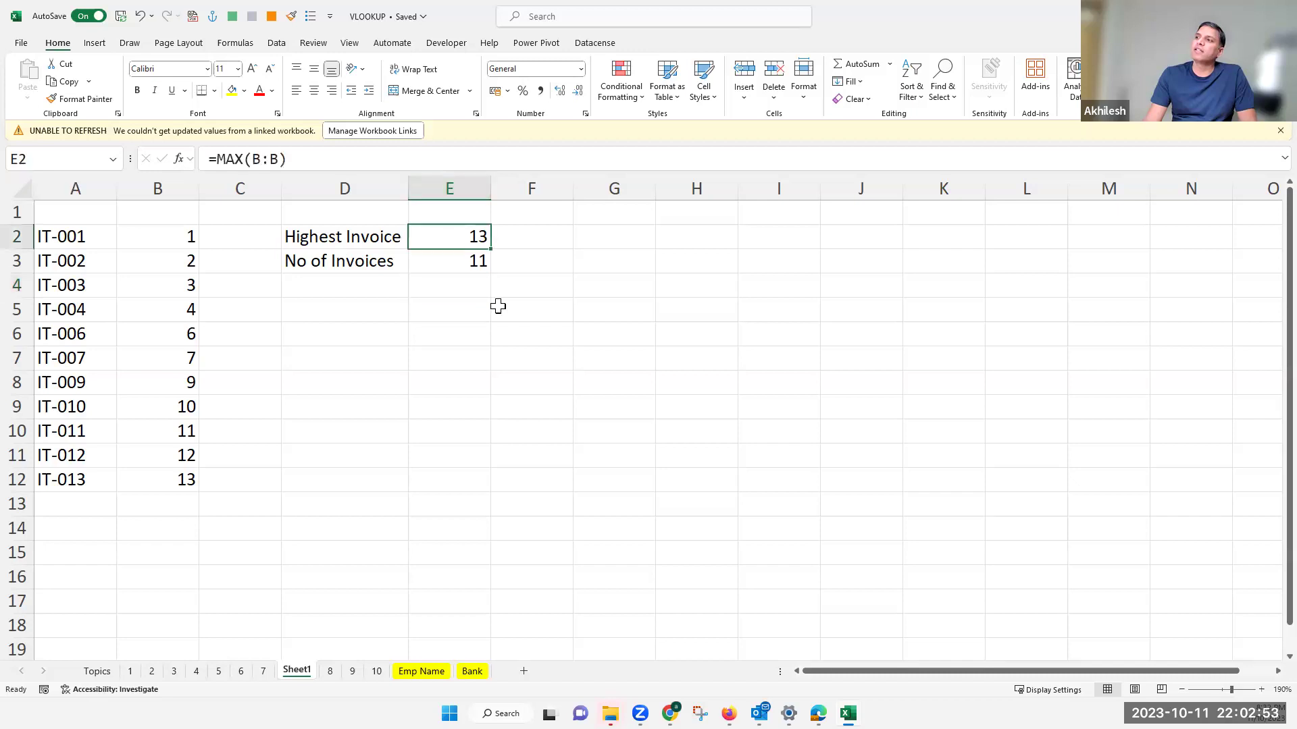
{"action": "left_click", "coordinate": [538, 245]}
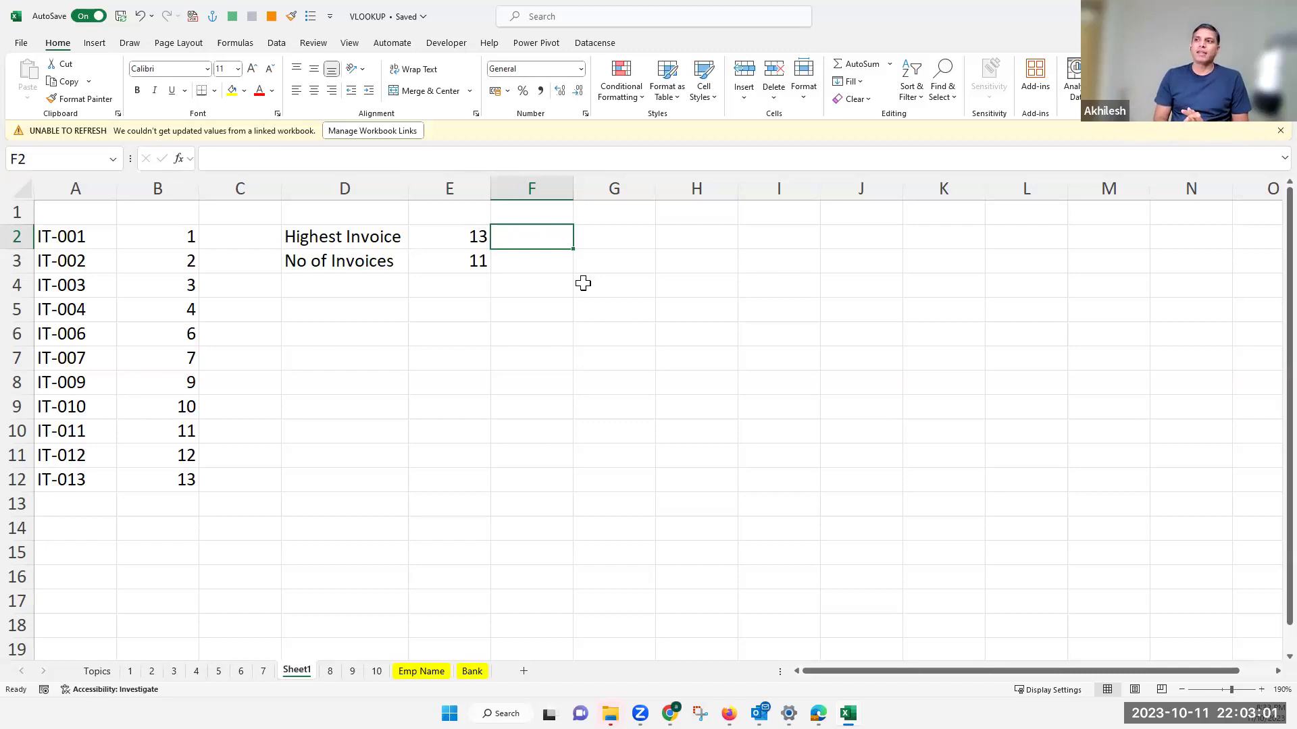
{"action": "left_click_drag", "start_coordinate": [95, 234], "coordinate": [102, 478]}
{"action": "left_click_drag", "start_coordinate": [102, 476], "coordinate": [102, 476]}
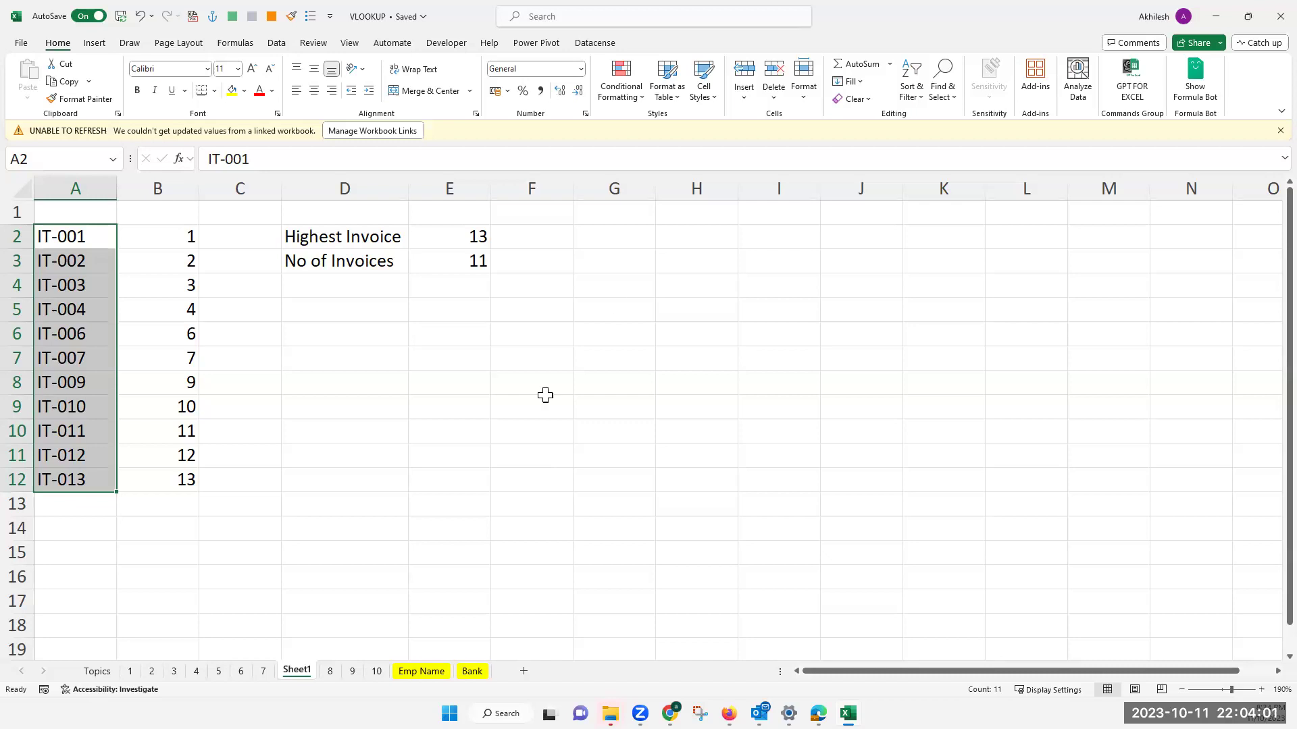
Step: Enter today's date in H3, 12feb in H4 and 15dec22 in H5
{"action": "left_click", "coordinate": [709, 263]}
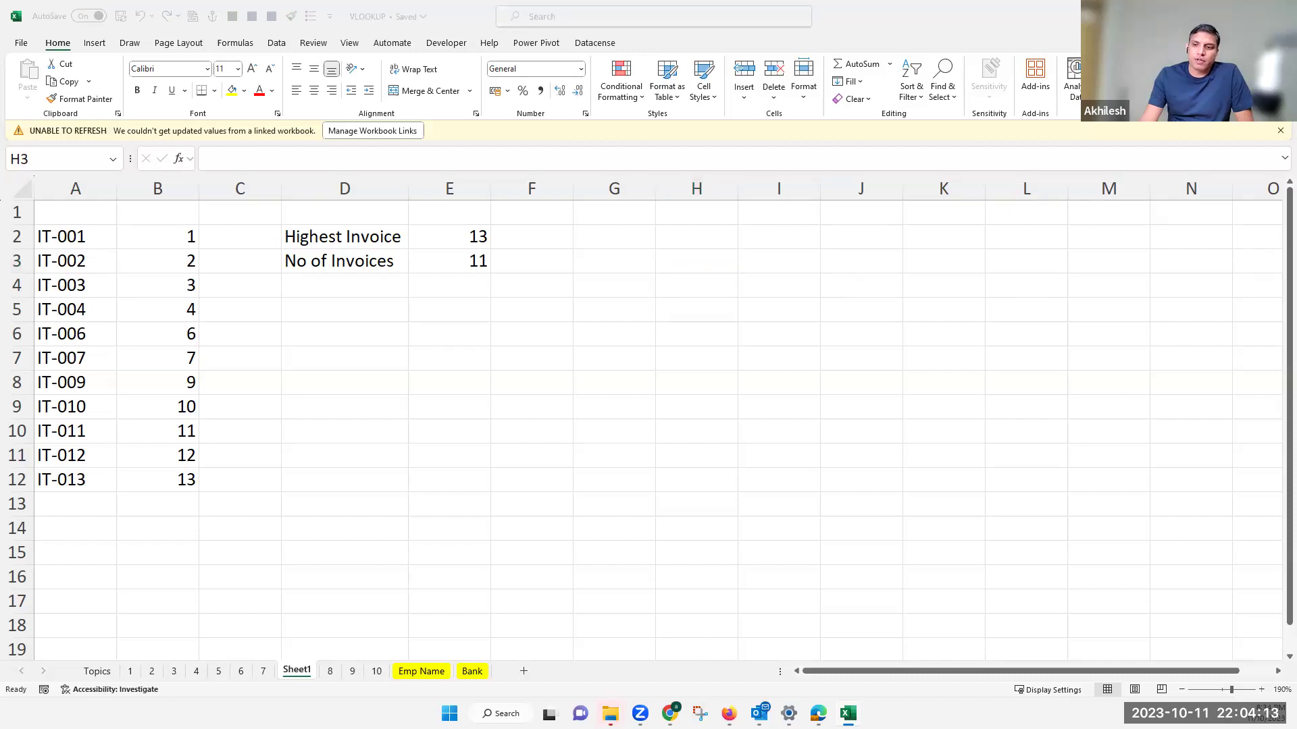
{"action": "left_click", "coordinate": [678, 308]}
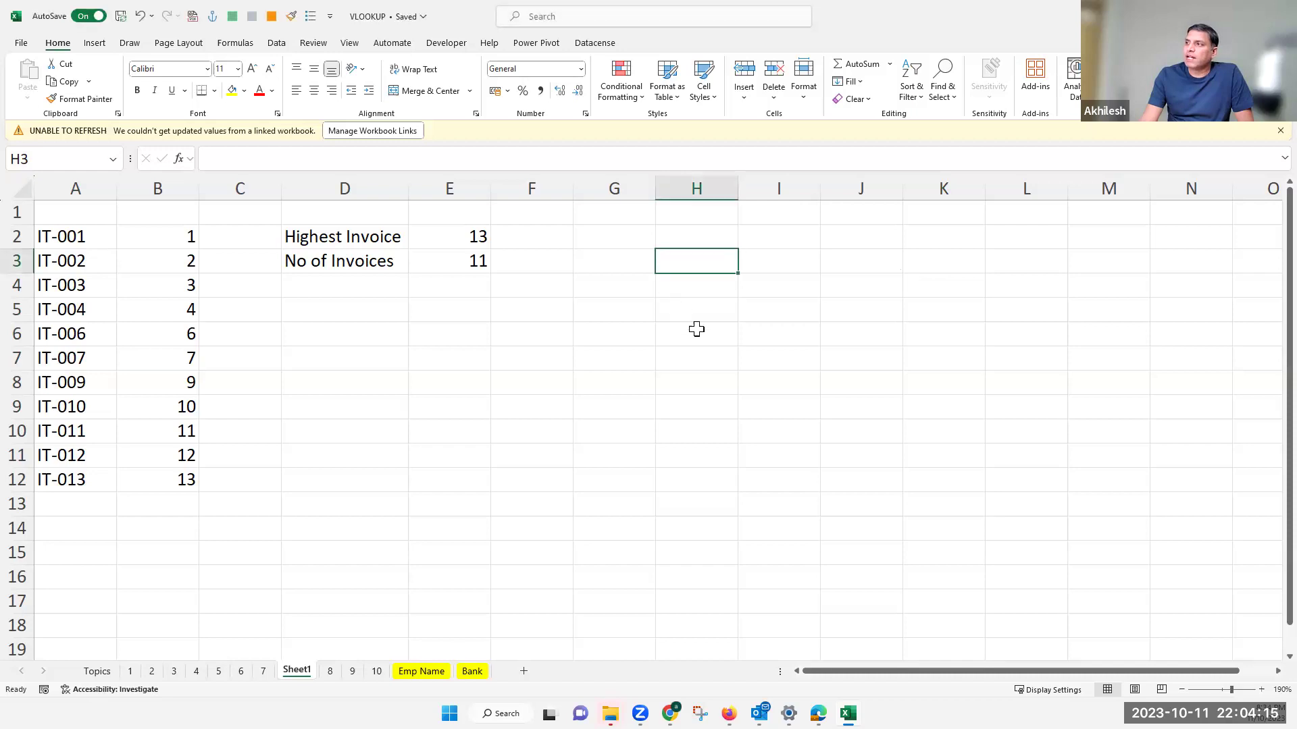
{"action": "left_click_drag", "start_coordinate": [898, 671], "coordinate": [917, 670]}
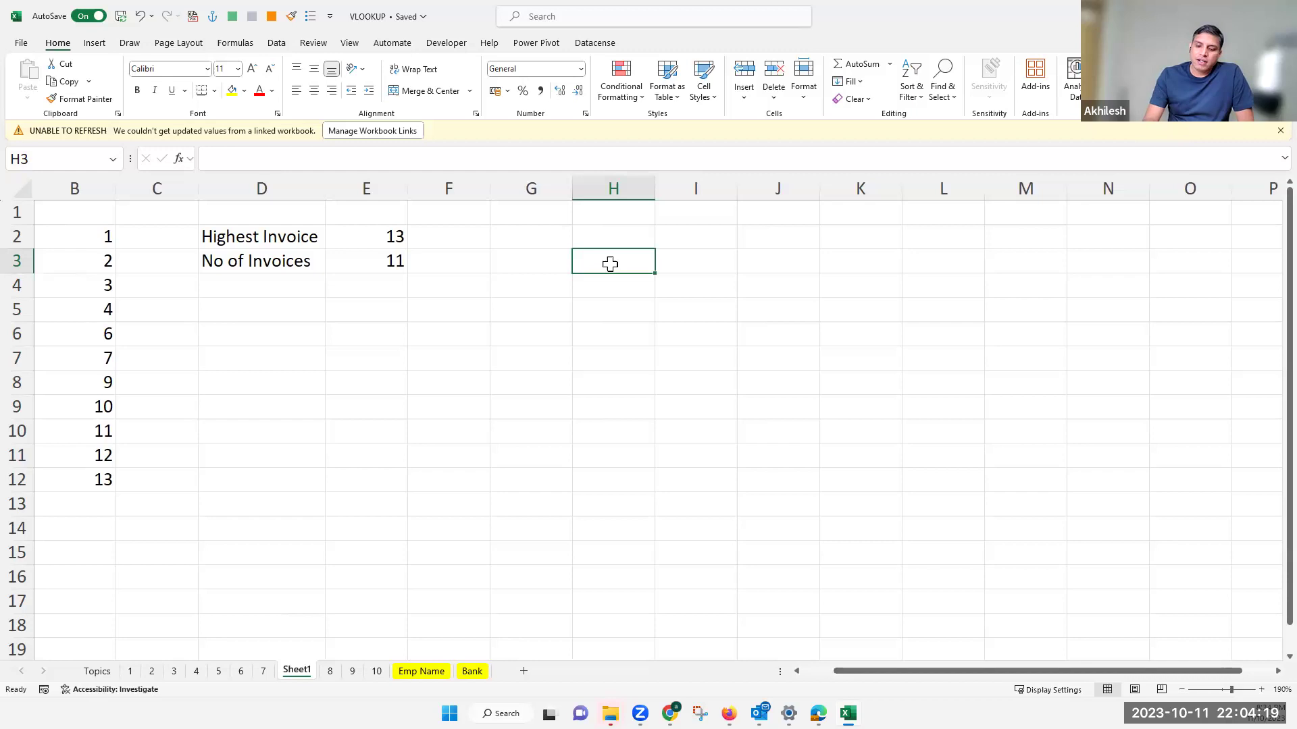
{"action": "key", "text": "ctrl+semicolon"}
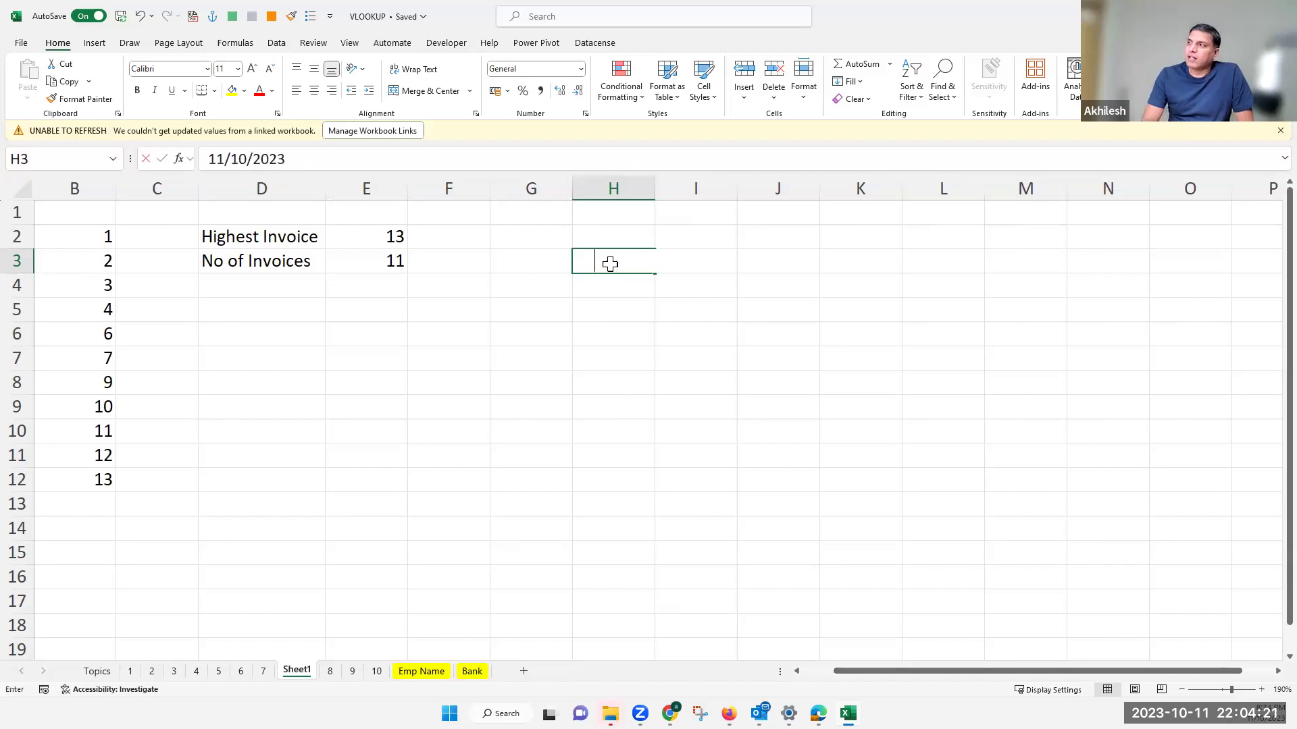
{"action": "key", "text": "Return"}
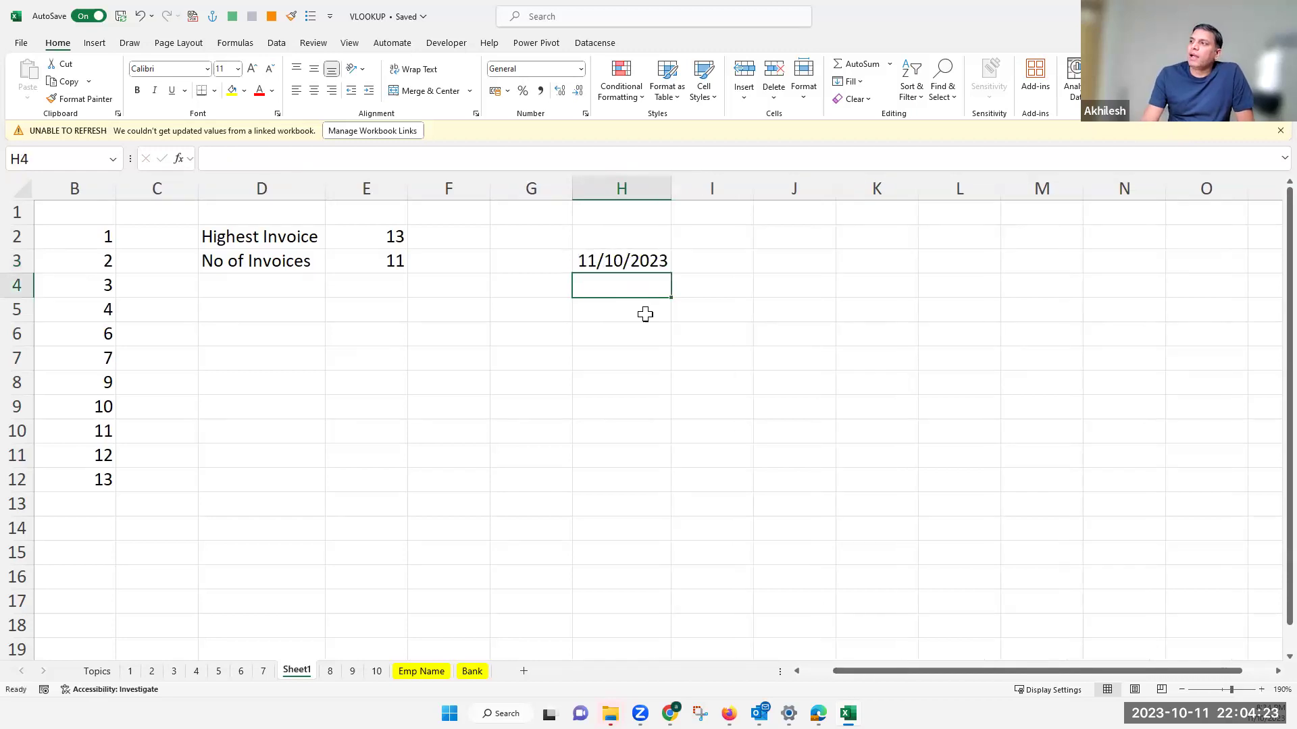
{"action": "scroll", "coordinate": [768, 301], "scroll_direction": "up", "scroll_amount": 1}
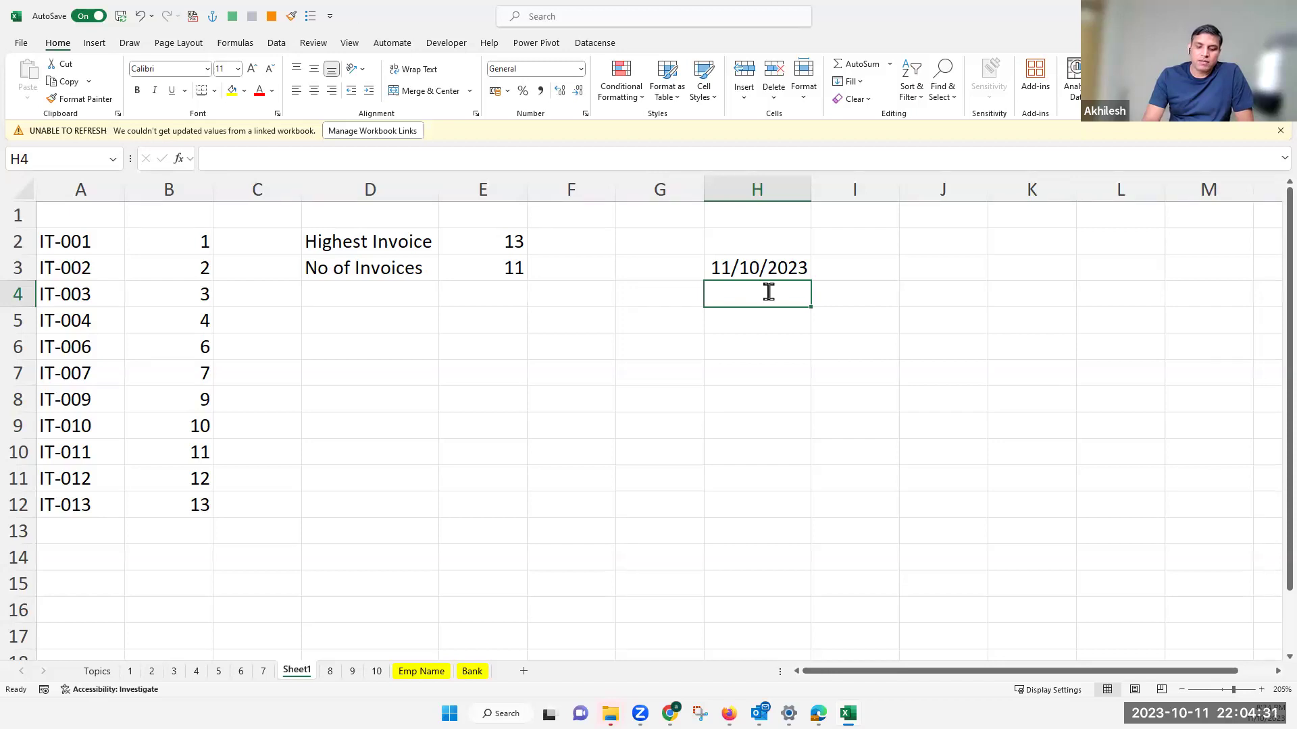
{"action": "type", "text": "12feb"}
{"action": "key", "text": "Return"}
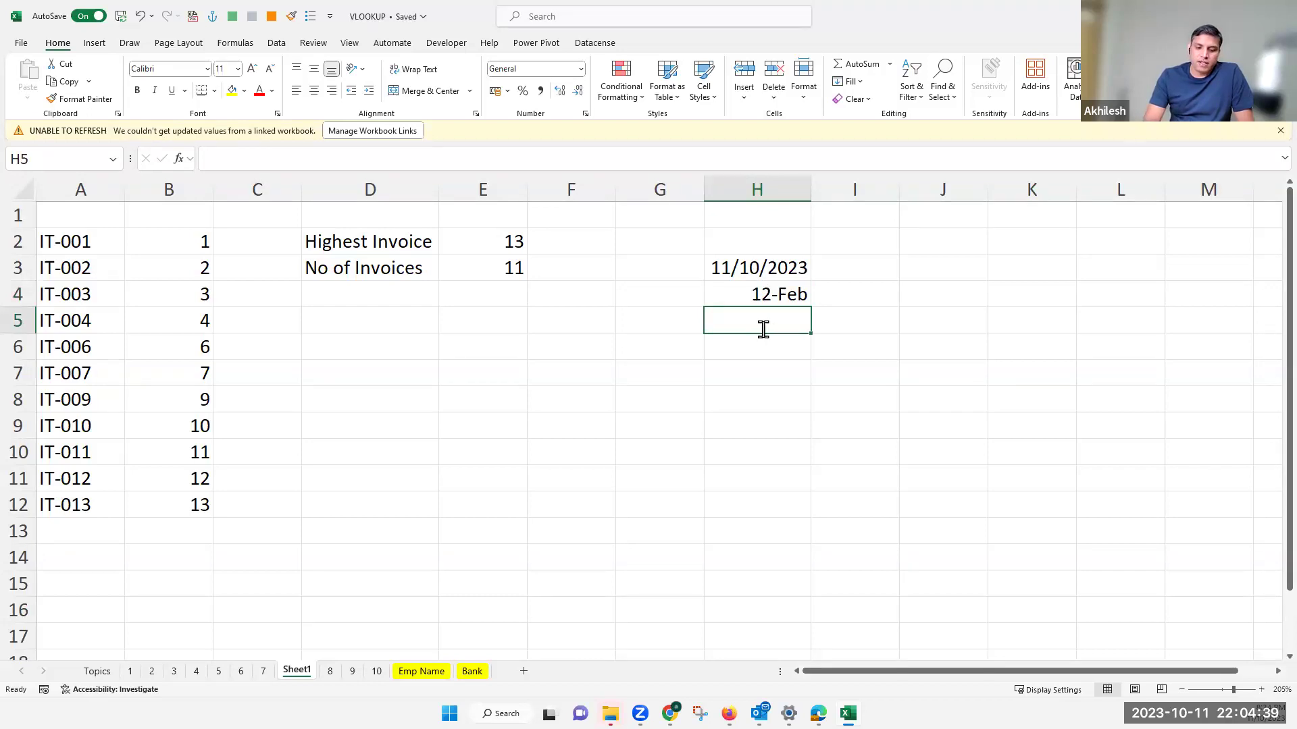
{"action": "type", "text": "15dec22"}
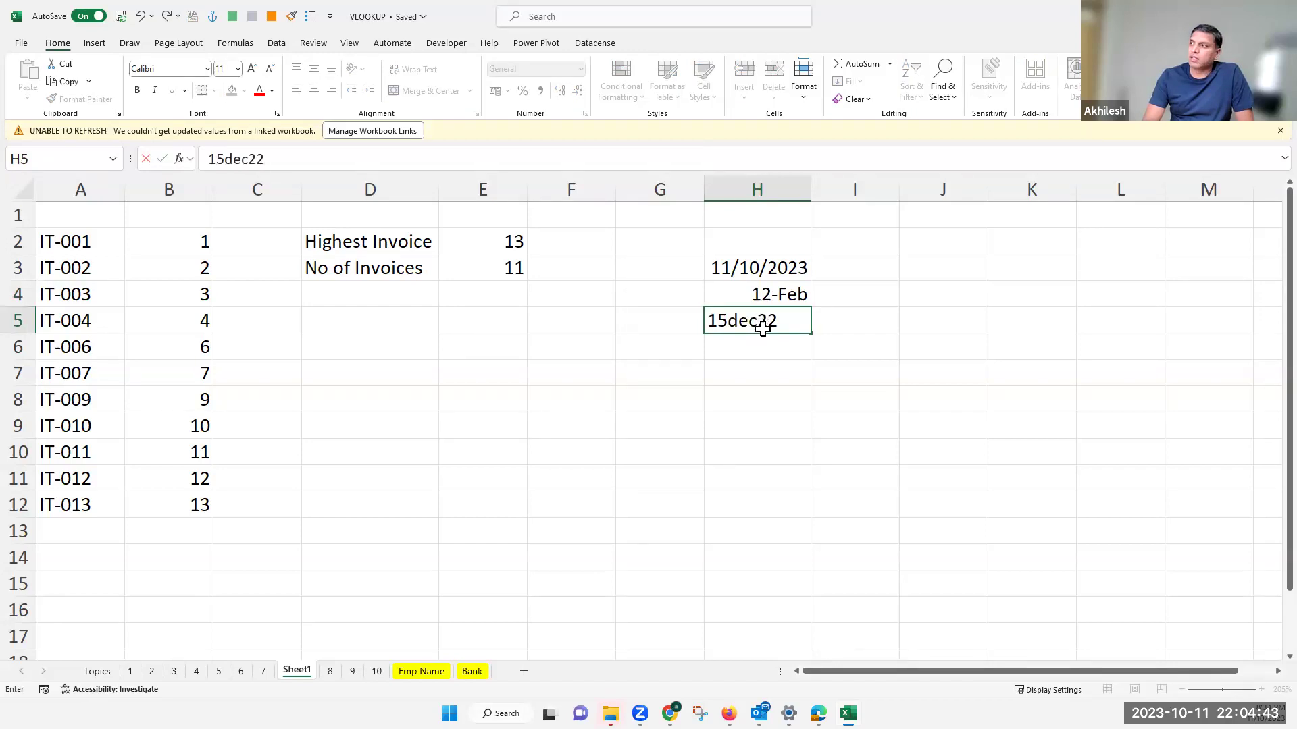
{"action": "key", "text": "Return"}
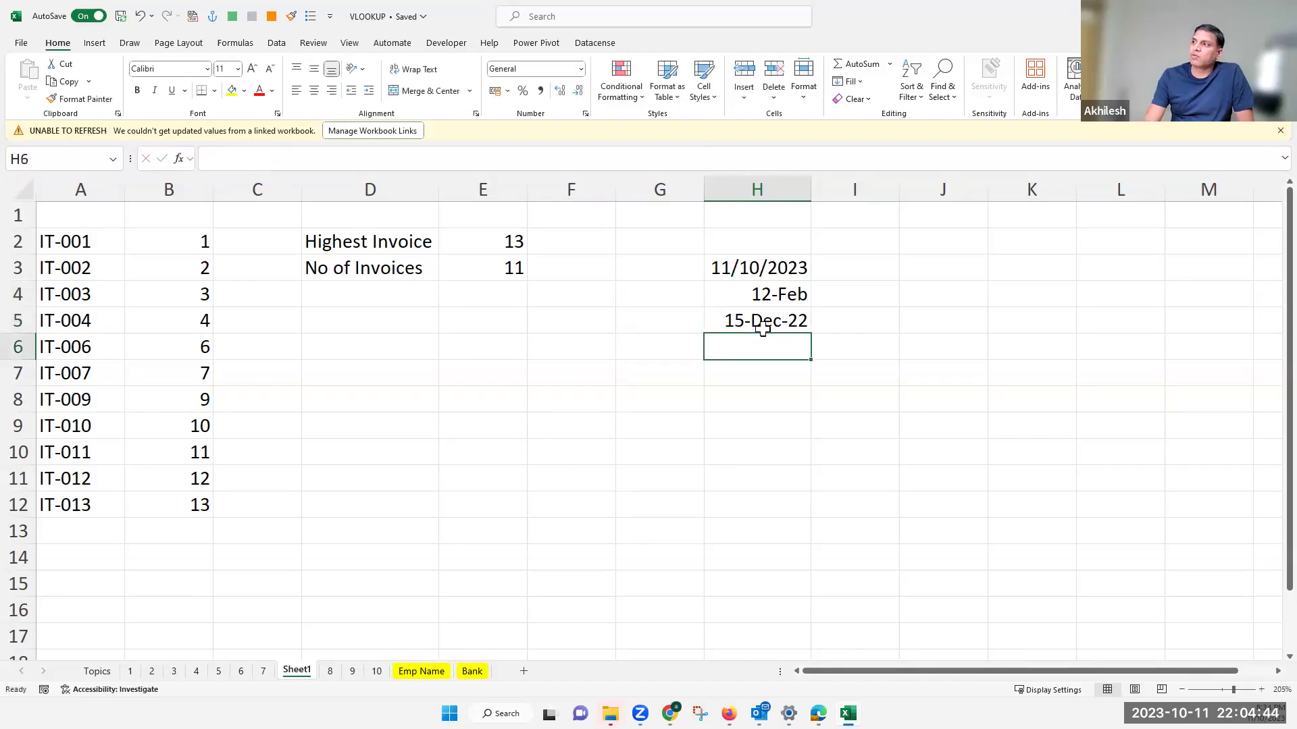
Step: Format the three dates in H3:H5 in the day-month-year style with abbreviated month names, such as 11-Oct-23
{"action": "left_click", "coordinate": [794, 267]}
{"action": "left_click", "coordinate": [780, 316], "text": "shift"}
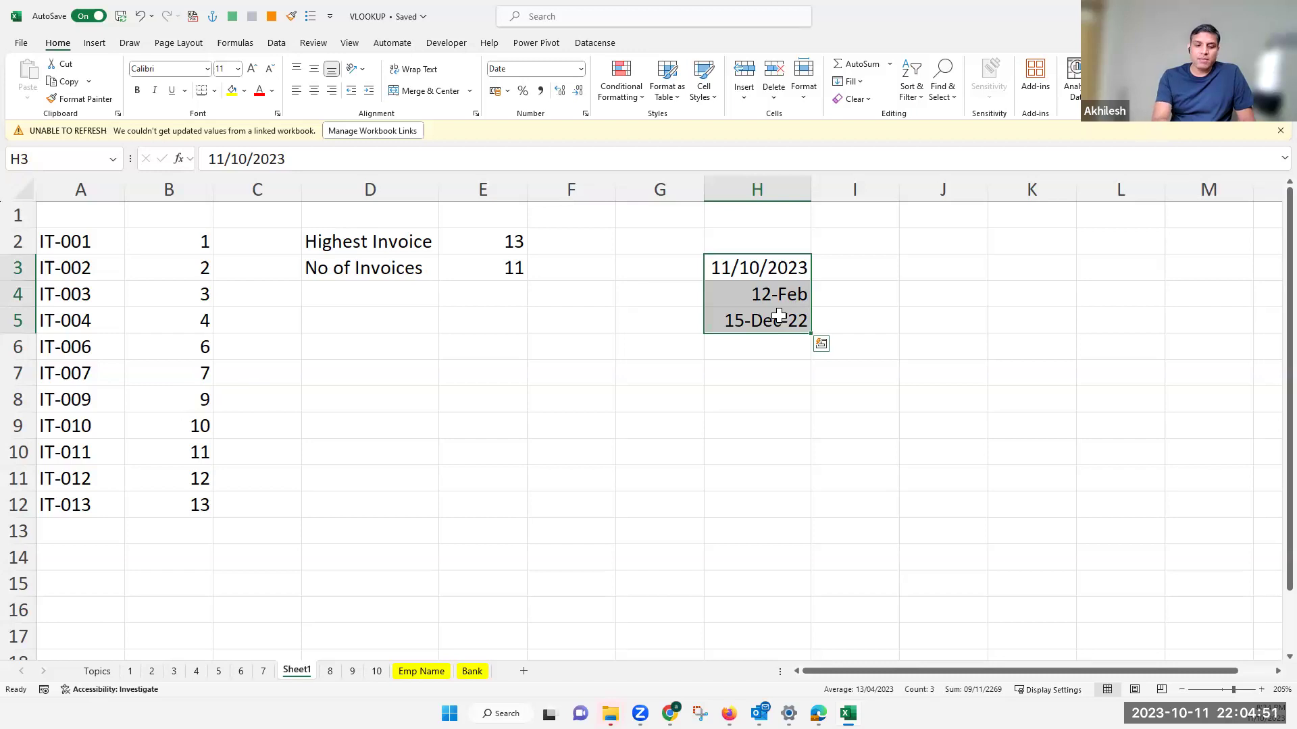
{"action": "key", "text": "ctrl+shift+3"}
{"action": "key", "text": "ctrl+q"}
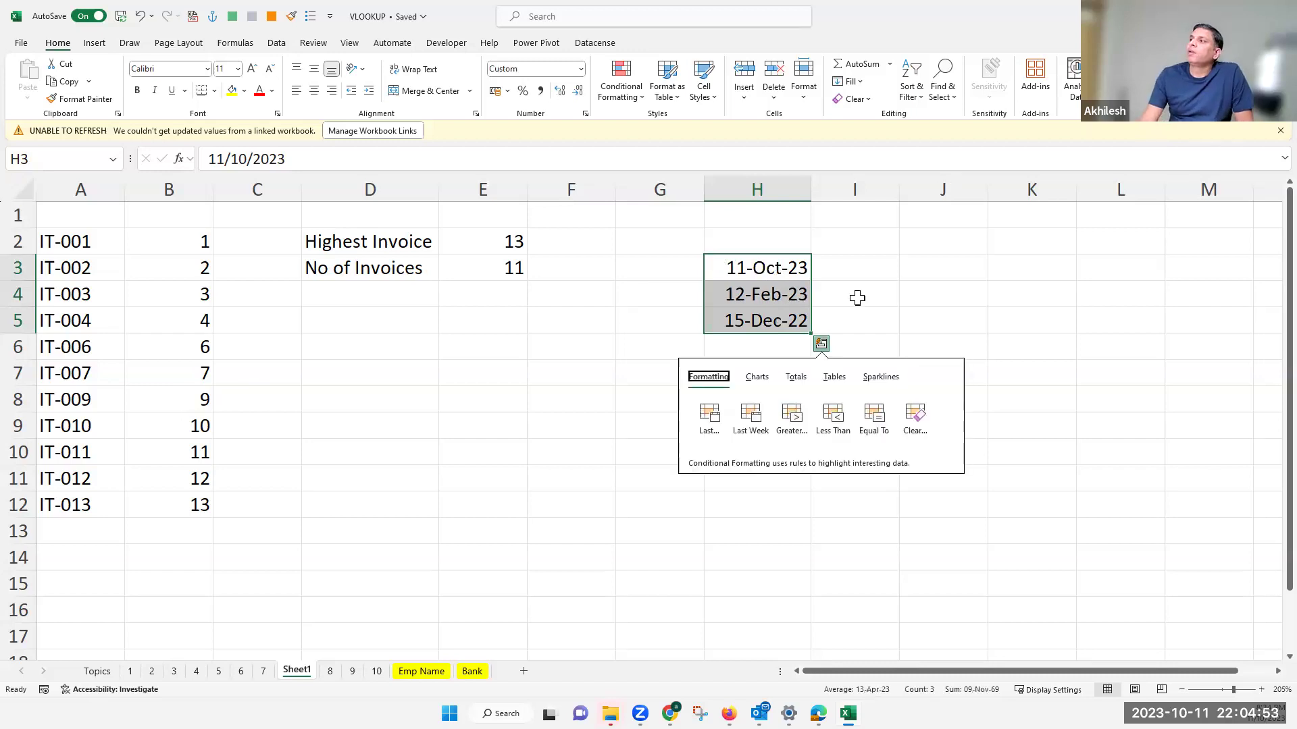
{"action": "left_click", "coordinate": [863, 267]}
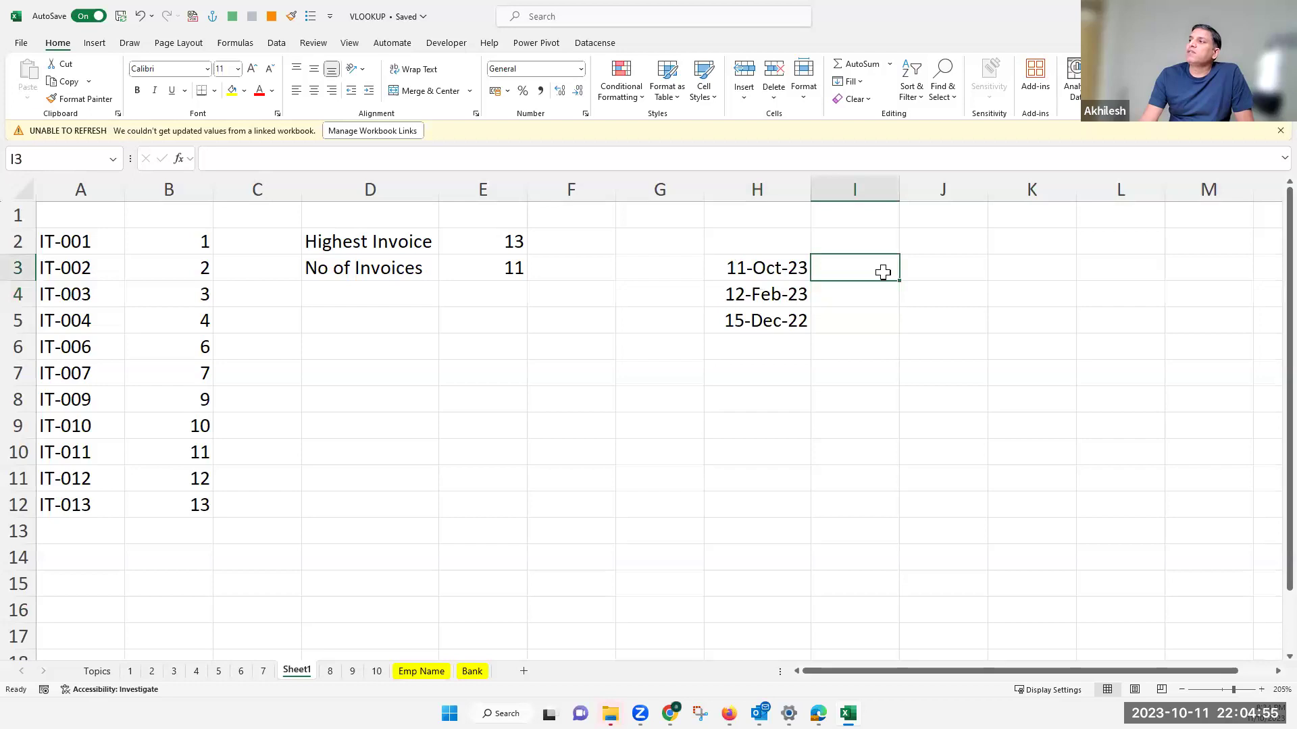
{"action": "left_click", "coordinate": [790, 297]}
{"action": "left_click", "coordinate": [791, 321]}
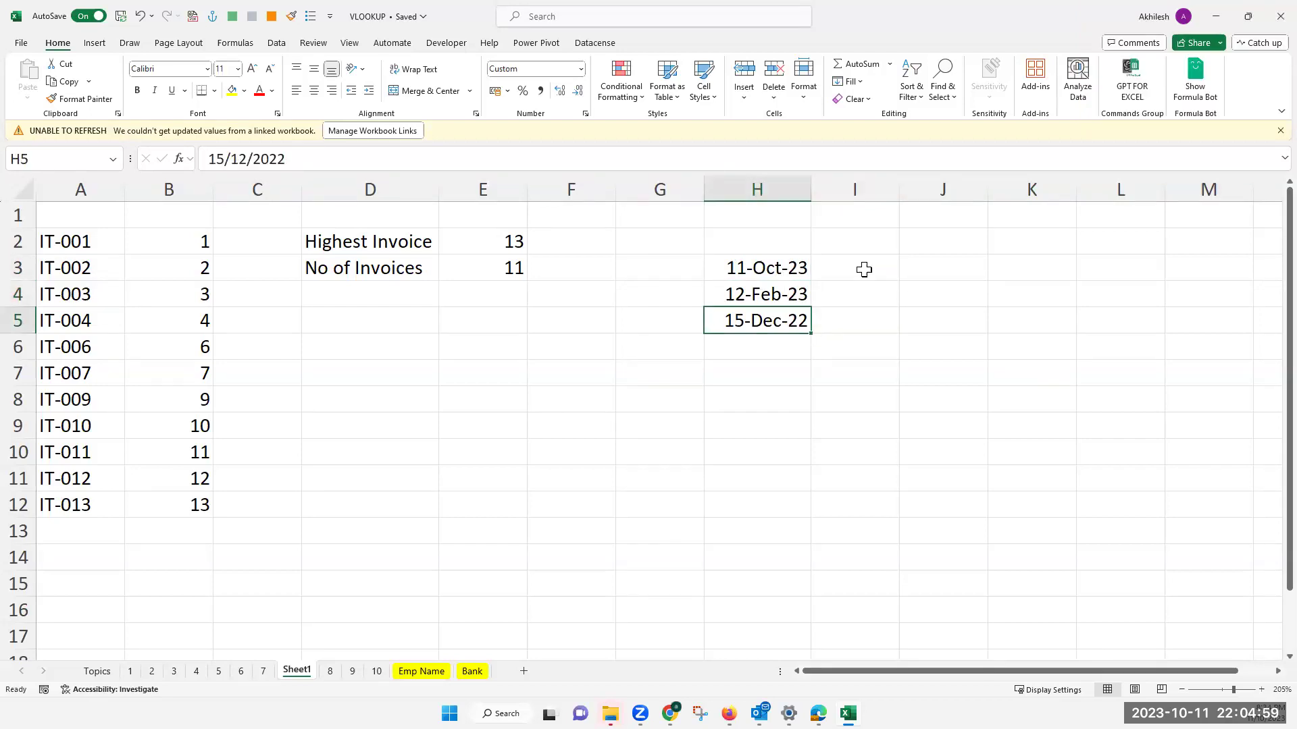
Step: Enter the financial year label FY23-24 in I3, beside the 11-Oct-23 date
{"action": "left_click", "coordinate": [864, 269]}
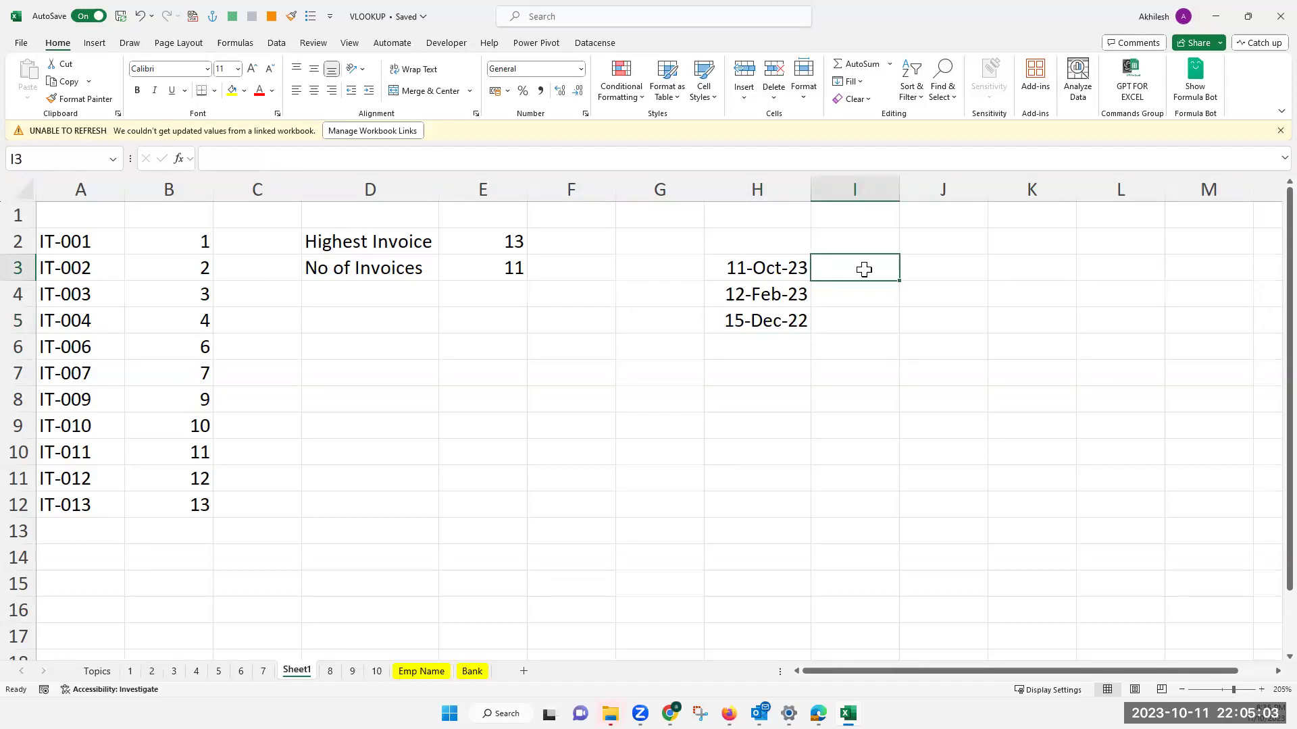
{"action": "type", "text": "FY"}
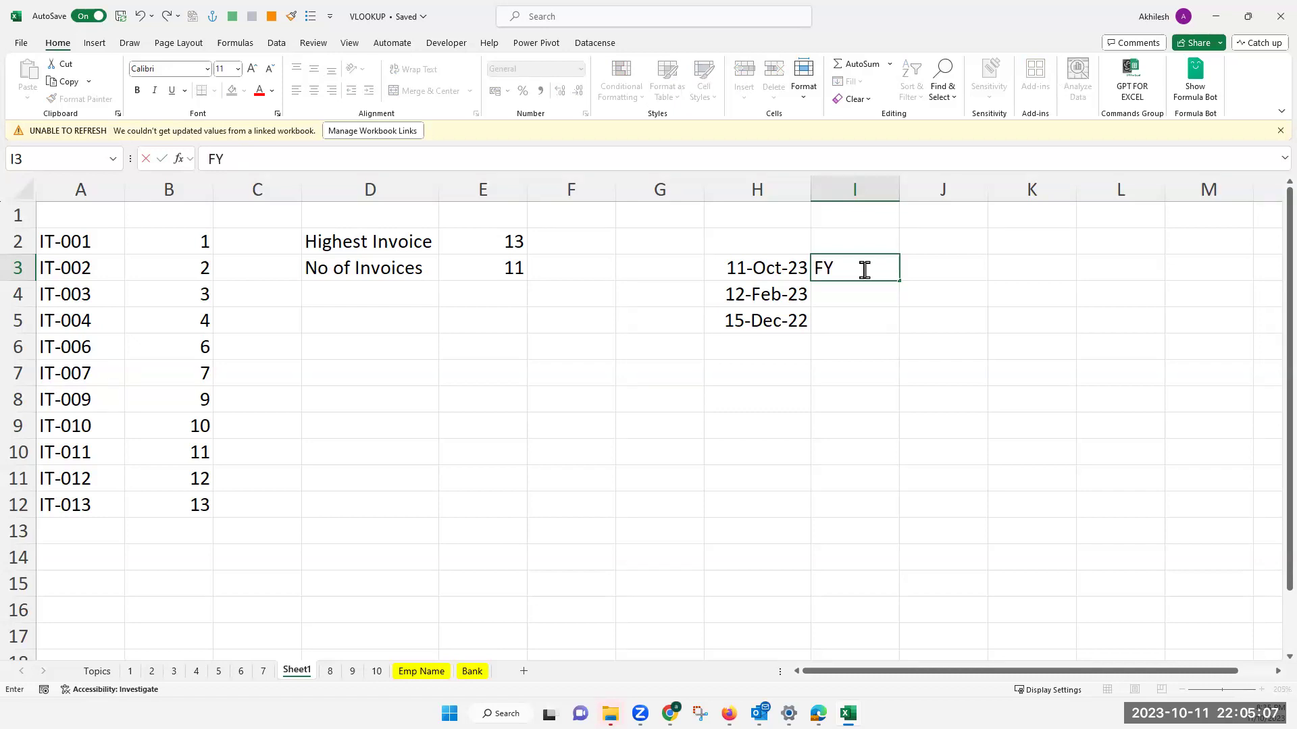
{"action": "type", "text": "23-24"}
{"action": "key", "text": "Return"}
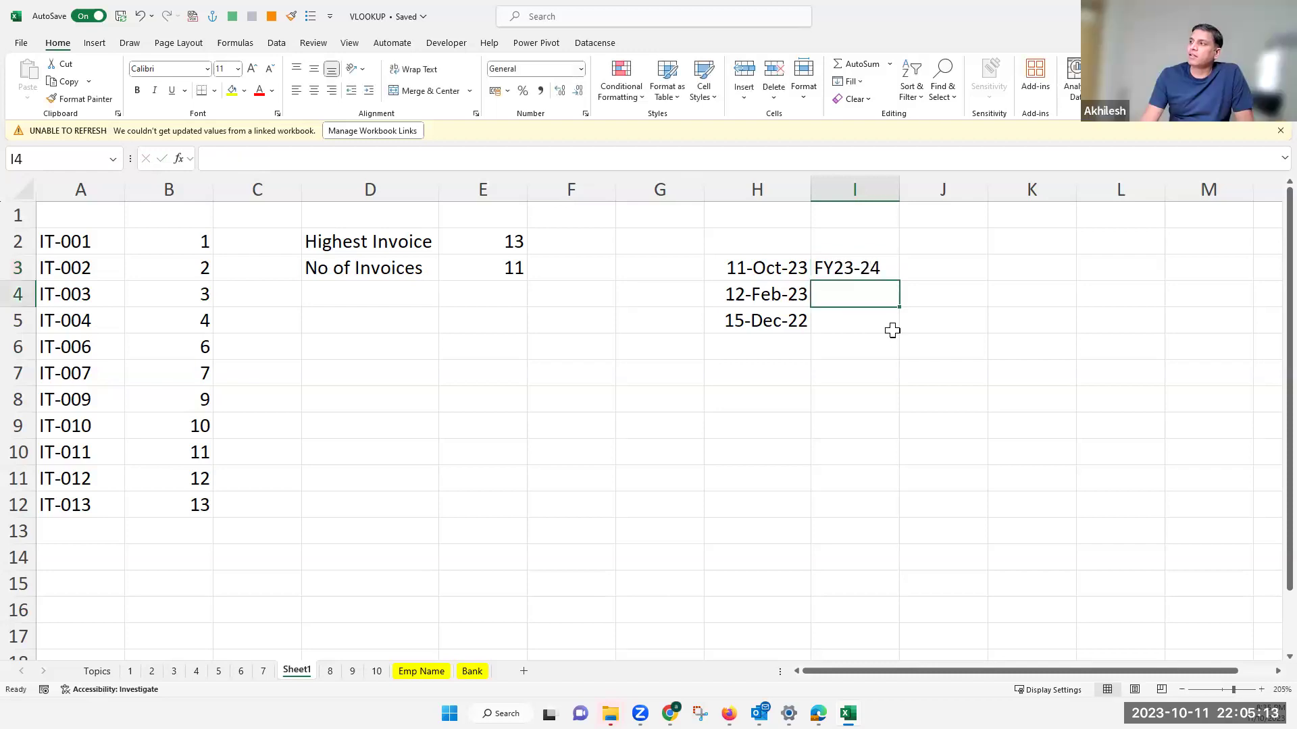
{"action": "left_click", "coordinate": [871, 271]}
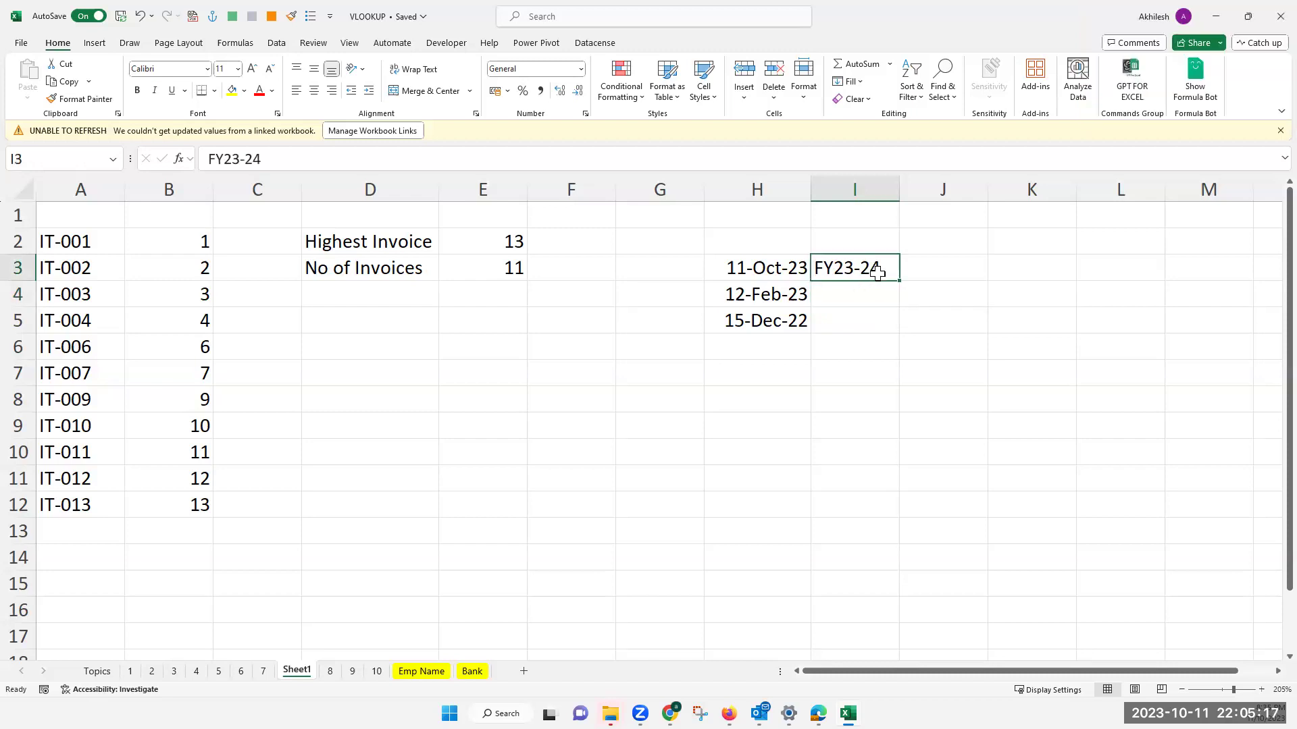
{"action": "left_click", "coordinate": [938, 272]}
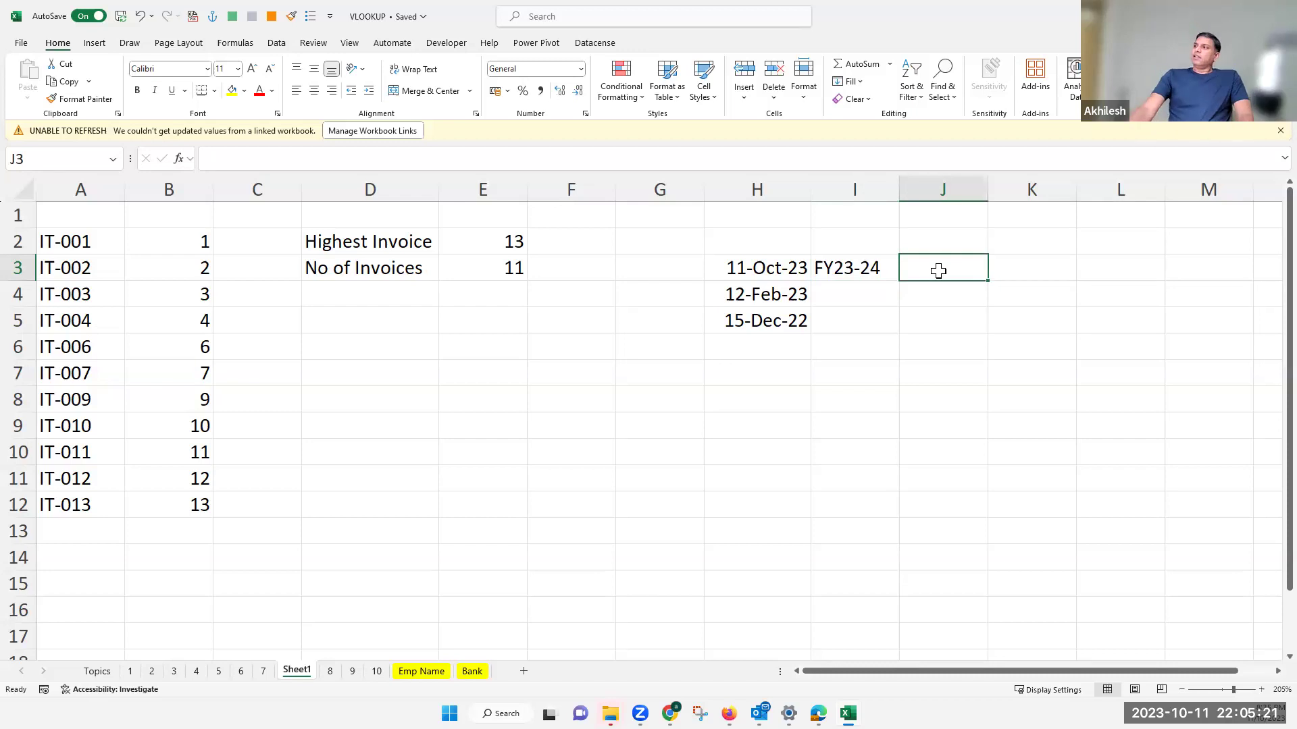
Step: Enter the financial year label FY22-23 in I4, beside the 12-Feb-23 date
{"action": "left_click", "coordinate": [799, 301]}
{"action": "left_click", "coordinate": [857, 294]}
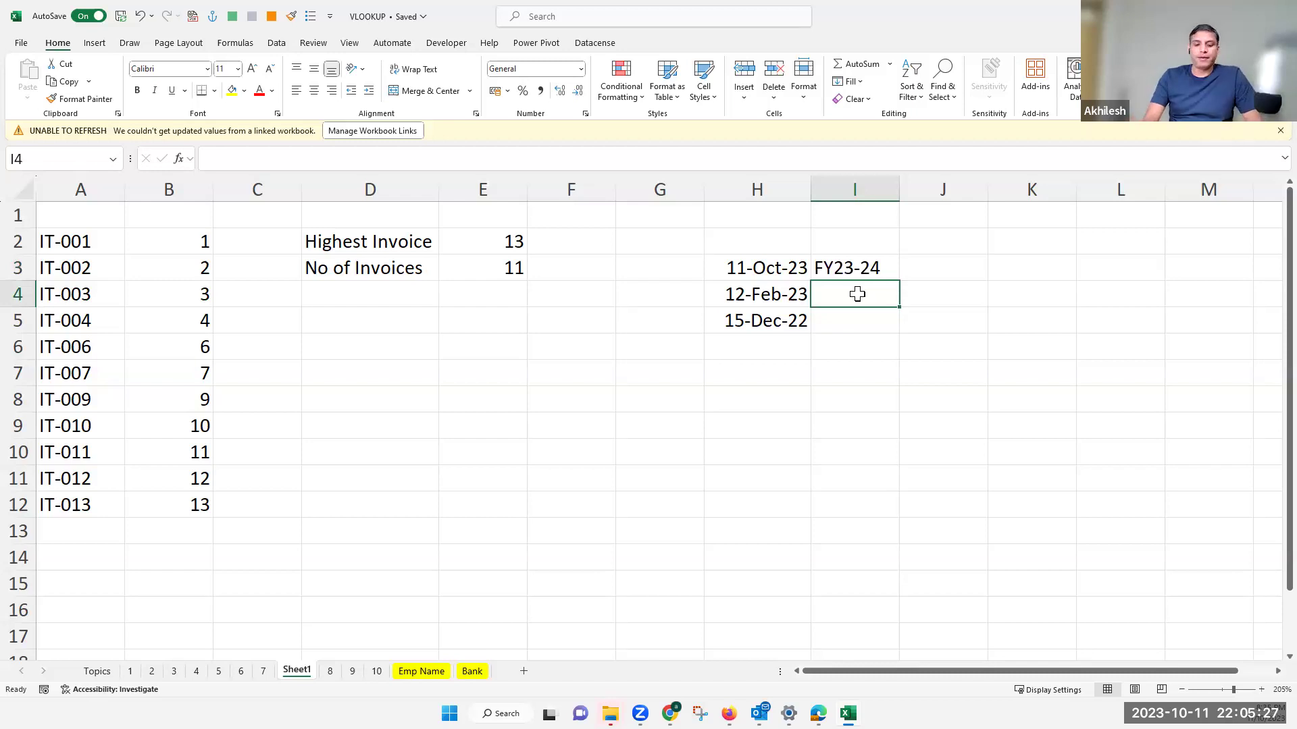
{"action": "type", "text": "FY"}
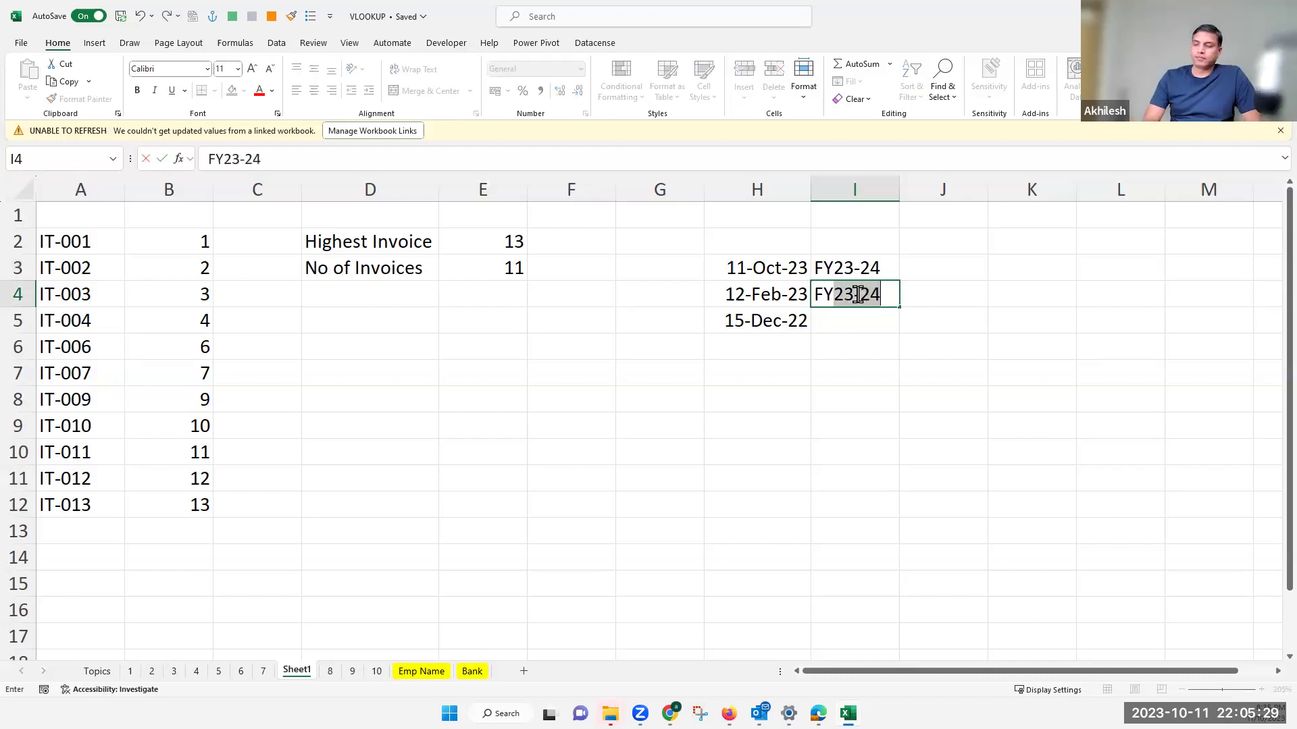
{"action": "type", "text": "22-23"}
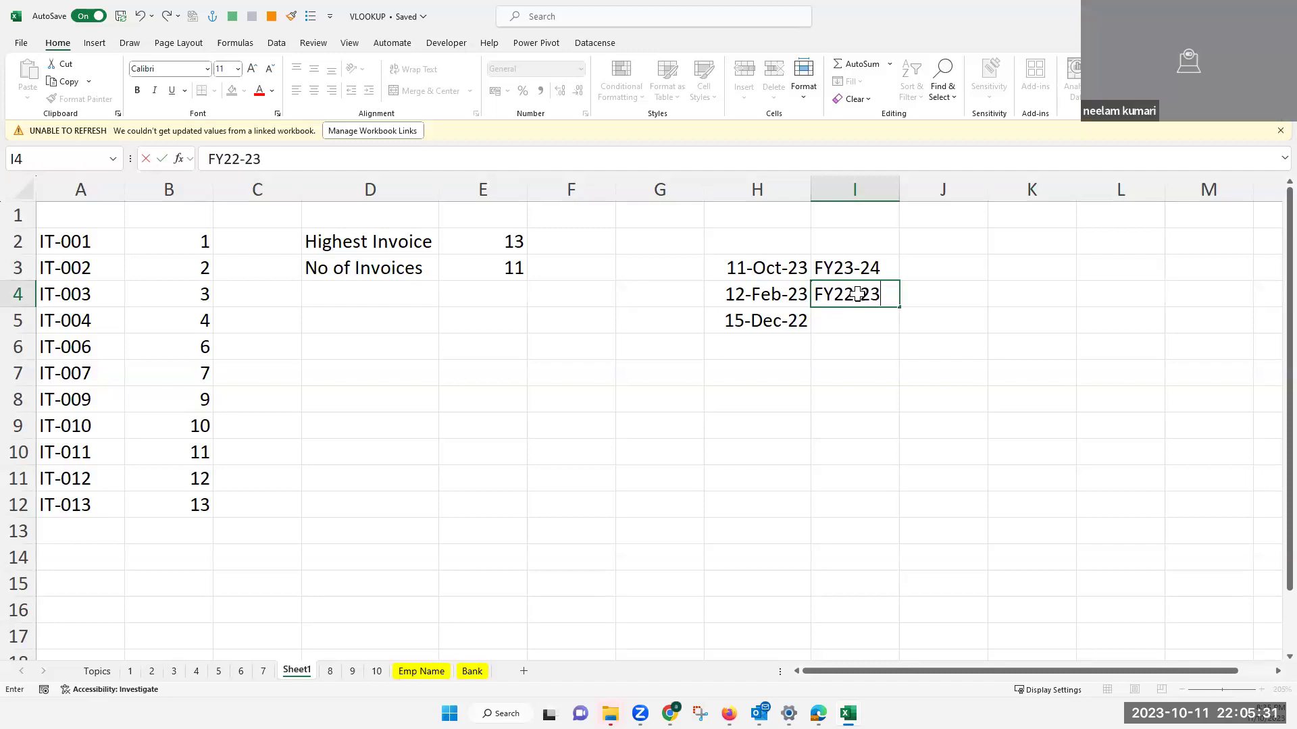
{"action": "key", "text": "Return"}
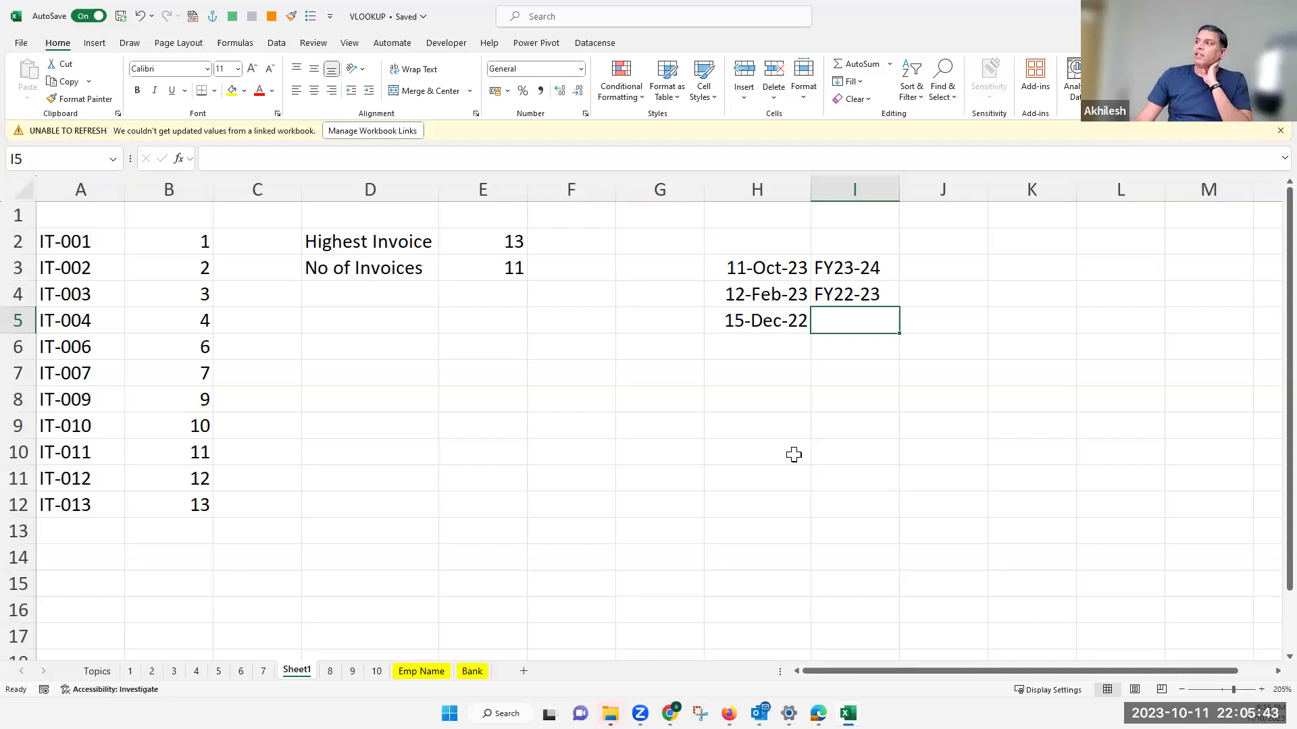
{"action": "left_click", "coordinate": [792, 267]}
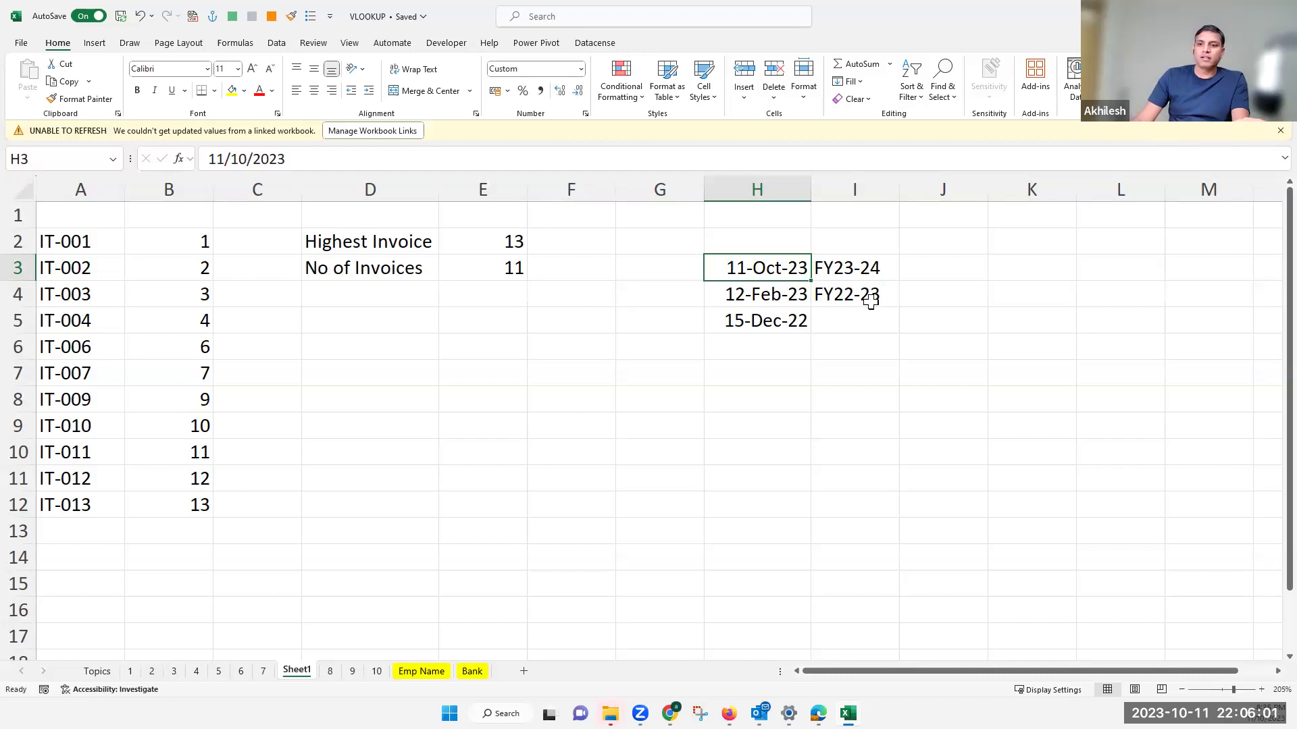
{"action": "left_click", "coordinate": [945, 267]}
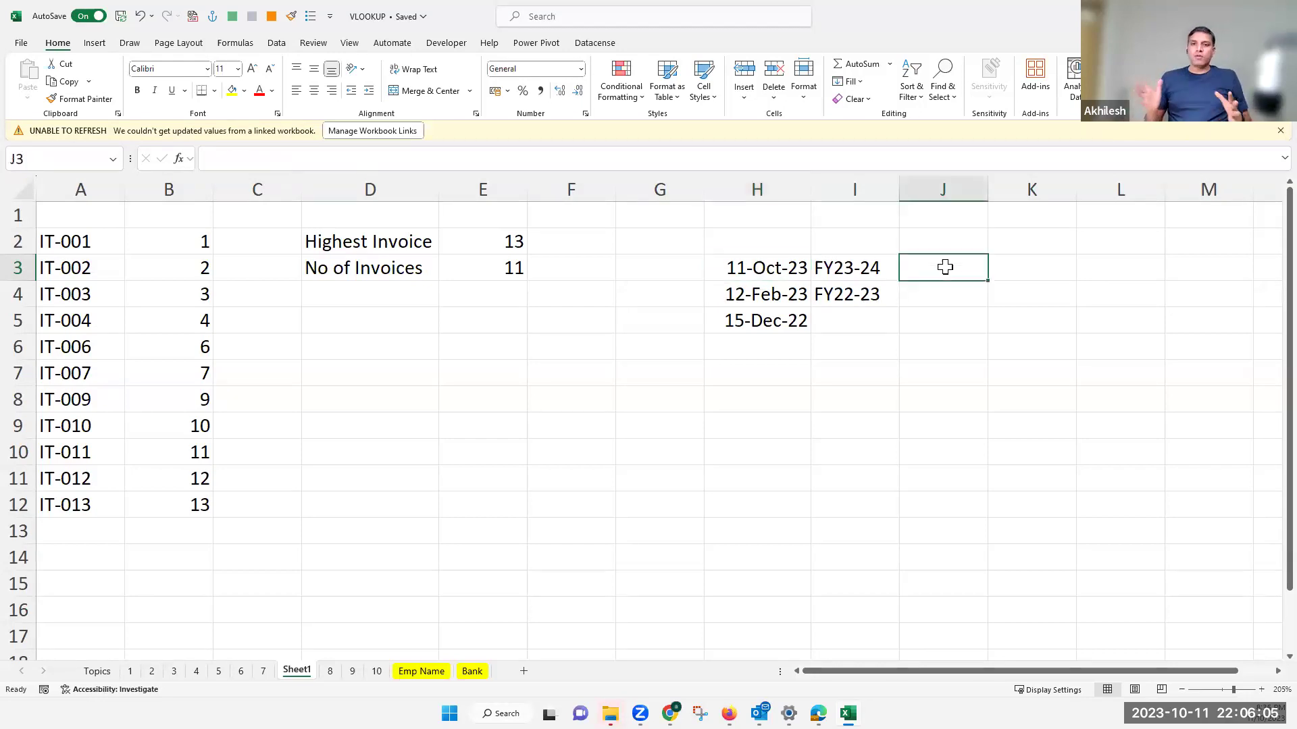
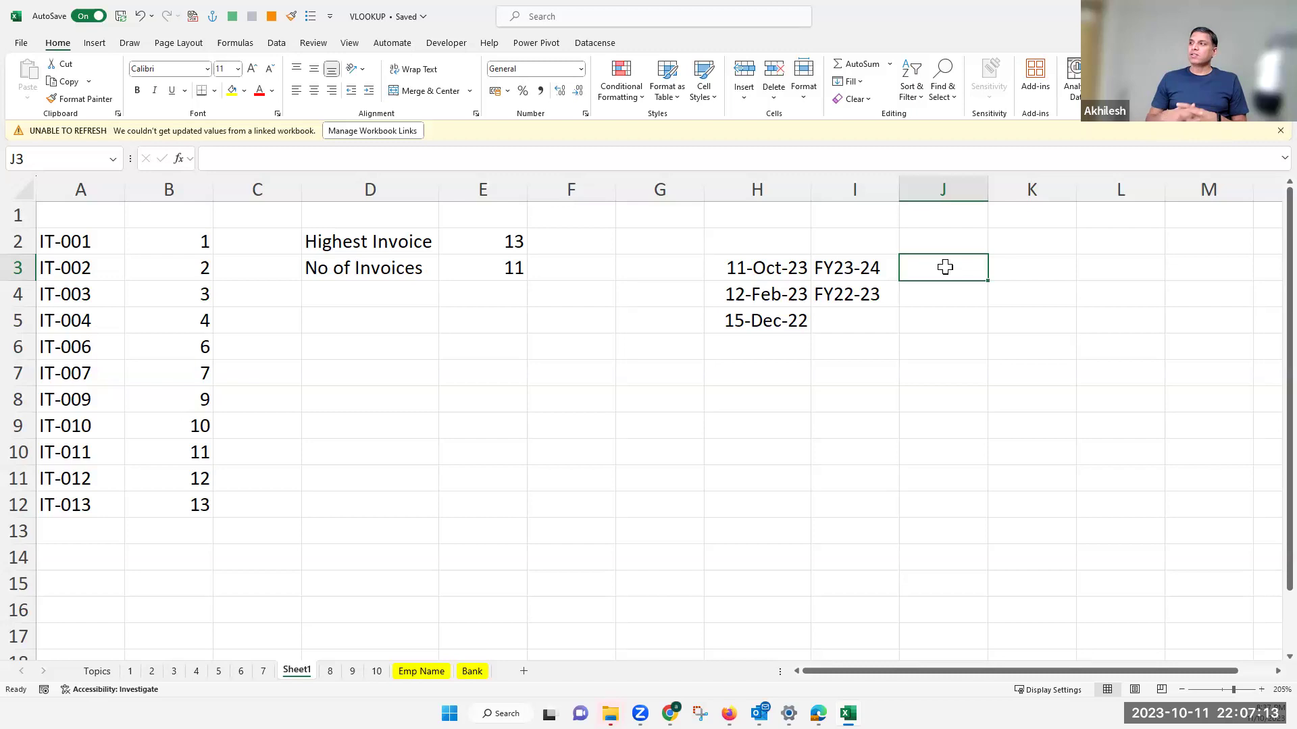
{"action": "left_click", "coordinate": [821, 298]}
{"action": "left_click", "coordinate": [837, 268]}
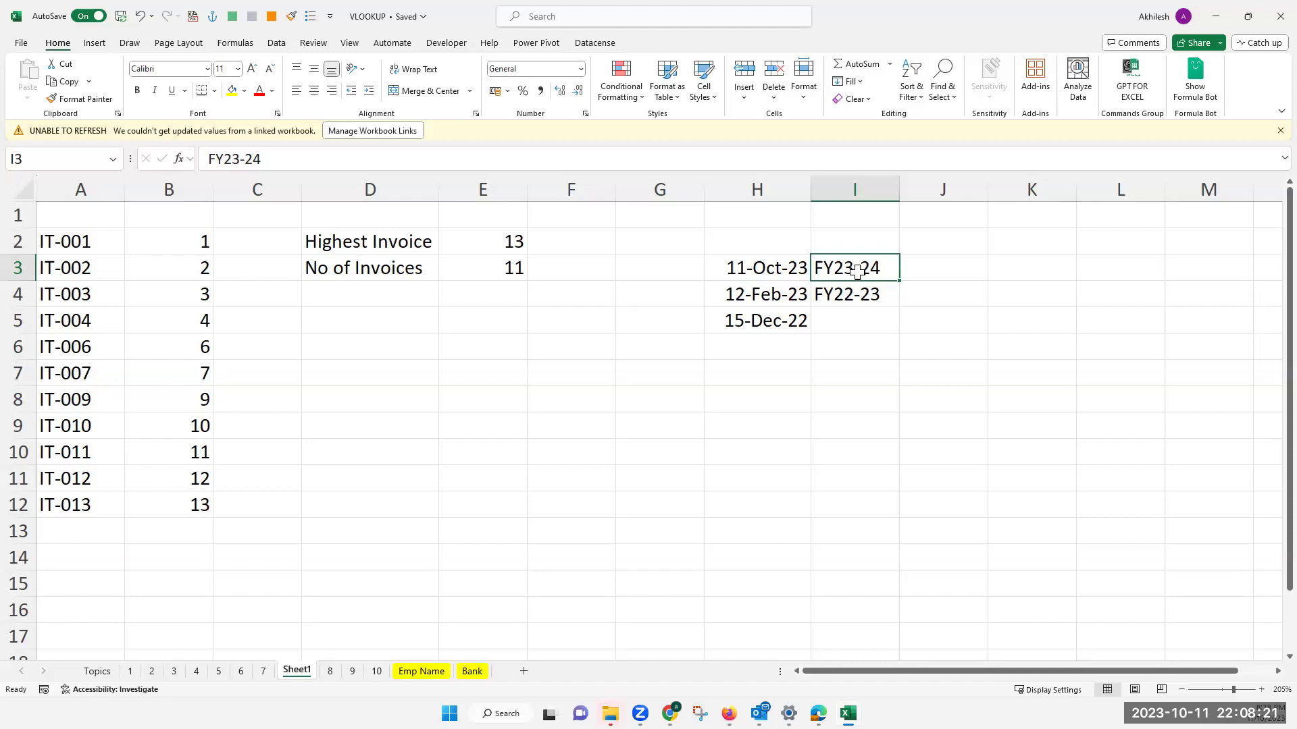
Step: Enter a MONTH formula in J3 that extracts the month number from the date in H3
{"action": "left_click", "coordinate": [934, 269]}
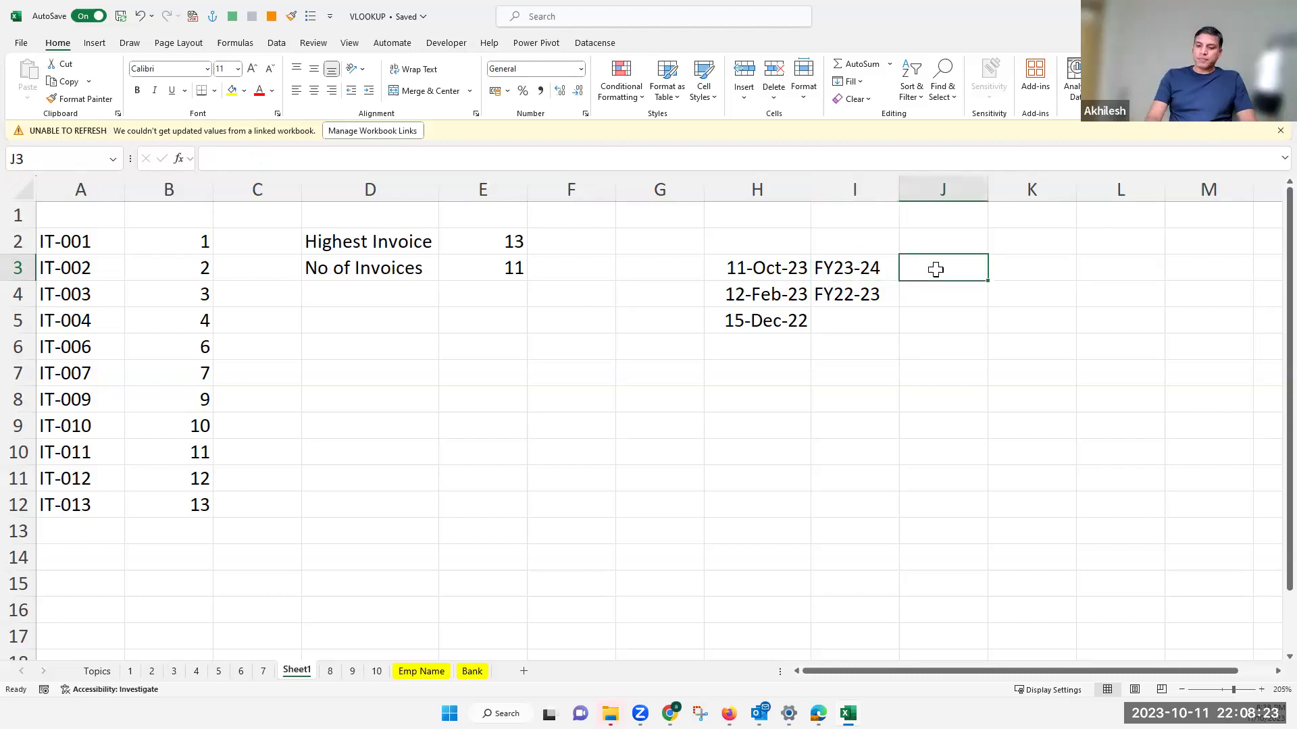
{"action": "type", "text": "="}
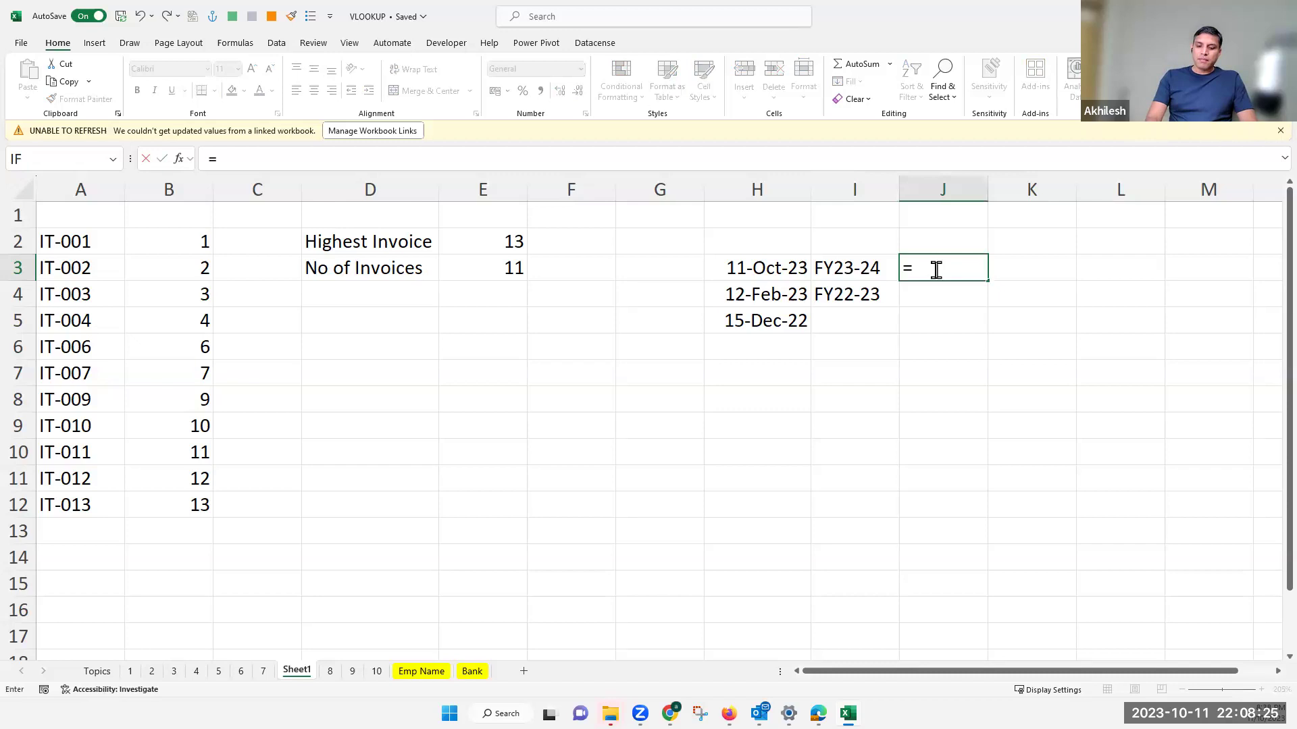
{"action": "type", "text": "month"}
{"action": "key", "text": "Tab"}
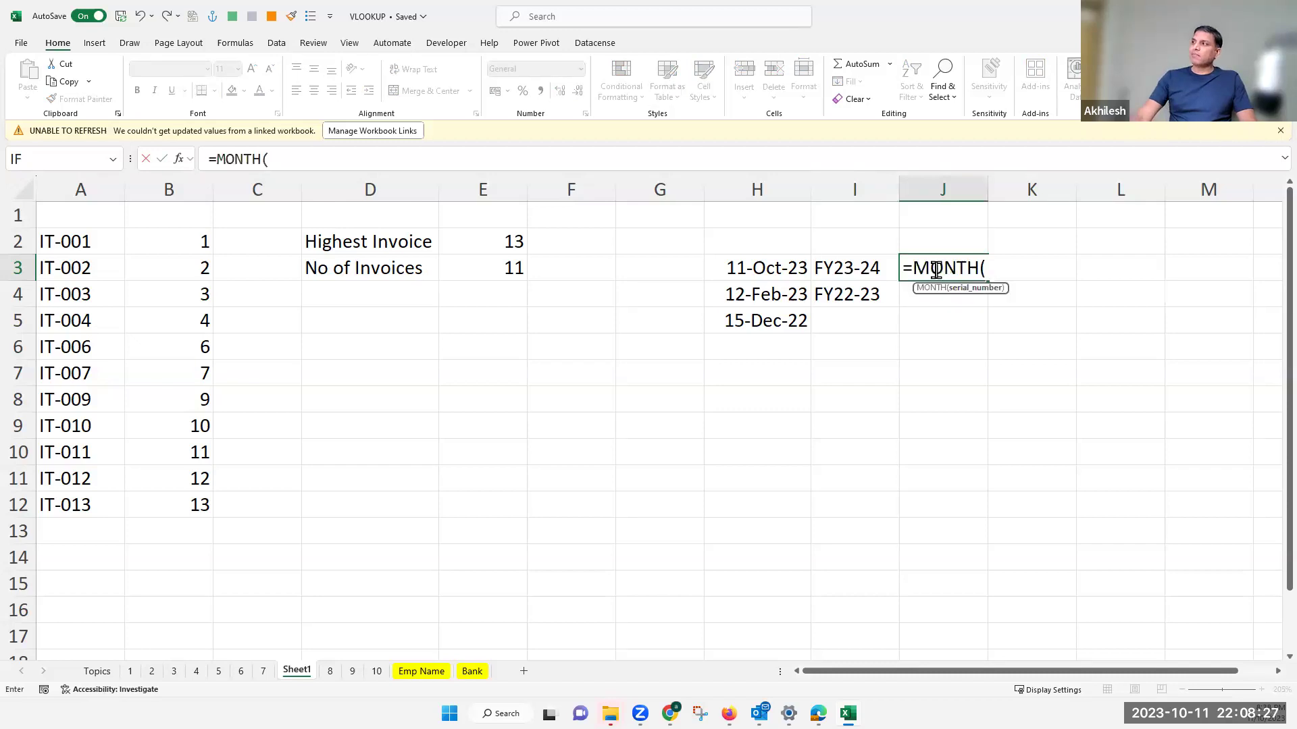
{"action": "left_click", "coordinate": [779, 271]}
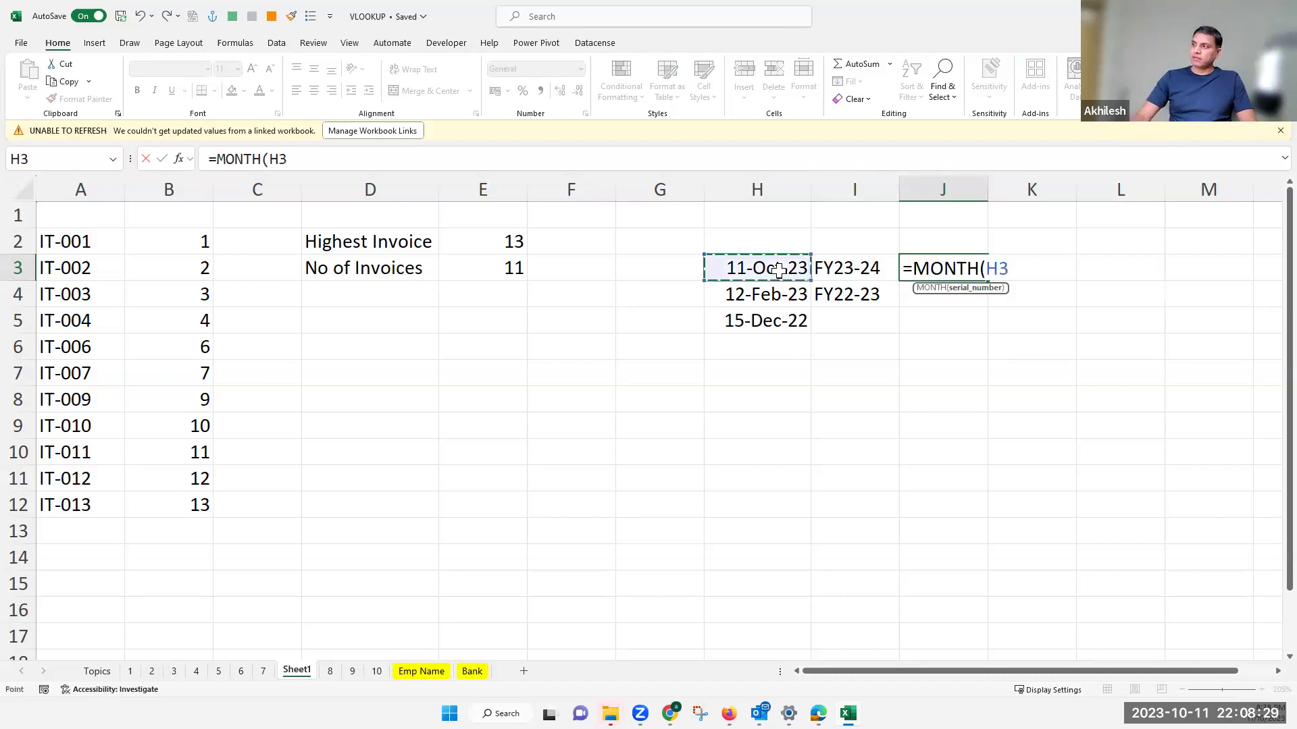
{"action": "key", "text": "Return"}
Step: Move the financial year labels to G3:G4, and place the MONTH formula in I3, filled down through I5
{"action": "left_click_drag", "start_coordinate": [871, 272], "coordinate": [672, 316]}
{"action": "left_click", "coordinate": [966, 265]}
{"action": "left_click_drag", "start_coordinate": [969, 282], "coordinate": [895, 318]}
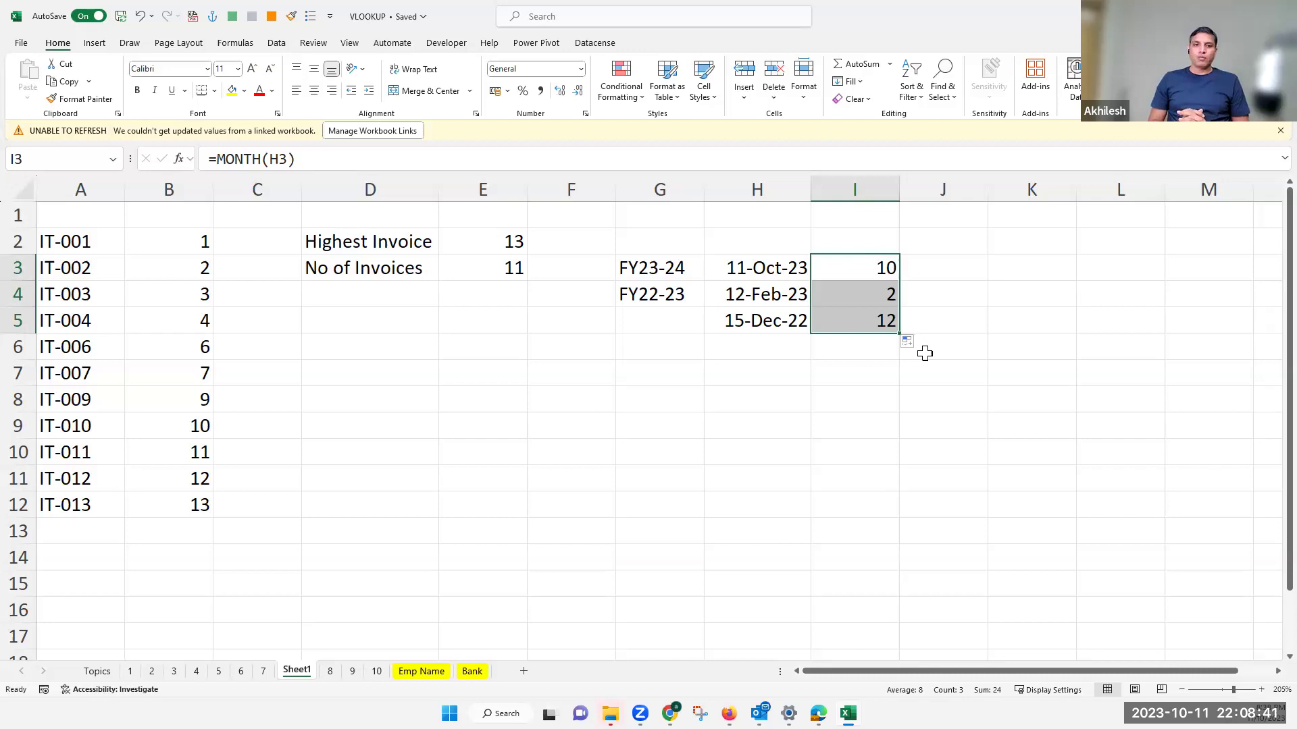
Step: Widen column J to about 28.55
{"action": "left_click", "coordinate": [950, 271]}
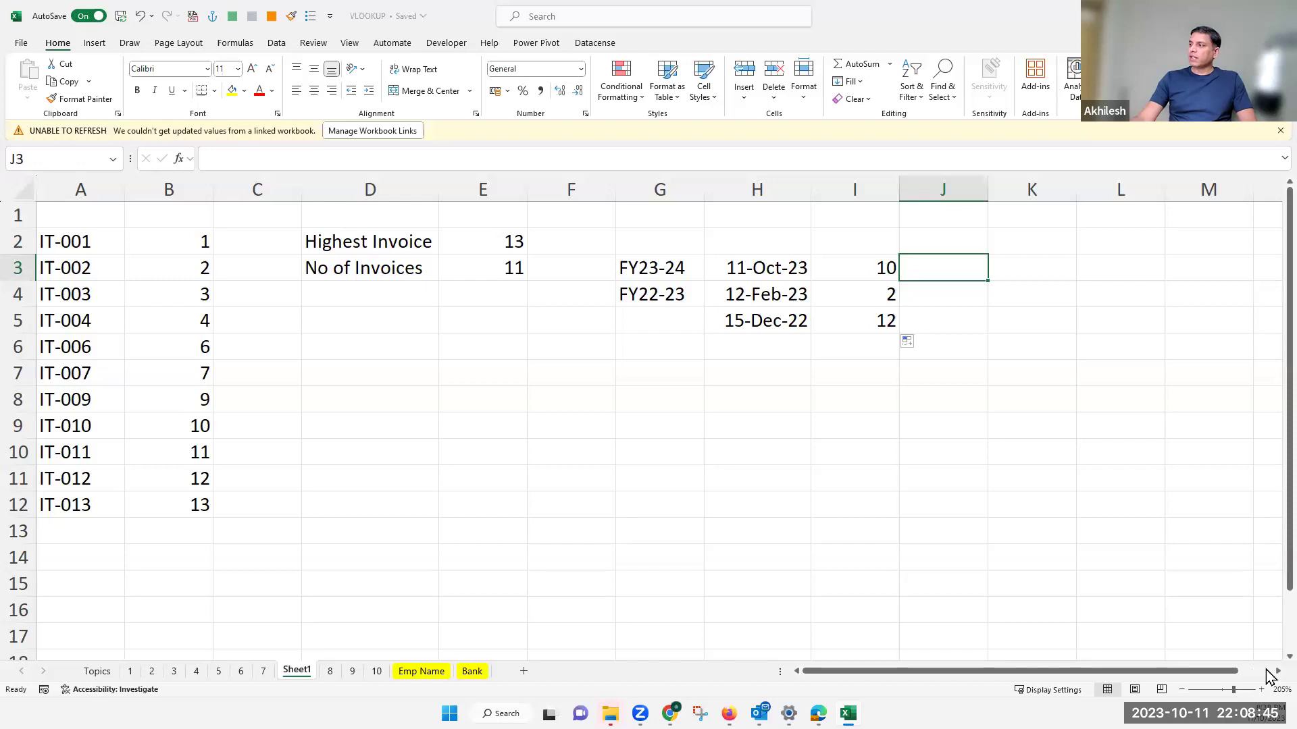
{"action": "left_click", "coordinate": [1269, 671]}
{"action": "left_click", "coordinate": [1270, 671]}
{"action": "left_click", "coordinate": [1270, 672]}
{"action": "left_click", "coordinate": [1270, 672]}
{"action": "left_click", "coordinate": [1269, 671]}
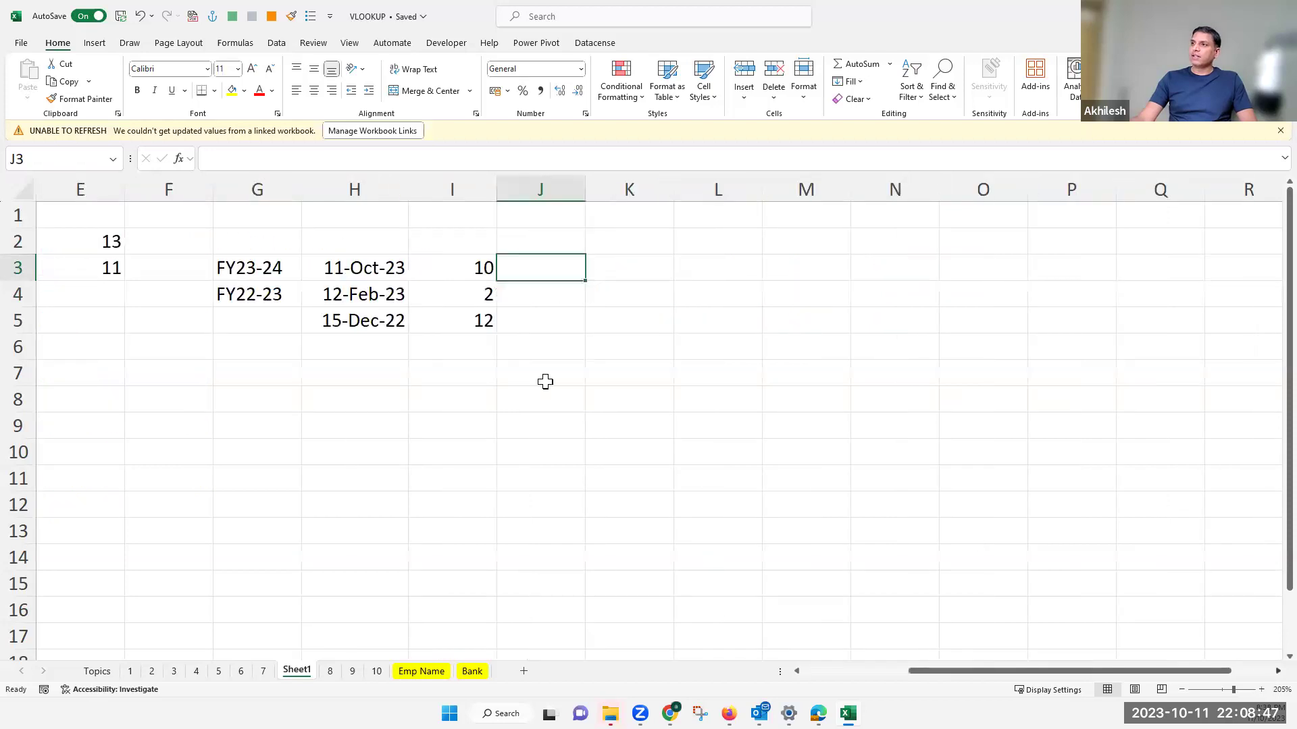
{"action": "left_click_drag", "start_coordinate": [493, 191], "coordinate": [704, 202]}
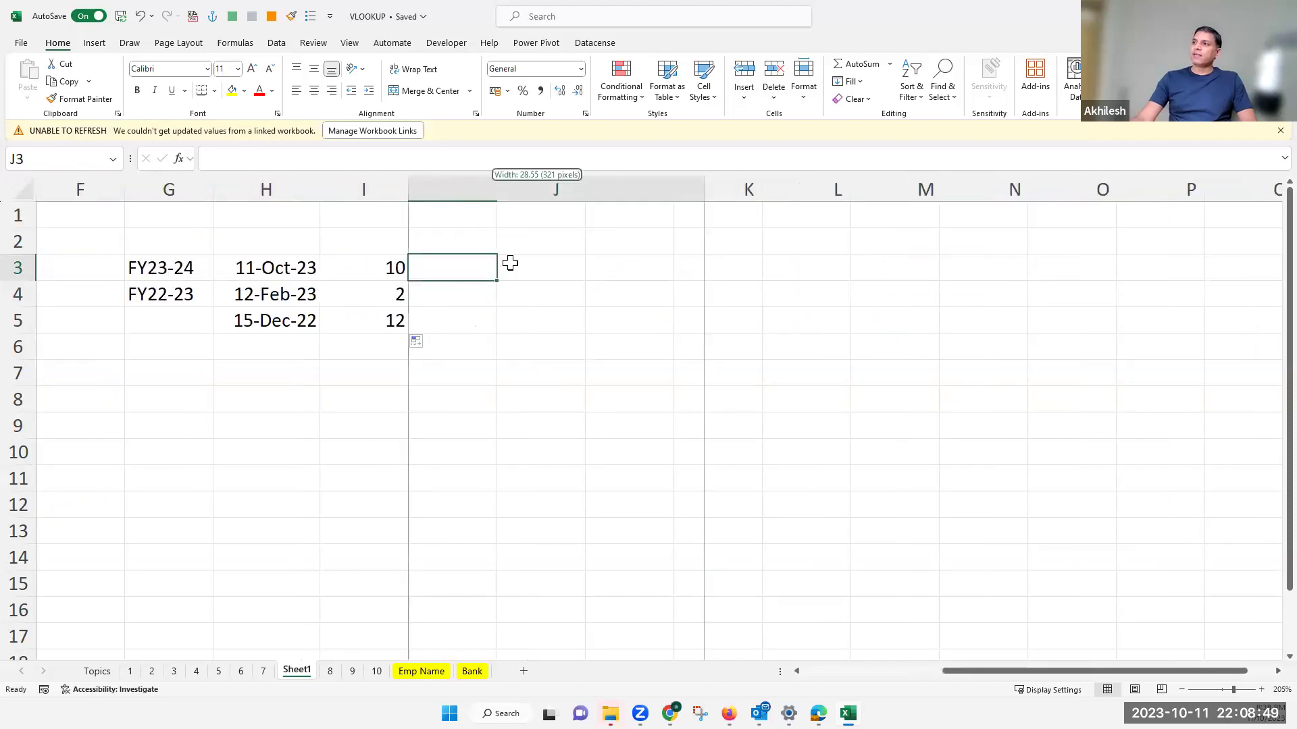
Step: Begin an IF formula in J3 that tests whether the month number in I3 is greater than 3
{"action": "type", "text": "="}
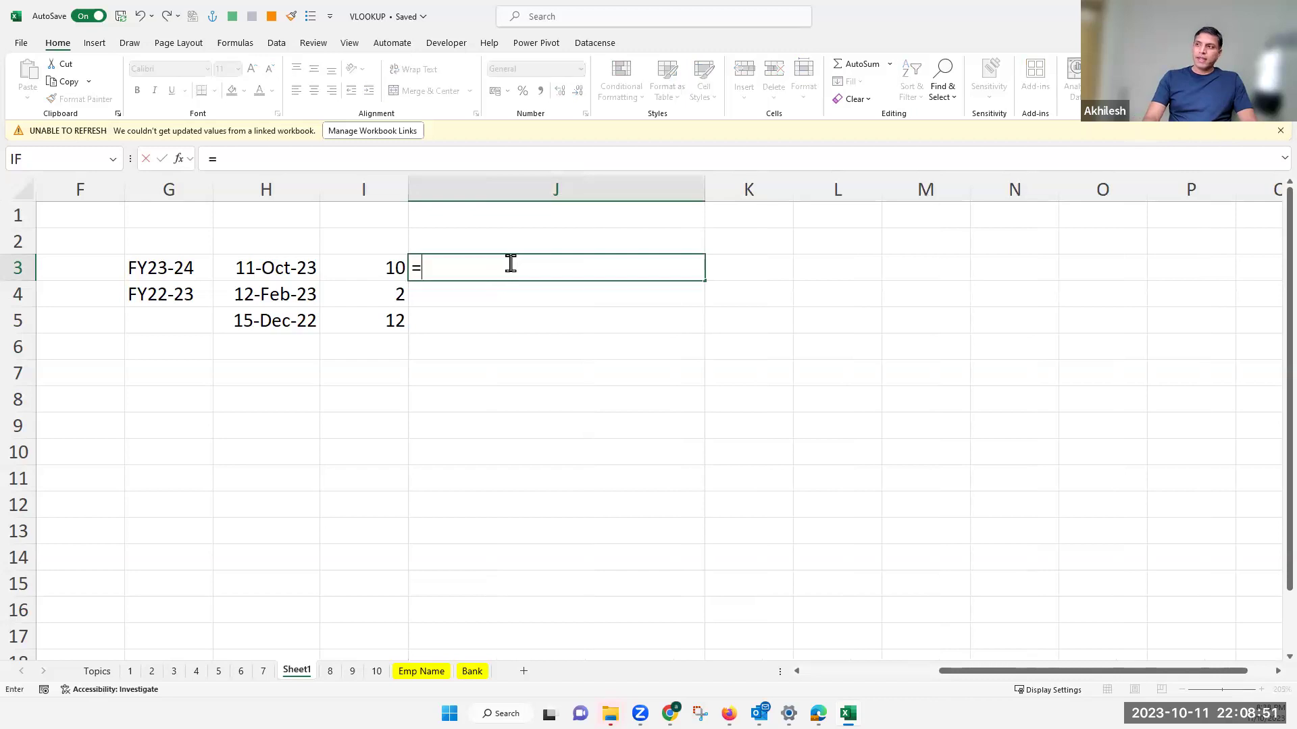
{"action": "type", "text": "IF("}
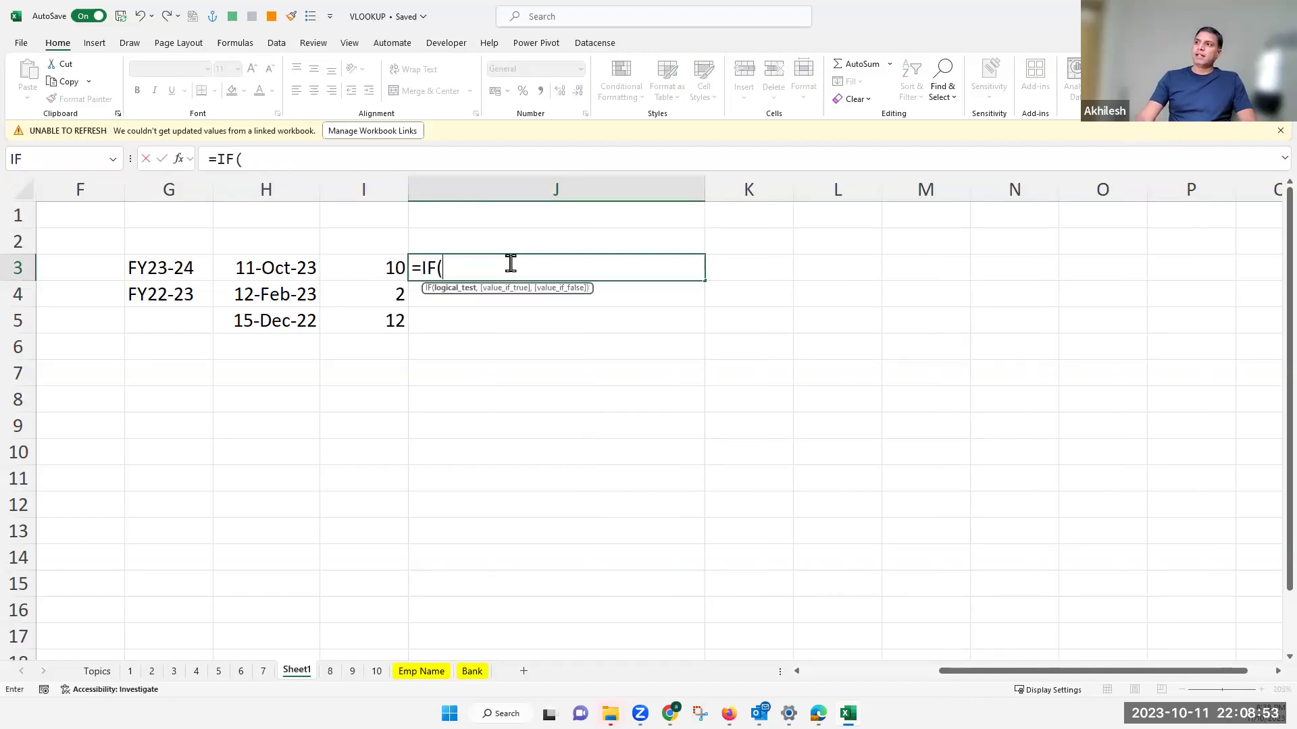
{"action": "left_click", "coordinate": [378, 269]}
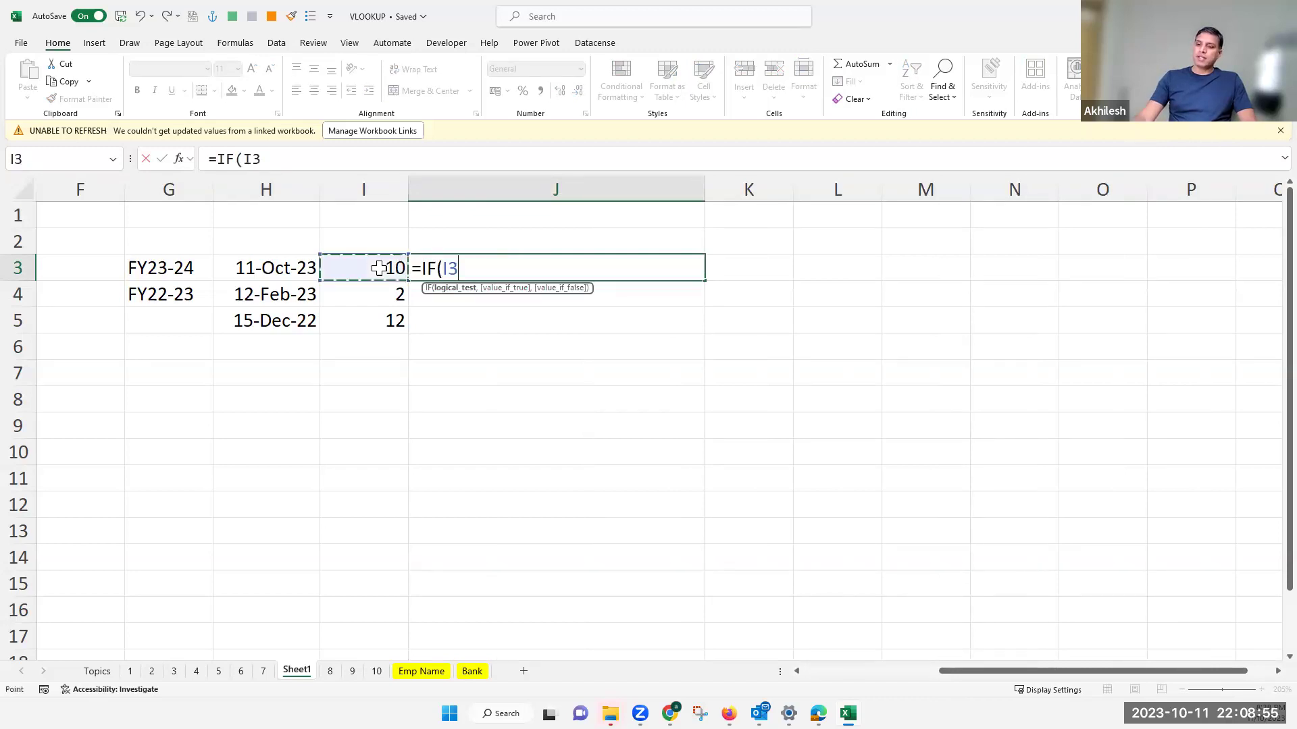
{"action": "type", "text": ">3"}
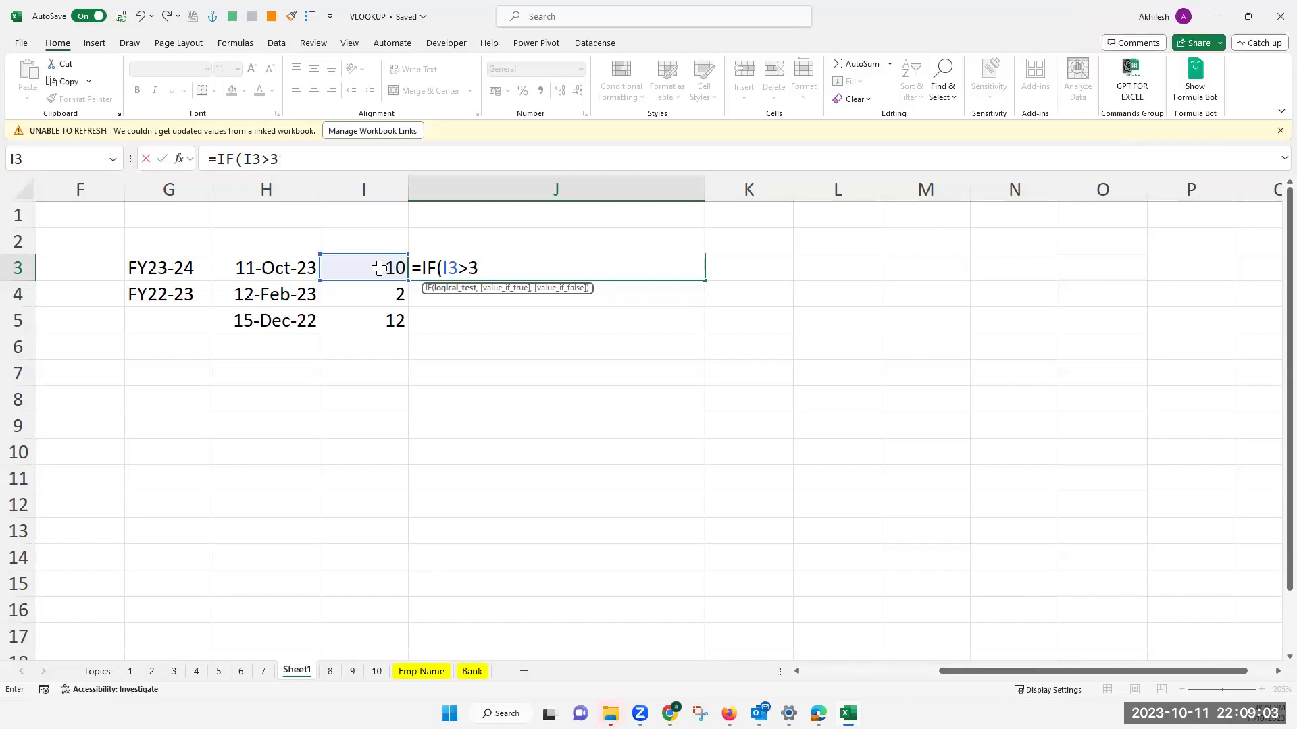
{"action": "type", "text": ","}
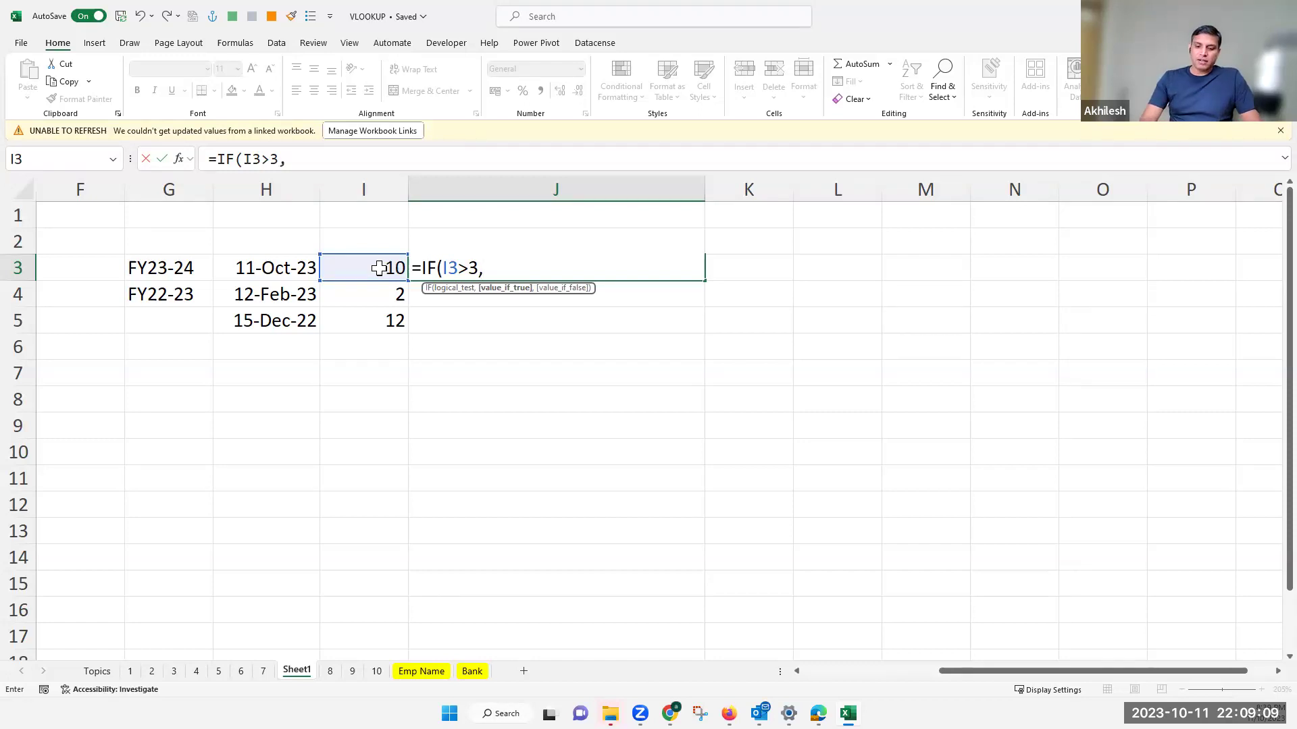
Step: Start the formula's value-if-true with Year(H3) joined to a "-" separator
{"action": "type", "text": "Y"}
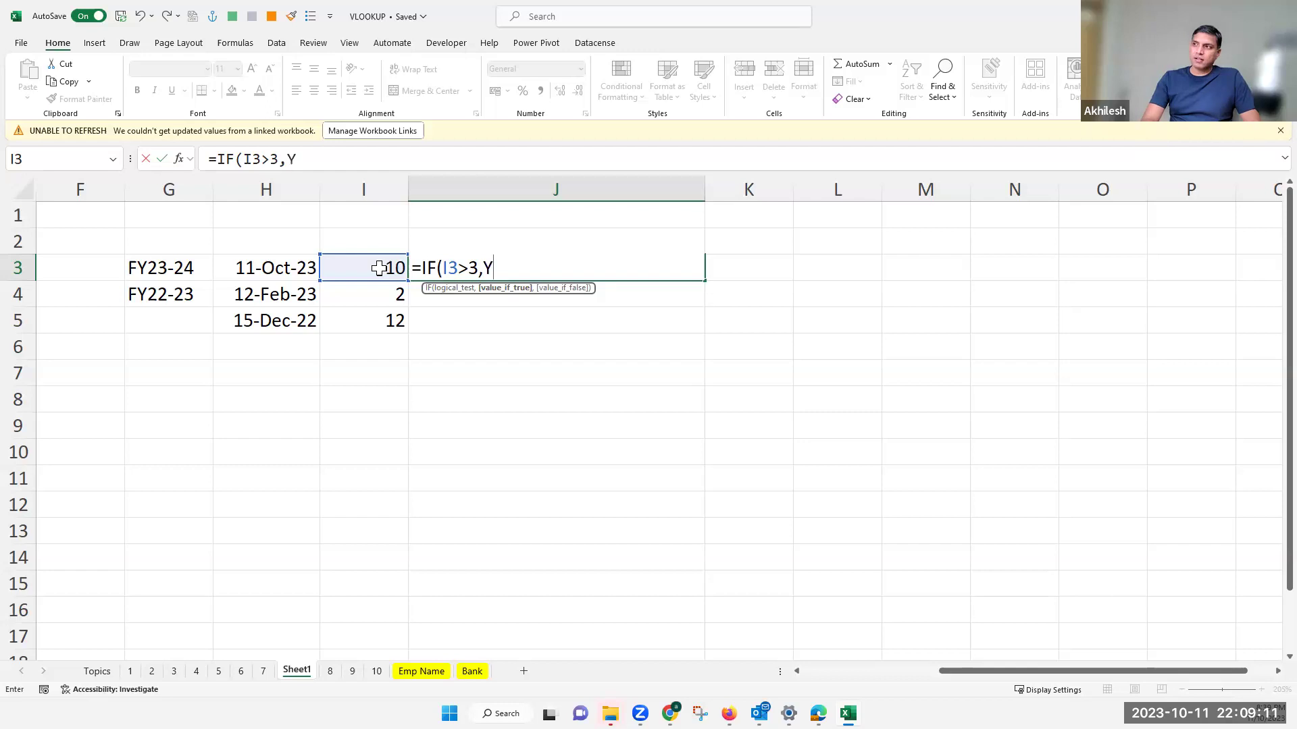
{"action": "type", "text": "ear"}
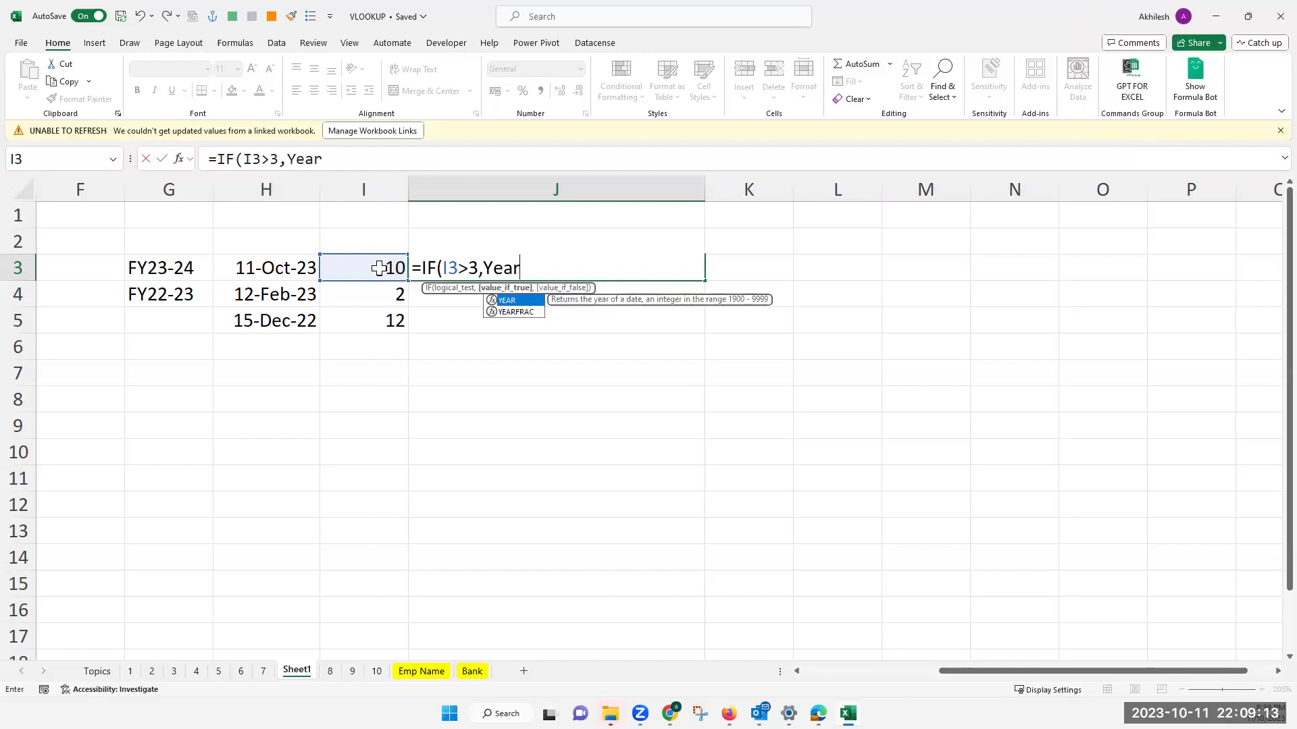
{"action": "type", "text": "("}
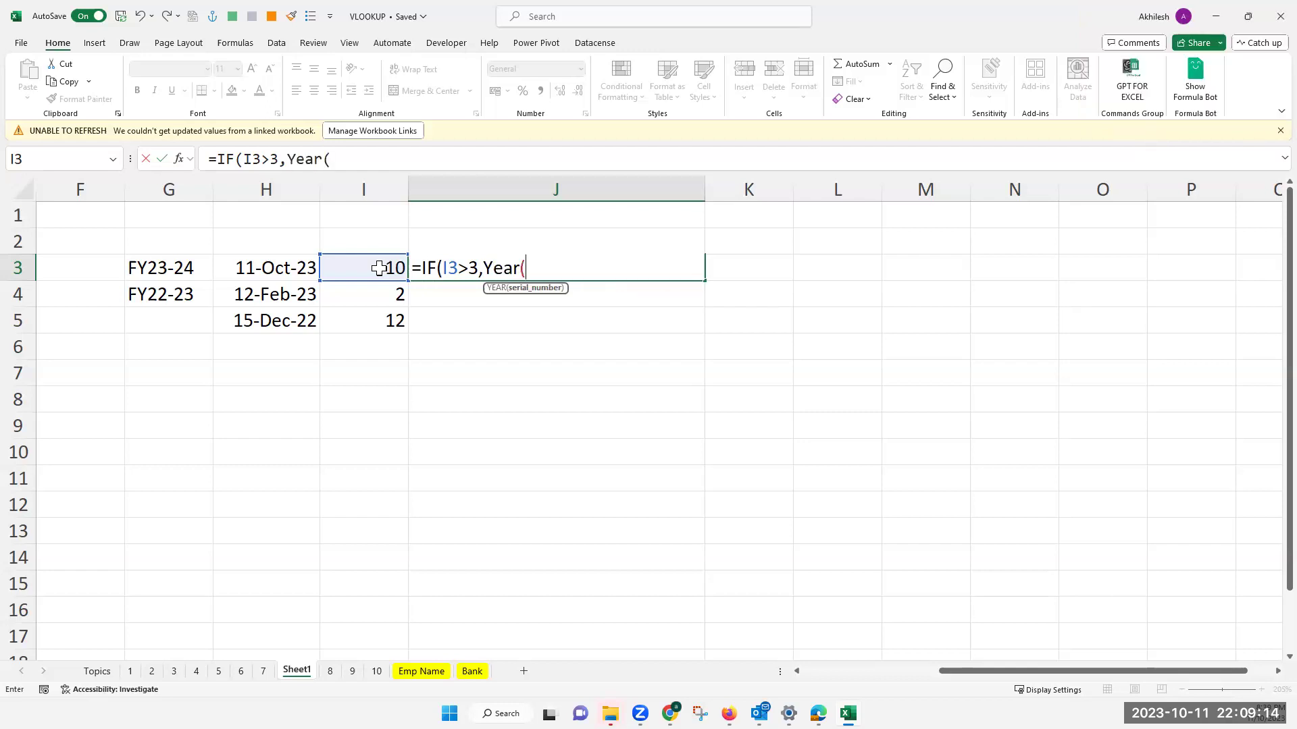
{"action": "left_click", "coordinate": [274, 268]}
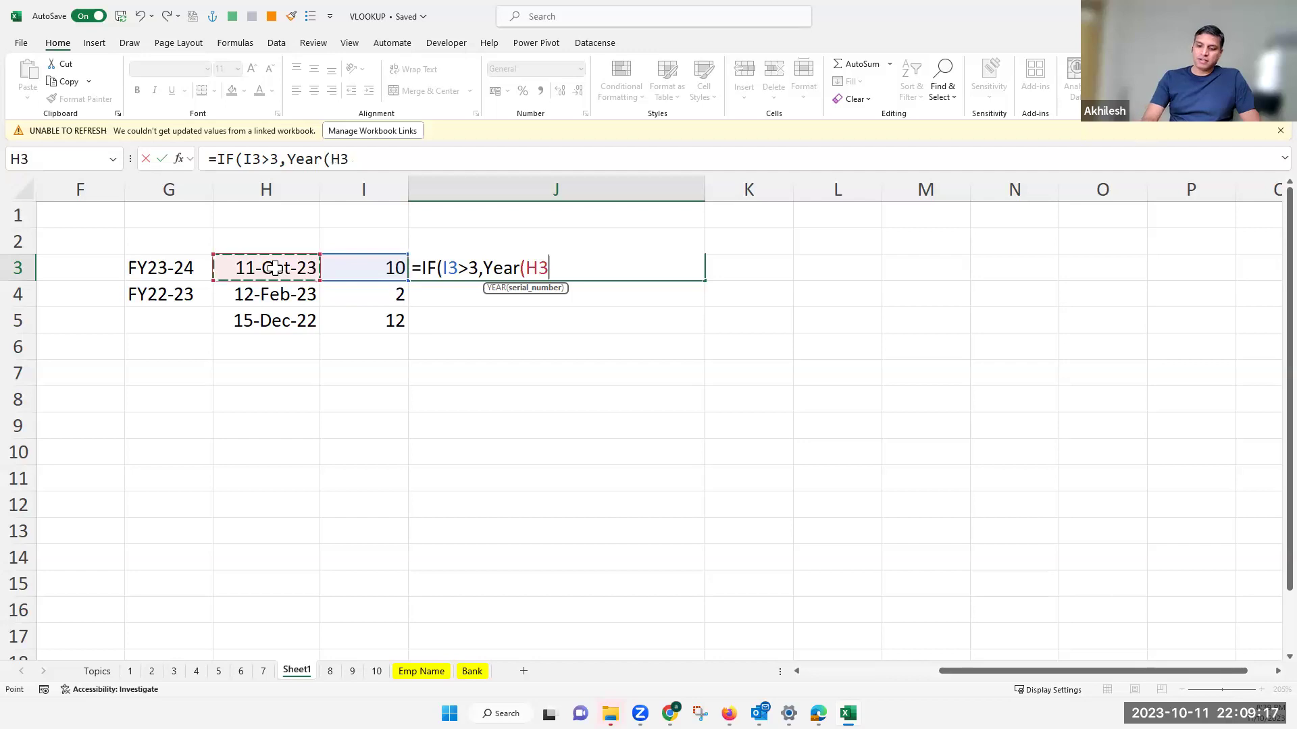
{"action": "type", "text": ")"}
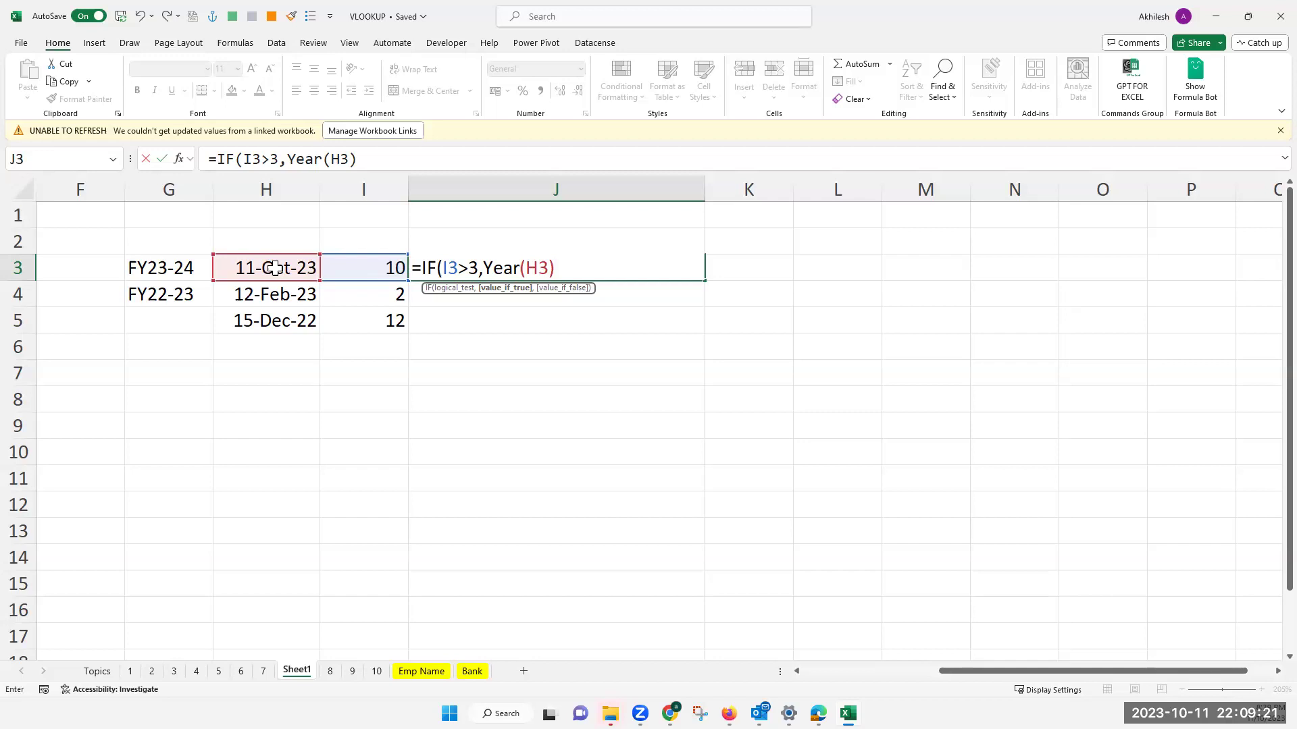
{"action": "type", "text": "&"}
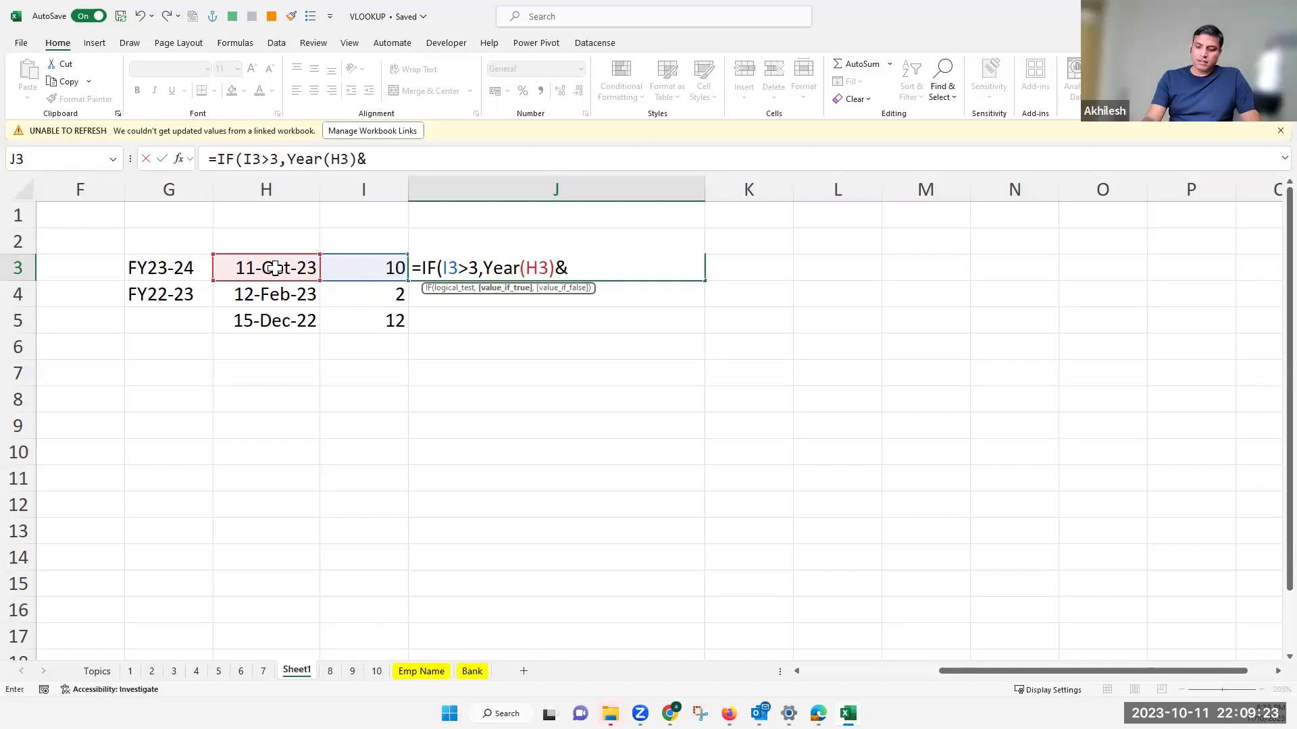
{"action": "type", "text": "\""}
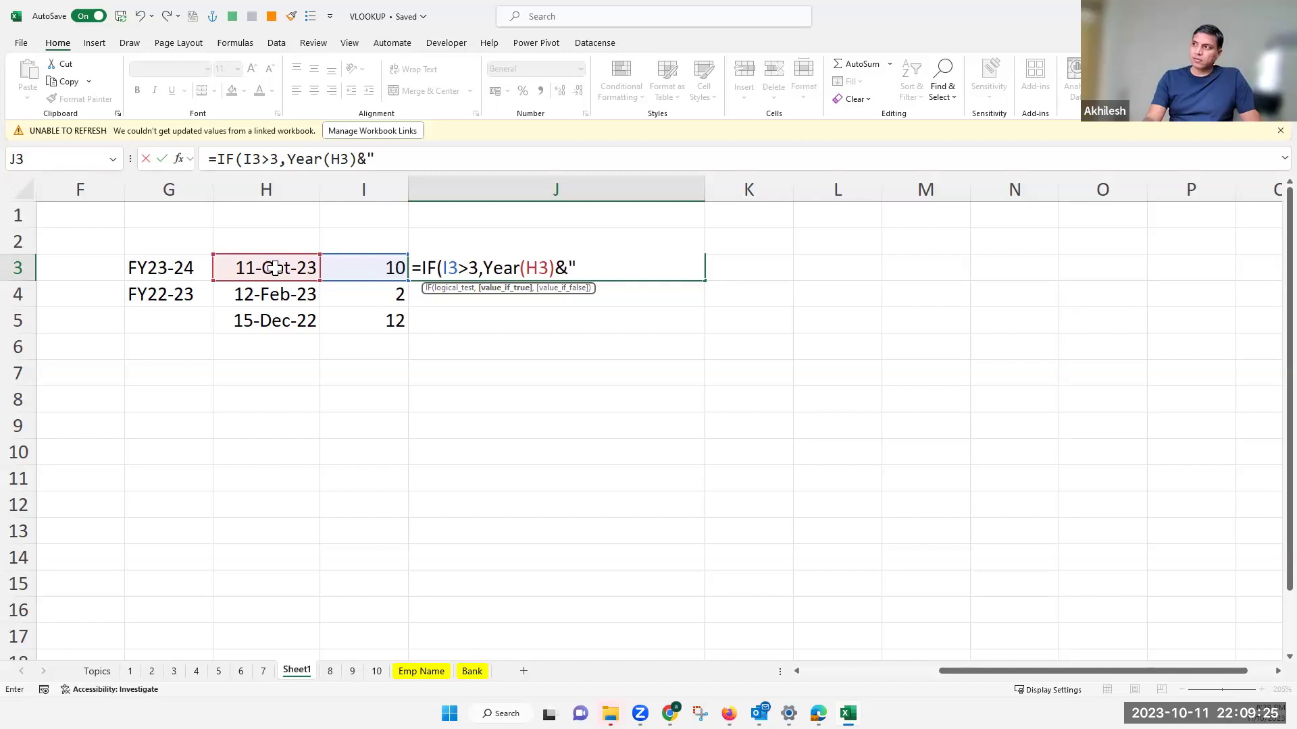
{"action": "type", "text": "-\""}
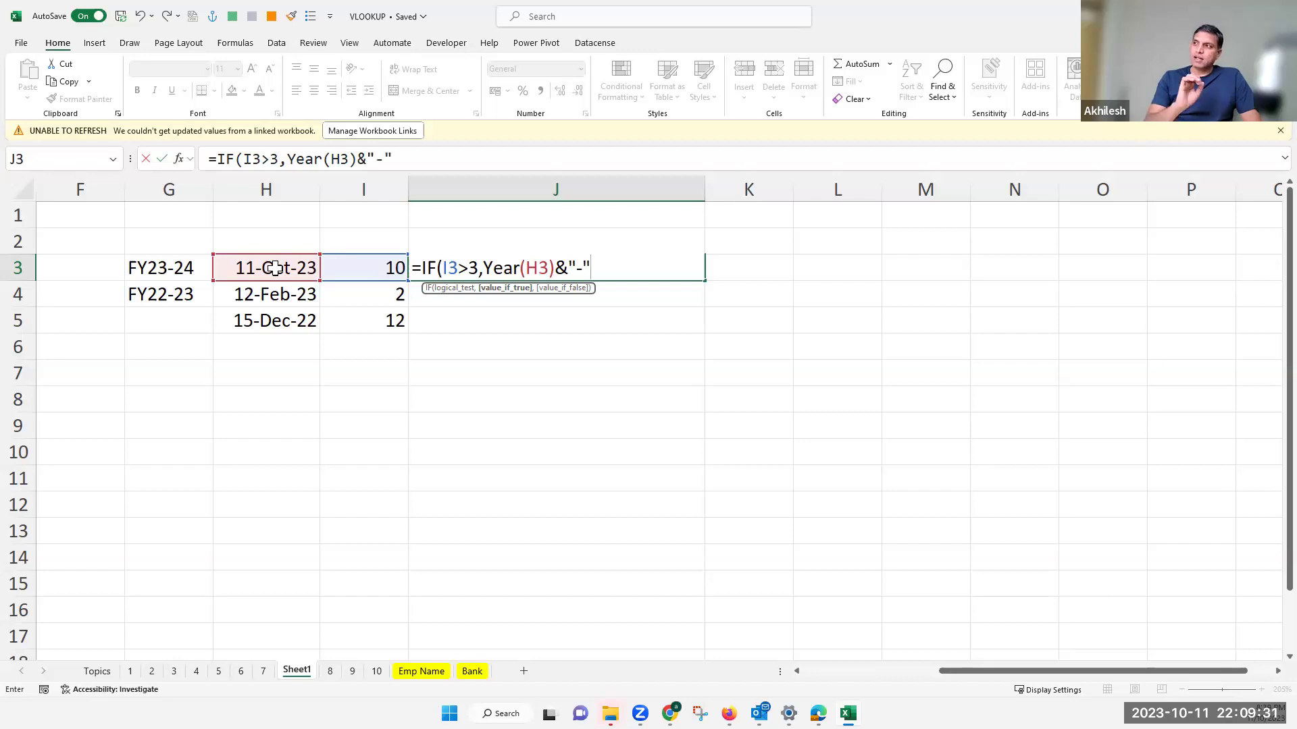
Step: Extend the value-if-true by joining the following year, Year(H3)+1, after the hyphen
{"action": "type", "text": "&"}
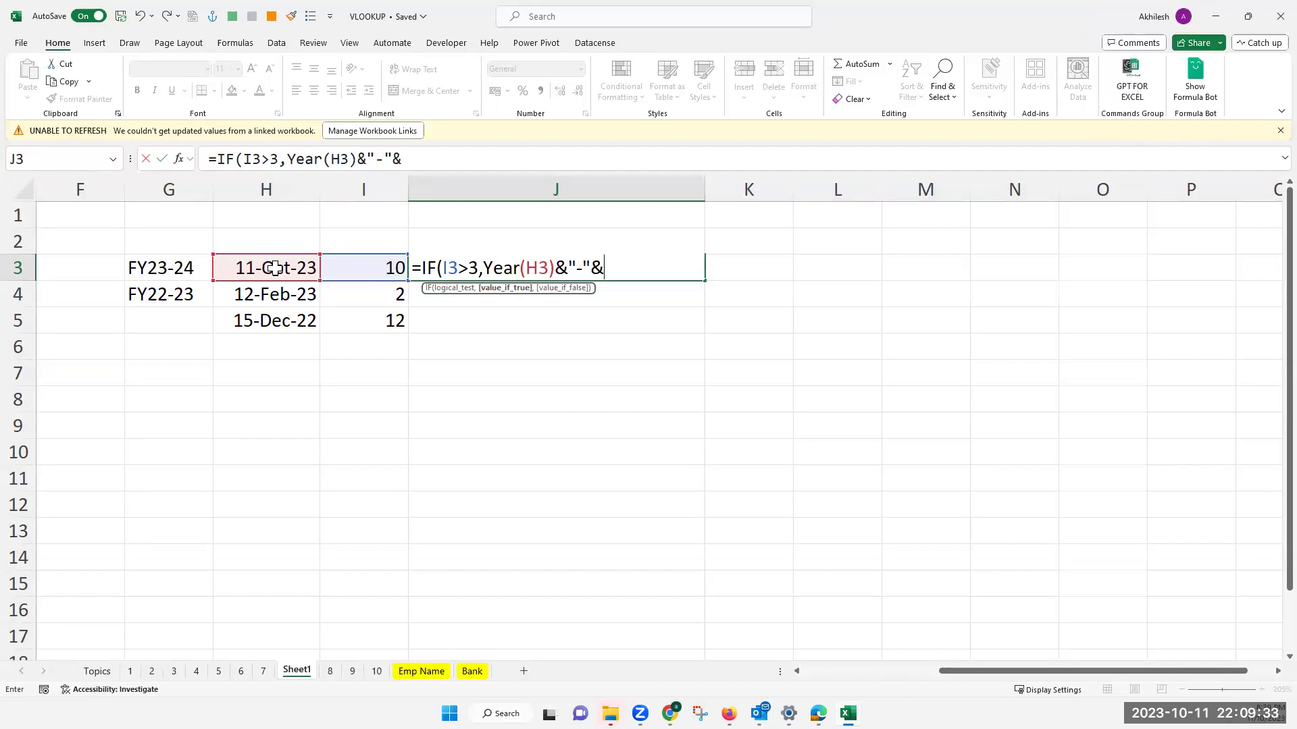
{"action": "type", "text": "Year"}
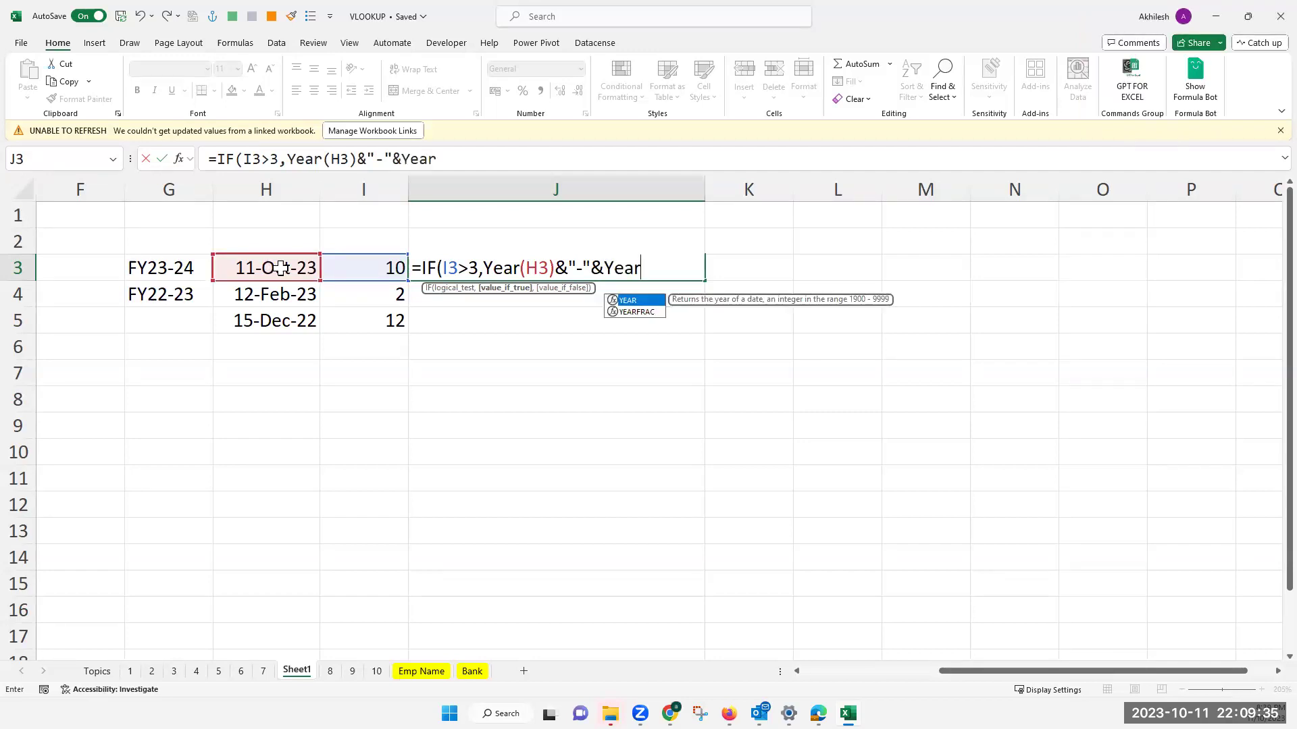
{"action": "key", "text": "Return"}
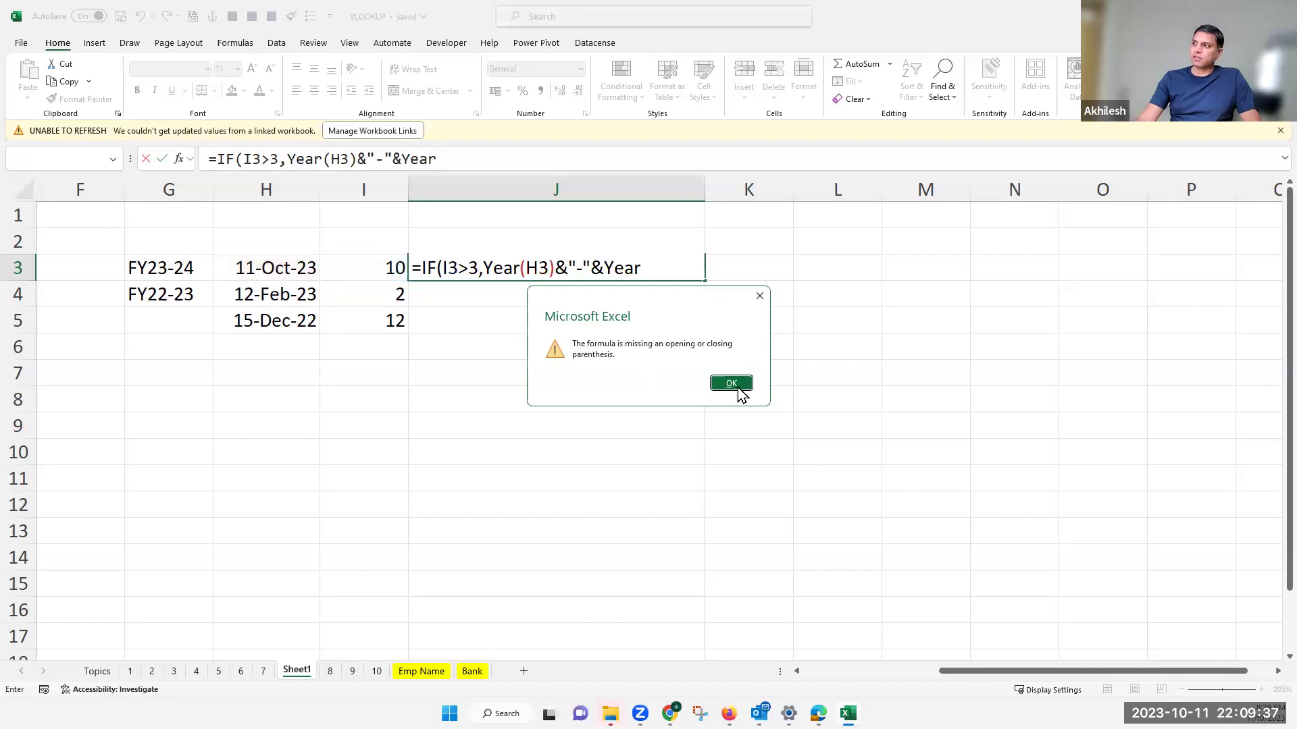
{"action": "key", "text": "Return"}
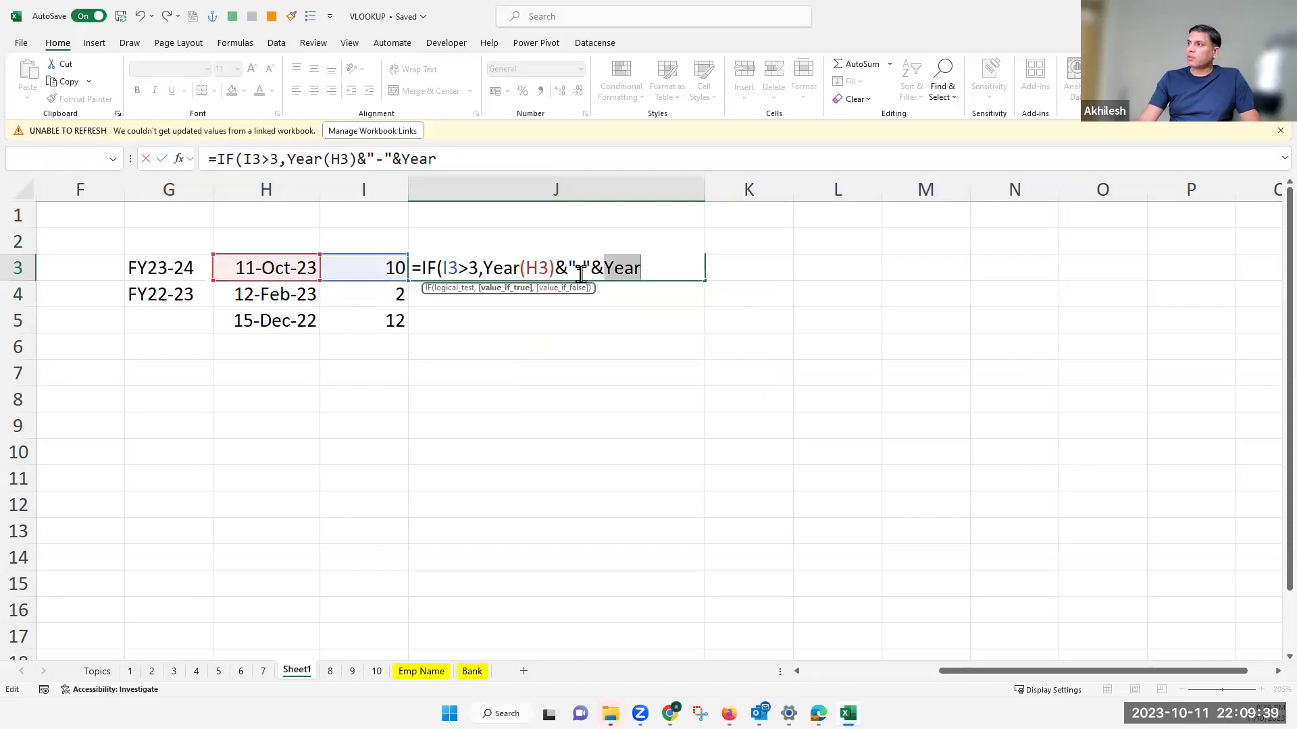
{"action": "left_click", "coordinate": [651, 279]}
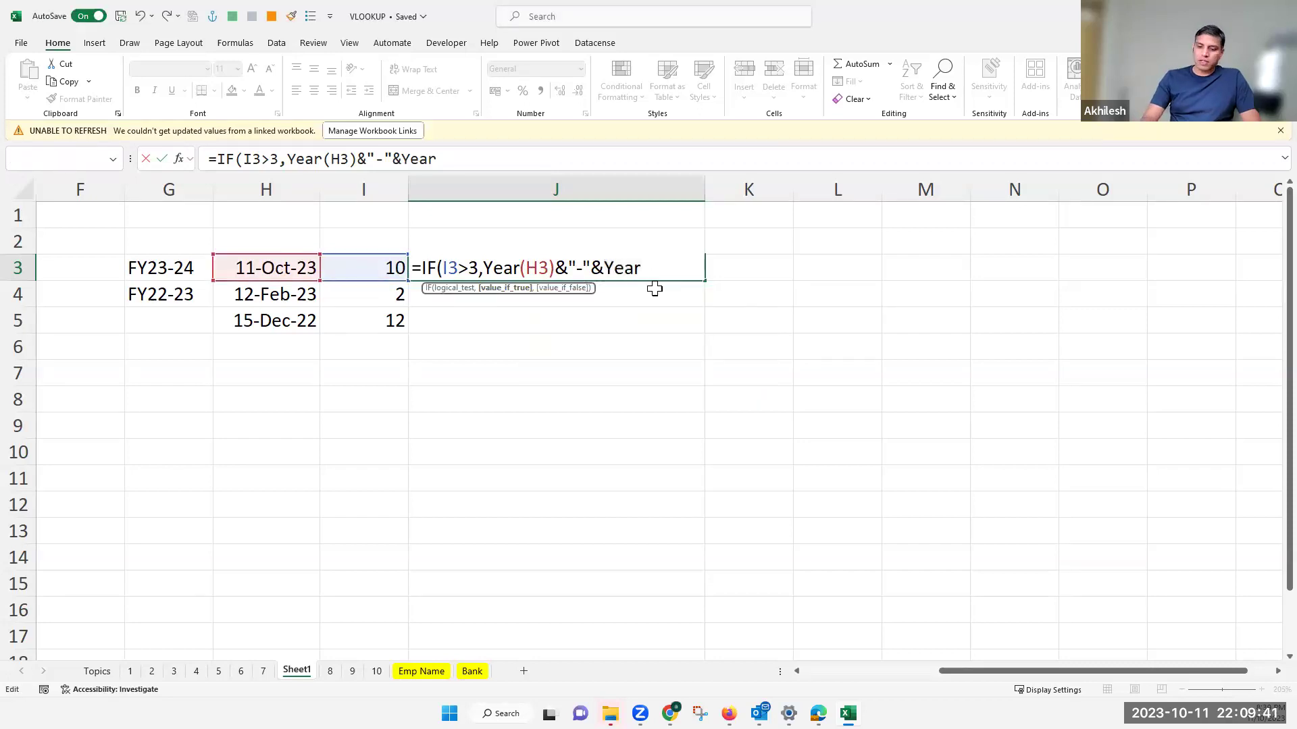
{"action": "type", "text": "("}
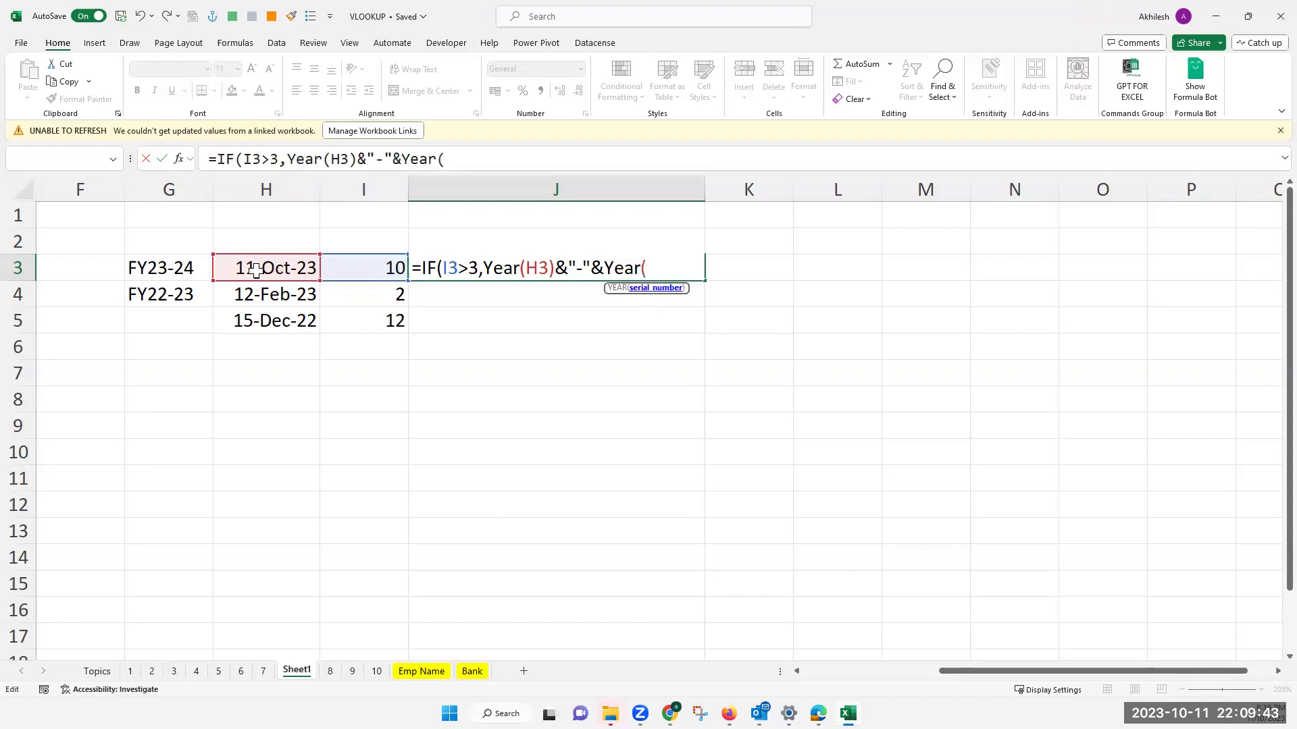
{"action": "left_click", "coordinate": [280, 277]}
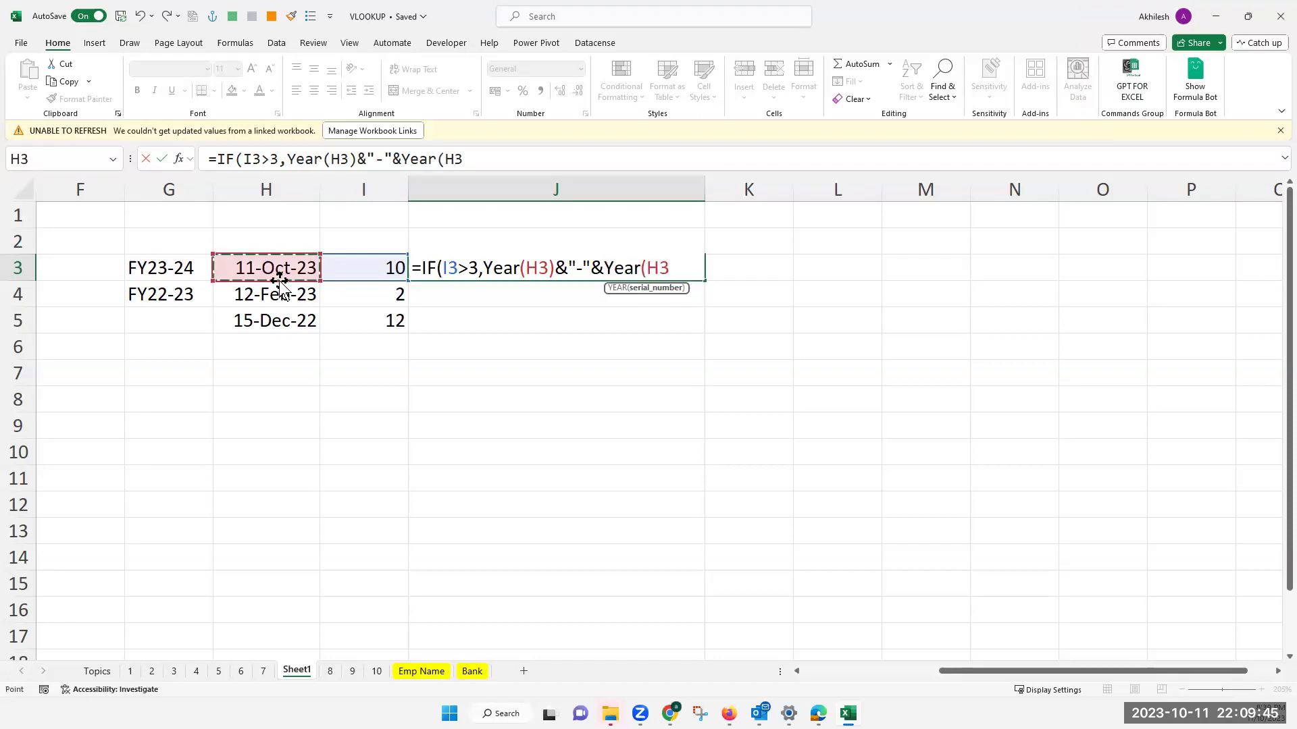
{"action": "type", "text": ")+1"}
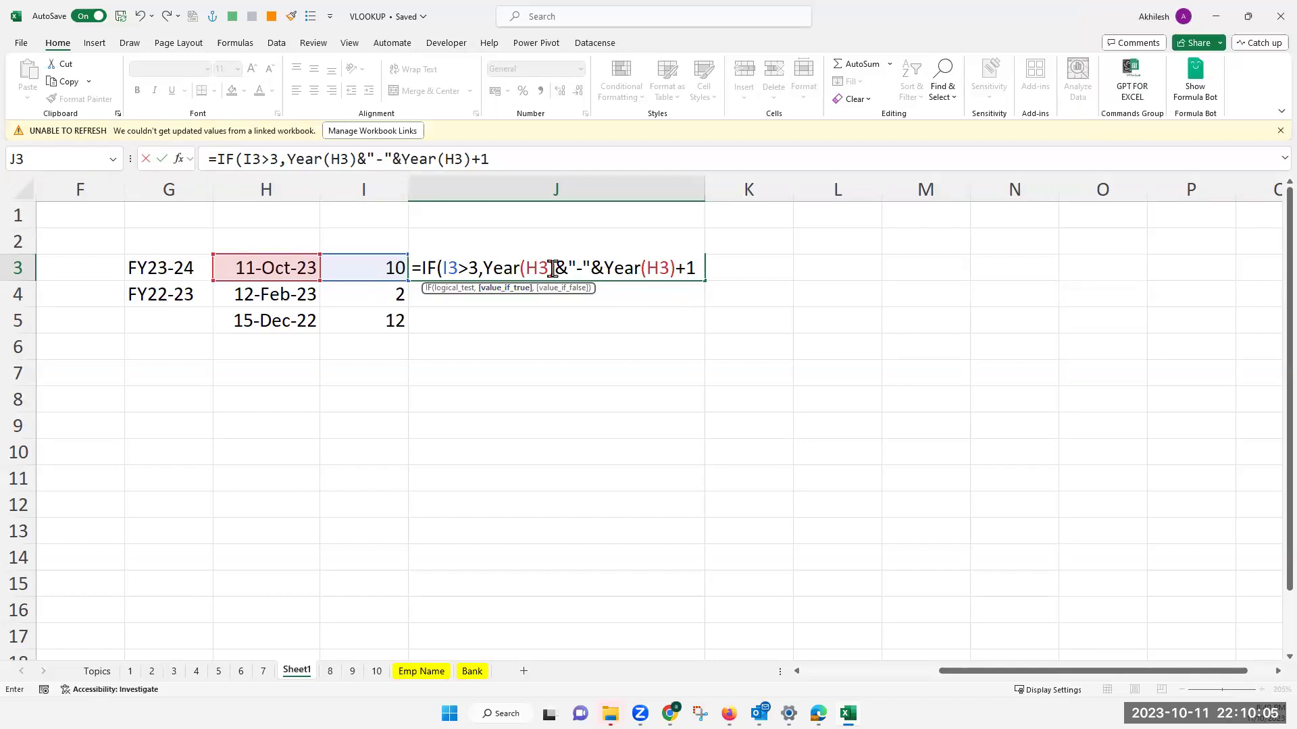
{"action": "left_click_drag", "start_coordinate": [498, 267], "coordinate": [556, 267]}
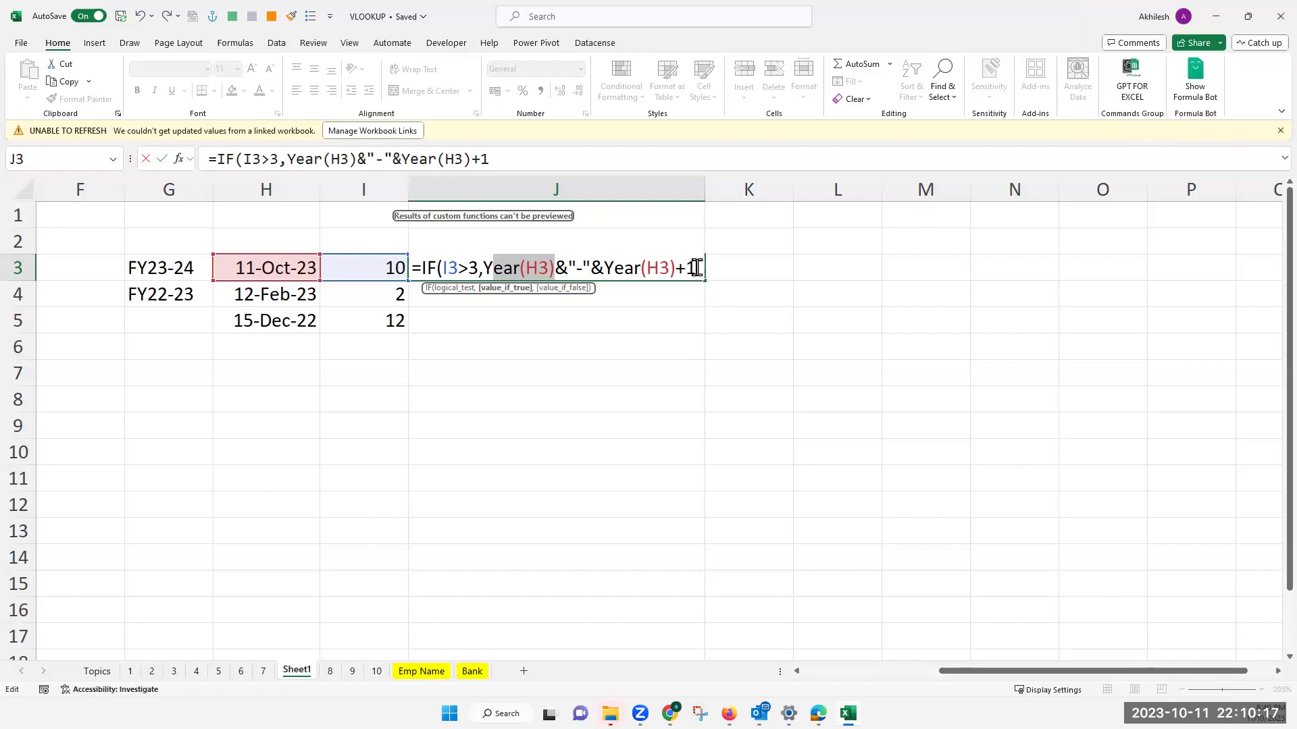
Step: Reuse a copy of the expression Year(H3)&"-"&Year(H3)+1 as the IF formula's value-if-false
{"action": "type", "text": ","}
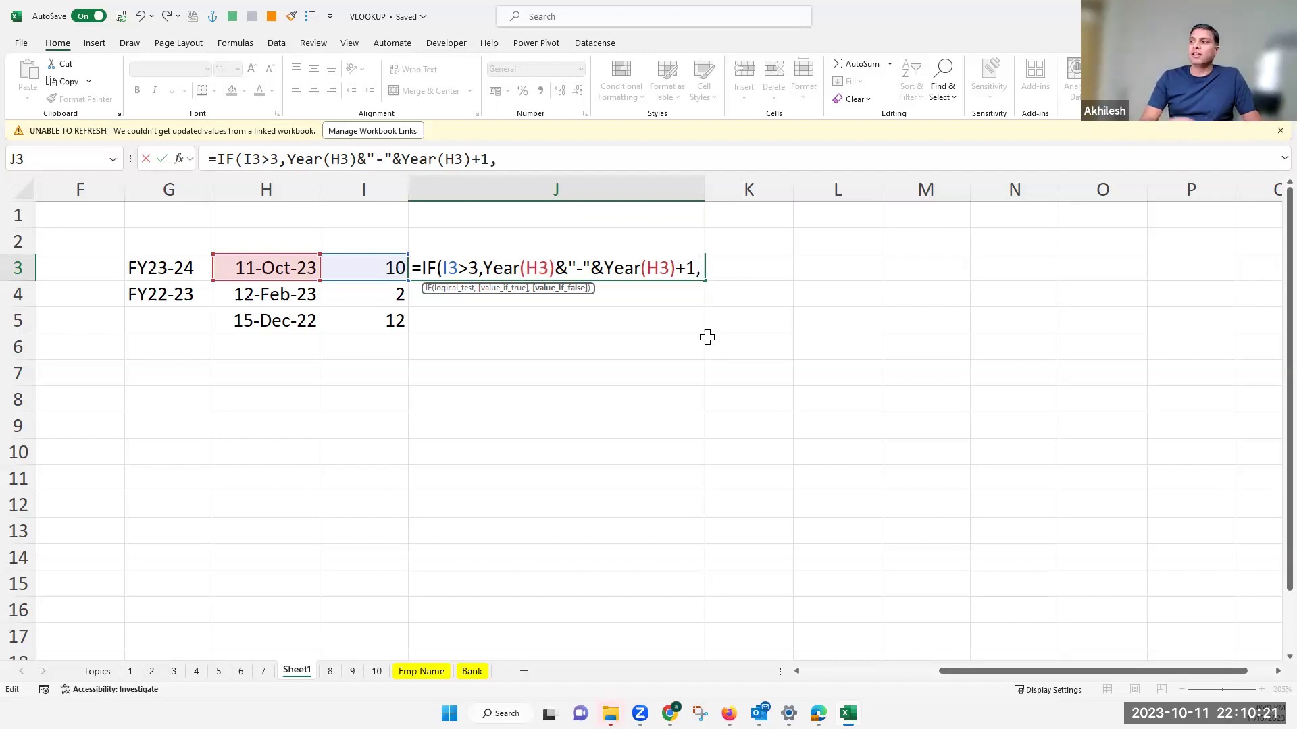
{"action": "mouse_move", "coordinate": [696, 268]}
{"action": "left_mouse_down"}
{"action": "mouse_move", "coordinate": [488, 265]}
{"action": "mouse_move", "coordinate": [703, 272]}
{"action": "left_mouse_up"}
{"action": "key", "text": "ctrl+c"}
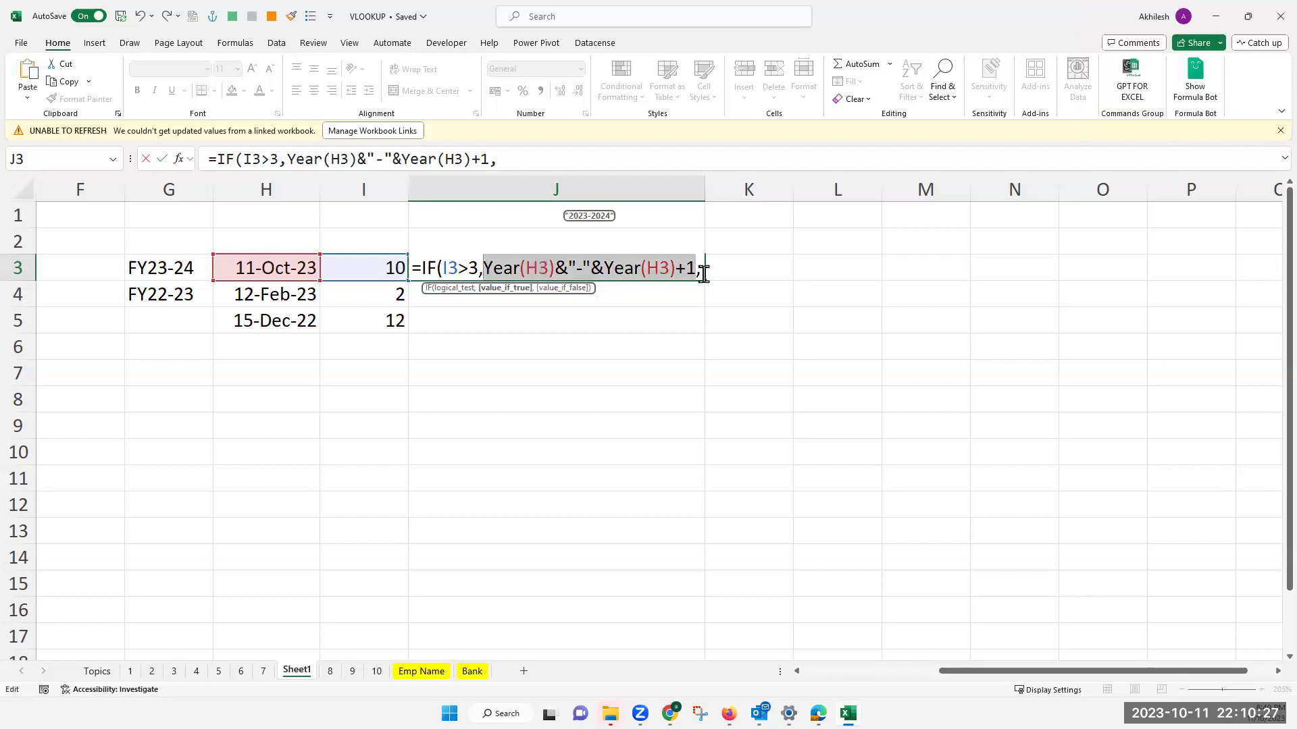
{"action": "left_click", "coordinate": [703, 270]}
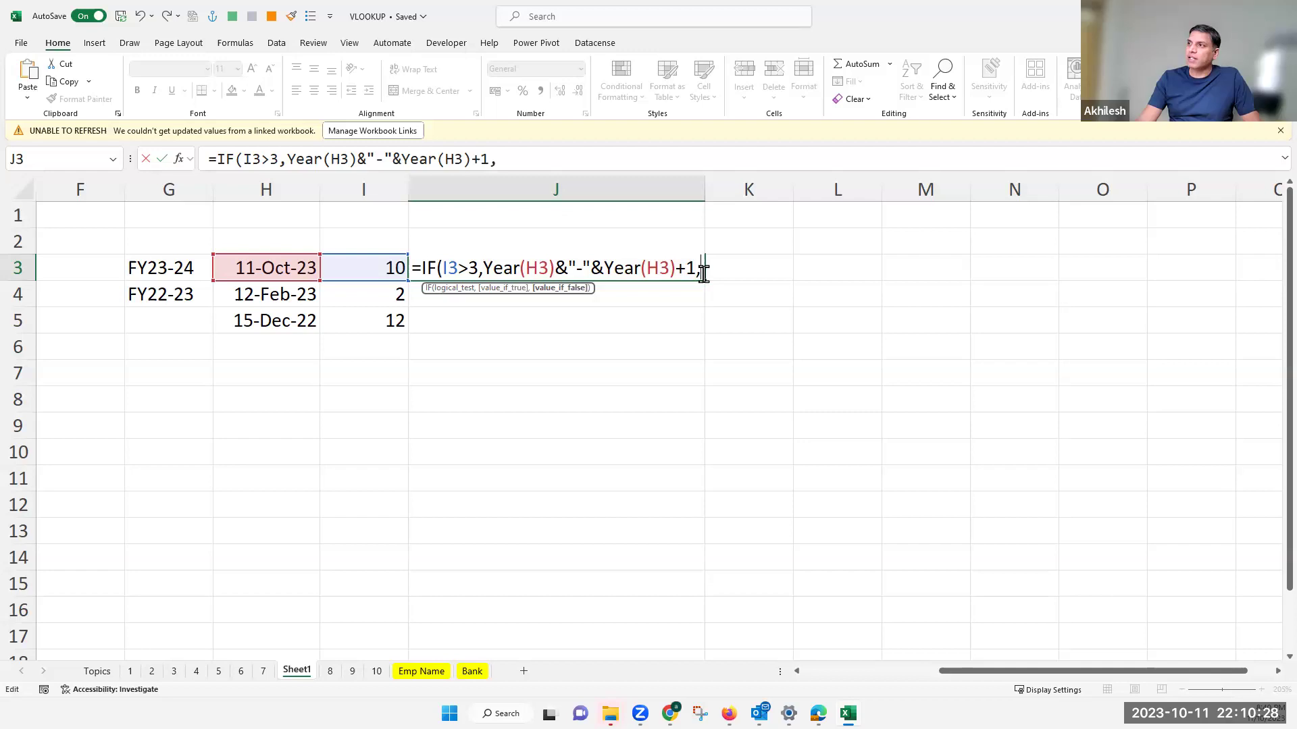
{"action": "left_click", "coordinate": [538, 155]}
{"action": "key", "text": "ctrl+v"}
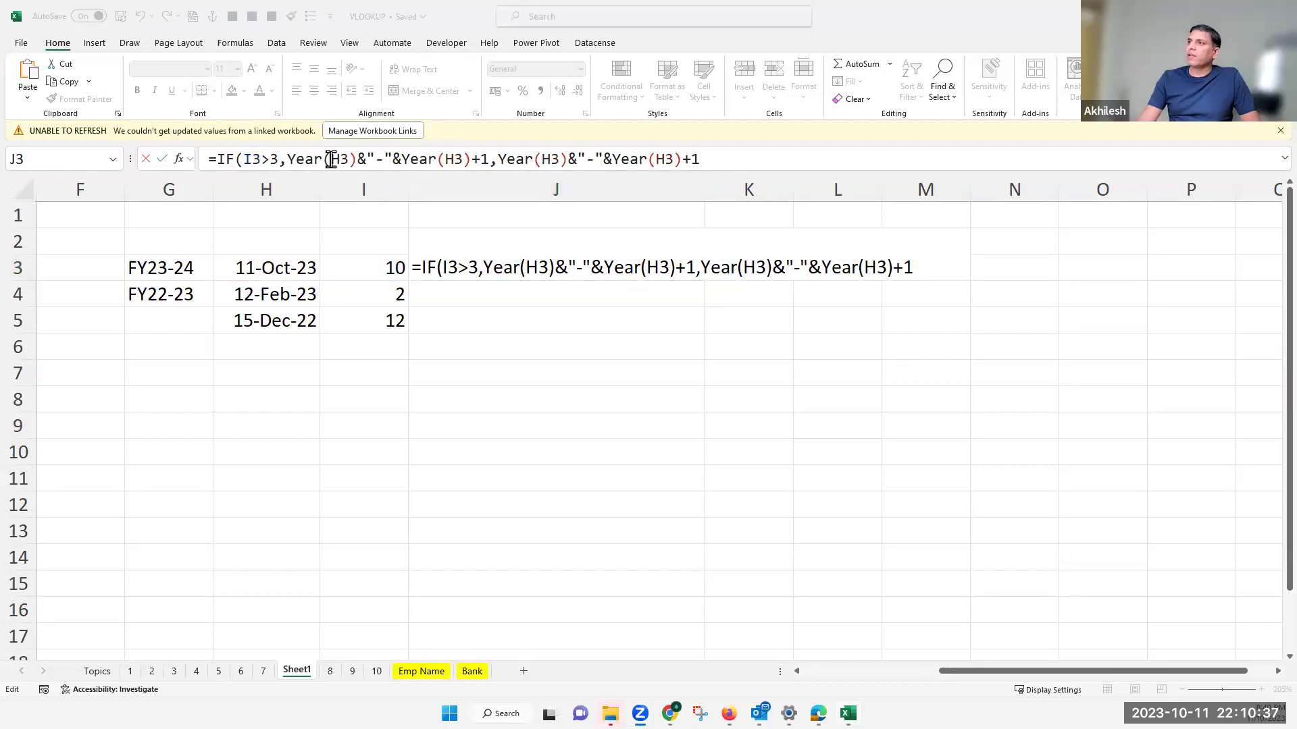
Step: Change the value-if-false to Year(H3)-1&"-"&Year(H3), close the IF function and enter the formula in J3
{"action": "left_click", "coordinate": [513, 157]}
{"action": "left_click", "coordinate": [567, 159]}
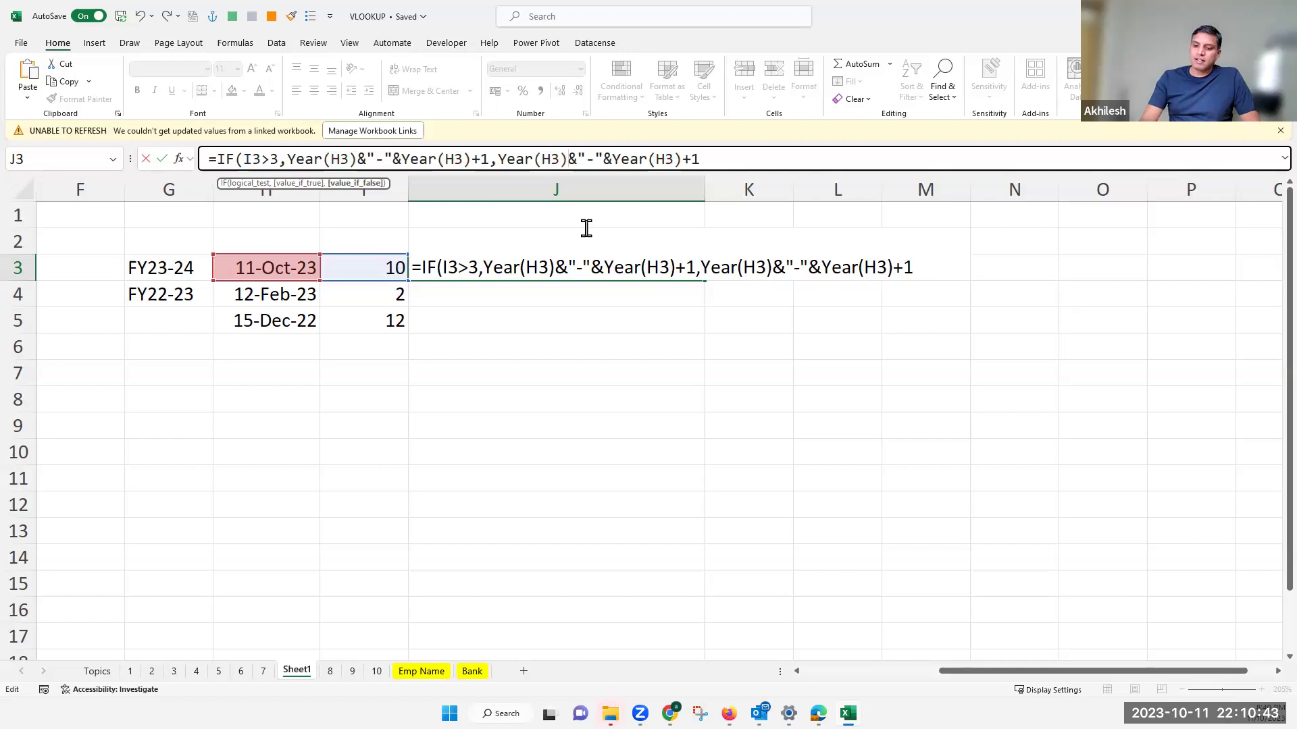
{"action": "type", "text": "-"}
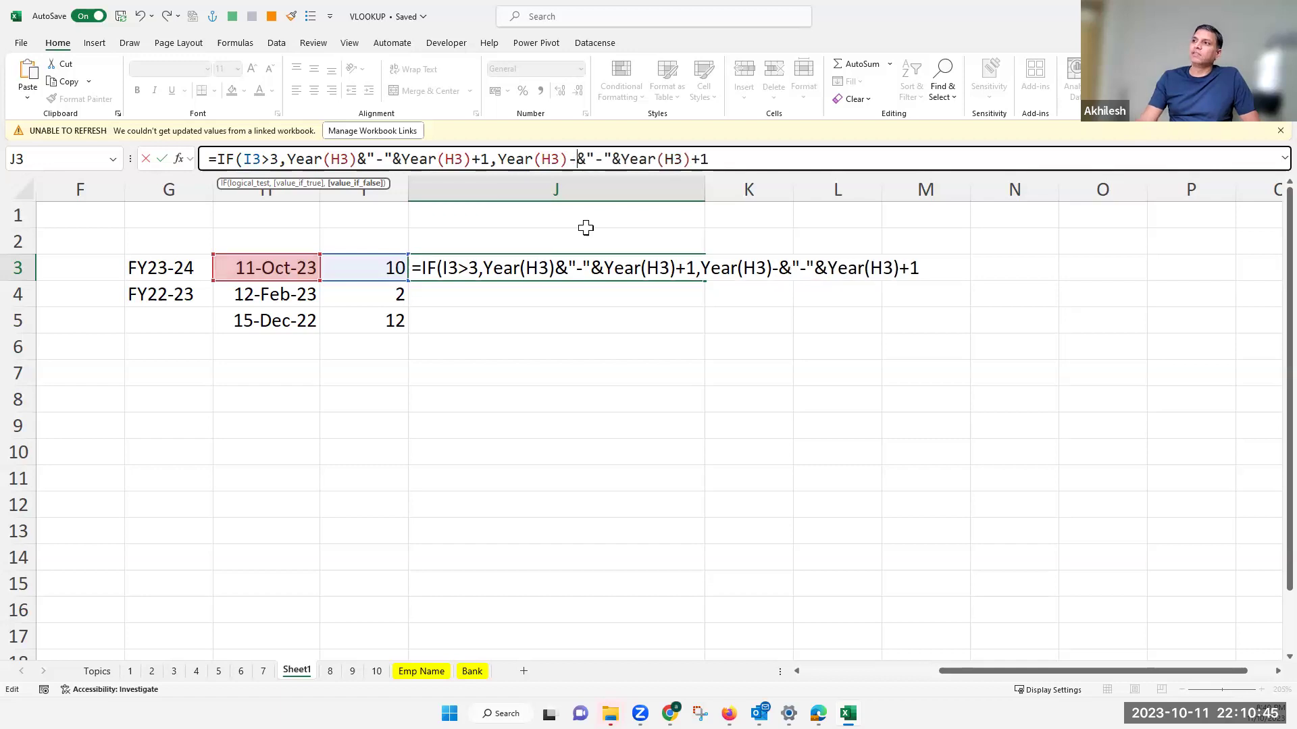
{"action": "type", "text": "1"}
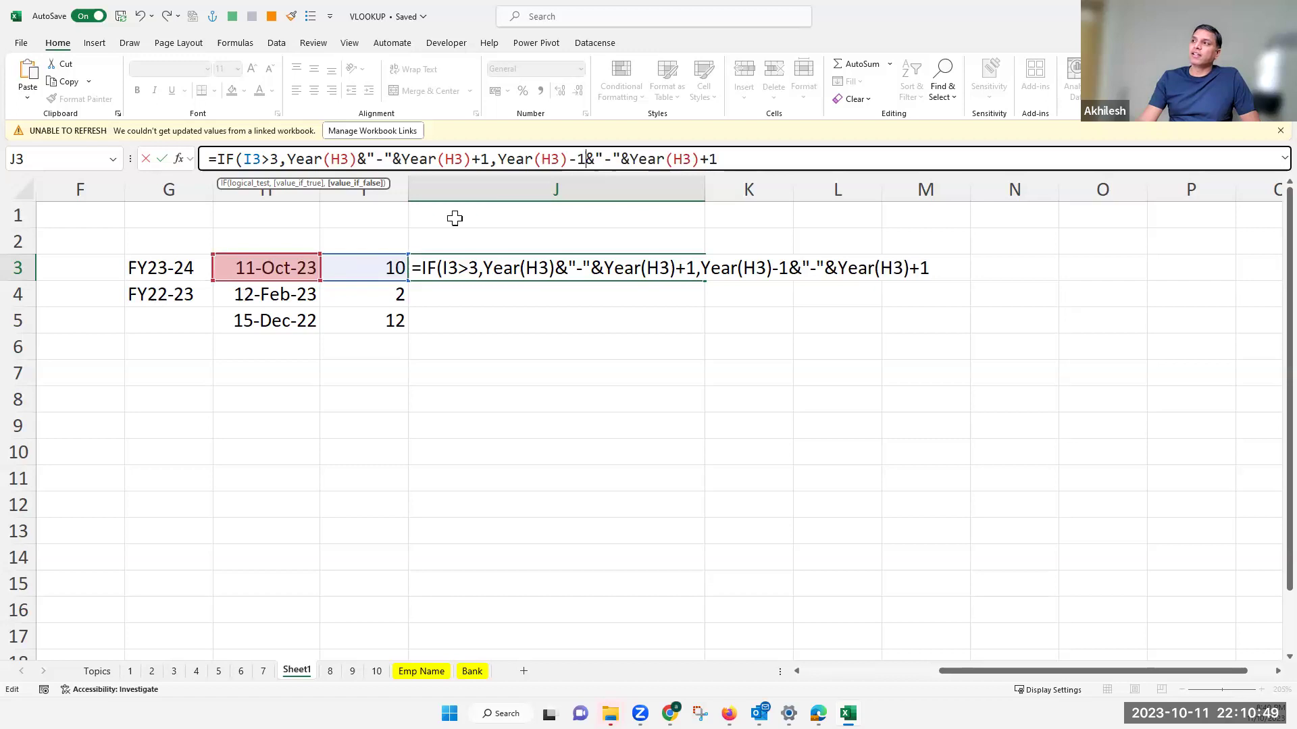
{"action": "left_click_drag", "start_coordinate": [717, 161], "coordinate": [700, 161]}
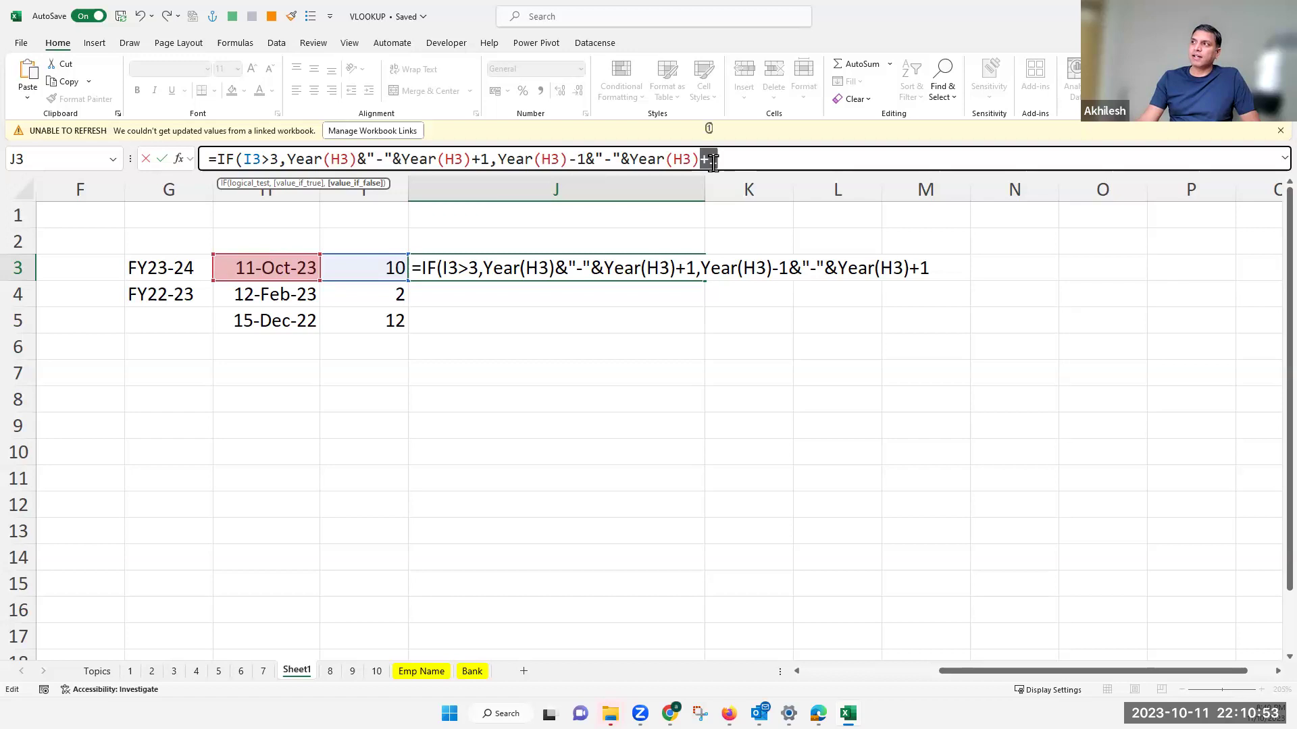
{"action": "key", "text": "BackSpace"}
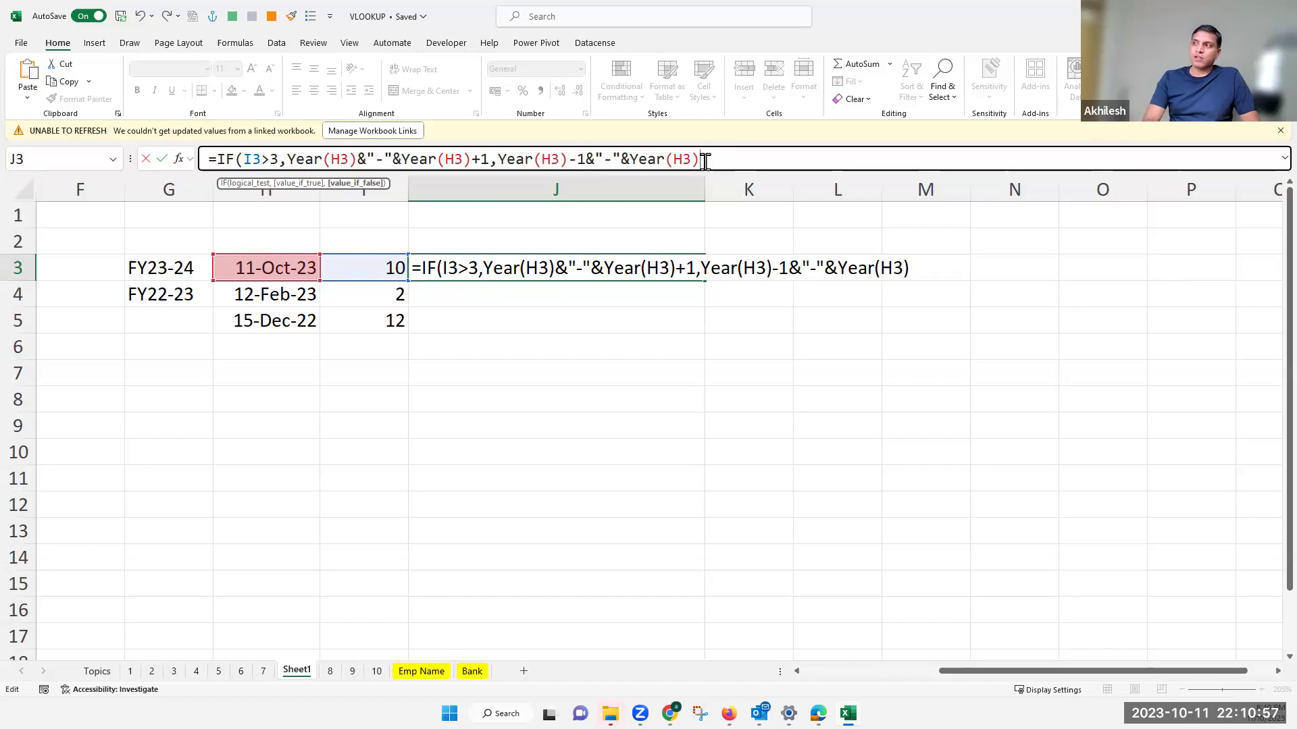
{"action": "type", "text": ")"}
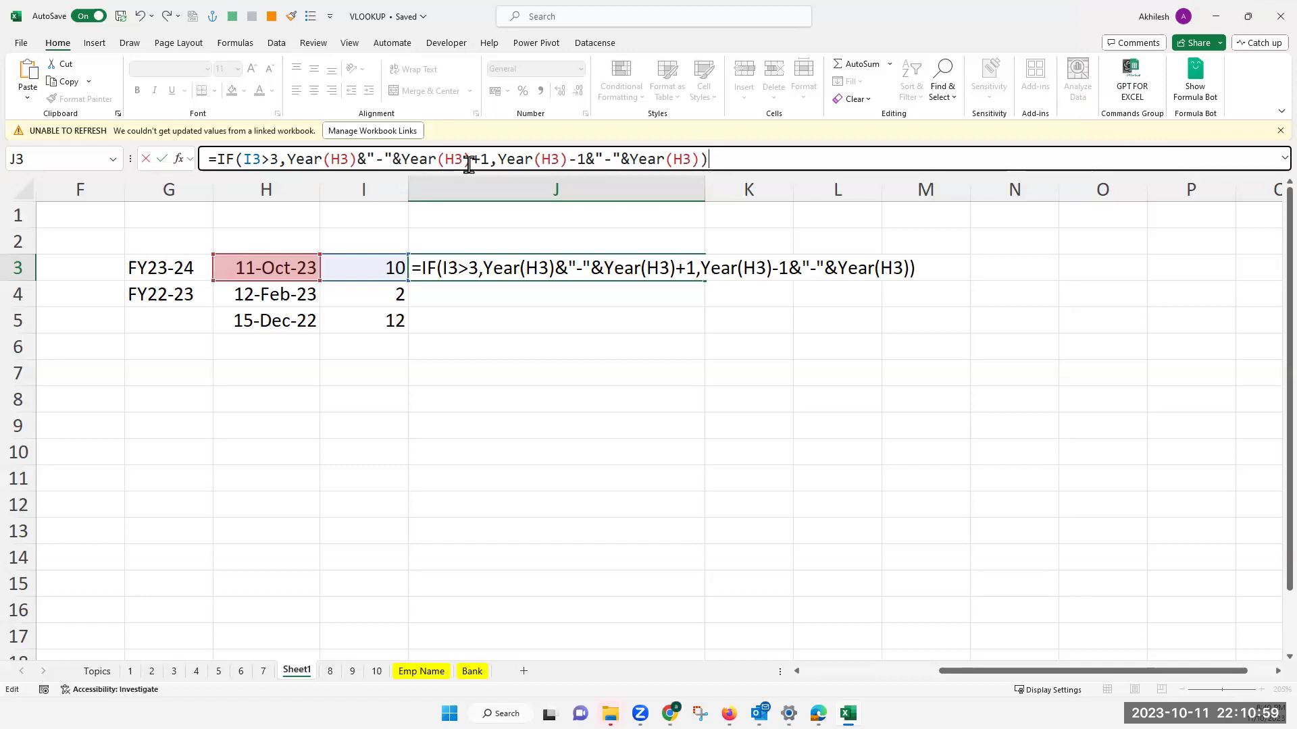
{"action": "left_click_drag", "start_coordinate": [490, 159], "coordinate": [286, 151]}
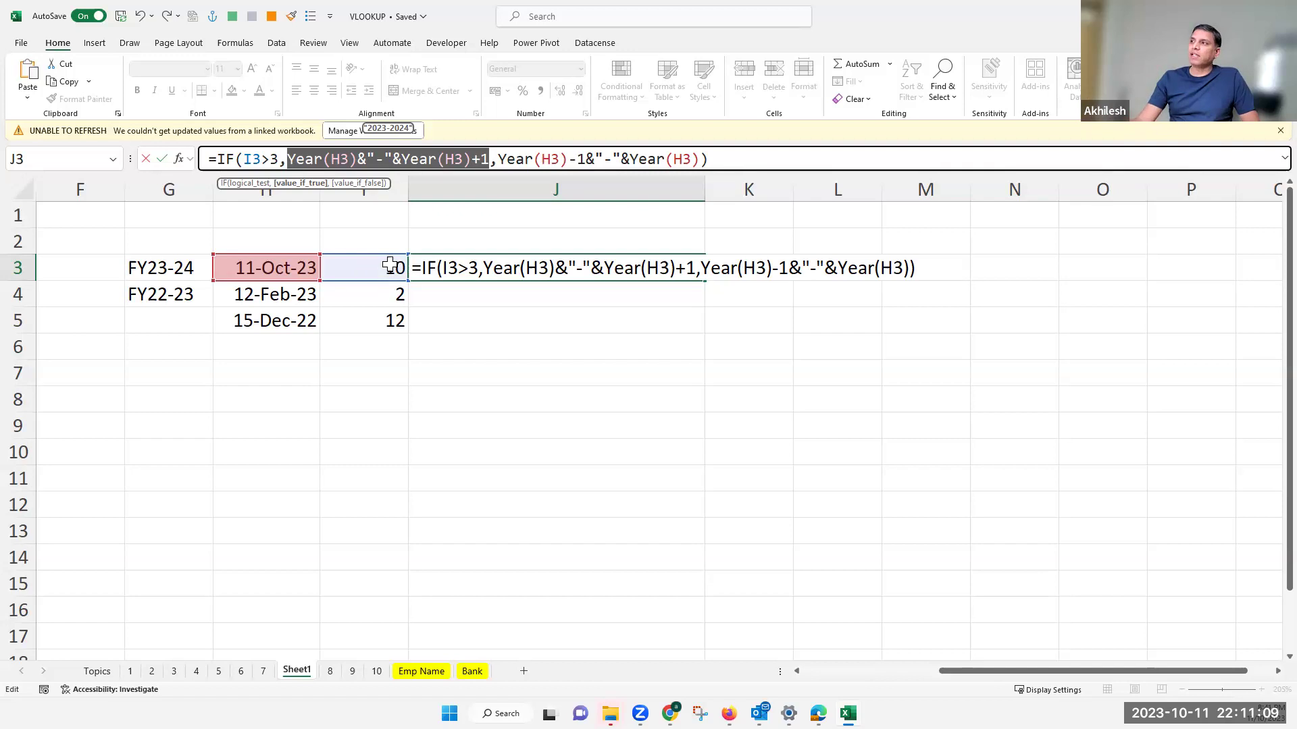
{"action": "left_click_drag", "start_coordinate": [503, 160], "coordinate": [709, 161]}
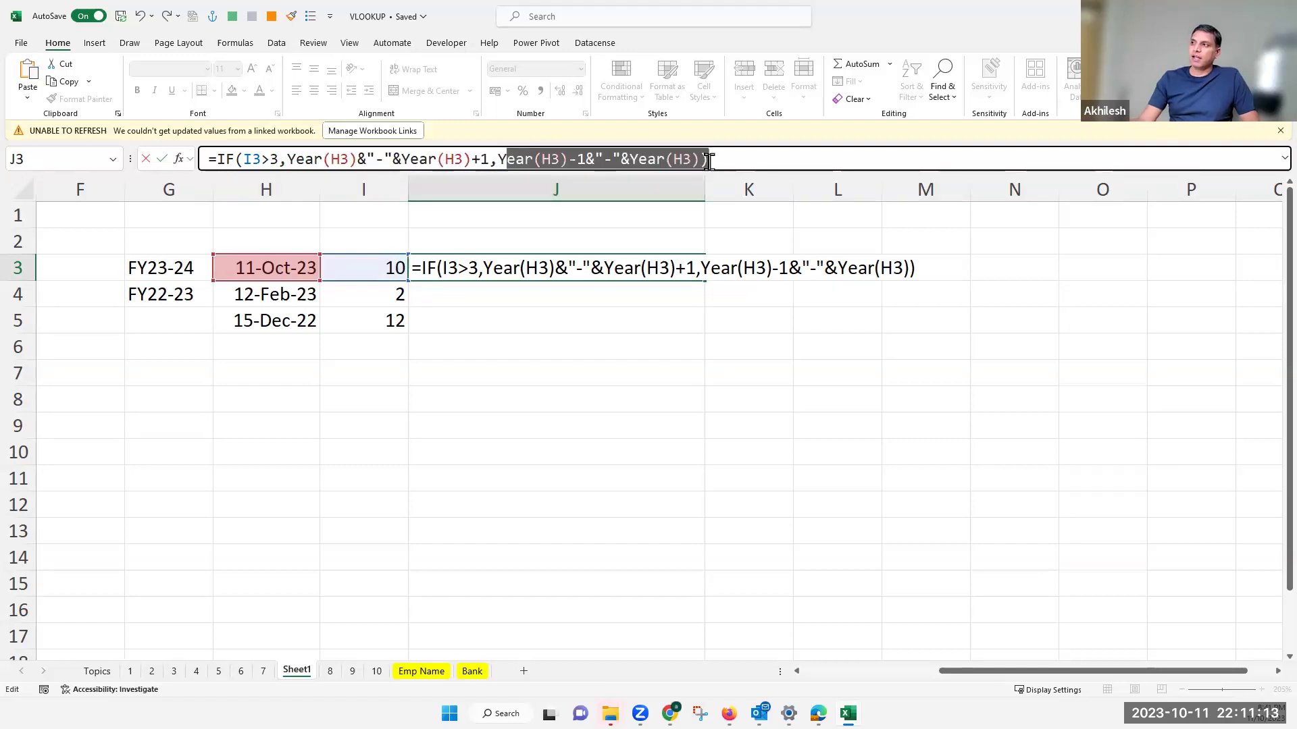
{"action": "key", "text": "Return"}
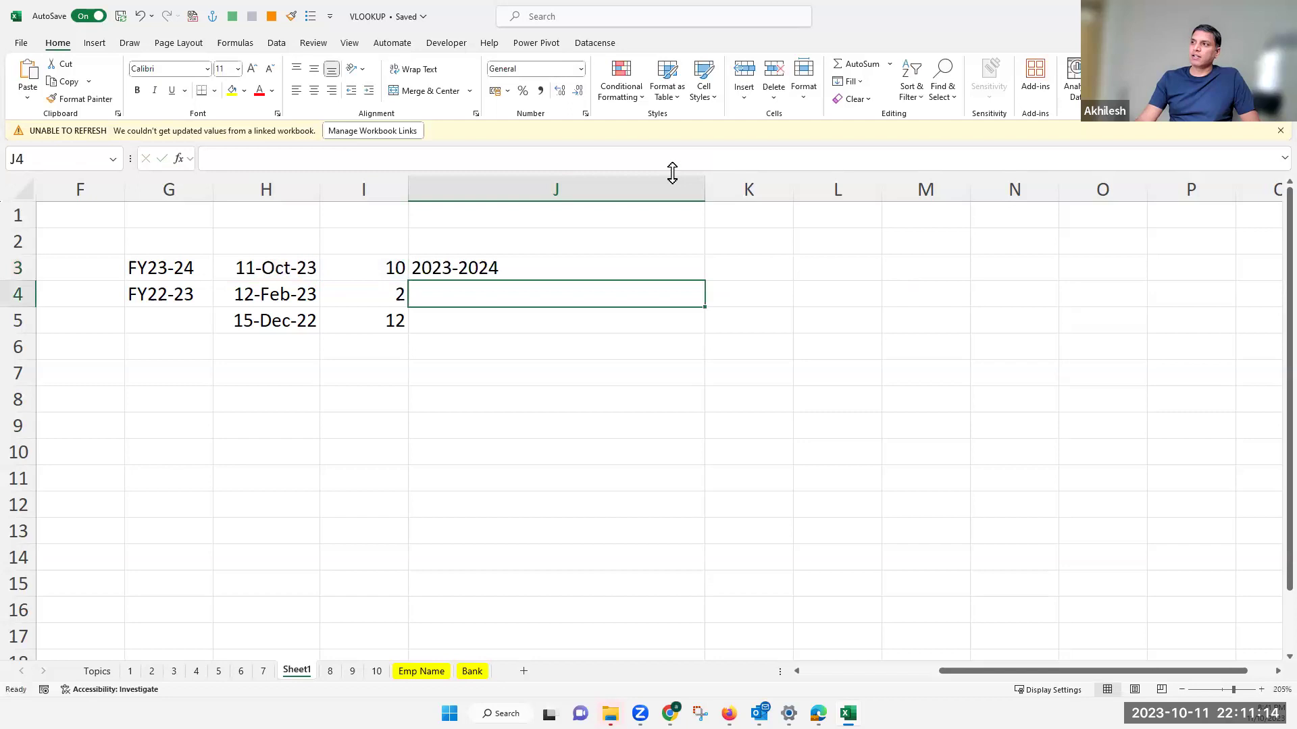
Step: Fill the financial-year formula in J3 down through J5
{"action": "key", "text": "Up"}
{"action": "double_click", "coordinate": [706, 282]}
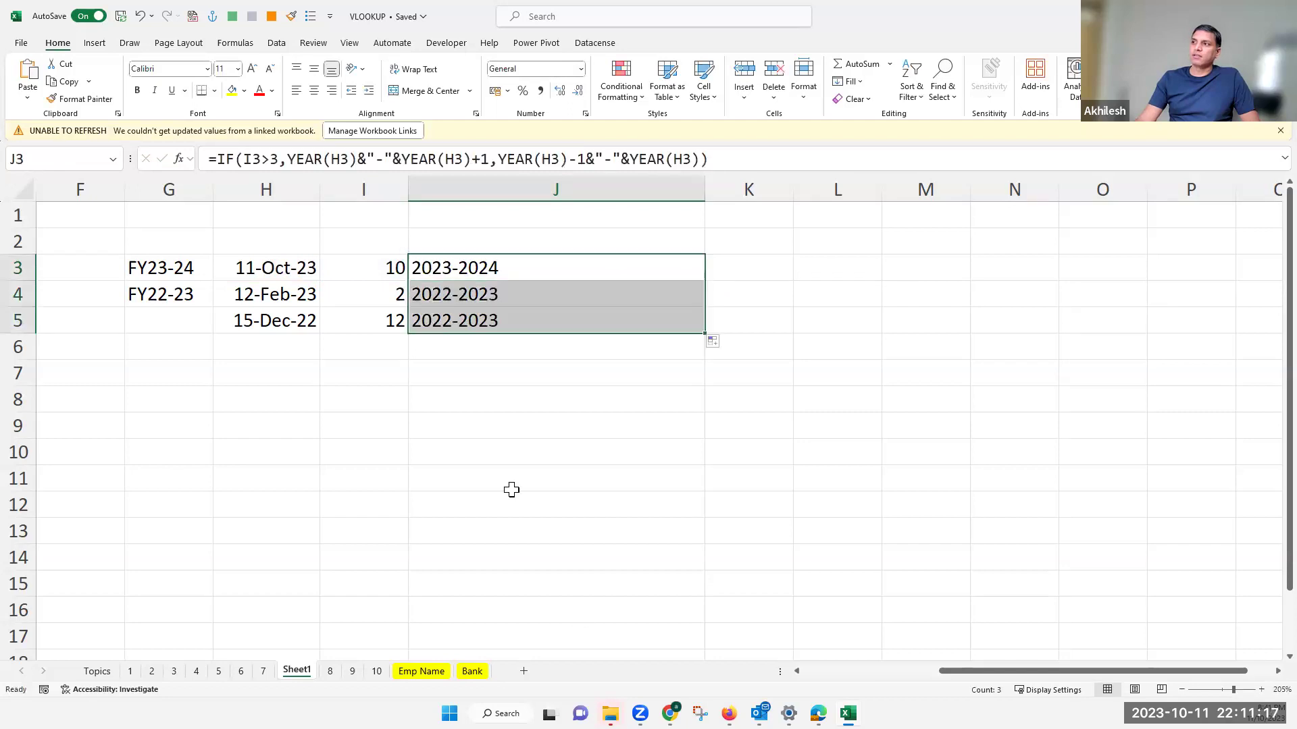
Step: Prefix the IF formula in J3 with "FY"& and fill the updated formula down through J5
{"action": "left_click", "coordinate": [457, 268]}
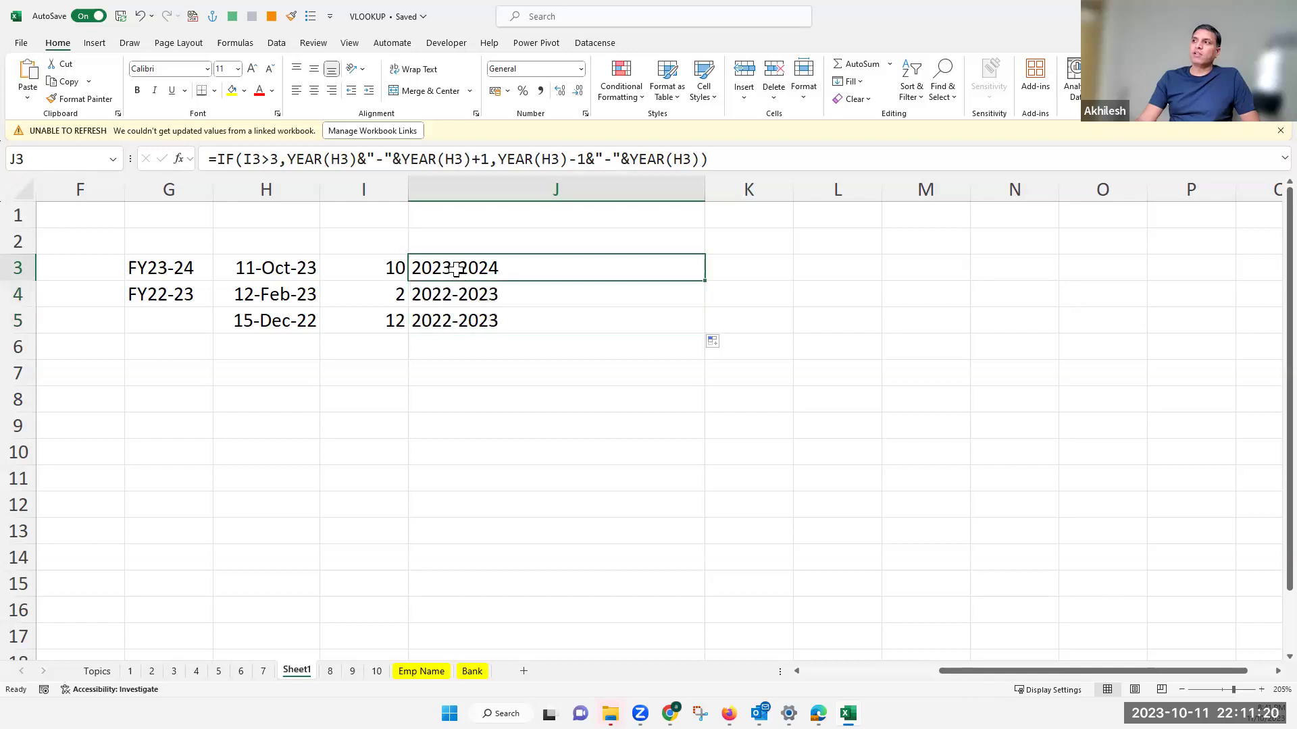
{"action": "left_click", "coordinate": [215, 160]}
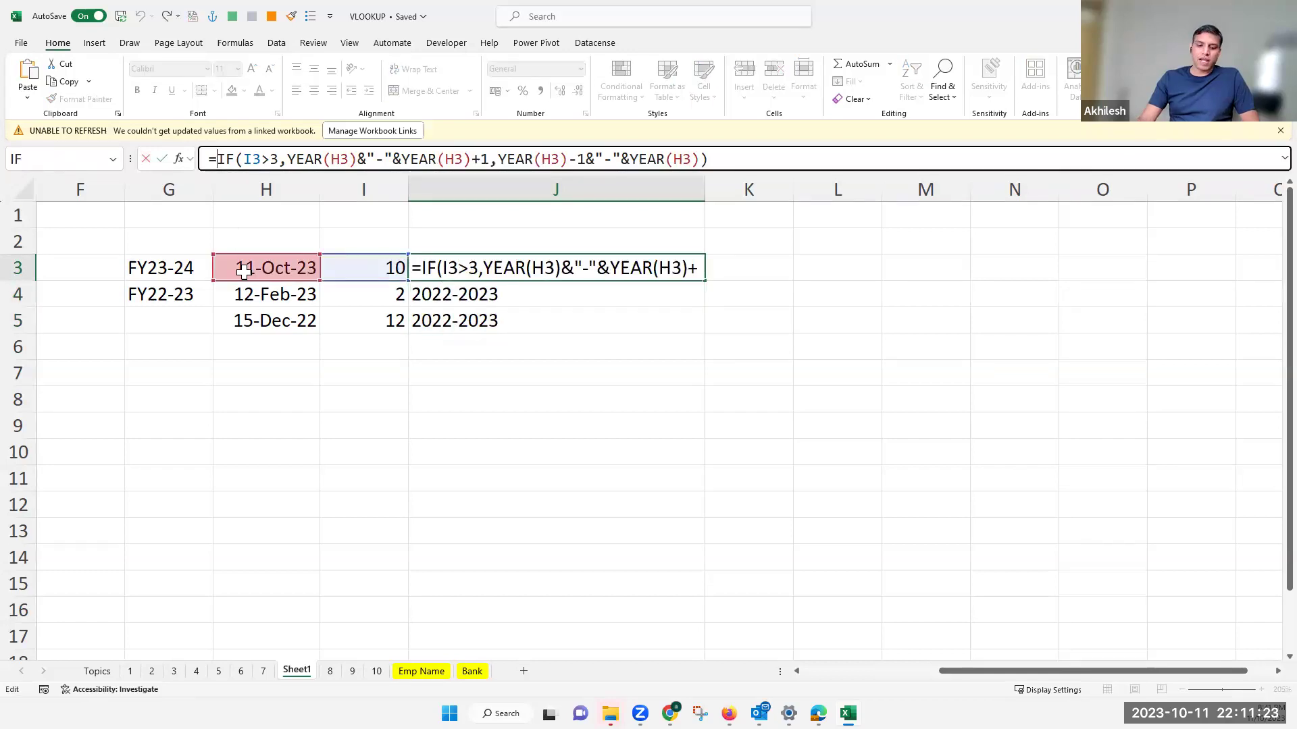
{"action": "type", "text": "\""}
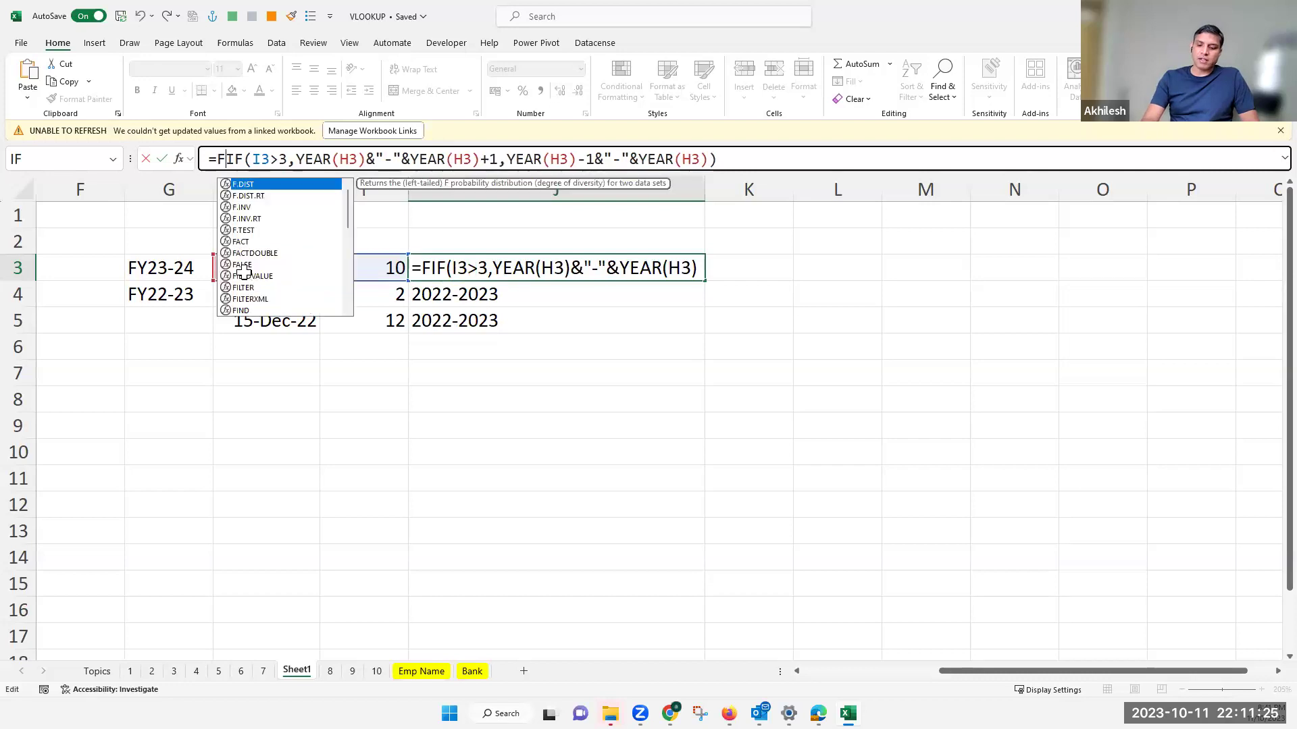
{"action": "type", "text": "FY"}
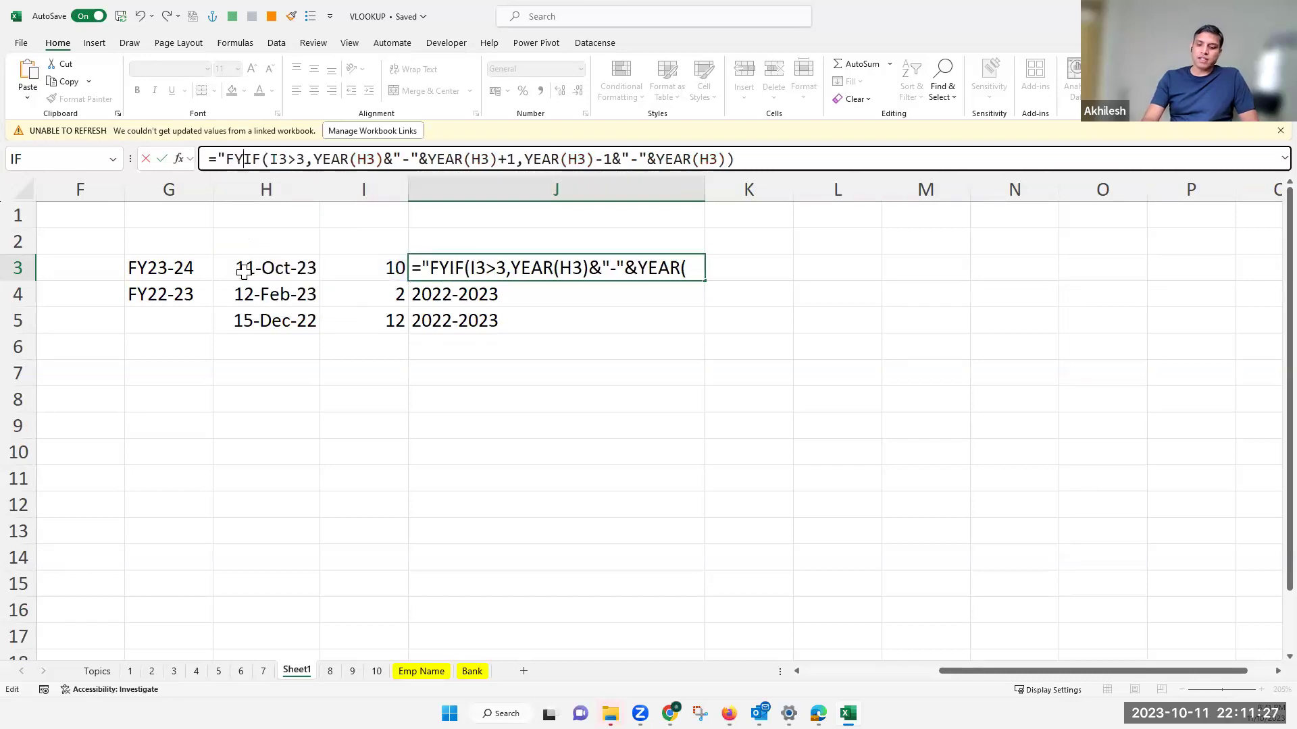
{"action": "type", "text": "\""}
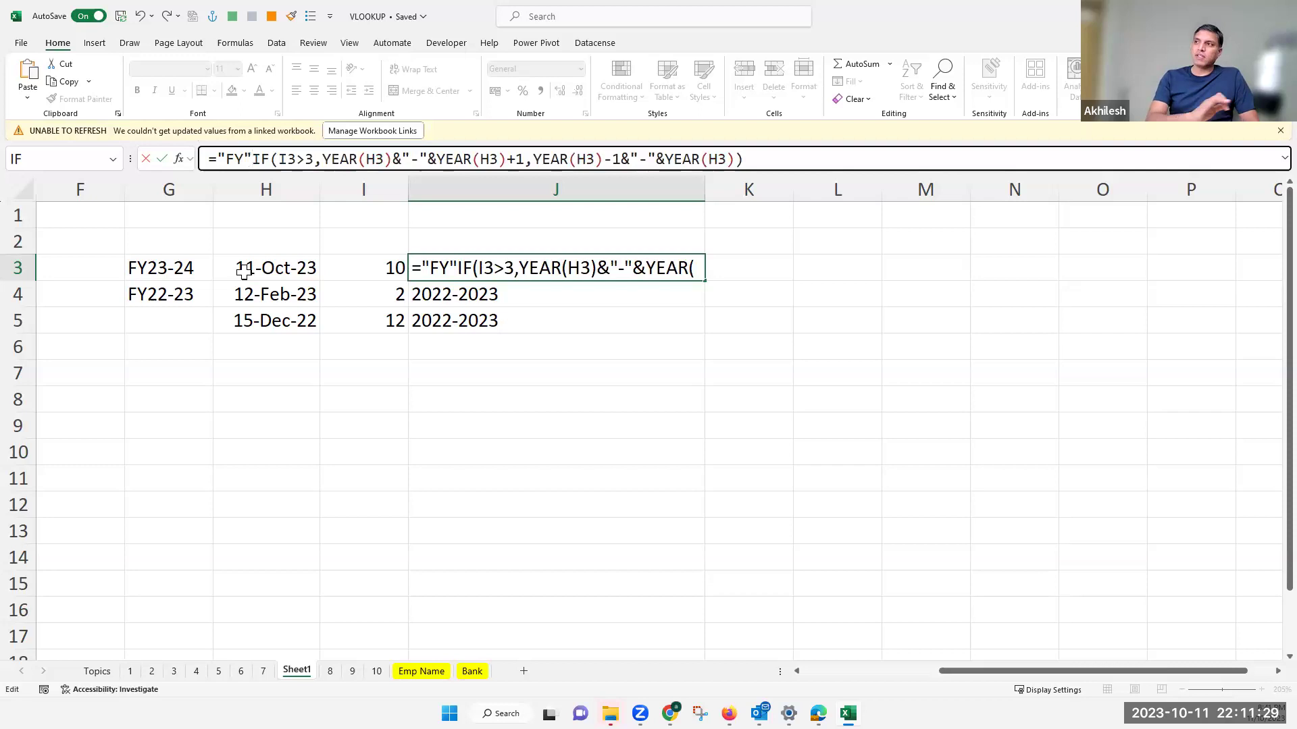
{"action": "type", "text": "&"}
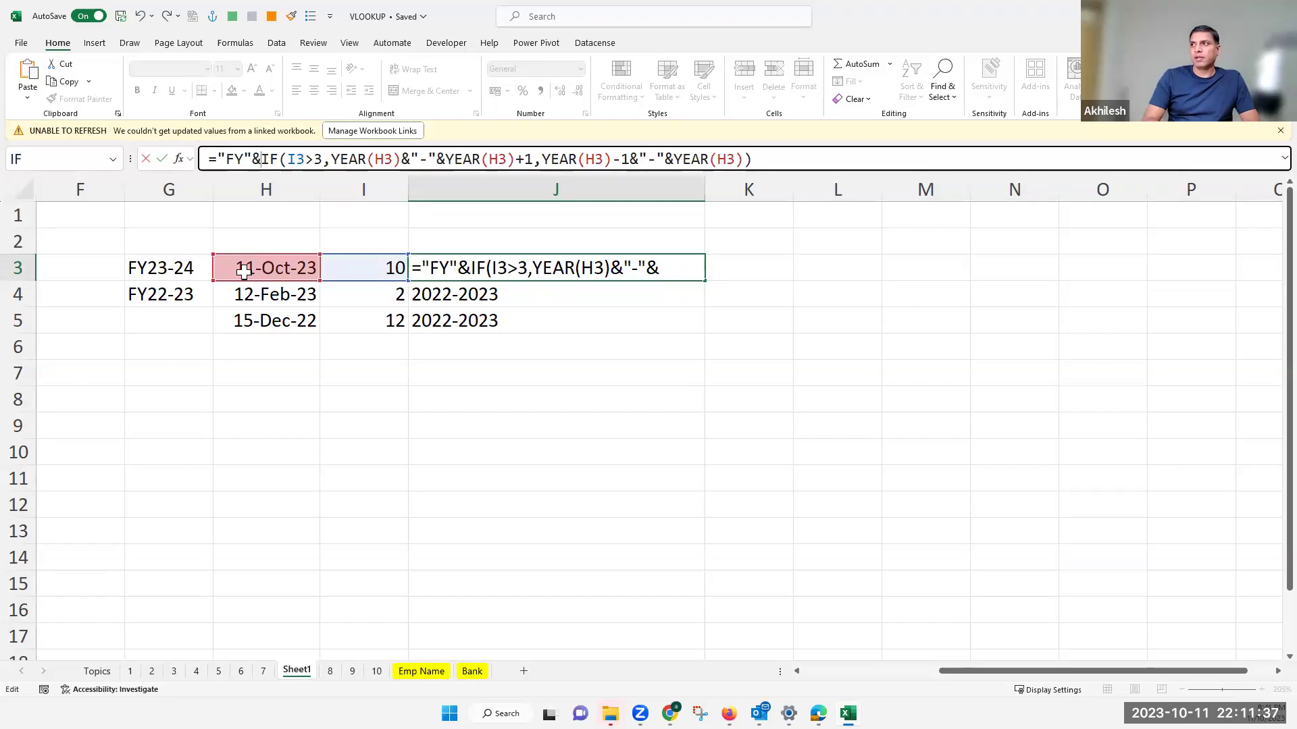
{"action": "key", "text": "Return"}
{"action": "left_click", "coordinate": [608, 267]}
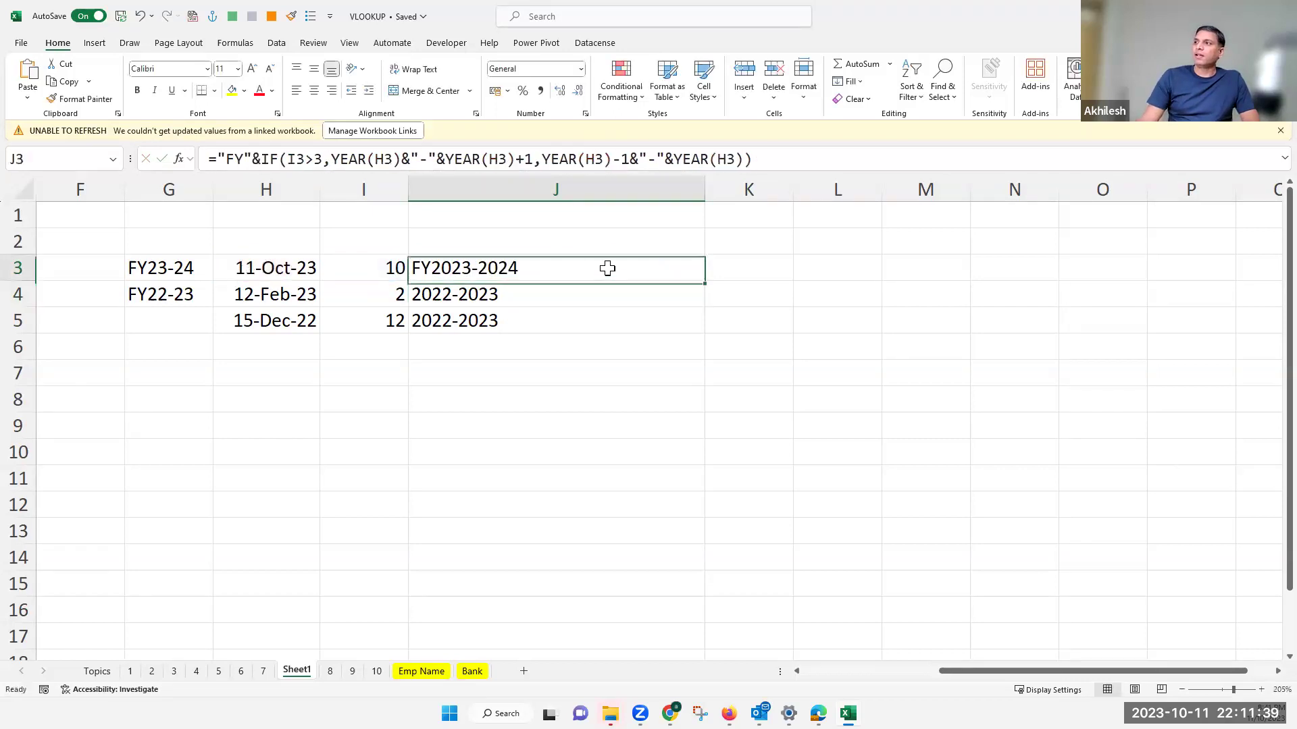
{"action": "double_click", "coordinate": [707, 280]}
{"action": "left_click", "coordinate": [462, 420]}
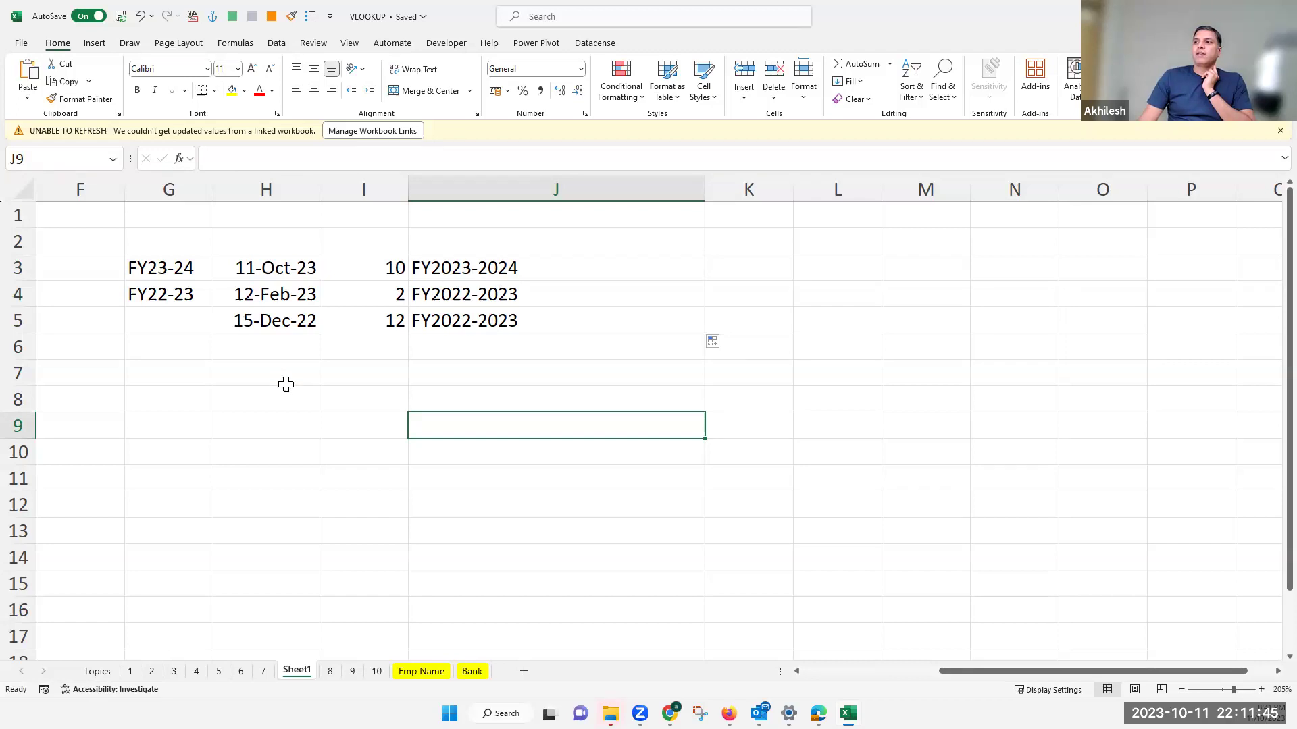
Step: Replace the sample date in H5 with 12-Mar-24 to test the formula on a March date
{"action": "left_click", "coordinate": [274, 322]}
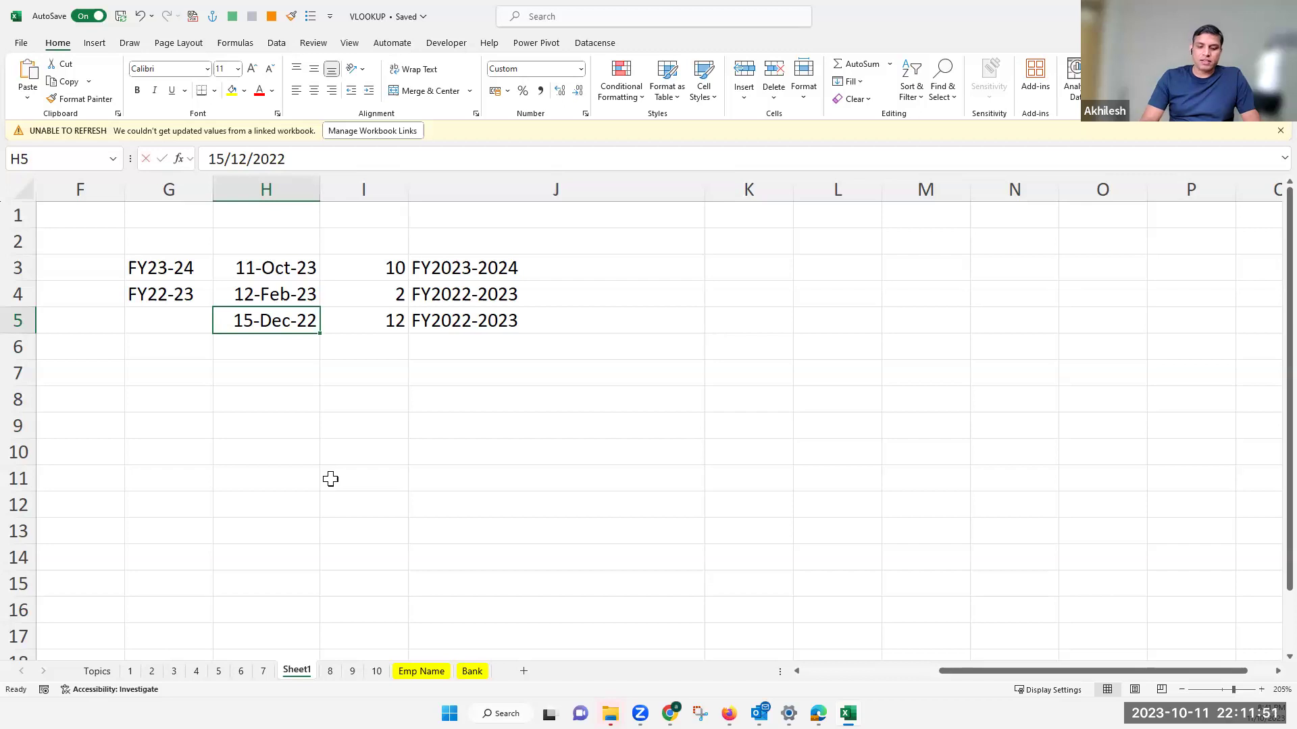
{"action": "type", "text": "12am"}
{"action": "type", "text": "r"}
{"action": "type", "text": "2"}
{"action": "type", "text": "4"}
{"action": "key", "text": "BackSpace"}
{"action": "key", "text": "BackSpace"}
{"action": "key", "text": "BackSpace"}
{"action": "key", "text": "BackSpace"}
{"action": "key", "text": "BackSpace"}
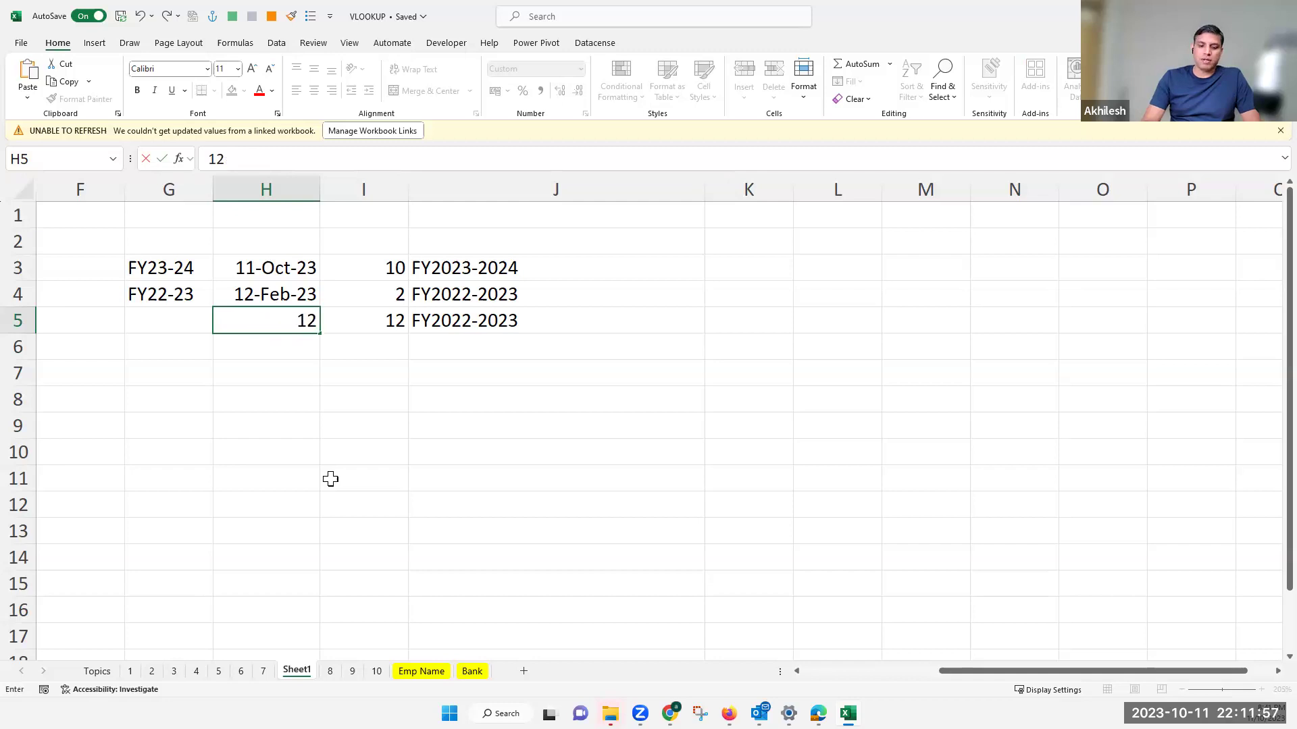
{"action": "type", "text": "mar"}
{"action": "key", "text": "Return"}
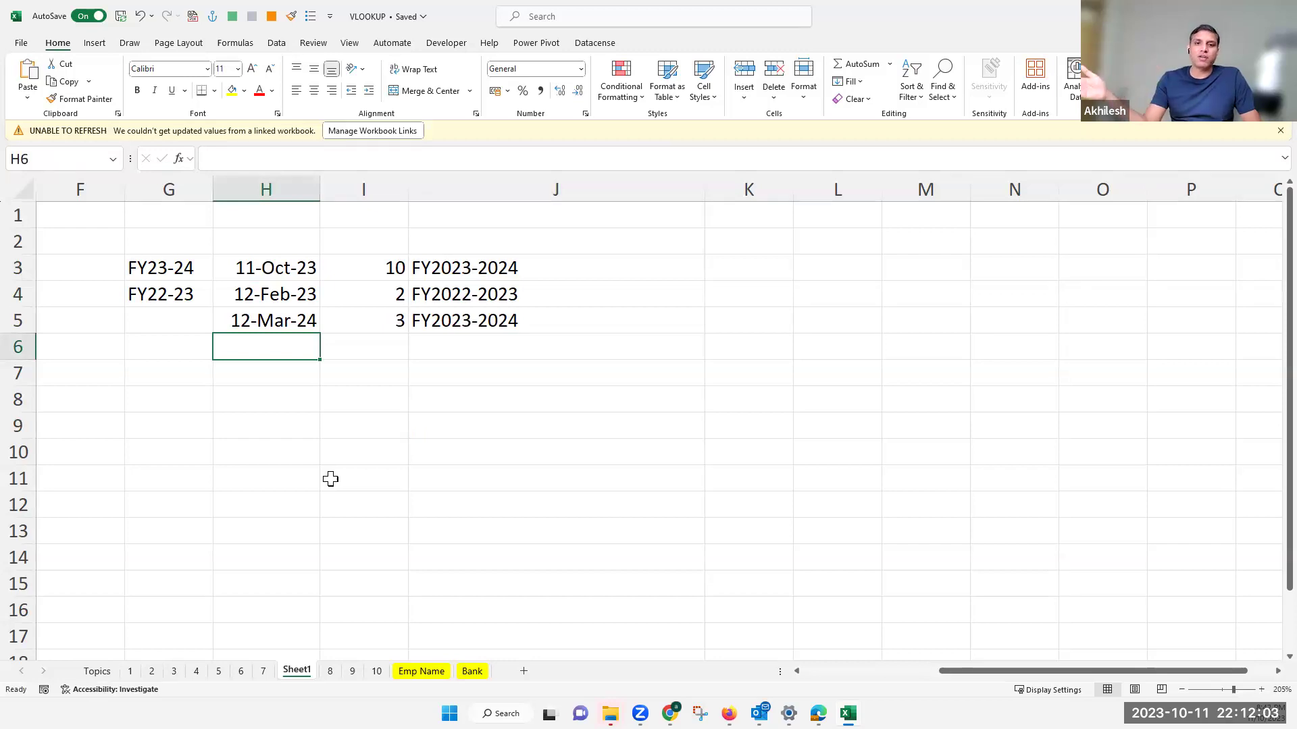
Step: Change the month of the date in H5 to August, making it 12/08/2024
{"action": "left_click", "coordinate": [273, 322]}
{"action": "left_click", "coordinate": [240, 159]}
{"action": "double_click", "coordinate": [240, 158]}
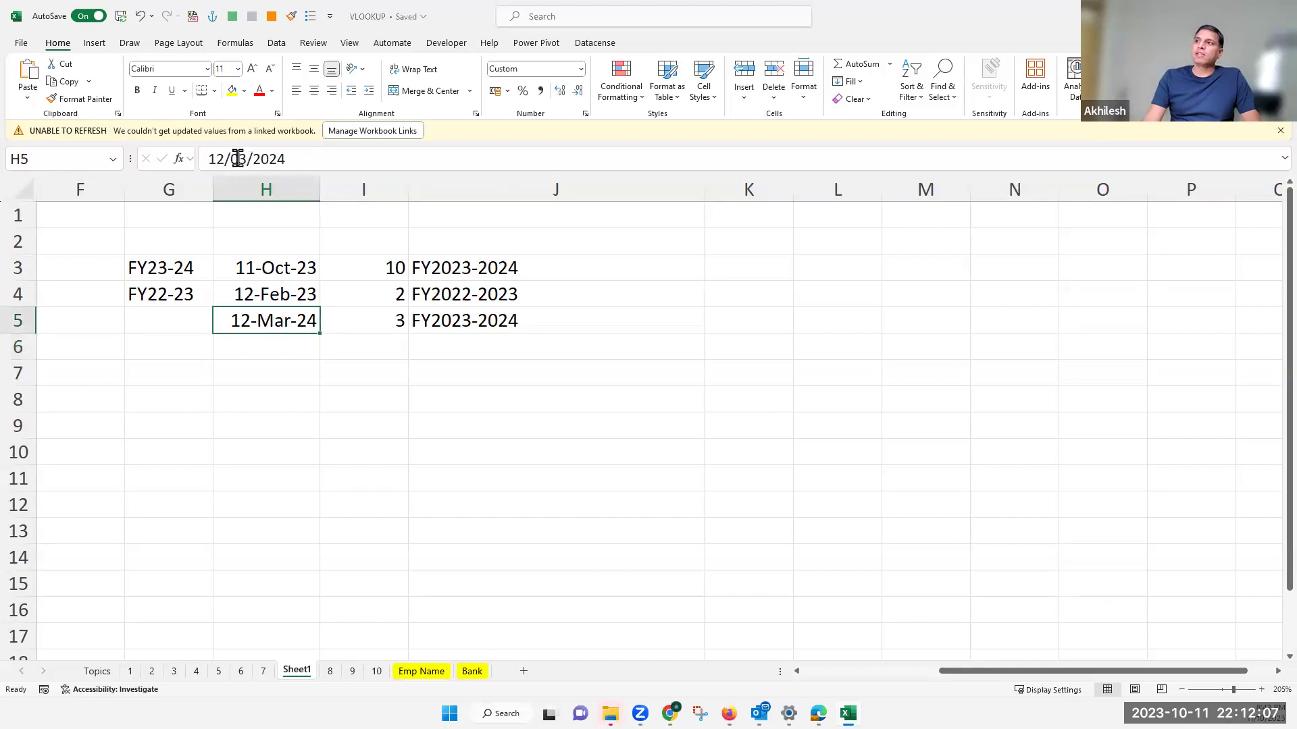
{"action": "type", "text": "8"}
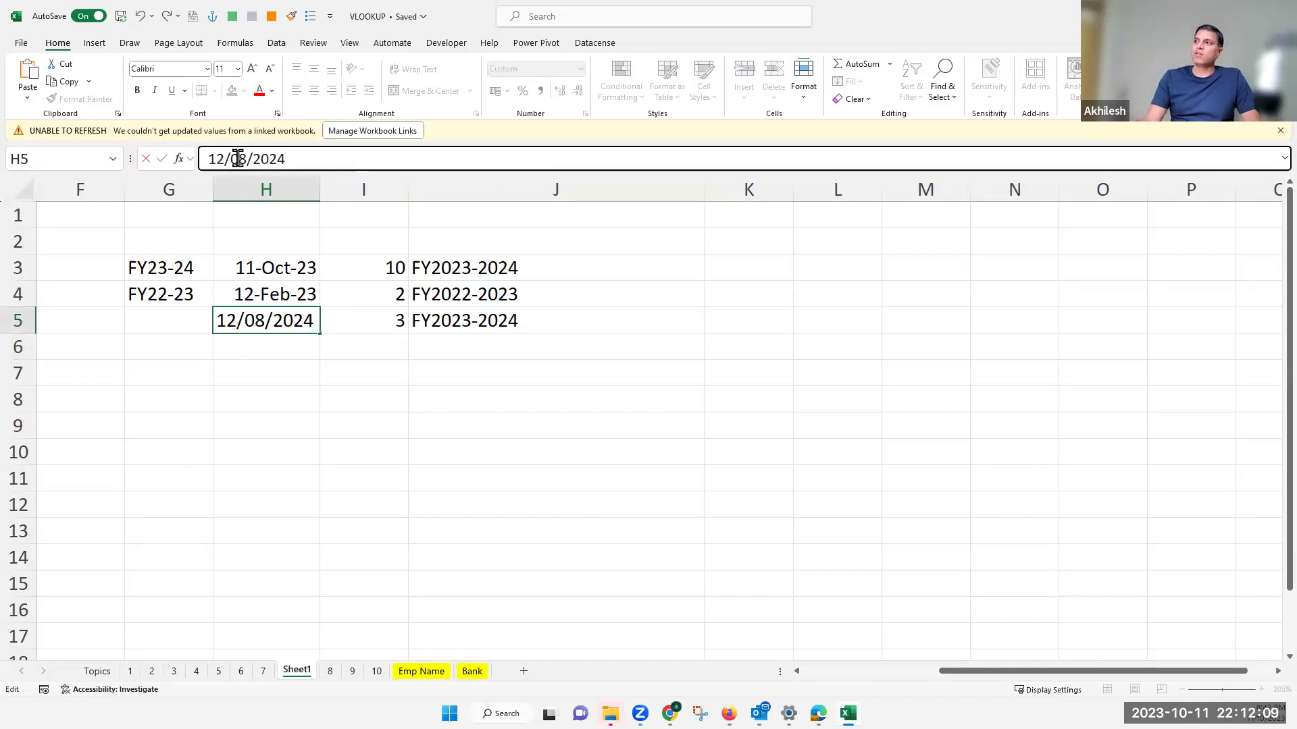
{"action": "key", "text": "Return"}
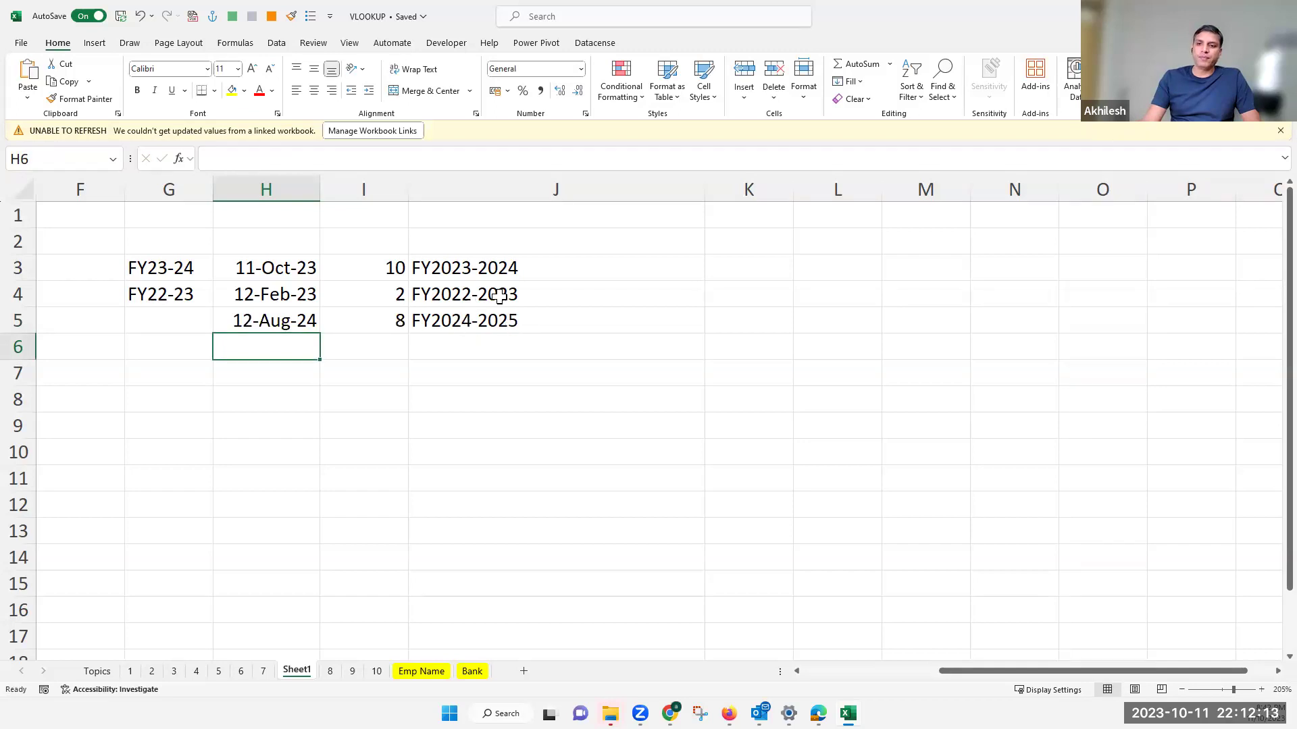
Step: In J3's formula, wrap the value-if-true's YEAR(H3)+1 in RIGHT with 2 characters
{"action": "left_click", "coordinate": [479, 268]}
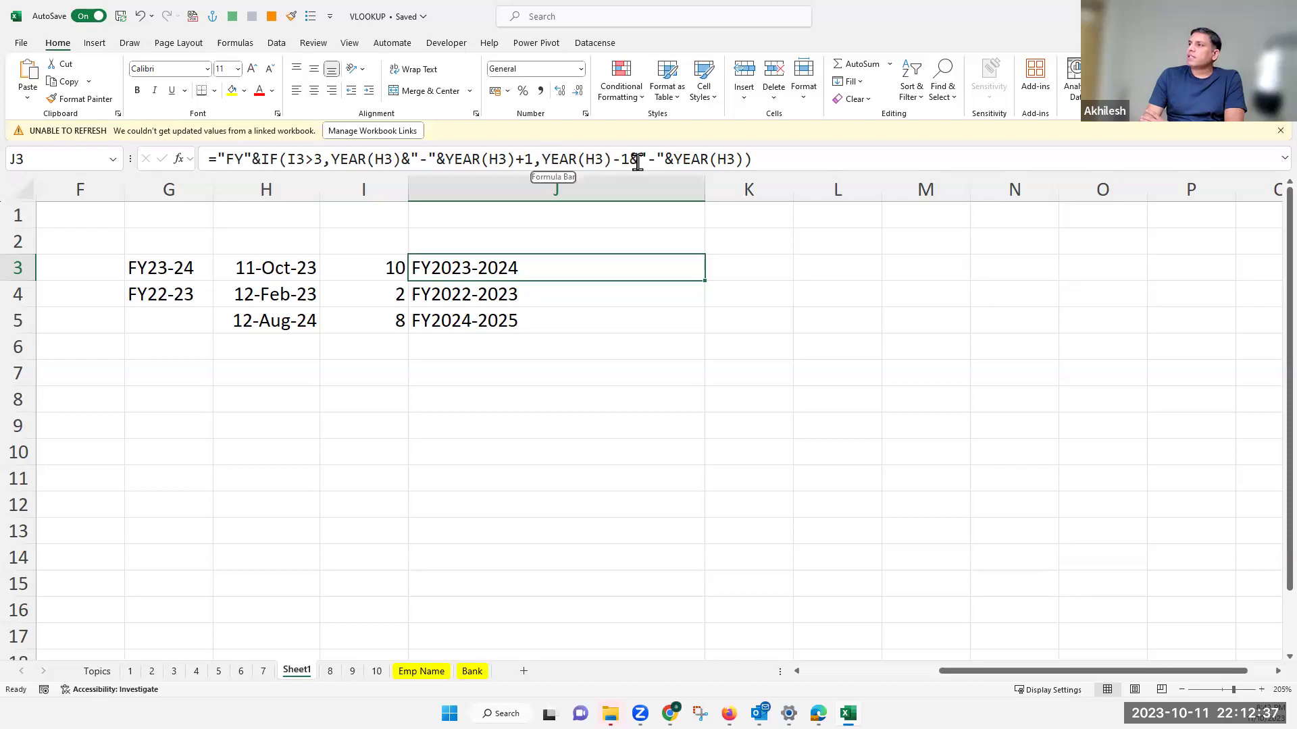
{"action": "left_click_drag", "start_coordinate": [445, 159], "coordinate": [533, 160]}
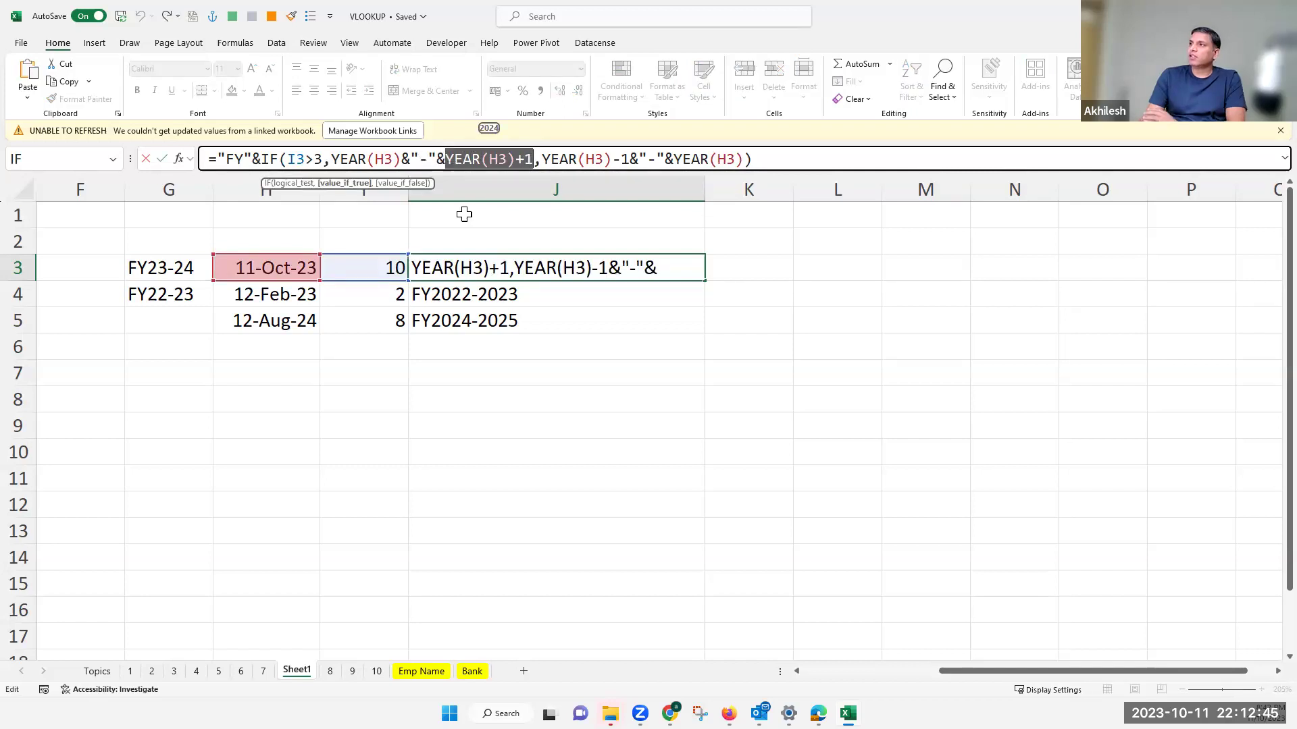
{"action": "key", "text": "Left"}
{"action": "type", "text": "r"}
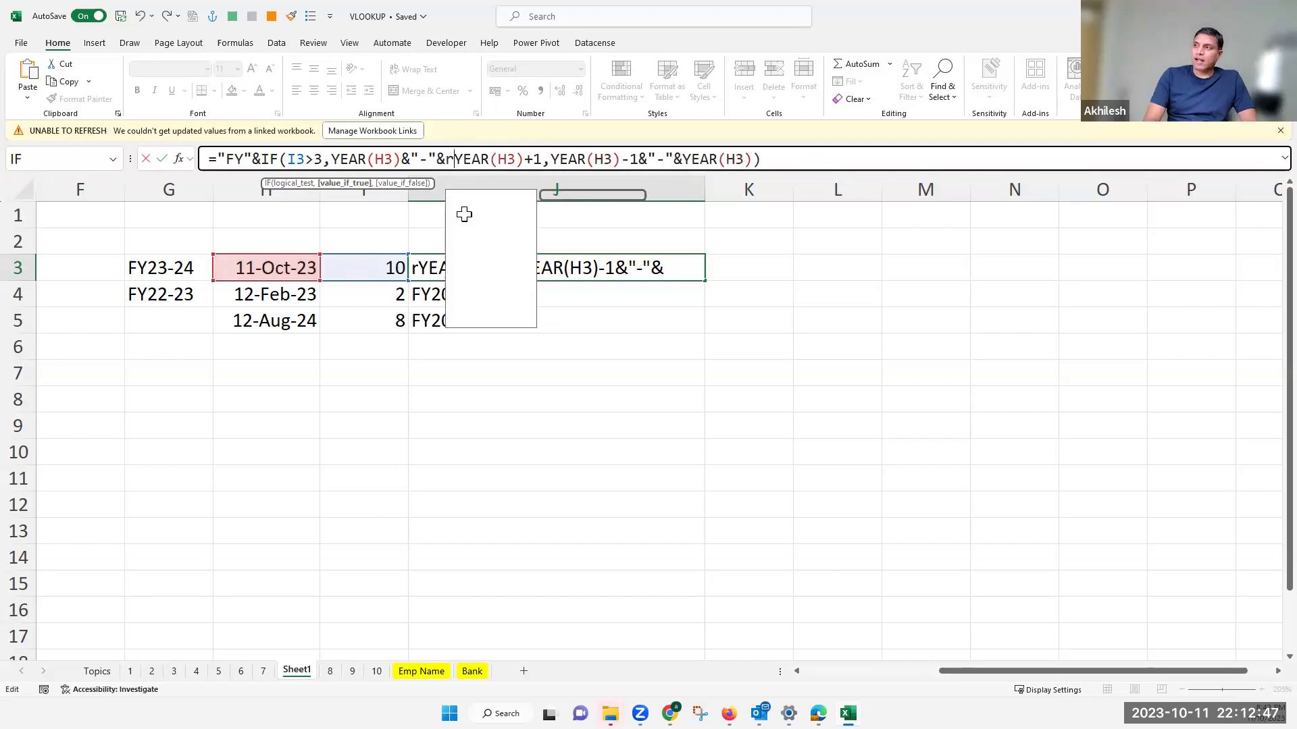
{"action": "type", "text": "ight"}
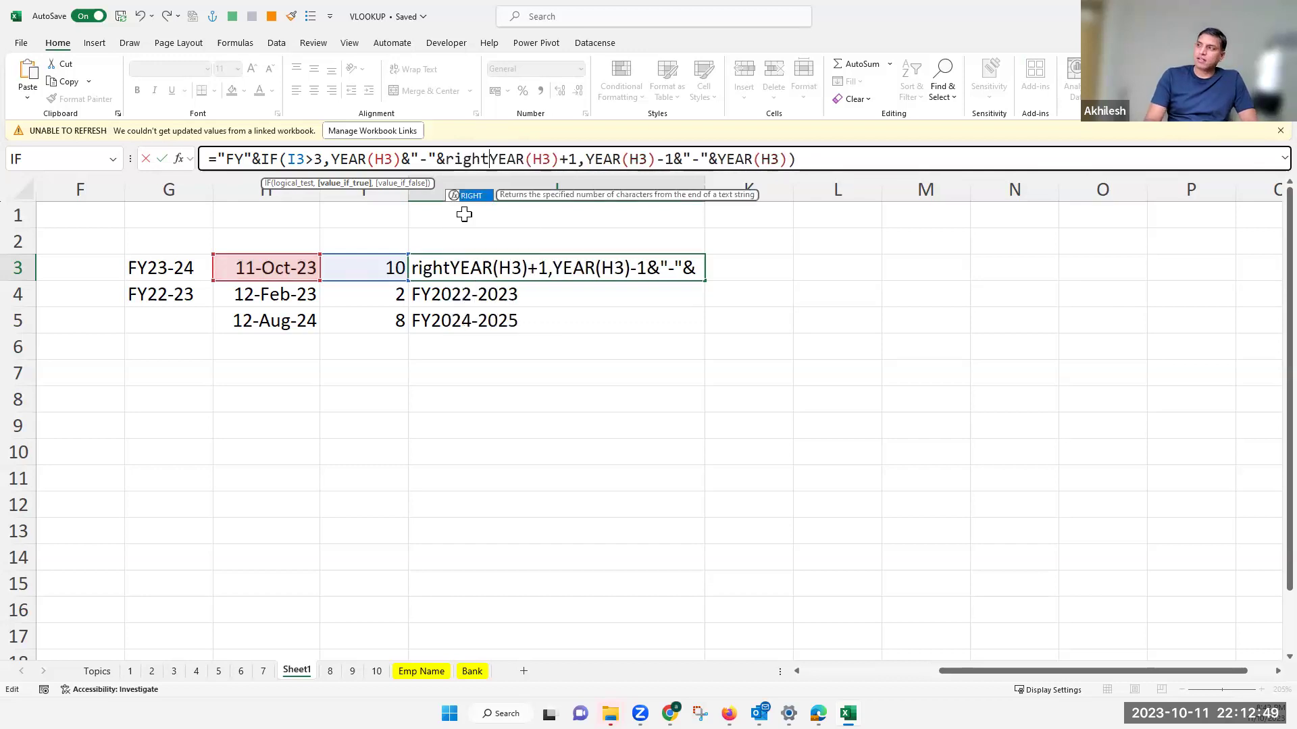
{"action": "type", "text": "("}
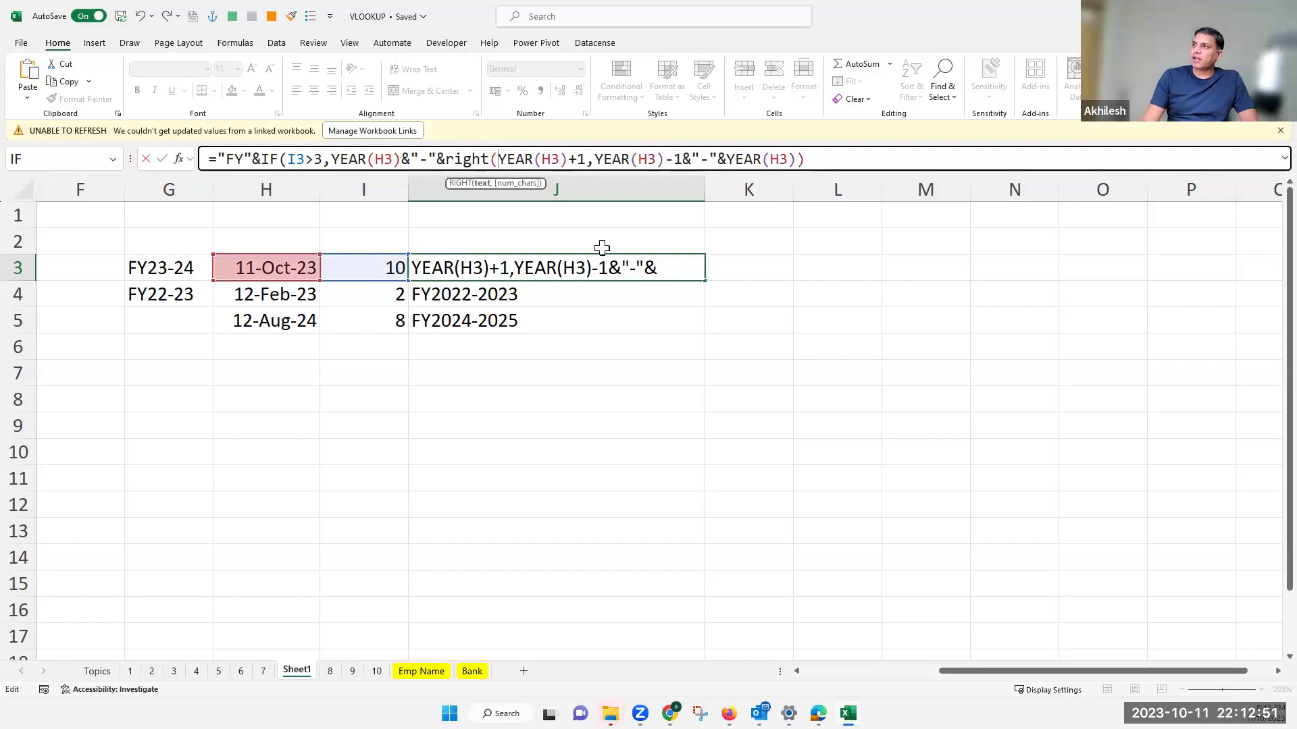
{"action": "type", "text": ",2"}
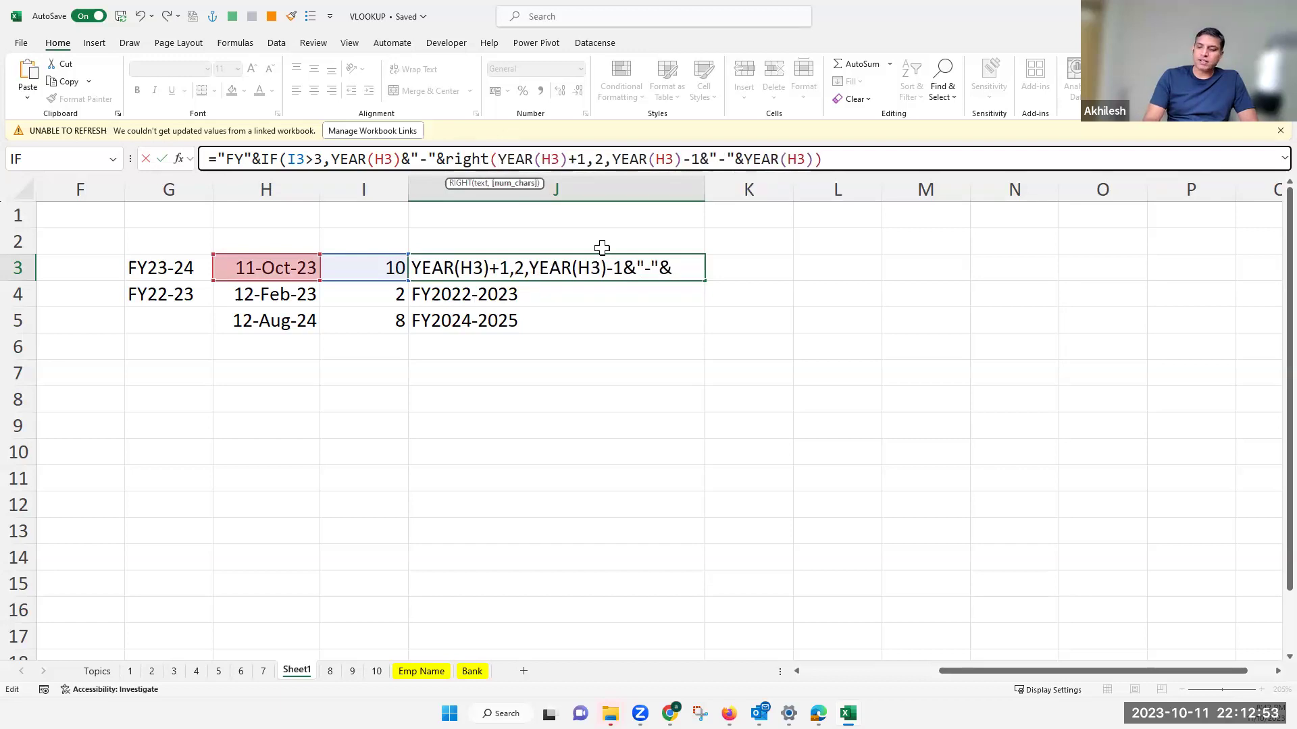
{"action": "type", "text": ")"}
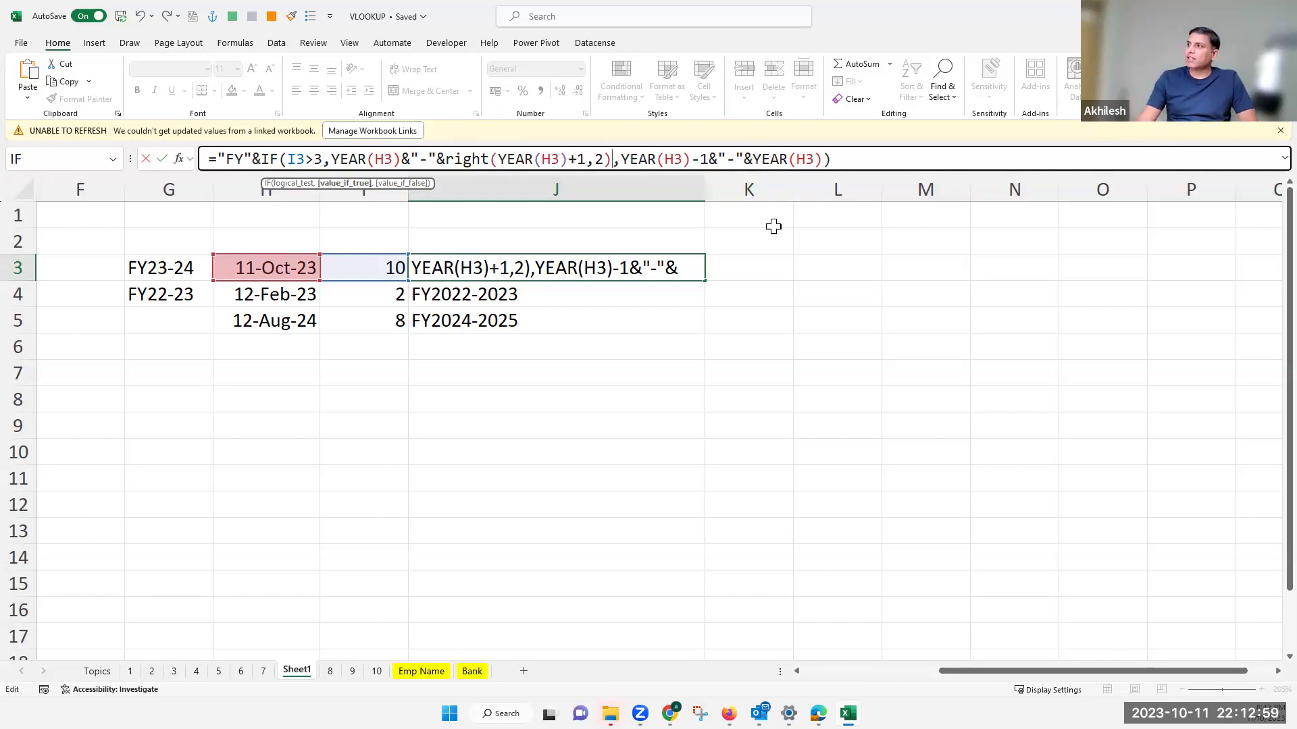
Step: Wrap the value-if-false's final YEAR(H3) in RIGHT with 2 characters, and fill the J3 formula down through J5
{"action": "left_click", "coordinate": [752, 159]}
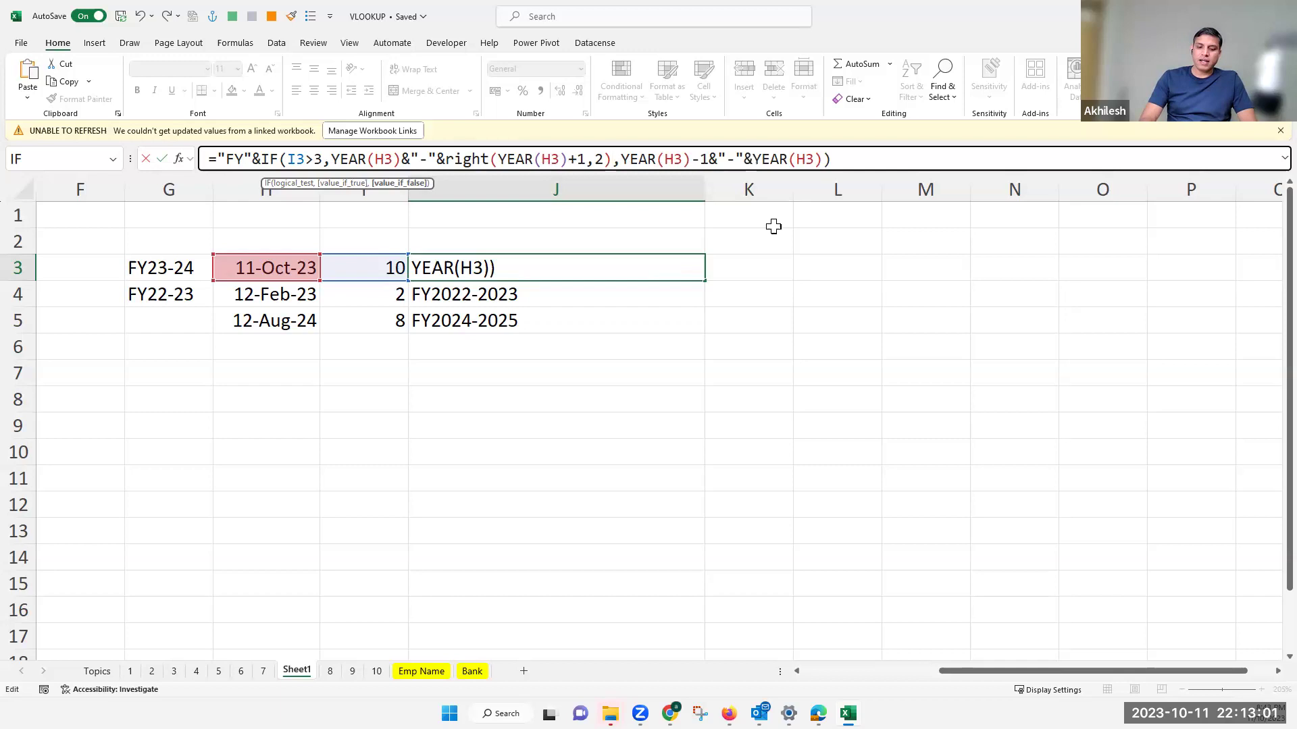
{"action": "type", "text": "right("}
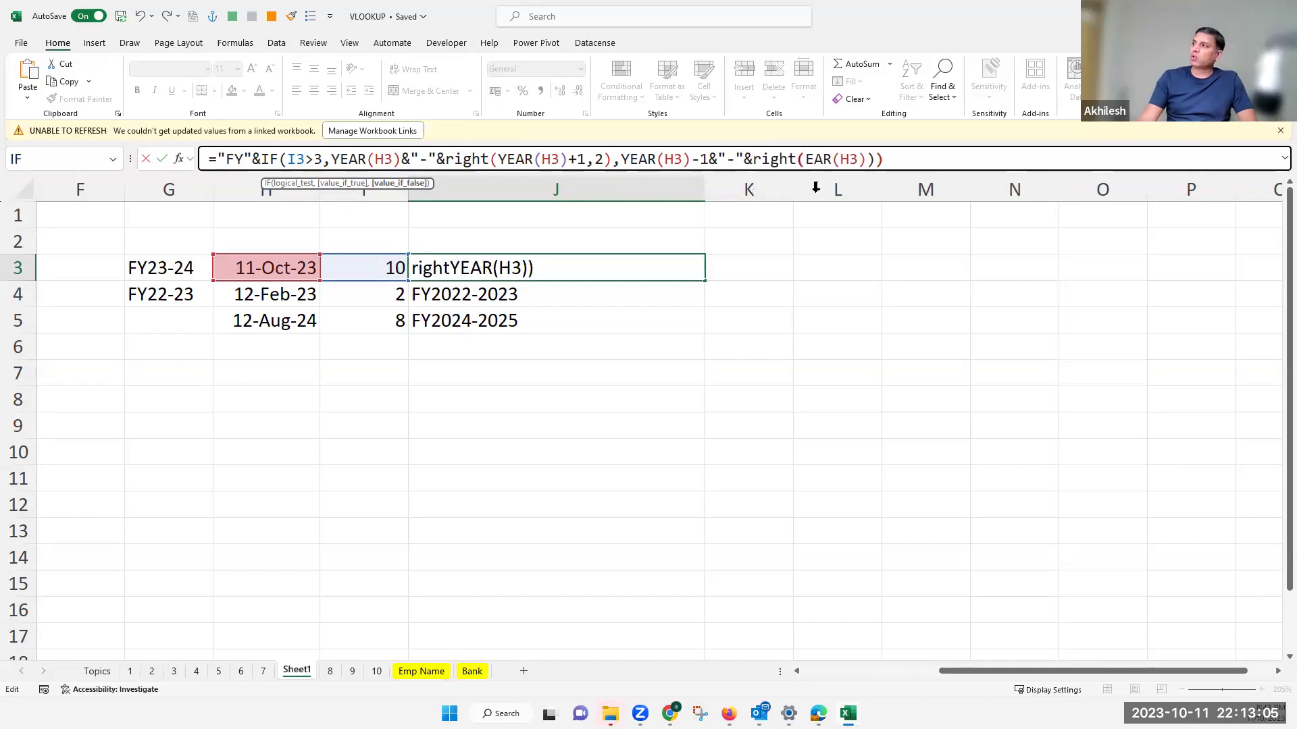
{"action": "type", "text": "Y"}
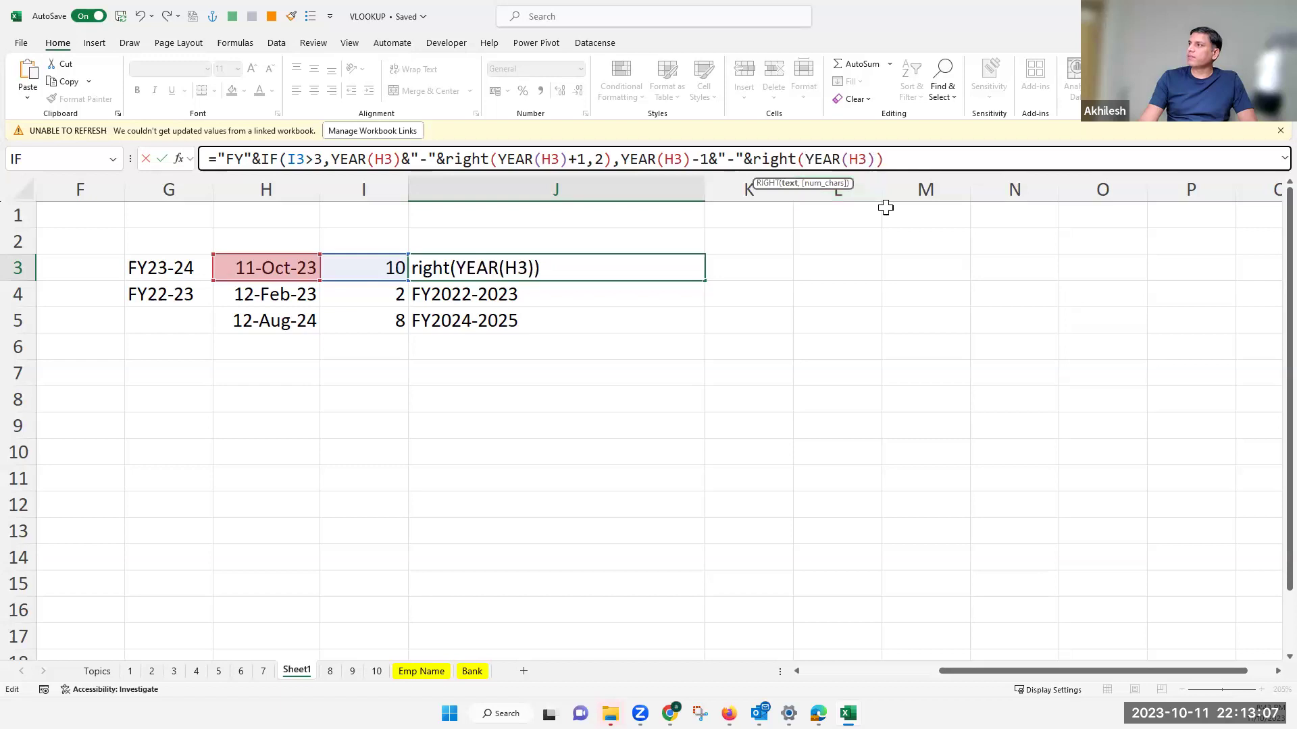
{"action": "type", "text": ",2"}
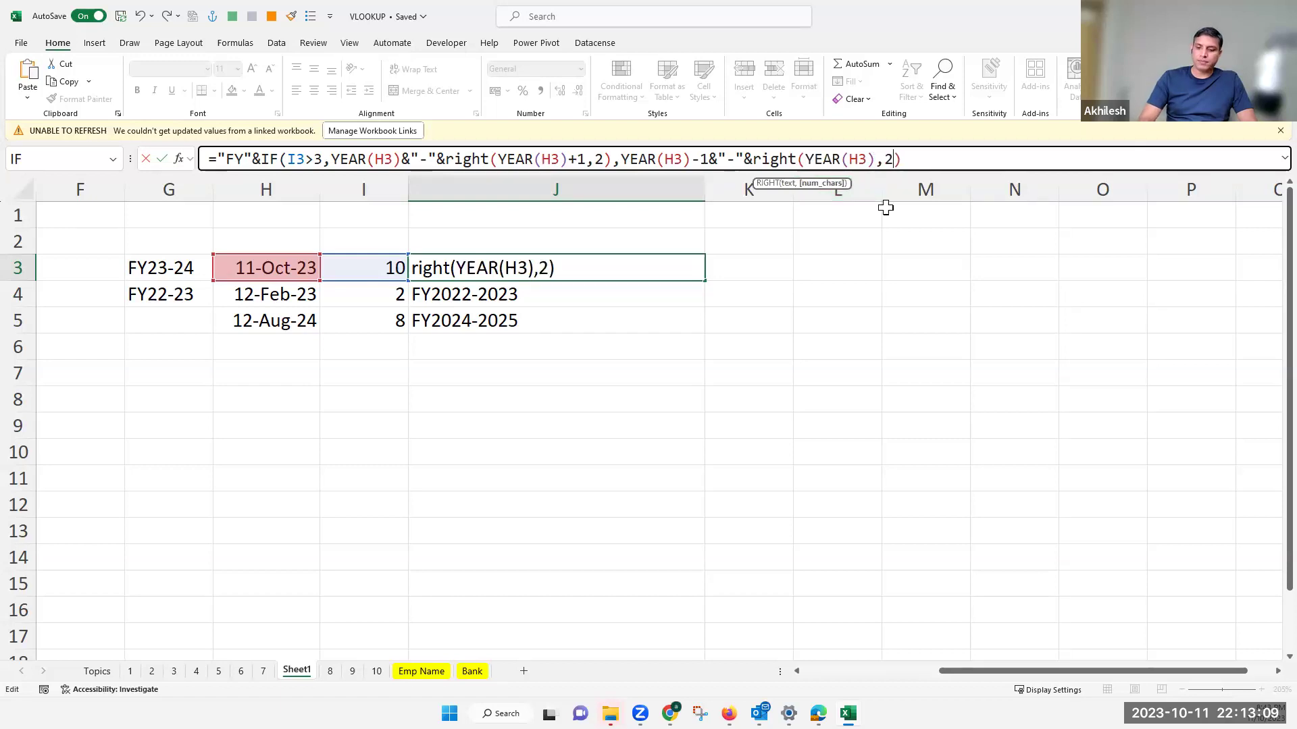
{"action": "key", "text": "Right"}
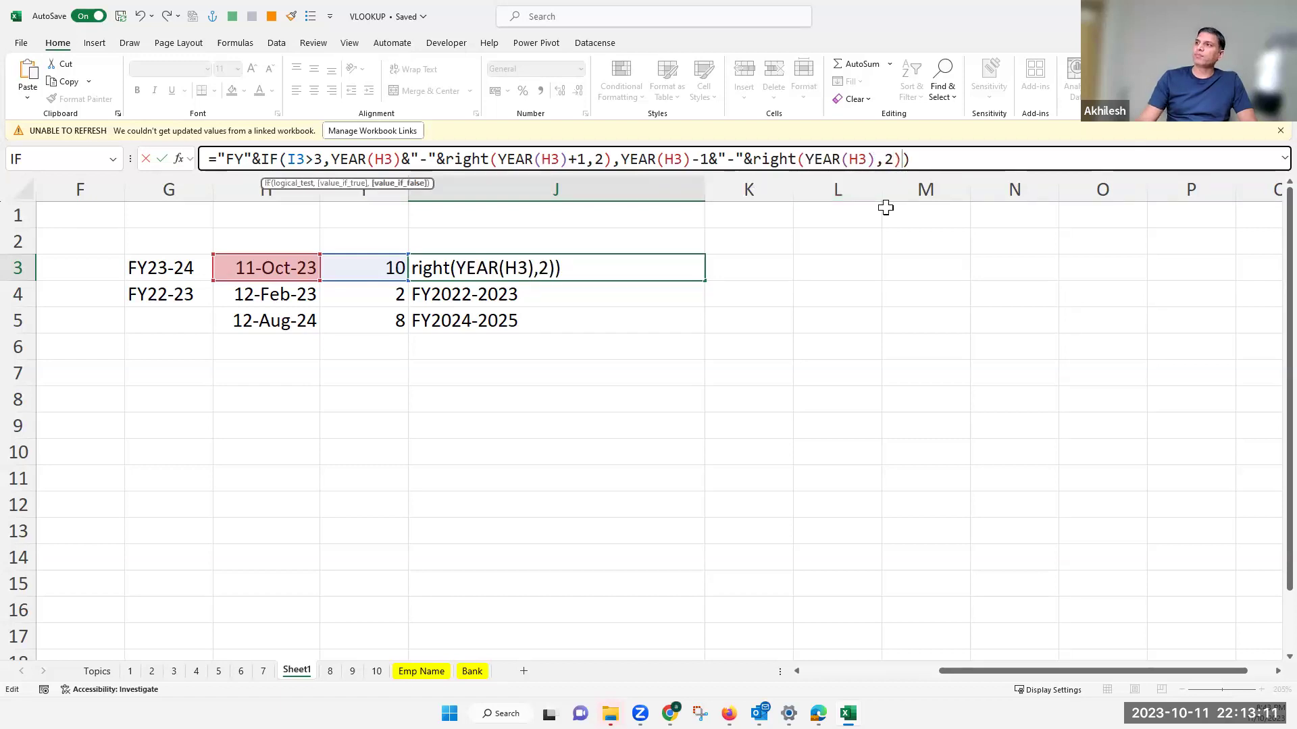
{"action": "key", "text": "Return"}
{"action": "left_click", "coordinate": [688, 265]}
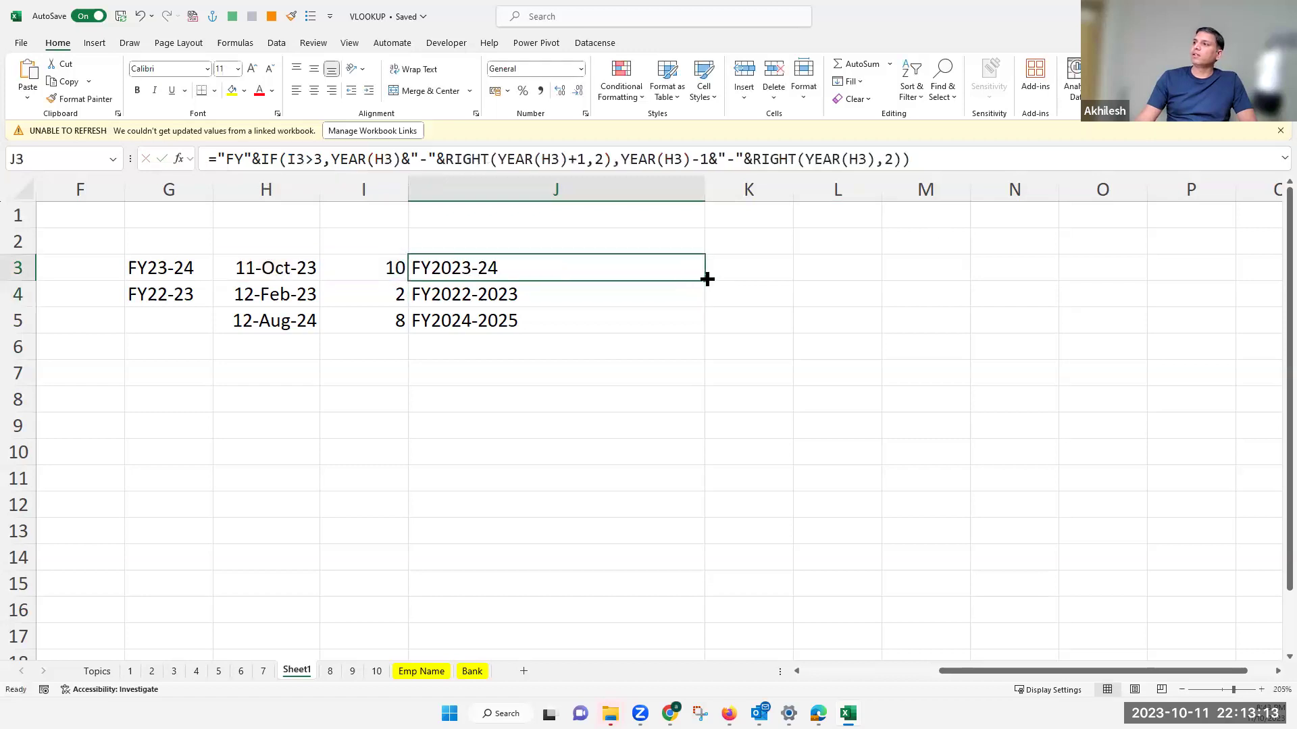
{"action": "double_click", "coordinate": [705, 280]}
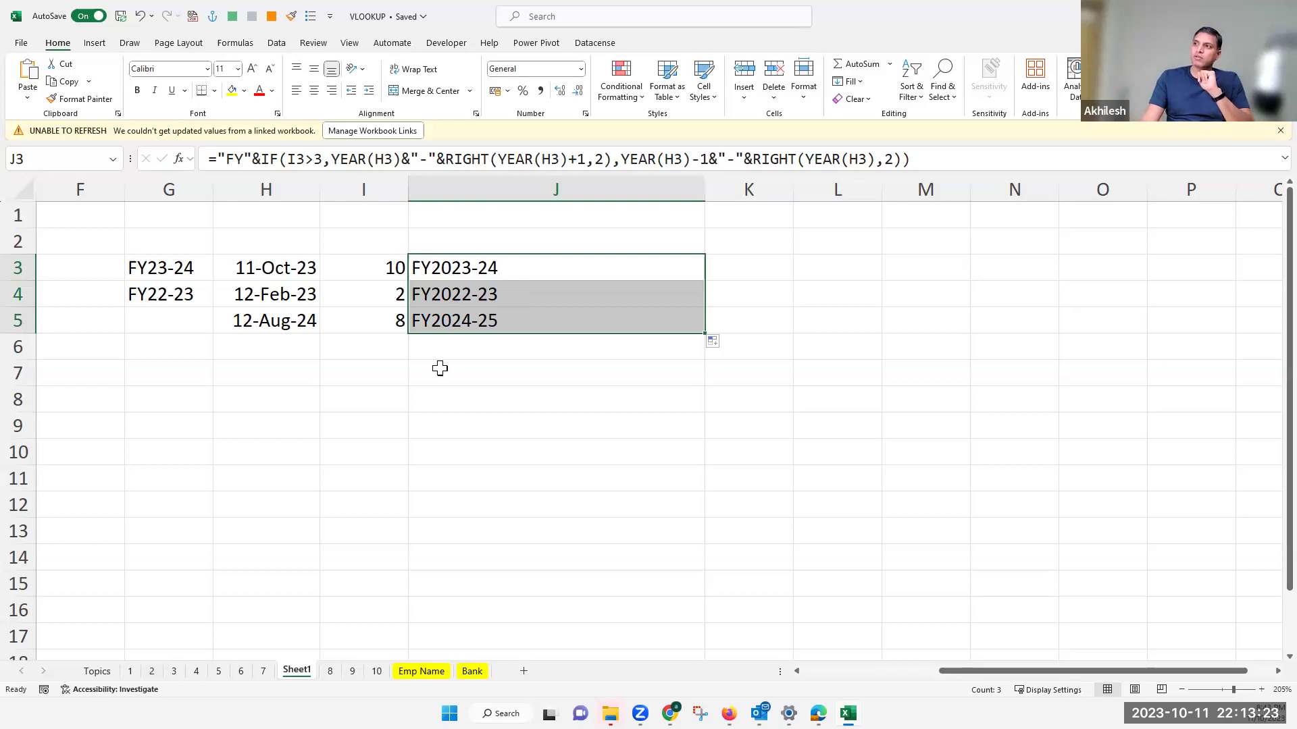
Step: Insert a blank column between the month numbers and the financial-year results
{"action": "left_click", "coordinate": [506, 269]}
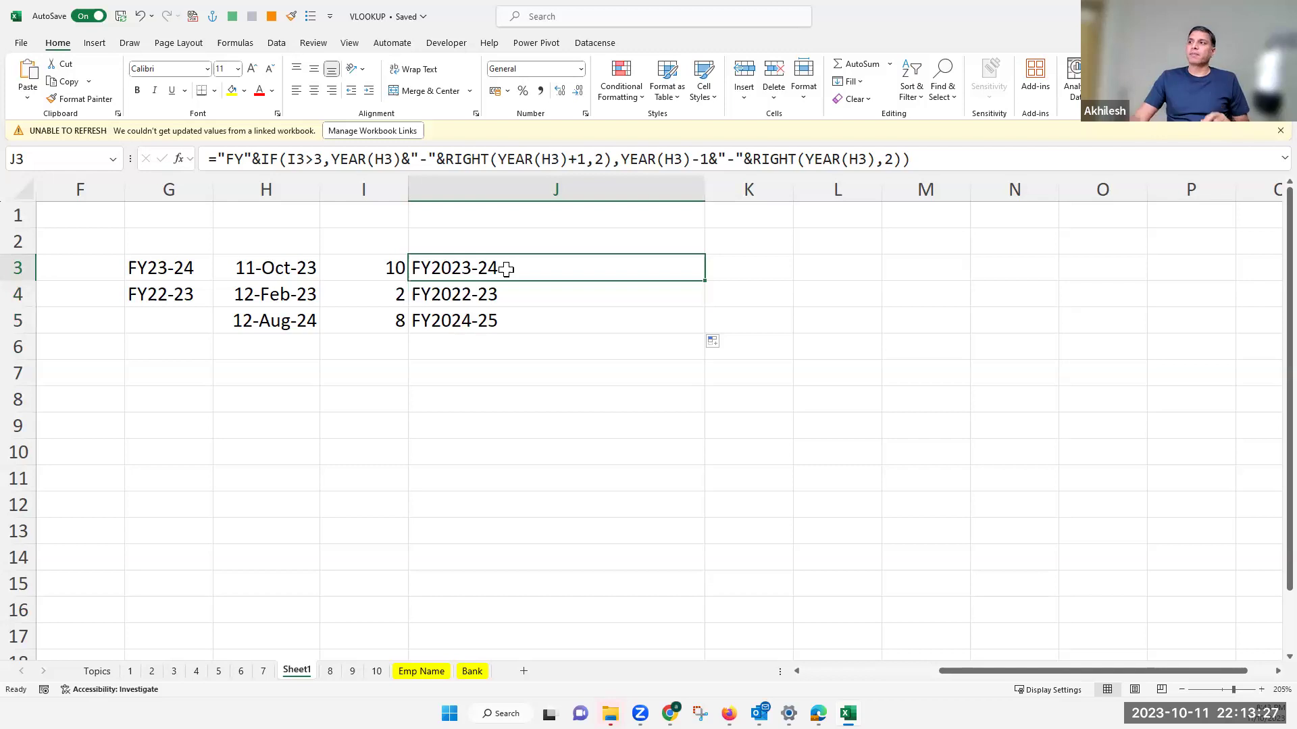
{"action": "left_click", "coordinate": [287, 270]}
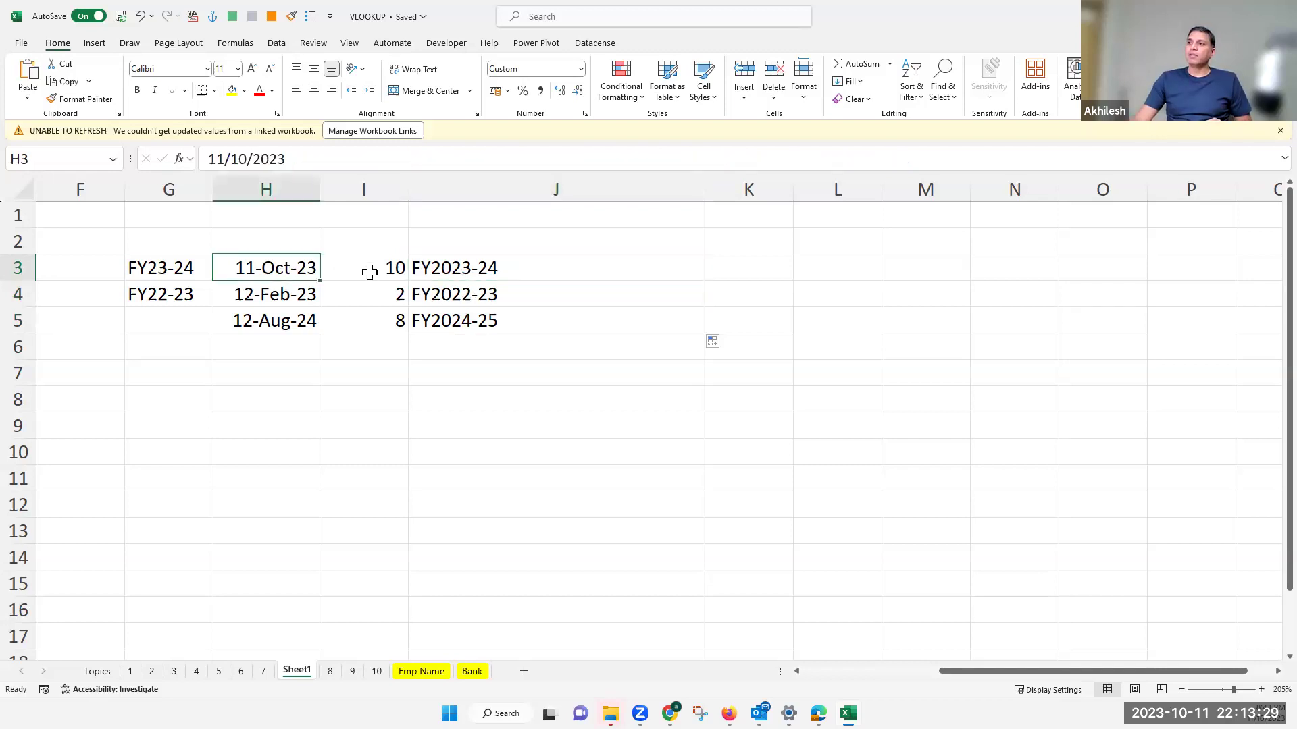
{"action": "left_click", "coordinate": [369, 272]}
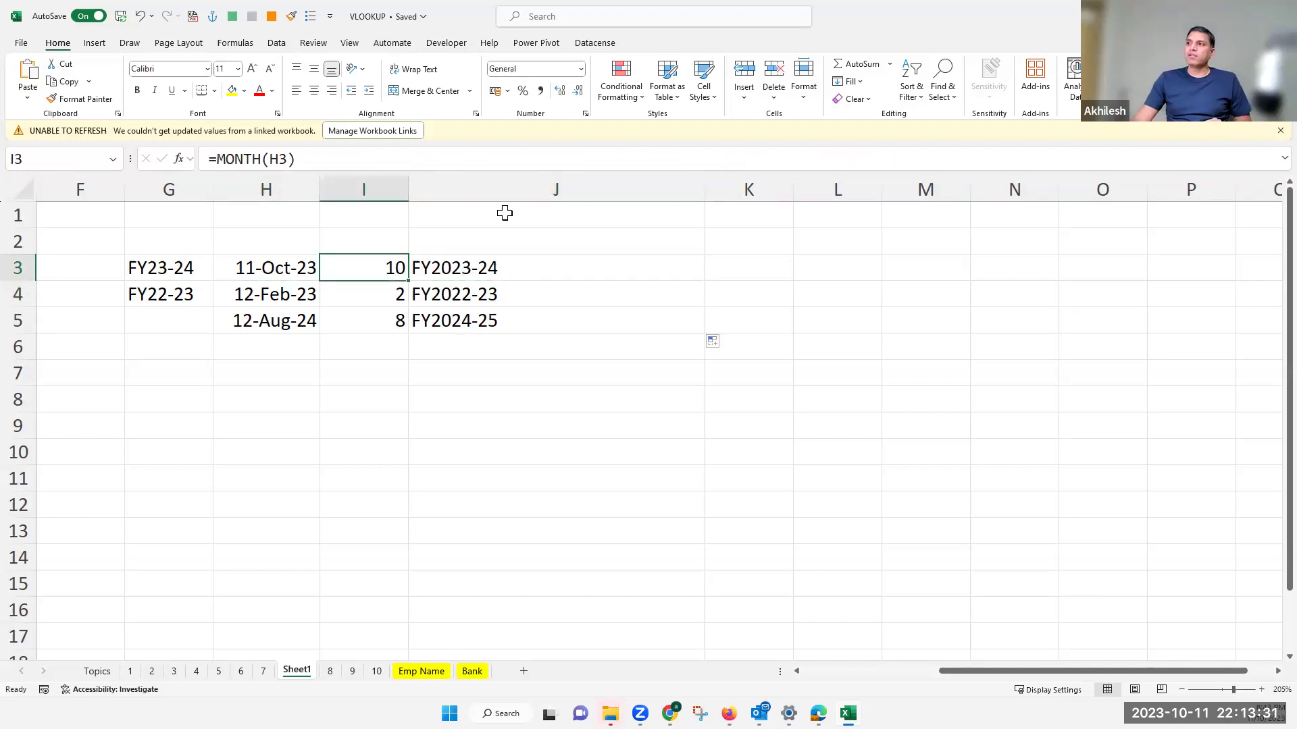
{"action": "left_click", "coordinate": [504, 269]}
{"action": "right_click", "coordinate": [505, 185]}
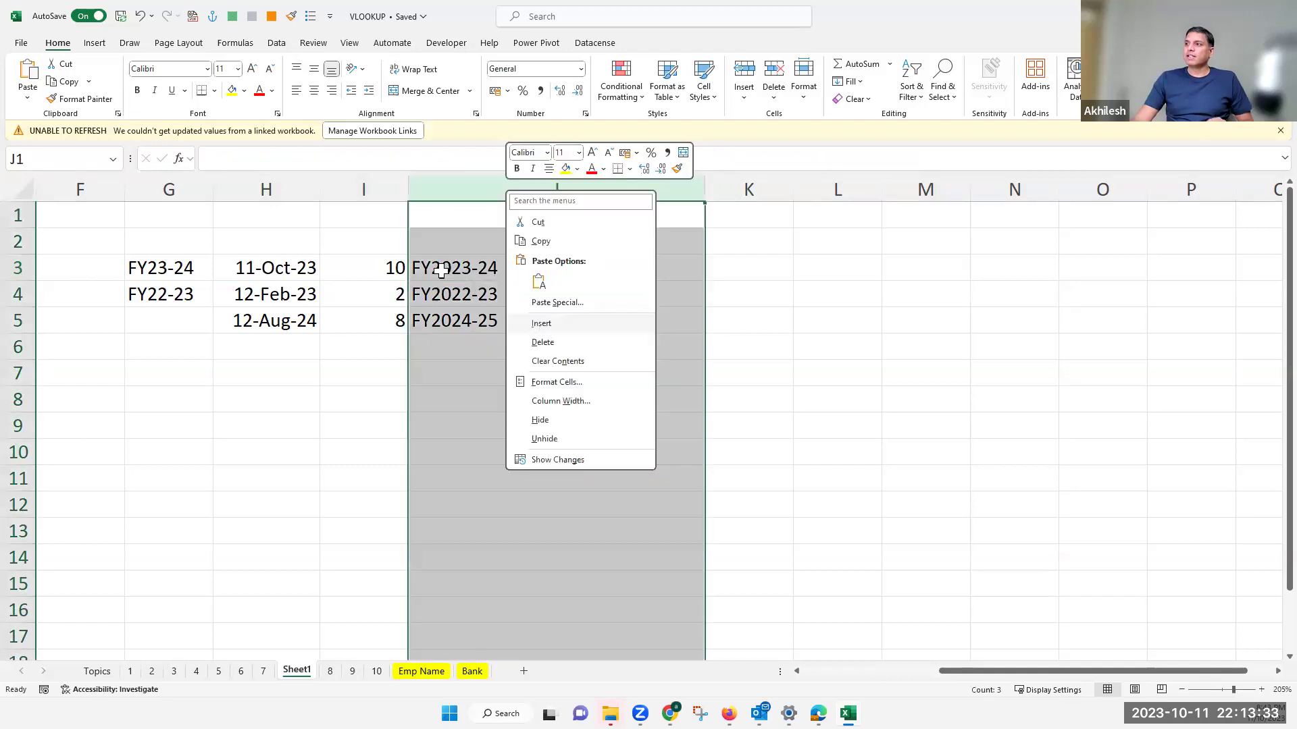
{"action": "key", "text": "i"}
Step: In J3, extract the year of the date in H3 with YEAR, and fill the formula down through J5
{"action": "left_click", "coordinate": [441, 270]}
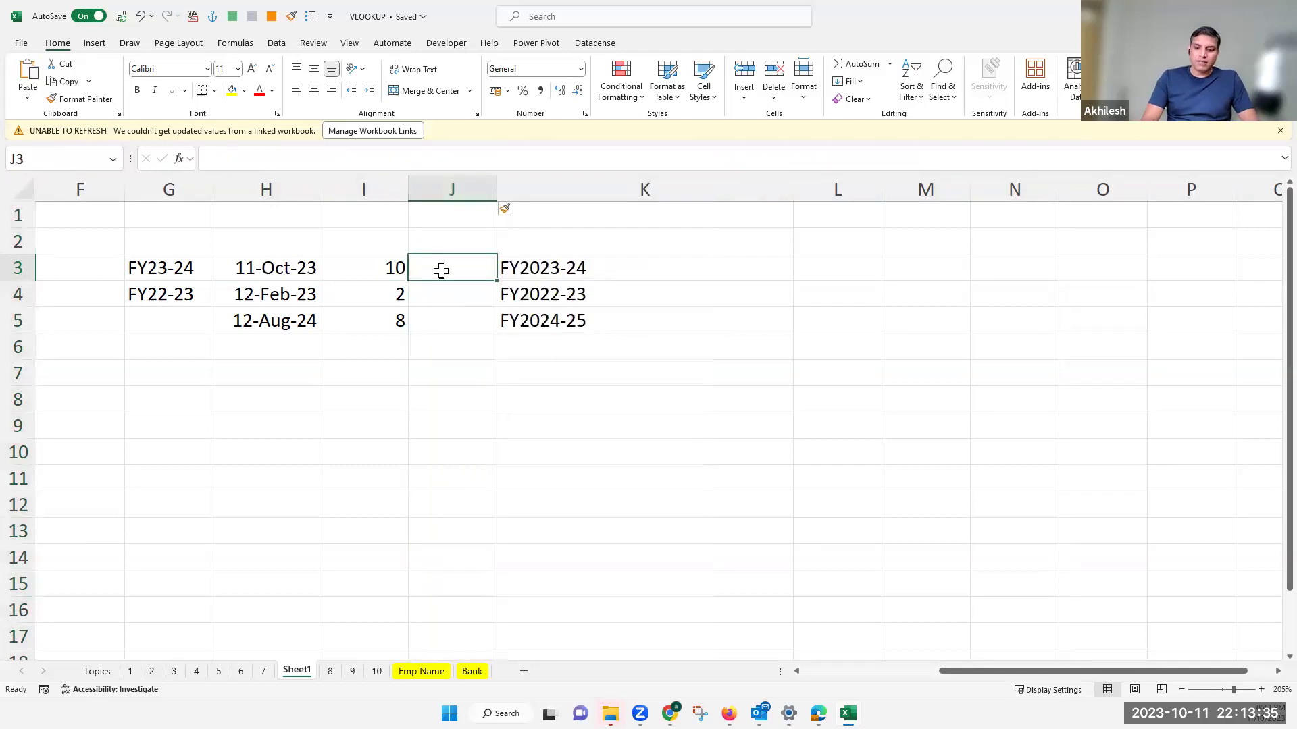
{"action": "type", "text": "+"}
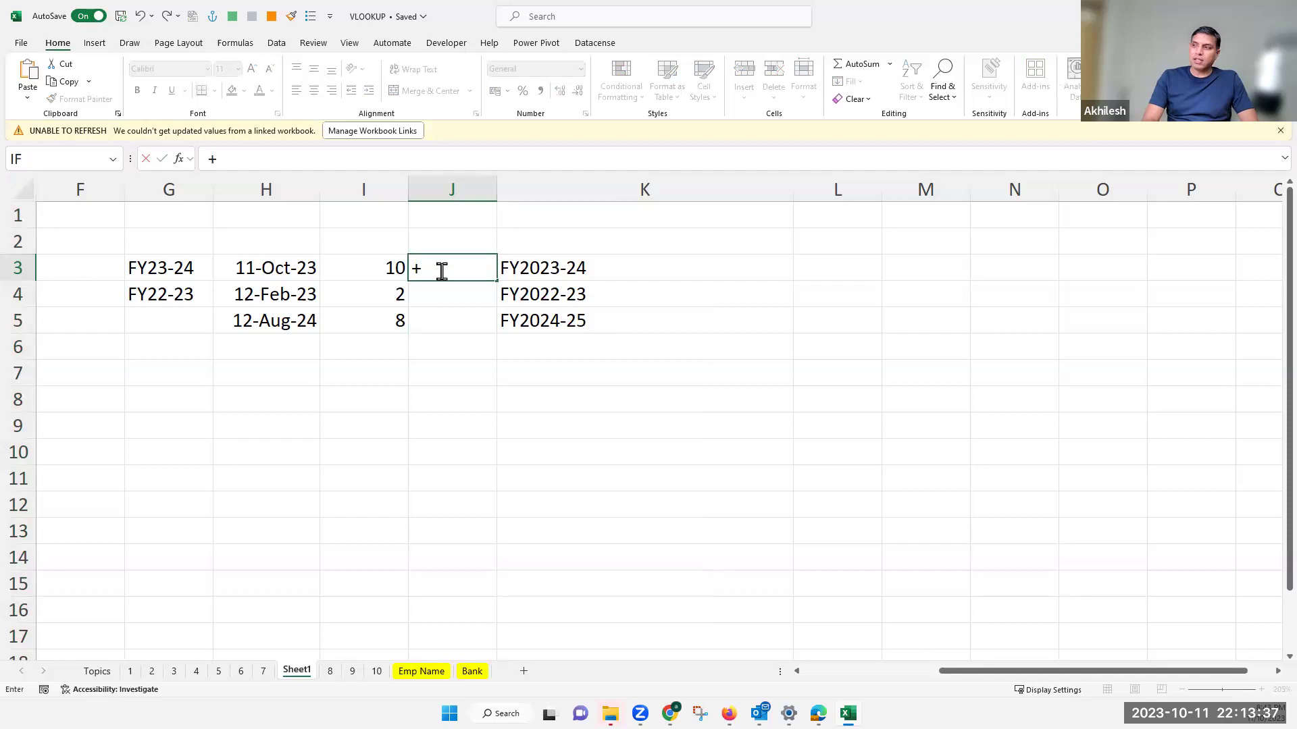
{"action": "type", "text": "YEAR("}
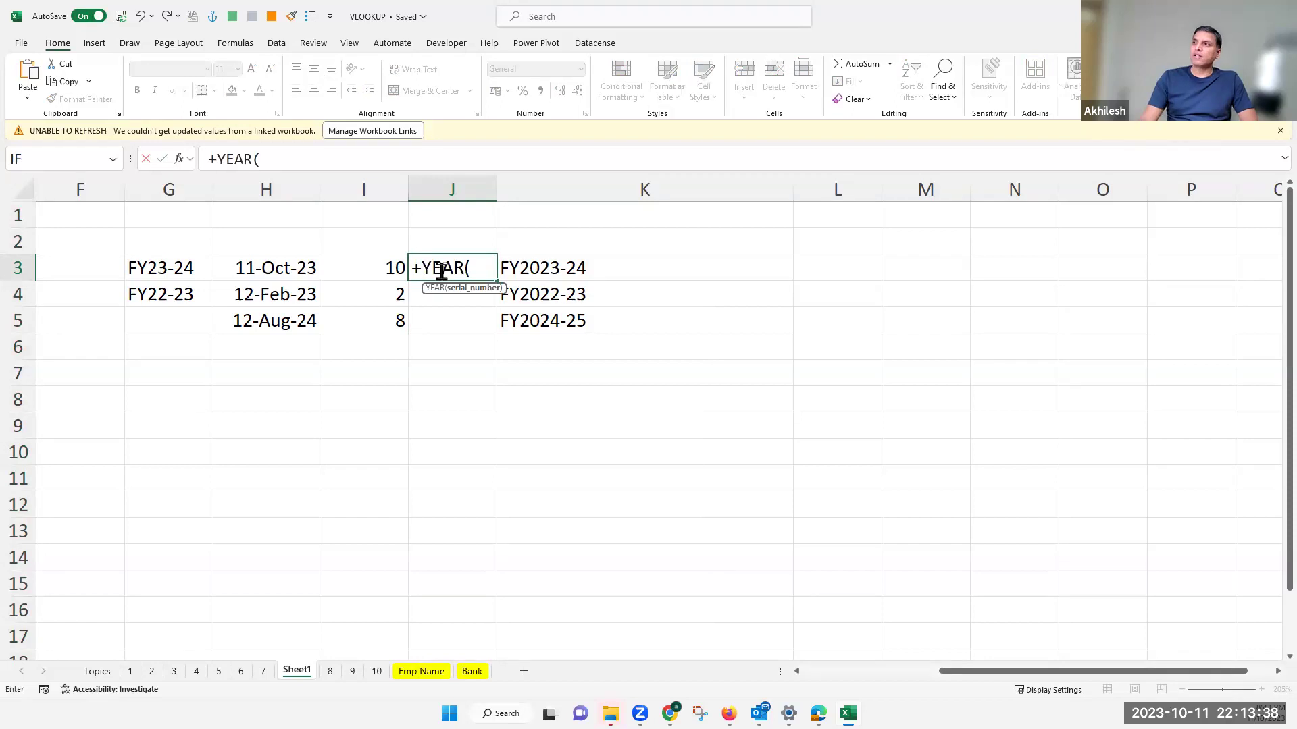
{"action": "left_click", "coordinate": [250, 268]}
{"action": "key", "text": "Return"}
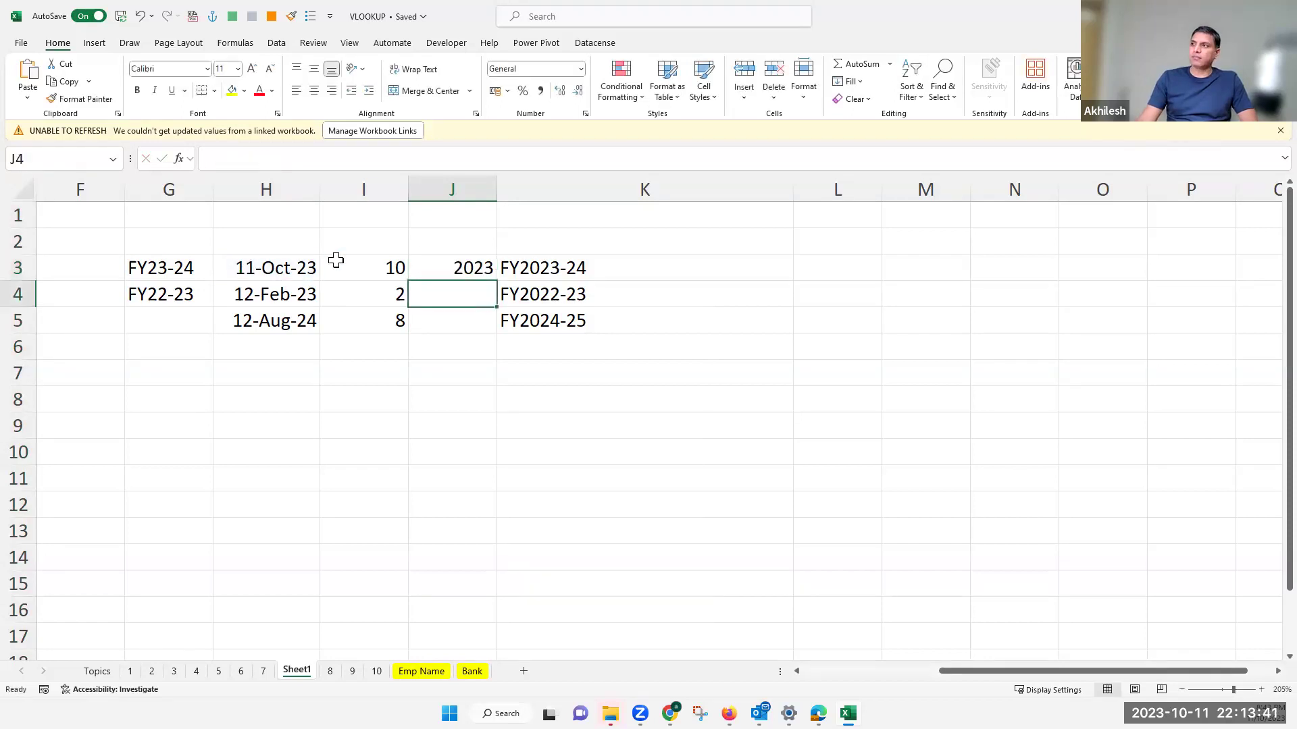
{"action": "left_click", "coordinate": [436, 268]}
{"action": "double_click", "coordinate": [499, 284]}
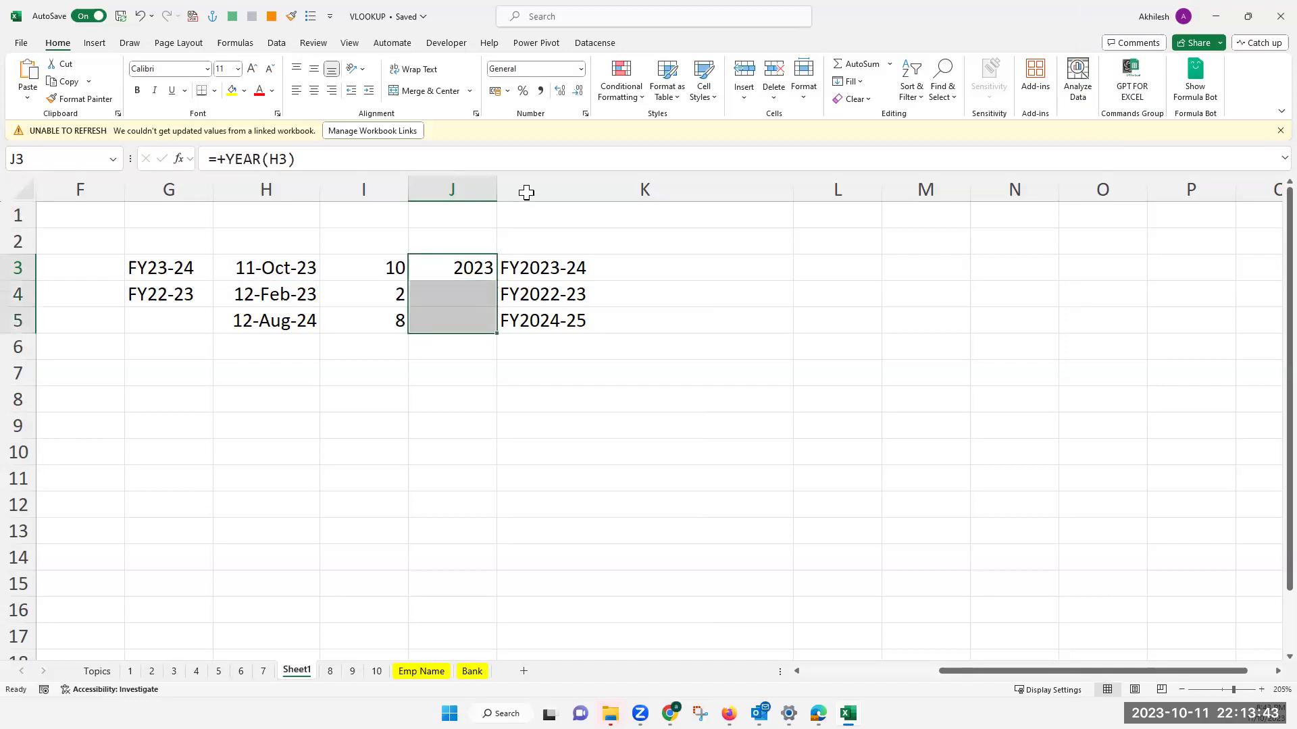
Step: Insert a blank column between the extracted years in column J and the financial-year results
{"action": "left_click", "coordinate": [524, 192]}
{"action": "right_click", "coordinate": [520, 191]}
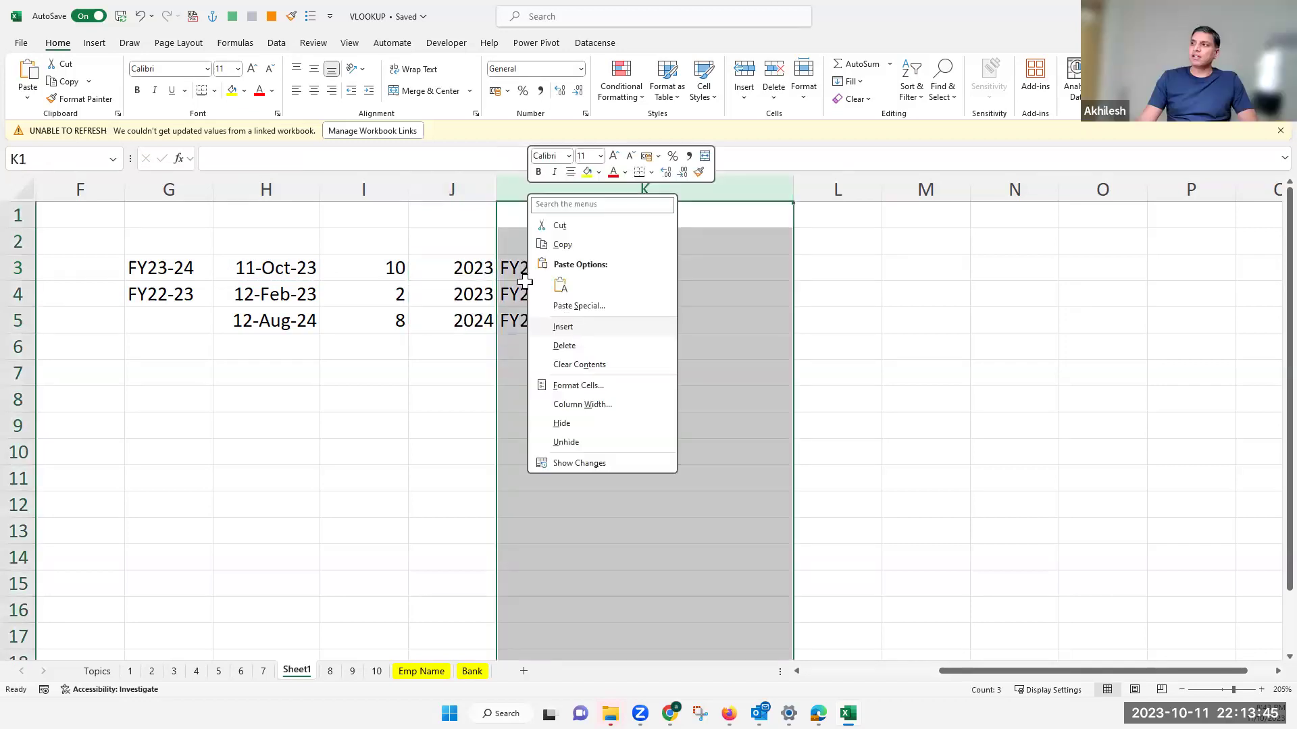
{"action": "left_click", "coordinate": [553, 328]}
Step: Calculate the previous year in K3 with =J3-1, and fill the formula down through K5
{"action": "left_click", "coordinate": [529, 270]}
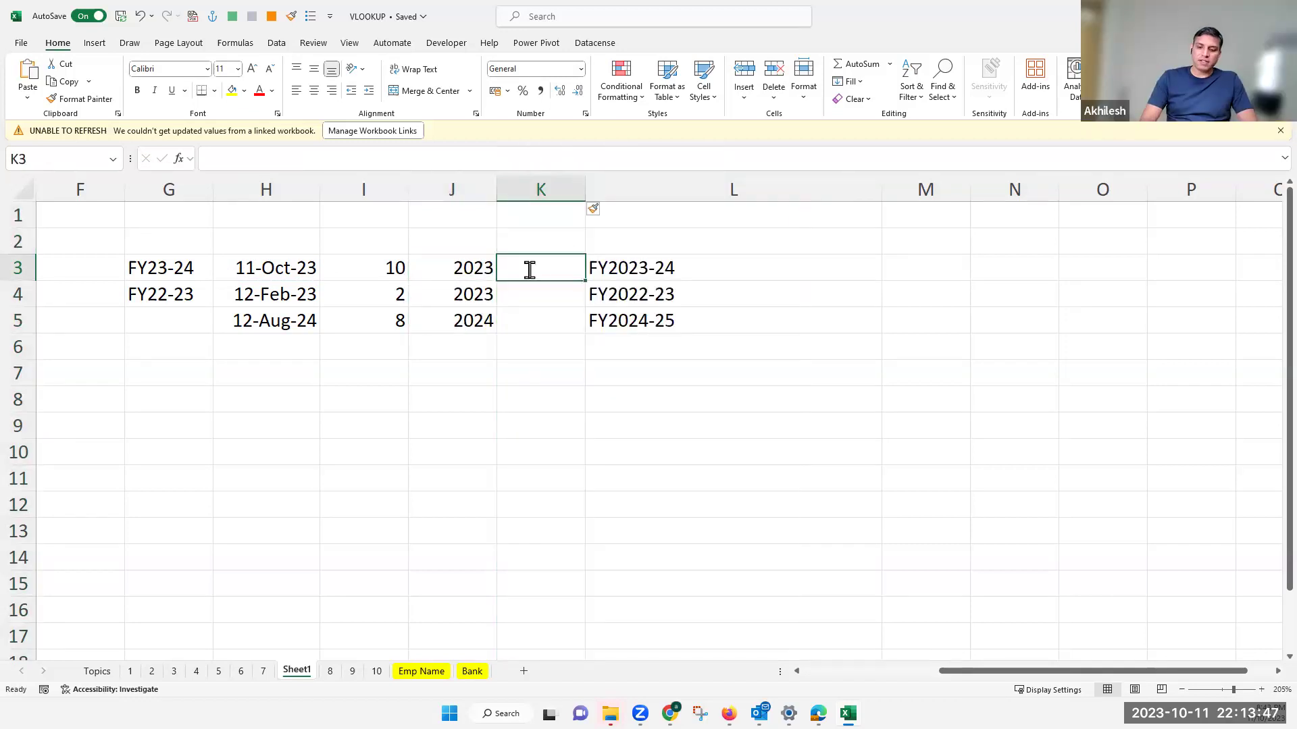
{"action": "type", "text": "="}
{"action": "left_click", "coordinate": [466, 272]}
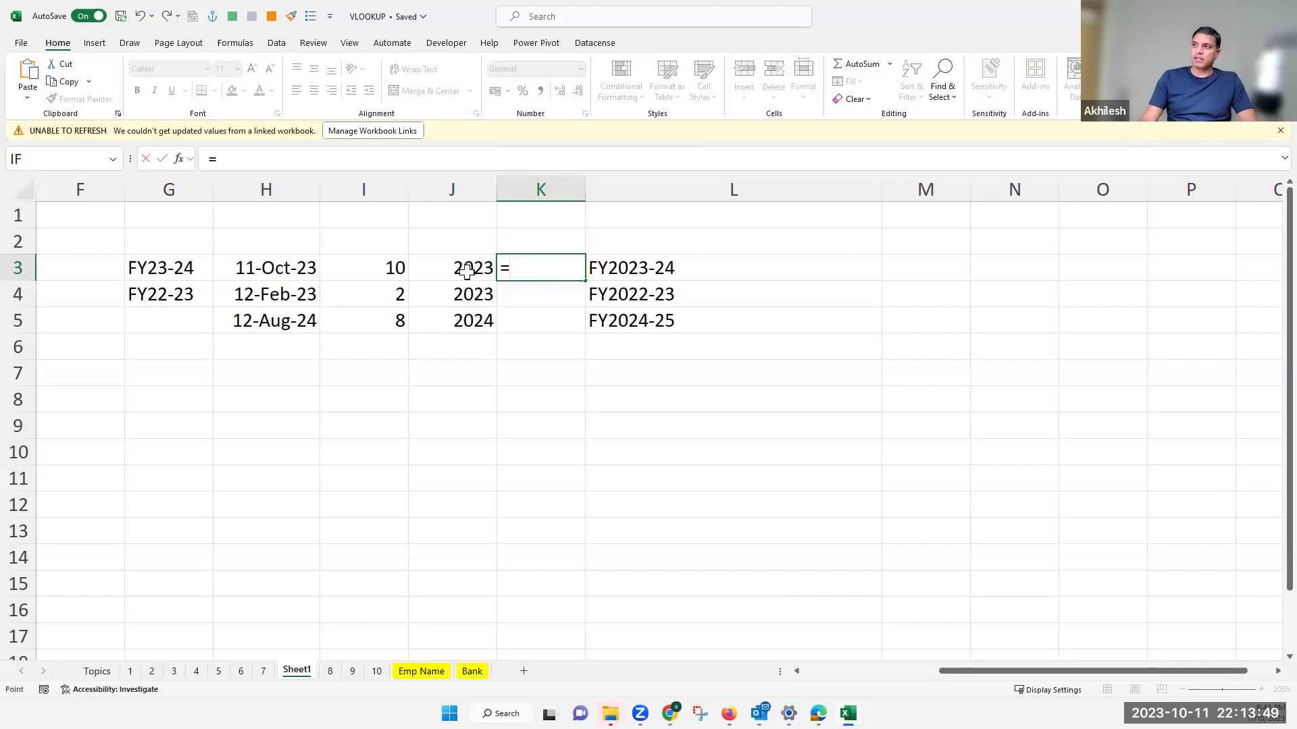
{"action": "left_click", "coordinate": [467, 272]}
{"action": "type", "text": "-1"}
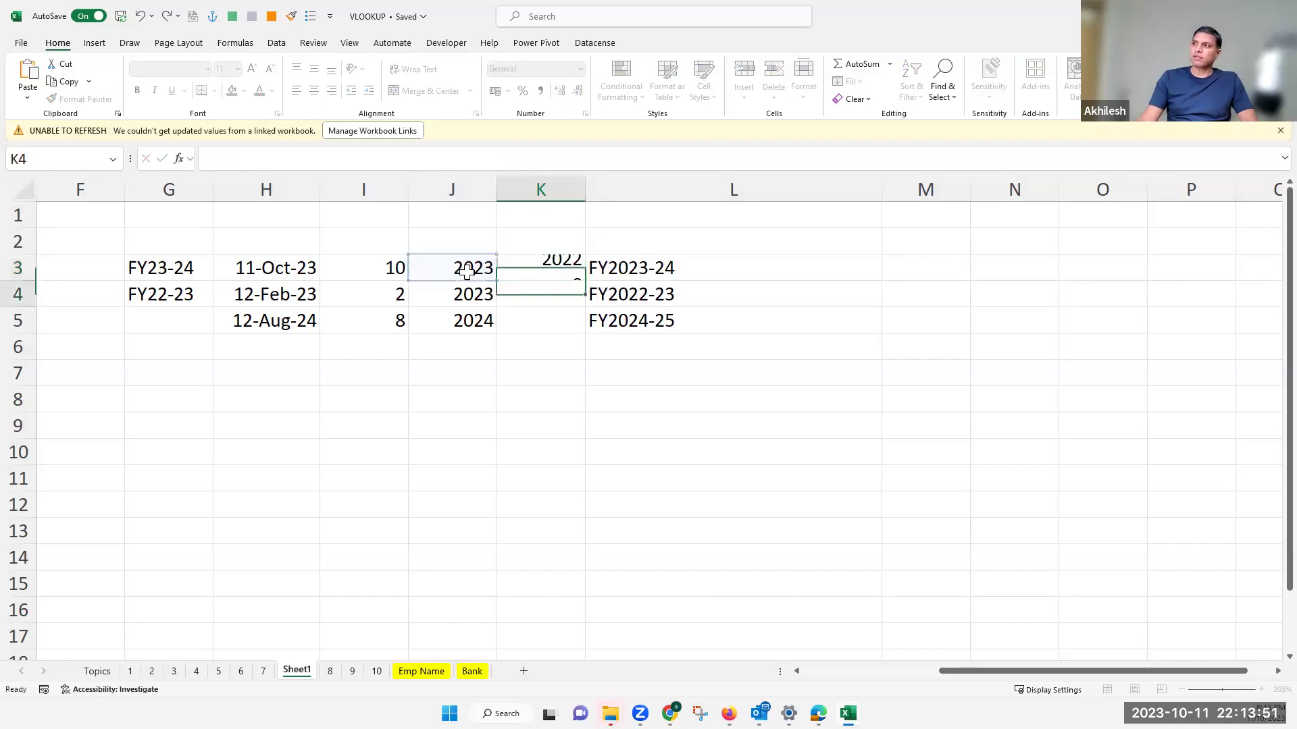
{"action": "key", "text": "Return"}
{"action": "left_click", "coordinate": [560, 270]}
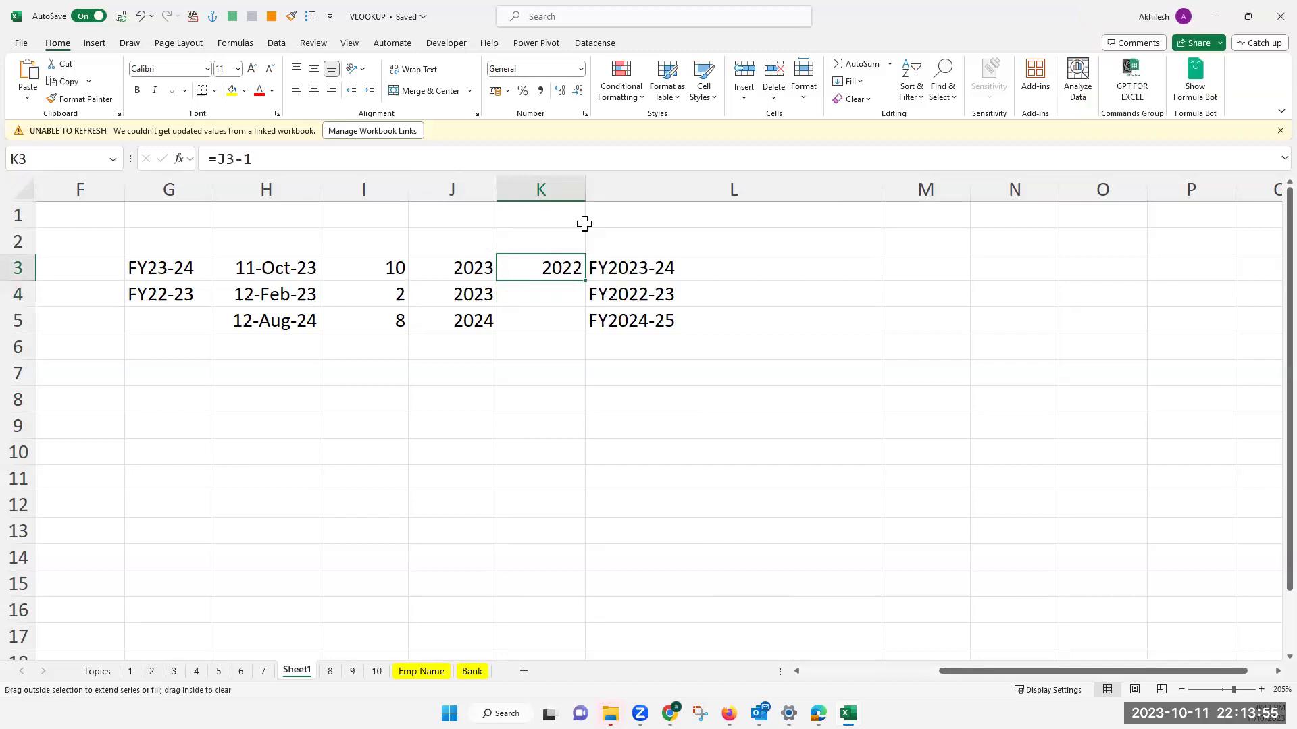
{"action": "double_click", "coordinate": [587, 282]}
Step: Insert a blank column between the previous-year values in column K and the financial-year results
{"action": "right_click", "coordinate": [602, 188]}
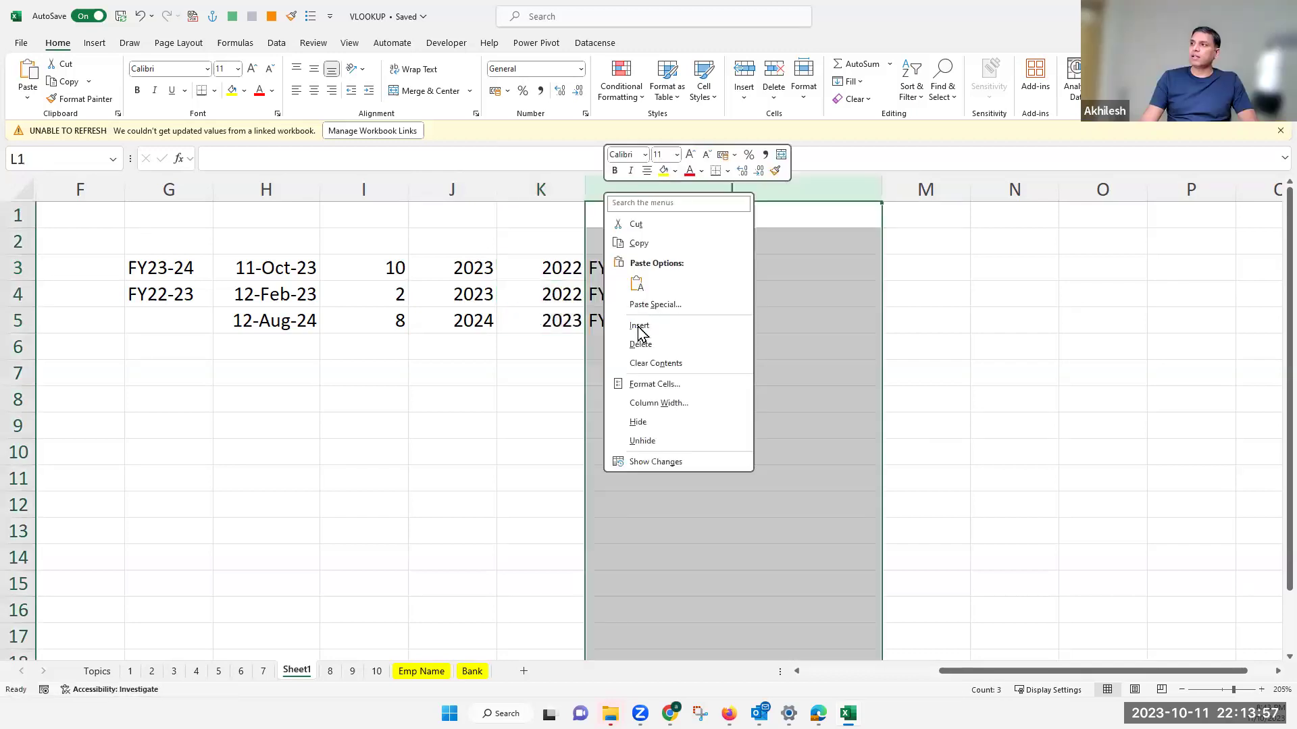
{"action": "key", "text": "Escape"}
{"action": "key", "text": "ctrl+shift+plus"}
Step: Calculate the next year in L3 with =J3+1, and fill the formula down through L5
{"action": "left_click", "coordinate": [600, 268]}
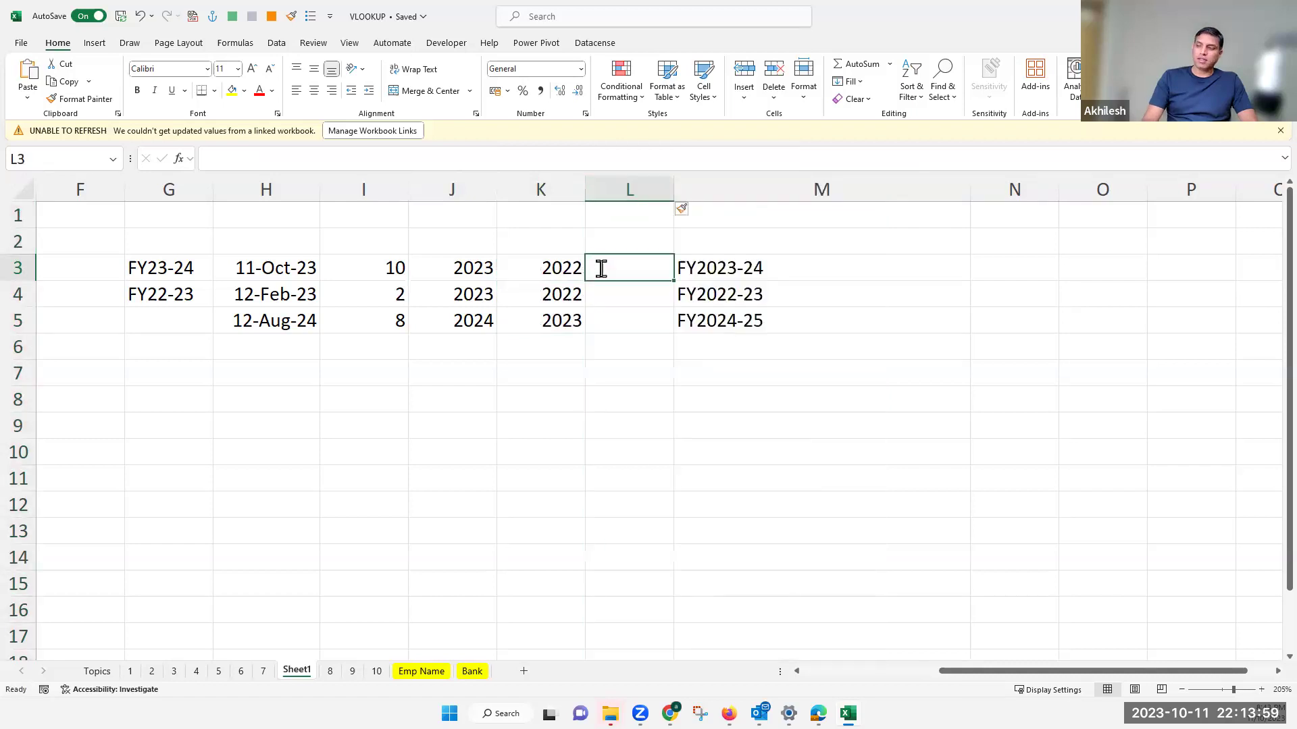
{"action": "type", "text": "="}
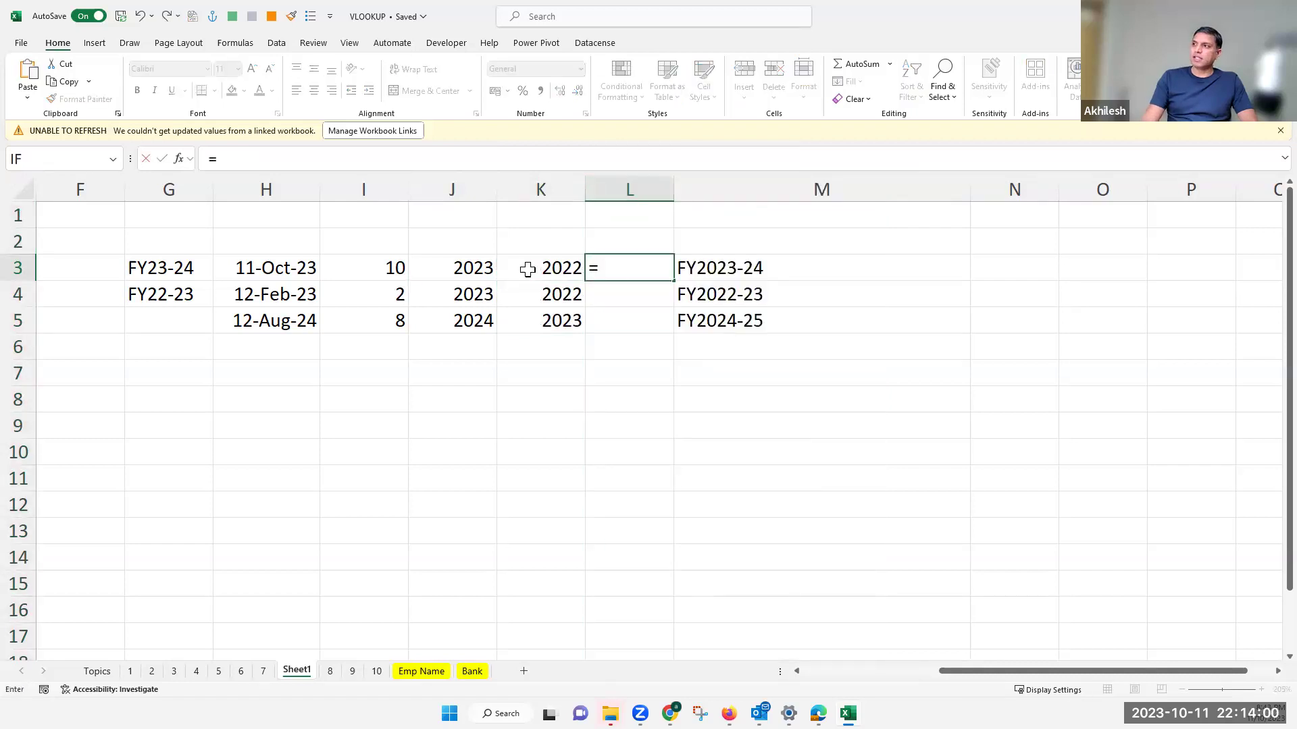
{"action": "left_click", "coordinate": [466, 269]}
{"action": "type", "text": "+1"}
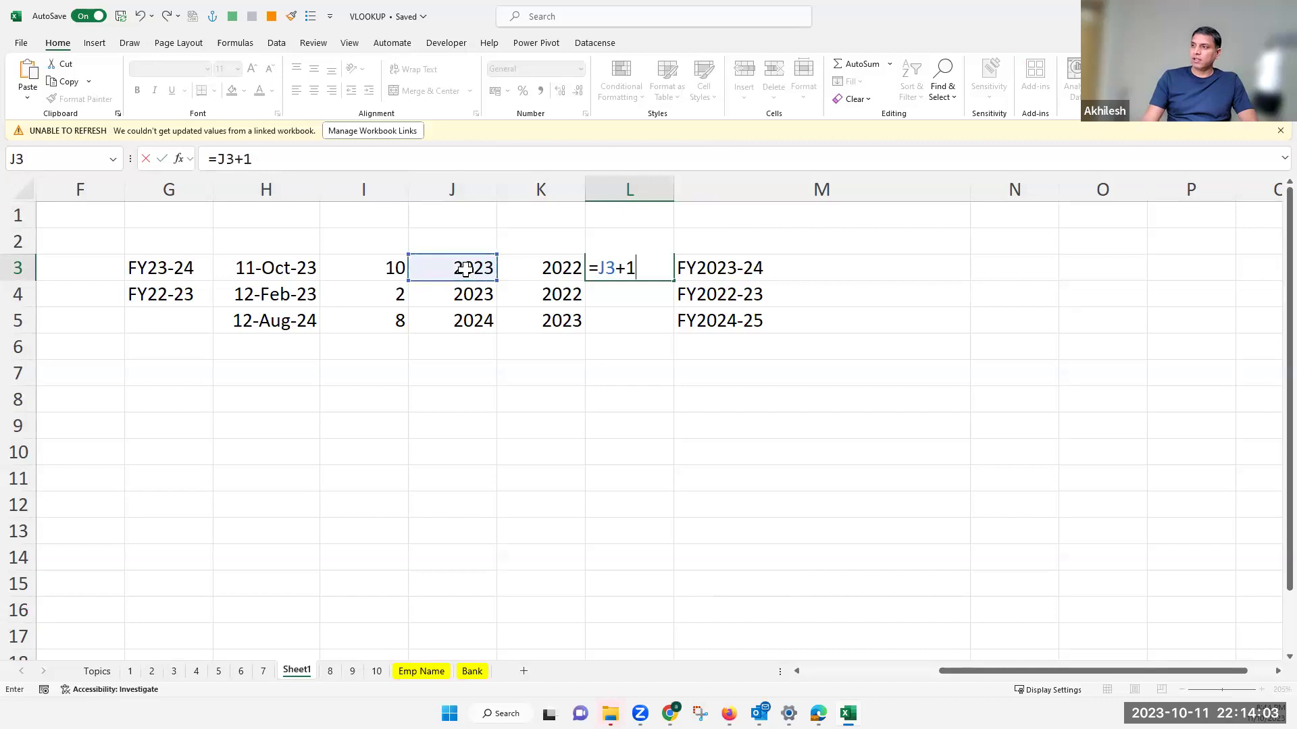
{"action": "key", "text": "Return"}
{"action": "left_click", "coordinate": [609, 268]}
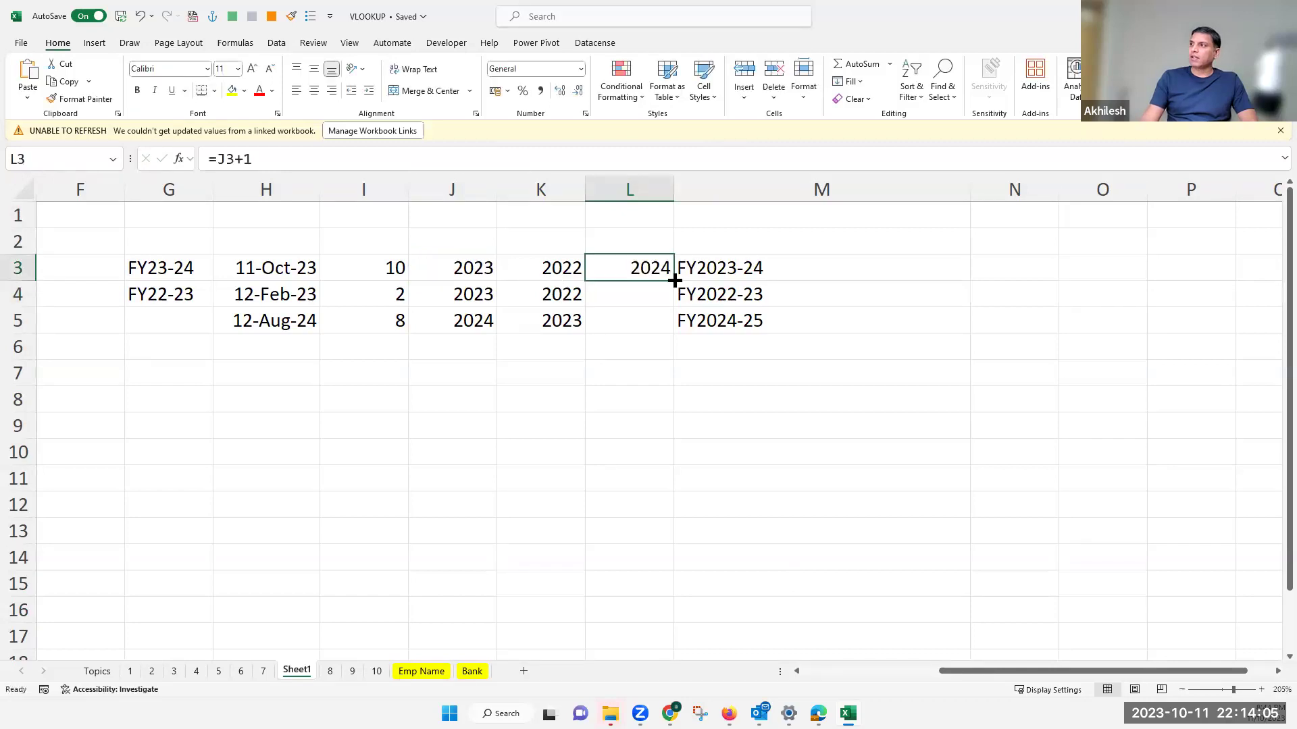
{"action": "double_click", "coordinate": [673, 280]}
Step: Review the row 3 formulas for the financial-year label, the month and the helper years
{"action": "left_click", "coordinate": [774, 268]}
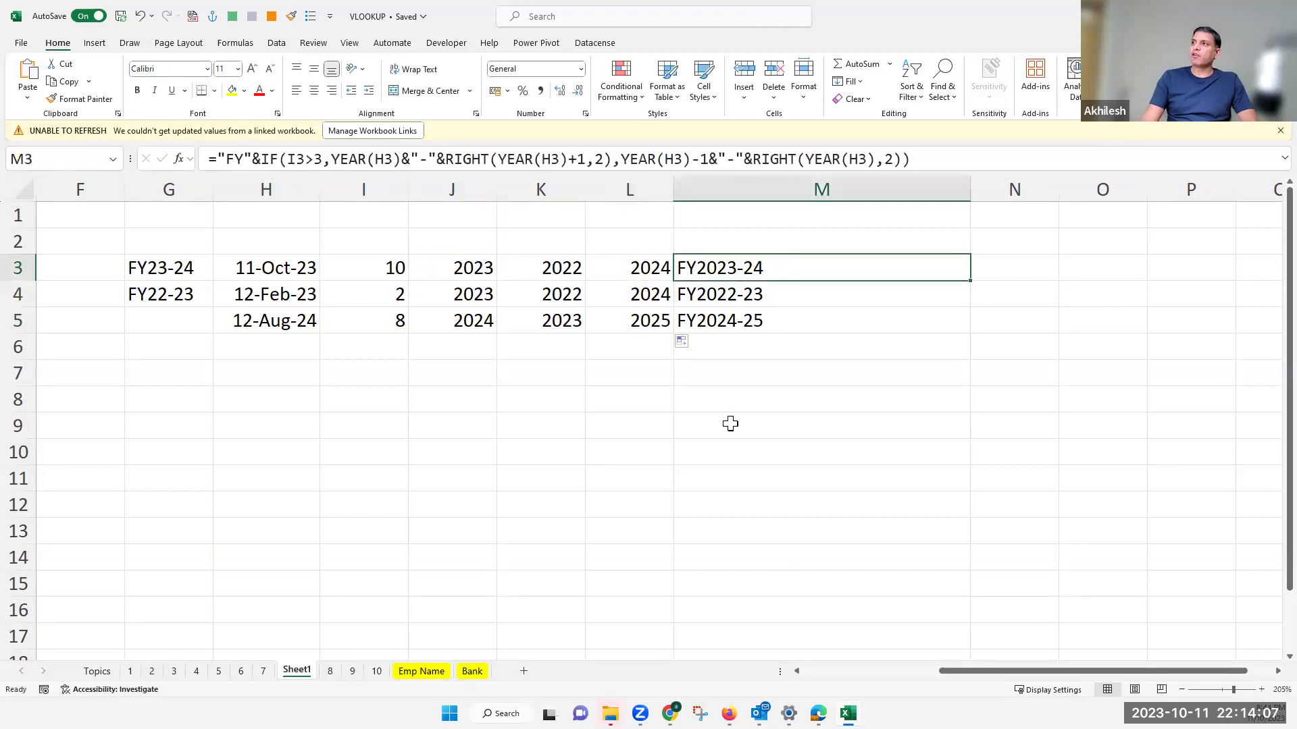
{"action": "left_click", "coordinate": [374, 269]}
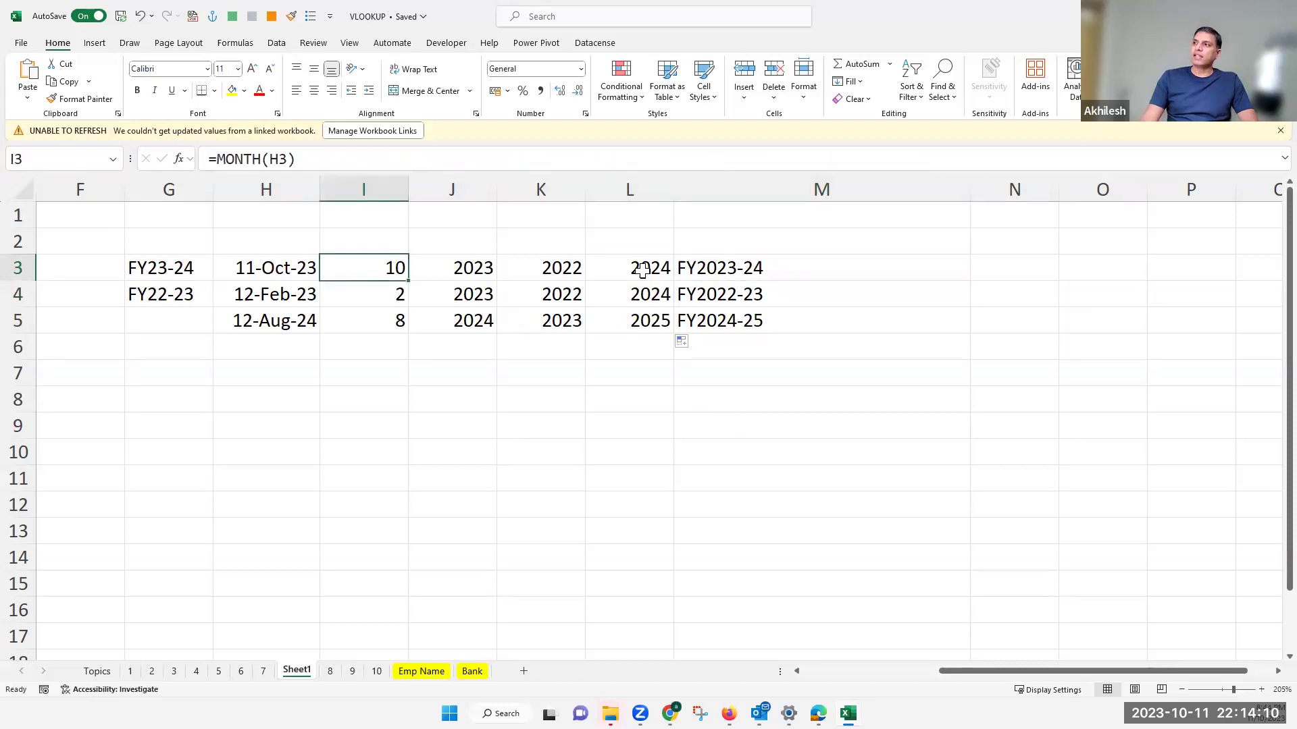
{"action": "left_click", "coordinate": [469, 270]}
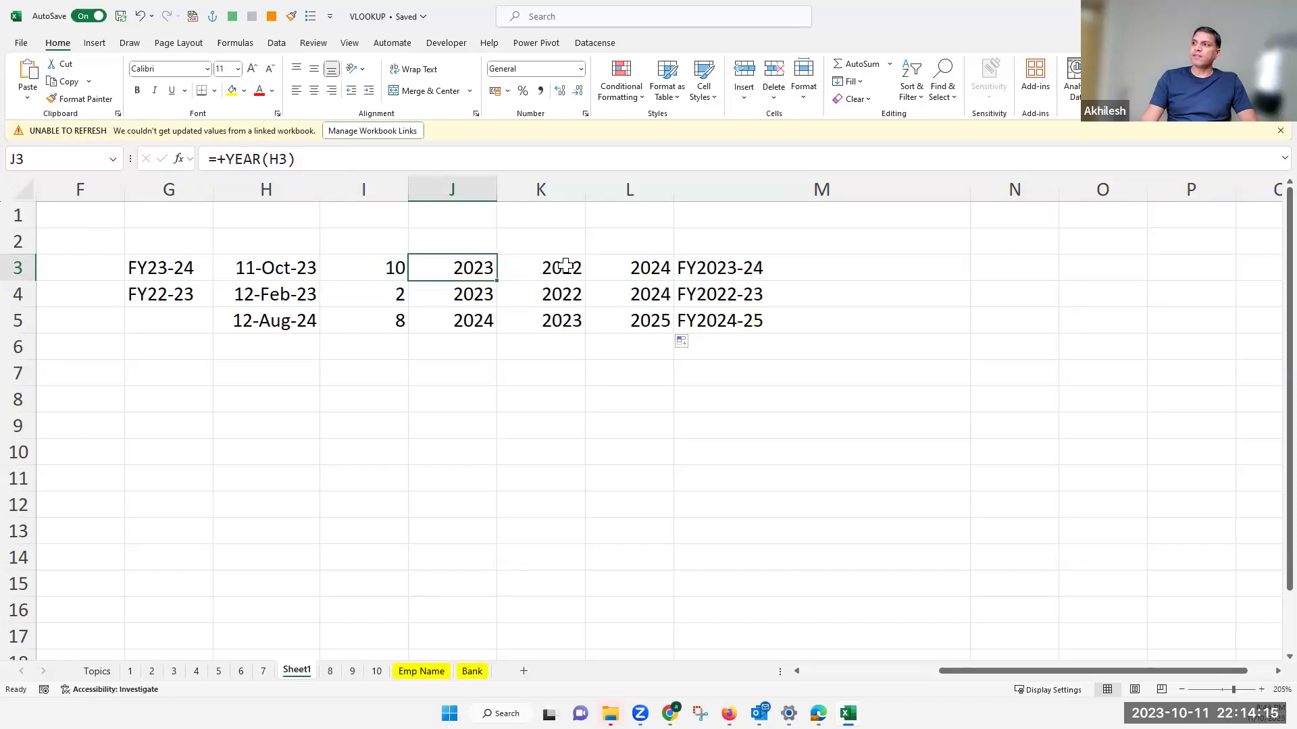
{"action": "key", "text": "Right"}
{"action": "key", "text": "Right"}
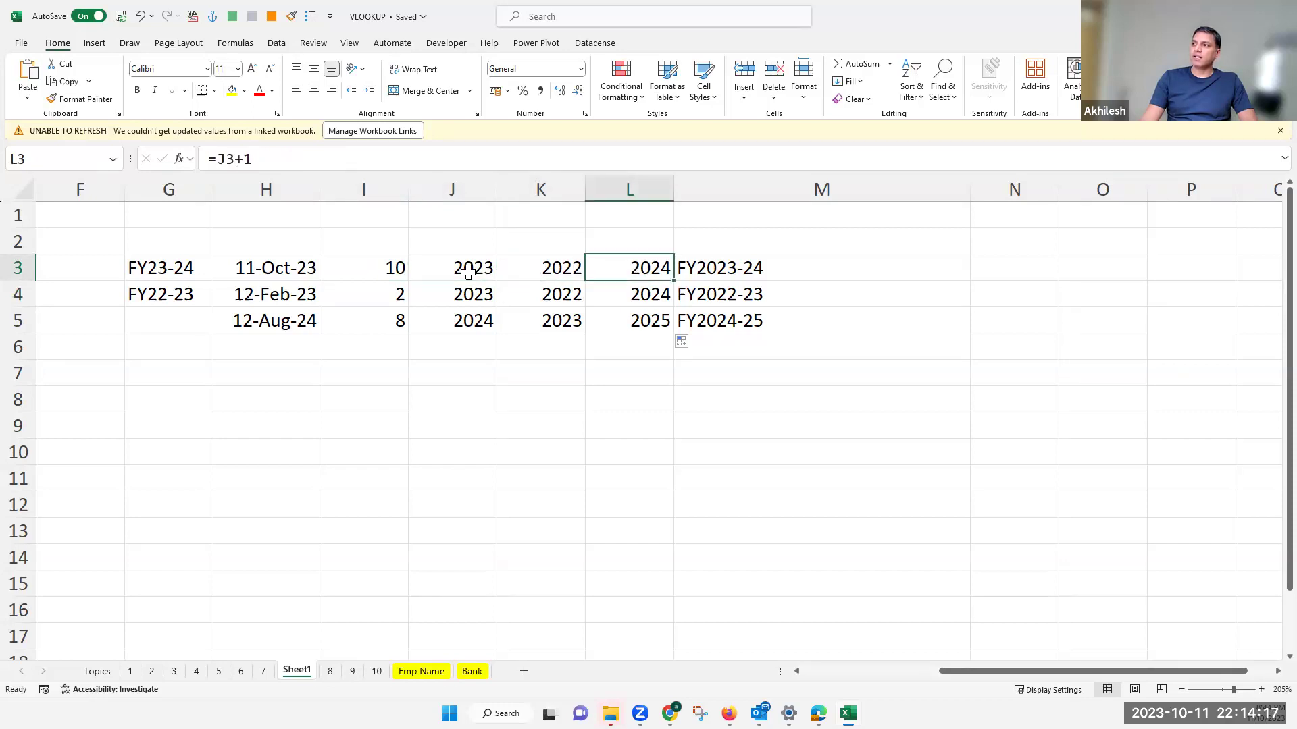
{"action": "key", "text": "Left"}
{"action": "key", "text": "Left"}
Step: Label the three year columns CY, PY and NY in J2, K2 and L2
{"action": "left_click", "coordinate": [465, 245]}
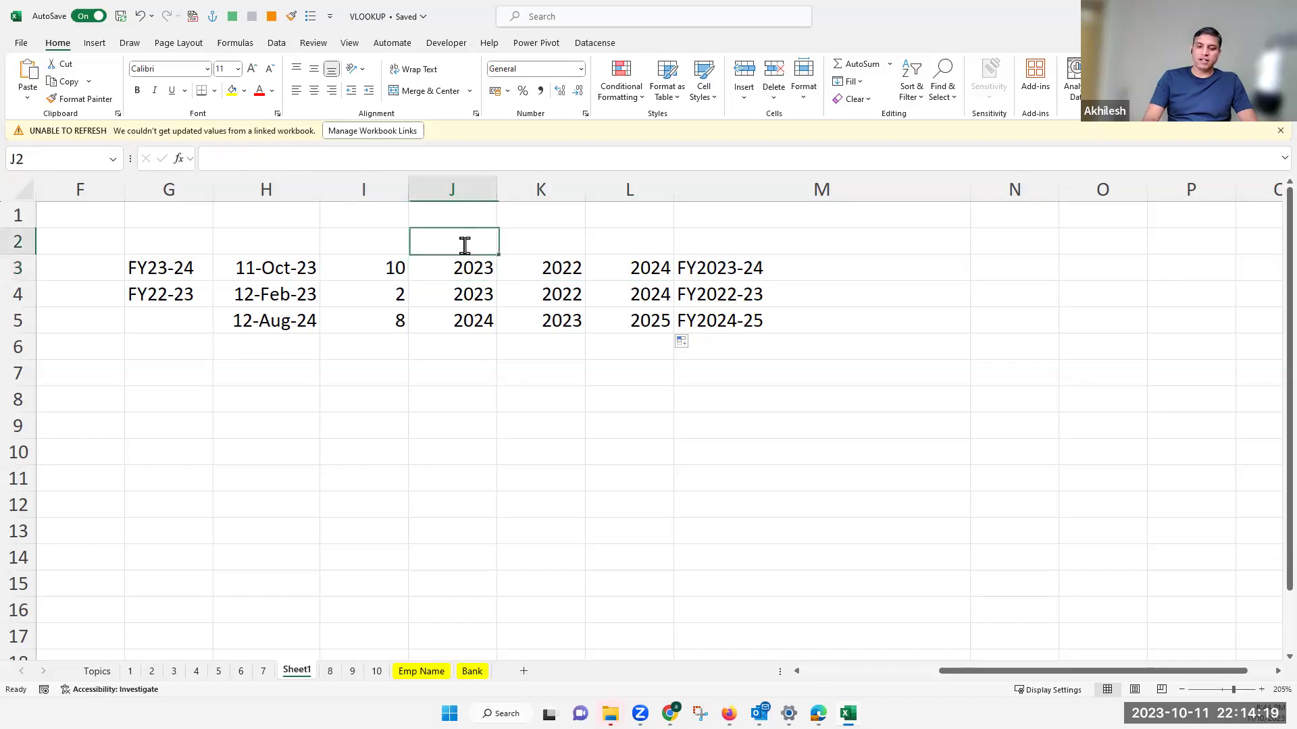
{"action": "type", "text": "CY"}
{"action": "key", "text": "Tab"}
{"action": "type", "text": "P"}
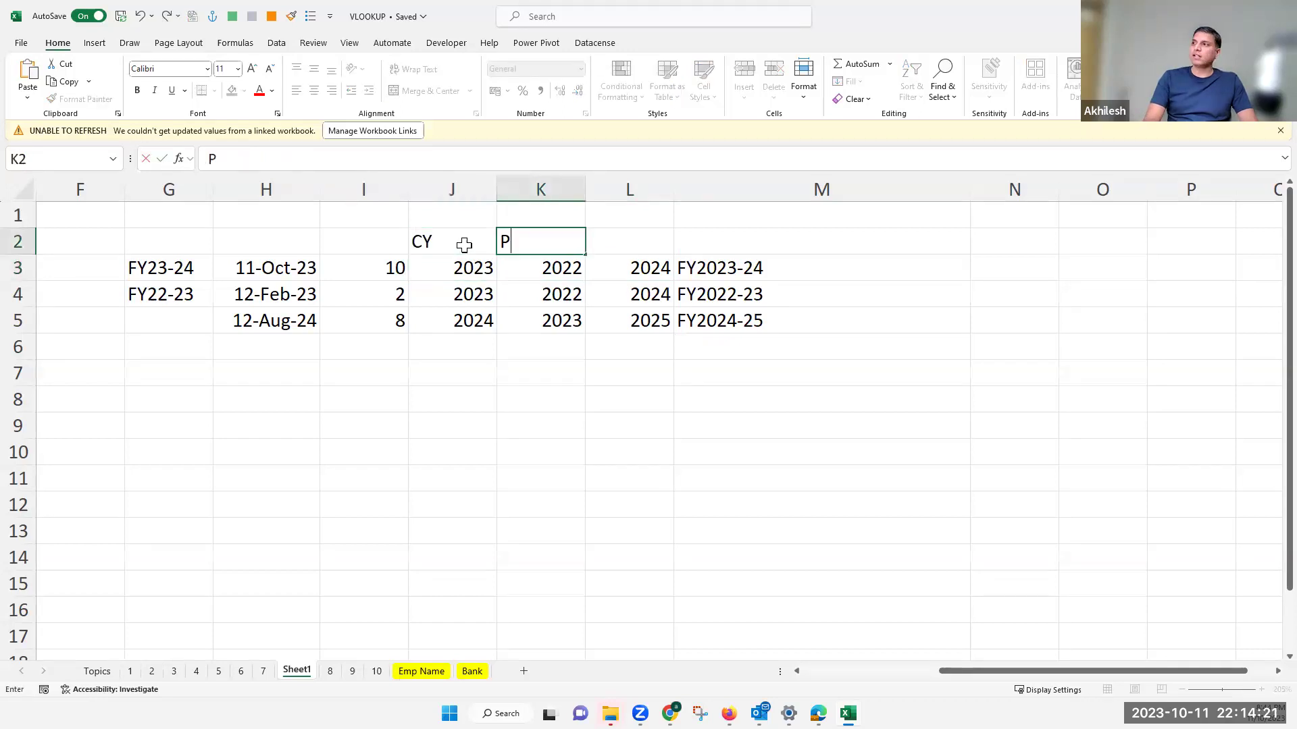
{"action": "type", "text": "Y"}
{"action": "key", "text": "Tab"}
{"action": "type", "text": "N"}
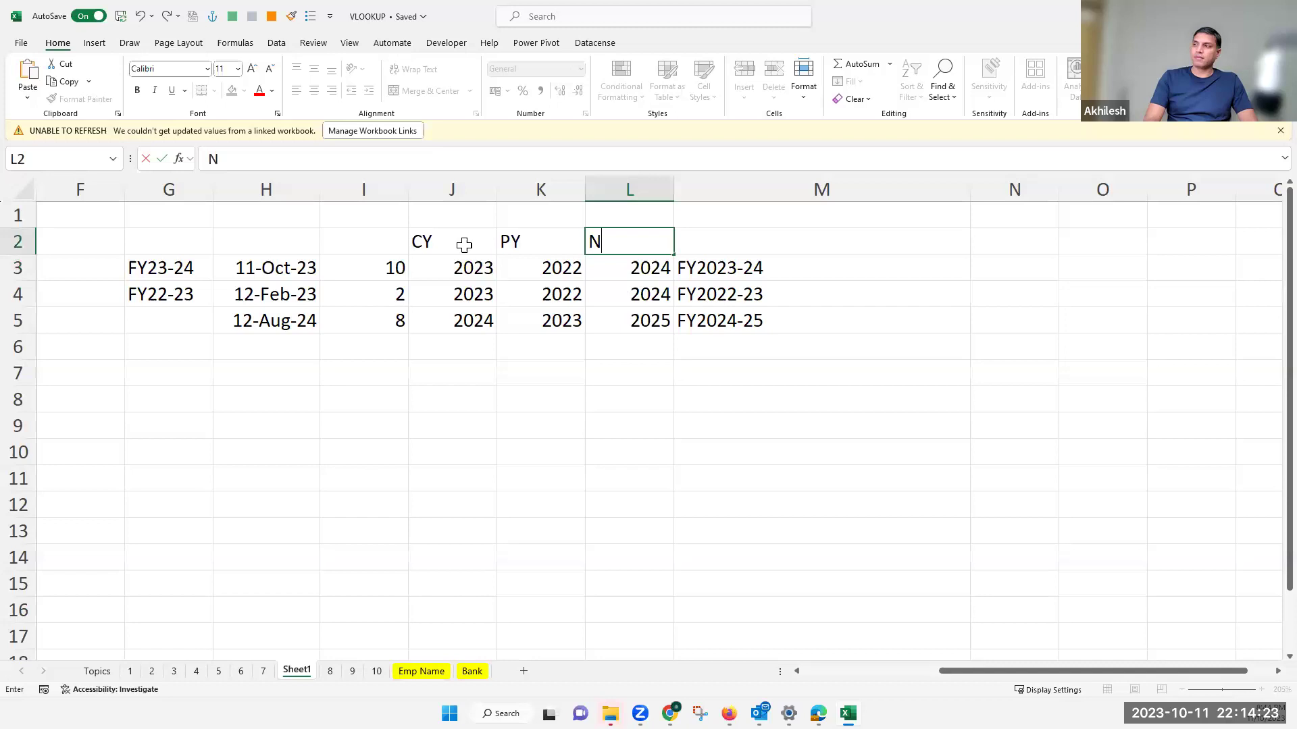
{"action": "type", "text": "Y"}
{"action": "key", "text": "Return"}
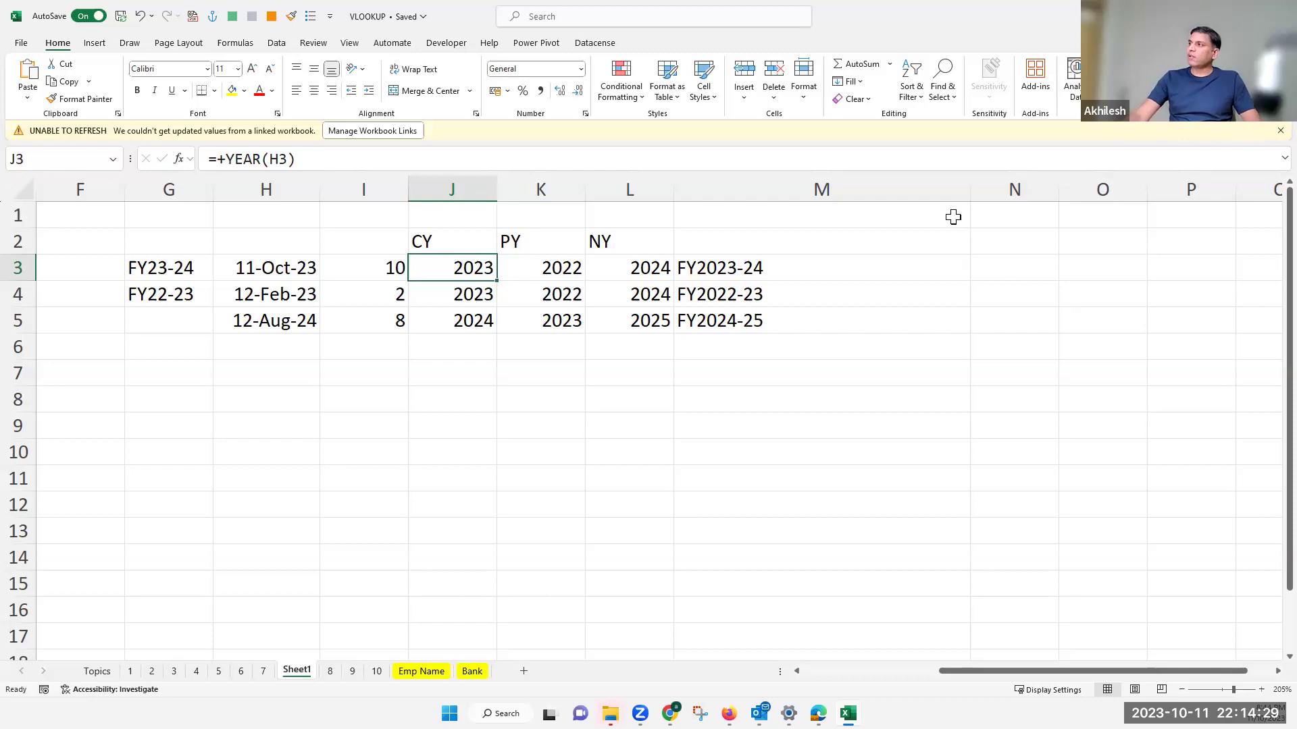
Step: Narrow column M to fit its labels, and begin an IF formula in N3 with the logical test I3>3
{"action": "left_click_drag", "start_coordinate": [847, 200], "coordinate": [779, 203]}
{"action": "left_click", "coordinate": [816, 264]}
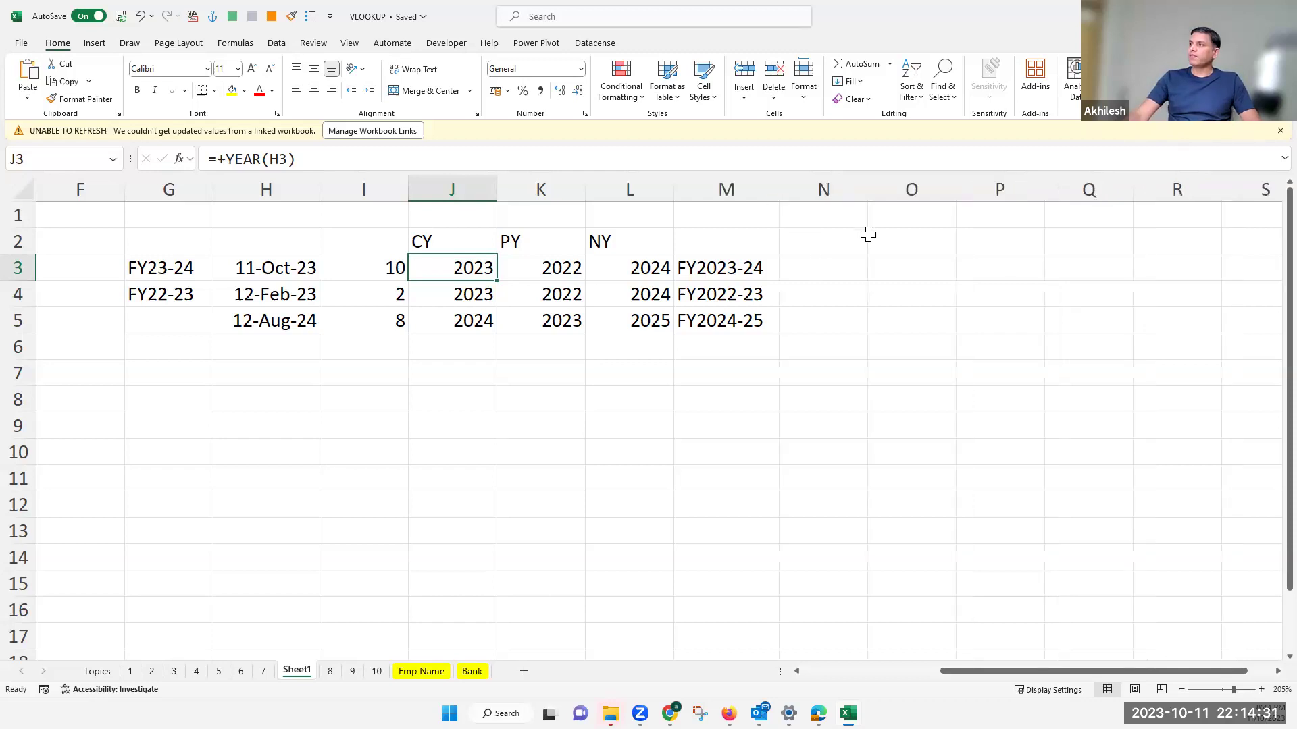
{"action": "type", "text": "=IF("}
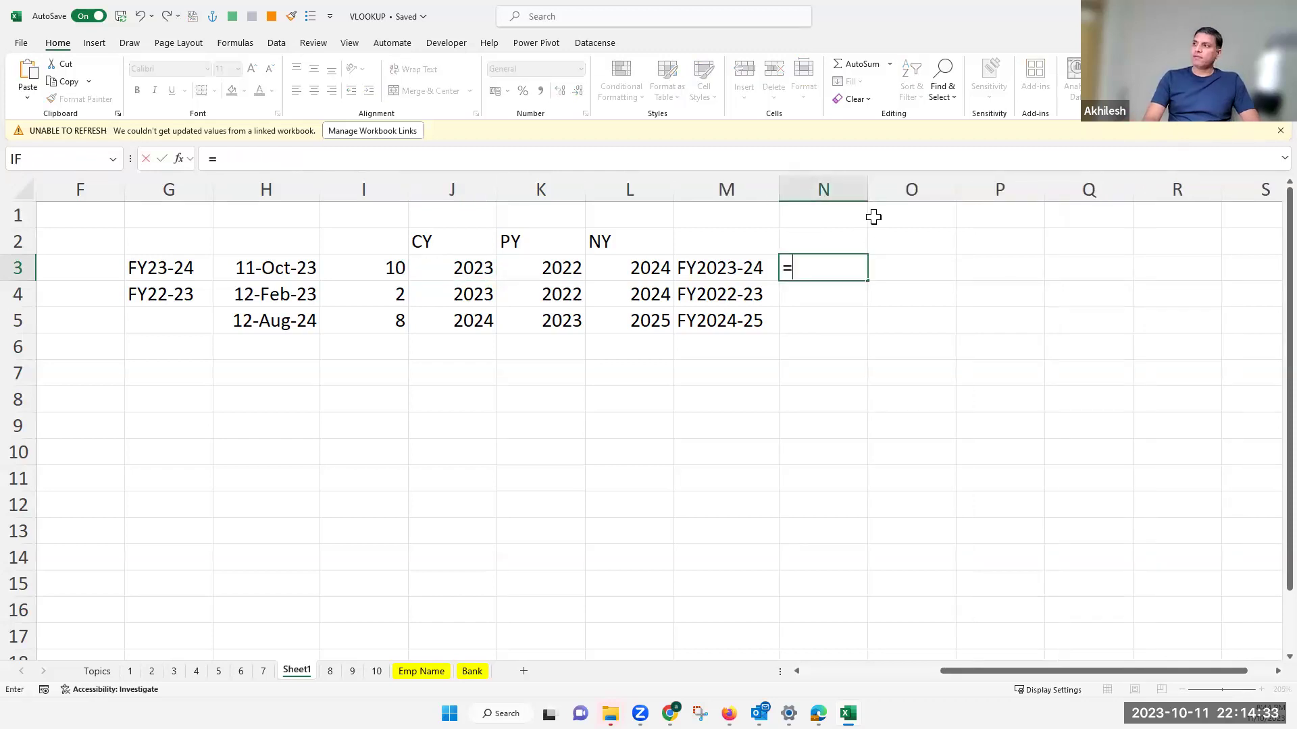
{"action": "left_click", "coordinate": [370, 268]}
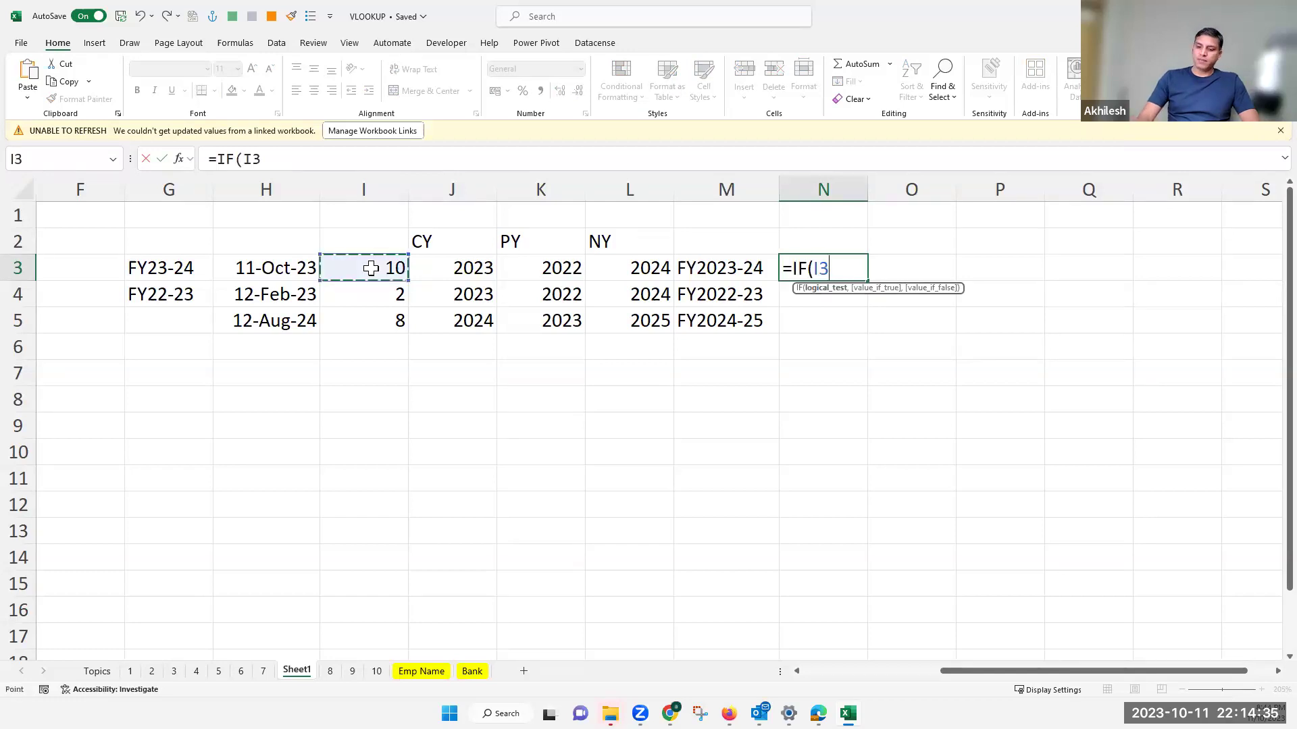
{"action": "type", "text": ">3,"}
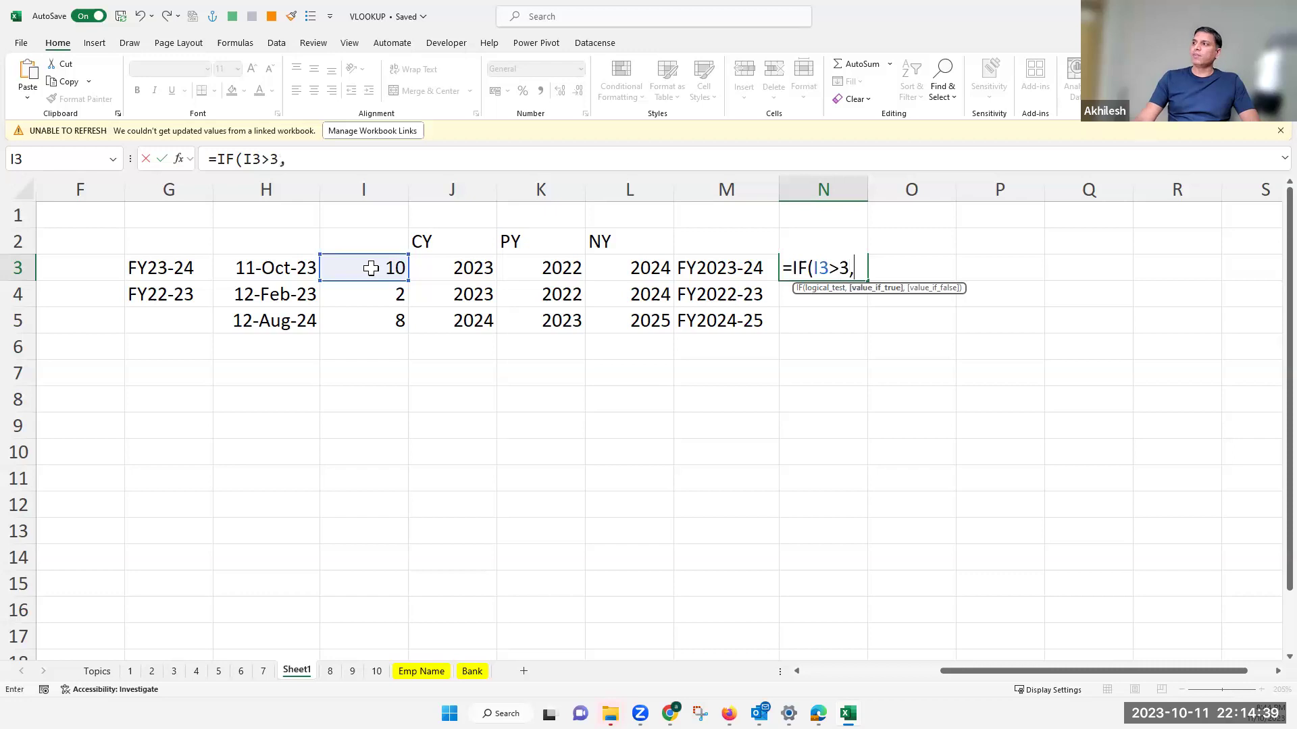
Step: Set the value-if-true of N3's IF formula to J3&"-"&RIGHT(L3,2), ending the argument with a comma
{"action": "left_click", "coordinate": [460, 267]}
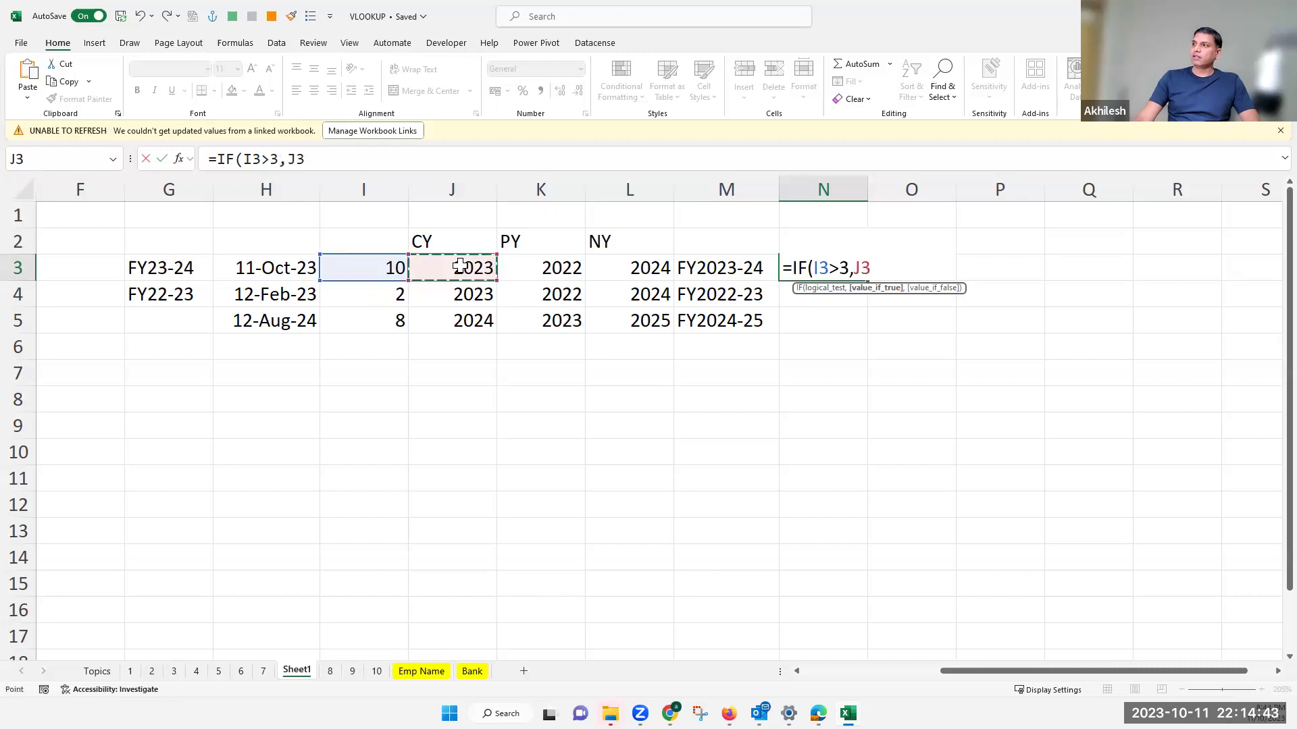
{"action": "type", "text": "&"}
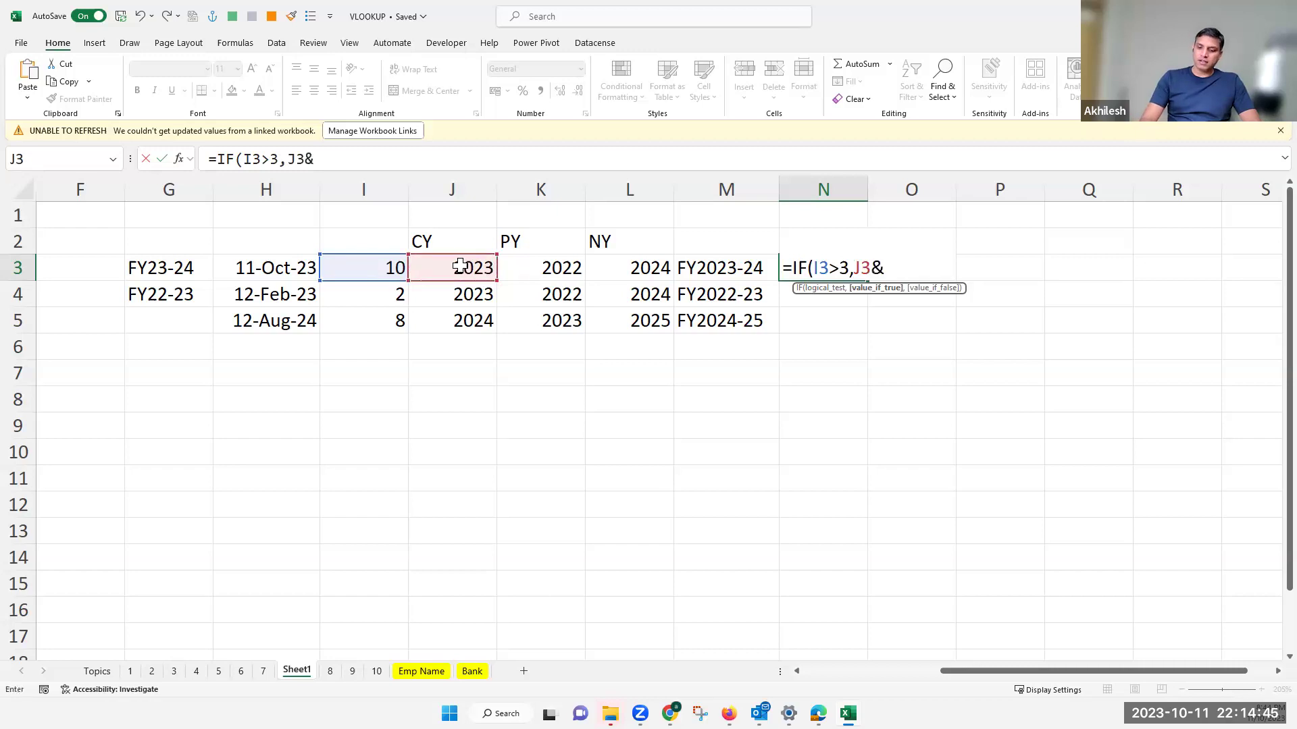
{"action": "type", "text": "\"-\"&"}
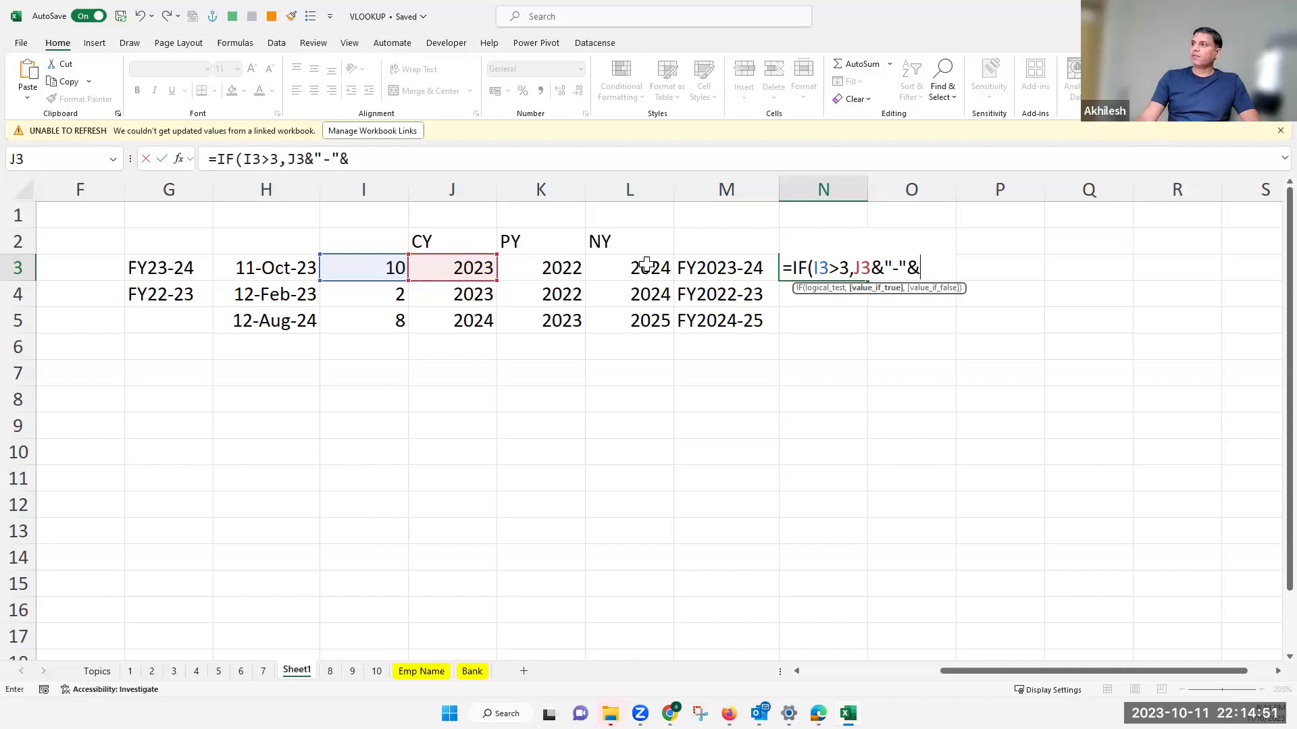
{"action": "type", "text": "r"}
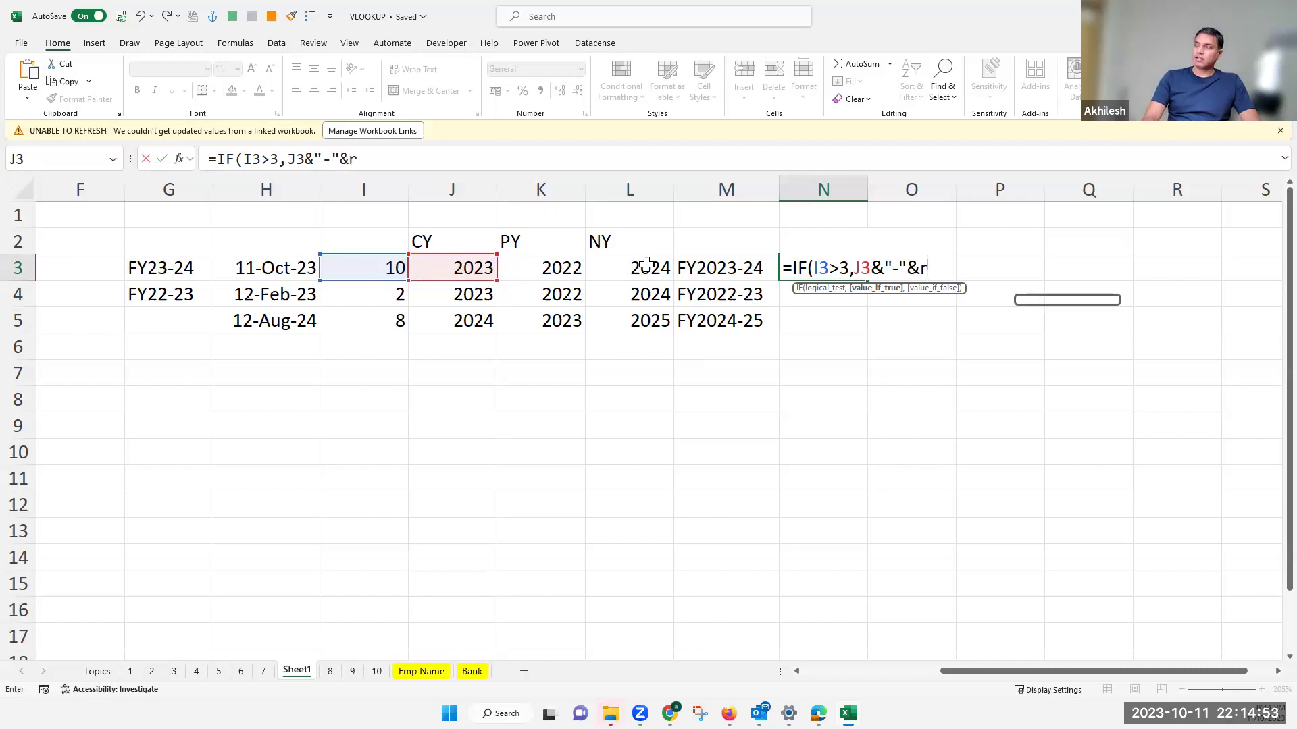
{"action": "type", "text": "ight"}
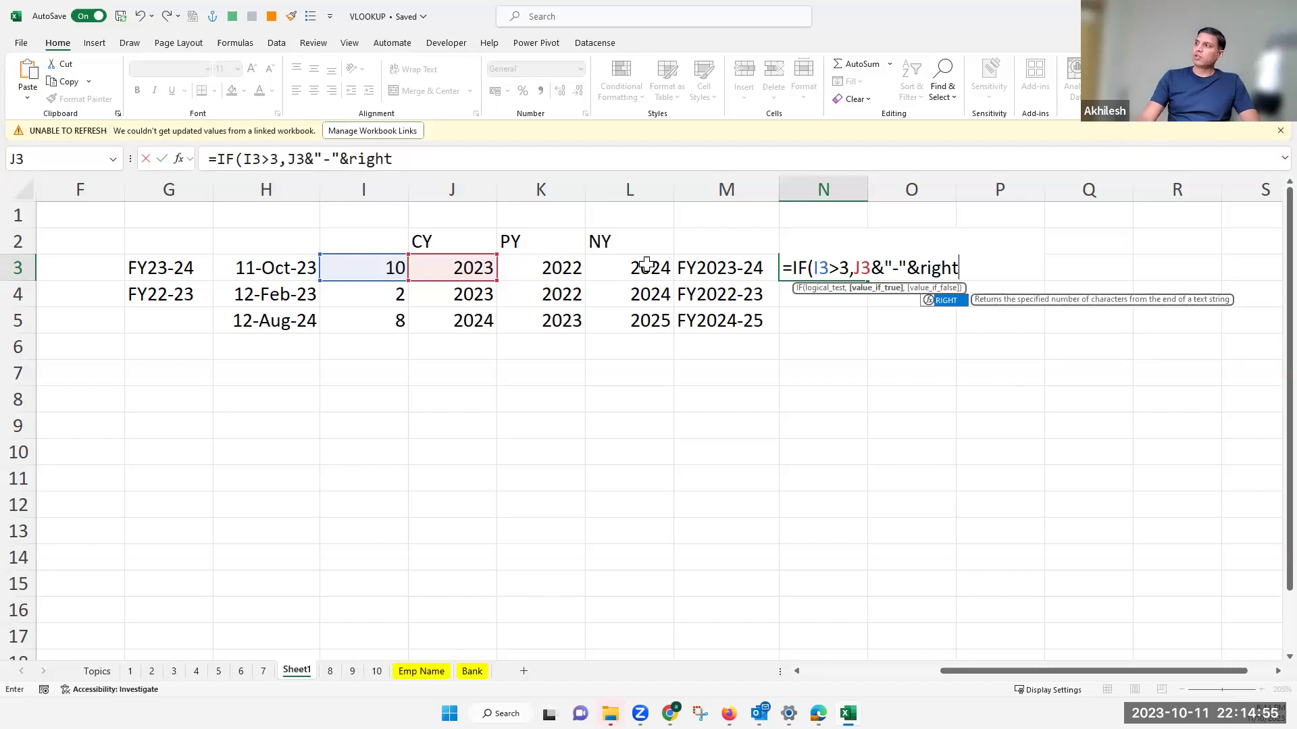
{"action": "type", "text": "("}
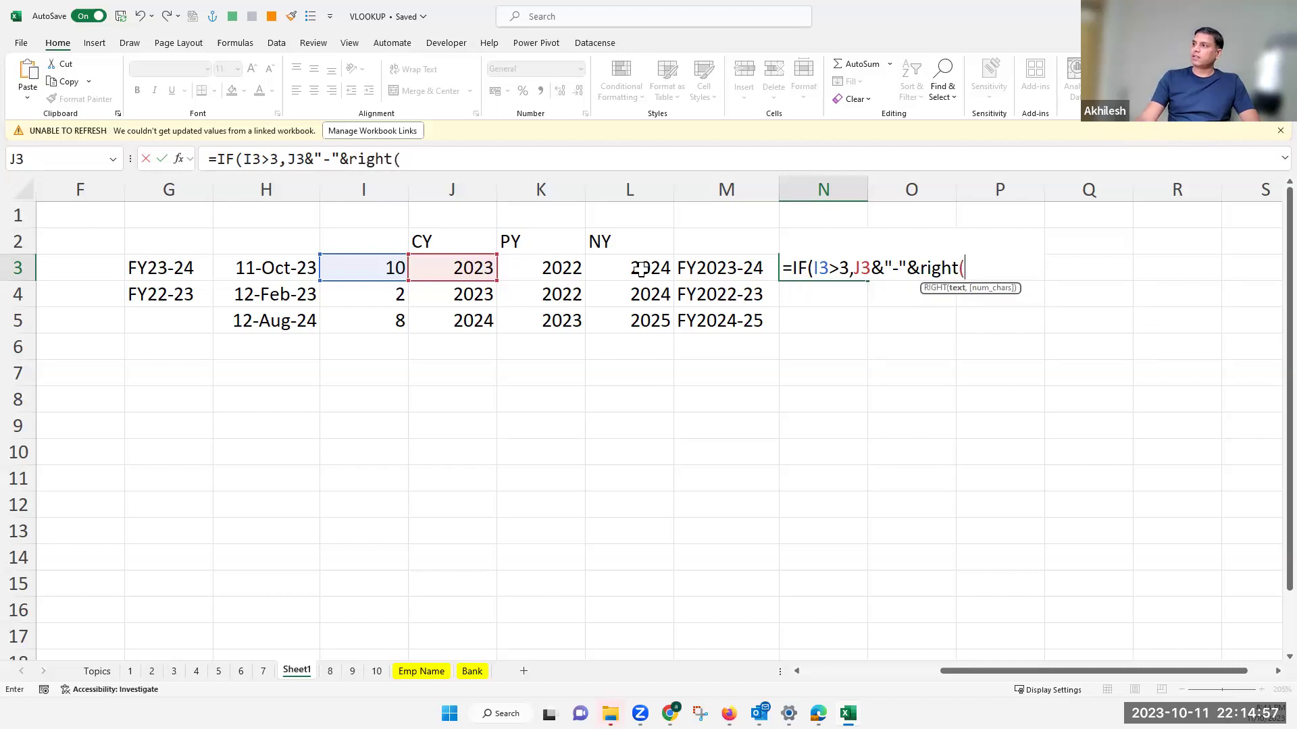
{"action": "left_click", "coordinate": [640, 269]}
{"action": "type", "text": ",2)"}
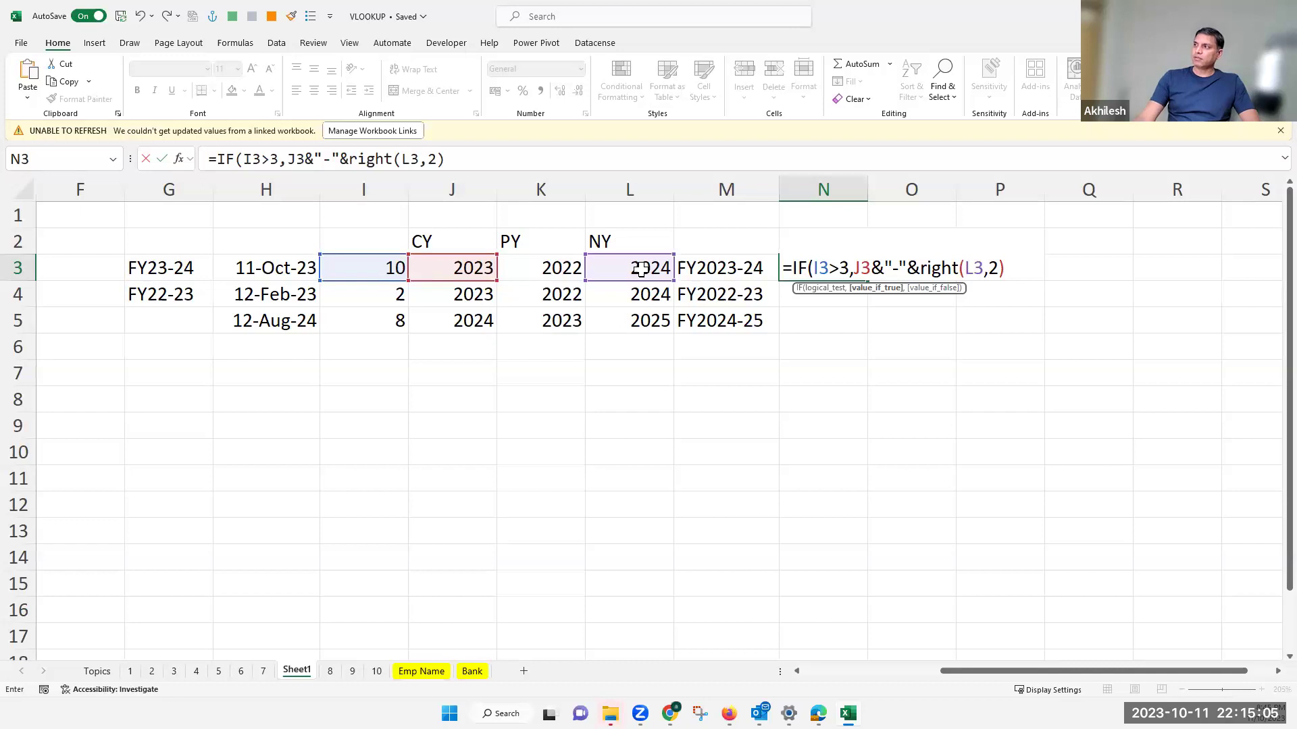
{"action": "type", "text": ","}
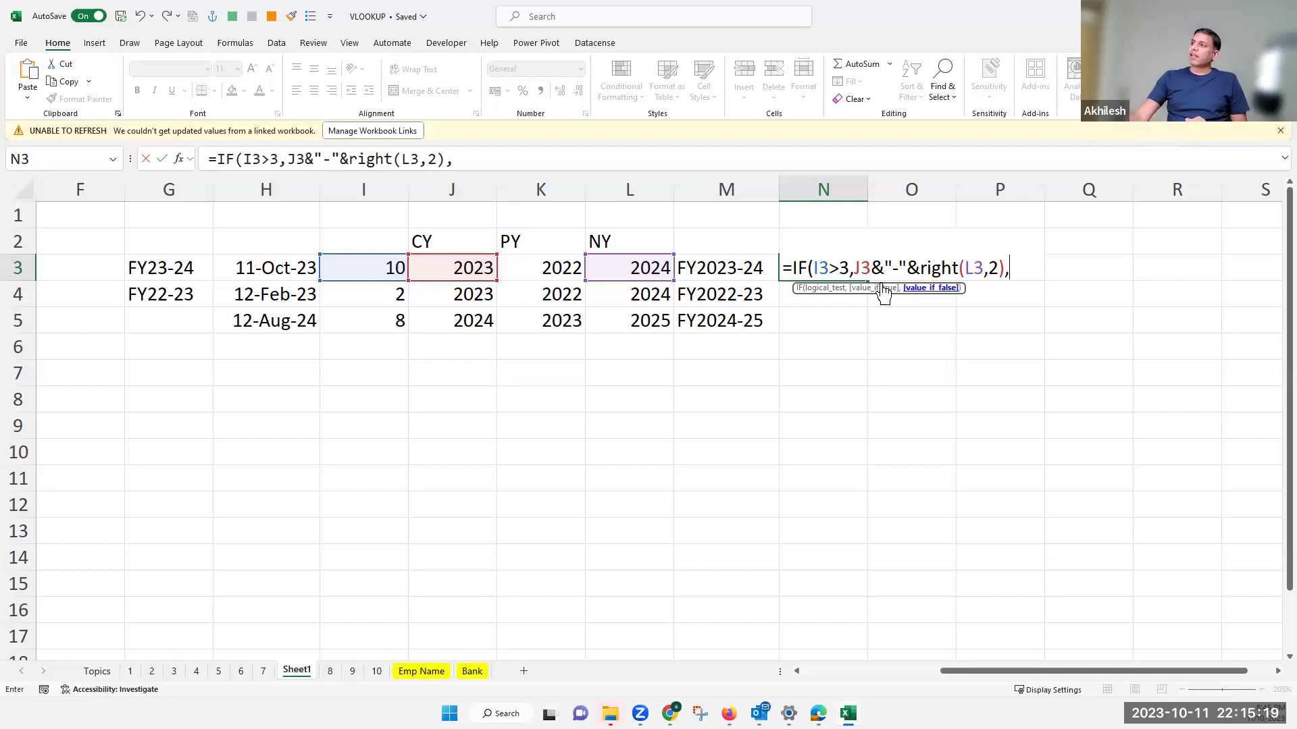
Step: Check the J3 and I3 references in N3's IF formula and discard the unfinished formula
{"action": "double_click", "coordinate": [856, 268]}
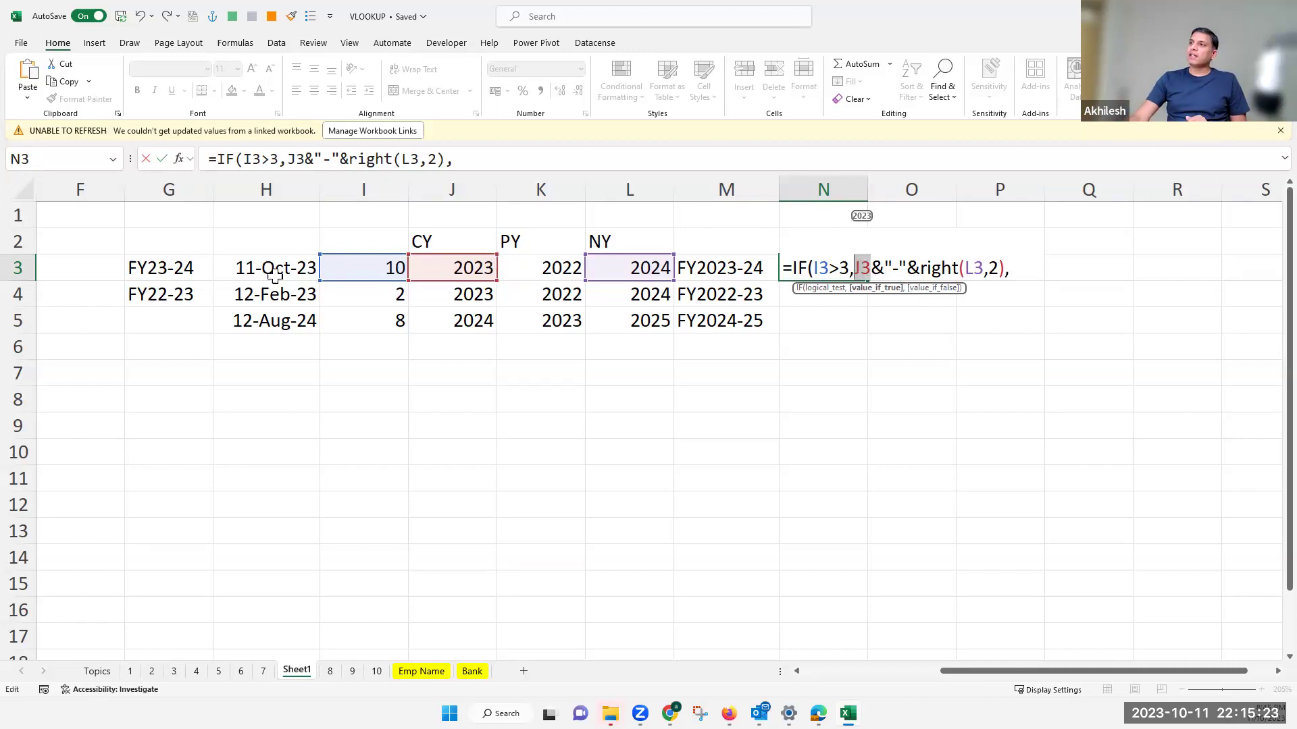
{"action": "left_click", "coordinate": [843, 270]}
{"action": "left_click", "coordinate": [826, 268]}
{"action": "left_click", "coordinate": [391, 266]}
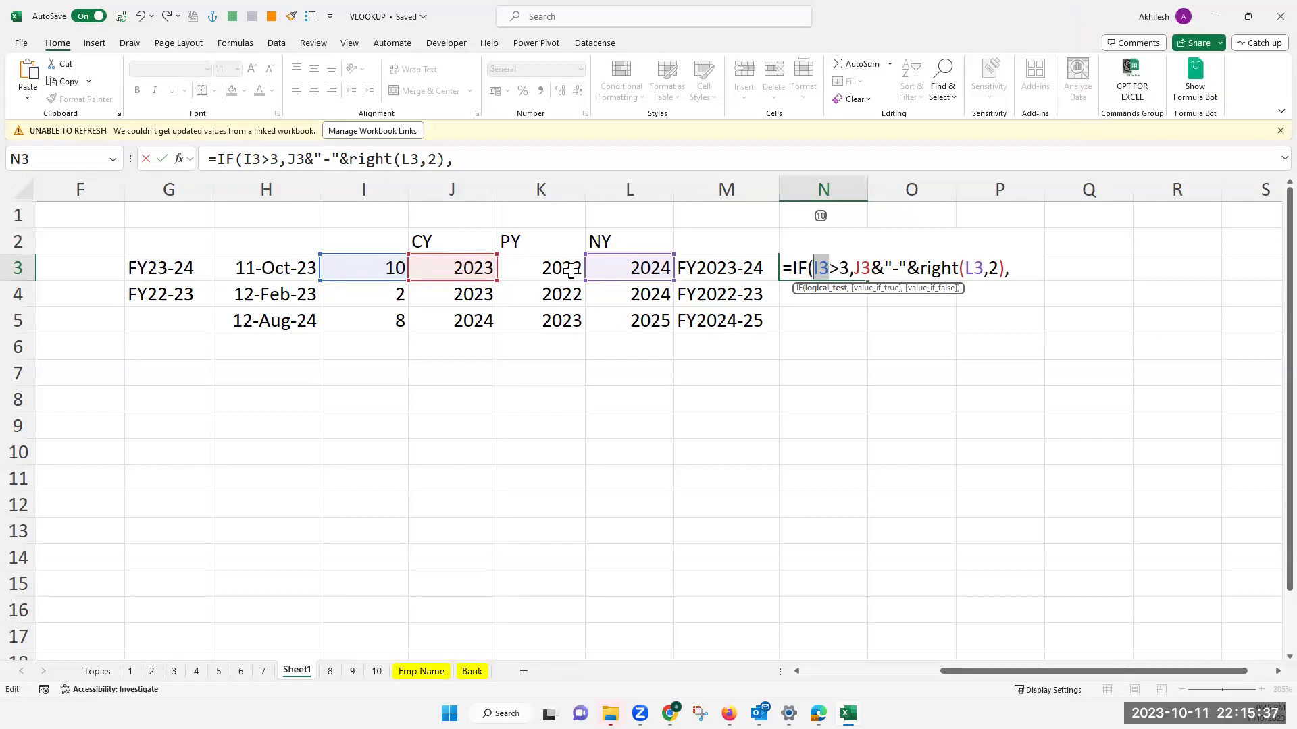
{"action": "key", "text": "Escape"}
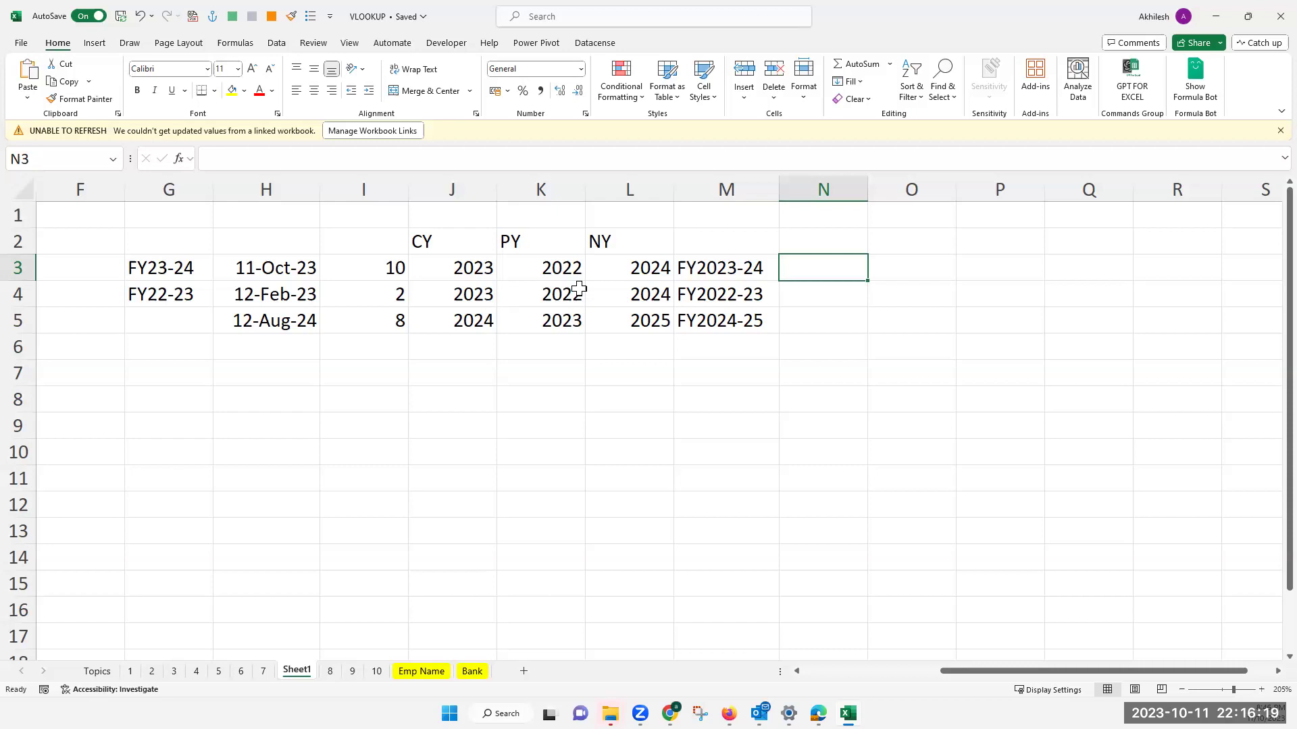
Step: Compare the financial-year label formula in M3 with the current-year formula in J3
{"action": "left_click", "coordinate": [706, 270]}
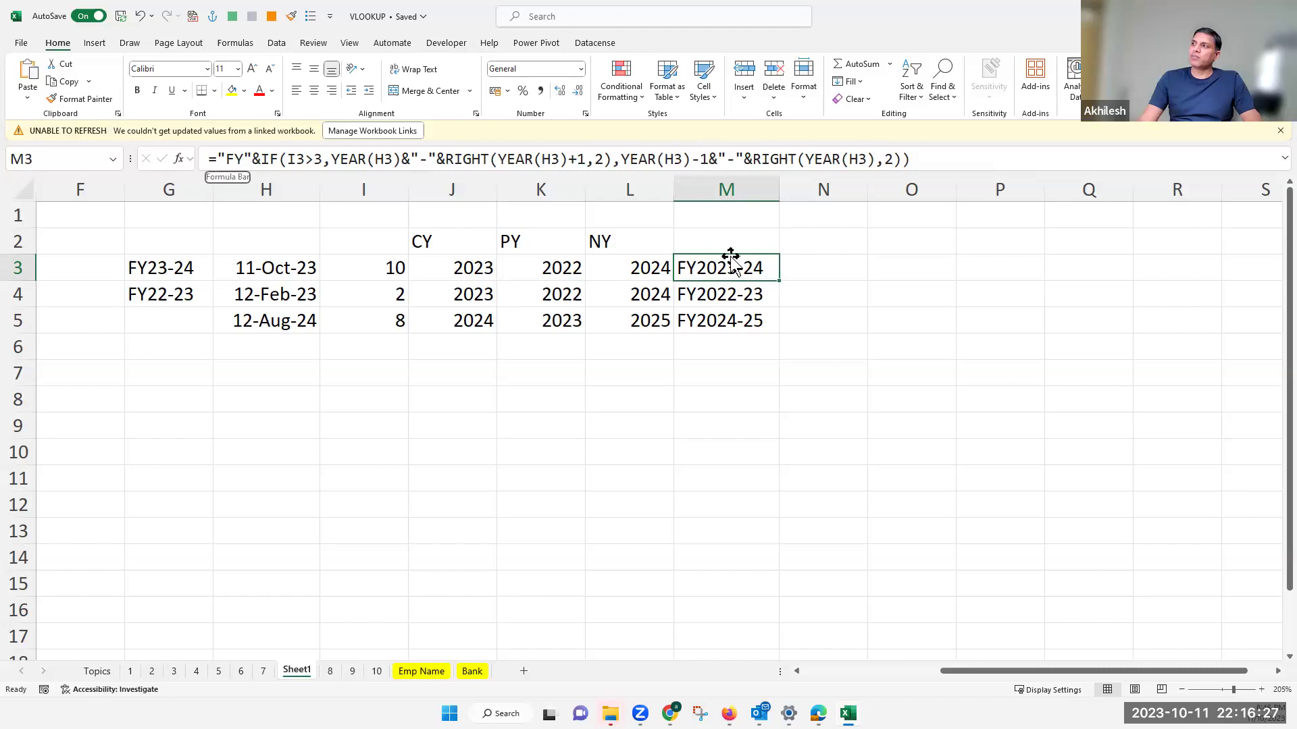
{"action": "left_click", "coordinate": [483, 267]}
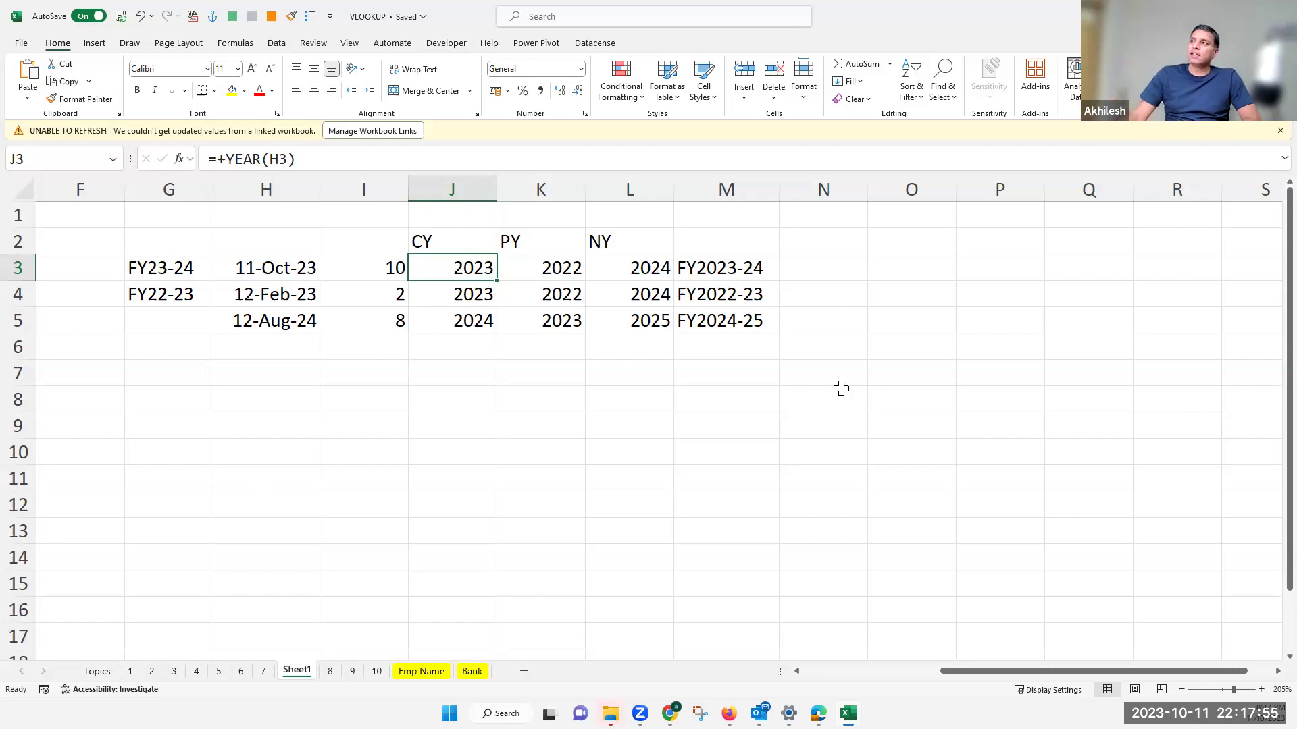
{"action": "left_click", "coordinate": [735, 273]}
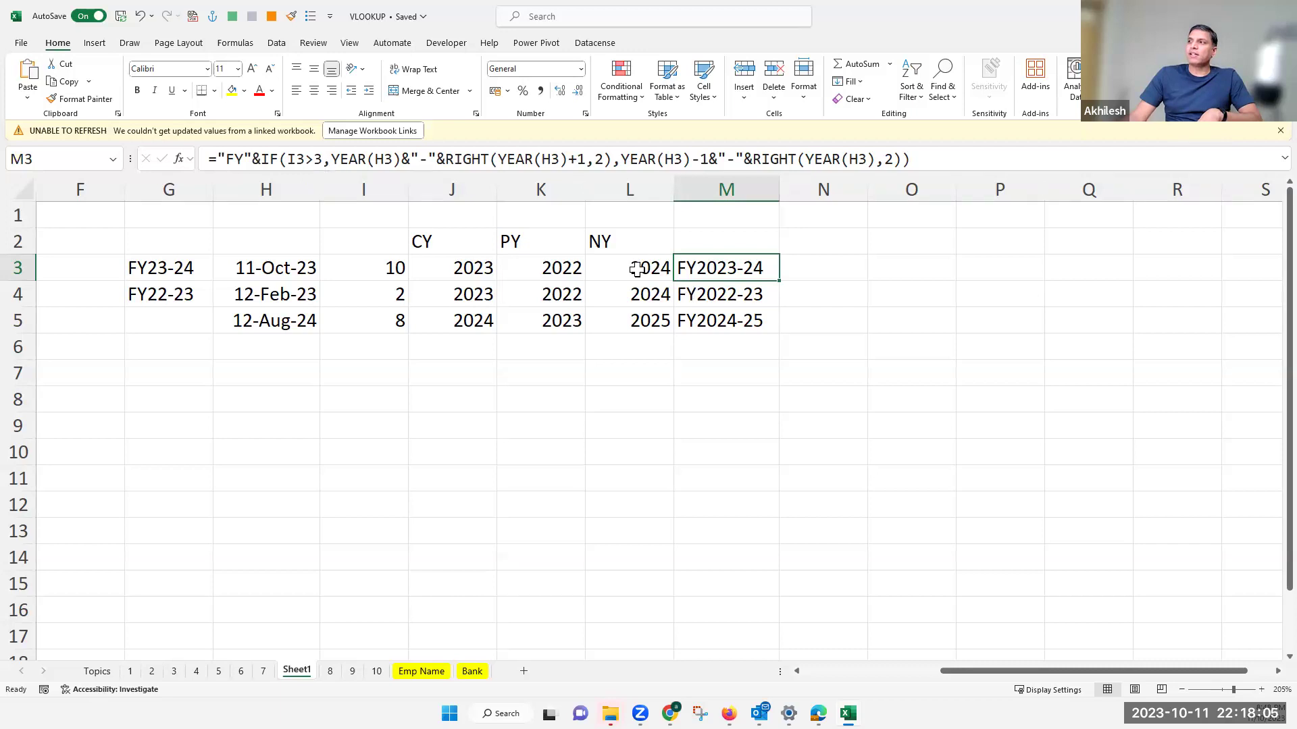
{"action": "key", "text": "Left"}
{"action": "key", "text": "Left"}
{"action": "key", "text": "Left"}
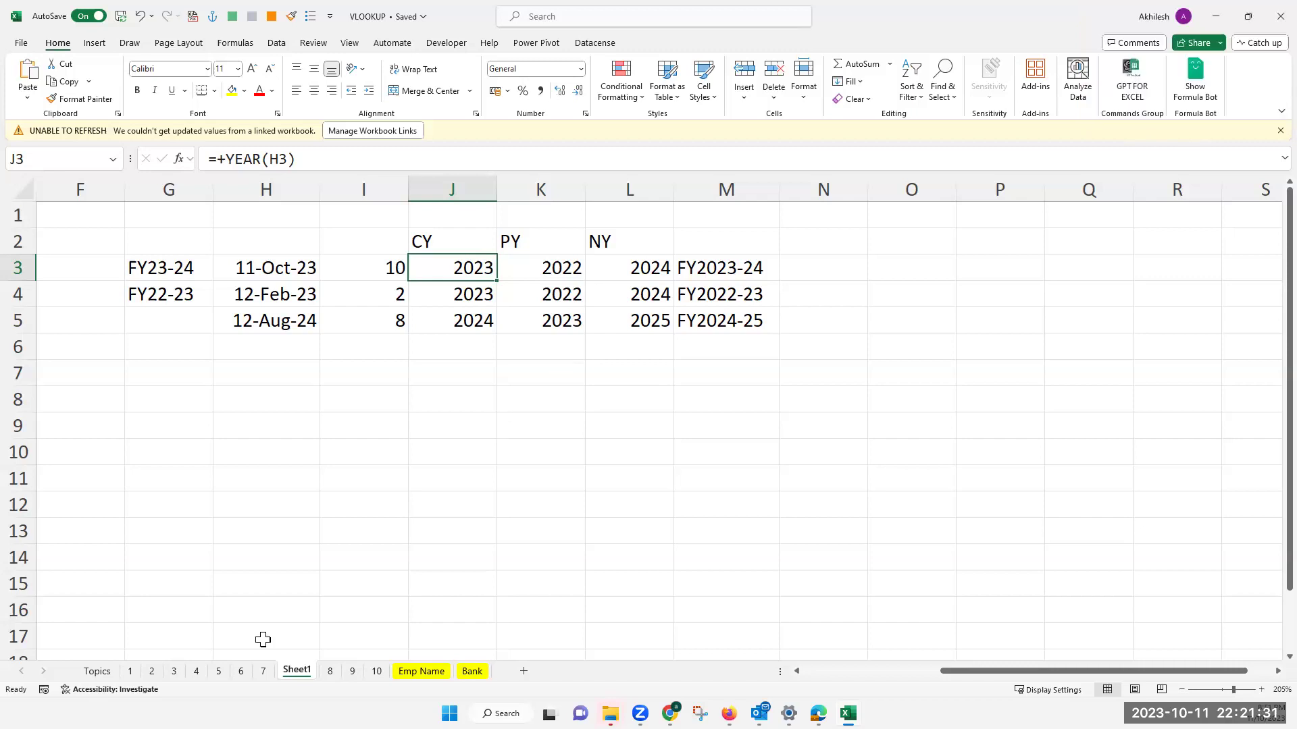
Step: Look through the approximate-match VLOOKUP examples on sheets 5 and 6 and the text-to-number error example on sheet 8
{"action": "left_click", "coordinate": [219, 671]}
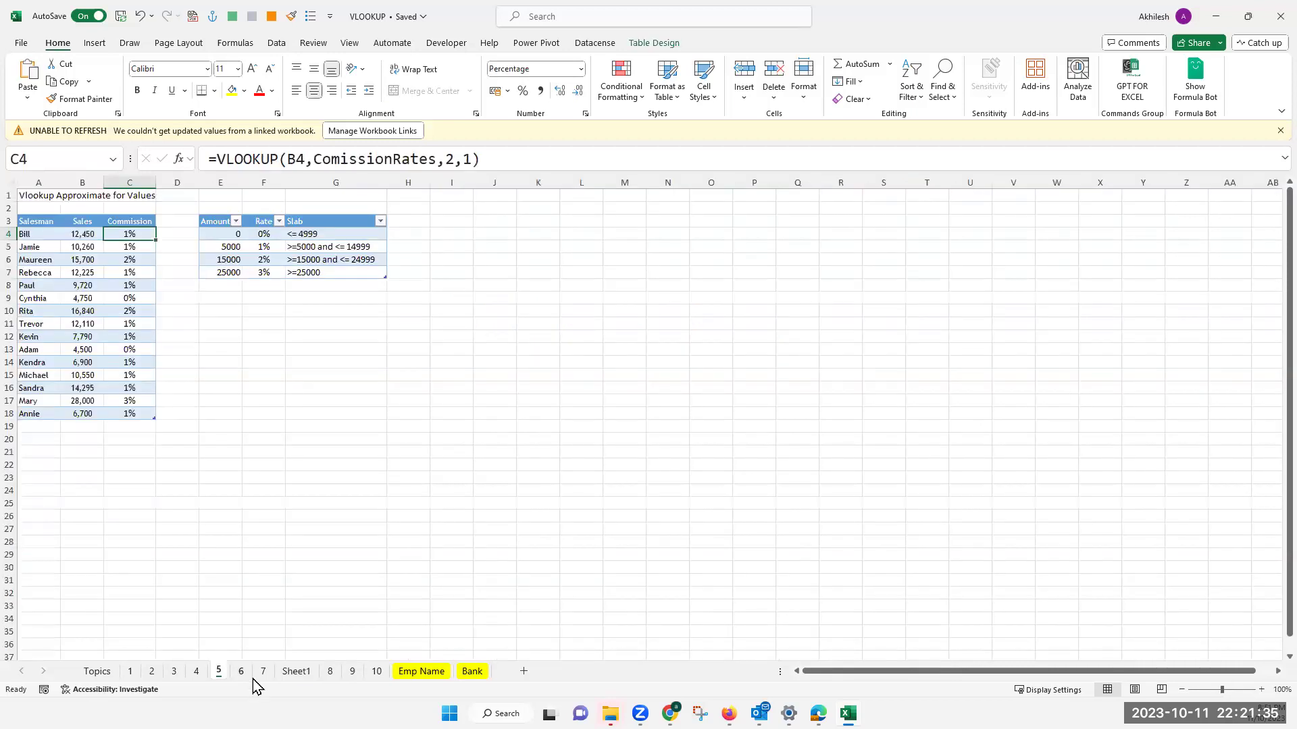
{"action": "left_click", "coordinate": [241, 671]}
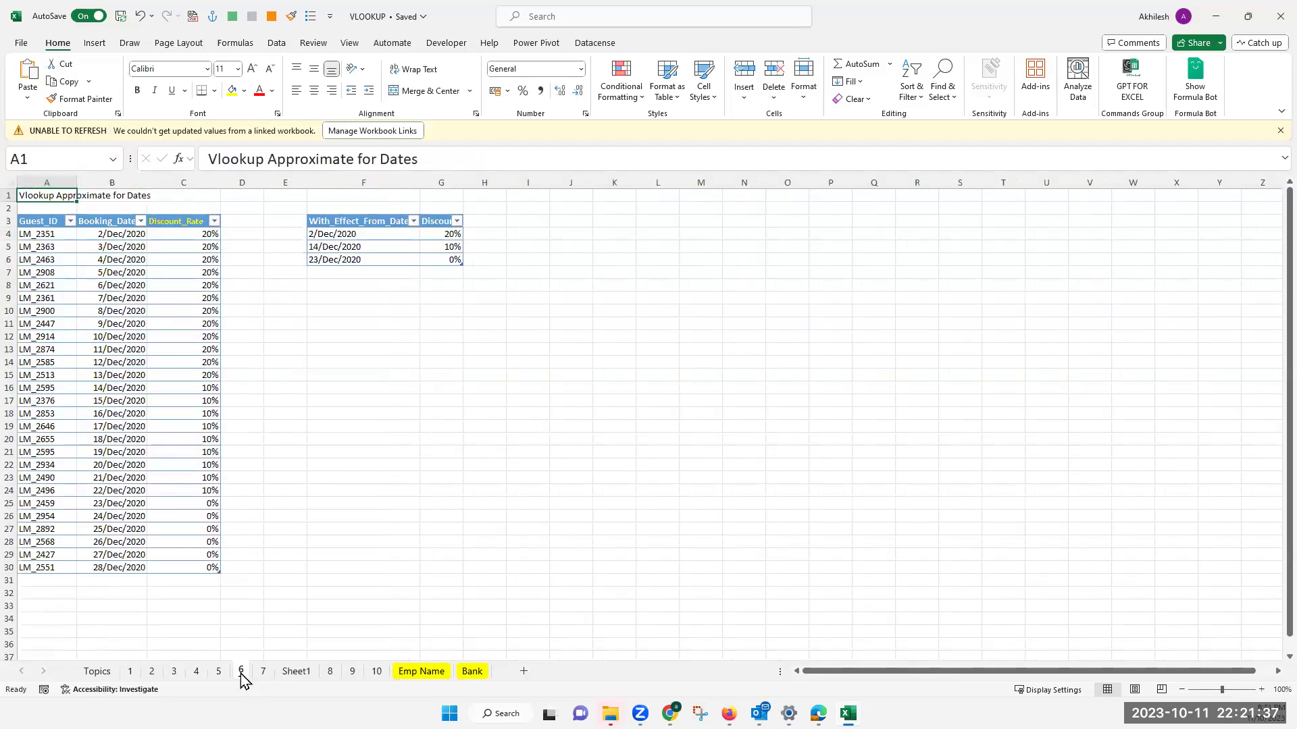
{"action": "left_click", "coordinate": [218, 671]}
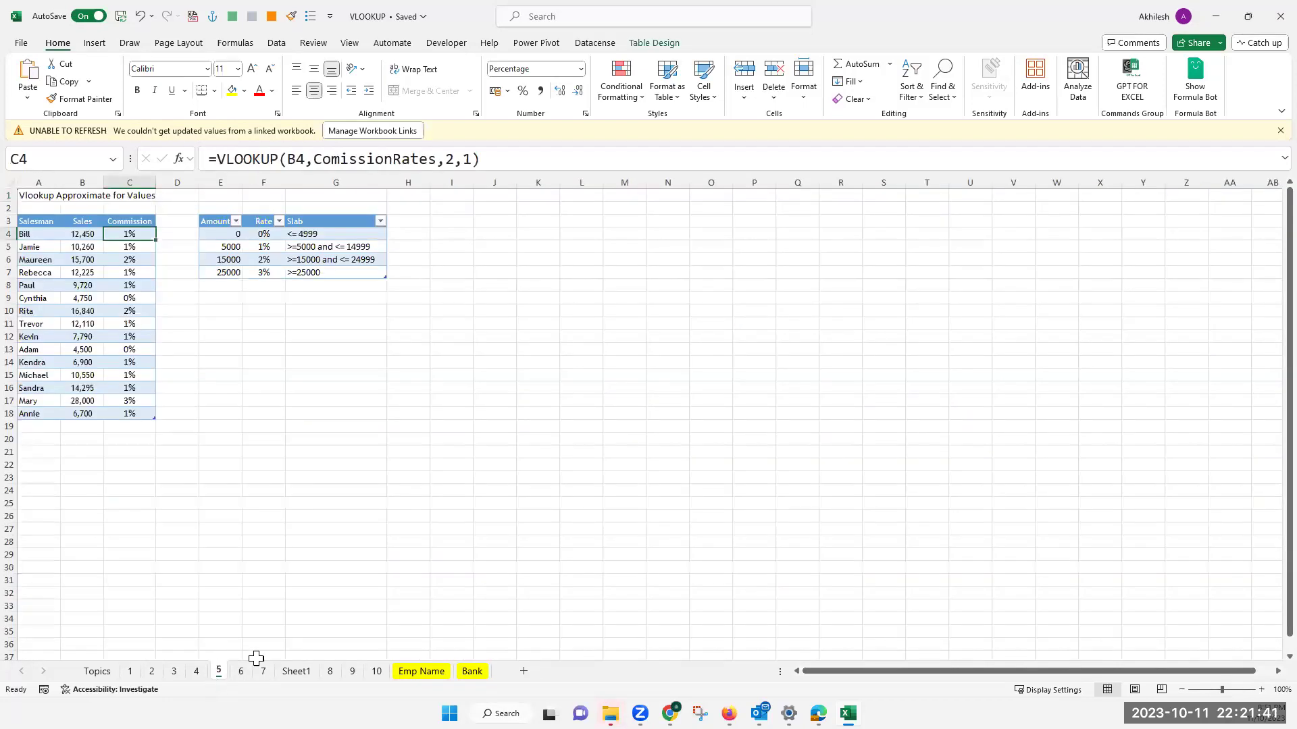
{"action": "left_click", "coordinate": [330, 672]}
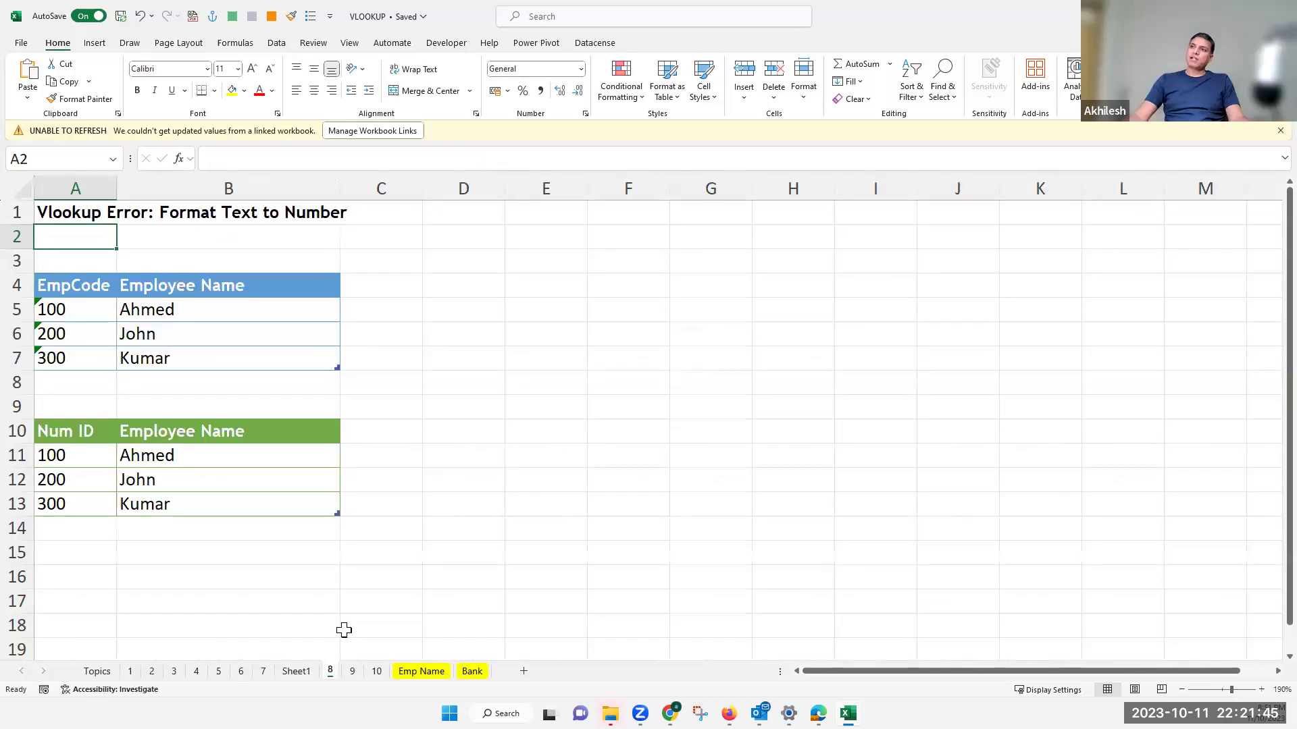
{"action": "scroll", "coordinate": [345, 630], "scroll_direction": "up", "scroll_amount": 3}
{"action": "left_click", "coordinate": [344, 630]}
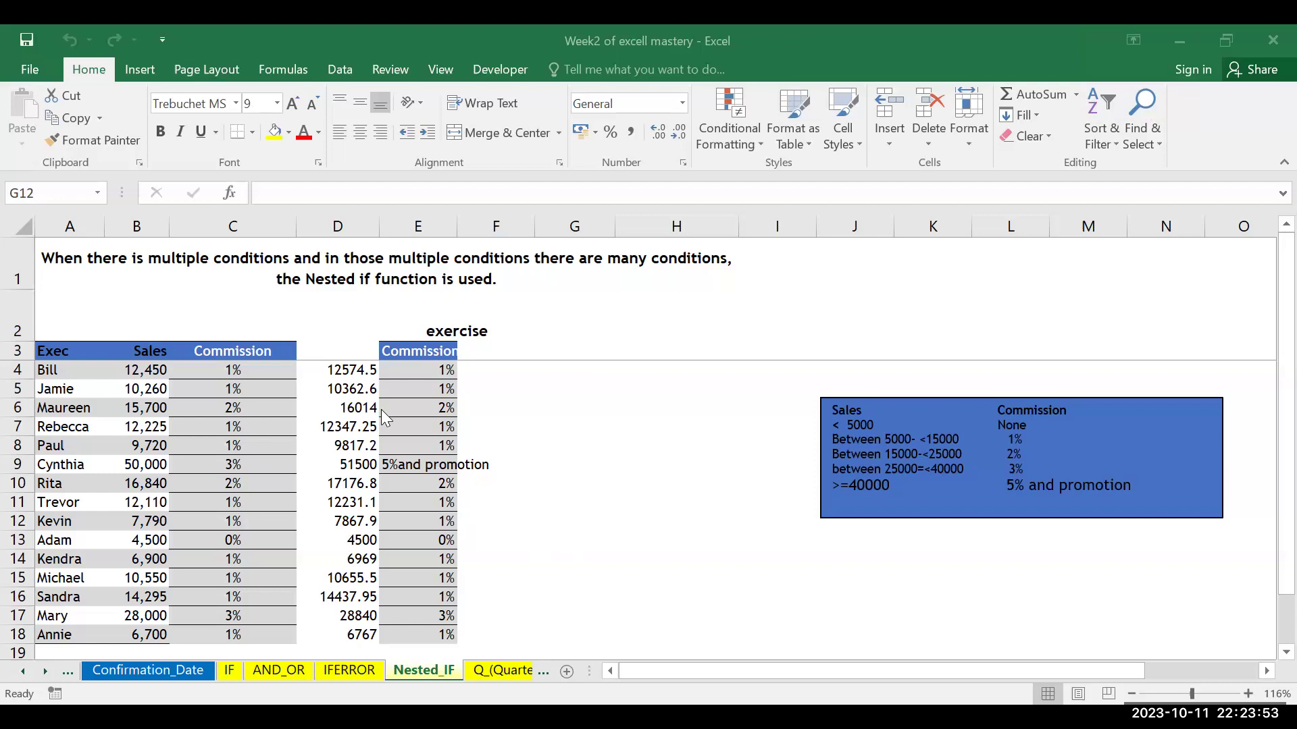
Step: Review the exercise commission column and the nested IF formula in E9 on the Nested_IF sheet of the Week2 of excell mastery workbook
{"action": "left_click", "coordinate": [426, 368]}
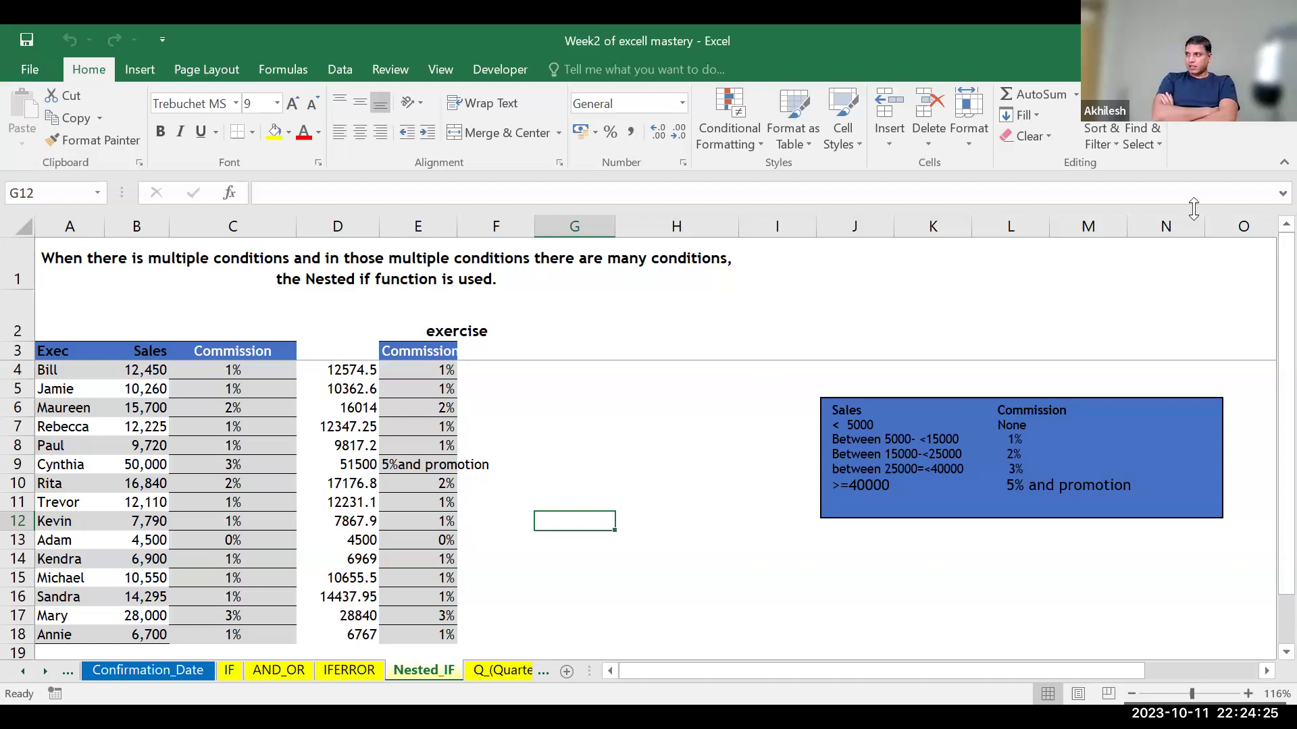
{"action": "left_click", "coordinate": [630, 406]}
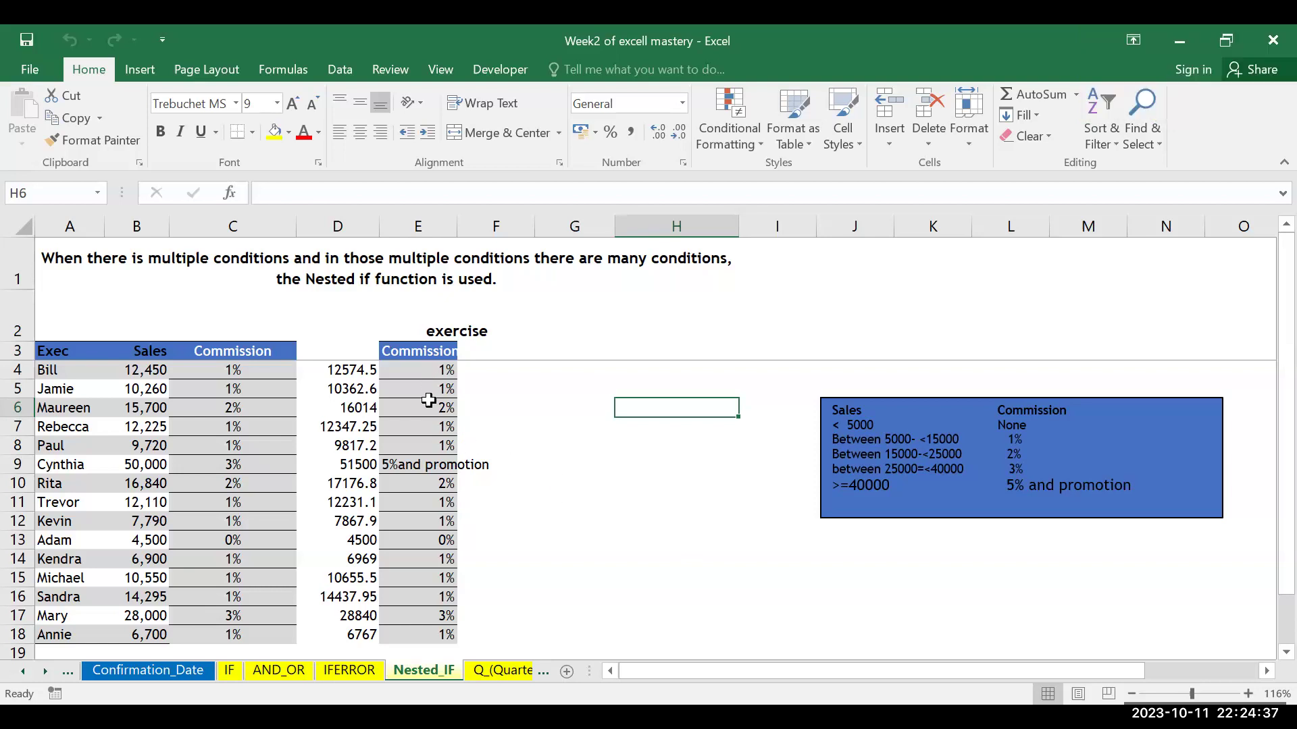
{"action": "left_click", "coordinate": [450, 466]}
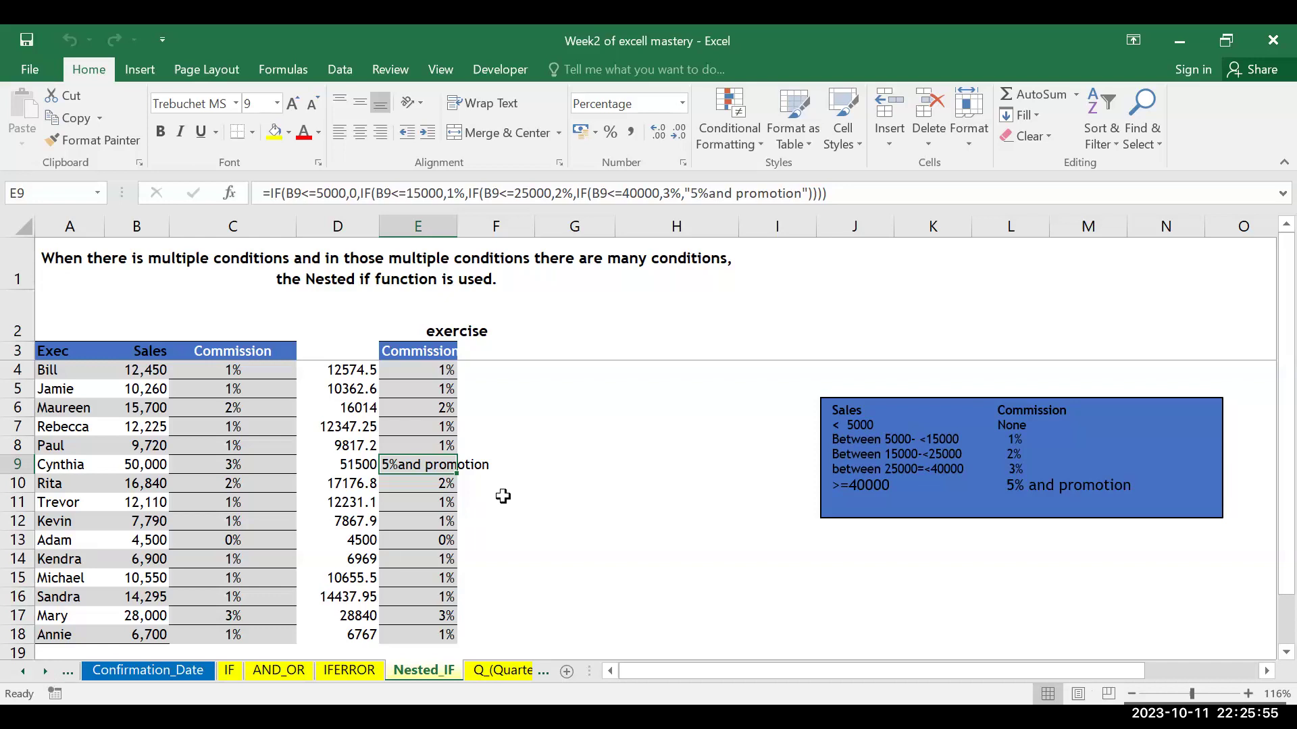
{"action": "left_click", "coordinate": [631, 523]}
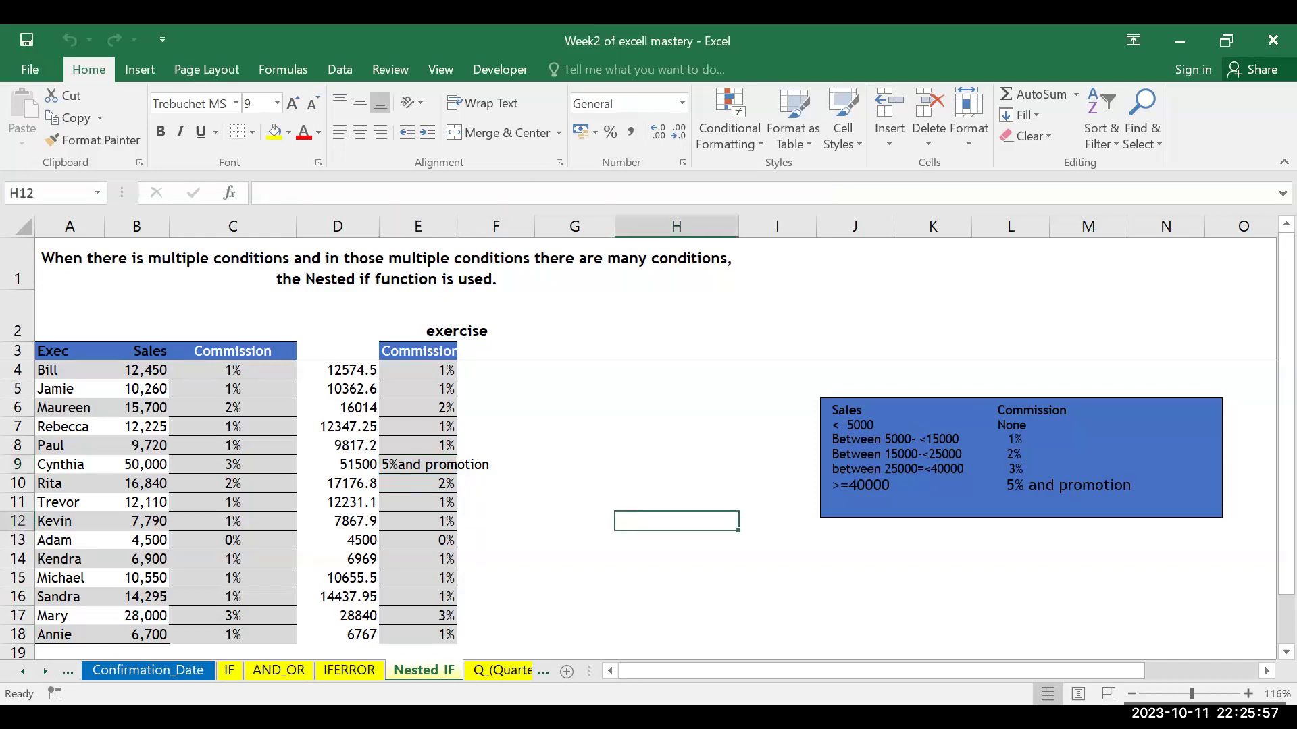
{"action": "left_click", "coordinate": [526, 539]}
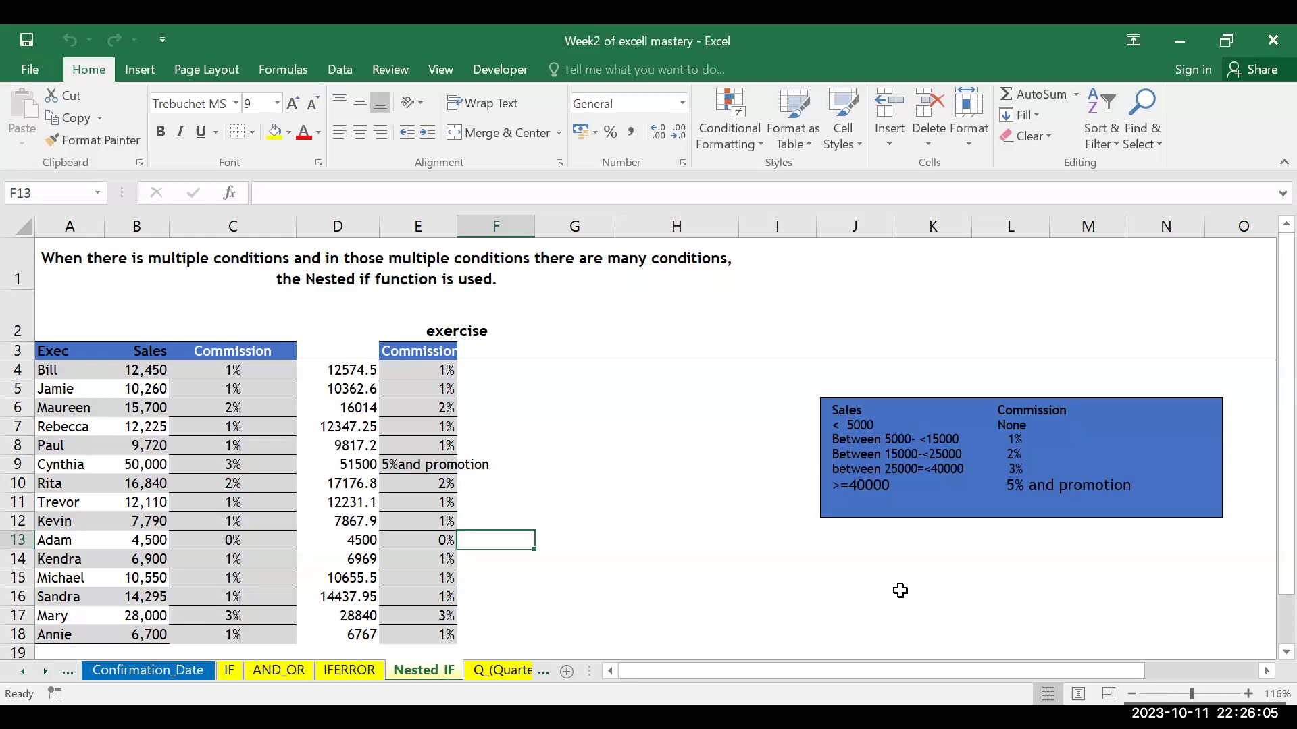
{"action": "left_click", "coordinate": [742, 319]}
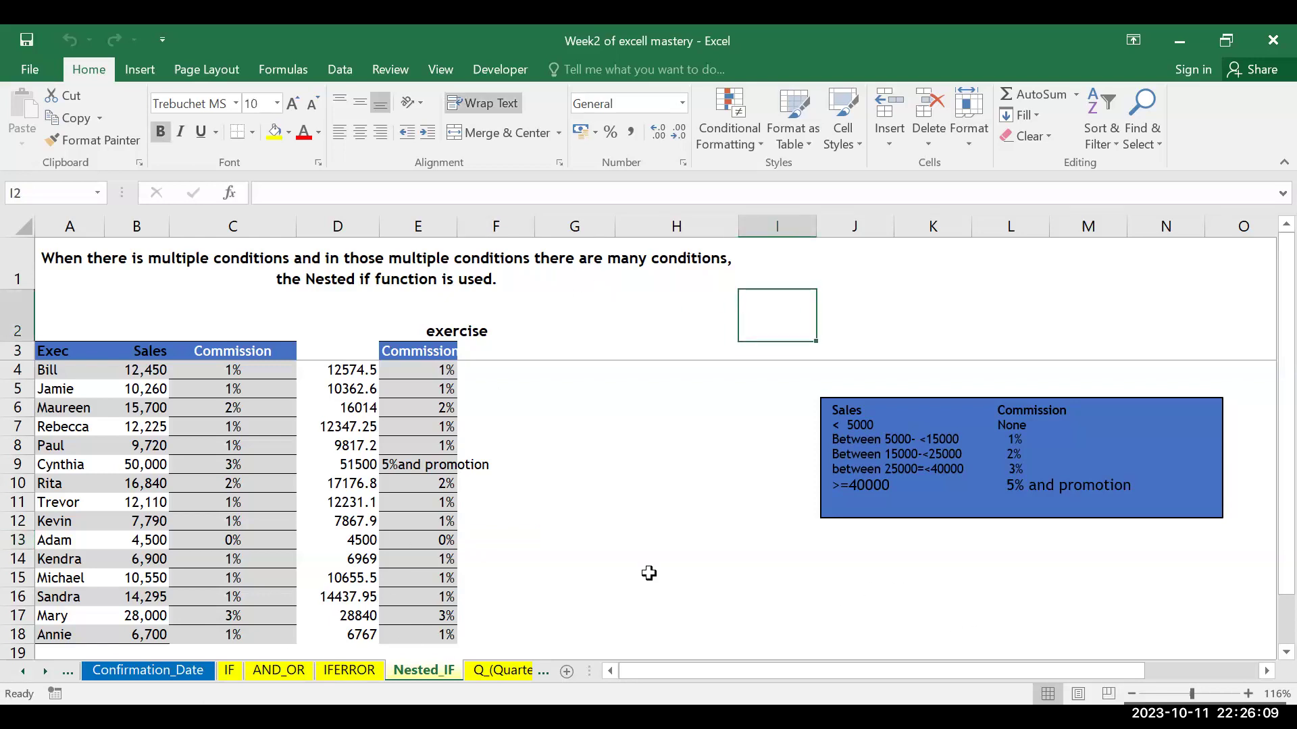
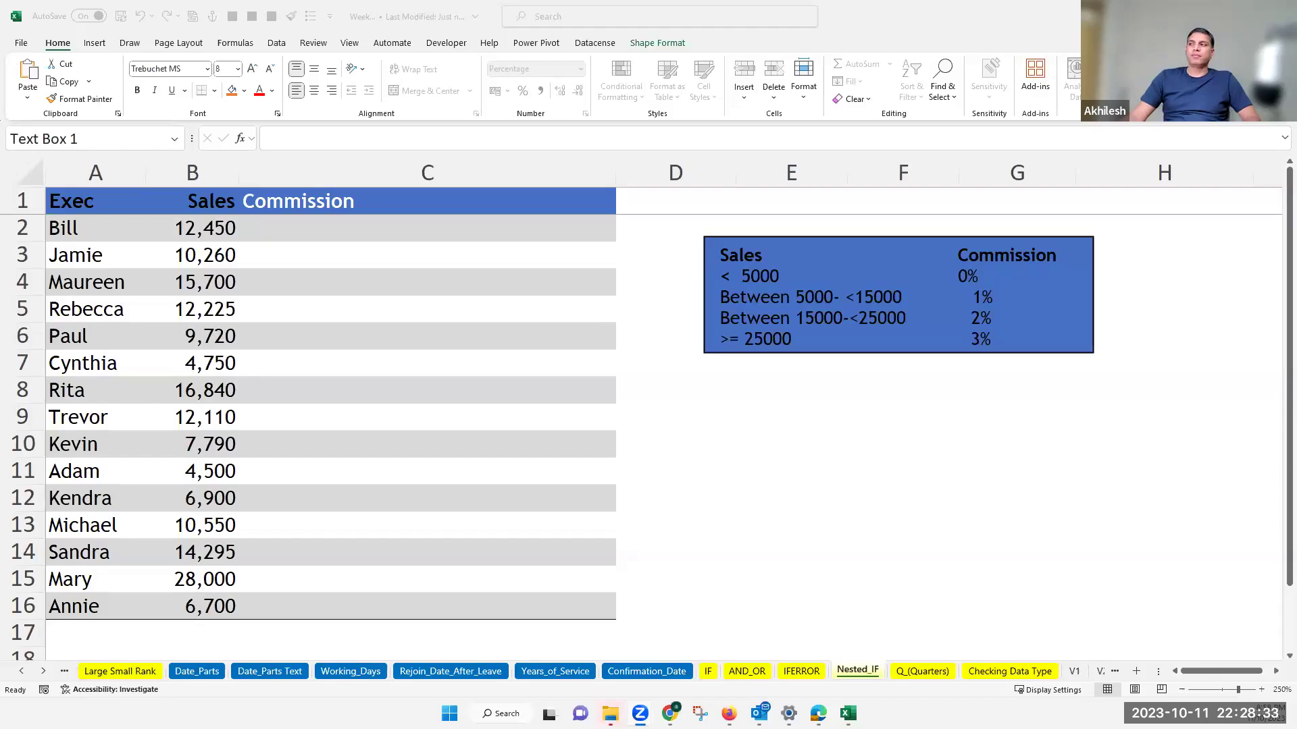
Step: Begin an IF formula in C2 of the Week2(1) workbook's Nested_IF sheet with the test B2<5000 and value-if-true 0, ending with a comma
{"action": "left_click", "coordinate": [894, 235]}
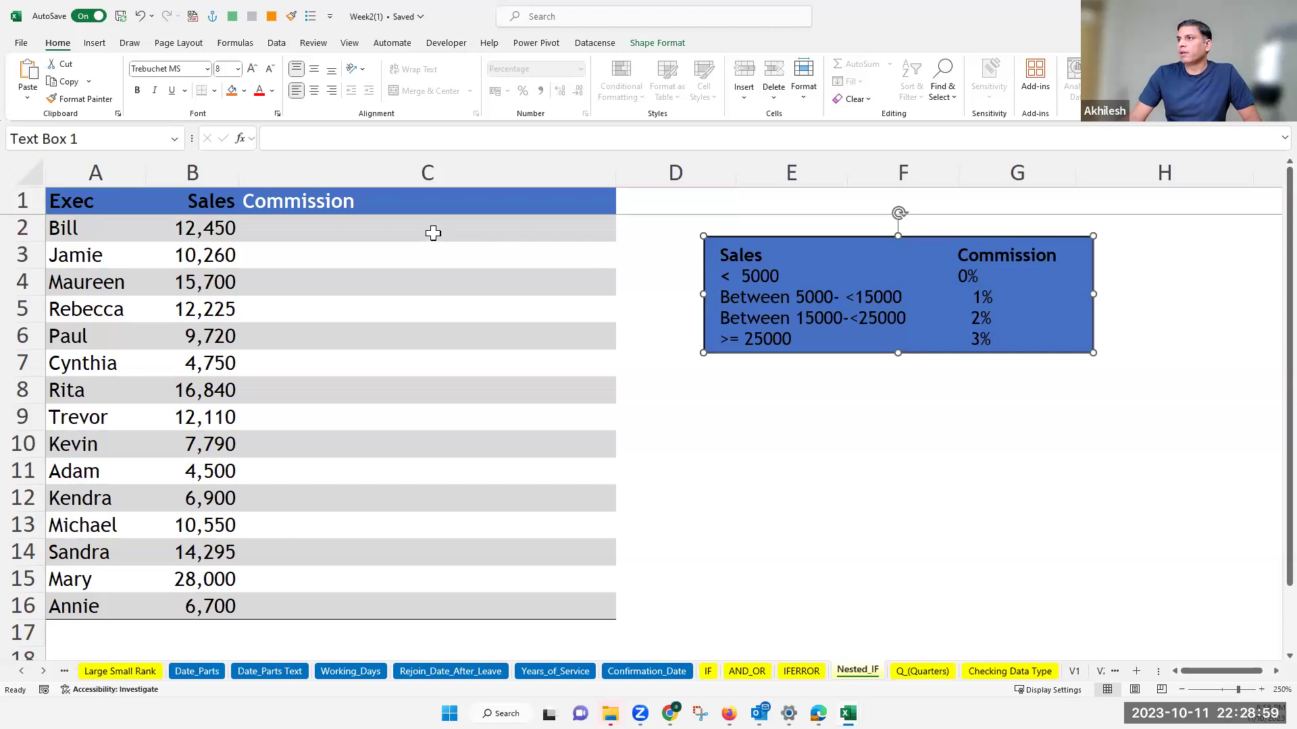
{"action": "left_click", "coordinate": [433, 233]}
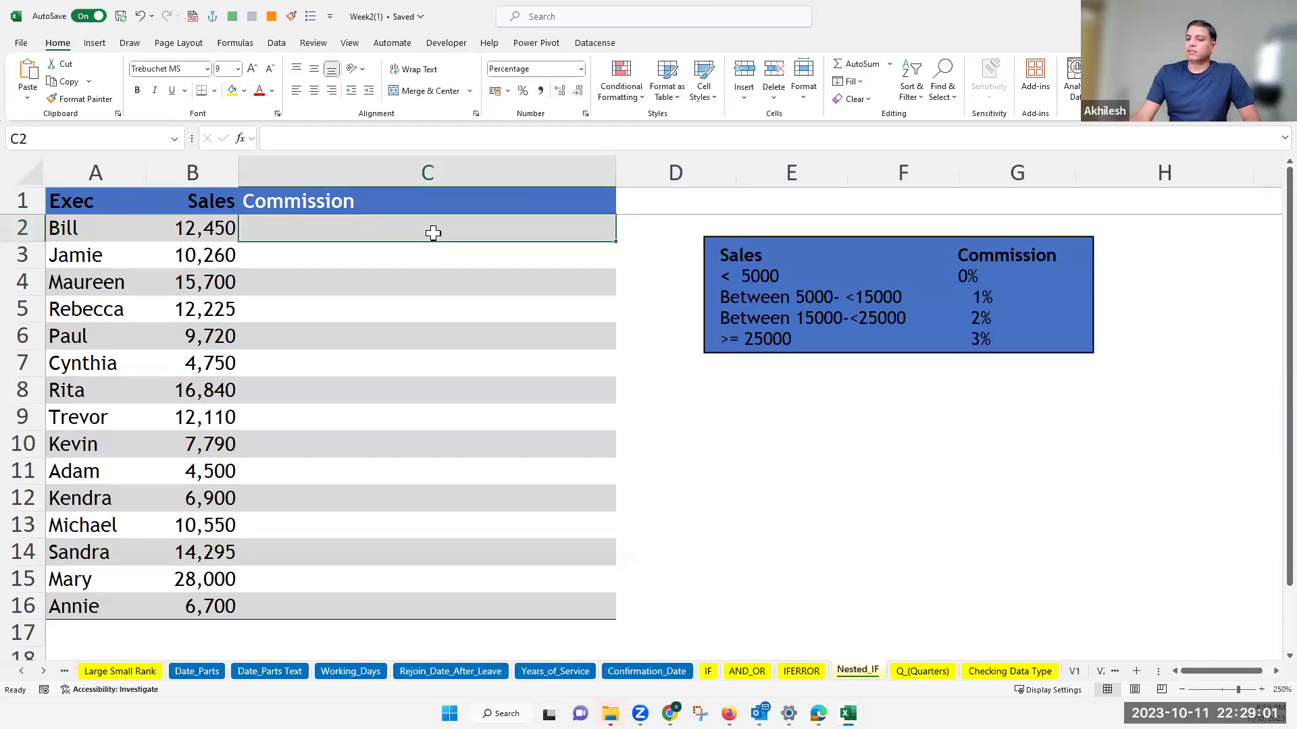
{"action": "left_click_drag", "start_coordinate": [182, 230], "coordinate": [172, 609]}
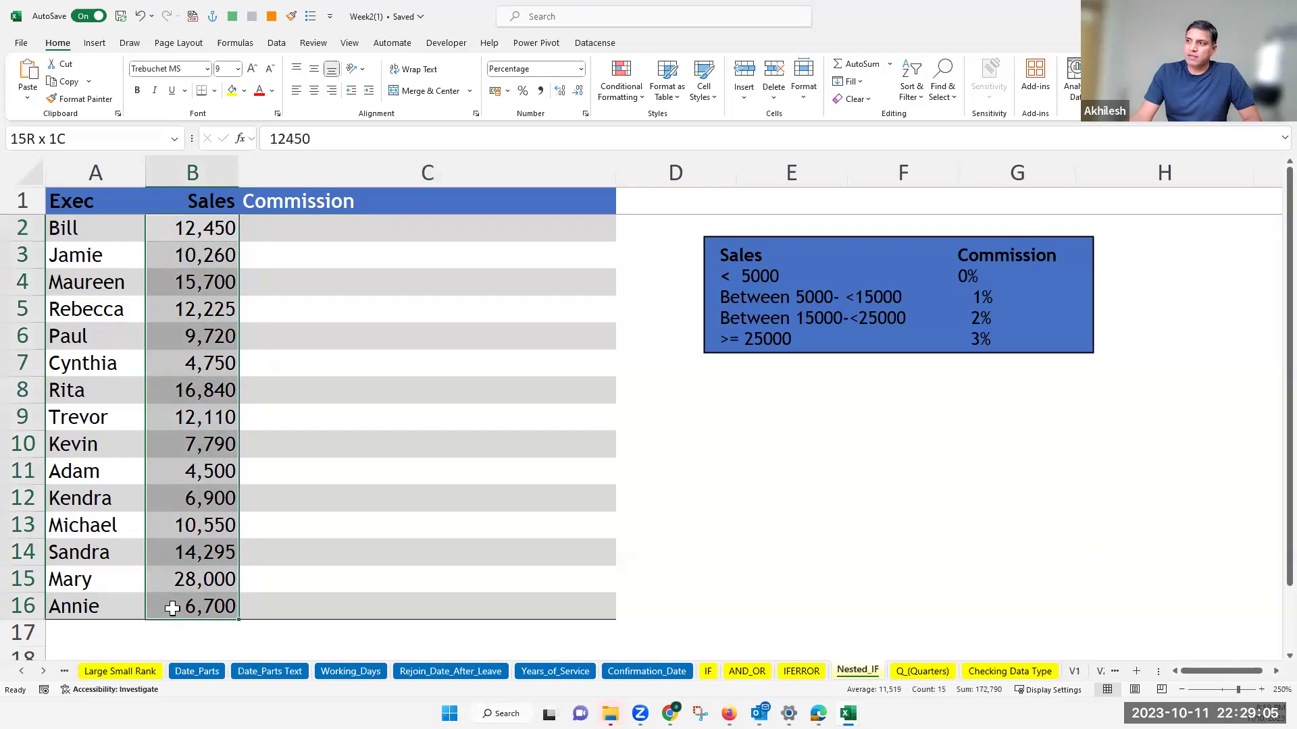
{"action": "left_click", "coordinate": [330, 241]}
{"action": "type", "text": "=if"}
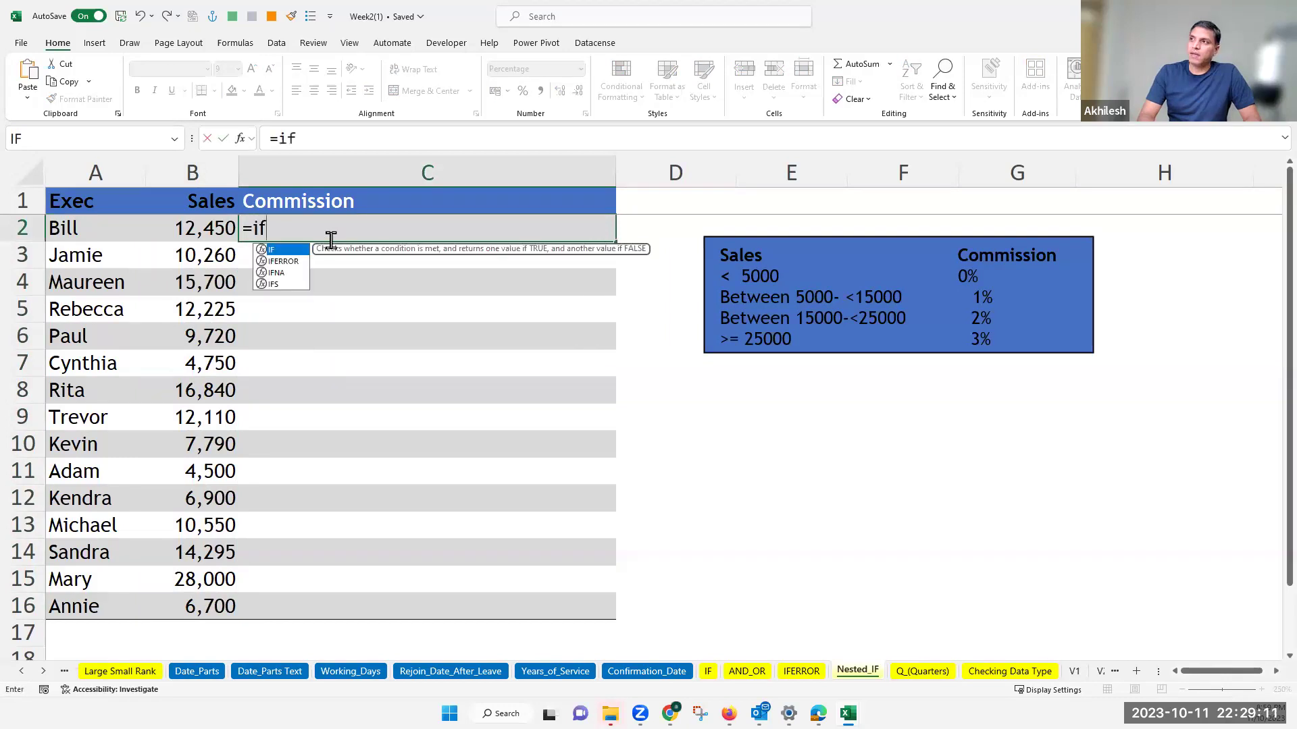
{"action": "key", "text": "Tab"}
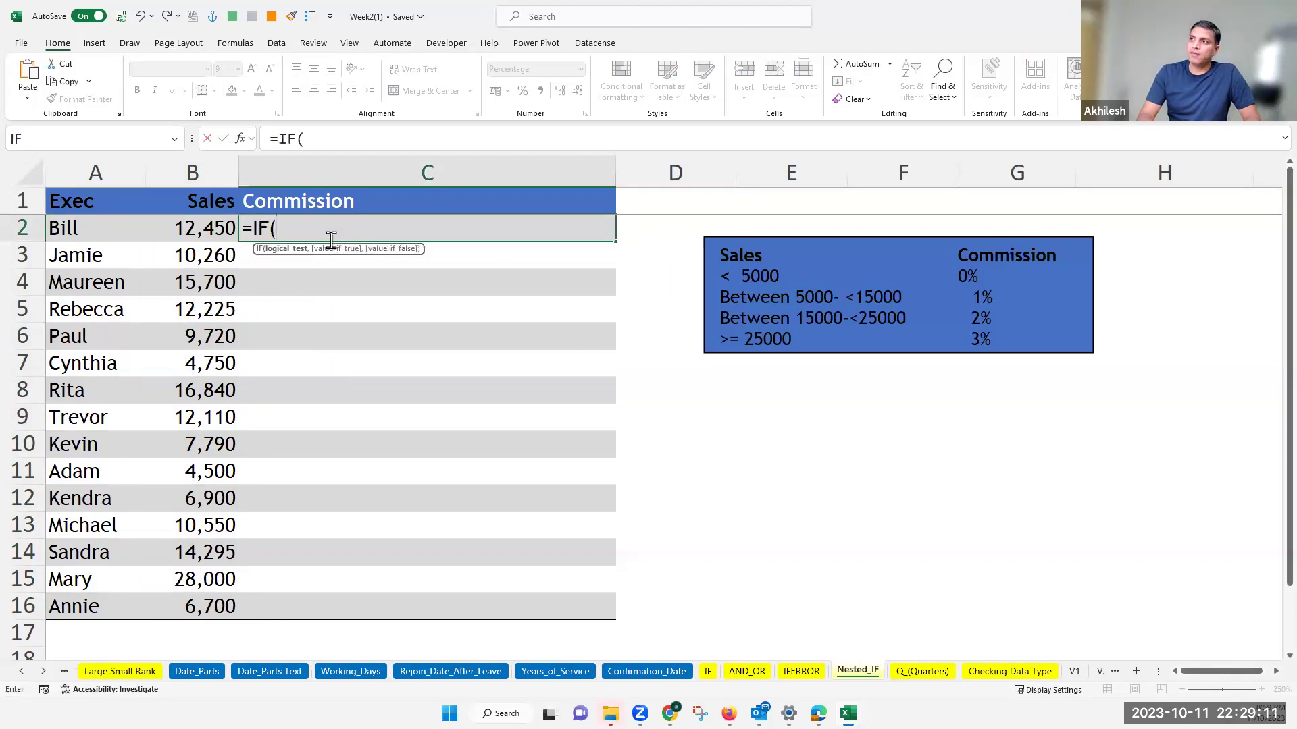
{"action": "left_click", "coordinate": [210, 230]}
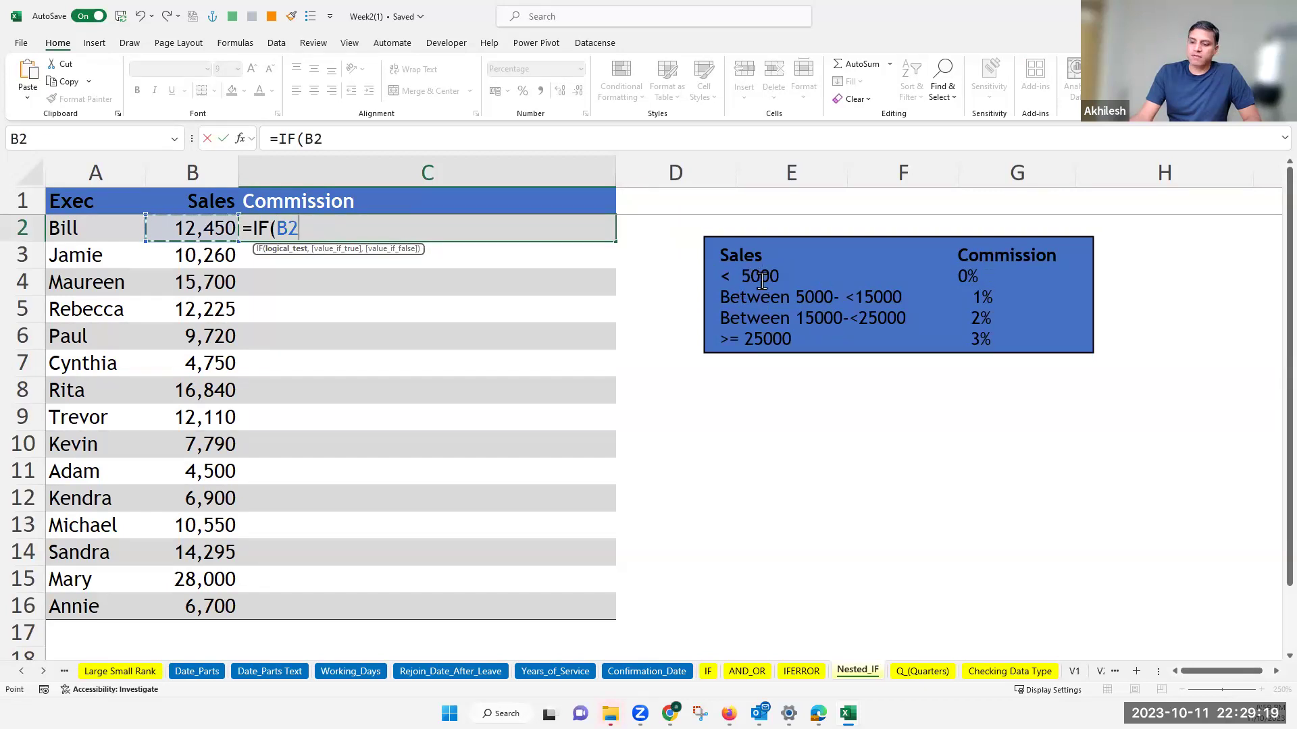
{"action": "type", "text": "<5000,"}
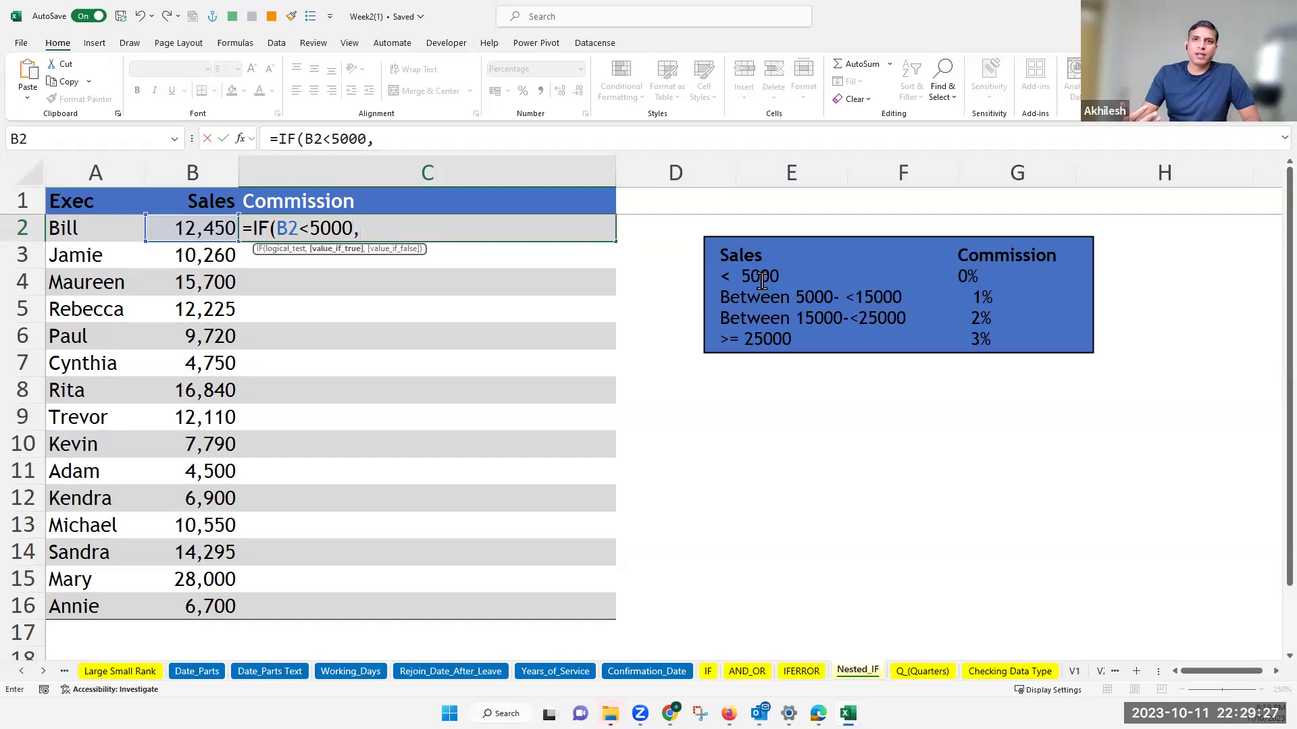
{"action": "type", "text": "0"}
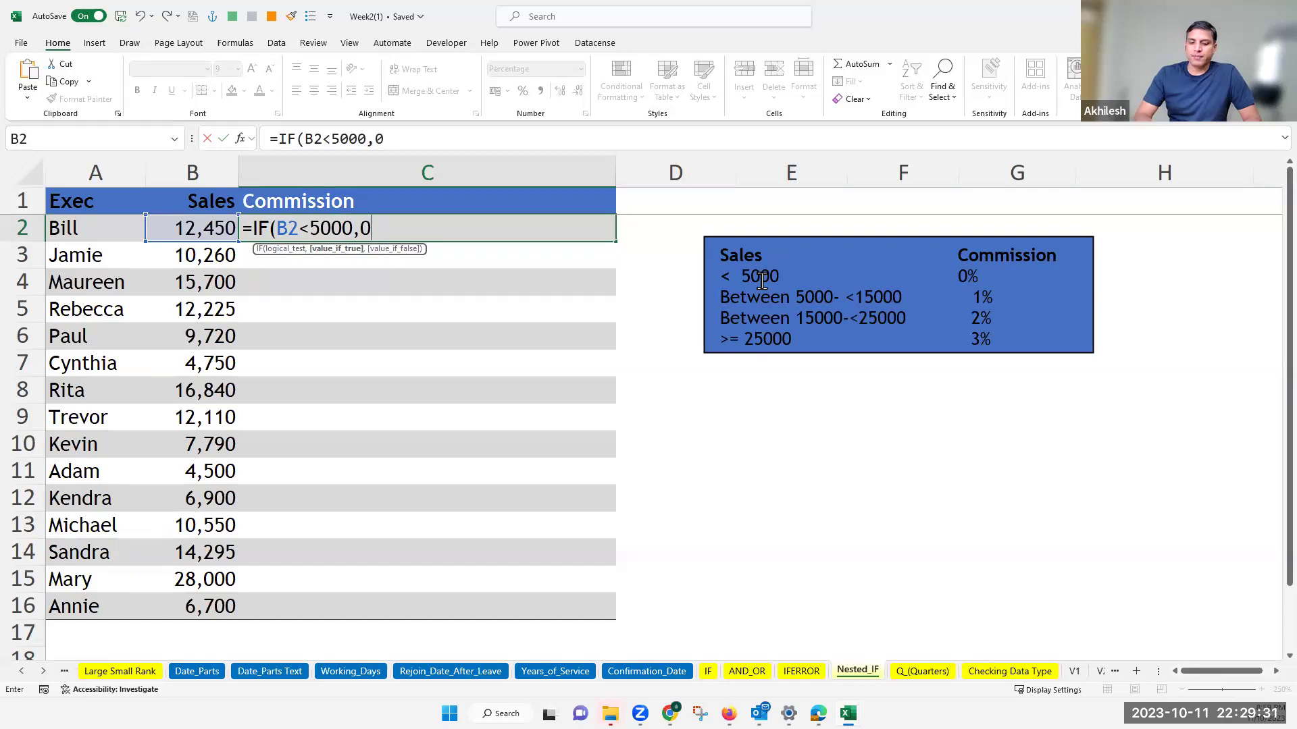
{"action": "type", "text": ","}
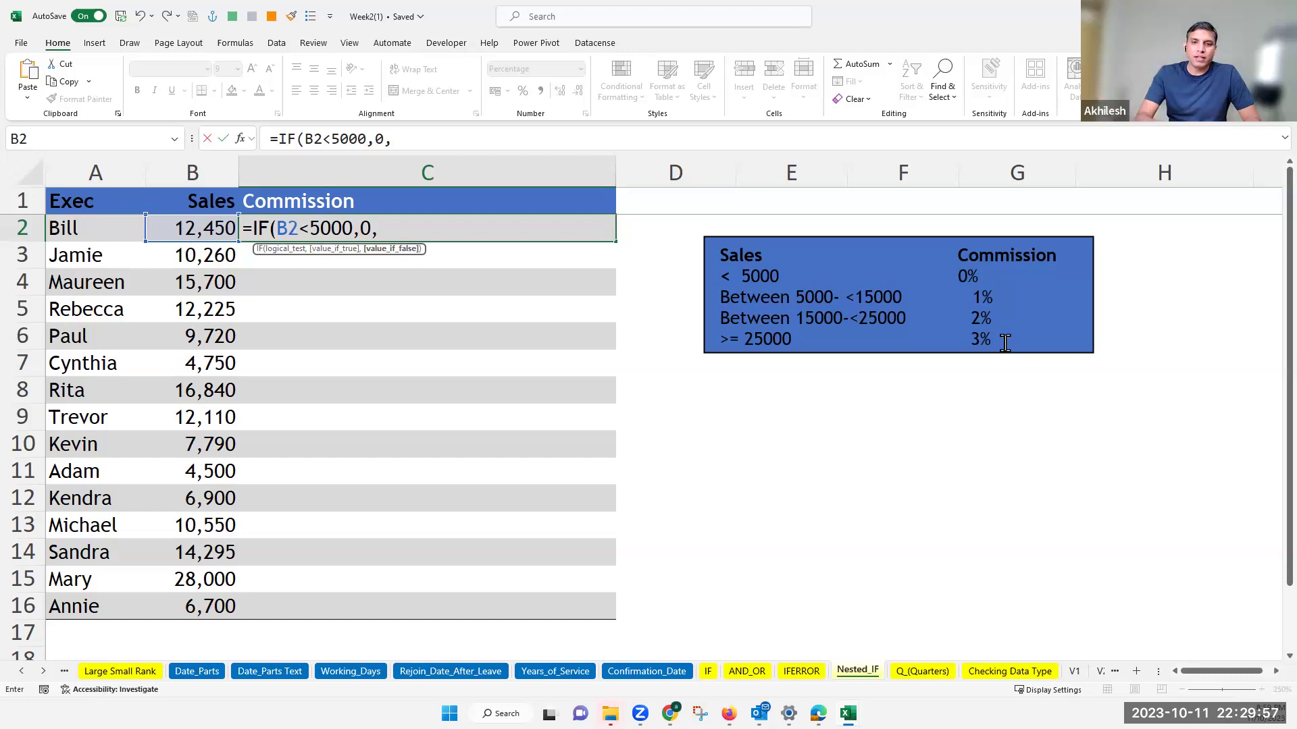
Step: Nest a second IF as the value-if-false in C2, testing B2<15000 with value-if-true 1%, ending with a comma
{"action": "type", "text": "if"}
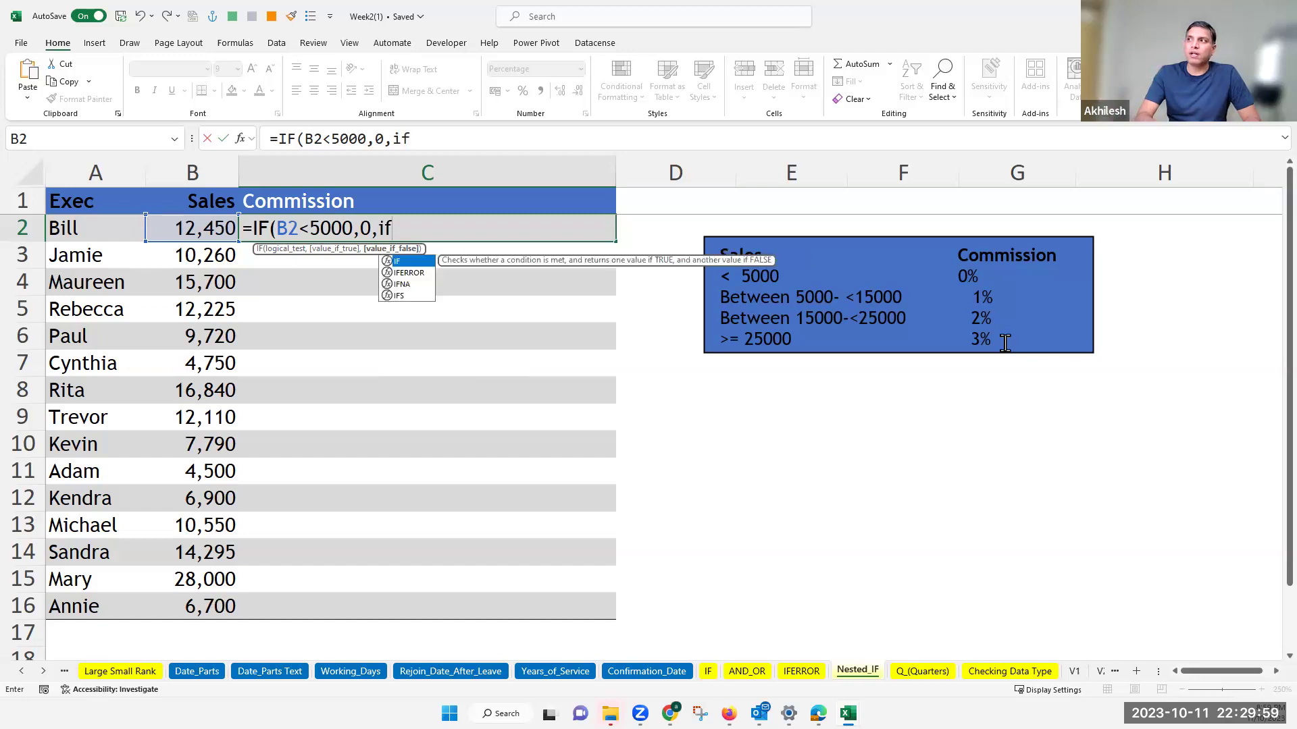
{"action": "key", "text": "Tab"}
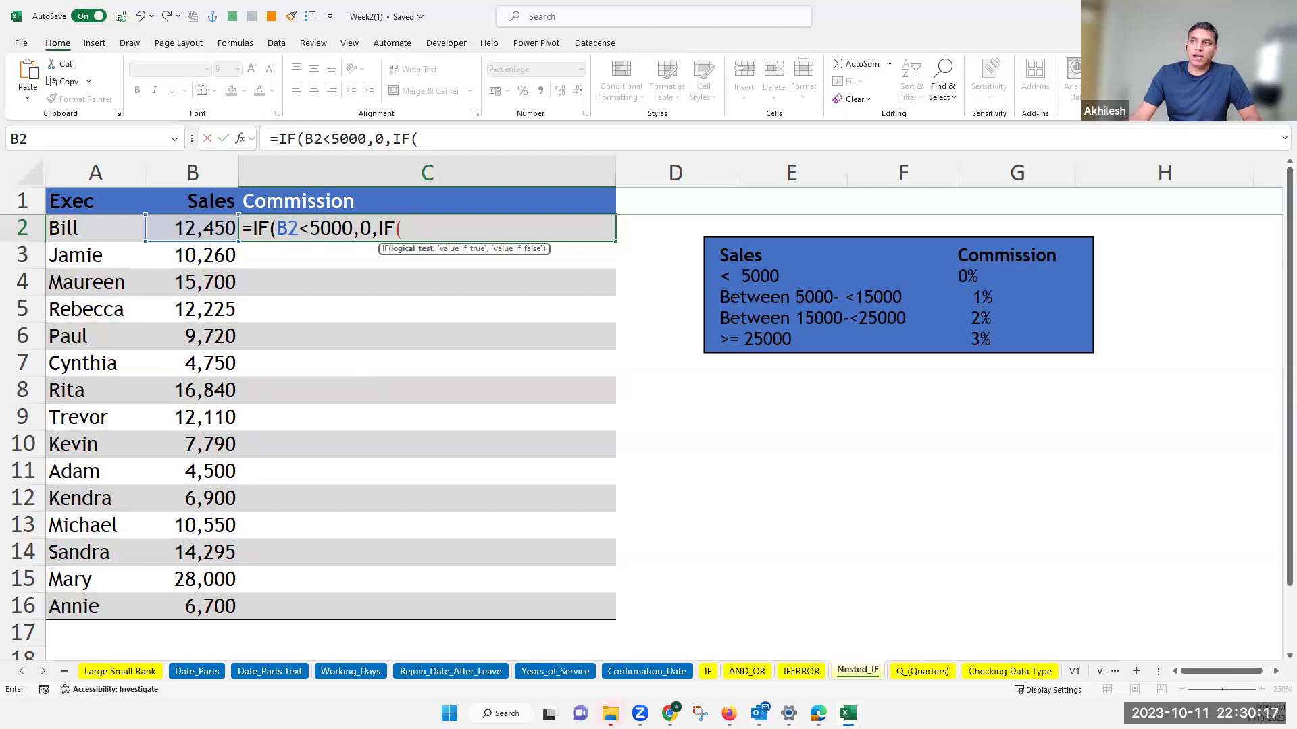
{"action": "left_click", "coordinate": [212, 233]}
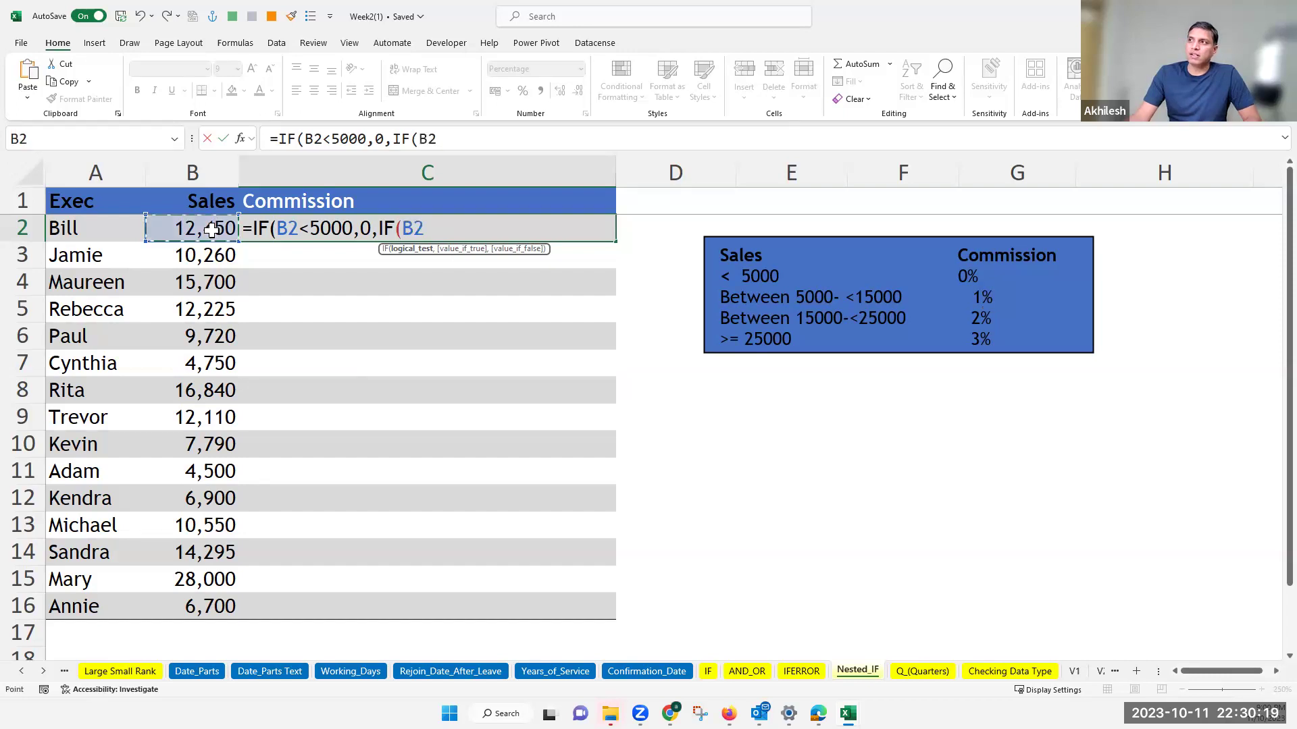
{"action": "type", "text": "<"}
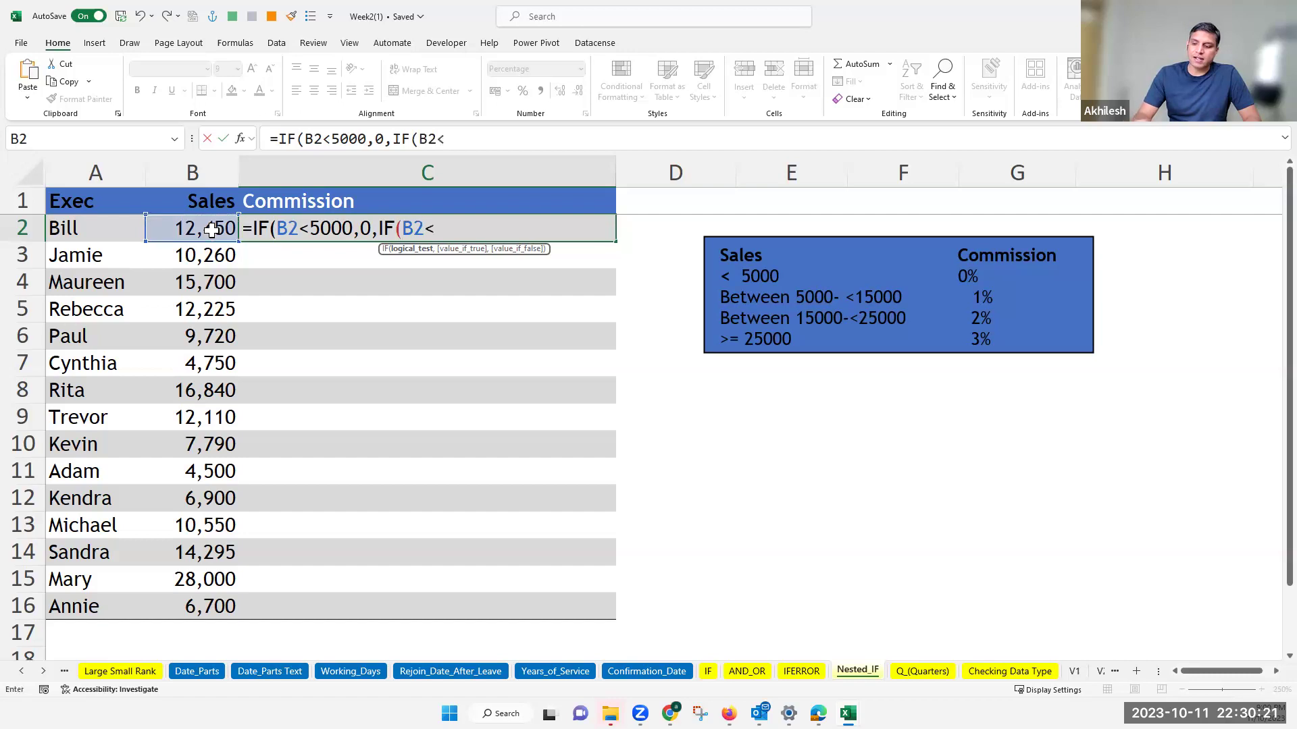
{"action": "type", "text": "15000"}
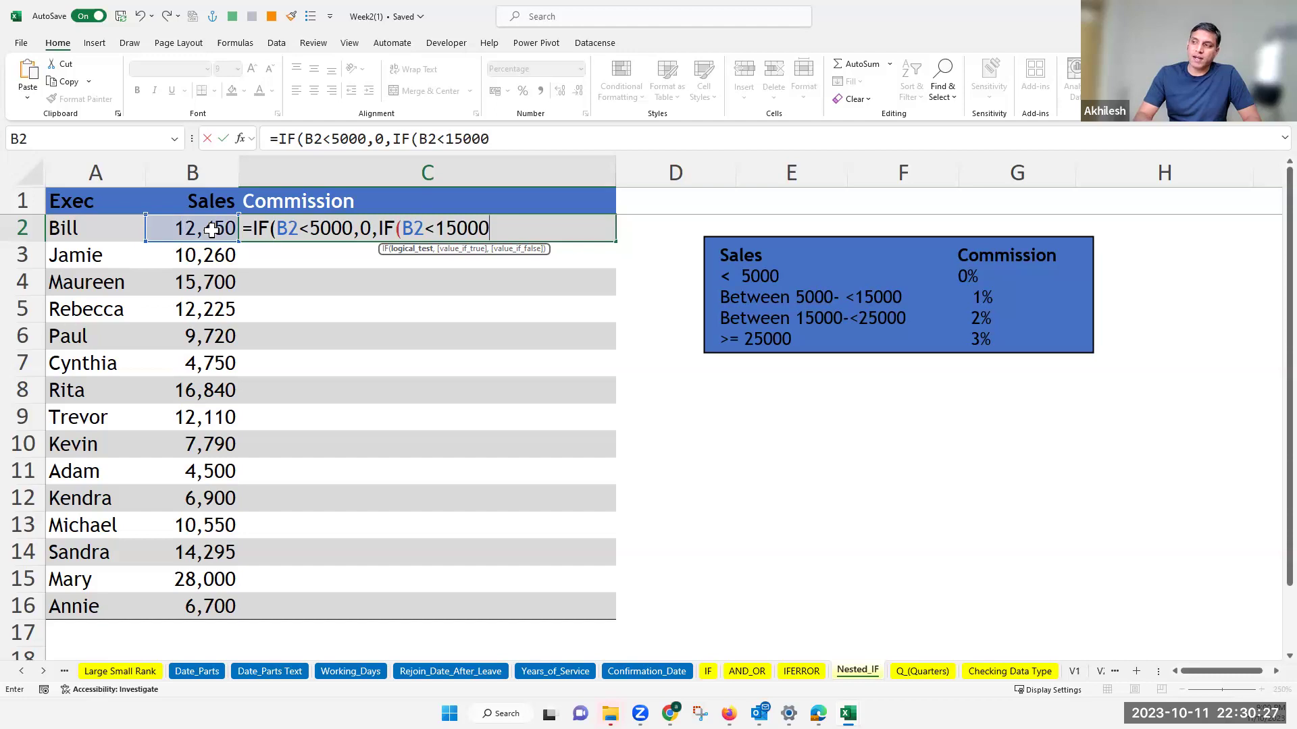
{"action": "type", "text": ","}
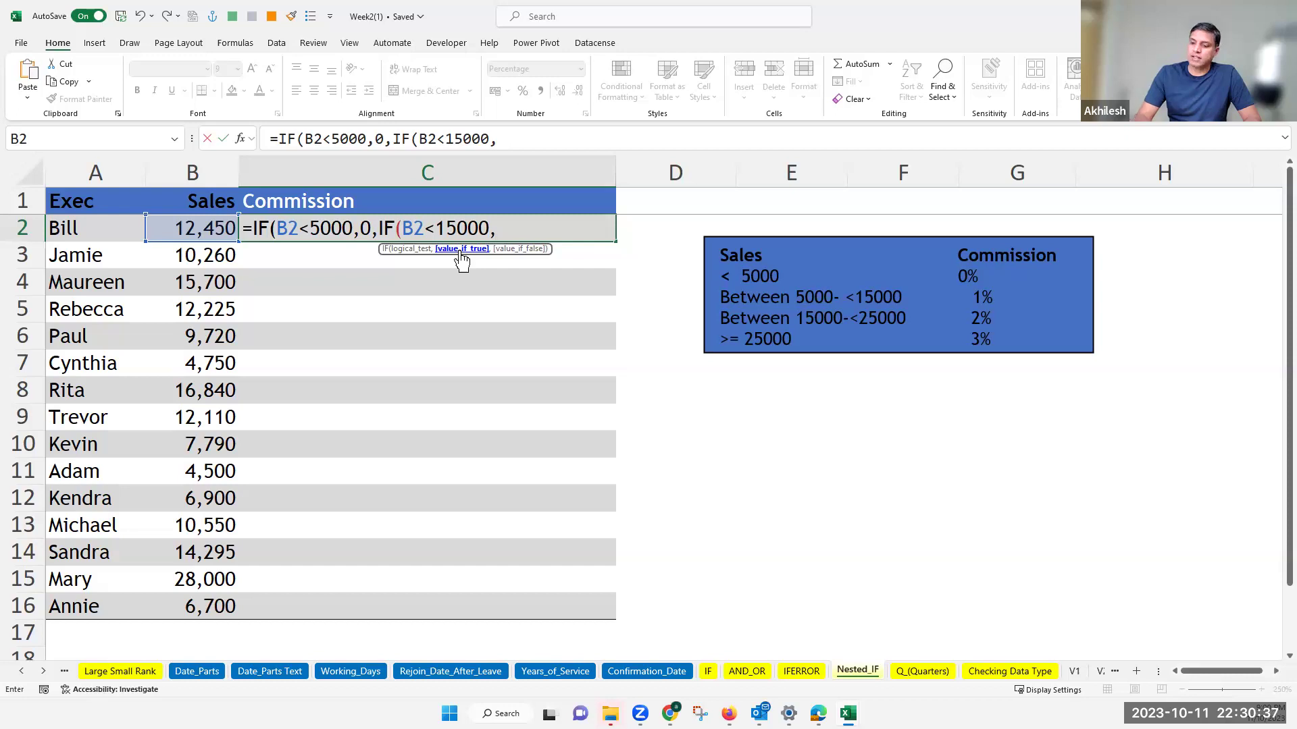
{"action": "type", "text": "1%"}
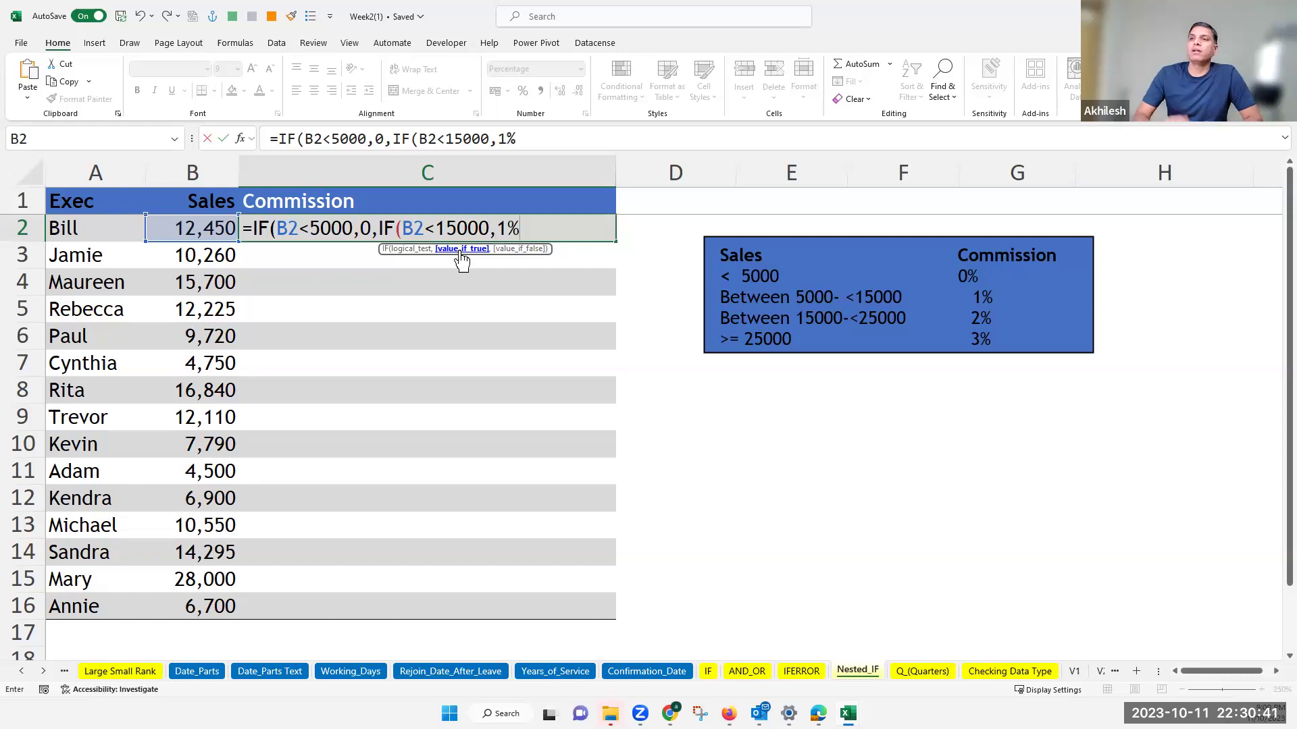
{"action": "type", "text": ","}
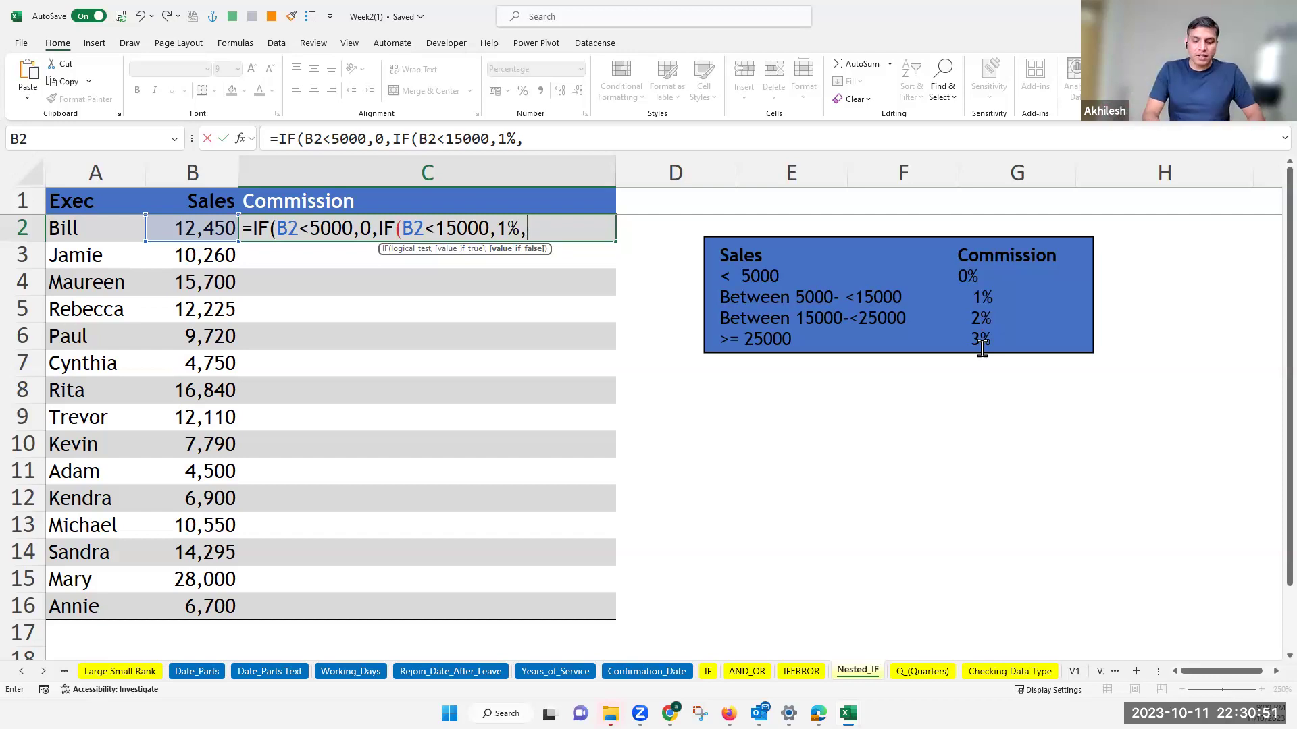
Step: Nest a third IF in the C2 formula, testing B2<25000 with value-if-true 2%, ending with a comma
{"action": "type", "text": "if"}
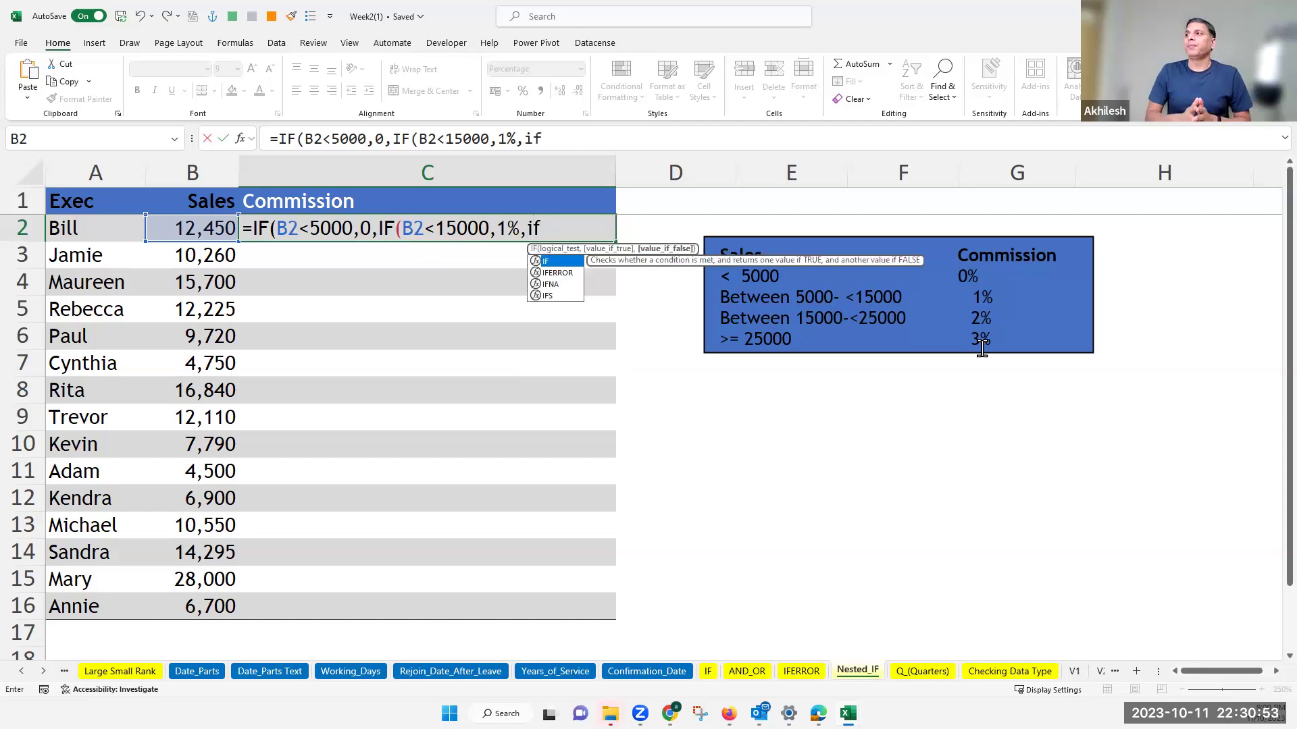
{"action": "key", "text": "Tab"}
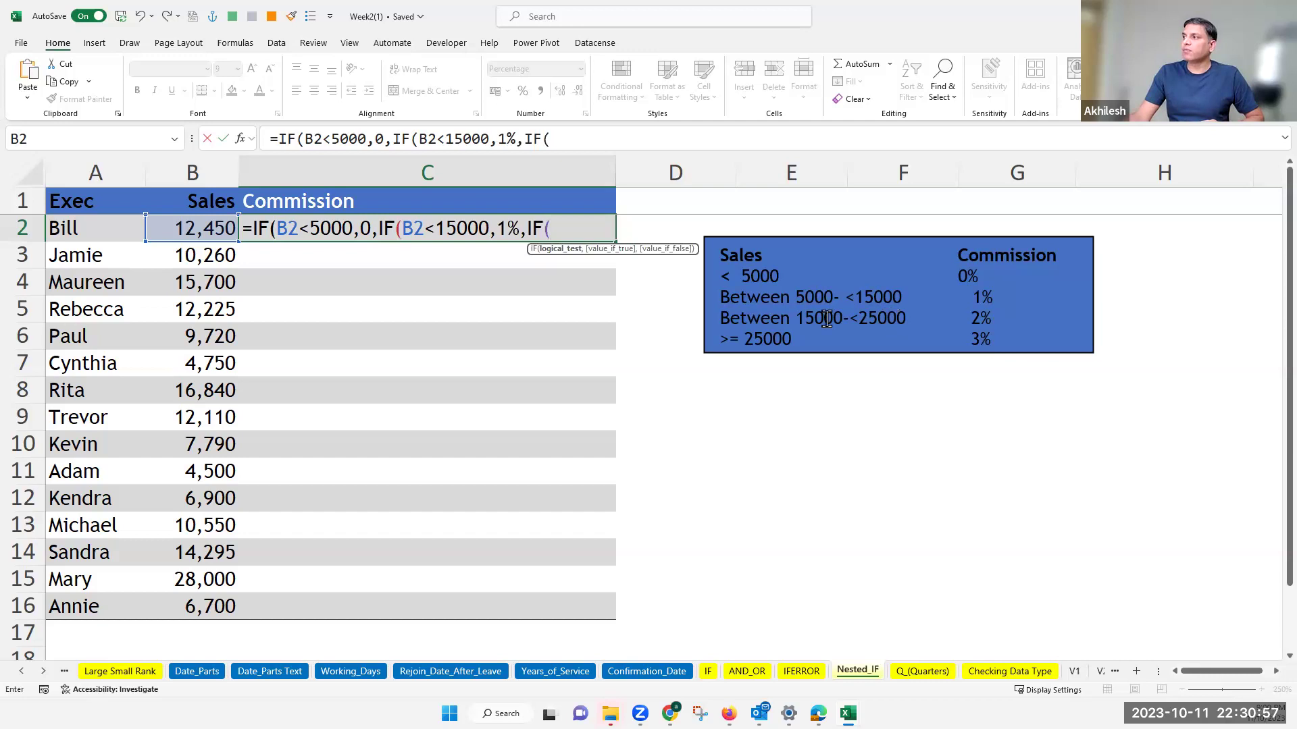
{"action": "left_click", "coordinate": [182, 229]}
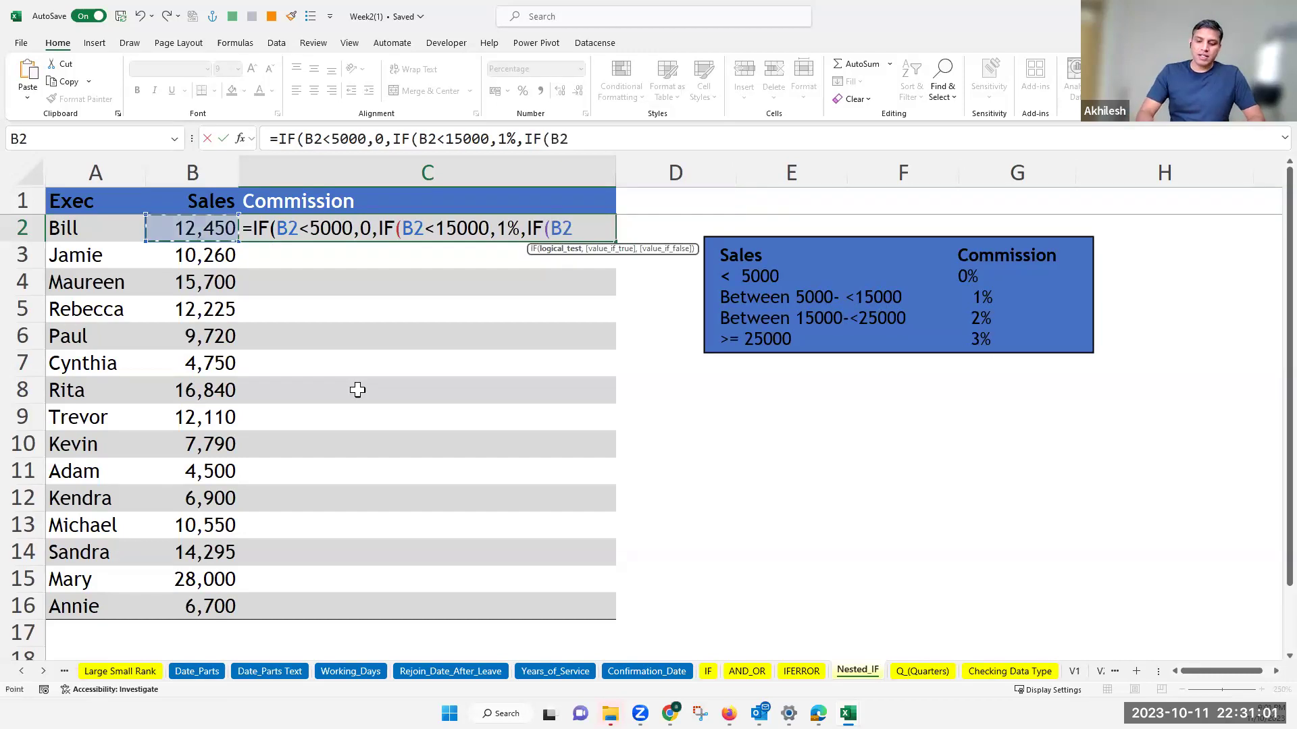
{"action": "type", "text": "<25000"}
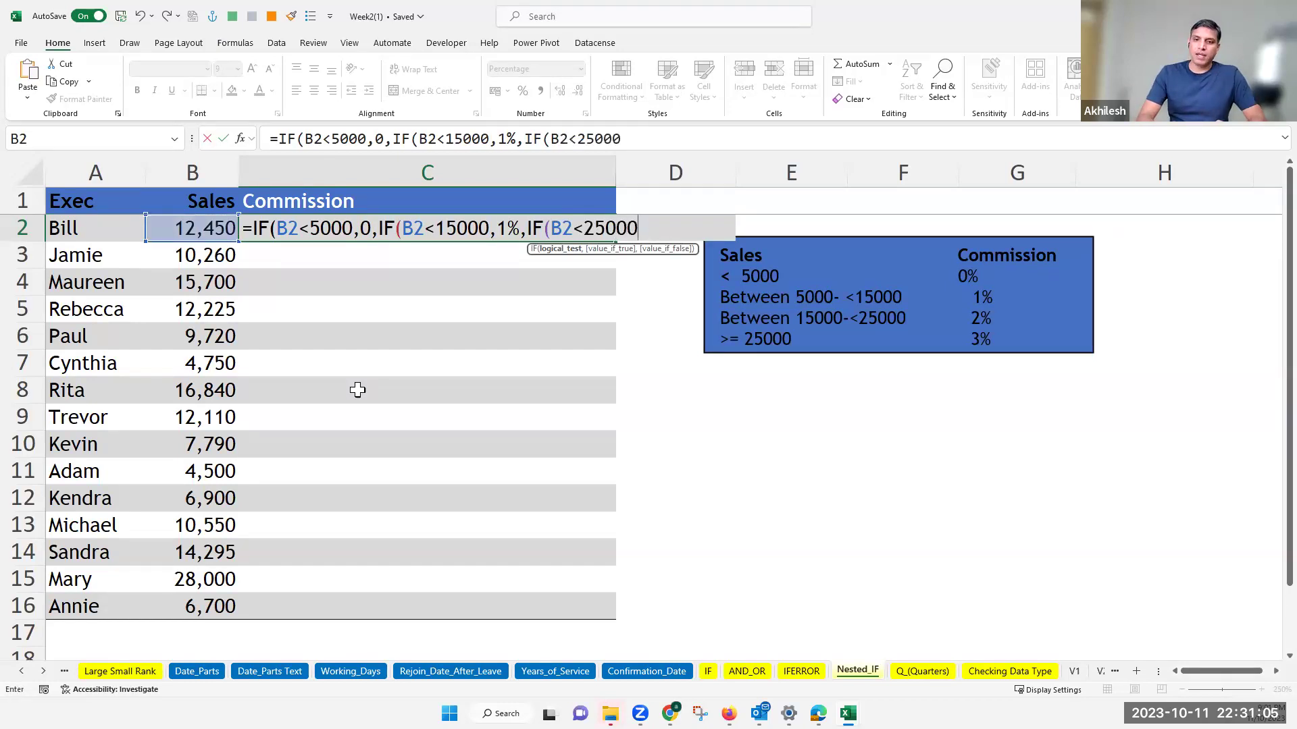
{"action": "type", "text": ","}
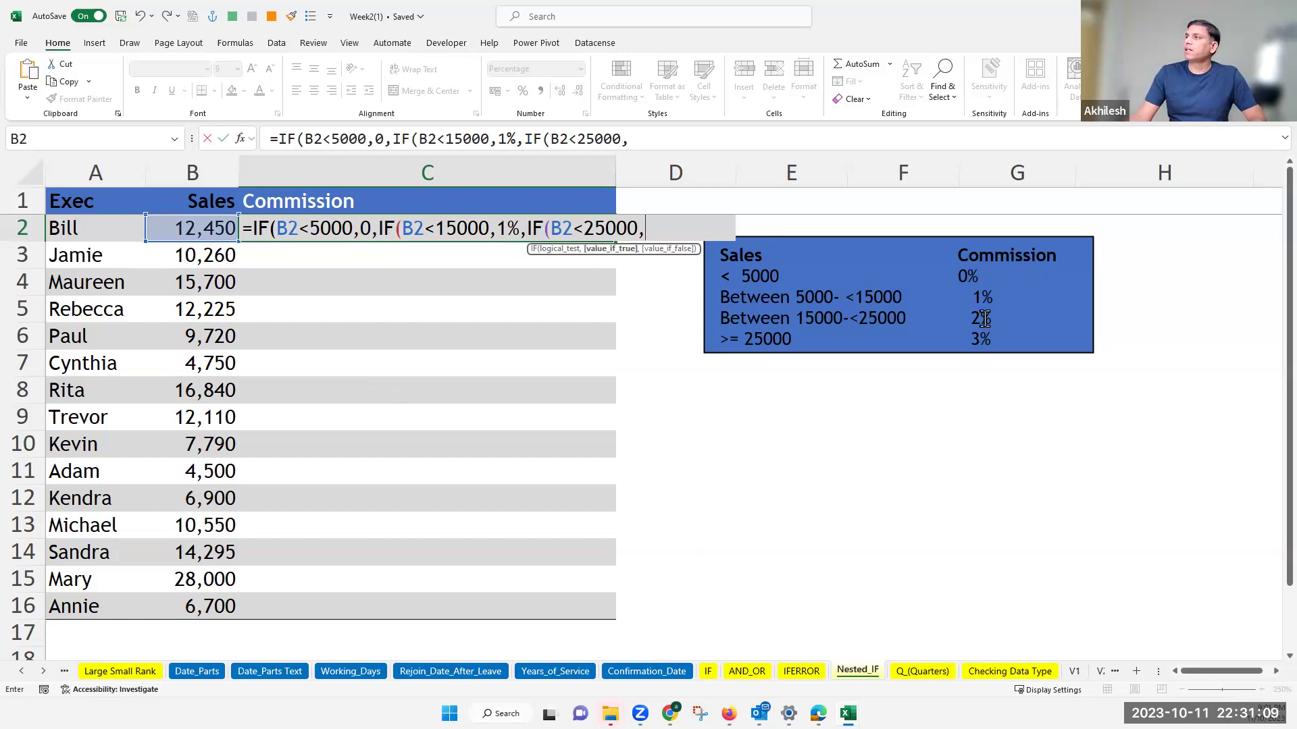
{"action": "type", "text": "2"}
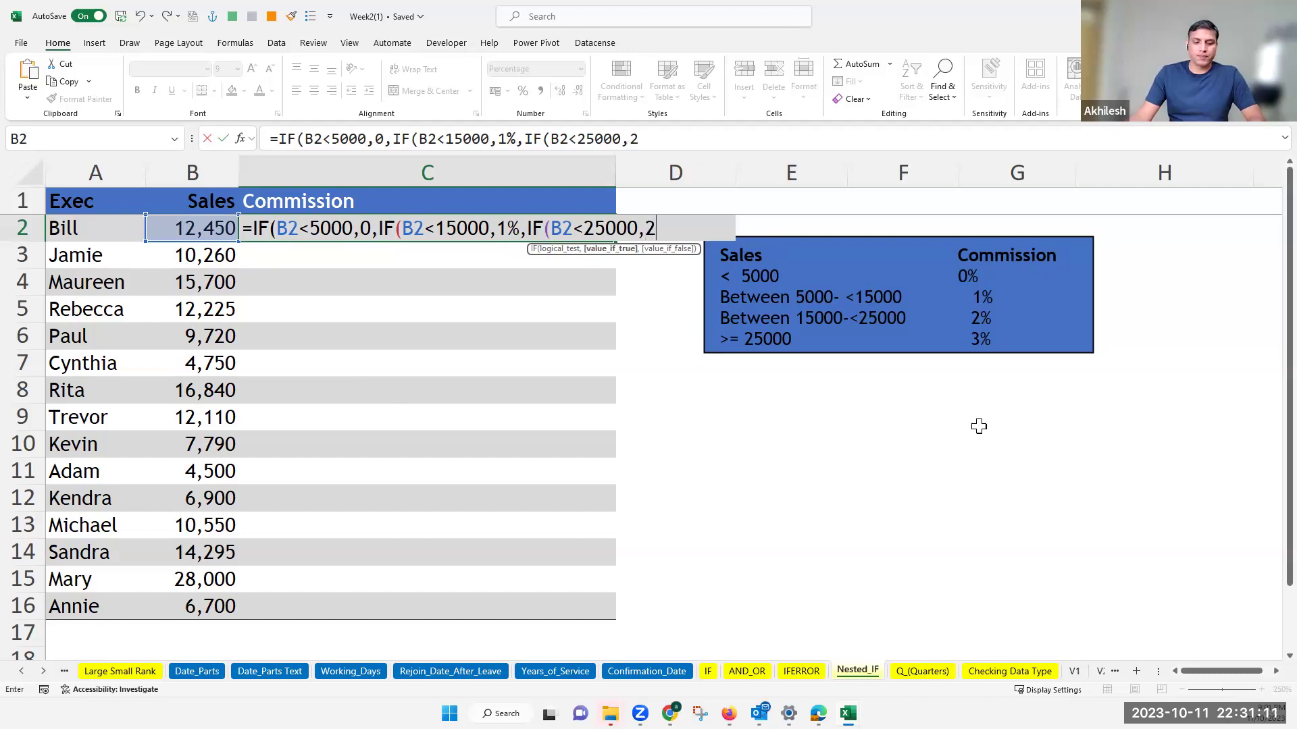
{"action": "type", "text": "5"}
{"action": "key", "text": "BackSpace"}
{"action": "type", "text": "%"}
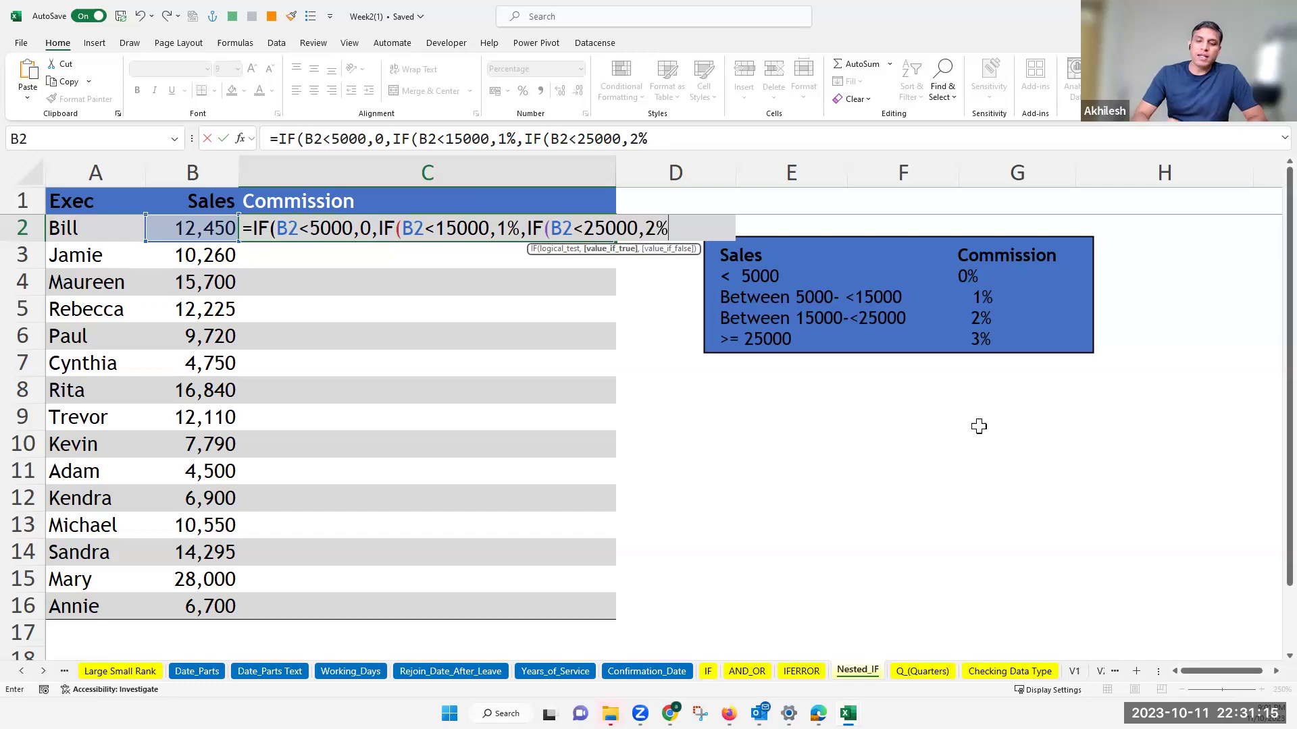
{"action": "type", "text": ","}
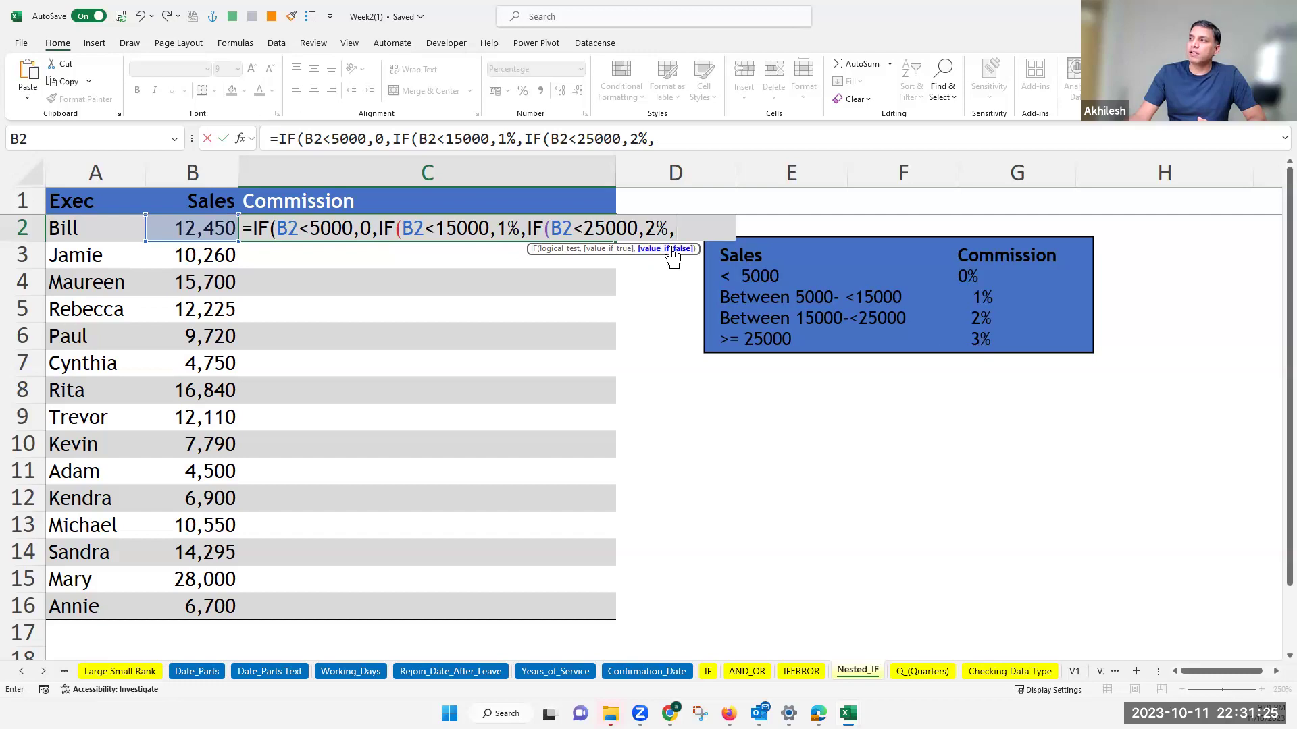
Step: Complete the C2 formula with 3% as the final value-if-false and three closing parentheses, and fill it down through C16
{"action": "type", "text": "3"}
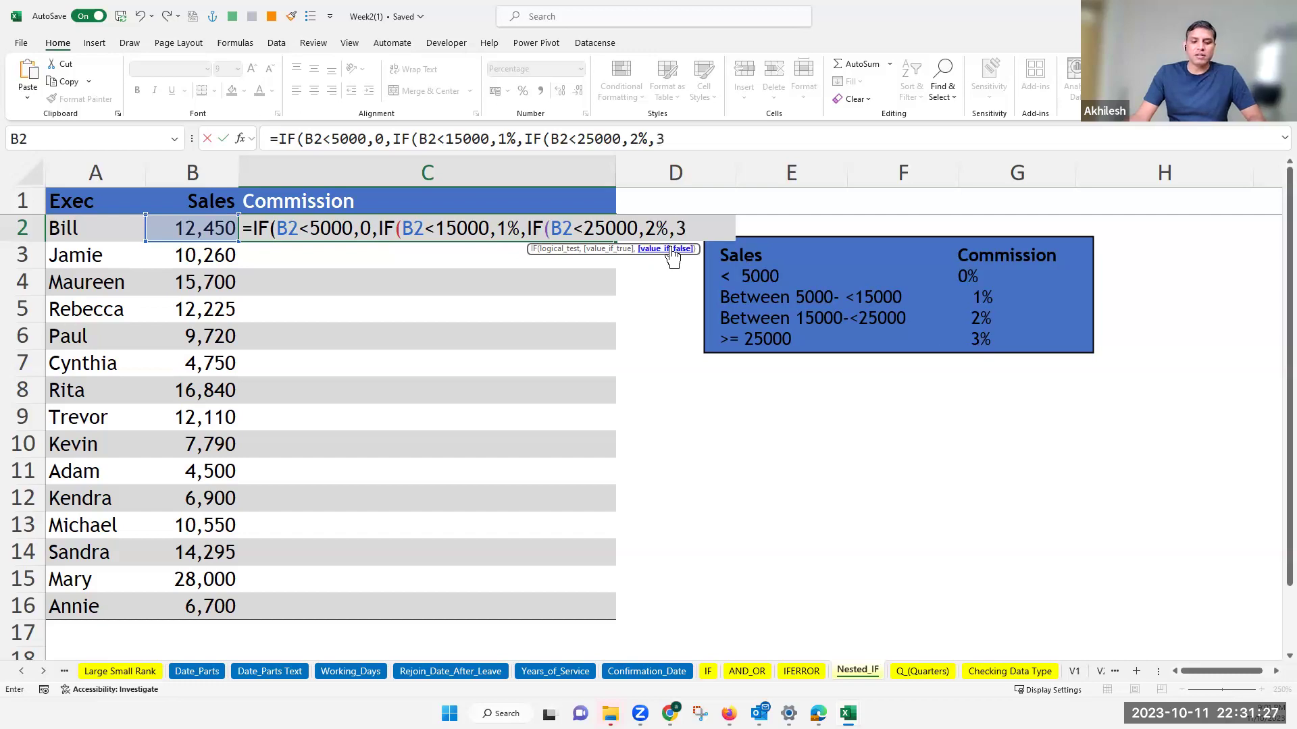
{"action": "type", "text": "%"}
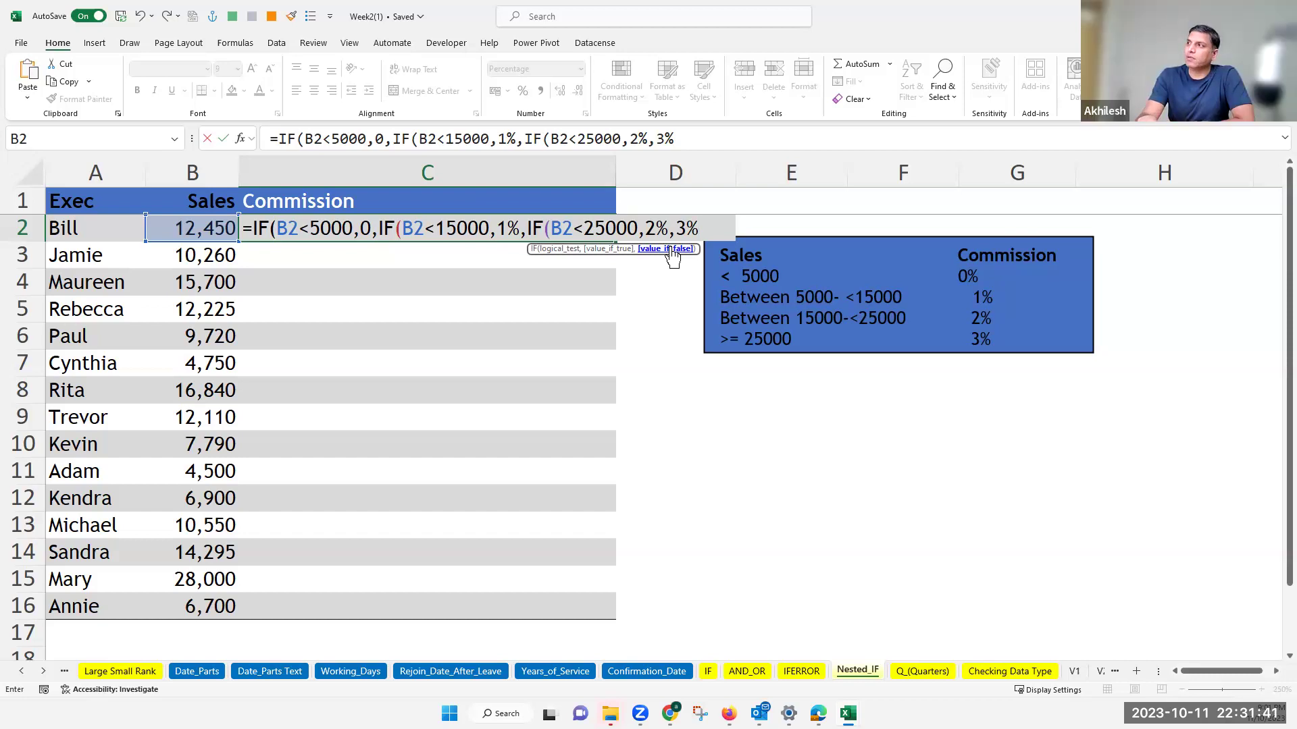
{"action": "type", "text": ")"}
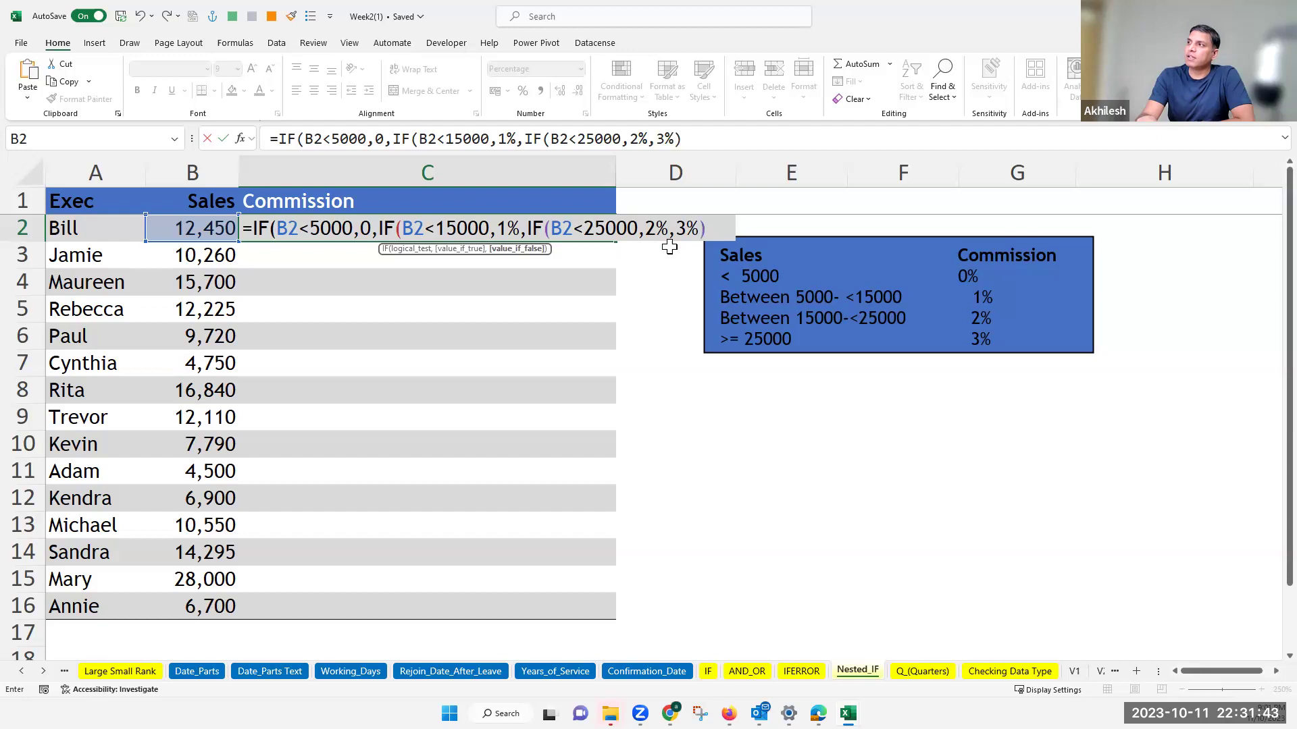
{"action": "type", "text": "))"}
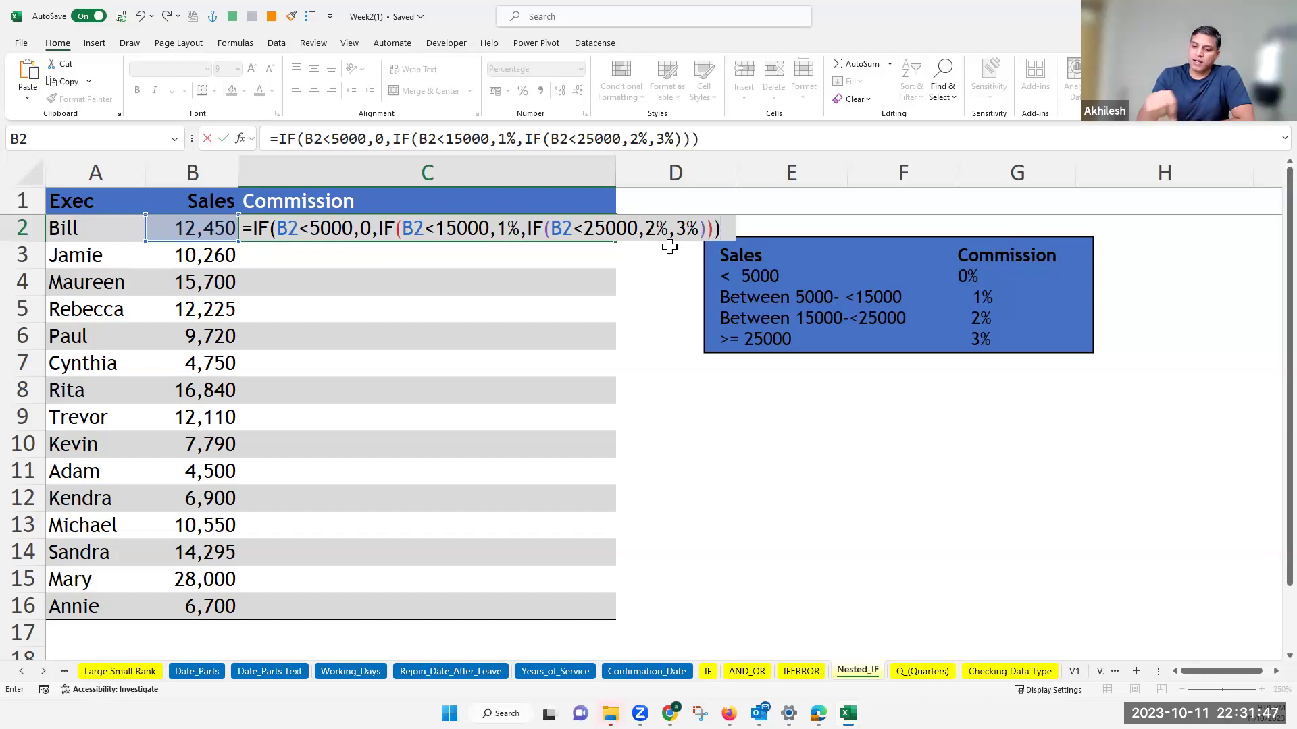
{"action": "key", "text": "Return"}
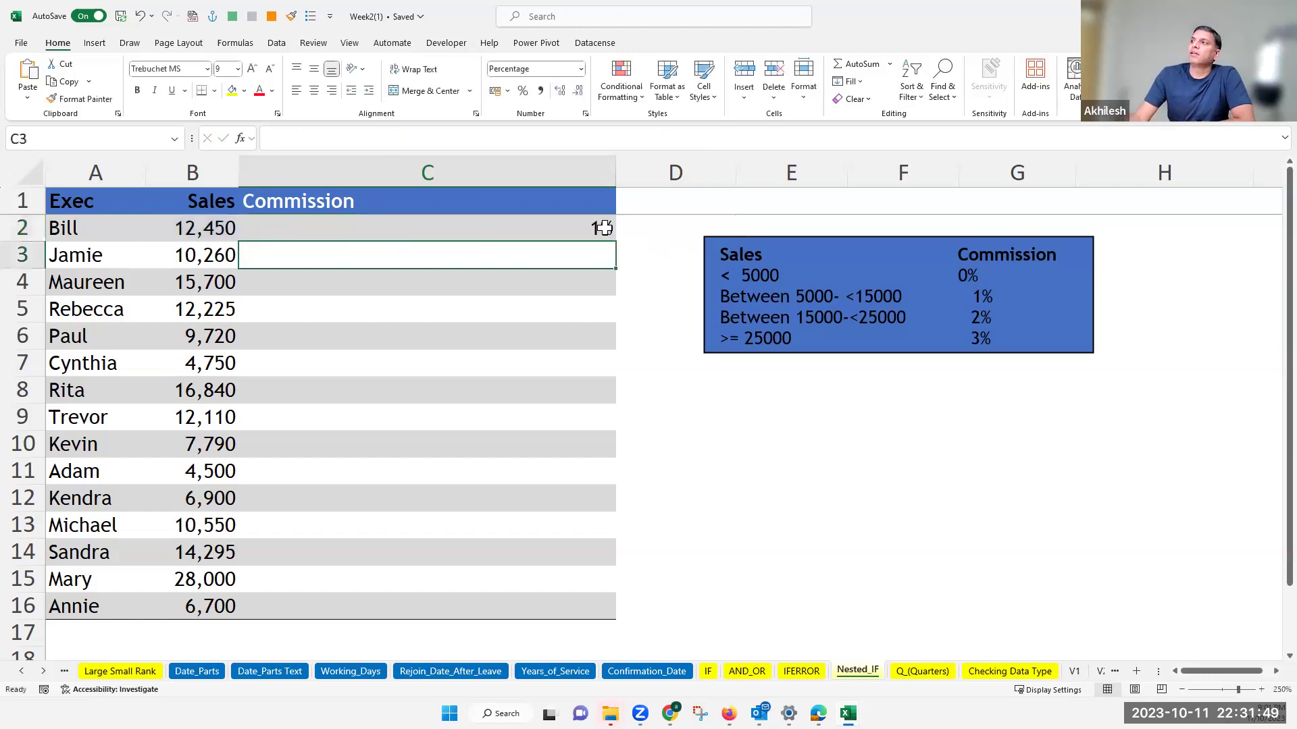
{"action": "left_click", "coordinate": [604, 230]}
{"action": "double_click", "coordinate": [613, 243]}
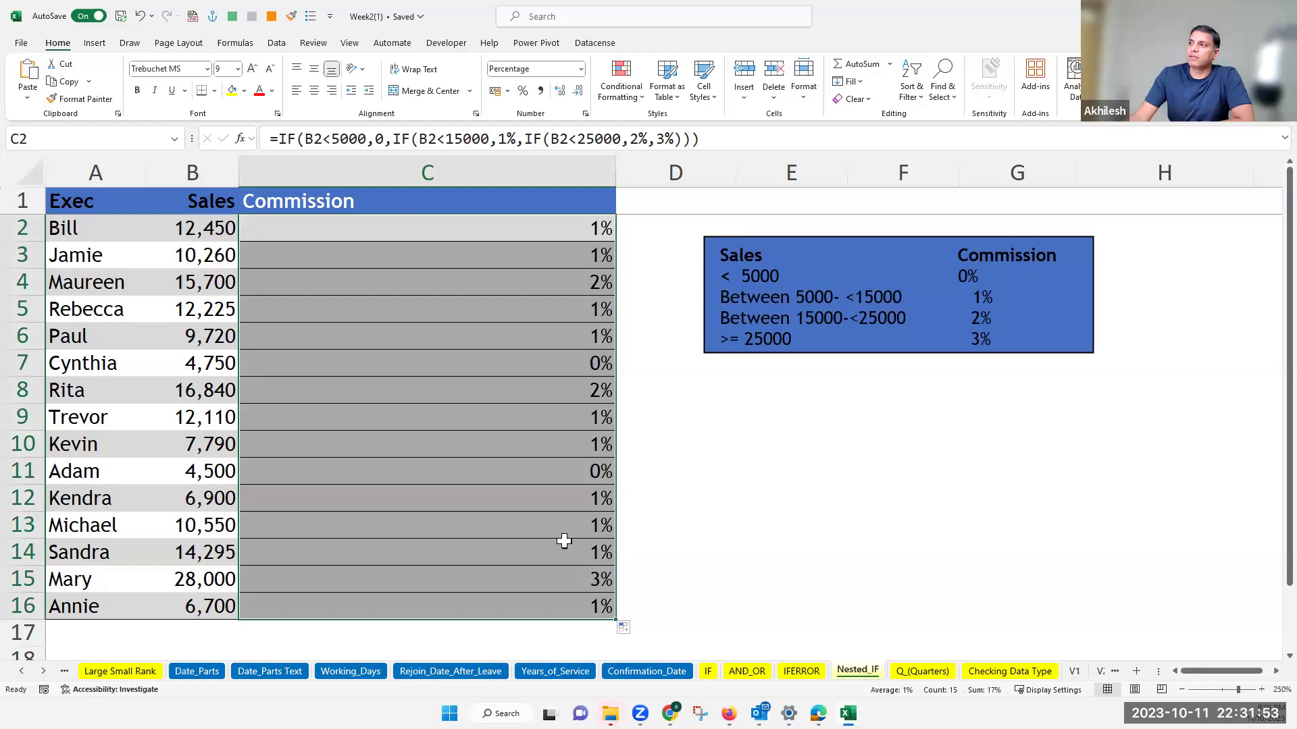
Step: Try extending the C2 formula by multiplying the nested IF result by the sales in B2
{"action": "left_click", "coordinate": [586, 232]}
{"action": "left_click", "coordinate": [715, 142]}
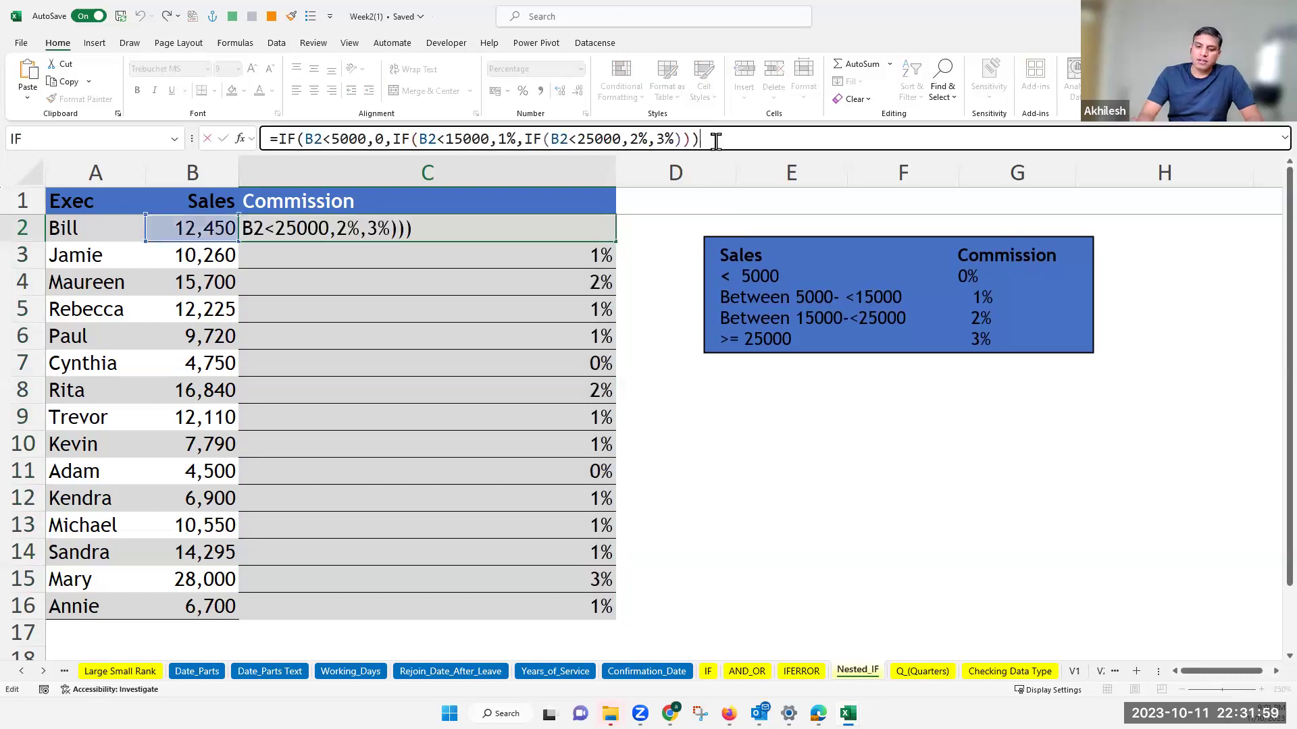
{"action": "type", "text": "*"}
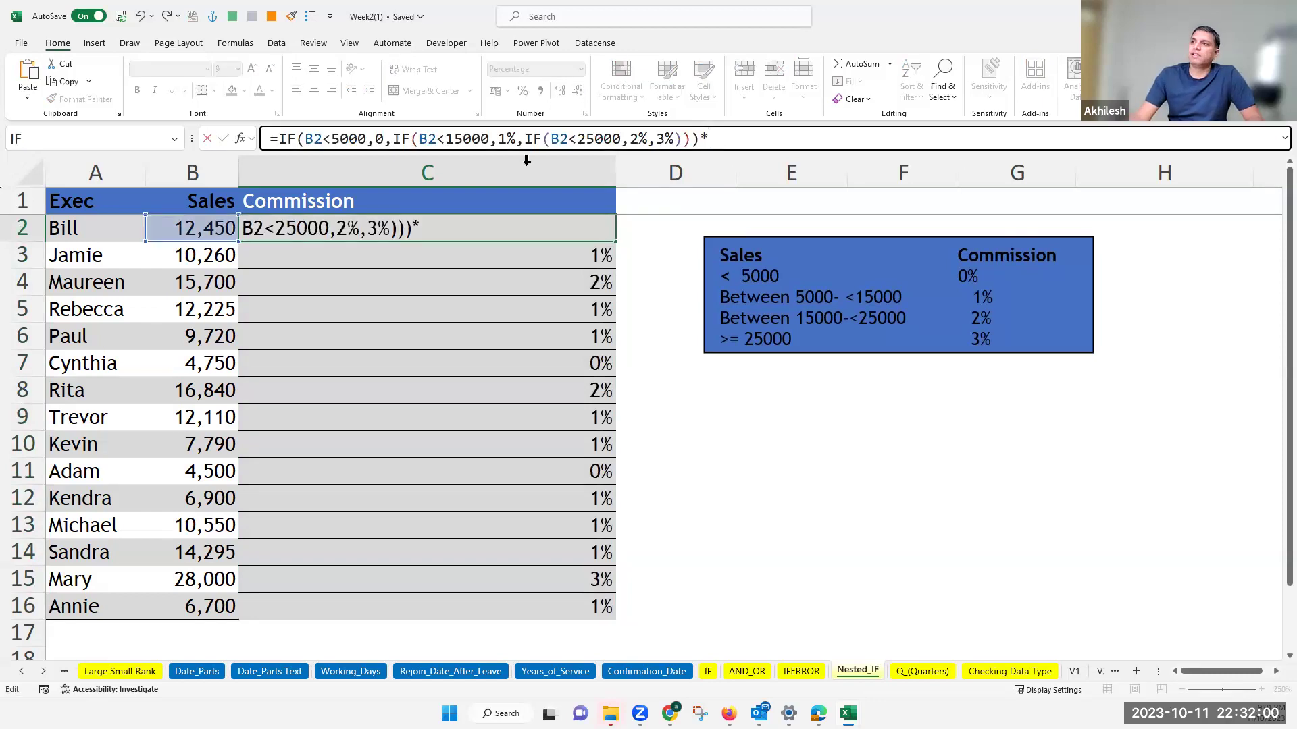
{"action": "left_click", "coordinate": [197, 231]}
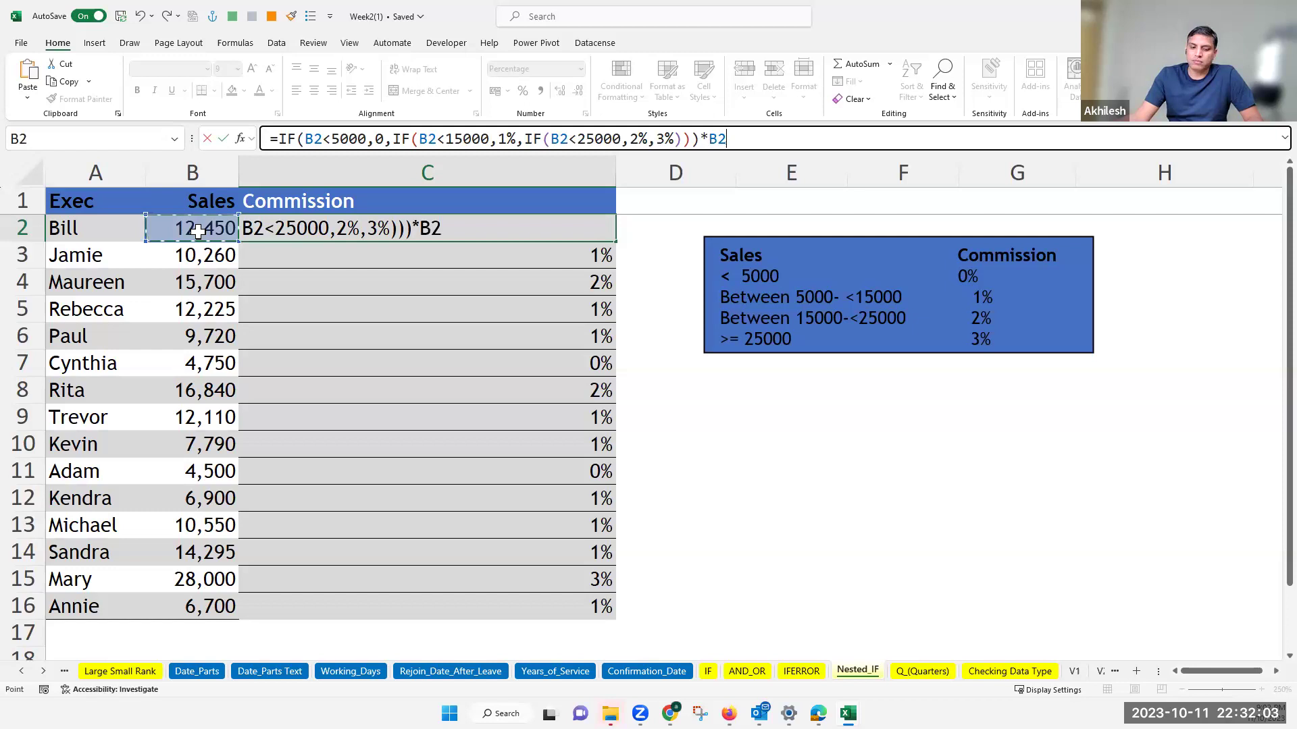
{"action": "key", "text": "Escape"}
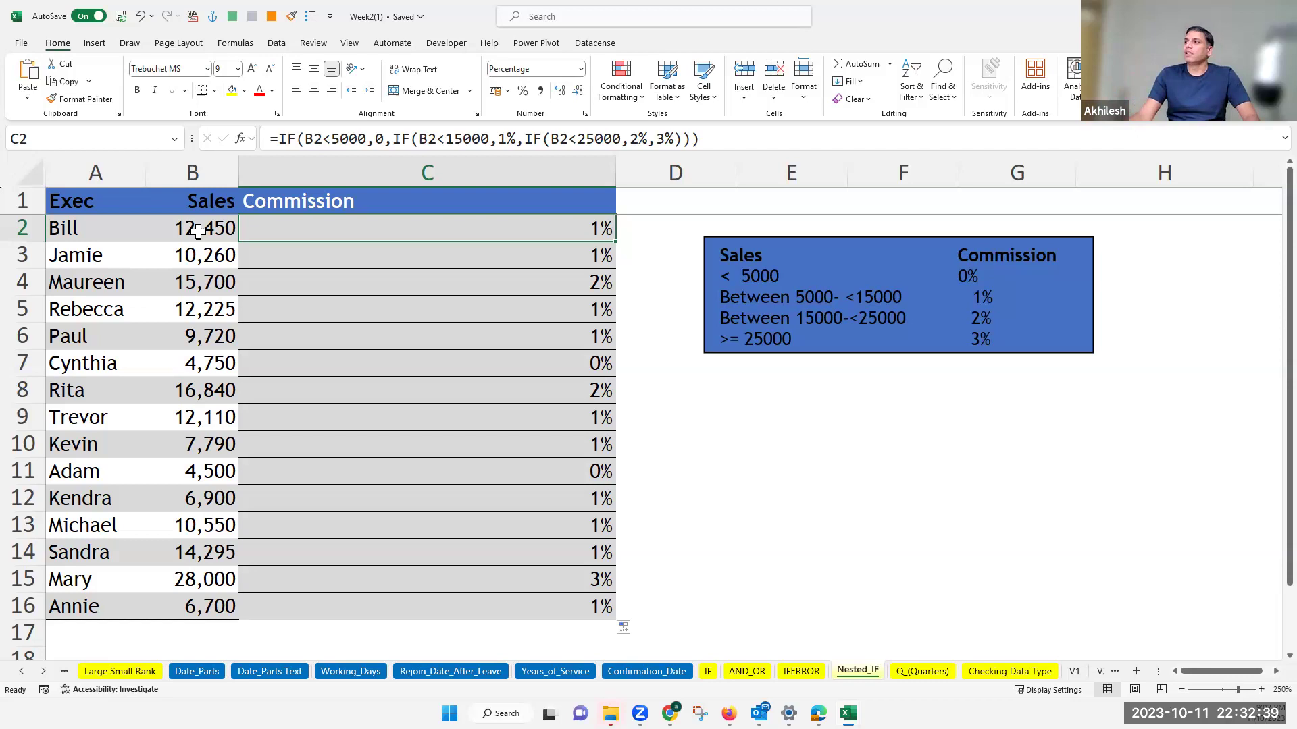
Step: Review the arguments of the nested IF formula in C2 against the sales slab table
{"action": "left_click", "coordinate": [762, 364]}
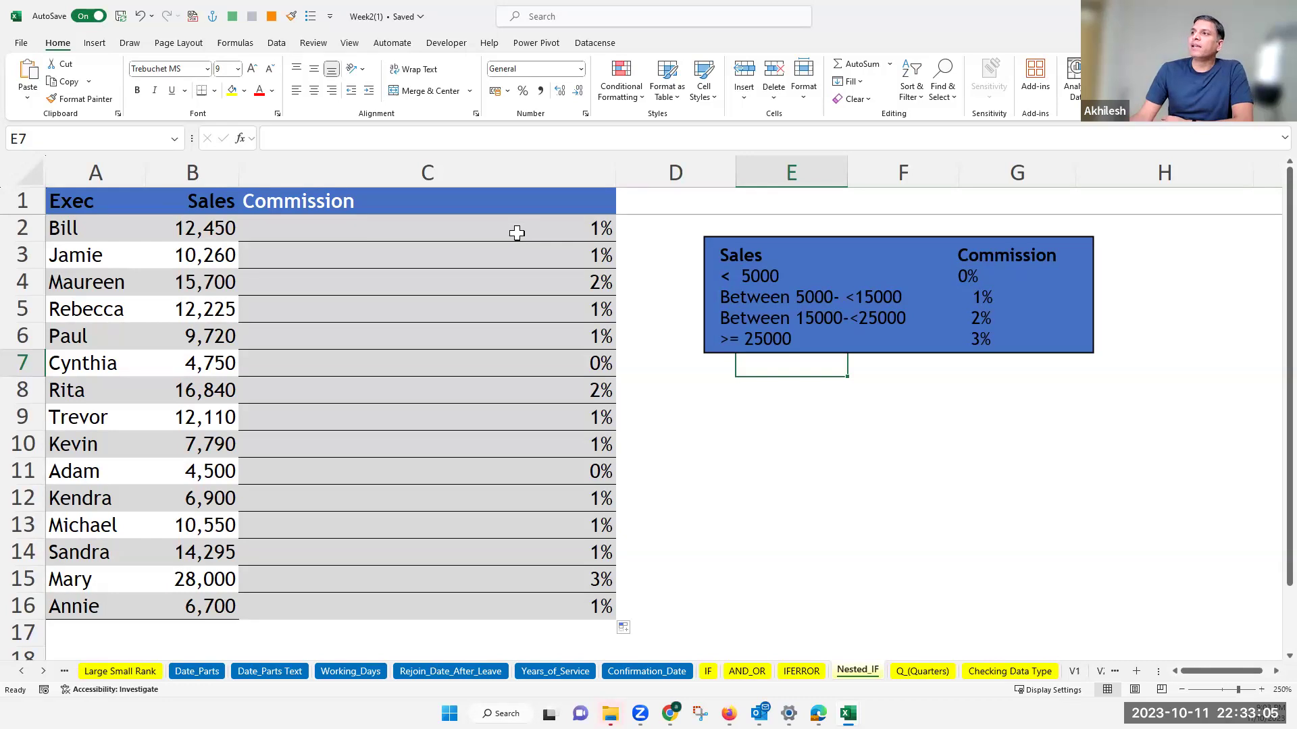
{"action": "left_click", "coordinate": [435, 228]}
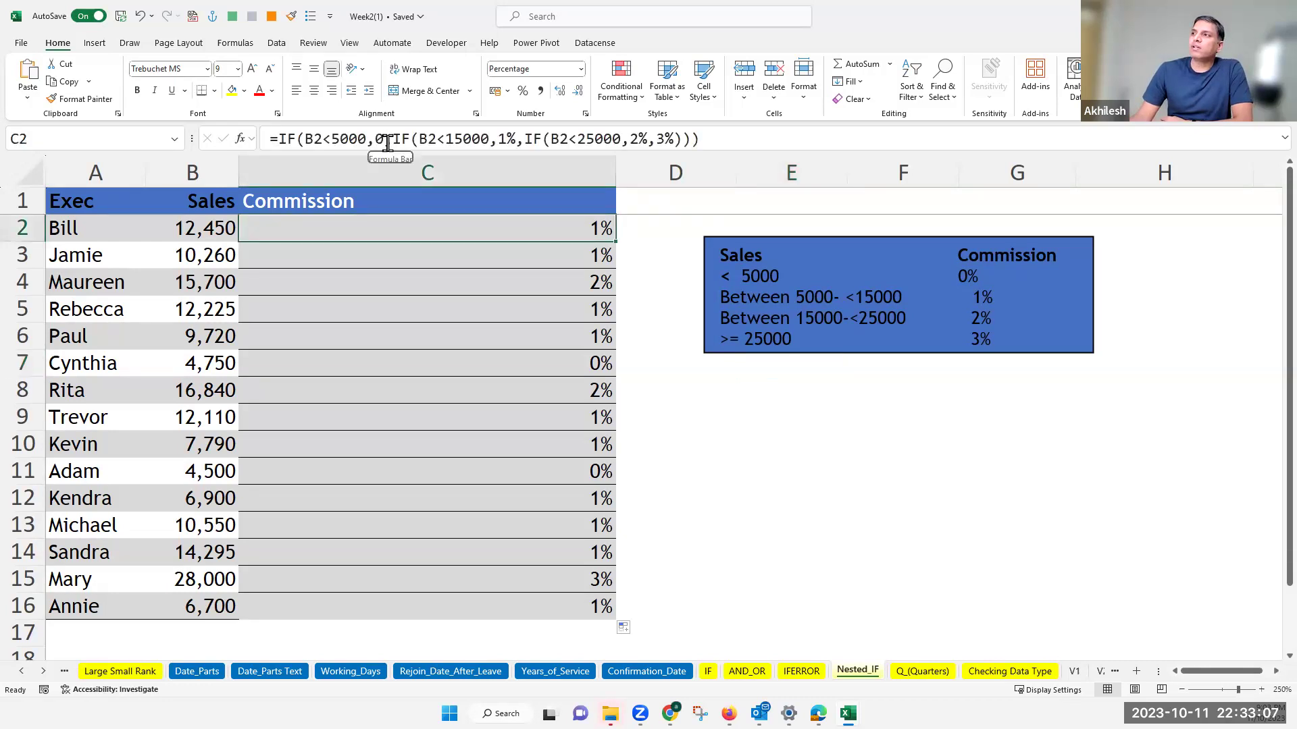
{"action": "double_click", "coordinate": [276, 235]}
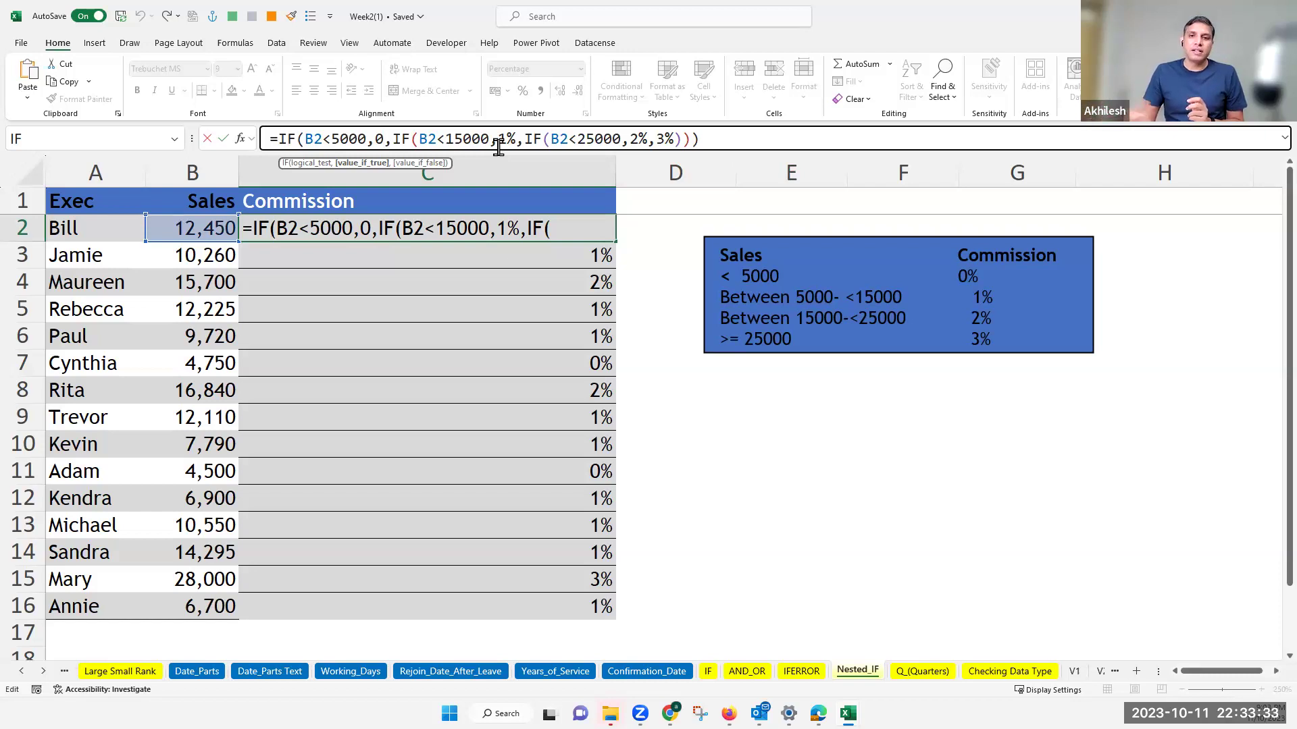
{"action": "key", "text": "Return"}
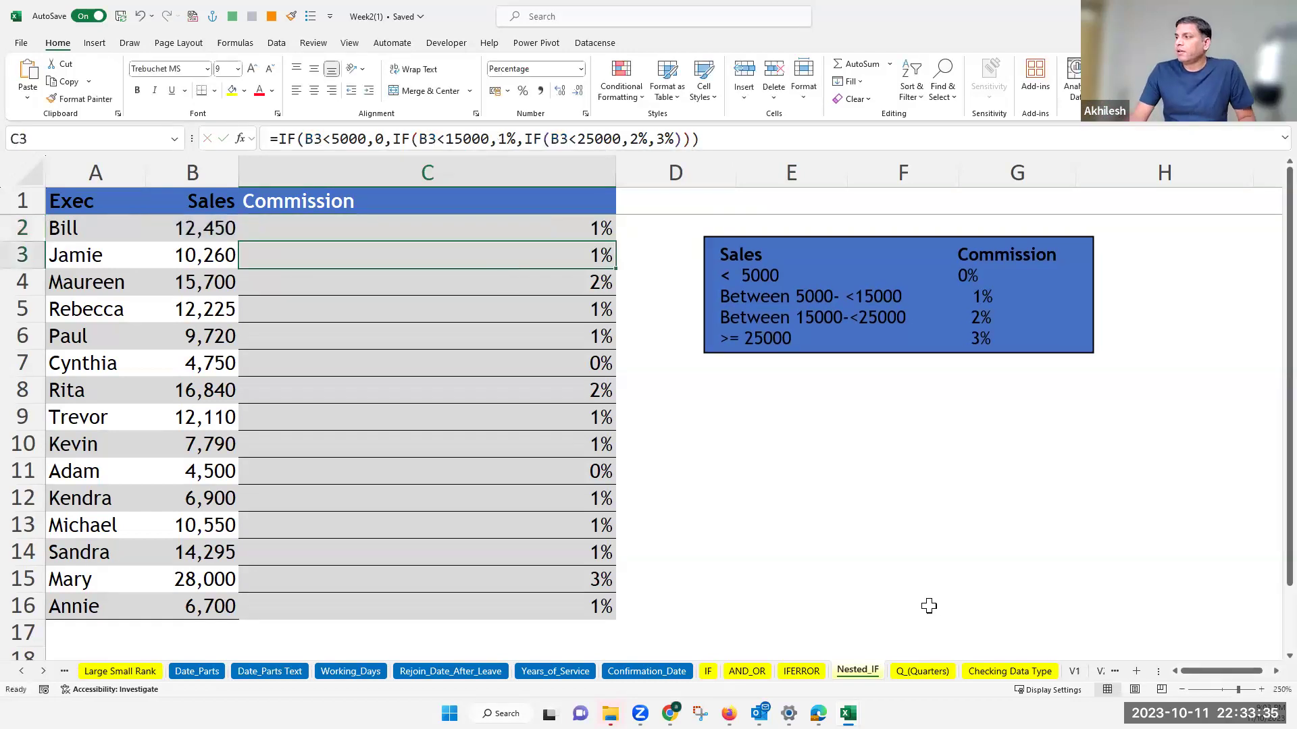
Step: Look at the Checking Data Type and V1 sheets and the approximate-match commission VLOOKUP on sheet 5 of the VLOOKUP workbook
{"action": "left_click", "coordinate": [1035, 673]}
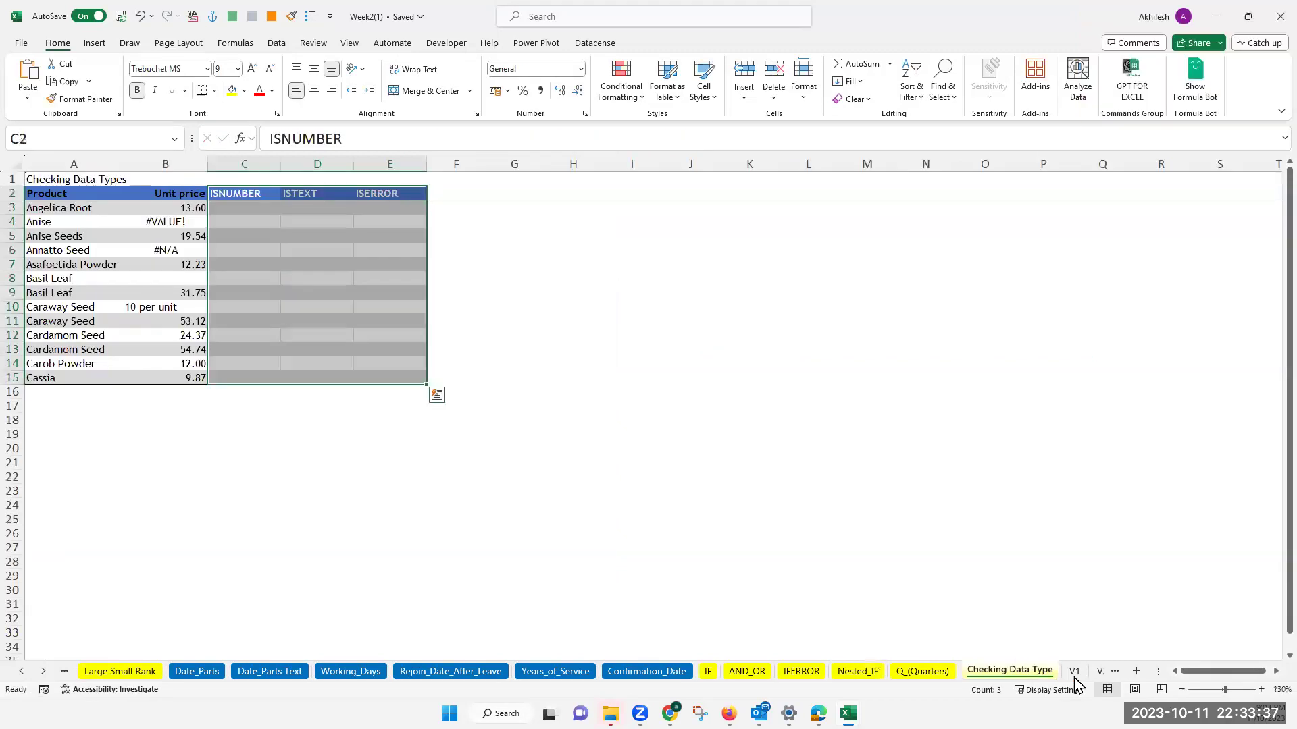
{"action": "key", "text": "ctrl+Page_Down"}
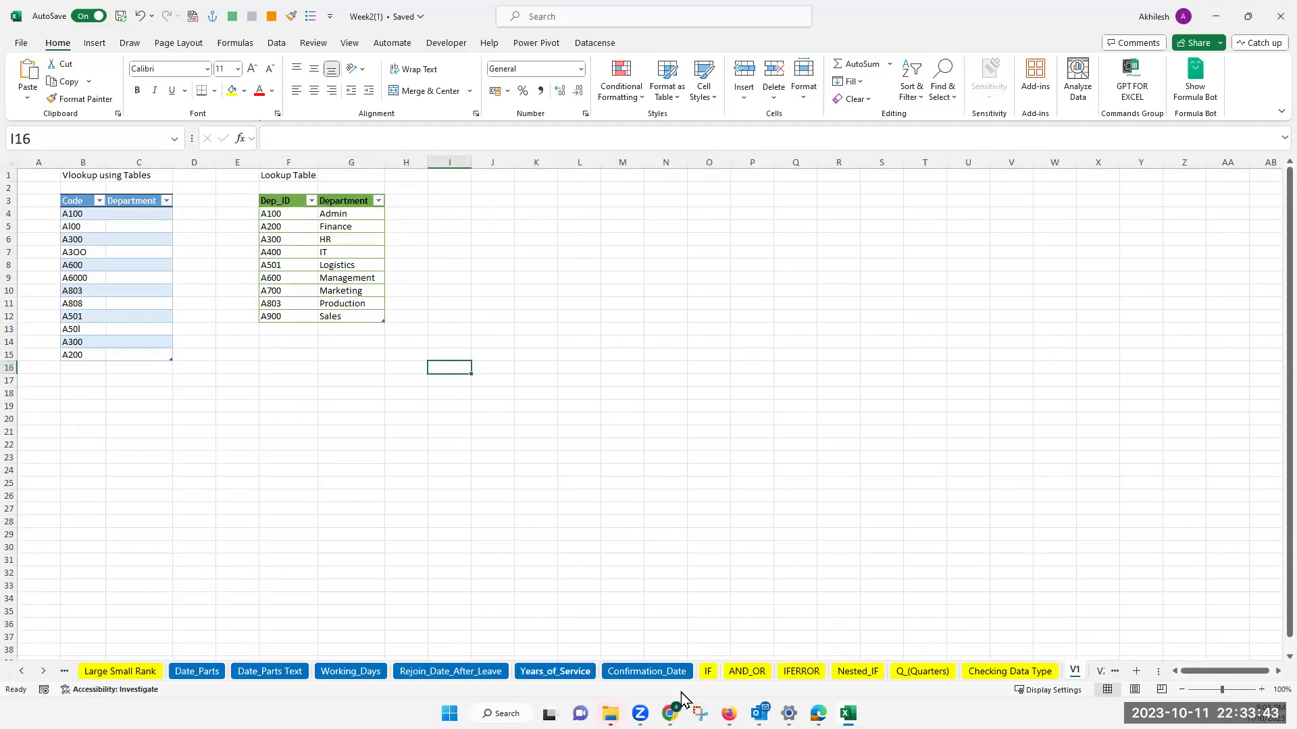
{"action": "mouse_move", "coordinate": [818, 713]}
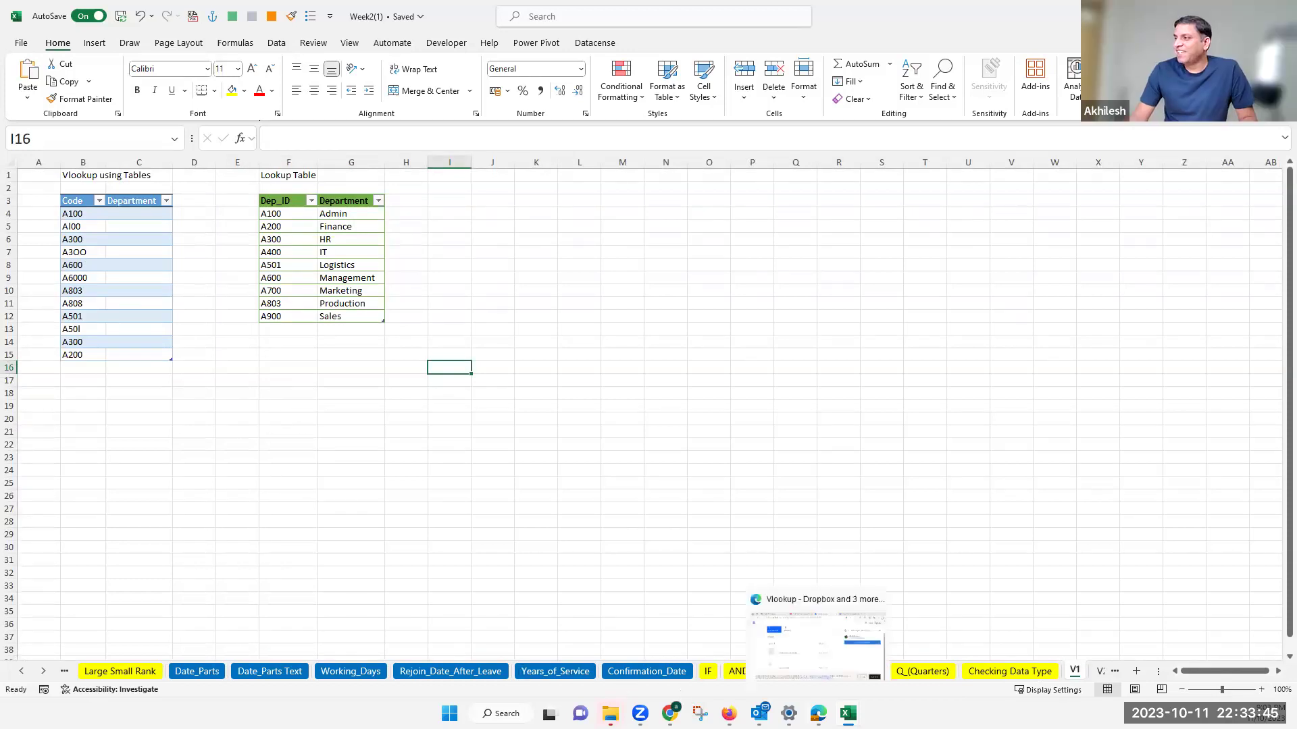
{"action": "mouse_move", "coordinate": [853, 703]}
{"action": "left_click", "coordinate": [795, 658]}
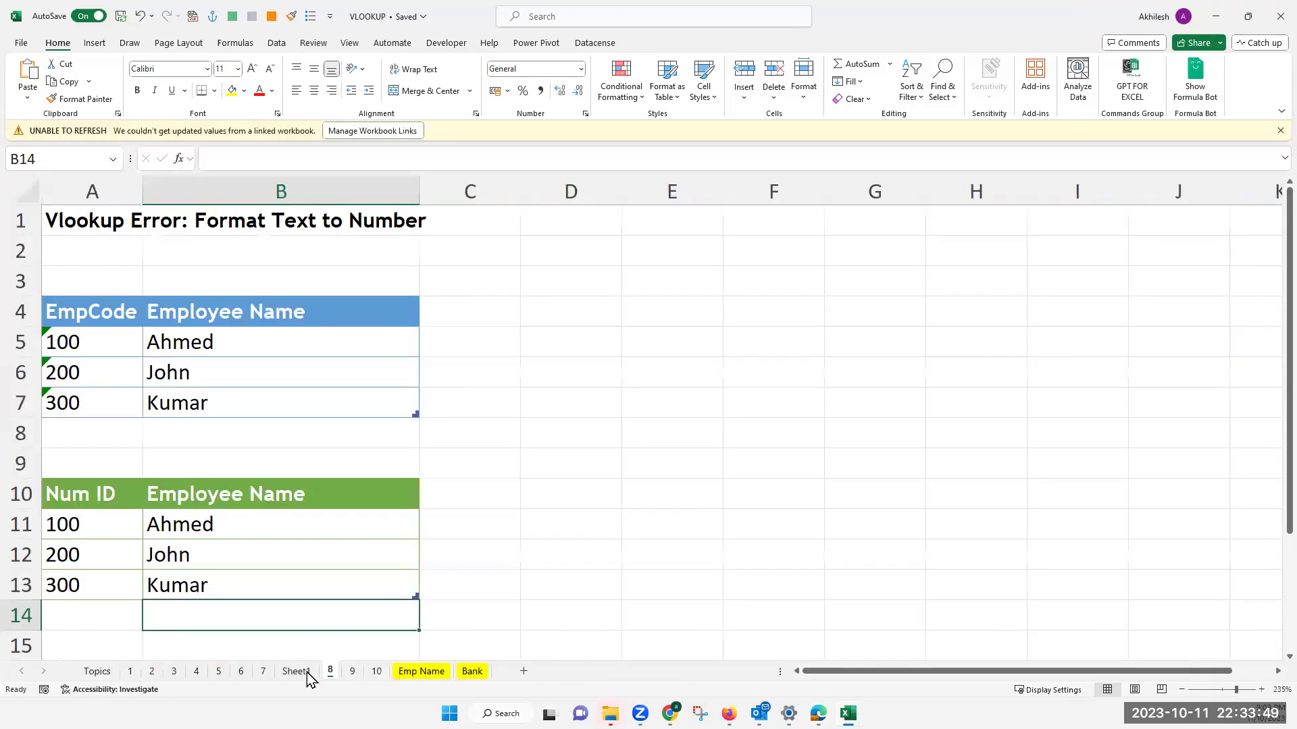
{"action": "left_click", "coordinate": [260, 672]}
{"action": "left_click", "coordinate": [228, 673]}
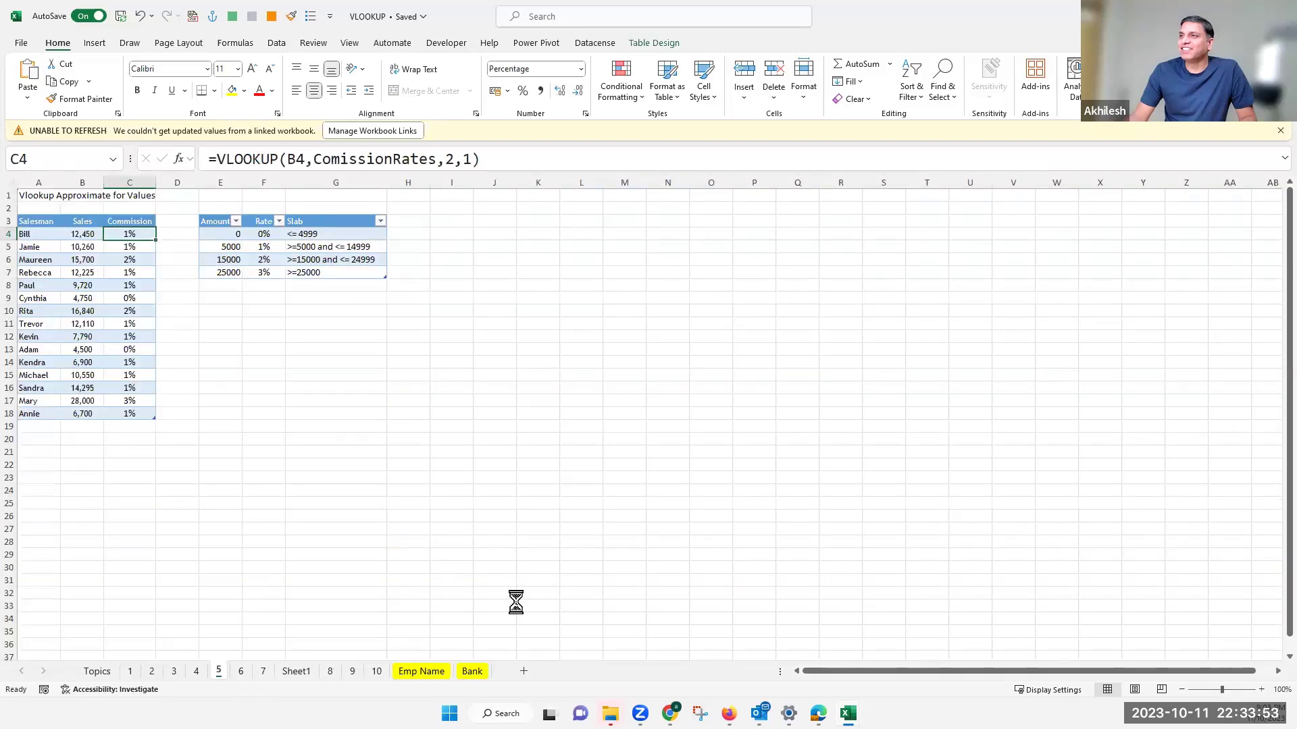
Step: Clear the existing commission formulas from C4:C18 on sheet 5
{"action": "scroll", "coordinate": [441, 589], "scroll_direction": "up", "scroll_amount": 5}
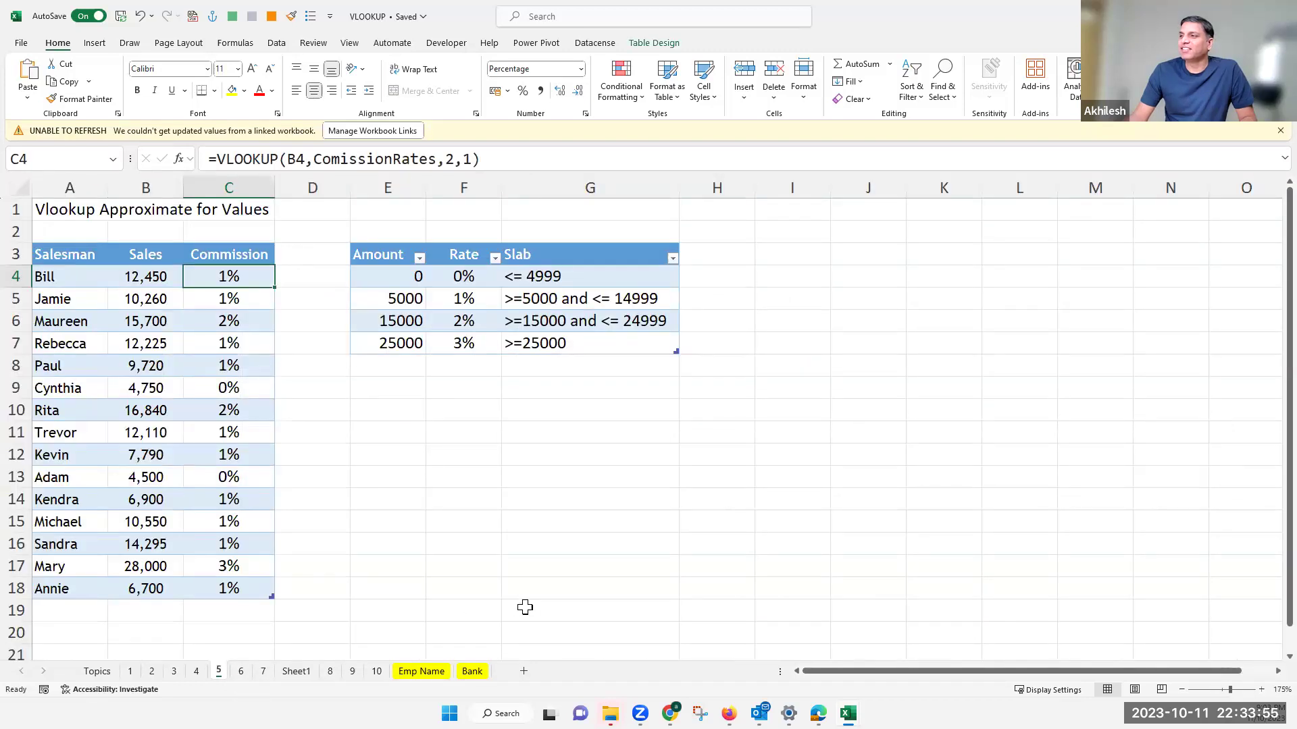
{"action": "scroll", "coordinate": [796, 671], "scroll_direction": "up", "scroll_amount": 1}
{"action": "left_click_drag", "start_coordinate": [782, 672], "coordinate": [667, 672]}
{"action": "left_click_drag", "start_coordinate": [249, 260], "coordinate": [261, 605]}
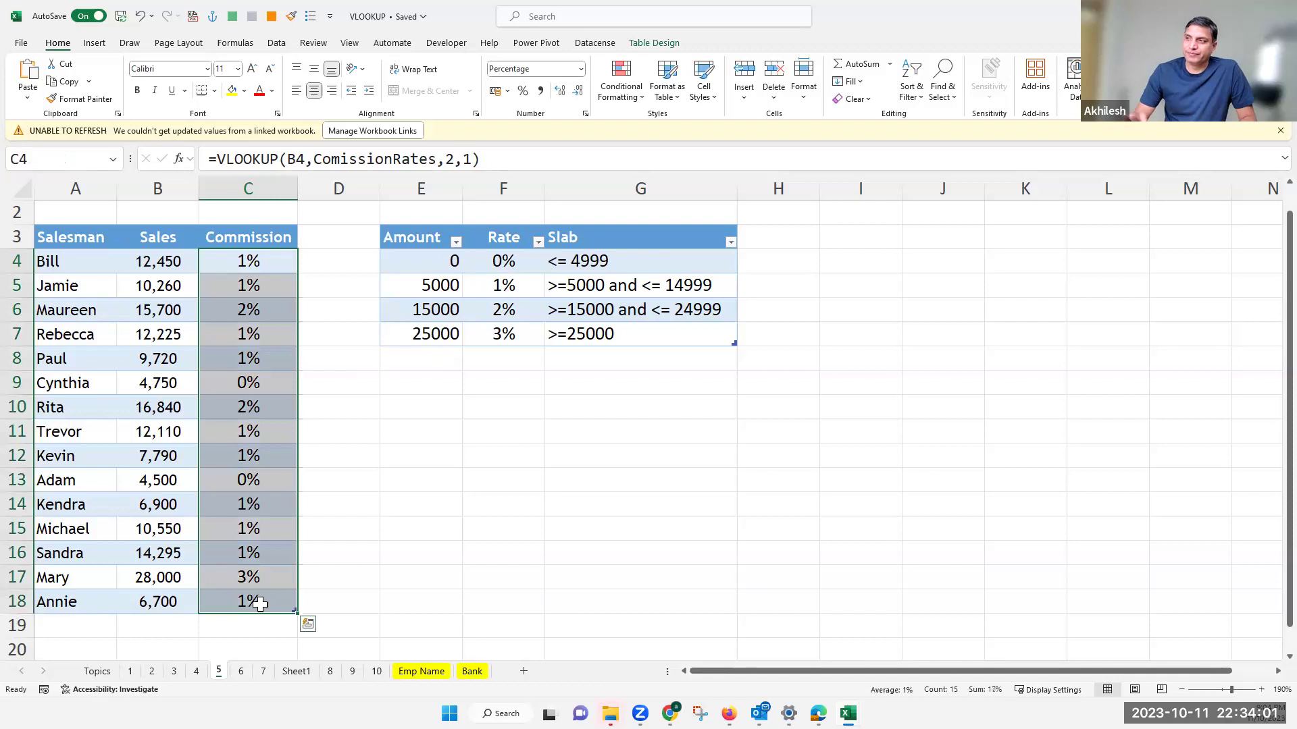
{"action": "key", "text": "Delete"}
Step: Review the rate slabs and change the first slab's description in G4 to "0 to<= 4999"
{"action": "left_click_drag", "start_coordinate": [435, 261], "coordinate": [584, 326]}
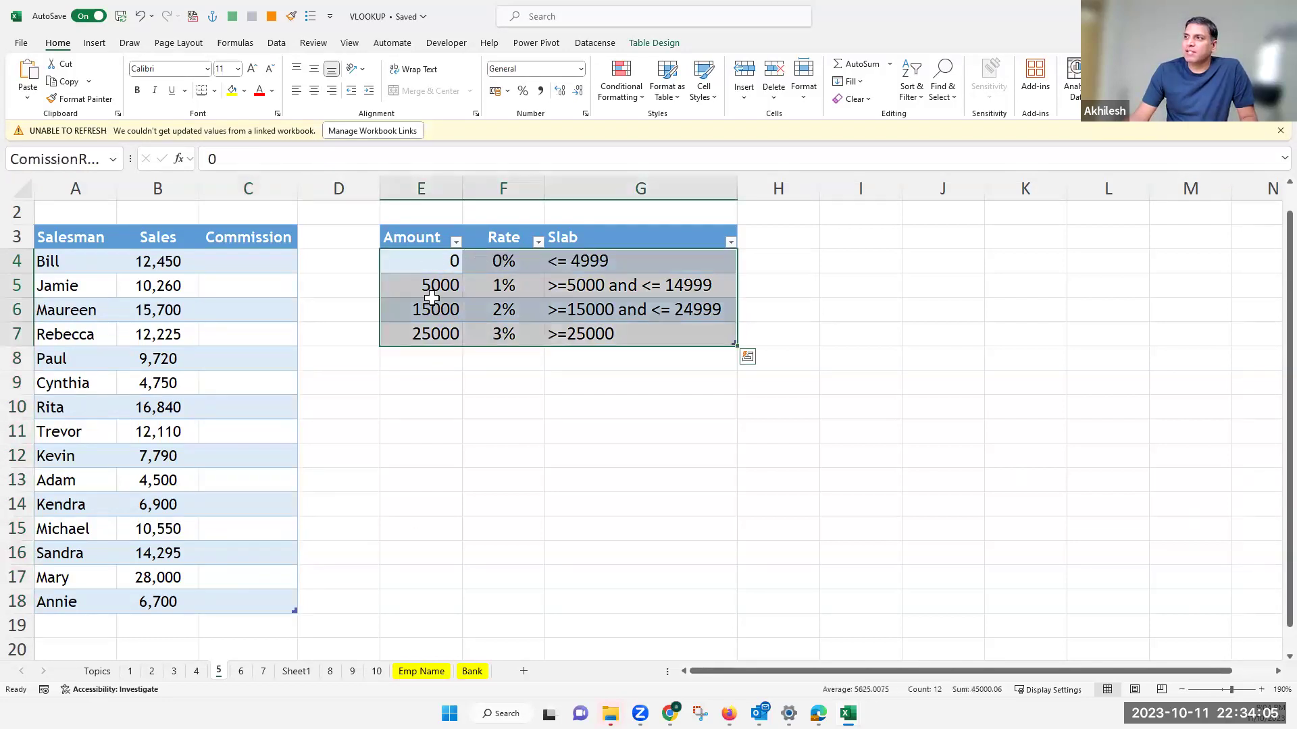
{"action": "left_click", "coordinate": [504, 260]}
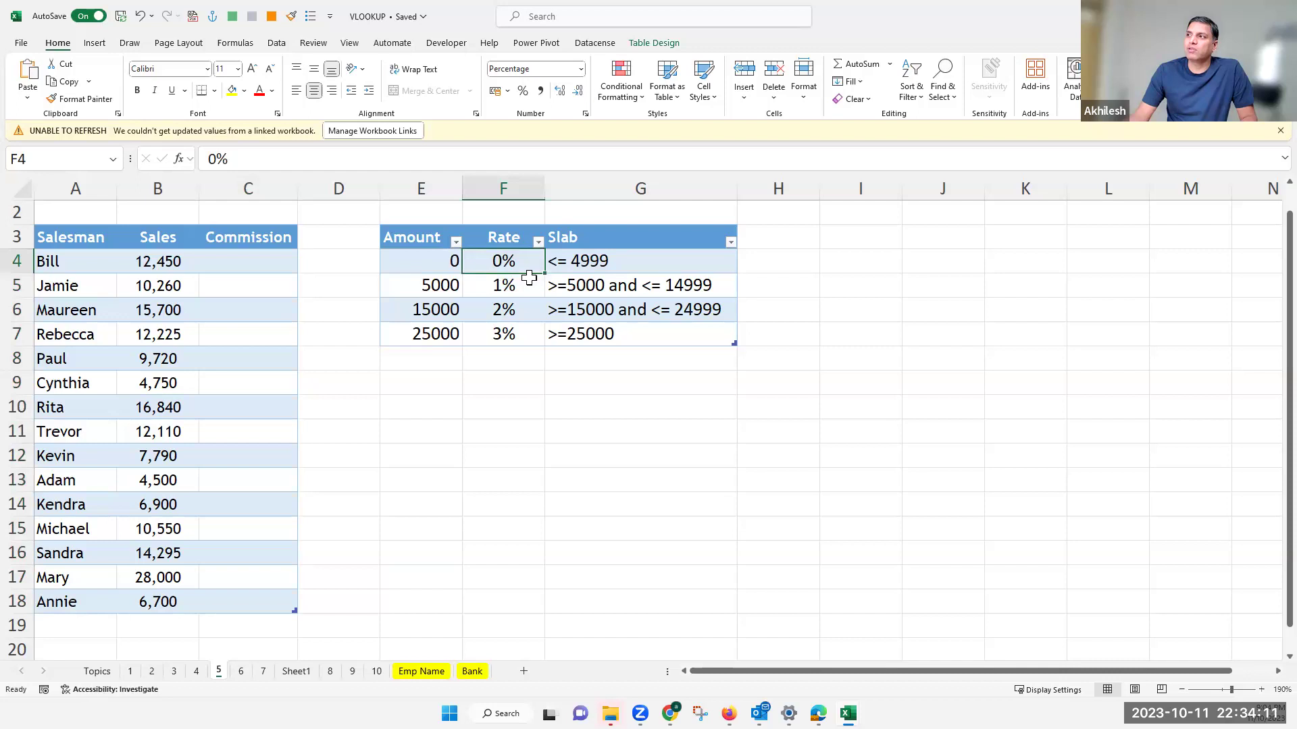
{"action": "left_click", "coordinate": [608, 293]}
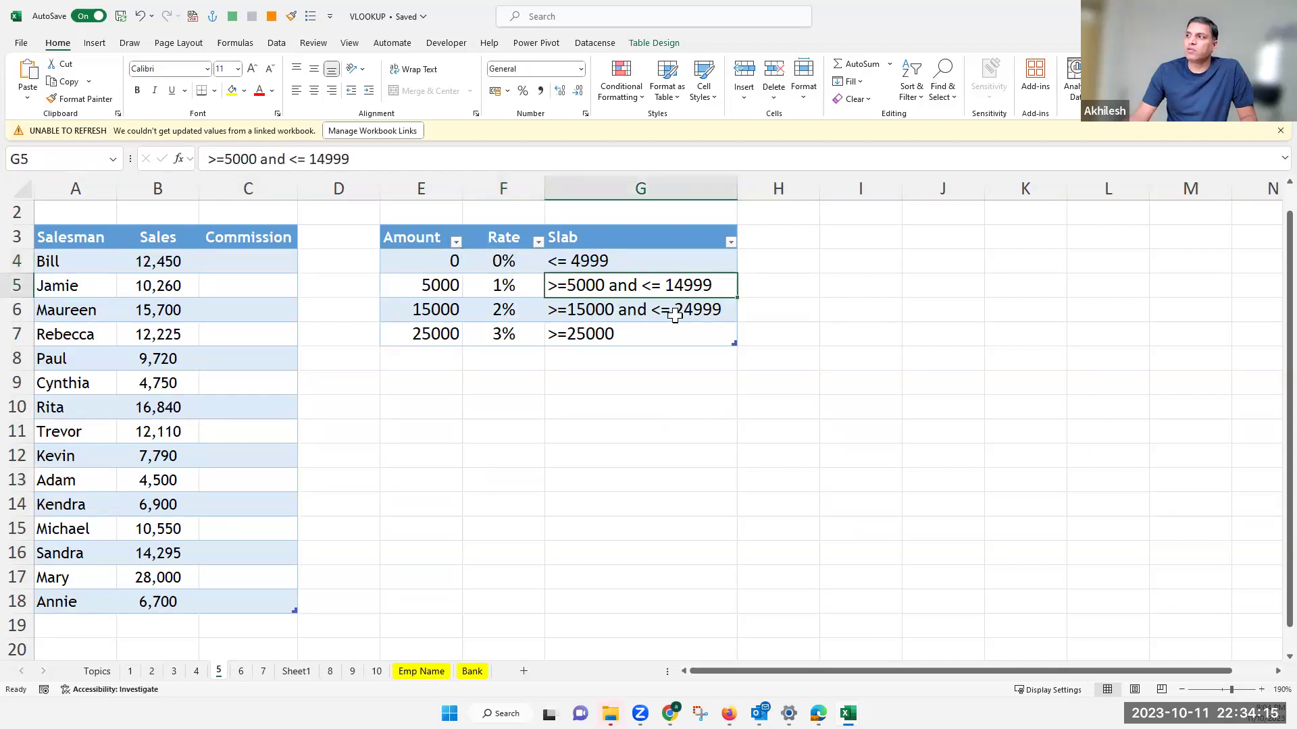
{"action": "left_click", "coordinate": [603, 344]}
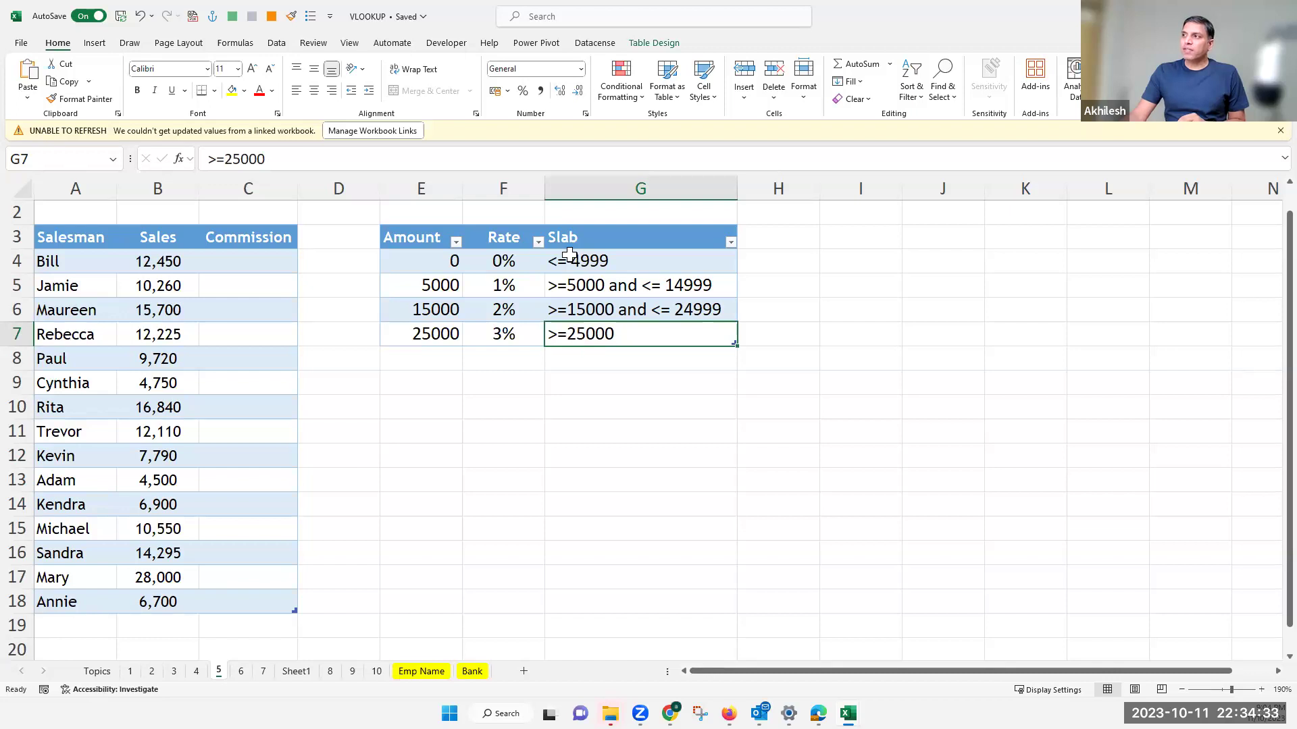
{"action": "key", "text": "Up"}
{"action": "key", "text": "Up"}
{"action": "key", "text": "Up"}
{"action": "key", "text": "F2"}
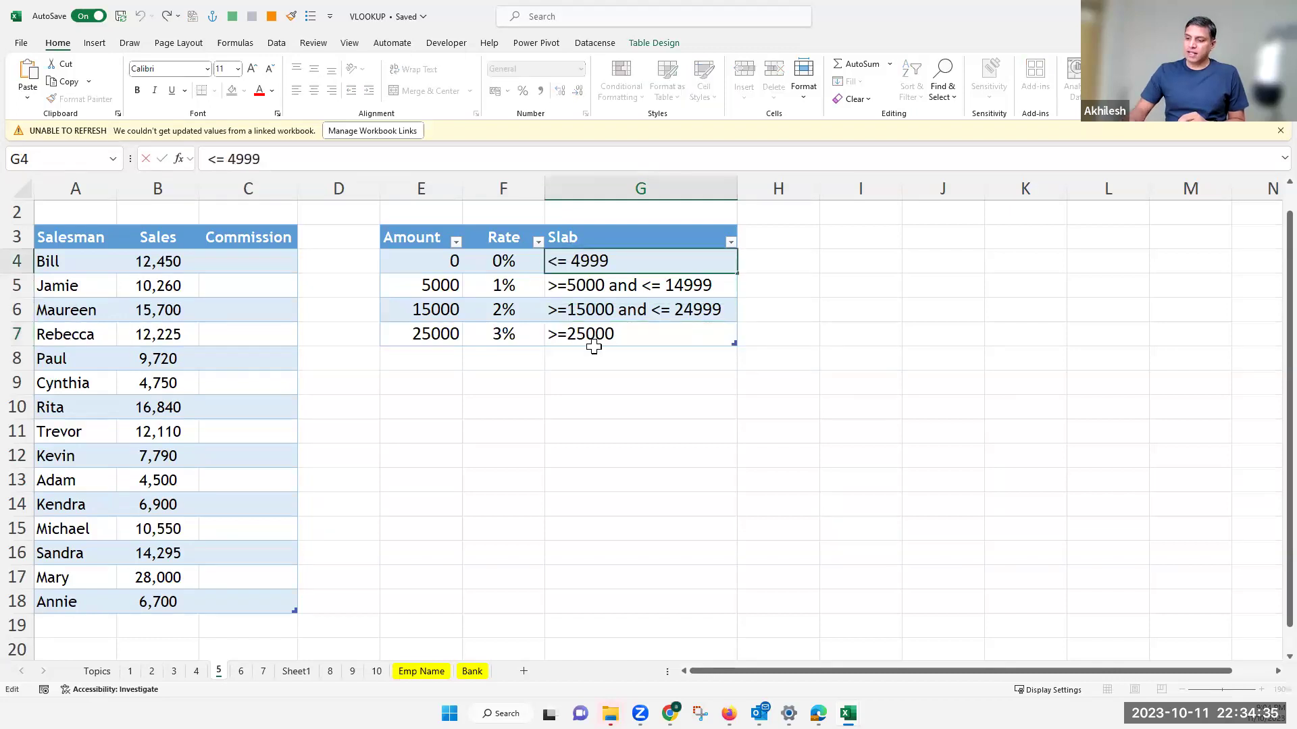
{"action": "type", "text": "0"}
{"action": "type", "text": " to"}
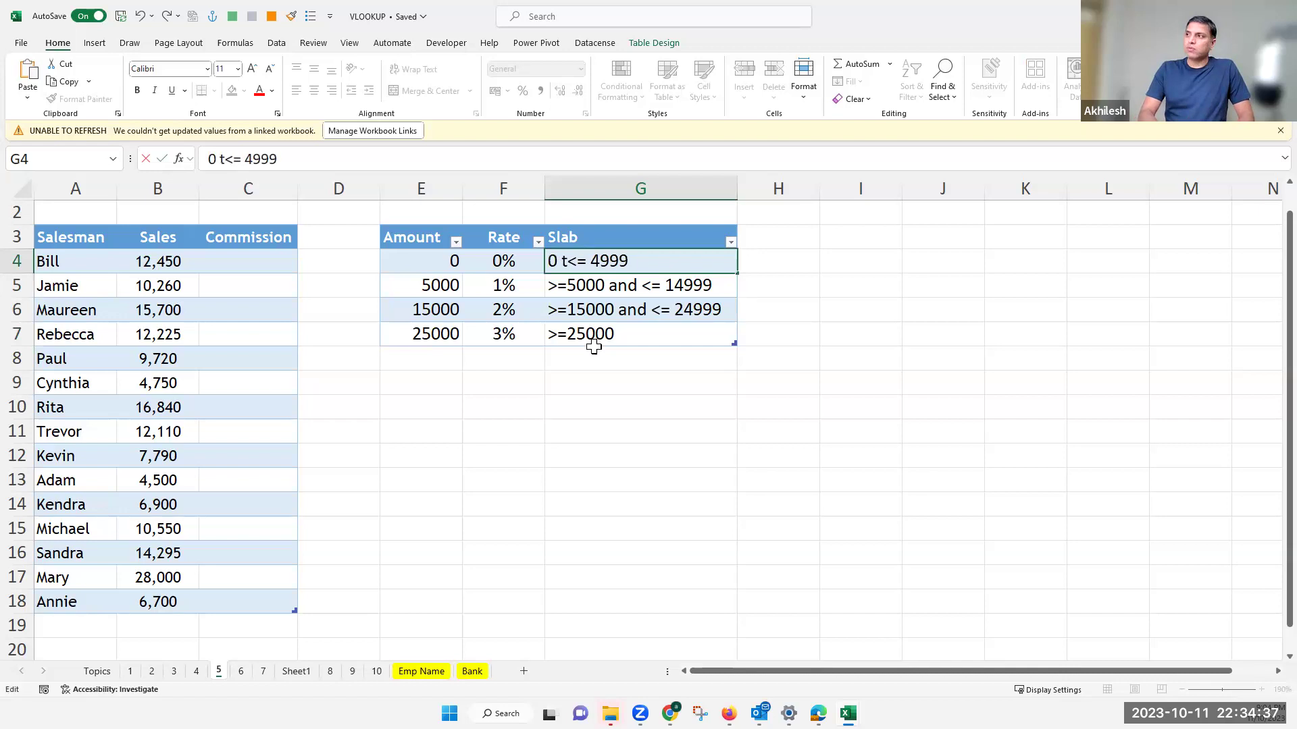
{"action": "key", "text": "Return"}
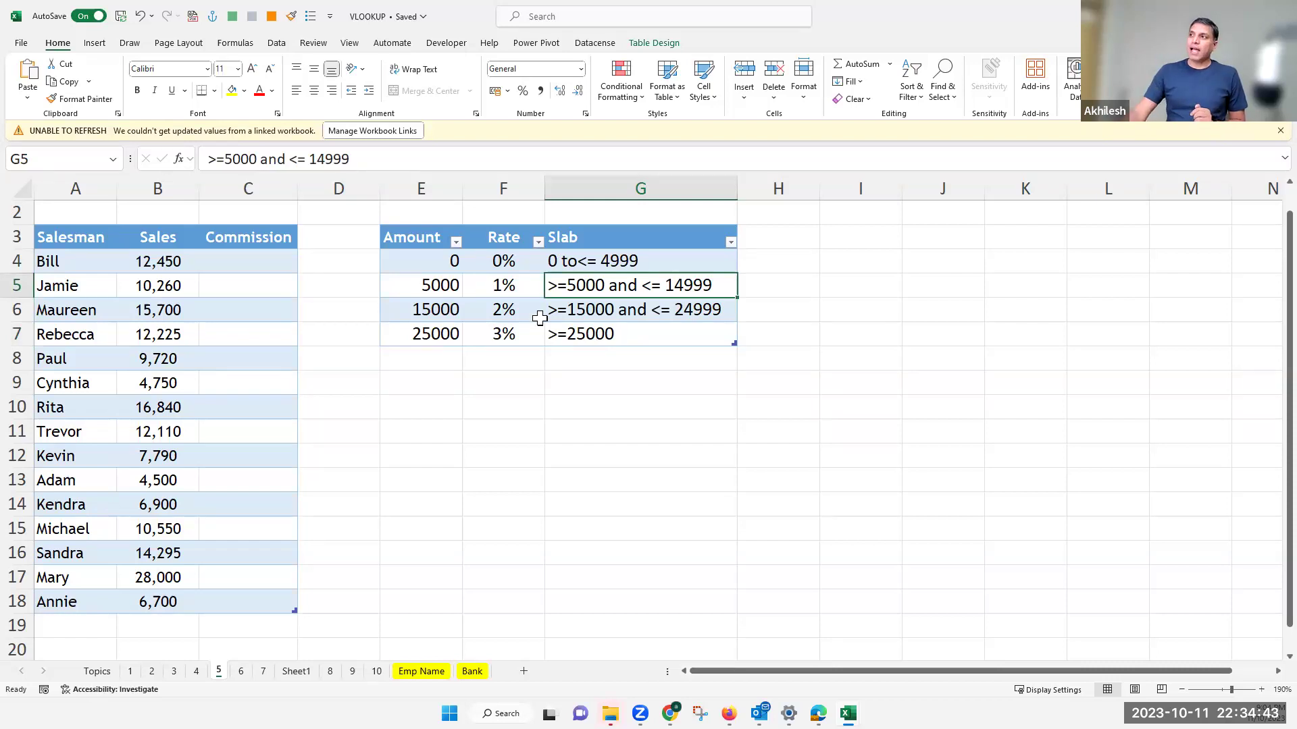
Step: Examine the lower limits in the Amount column against the sales figures in column B
{"action": "left_click_drag", "start_coordinate": [432, 264], "coordinate": [422, 334]}
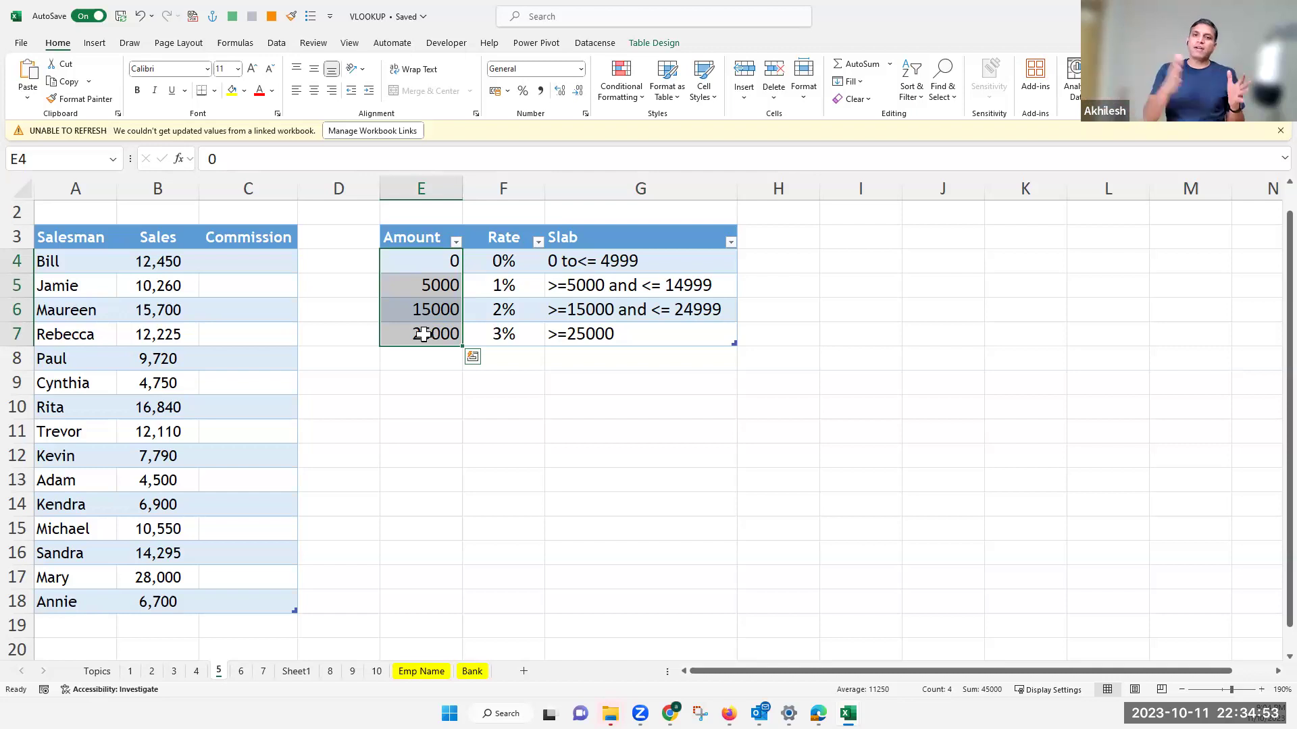
{"action": "left_click_drag", "start_coordinate": [437, 257], "coordinate": [435, 330]}
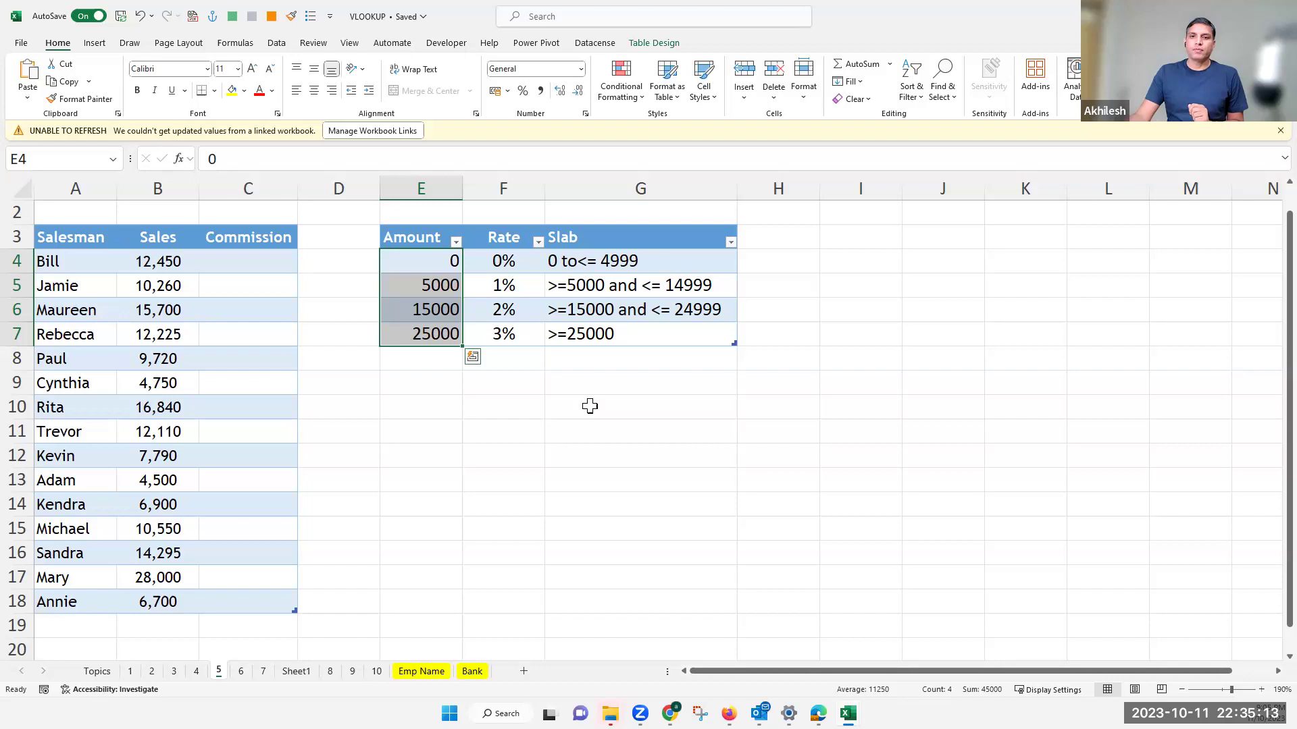
{"action": "left_click", "coordinate": [428, 261]}
{"action": "left_click_drag", "start_coordinate": [423, 325], "coordinate": [422, 332]}
{"action": "left_click", "coordinate": [266, 256]}
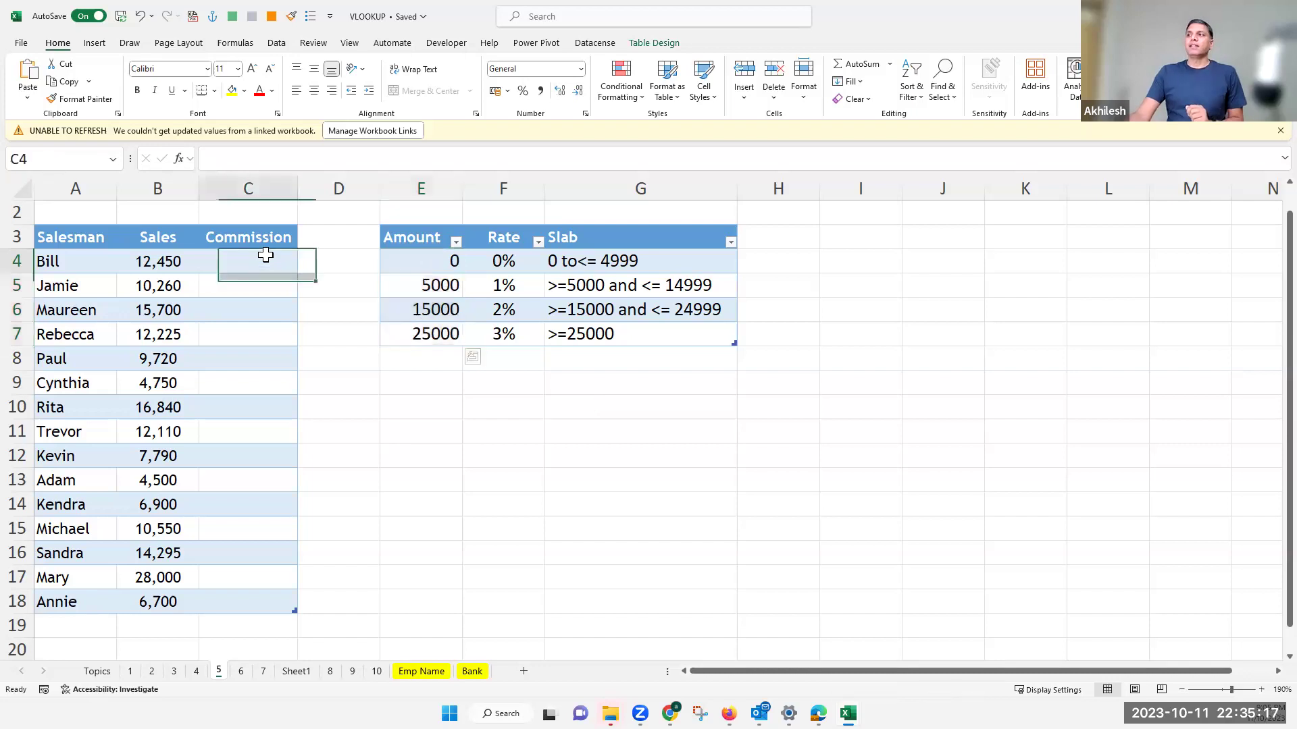
{"action": "left_click", "coordinate": [172, 261]}
{"action": "left_click", "coordinate": [419, 262]}
{"action": "left_click_drag", "start_coordinate": [419, 321], "coordinate": [424, 335]}
{"action": "left_click_drag", "start_coordinate": [172, 261], "coordinate": [180, 586]}
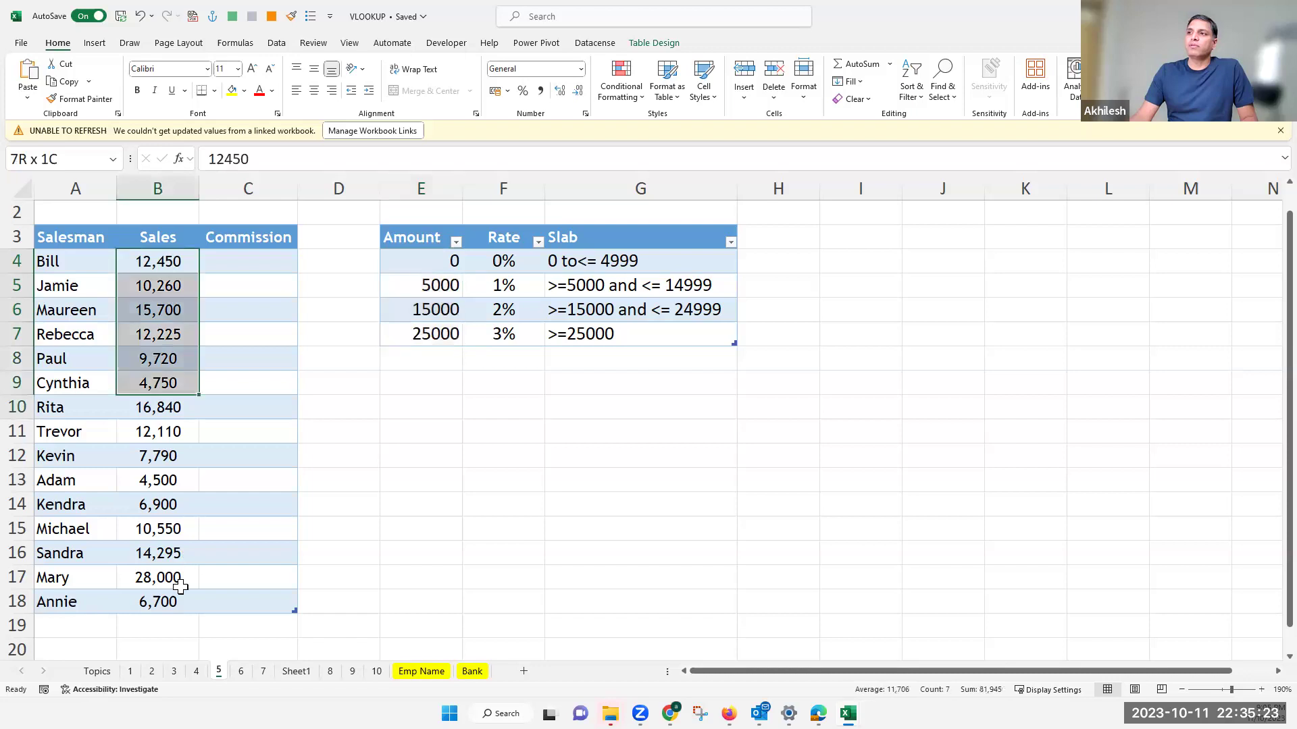
Step: Widen the Commission column and begin a VLOOKUP in C4 with the row's Sales value as the lookup value
{"action": "left_click", "coordinate": [258, 254]}
{"action": "left_click_drag", "start_coordinate": [395, 188], "coordinate": [395, 189]}
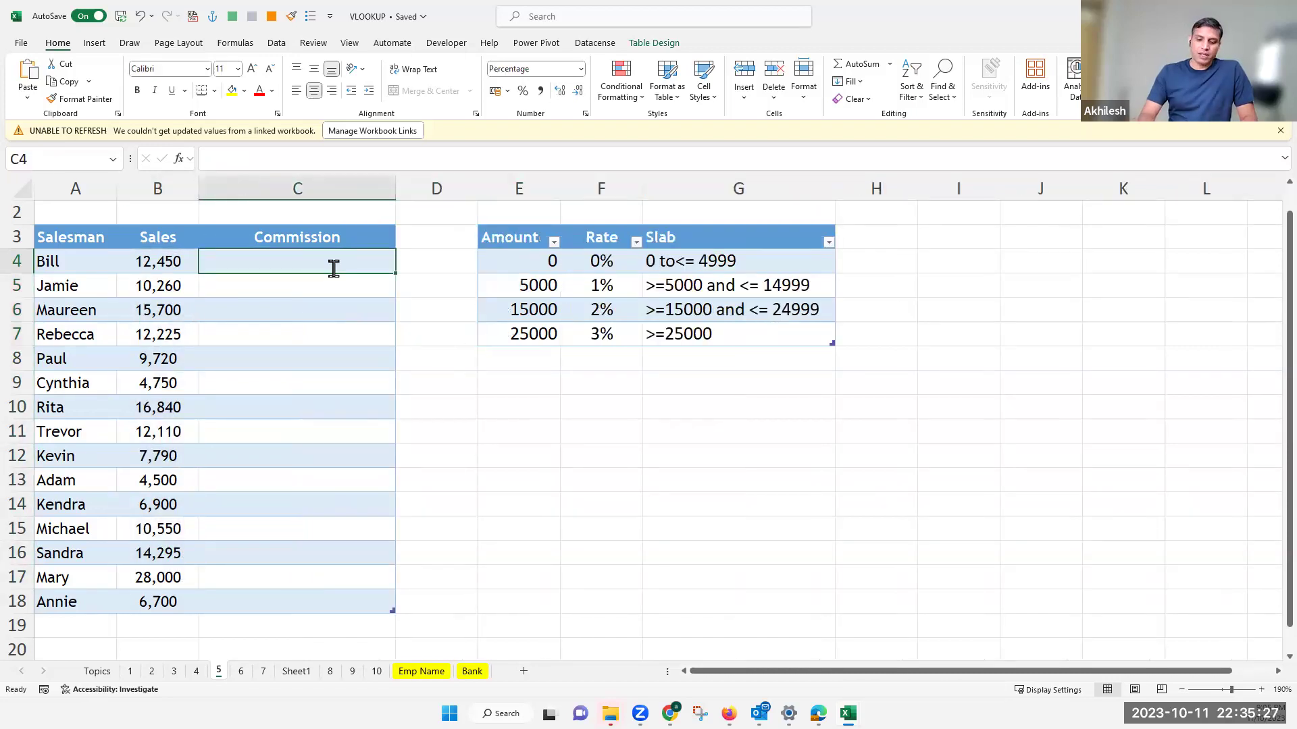
{"action": "type", "text": "=vl"}
{"action": "key", "text": "Tab"}
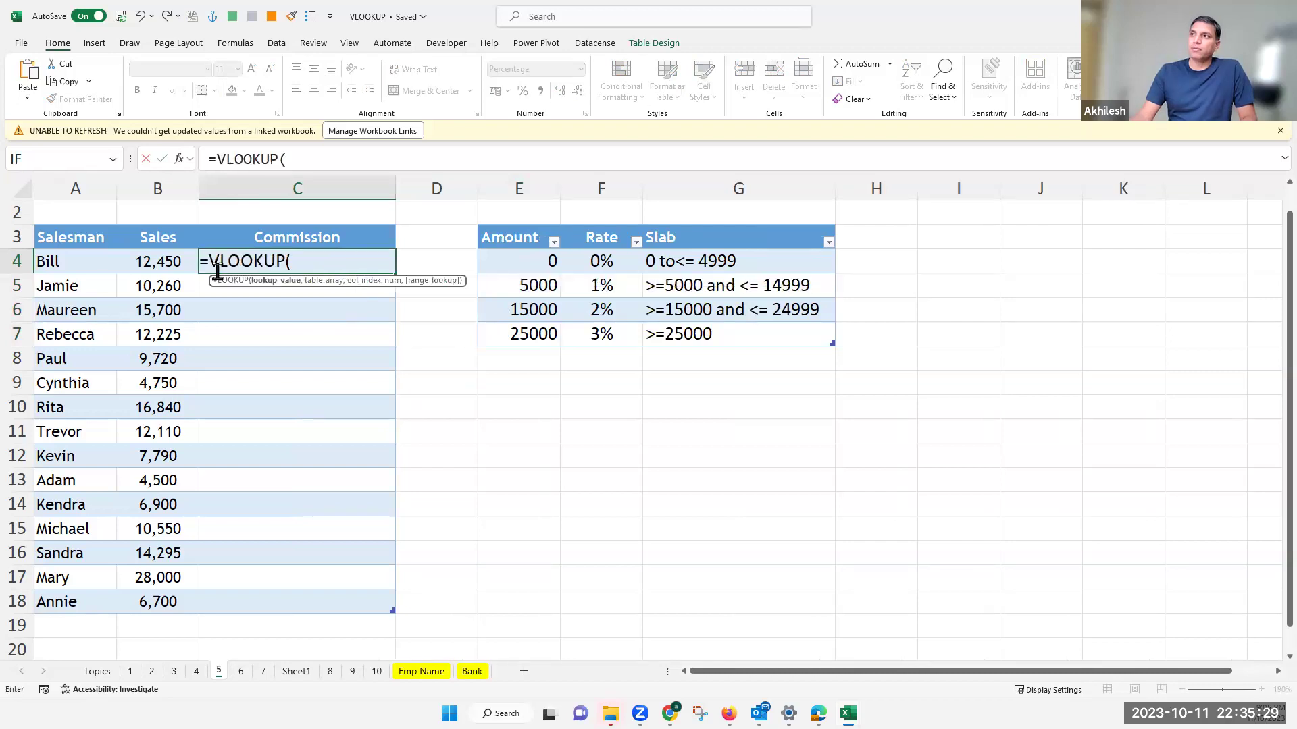
{"action": "left_click", "coordinate": [181, 261]}
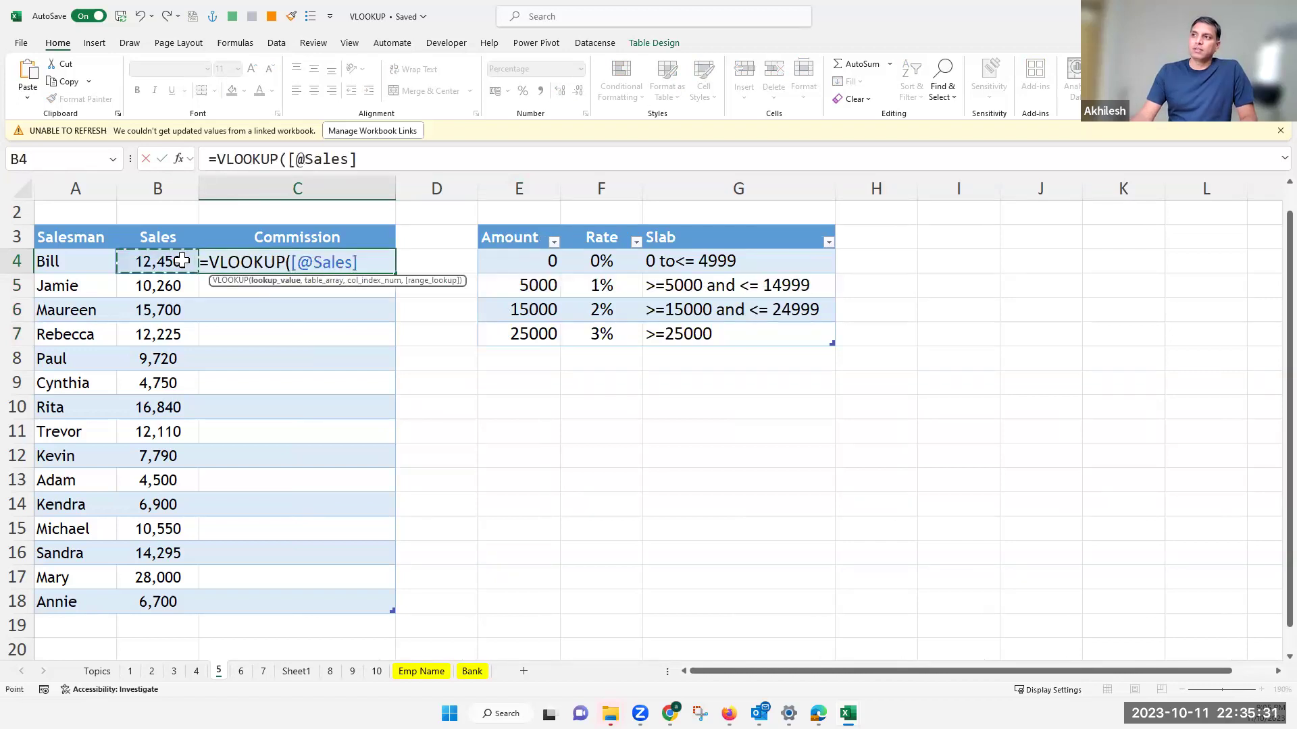
{"action": "type", "text": ","}
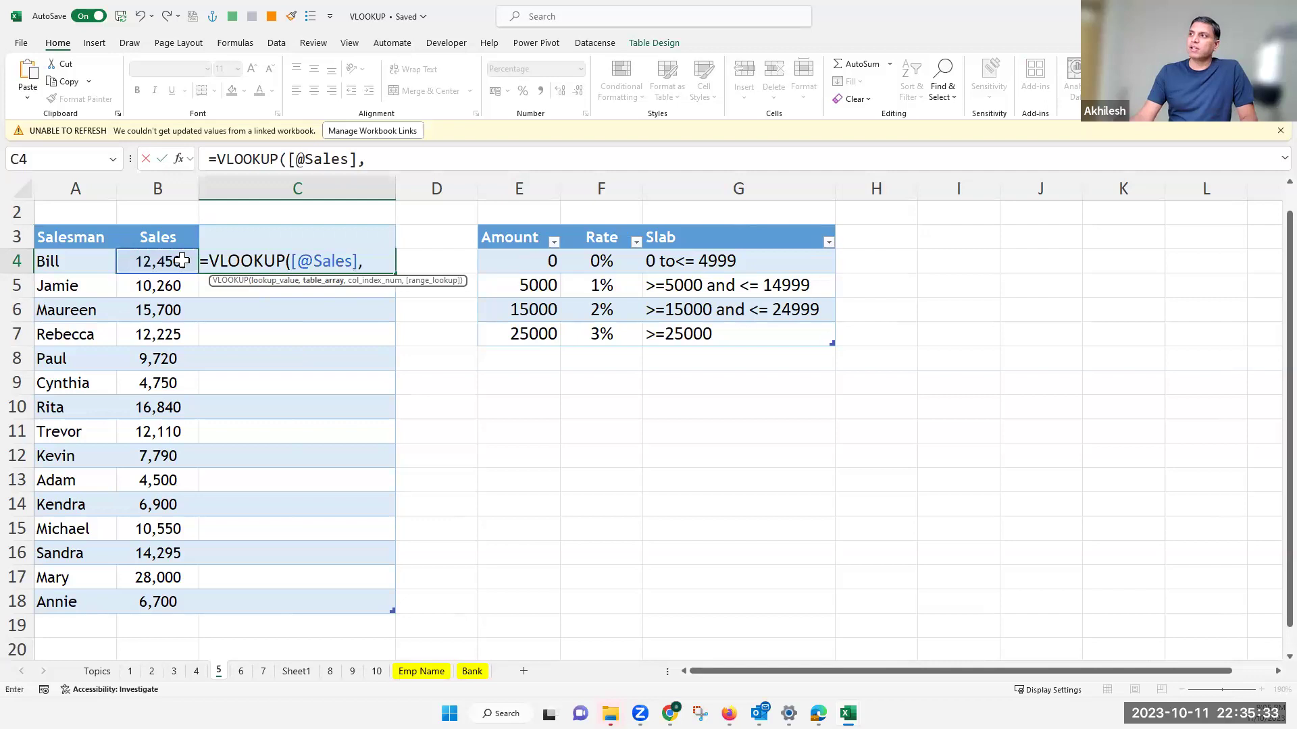
Step: Set the VLOOKUP's table array to the ComissionRates table in E4:G7, trying whole columns E:G as an alternative
{"action": "left_click_drag", "start_coordinate": [519, 261], "coordinate": [760, 335]}
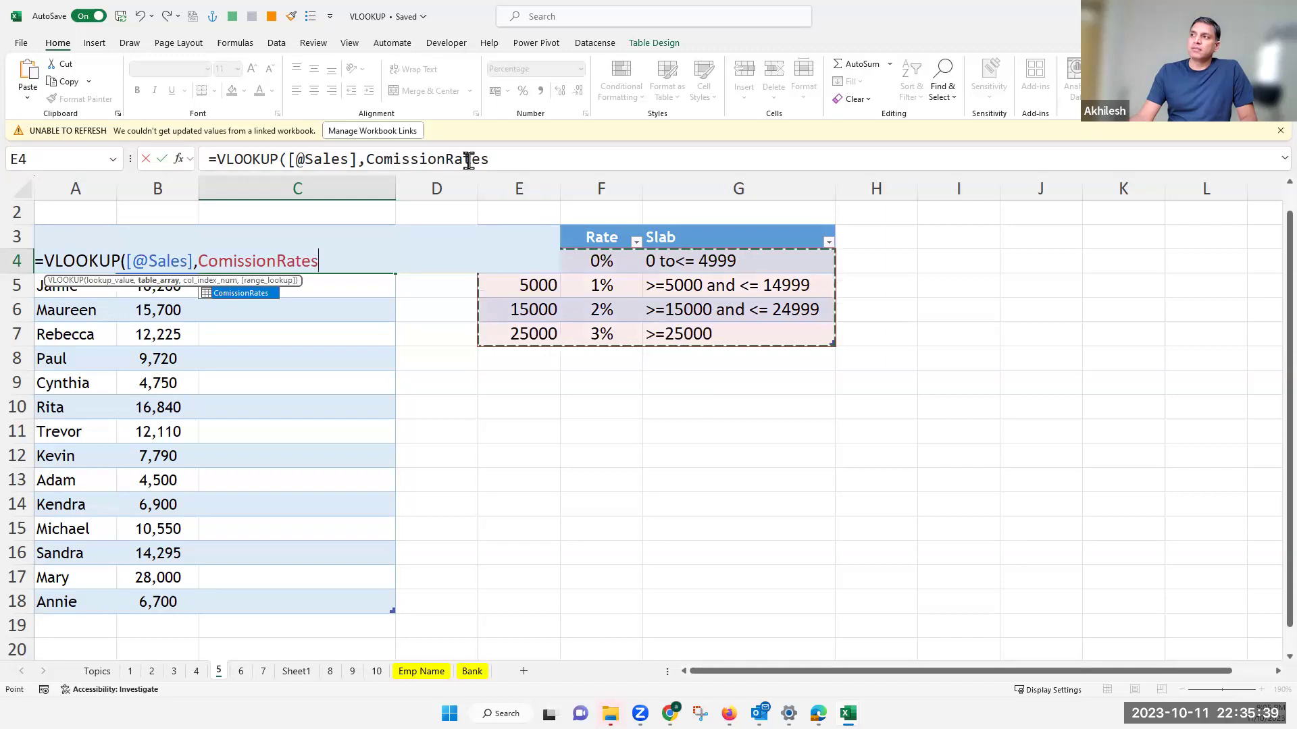
{"action": "left_click_drag", "start_coordinate": [686, 188], "coordinate": [752, 186]}
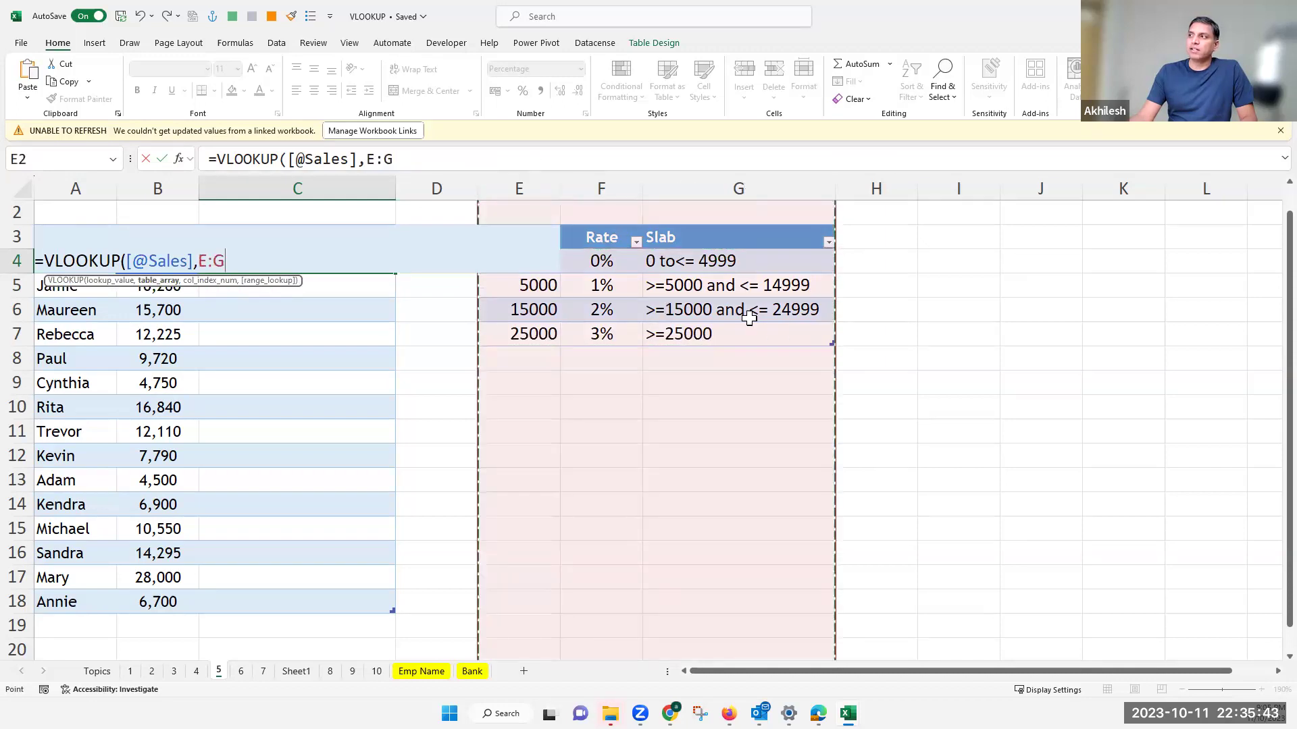
{"action": "left_click", "coordinate": [777, 336]}
{"action": "left_click", "coordinate": [545, 263], "text": "shift"}
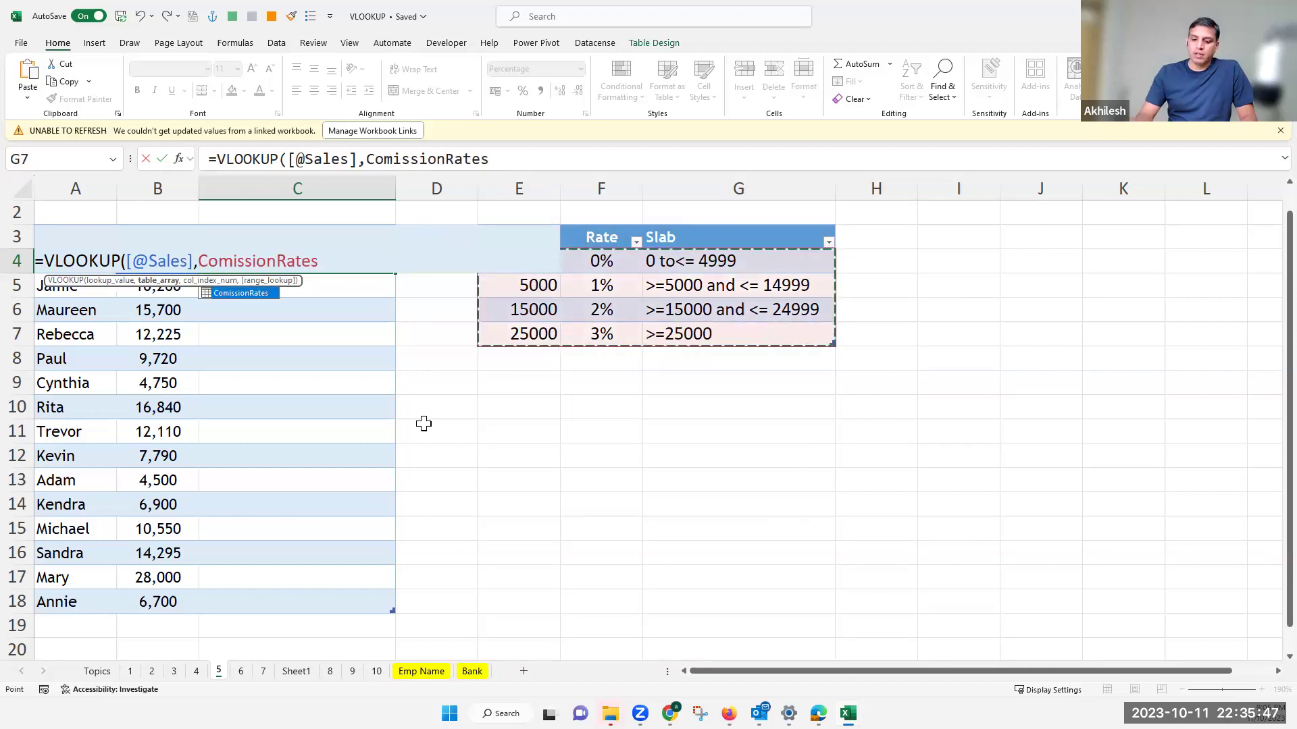
{"action": "type", "text": ","}
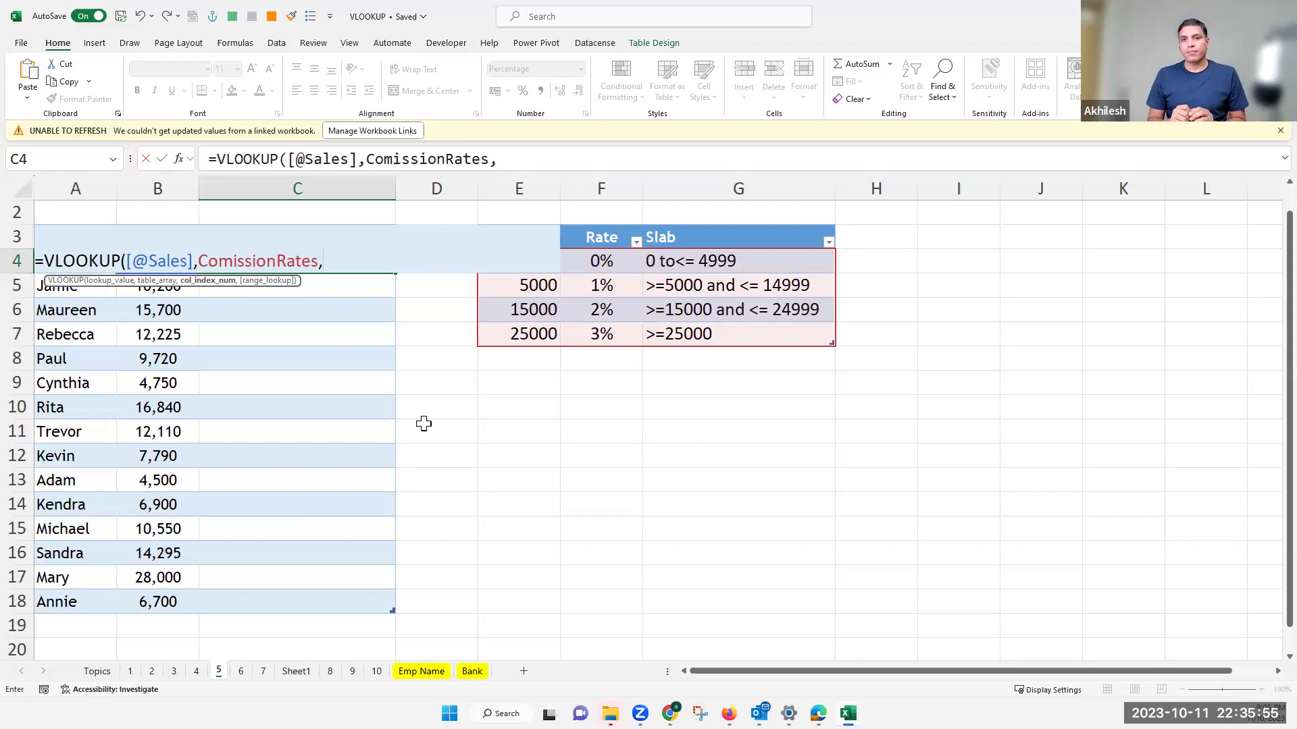
Step: Complete the C4 VLOOKUP with column index 2 and 0 for an exact match, and enter it down the Commission column
{"action": "type", "text": "2"}
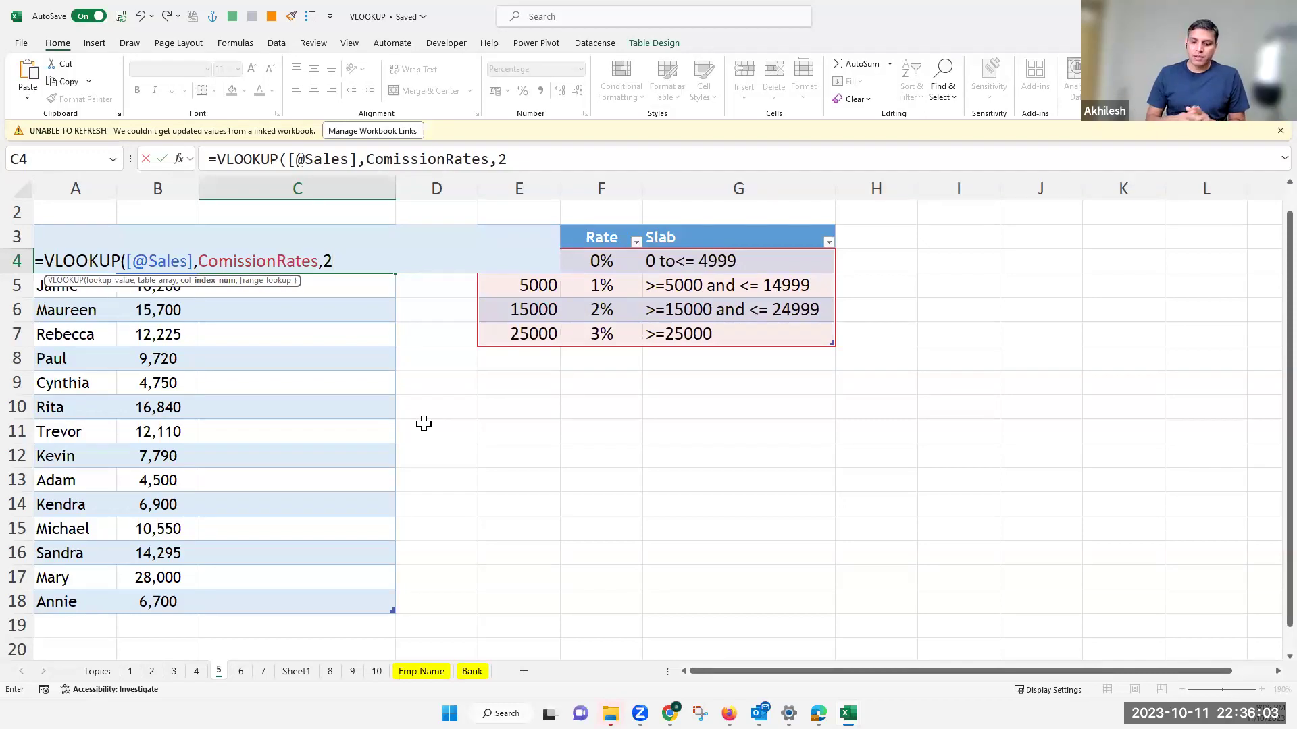
{"action": "type", "text": ","}
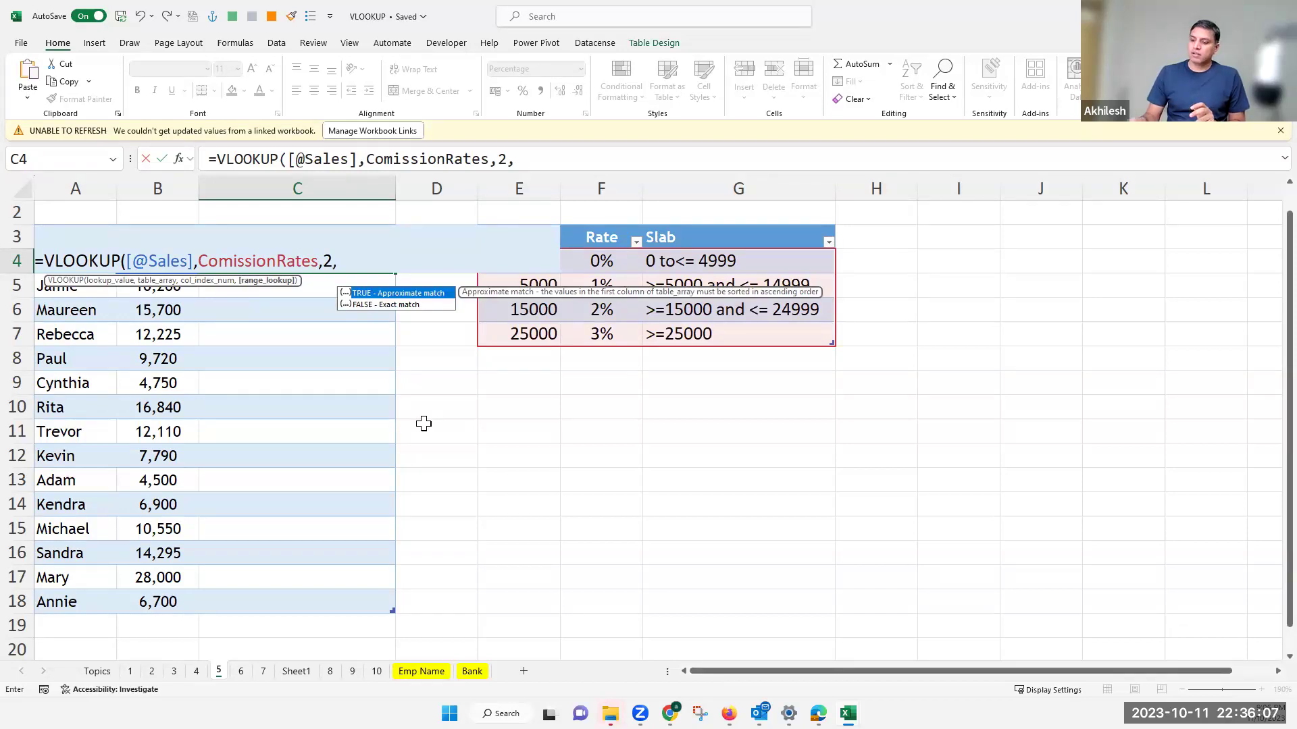
{"action": "type", "text": "0"}
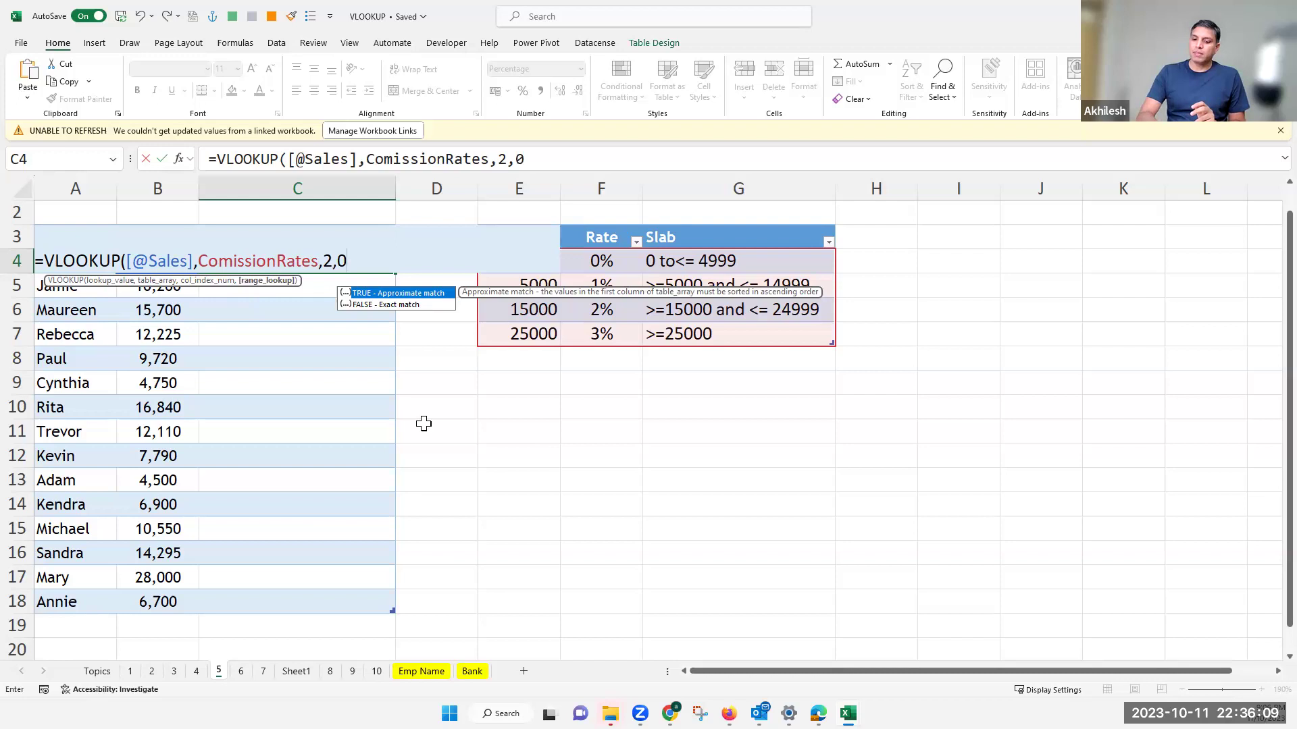
{"action": "type", "text": ")"}
{"action": "key", "text": "Return"}
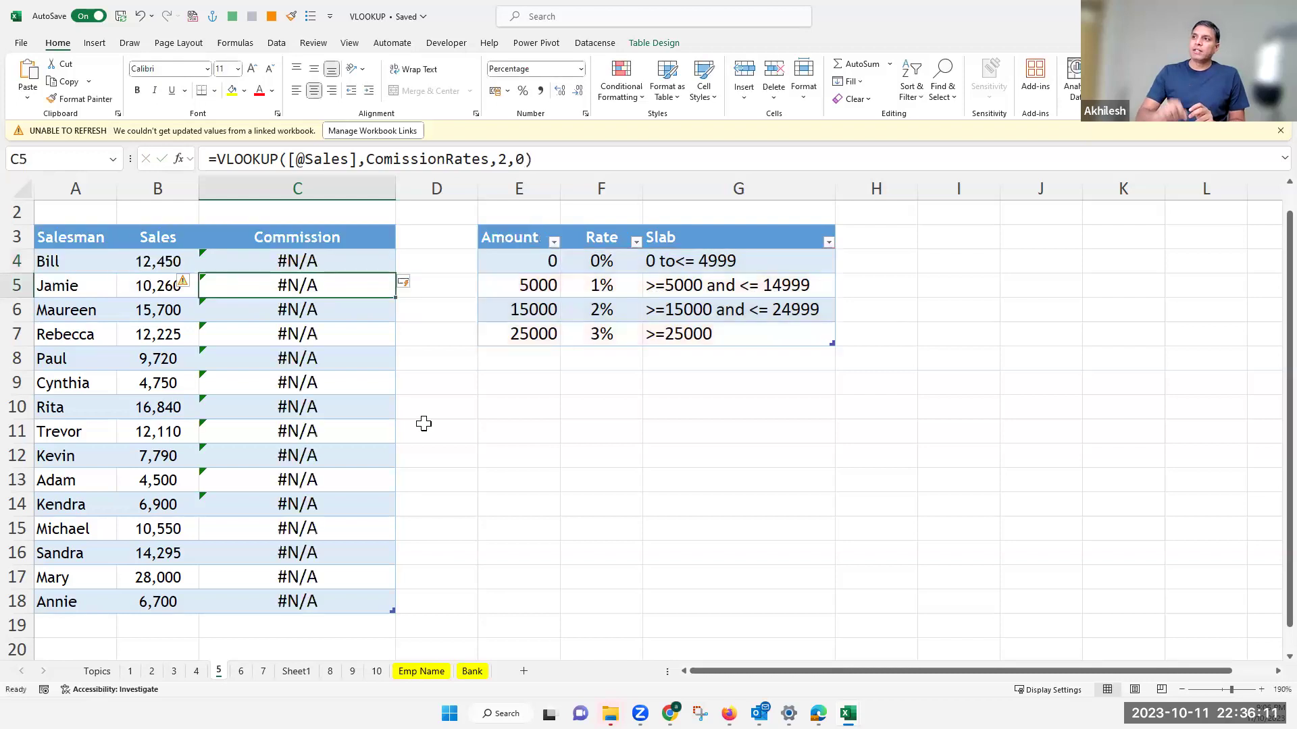
Step: Compare the sales in B4 with the Amount column and set the C4 VLOOKUP's range lookup argument to 1 for approximate match
{"action": "left_click", "coordinate": [140, 263]}
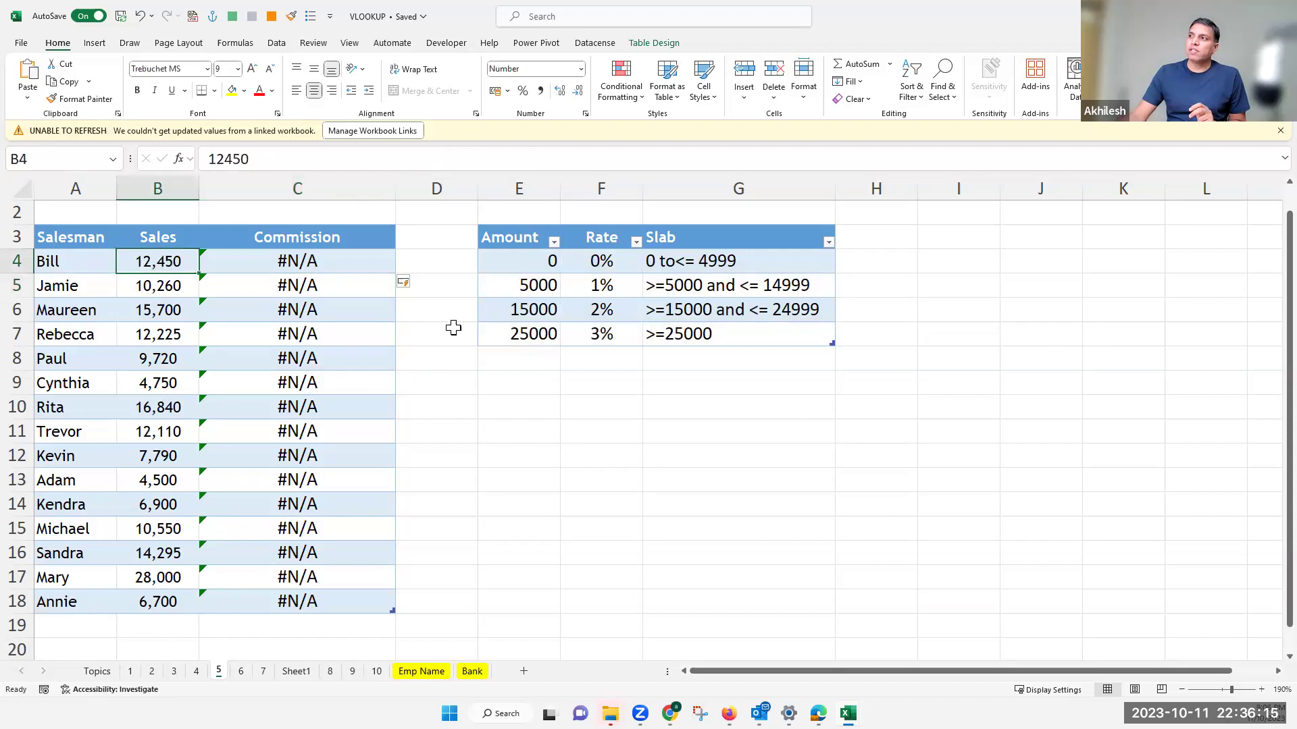
{"action": "left_click_drag", "start_coordinate": [530, 262], "coordinate": [529, 329]}
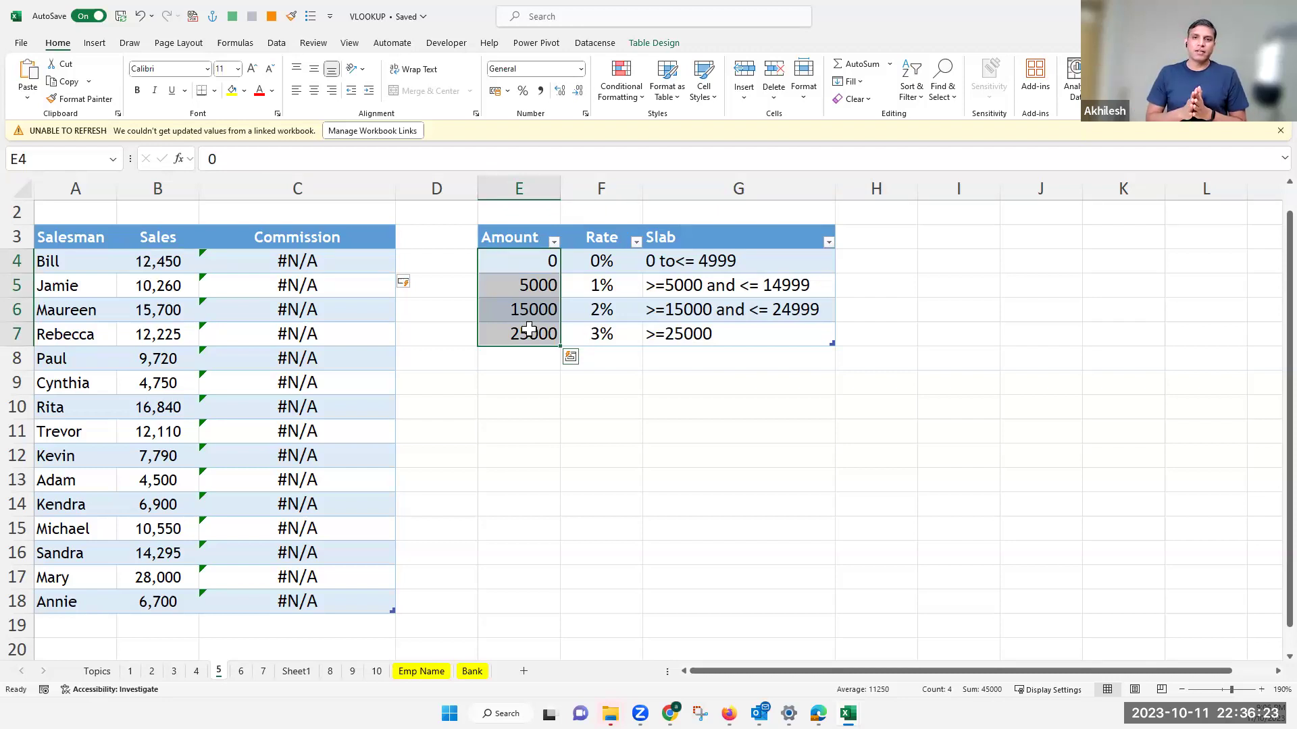
{"action": "left_click", "coordinate": [377, 264]}
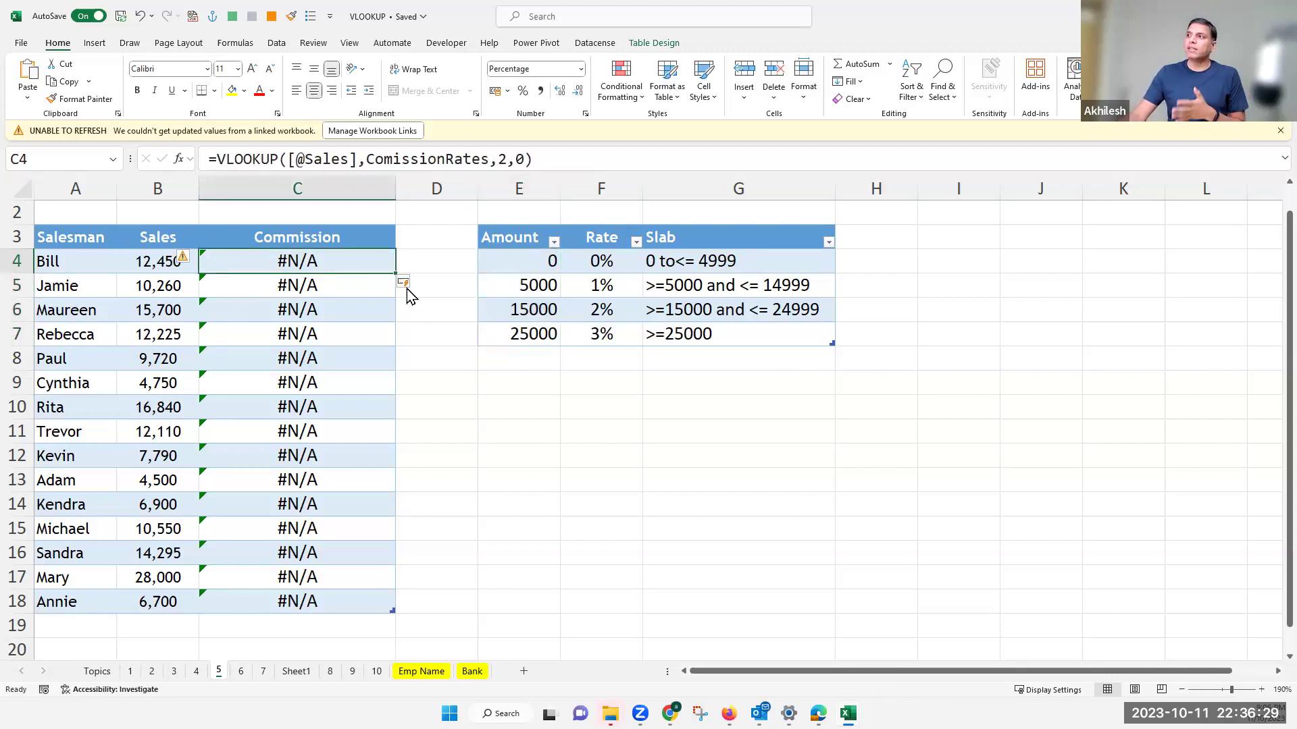
{"action": "double_click", "coordinate": [520, 160]}
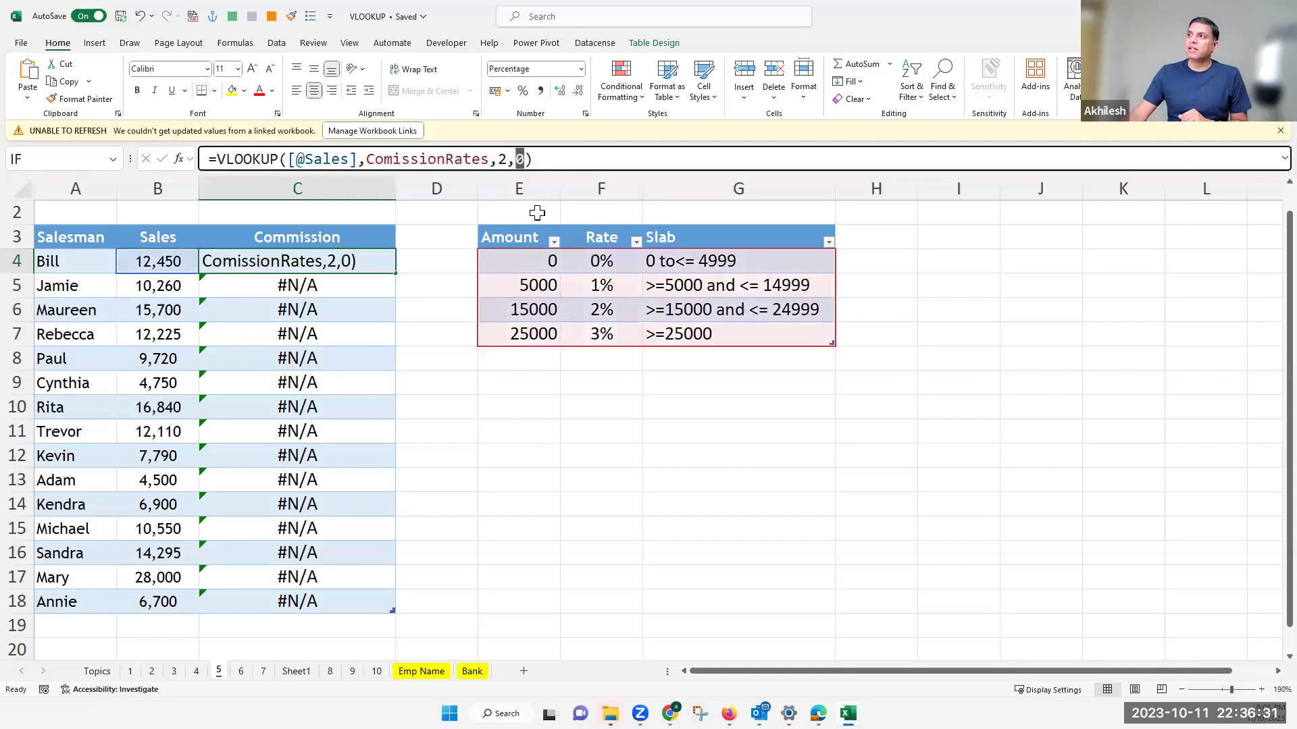
{"action": "type", "text": "1"}
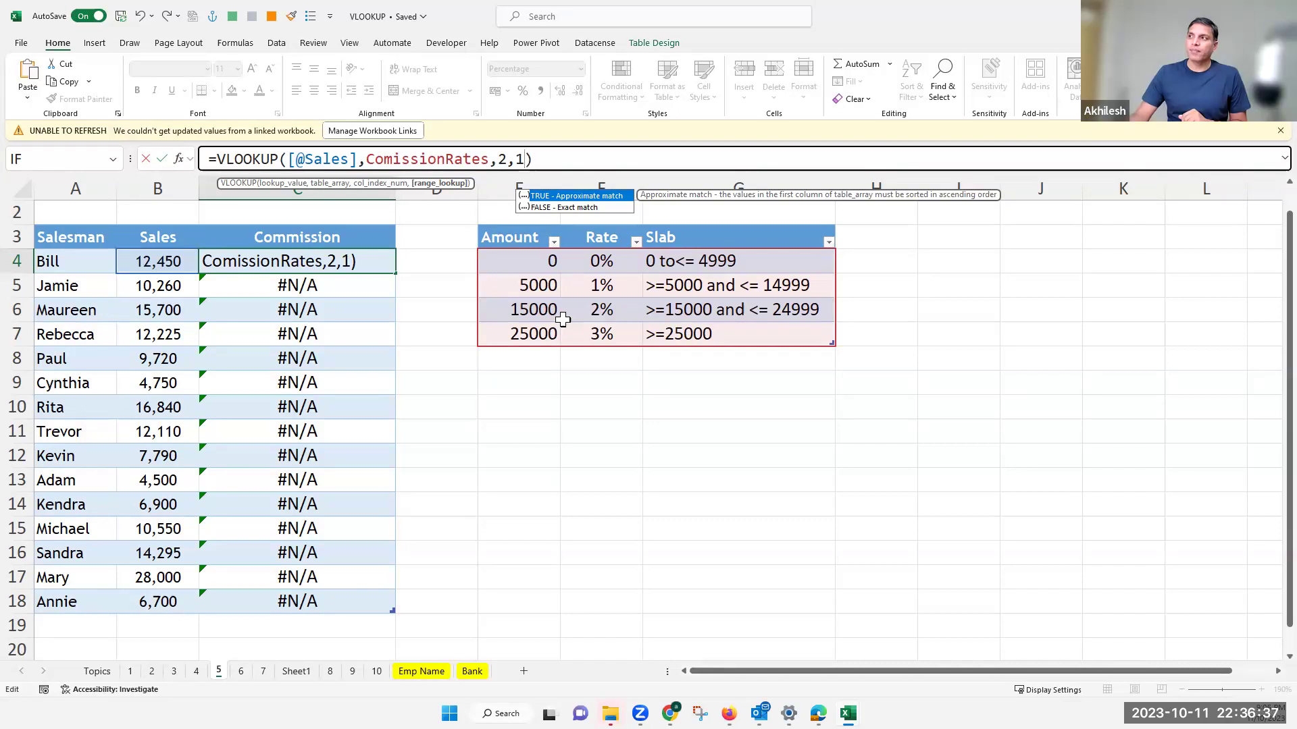
{"action": "key", "text": "Return"}
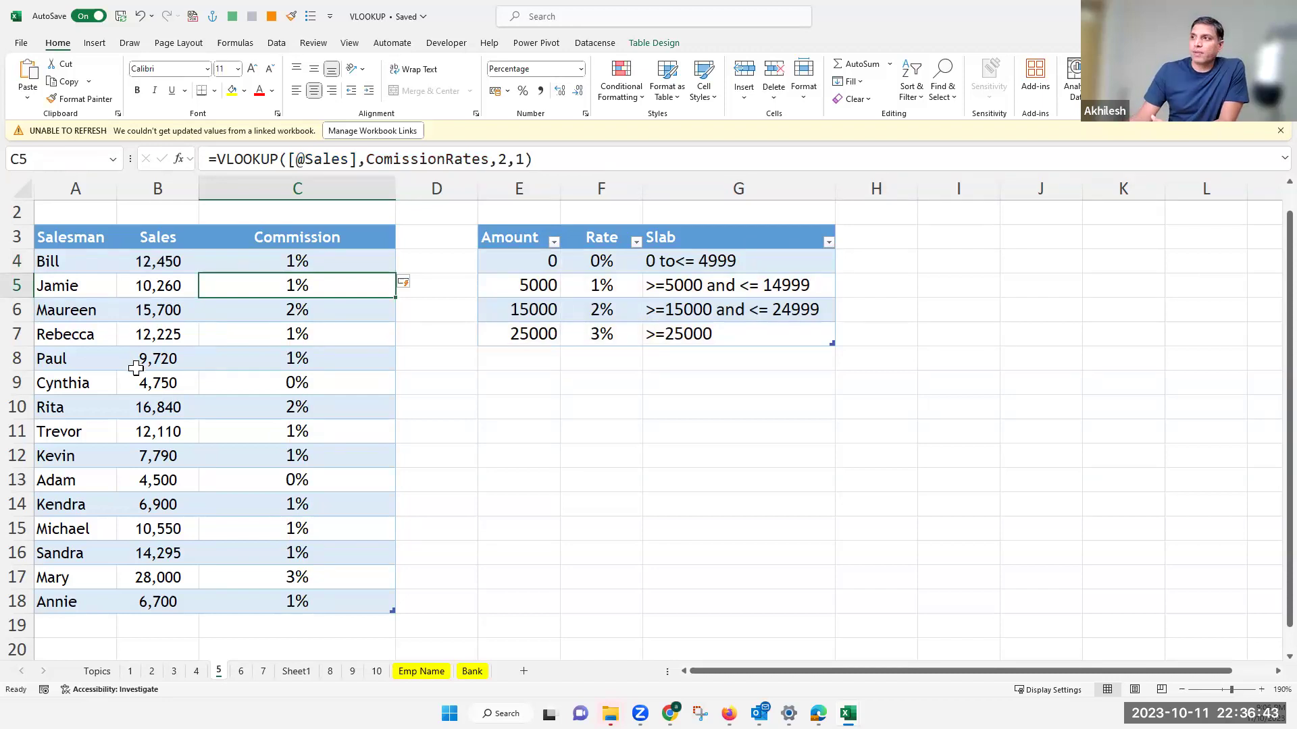
Step: Compare the sales in B5, B7 and B6 with the slab table's rates and the matching Commission results
{"action": "left_click", "coordinate": [162, 294]}
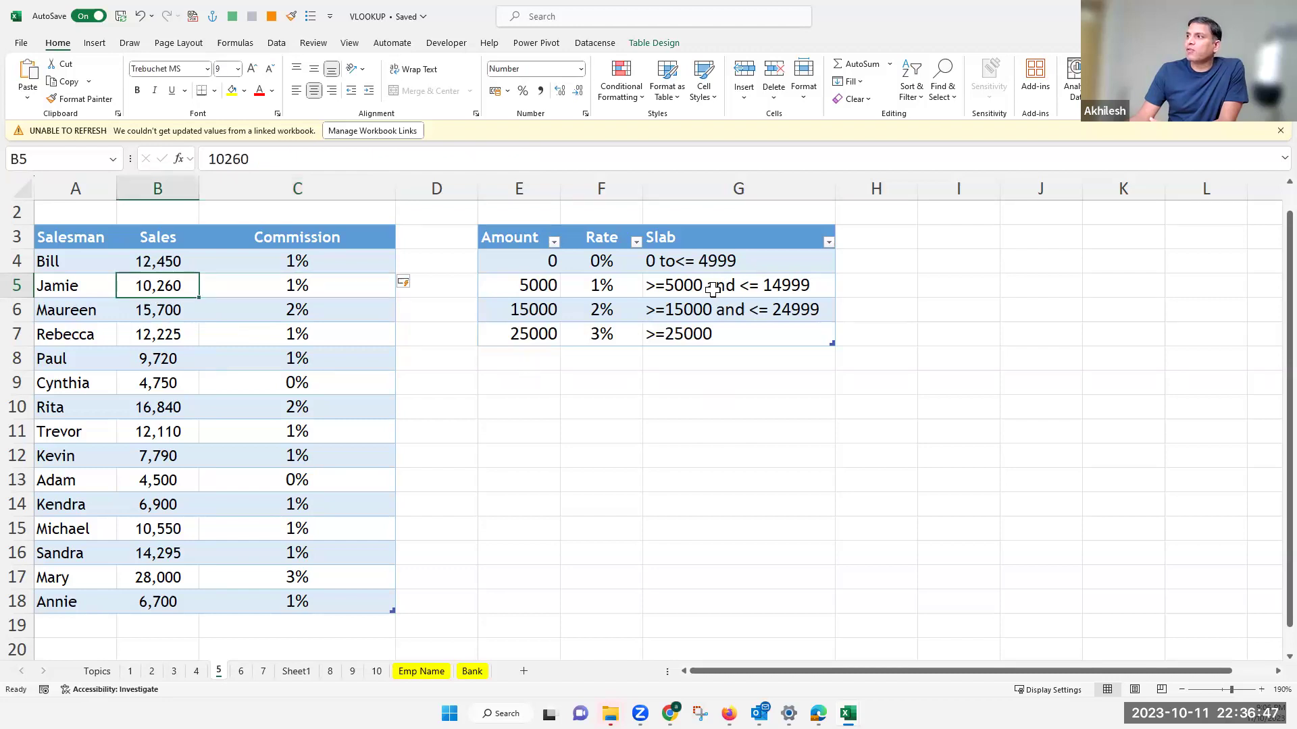
{"action": "left_click", "coordinate": [609, 289]}
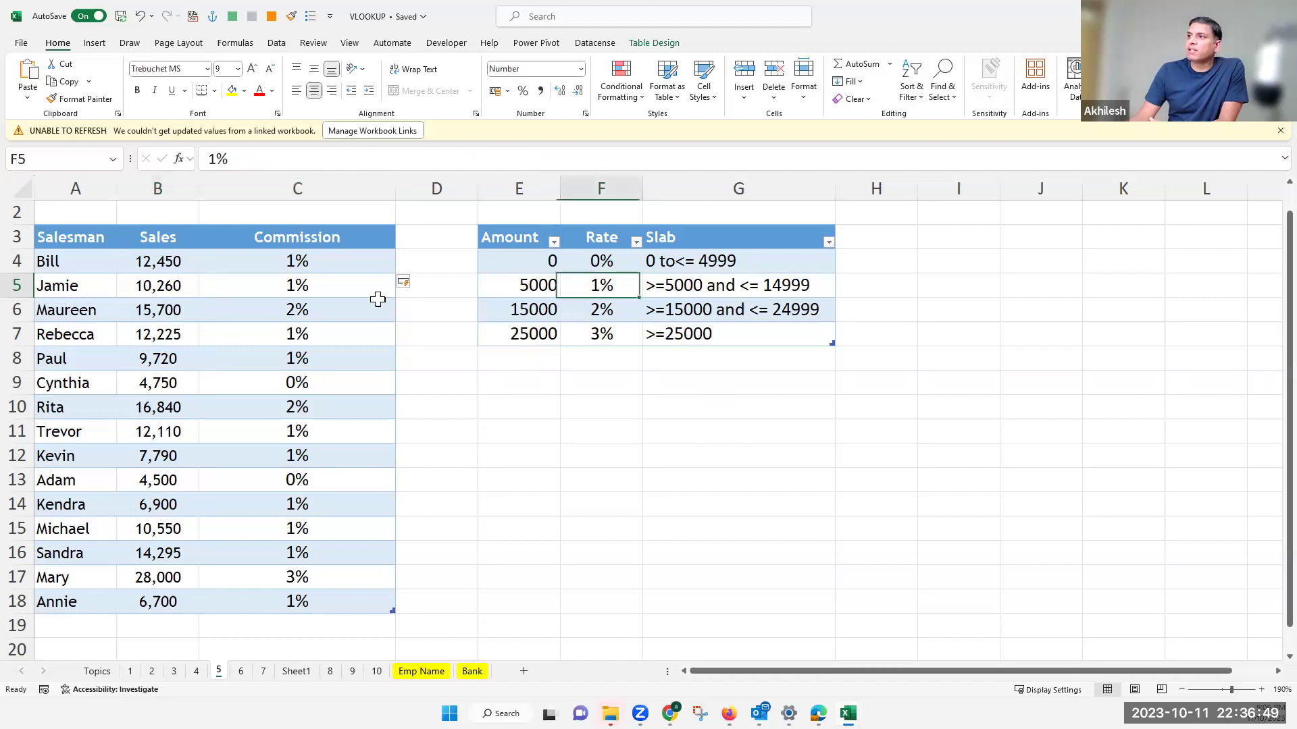
{"action": "key", "text": "Left"}
{"action": "key", "text": "Left"}
{"action": "key", "text": "Left"}
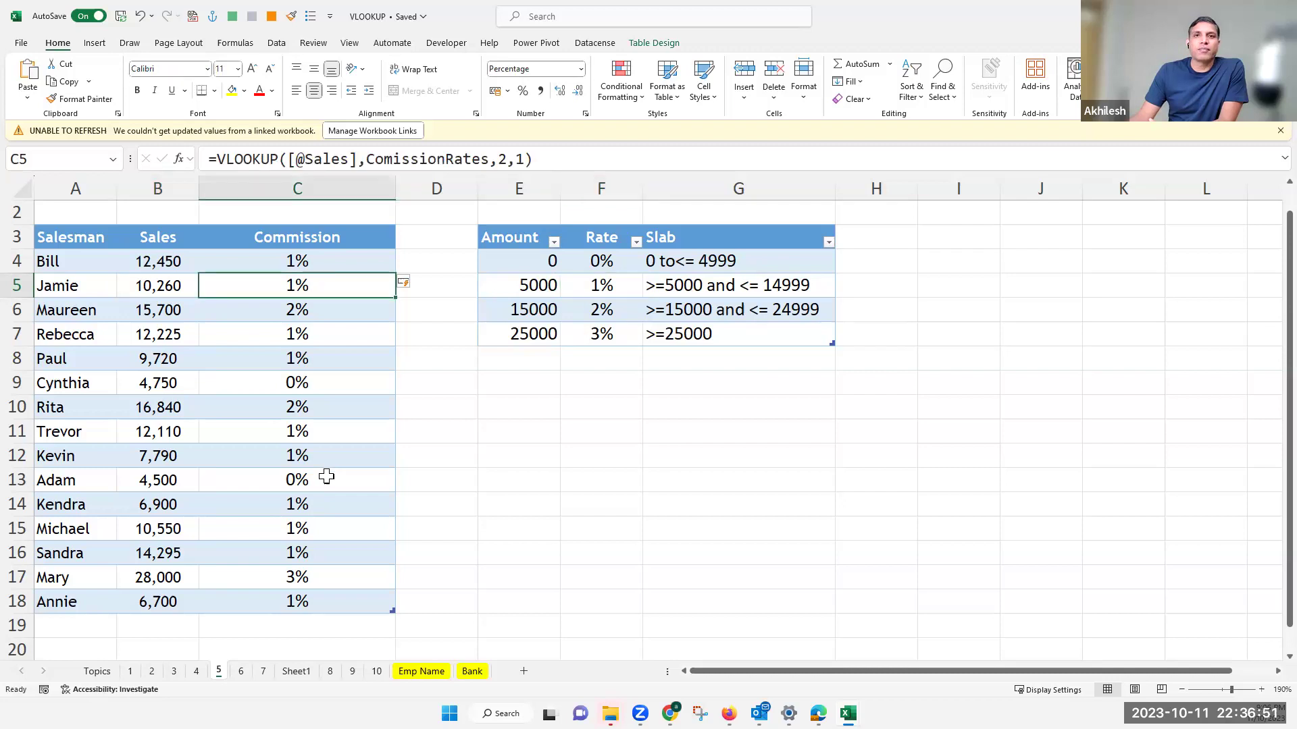
{"action": "left_click", "coordinate": [157, 332]}
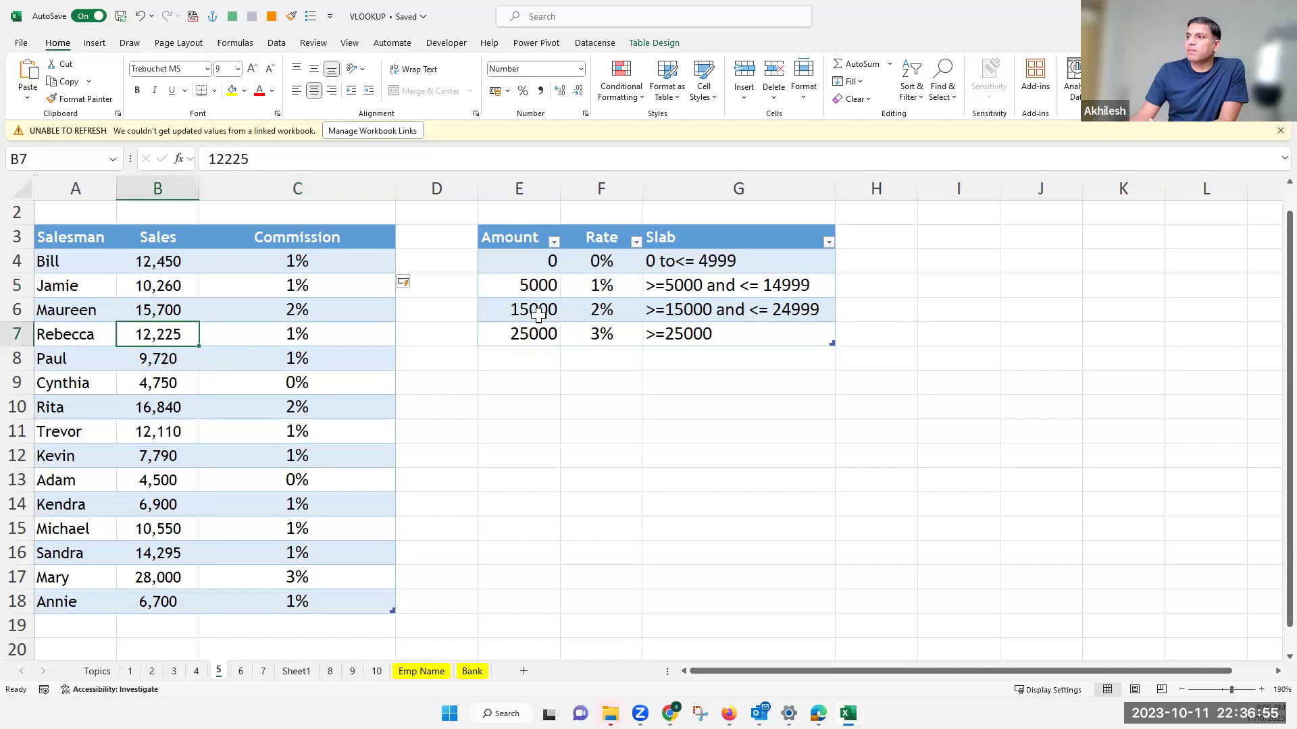
{"action": "left_click", "coordinate": [222, 327]}
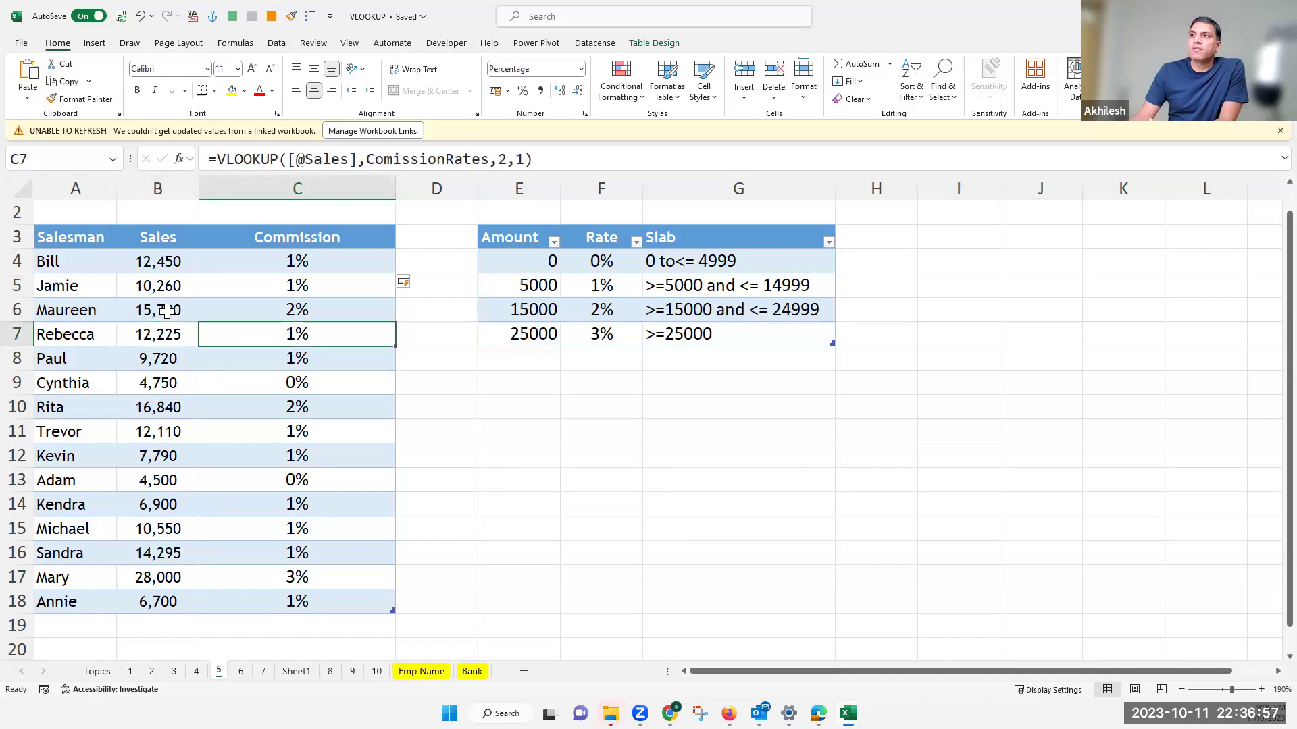
{"action": "left_click", "coordinate": [169, 314]}
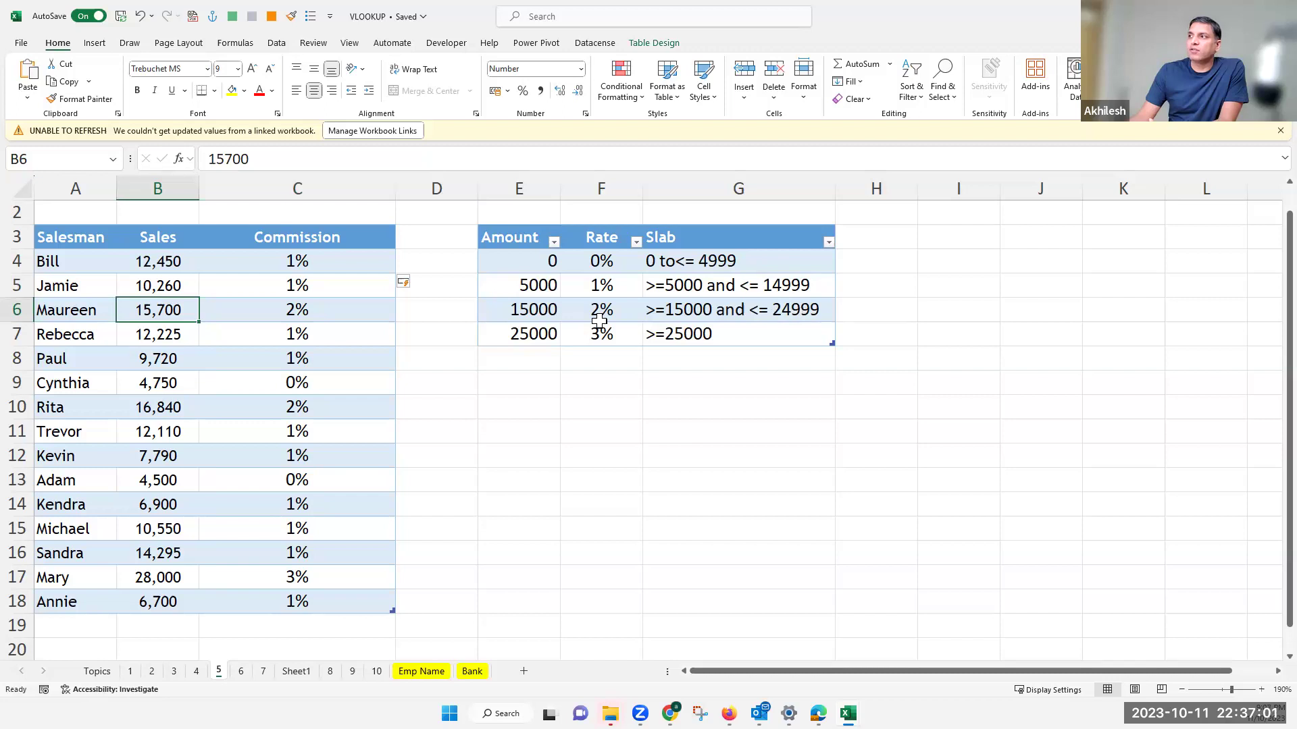
{"action": "key", "text": "Right"}
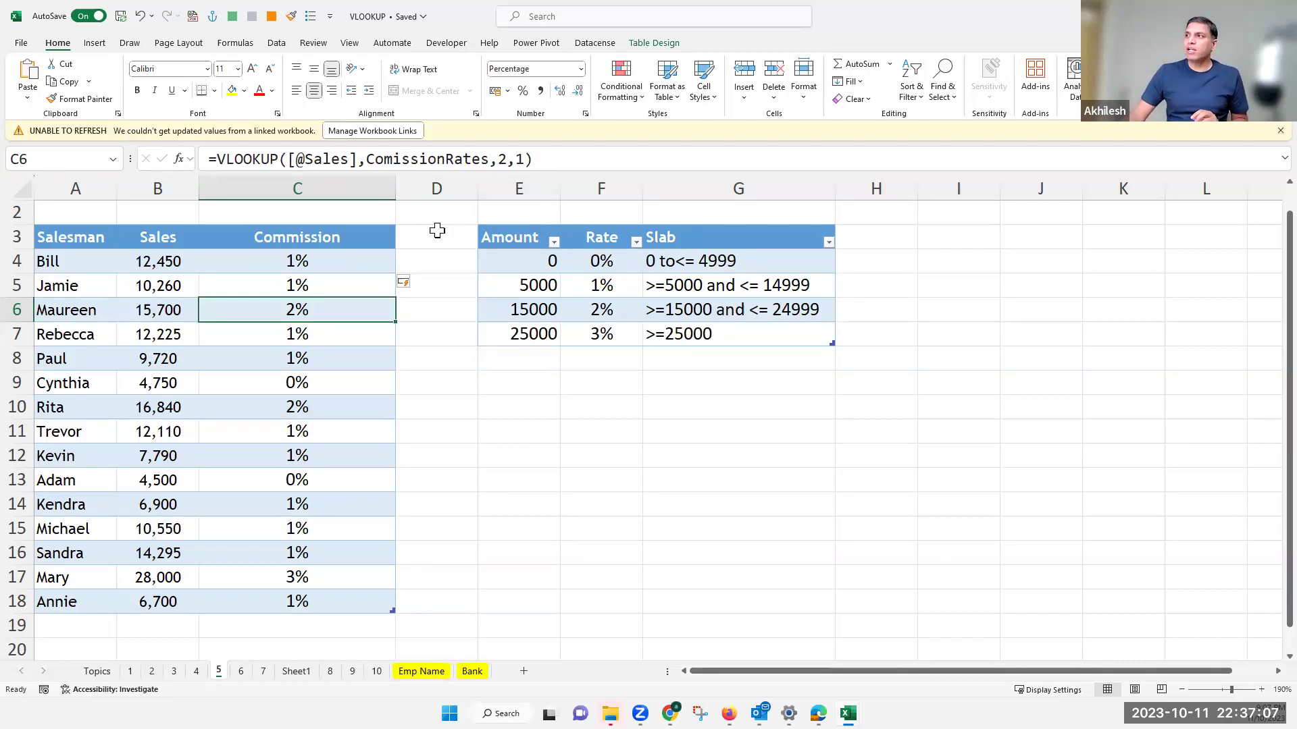
Step: Examine the range lookup argument of the C6 VLOOKUP and the order of the Amount values in E4:E7
{"action": "double_click", "coordinate": [519, 158]}
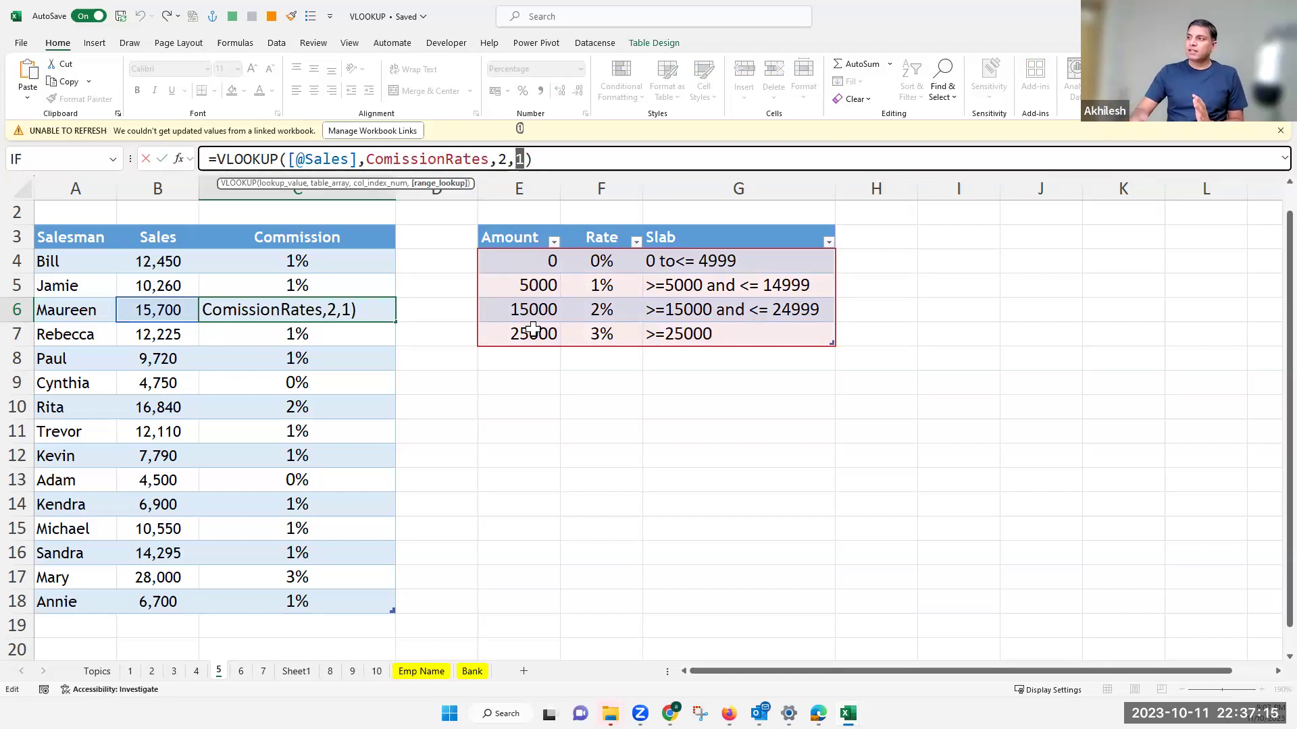
{"action": "key", "text": "Return"}
{"action": "left_click_drag", "start_coordinate": [518, 261], "coordinate": [534, 309]}
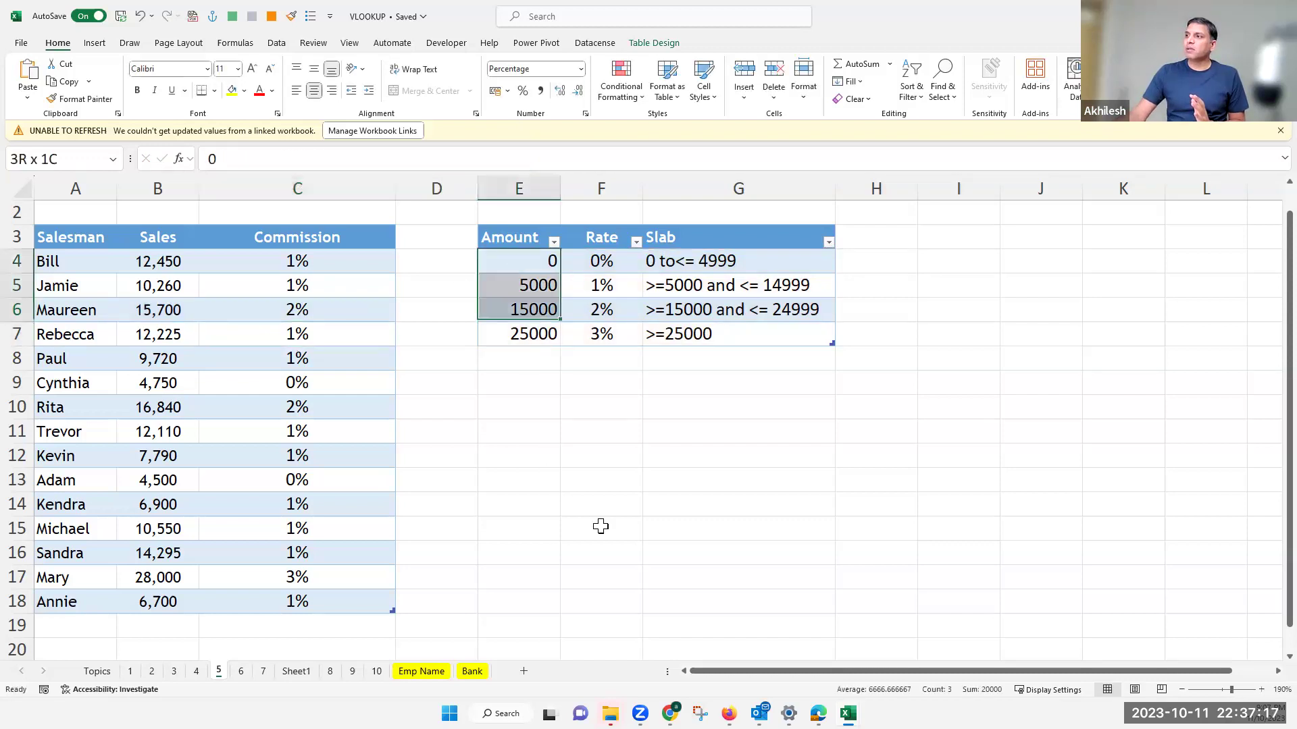
{"action": "left_click", "coordinate": [667, 536], "text": "shift"}
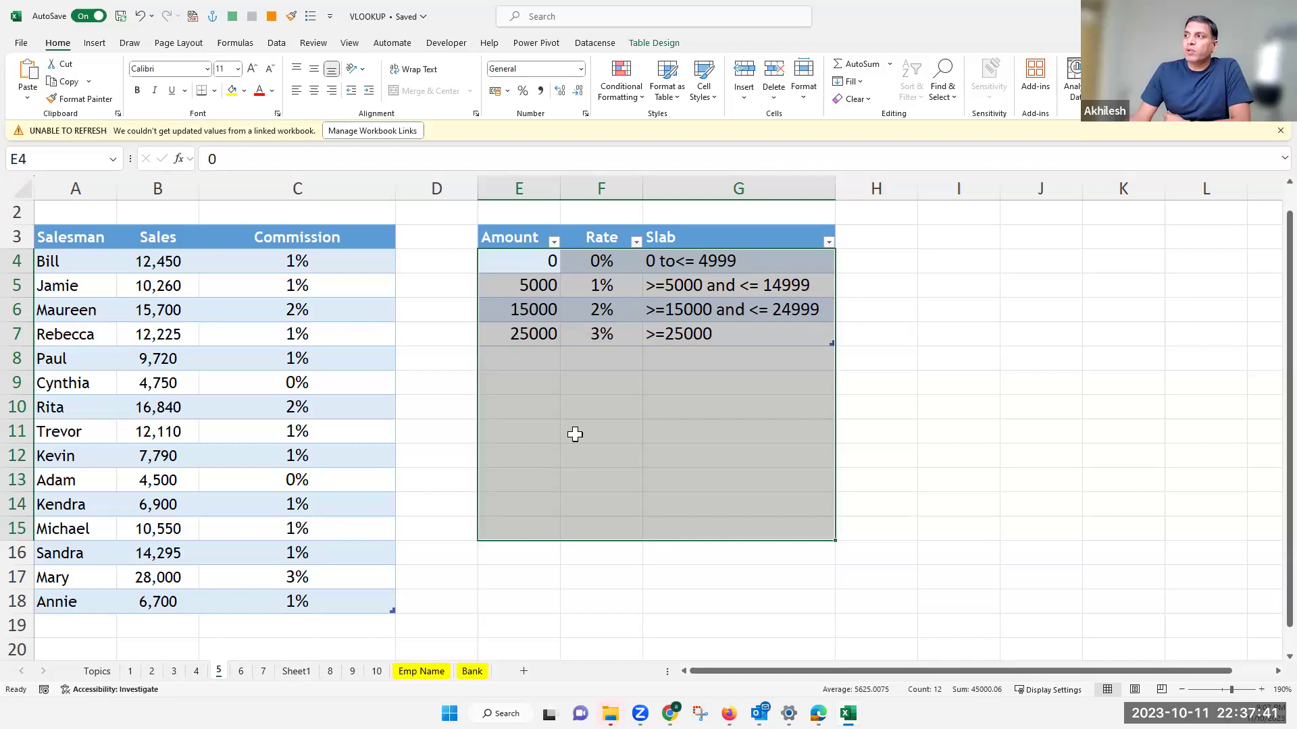
{"action": "left_click", "coordinate": [524, 375]}
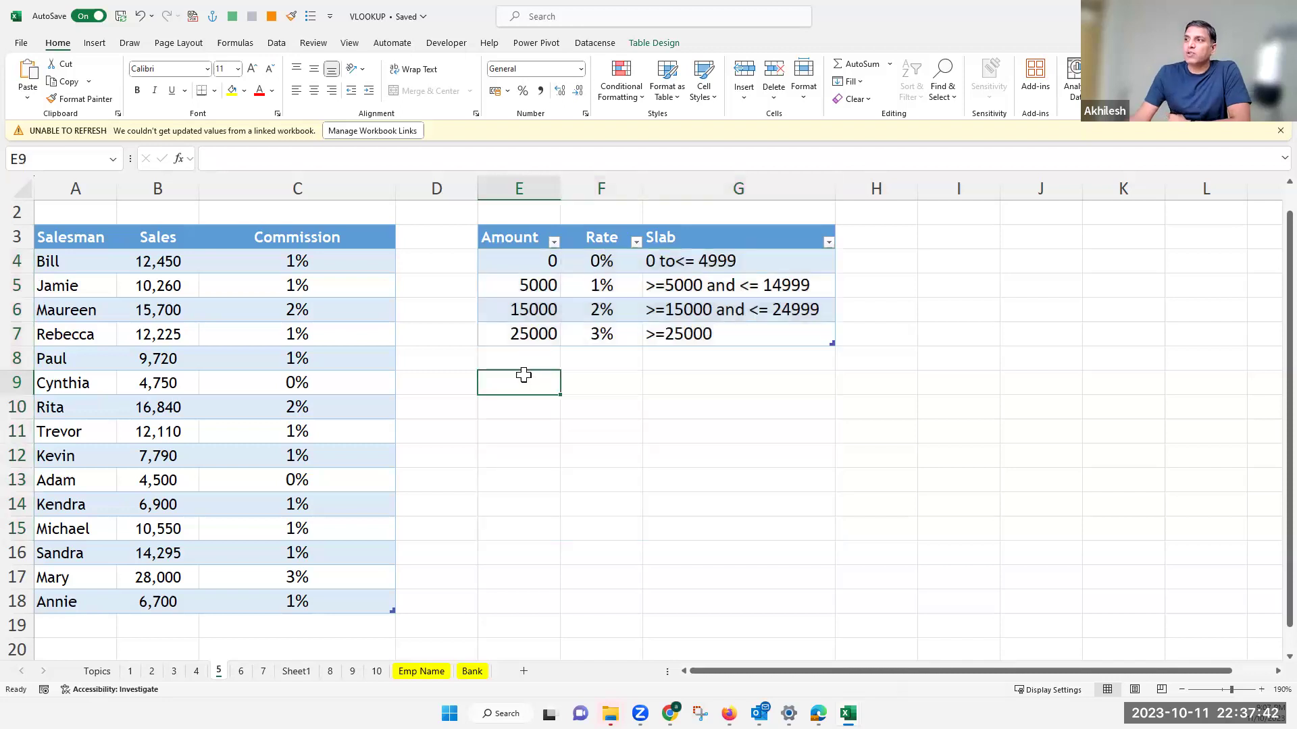
{"action": "left_click", "coordinate": [342, 260]}
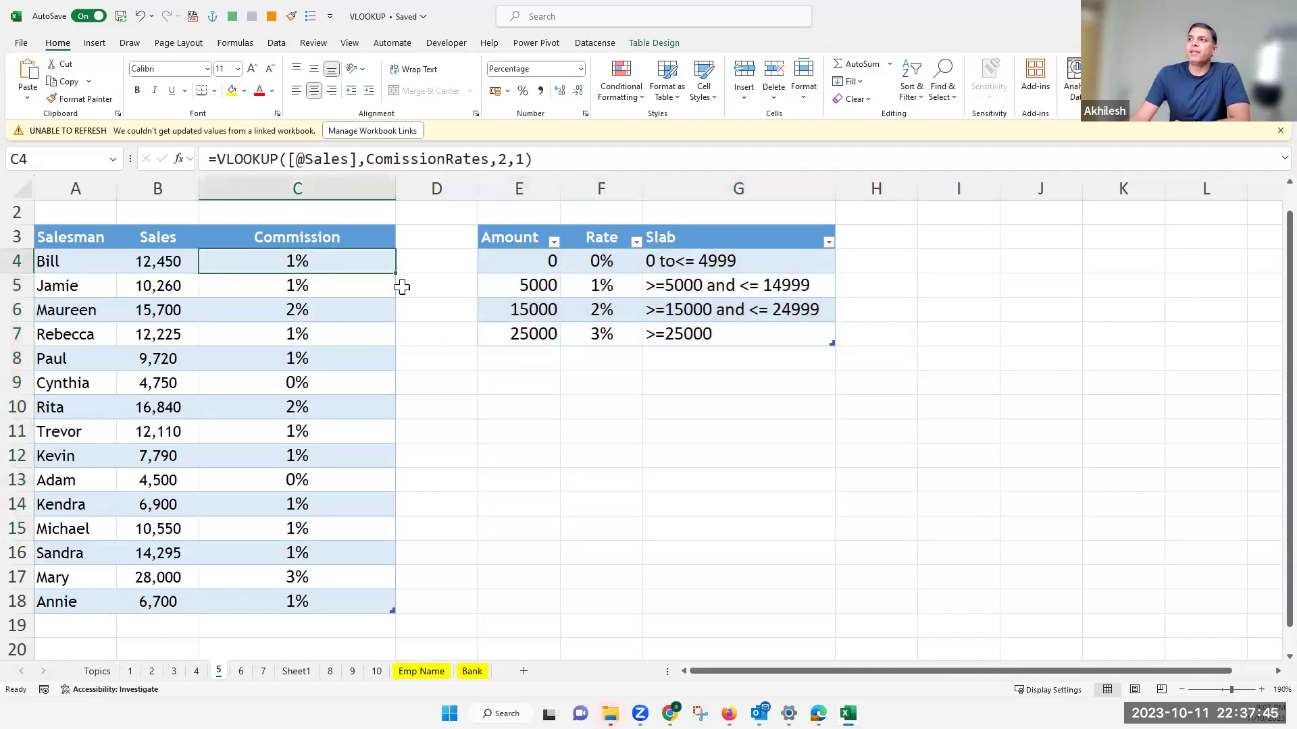
{"action": "left_click", "coordinate": [348, 310]}
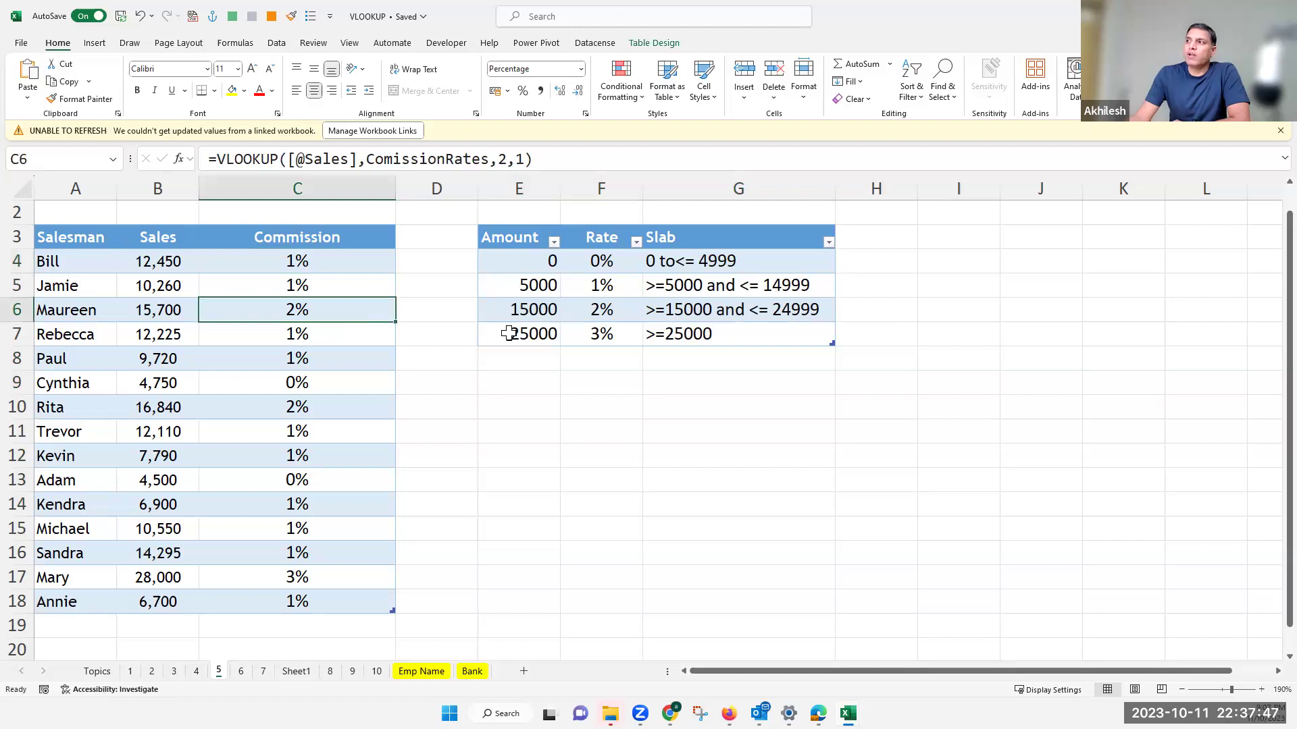
{"action": "left_click_drag", "start_coordinate": [535, 260], "coordinate": [536, 338]}
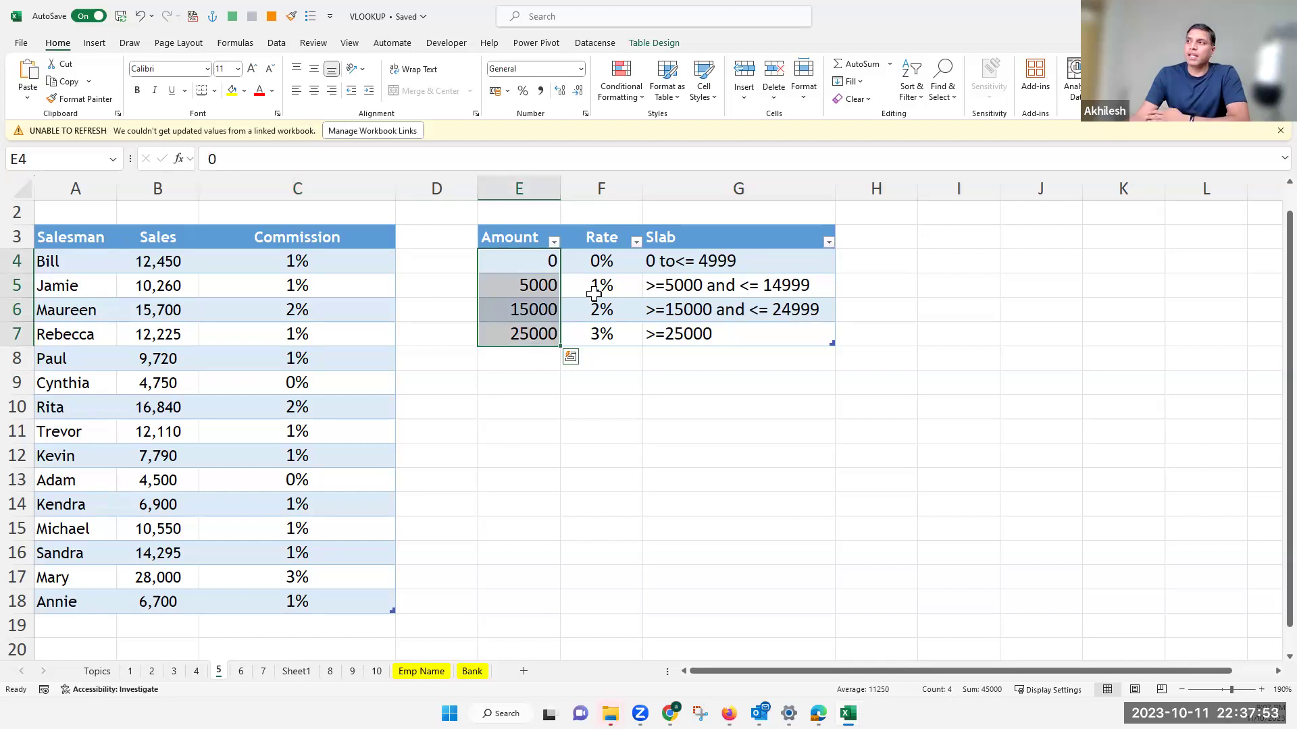
Step: Sort the rates table by Amount from largest to smallest and check the Commission results in C4:C18
{"action": "left_click", "coordinate": [554, 242]}
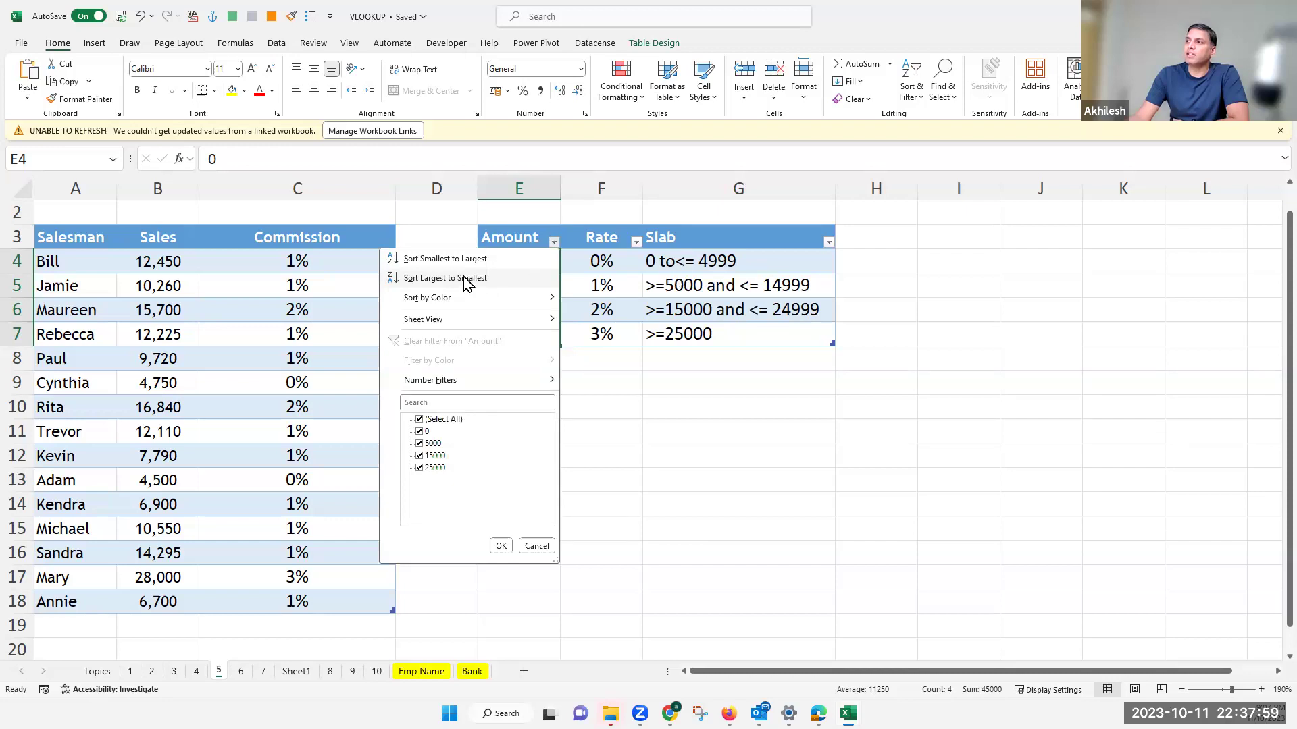
{"action": "left_click", "coordinate": [445, 278]}
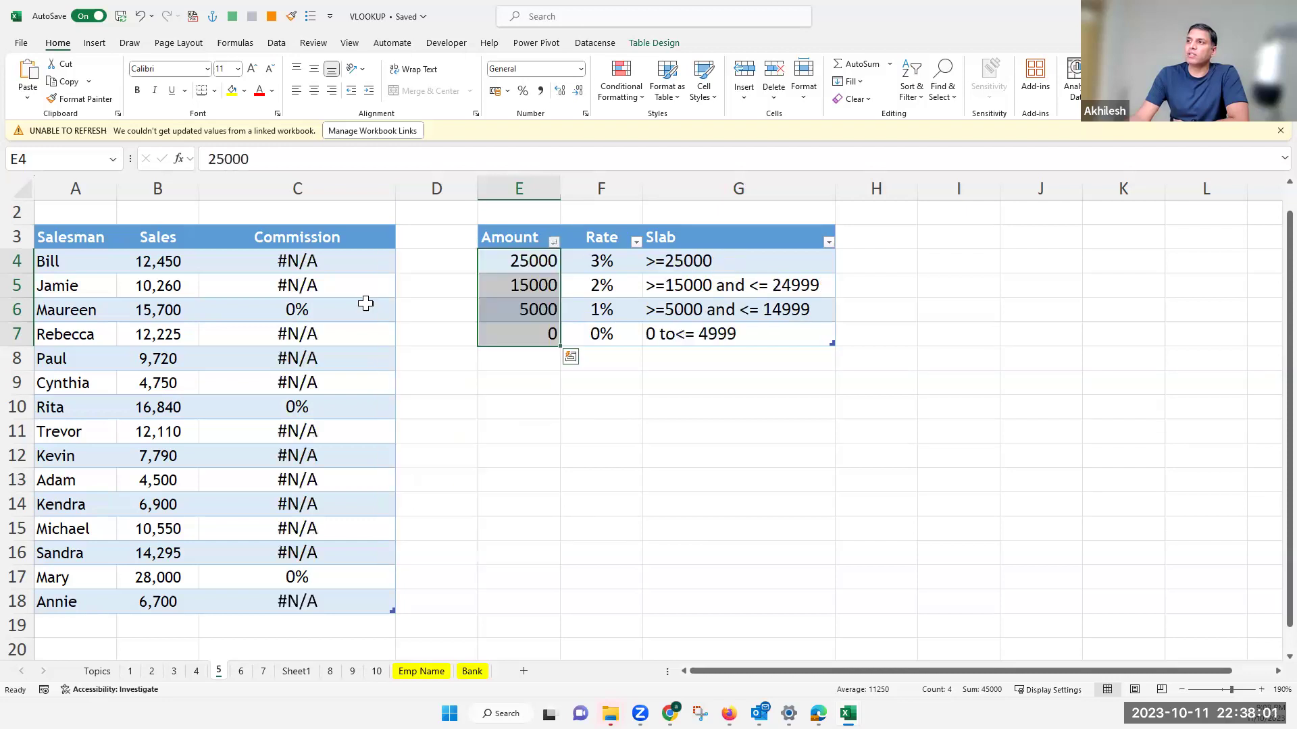
{"action": "left_click", "coordinate": [601, 431]}
{"action": "left_click_drag", "start_coordinate": [298, 261], "coordinate": [310, 600]}
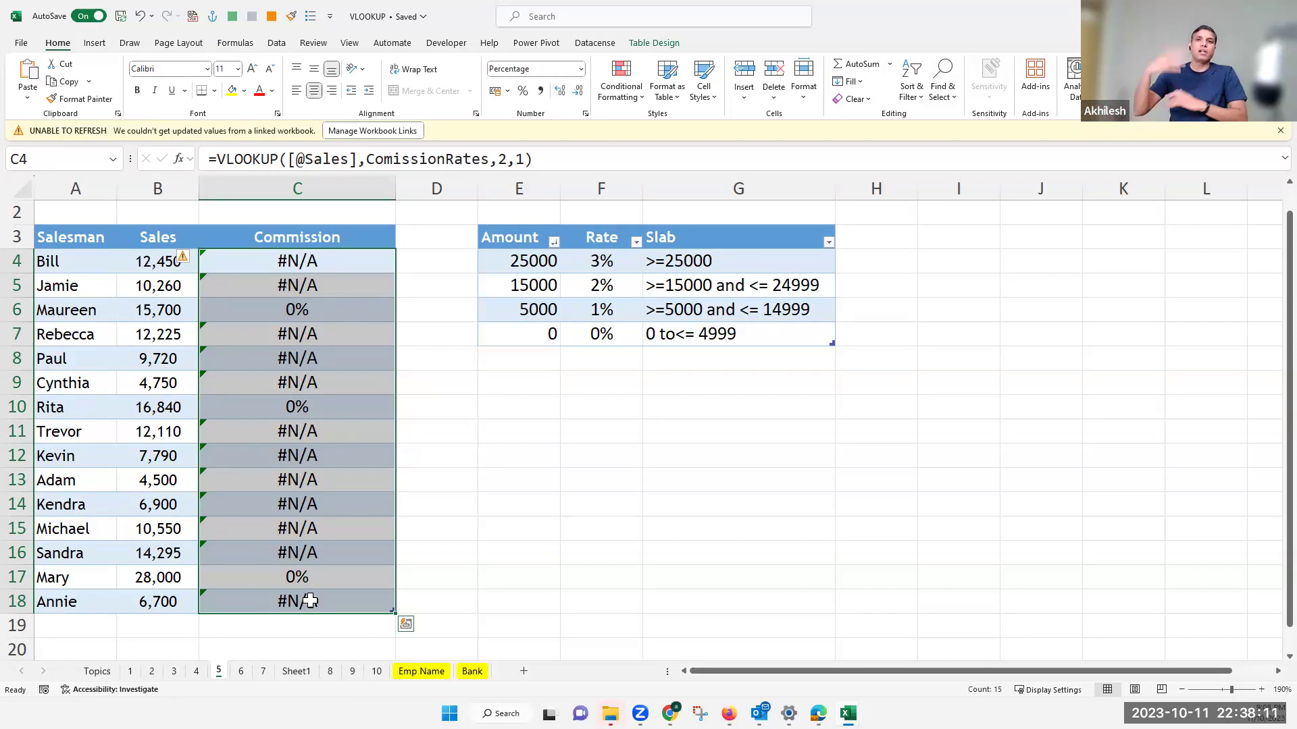
Step: Sort the rates table by Amount from smallest to largest and review the Slab and Amount values
{"action": "left_click", "coordinate": [554, 241]}
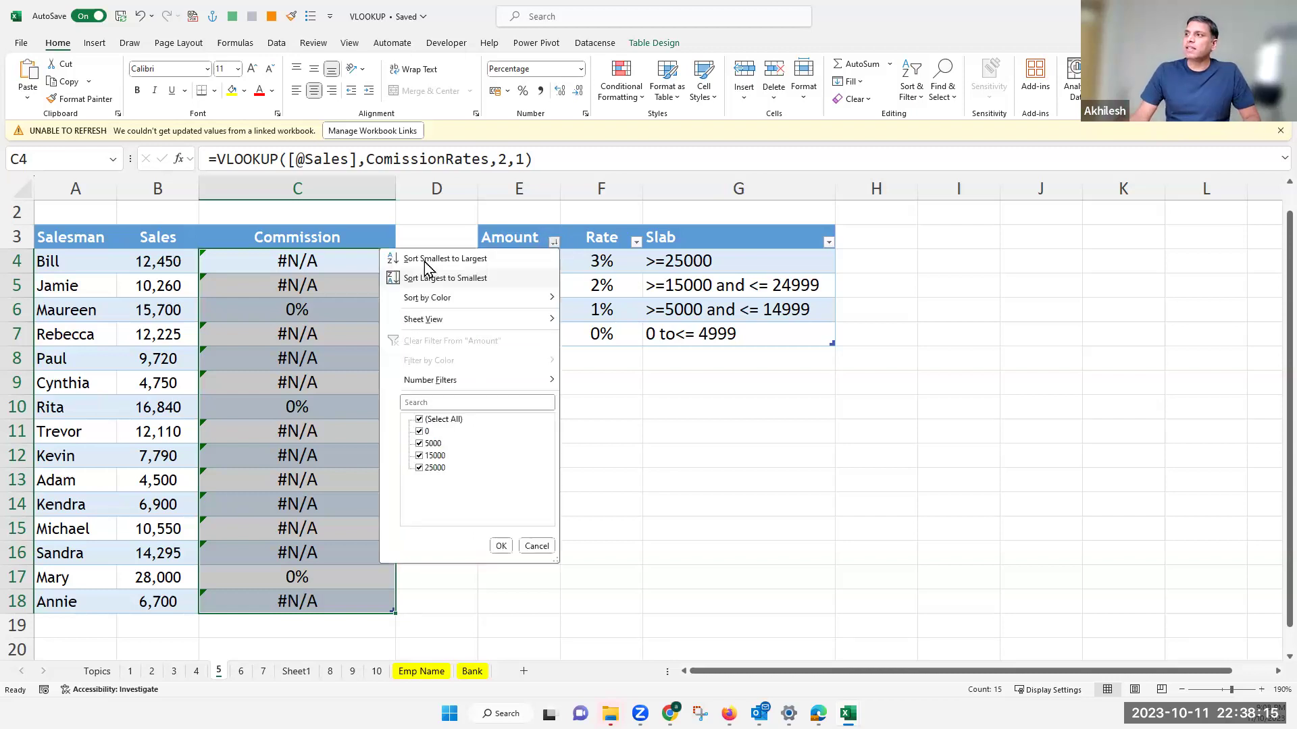
{"action": "left_click", "coordinate": [445, 259]}
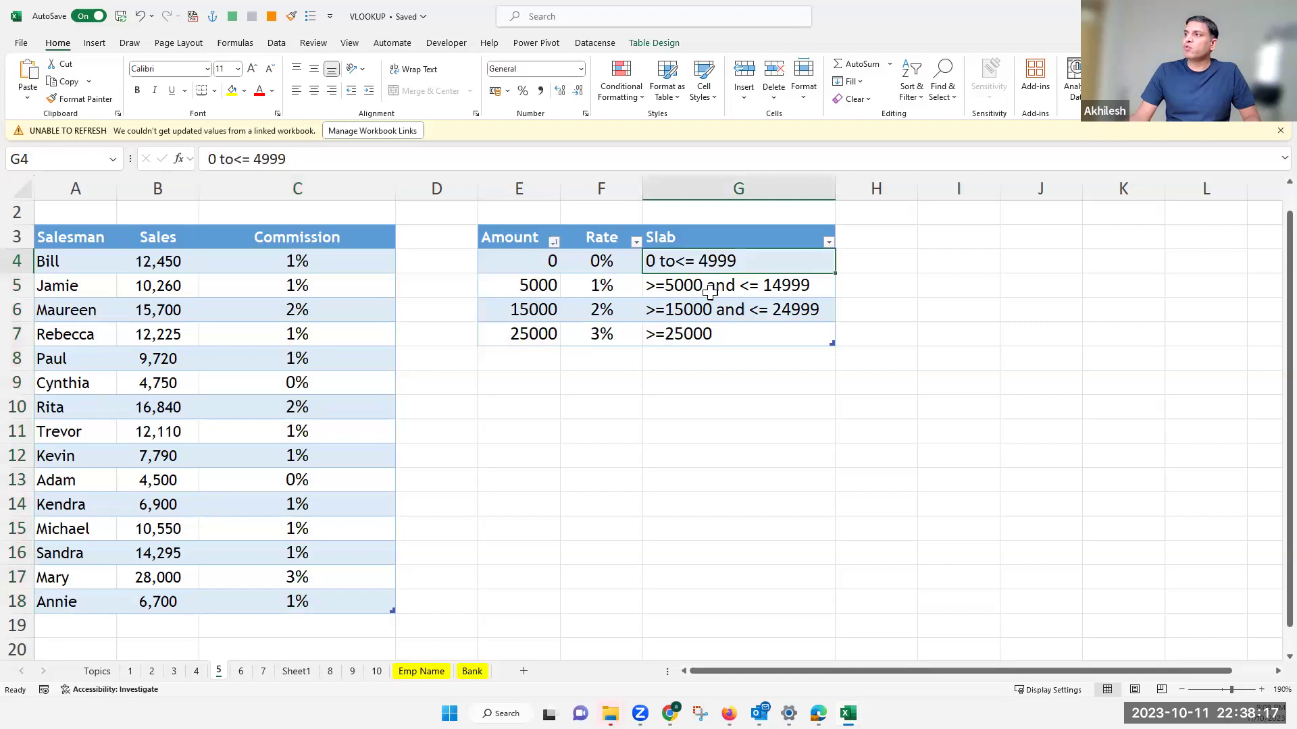
{"action": "left_click", "coordinate": [801, 286]}
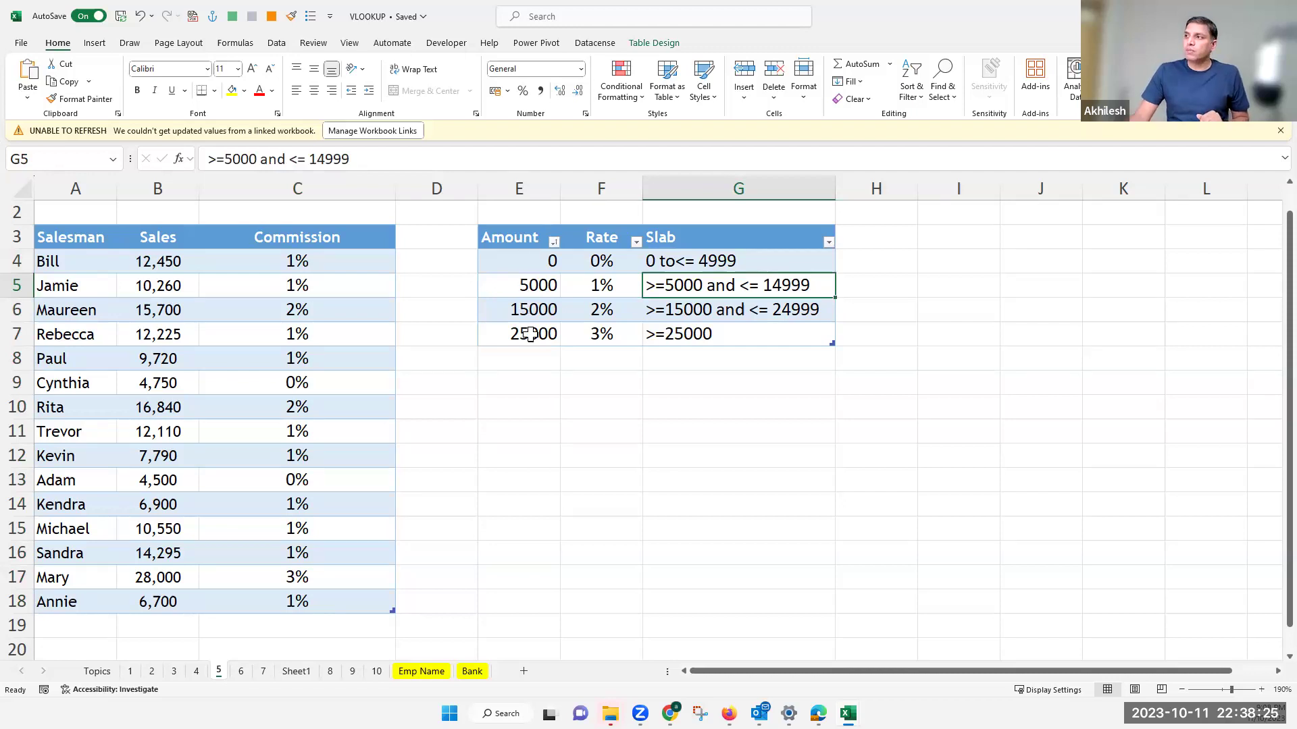
{"action": "left_click_drag", "start_coordinate": [531, 261], "coordinate": [531, 334]}
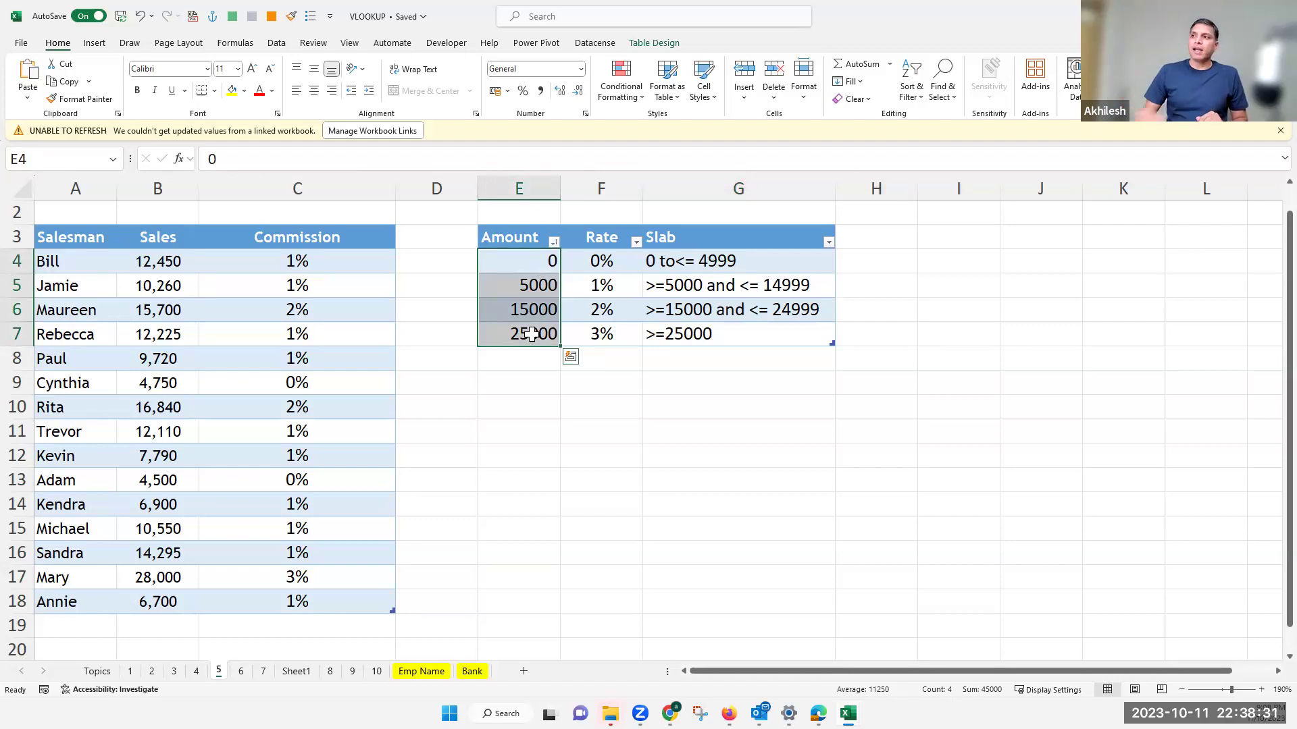
Step: Review the arguments of the C5 VLOOKUP formula against the highlighted ComissionRates table
{"action": "left_click", "coordinate": [279, 289]}
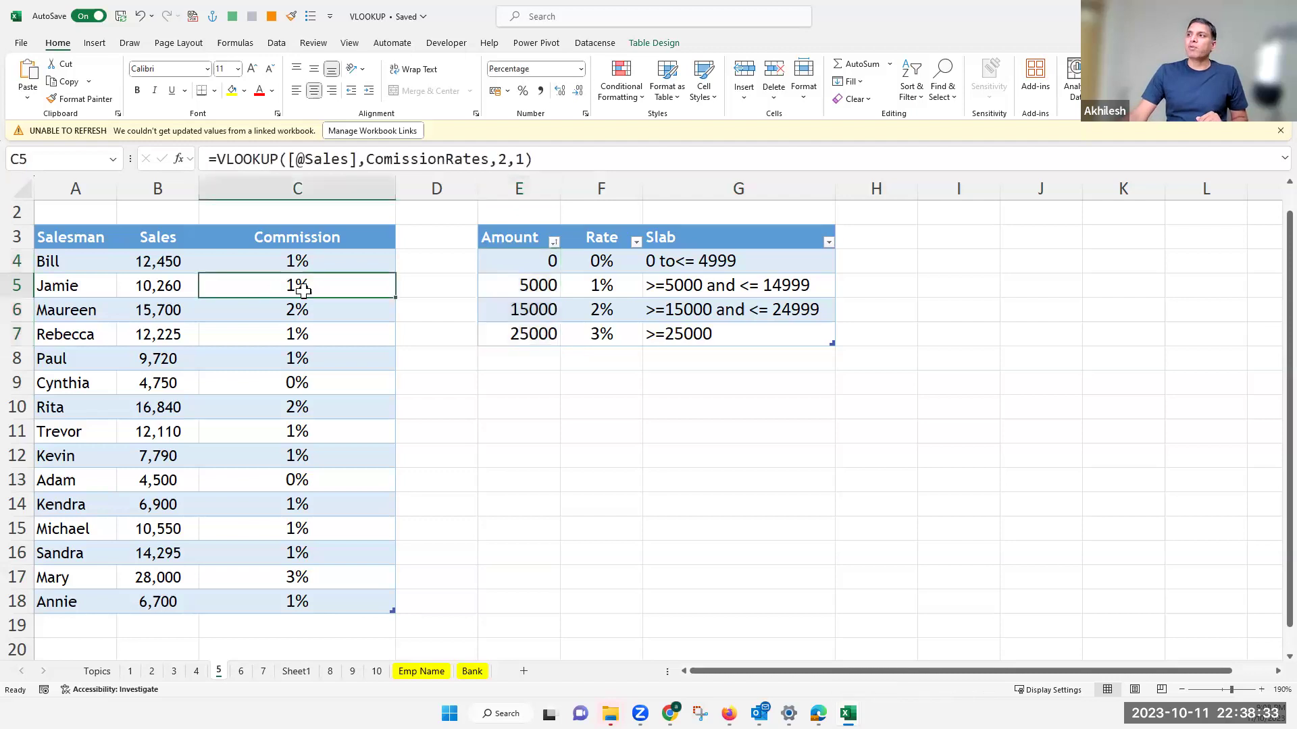
{"action": "double_click", "coordinate": [274, 289]}
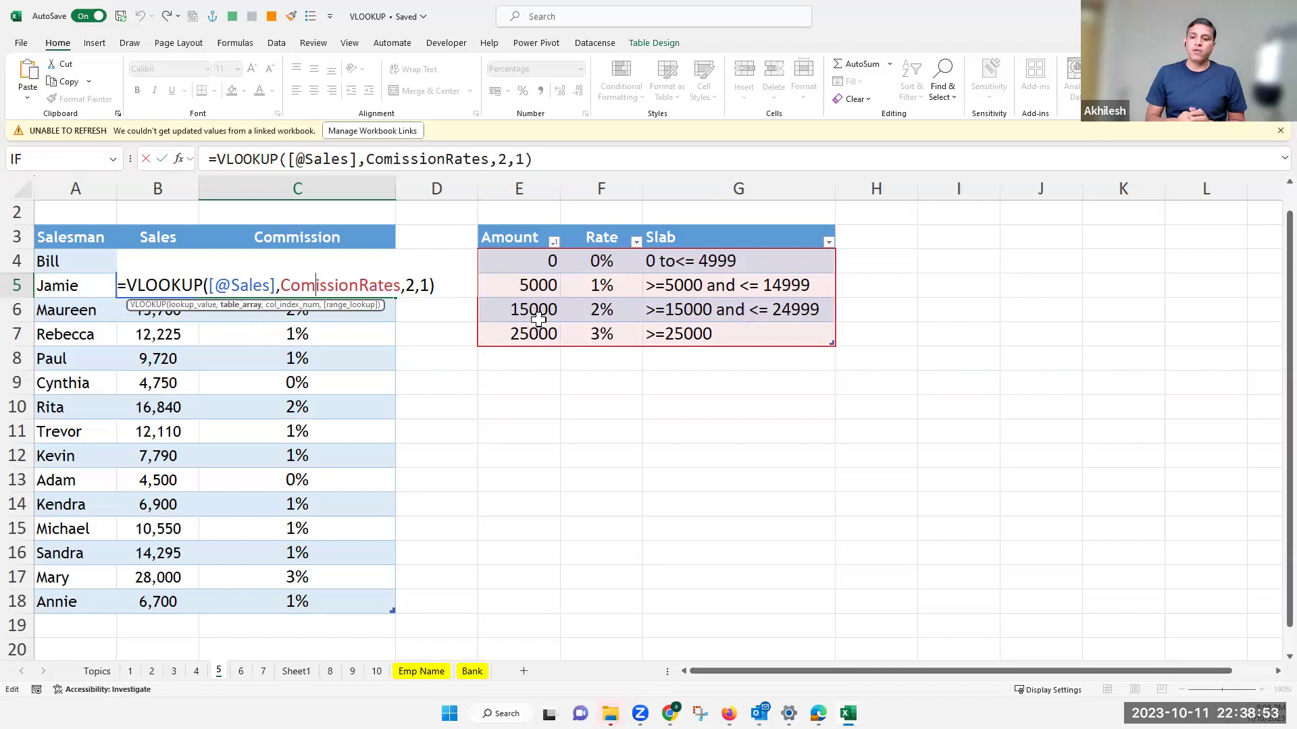
{"action": "key", "text": "Return"}
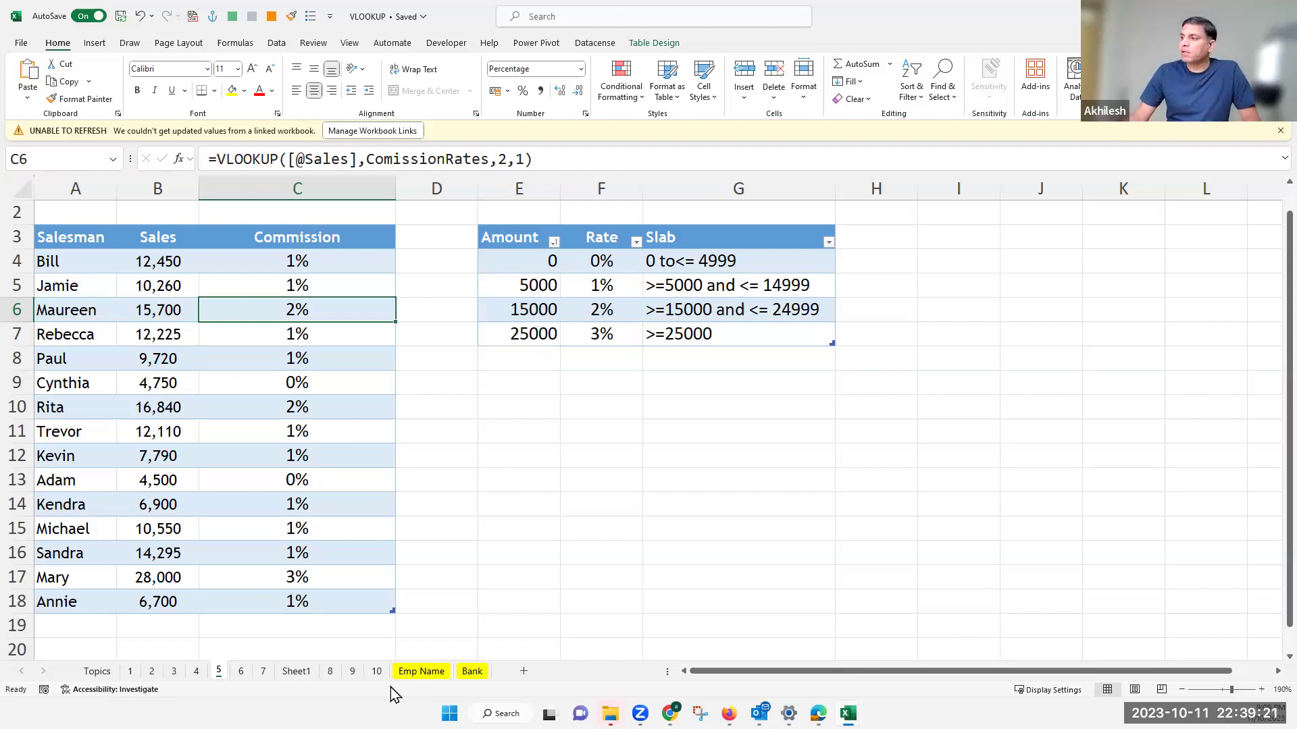
Step: Review the lookup values in the Sales column, on sheets 2 and 1, and in sheet 3's Code column
{"action": "mouse_move", "coordinate": [847, 713]}
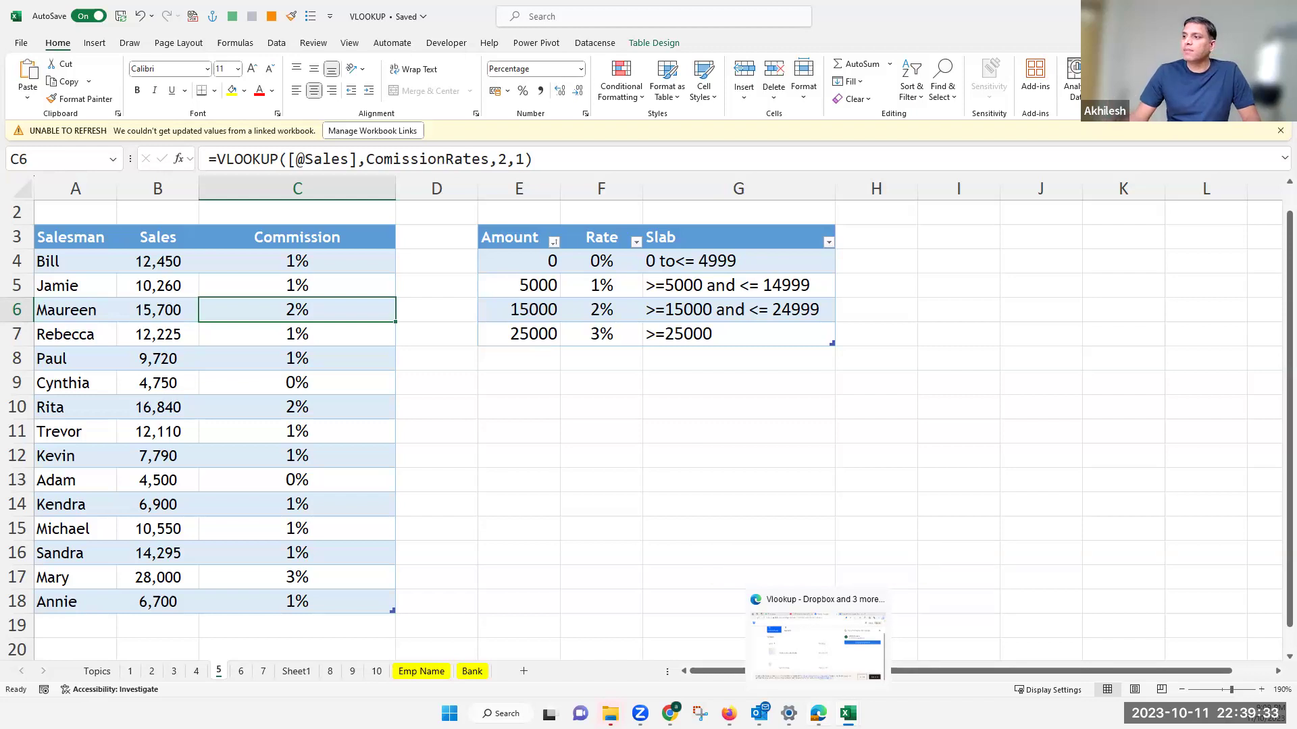
{"action": "left_click", "coordinate": [675, 451]}
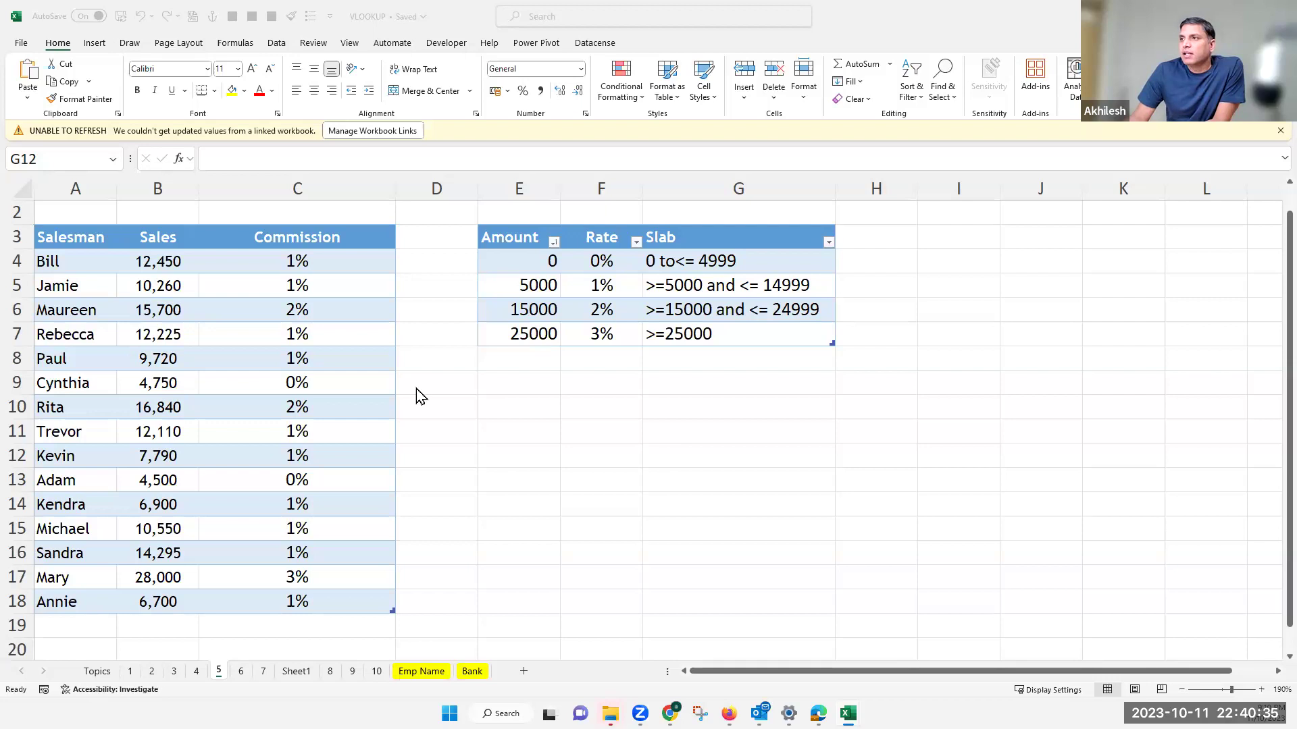
{"action": "left_click_drag", "start_coordinate": [162, 261], "coordinate": [162, 577]}
{"action": "left_click", "coordinate": [153, 672]}
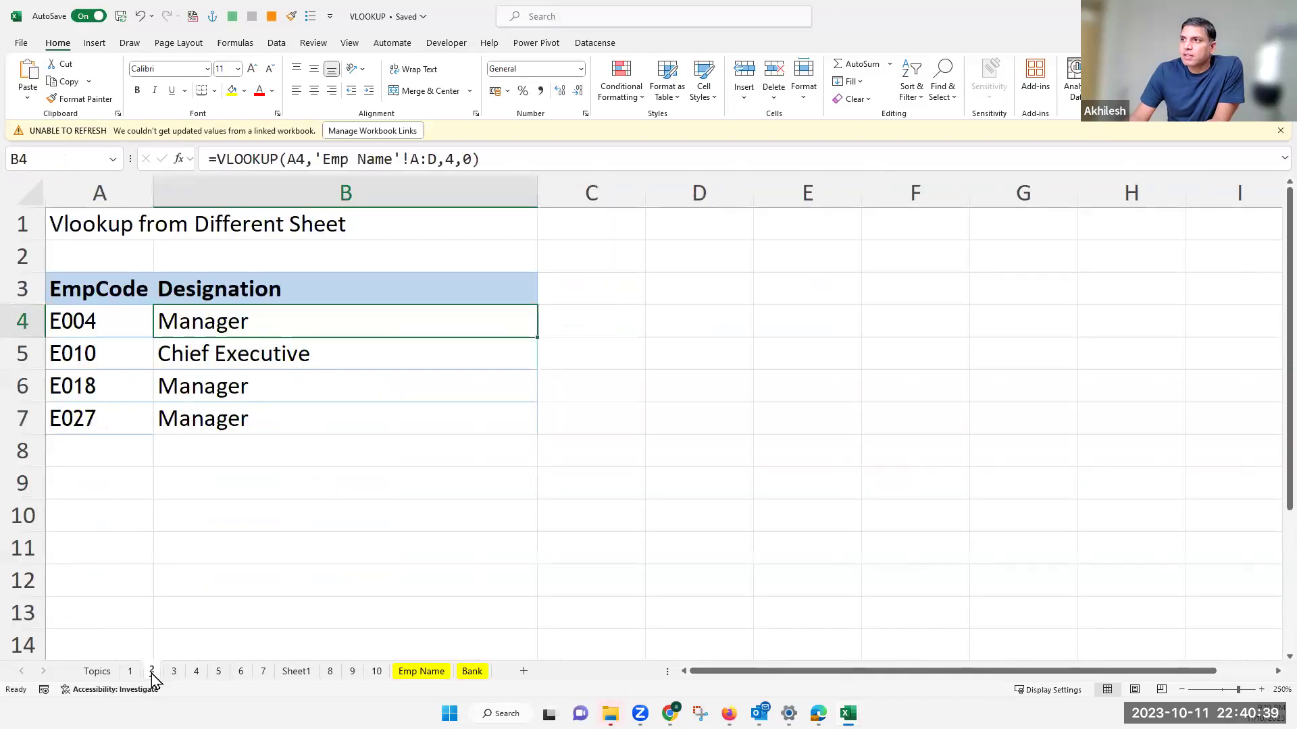
{"action": "left_click", "coordinate": [131, 672]}
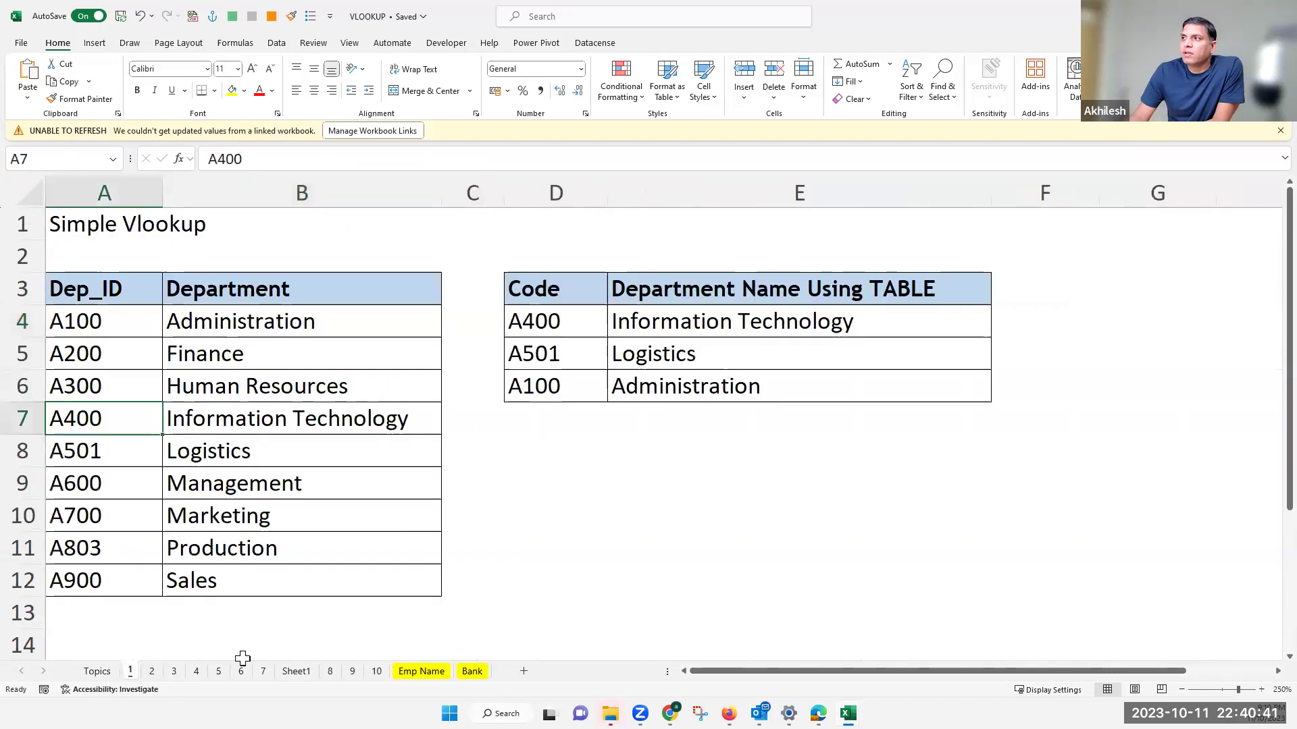
{"action": "left_click", "coordinate": [175, 672]}
{"action": "left_click_drag", "start_coordinate": [115, 291], "coordinate": [134, 577]}
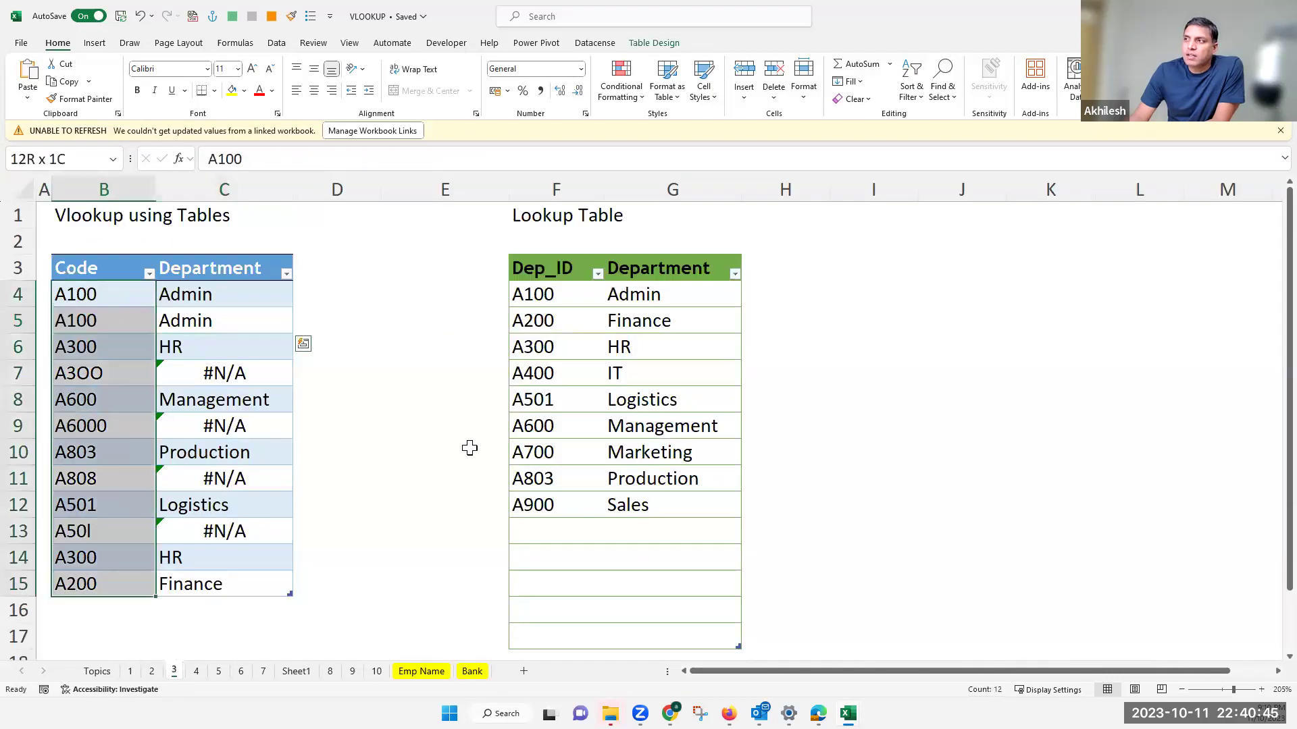
Step: Try to replace the Dept table array in sheet 3's C4 VLOOKUP, and check the Dep_ID values in F4:F12
{"action": "left_click", "coordinate": [257, 301]}
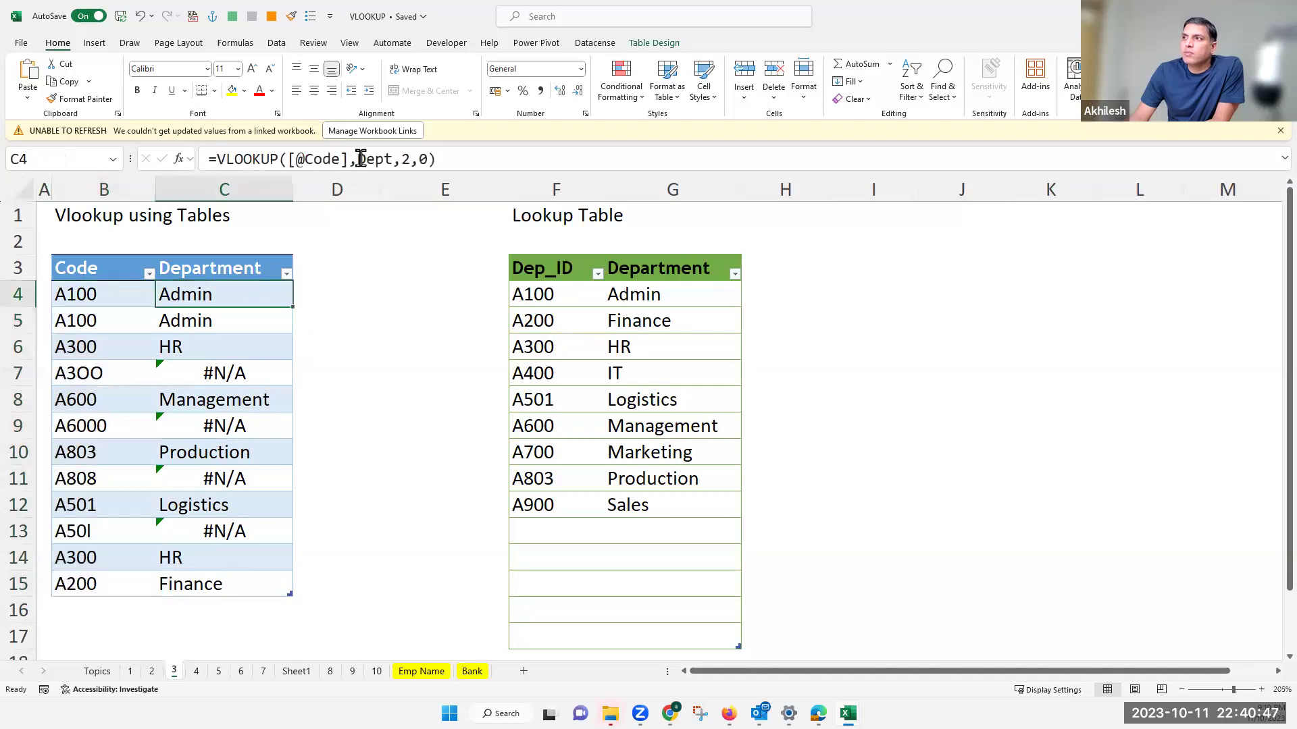
{"action": "double_click", "coordinate": [371, 159]}
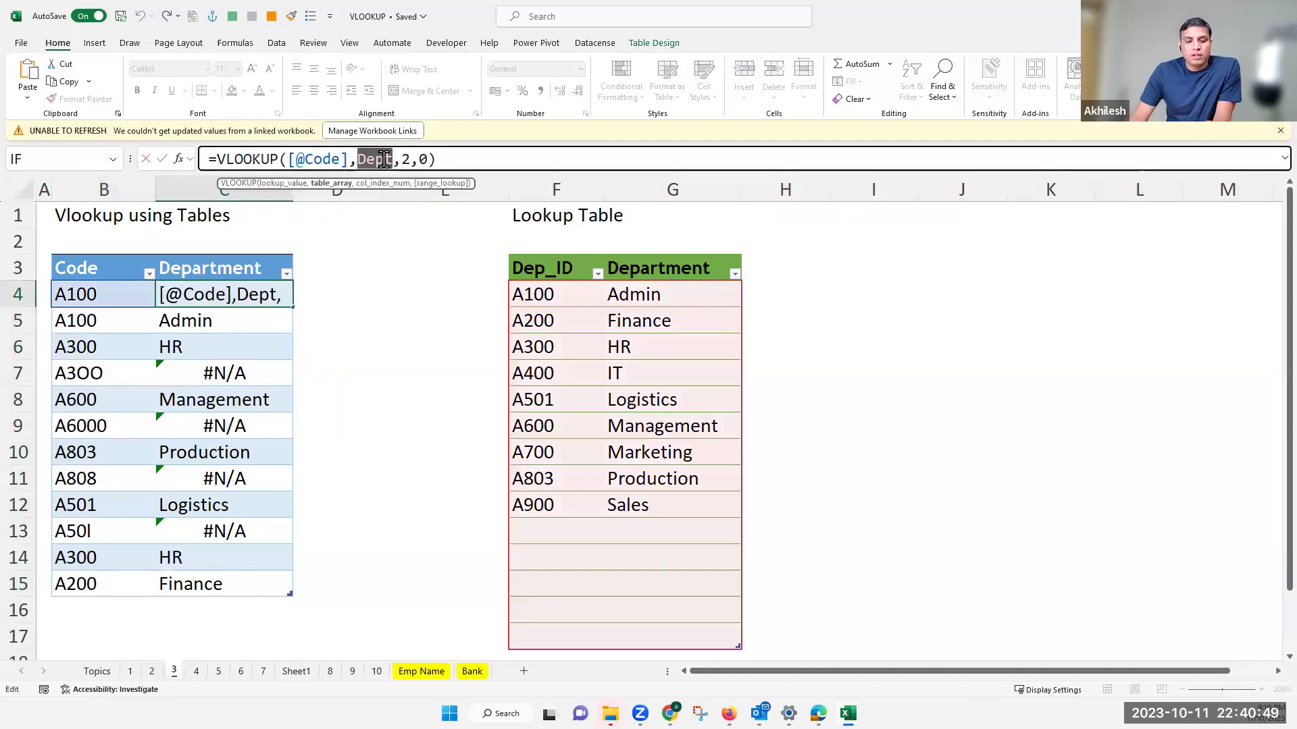
{"action": "type", "text": "`"}
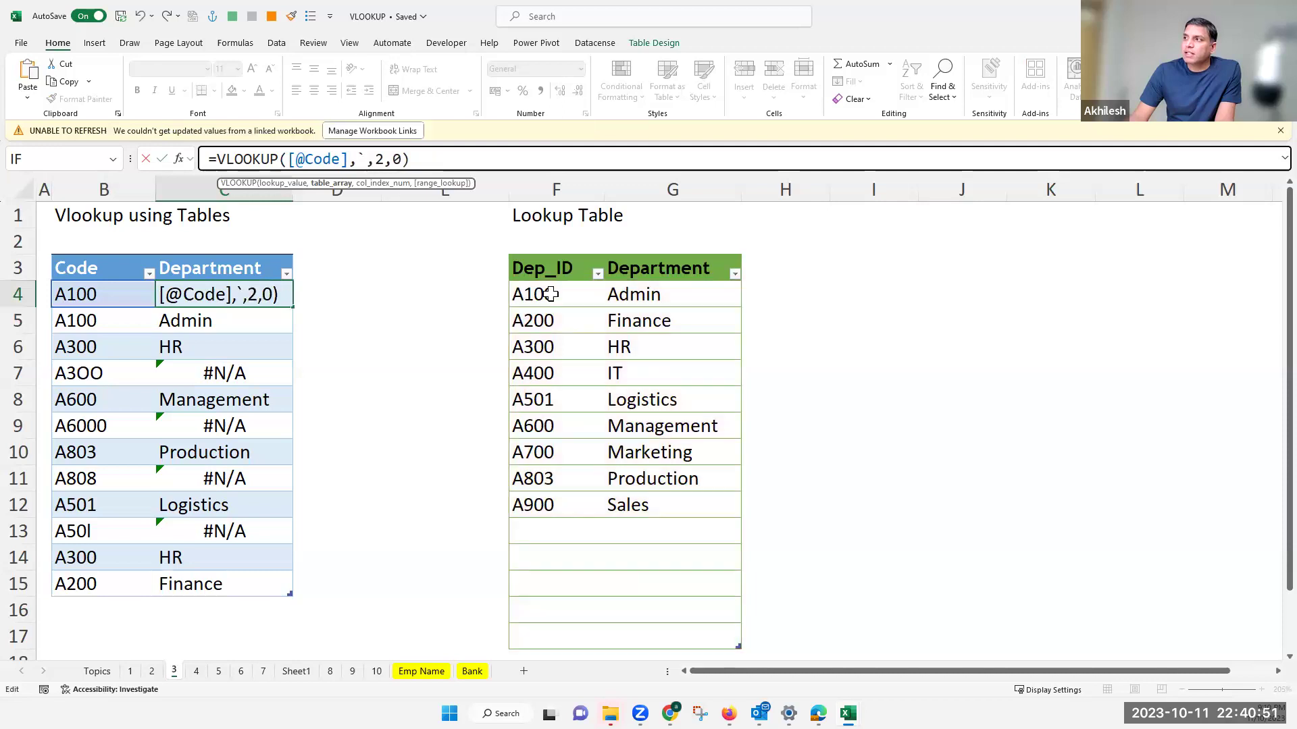
{"action": "key", "text": "Return"}
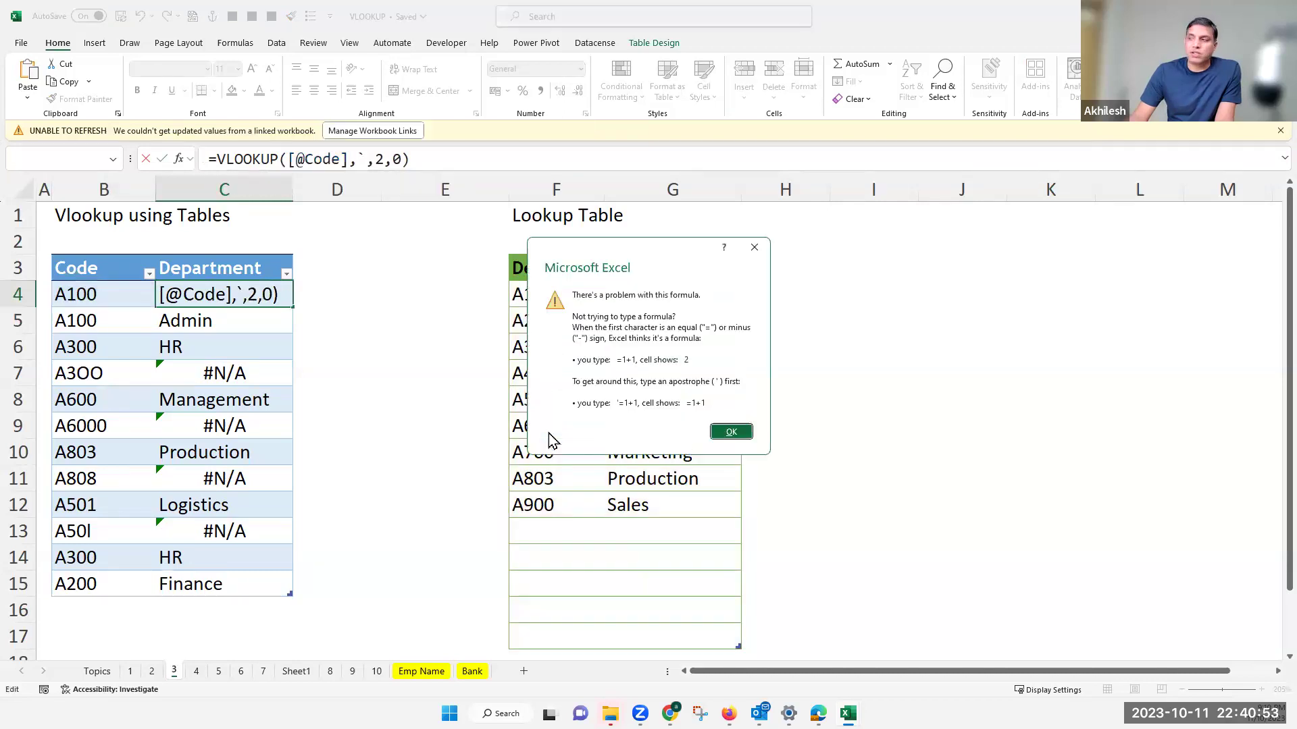
{"action": "key", "text": "Return"}
{"action": "key", "text": "Escape"}
{"action": "left_click_drag", "start_coordinate": [555, 295], "coordinate": [553, 505]}
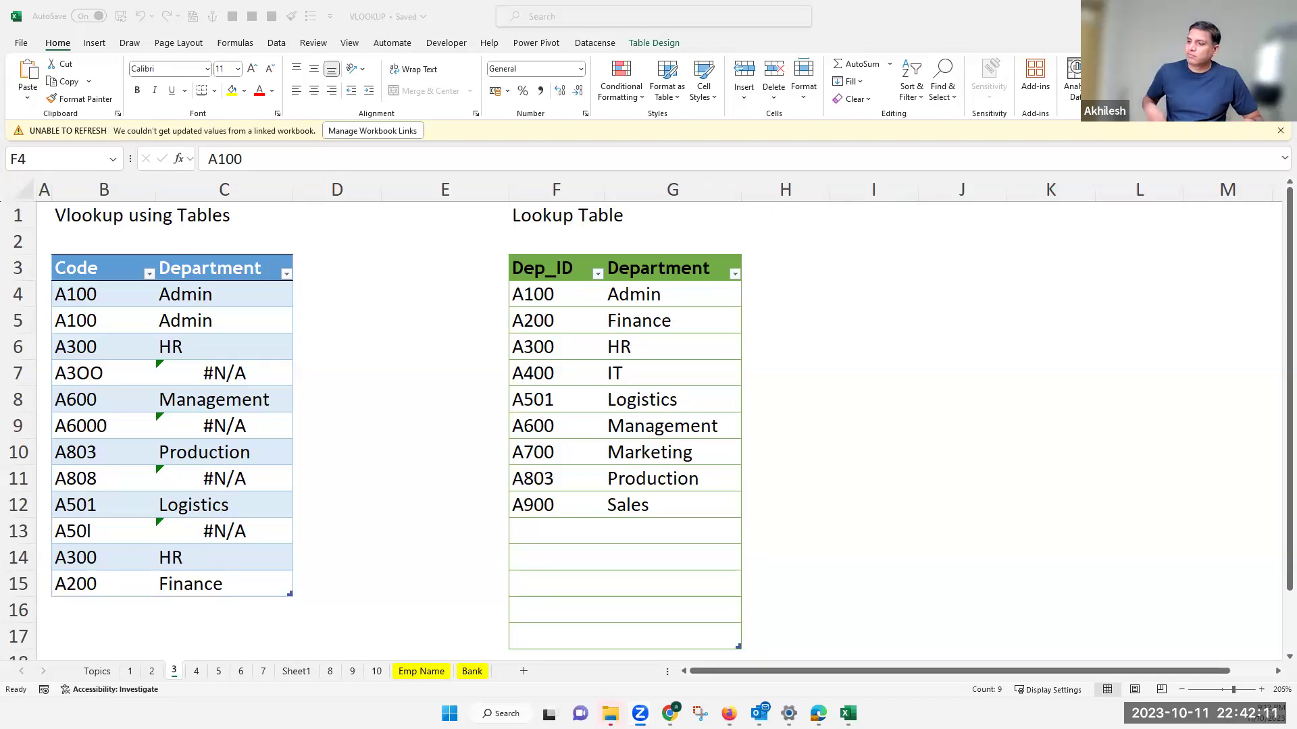
{"action": "left_click", "coordinate": [897, 311]}
{"action": "type", "text": "="}
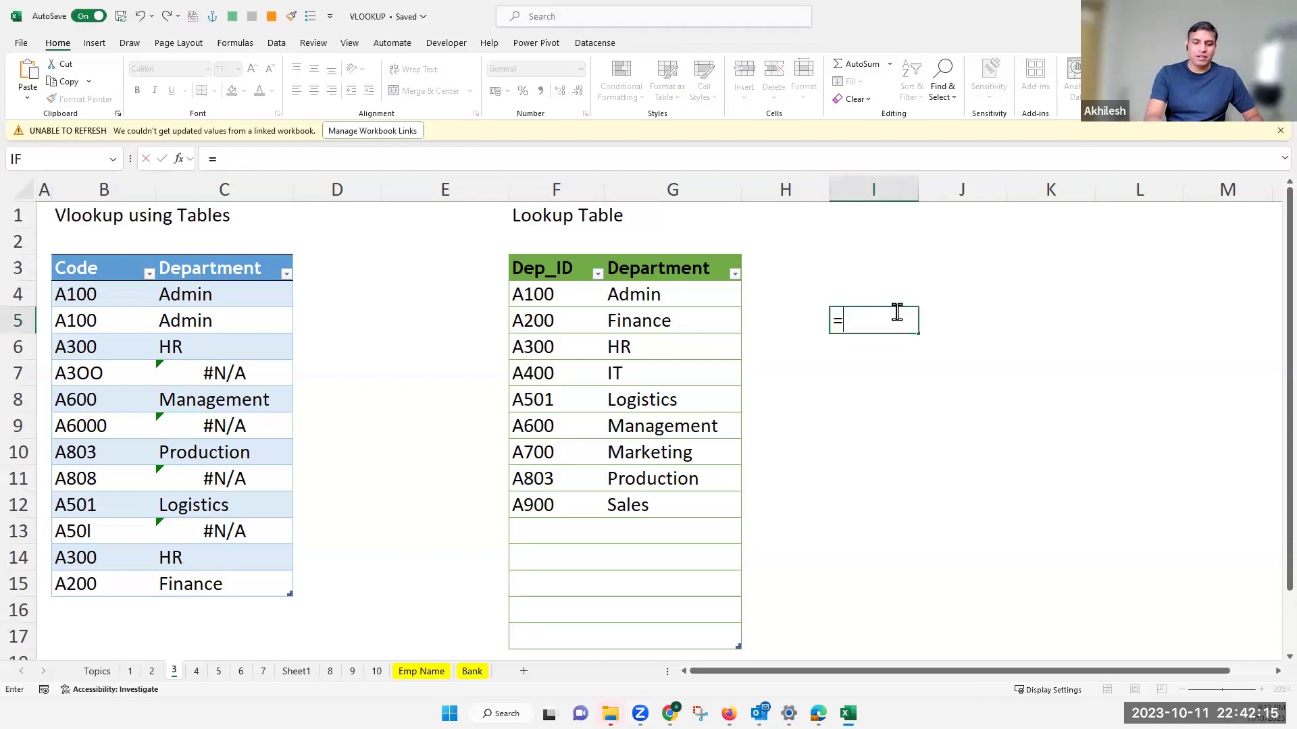
{"action": "type", "text": "e"}
{"action": "key", "text": "BackSpace"}
{"action": "type", "text": "3"}
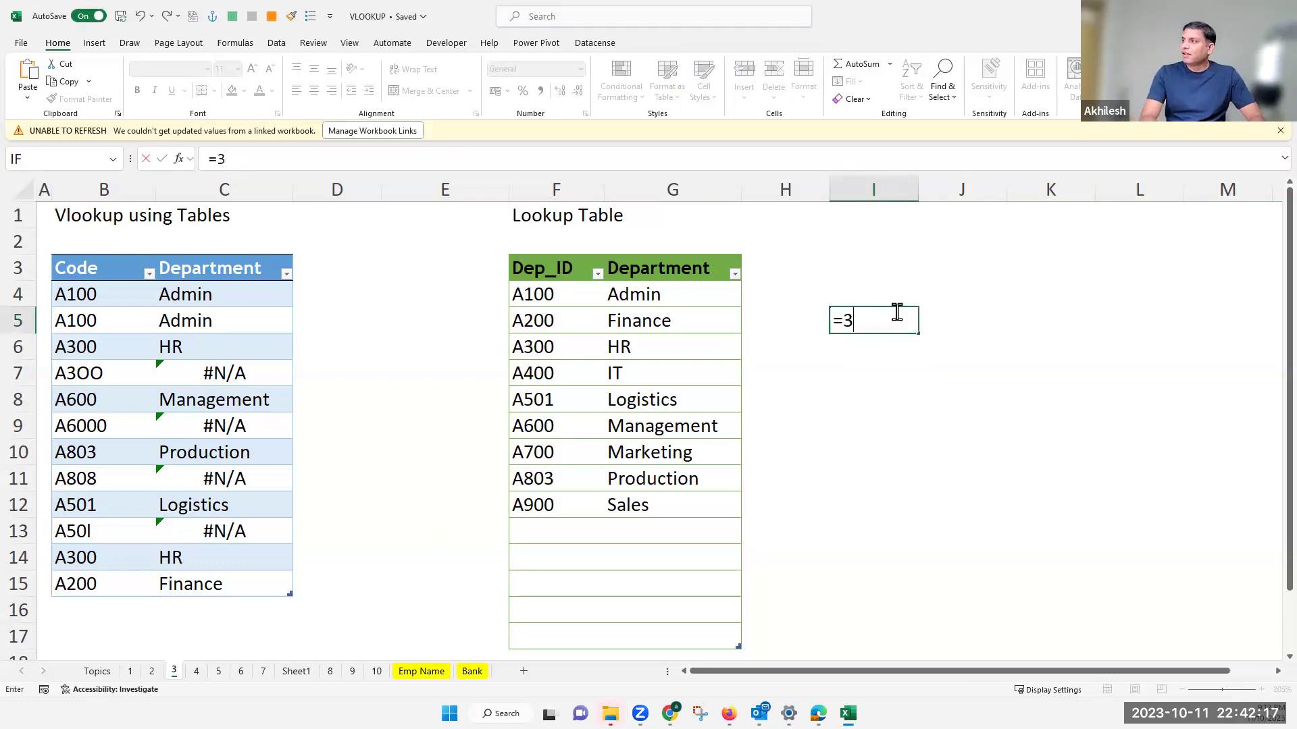
{"action": "type", "text": "d"}
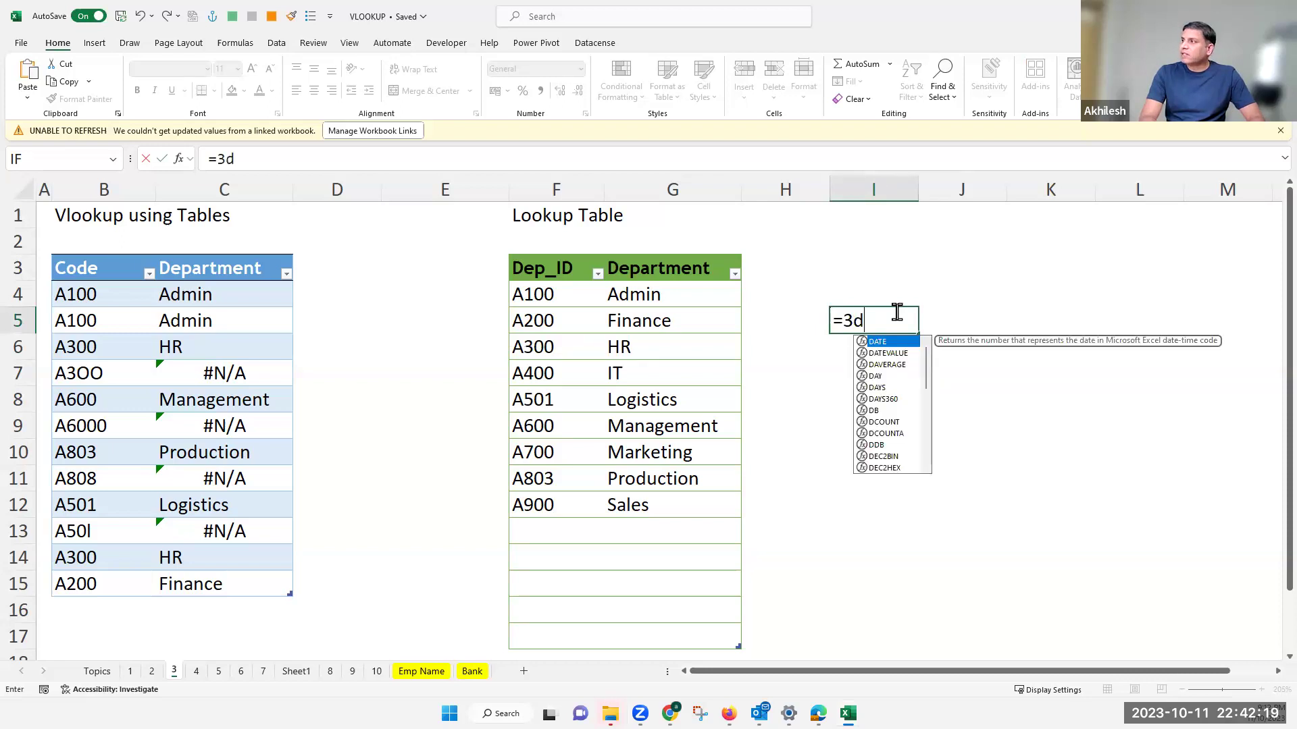
{"action": "key", "text": "Escape"}
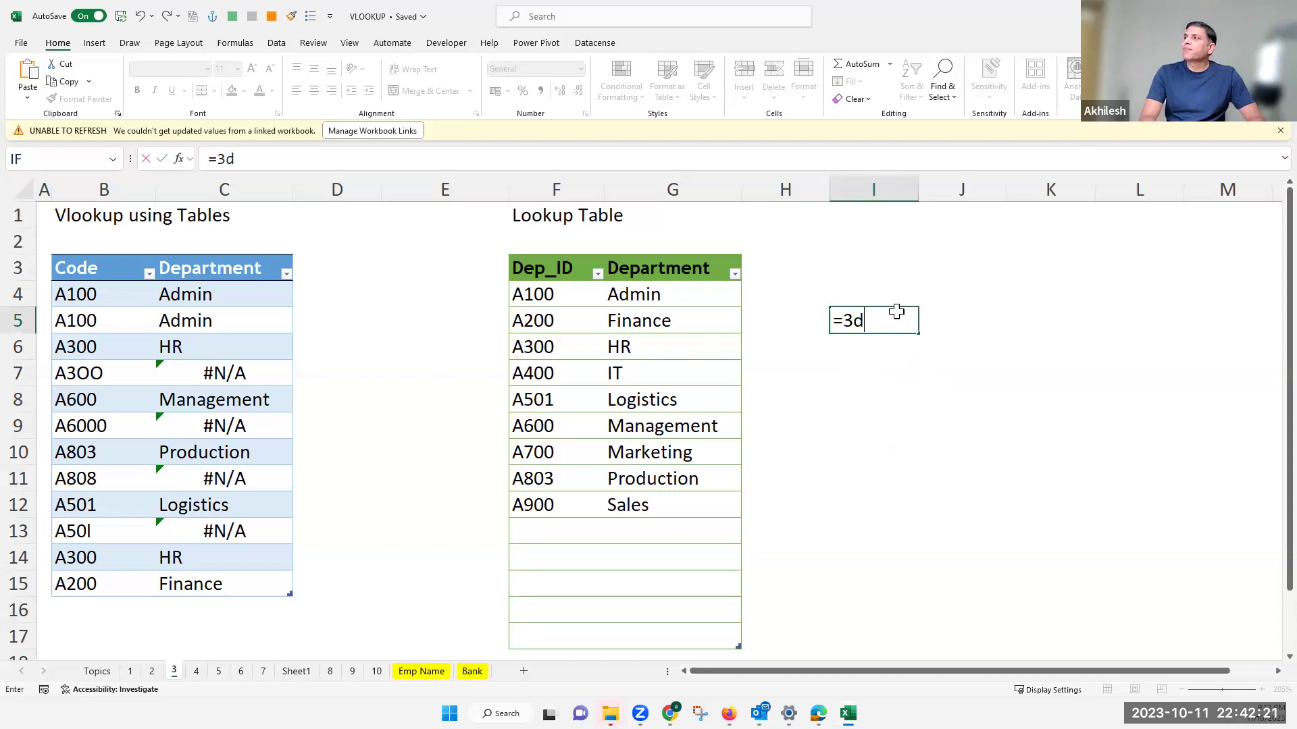
{"action": "key", "text": "Escape"}
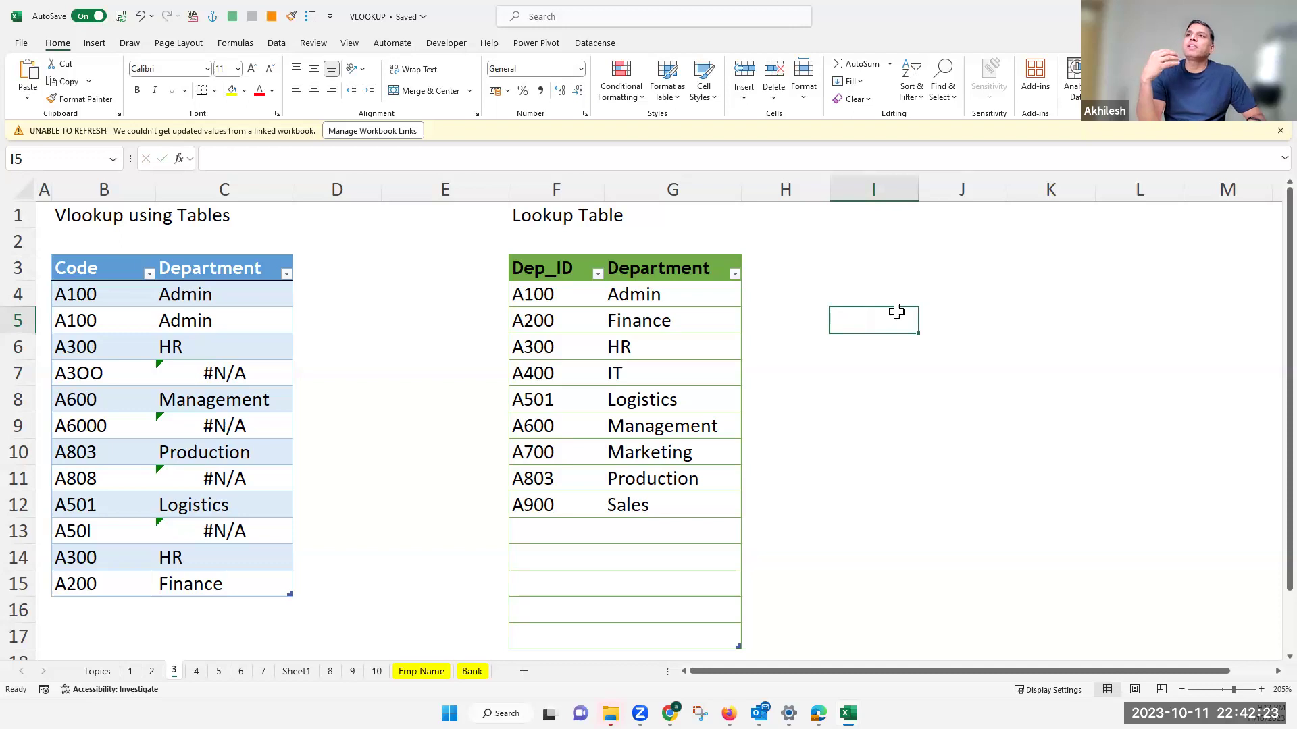